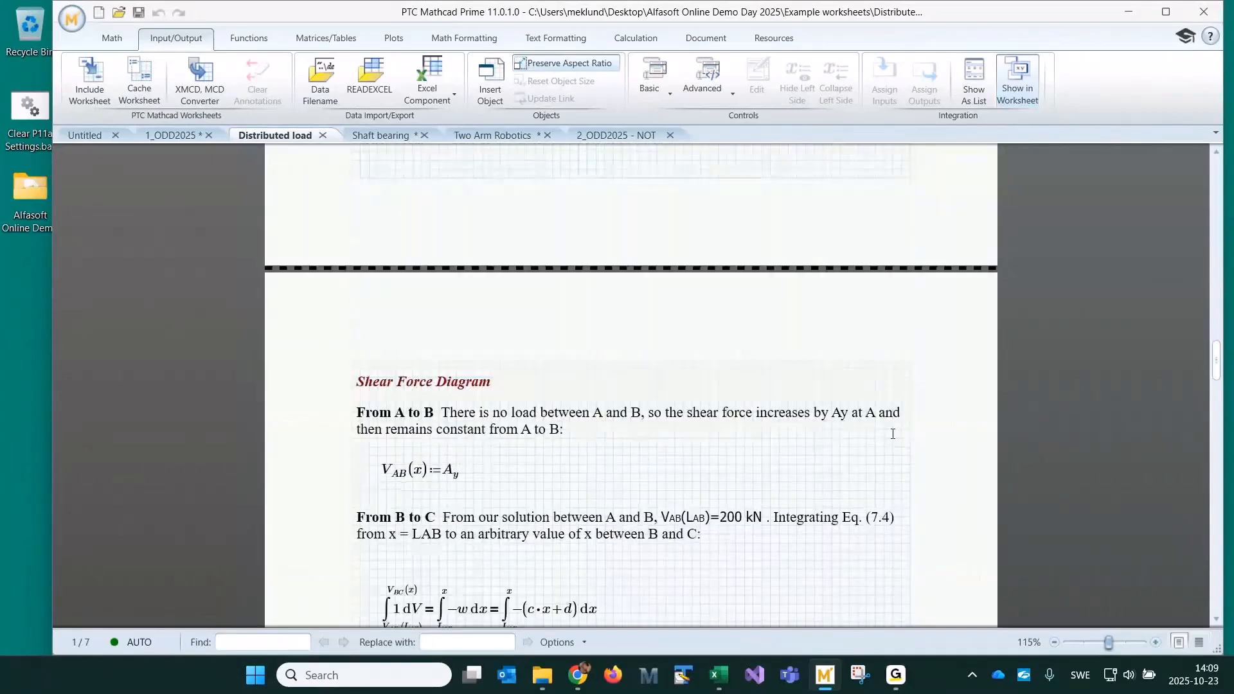
Review the shear force derivation and diagram in the Distributed load worksheet, returning to its opening page
scroll(893, 436, down, 4)
scroll(893, 439, down, 15)
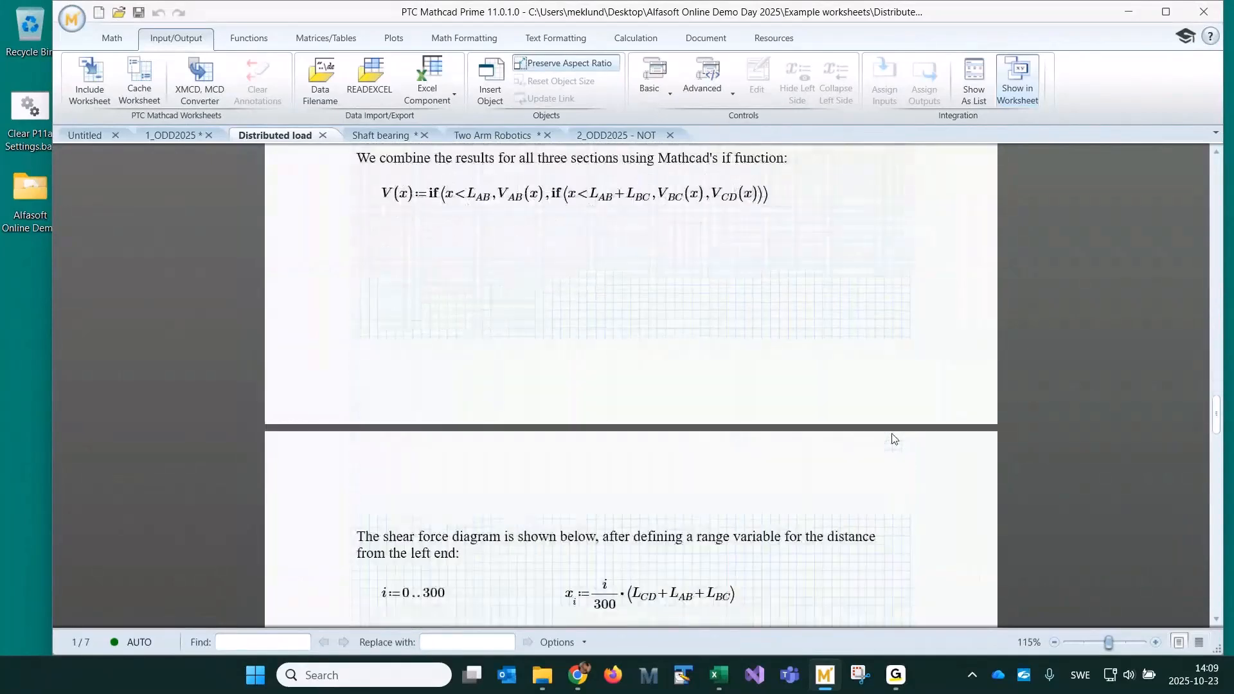
scroll(894, 439, down, 1)
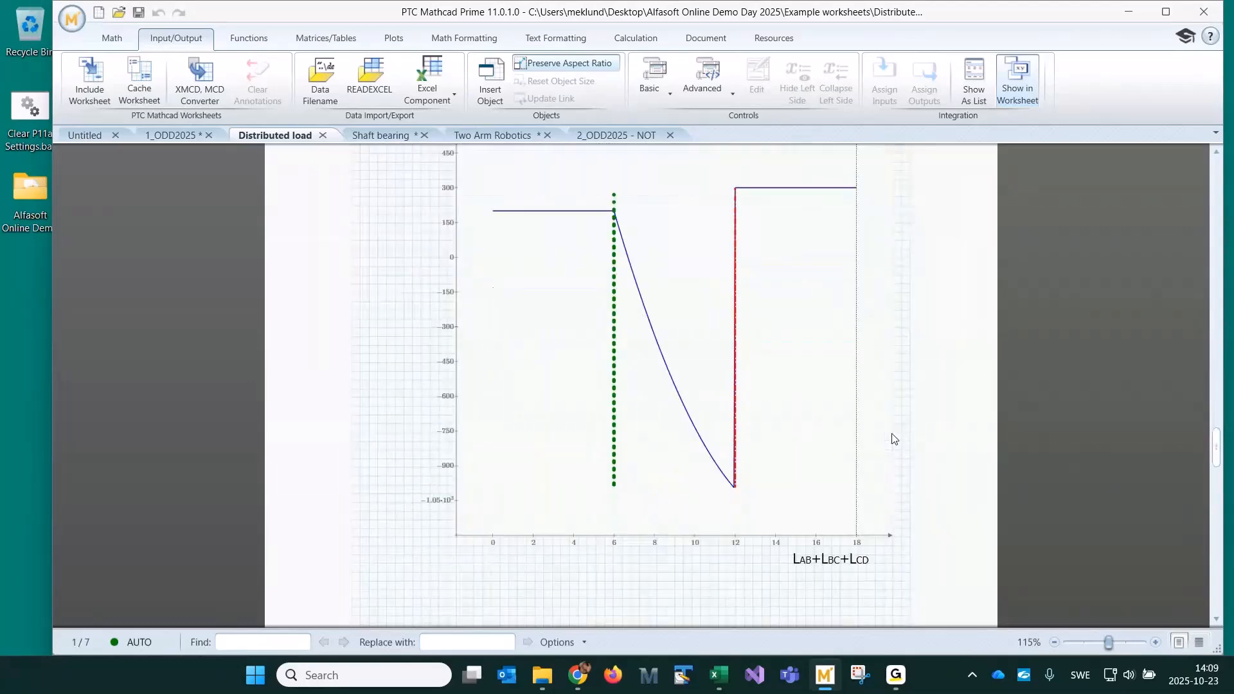
scroll(894, 439, down, 2)
scroll(894, 439, up, 3)
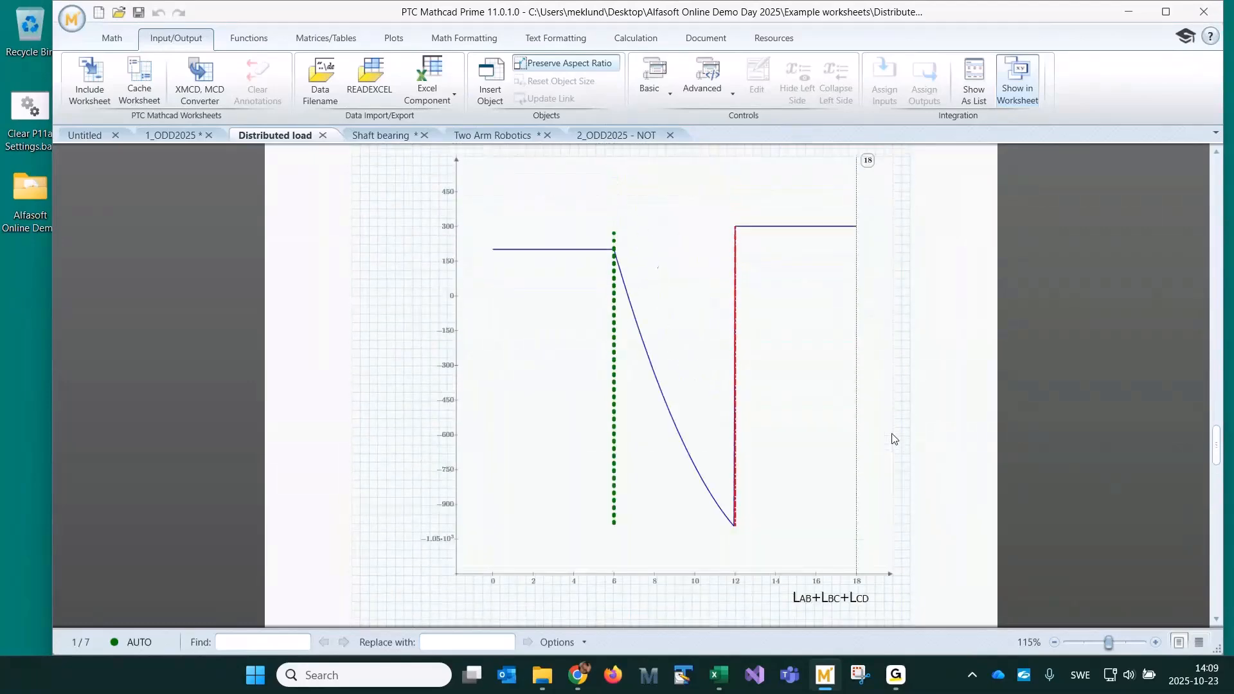
scroll(894, 439, up, 9)
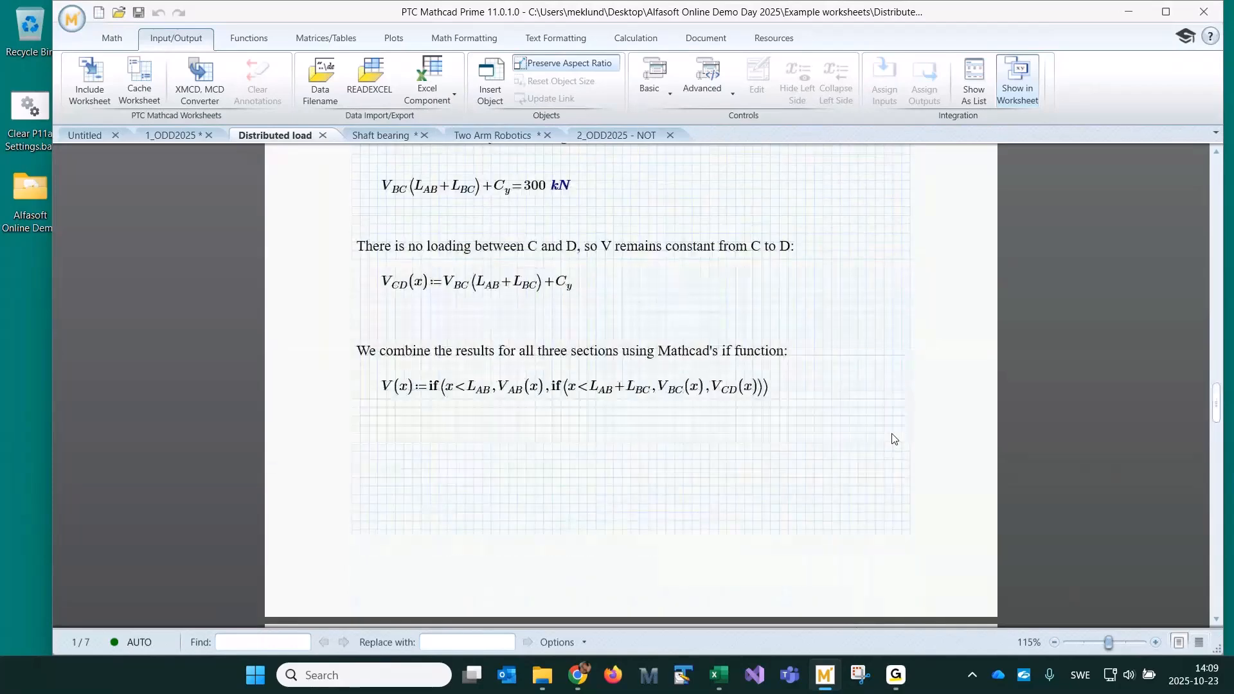
scroll(893, 439, up, 6)
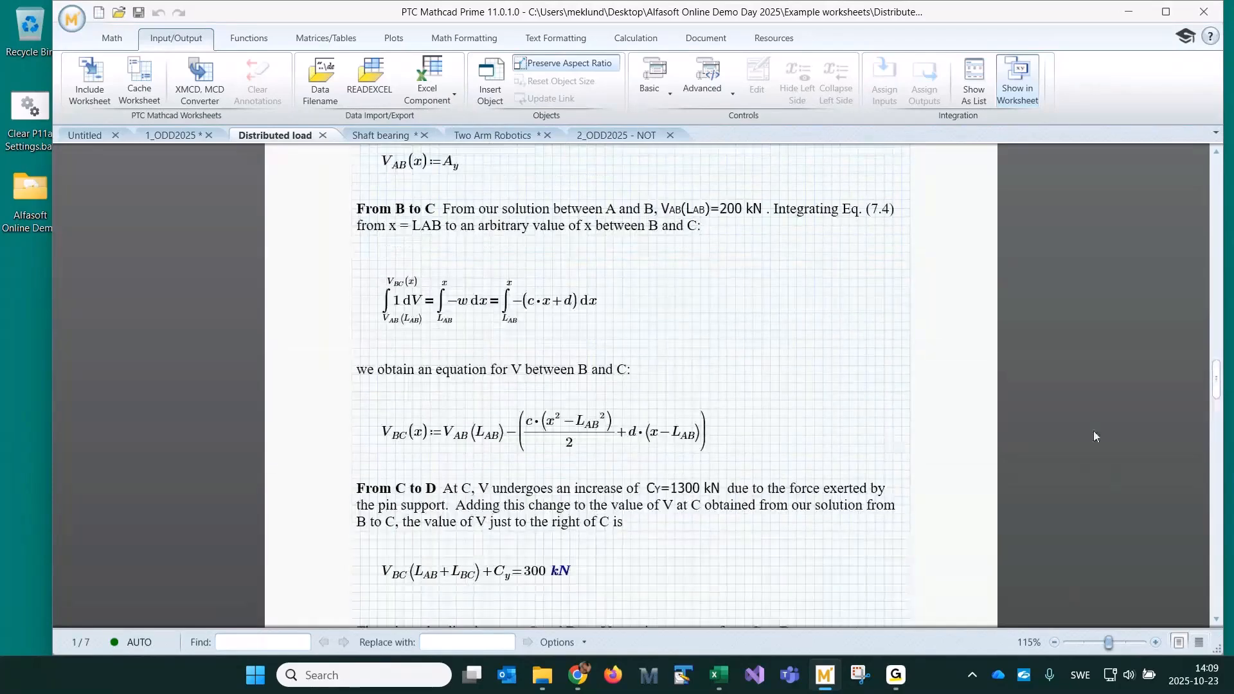
drag(1216, 387, 1217, 182)
click(499, 509)
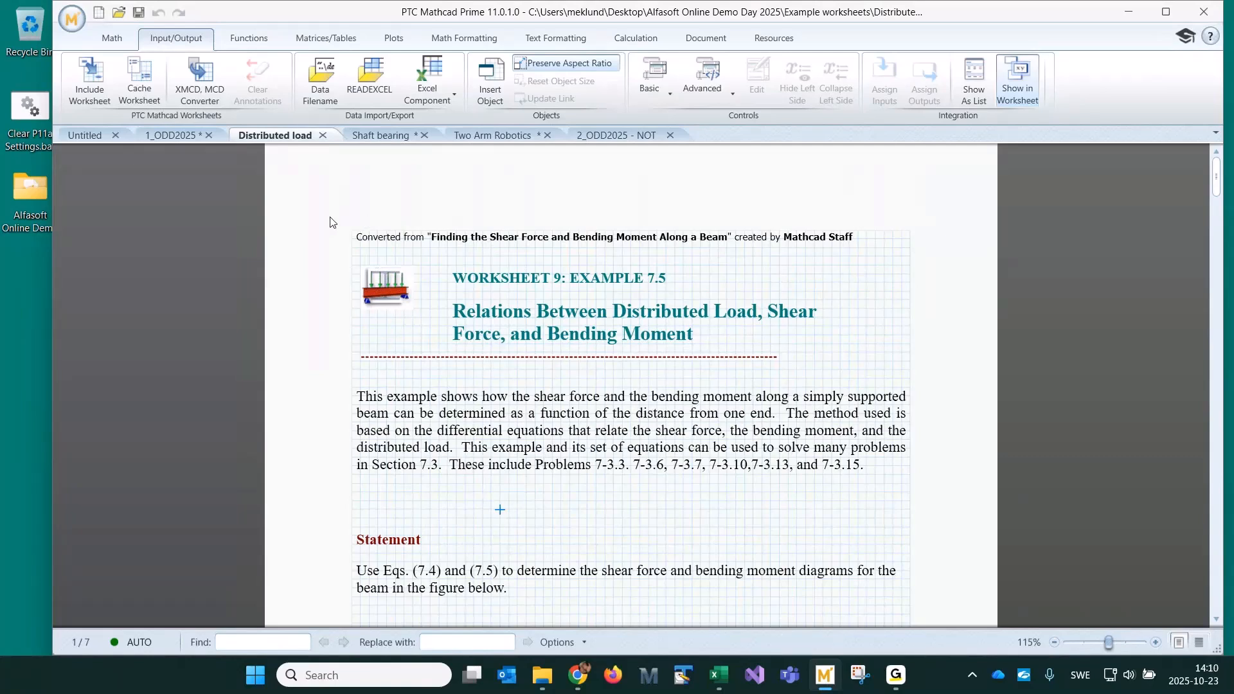
In the Shaft bearing worksheet, set the minimum speed requirement Rmin beside the pass/fail matrix to 22000
click(385, 136)
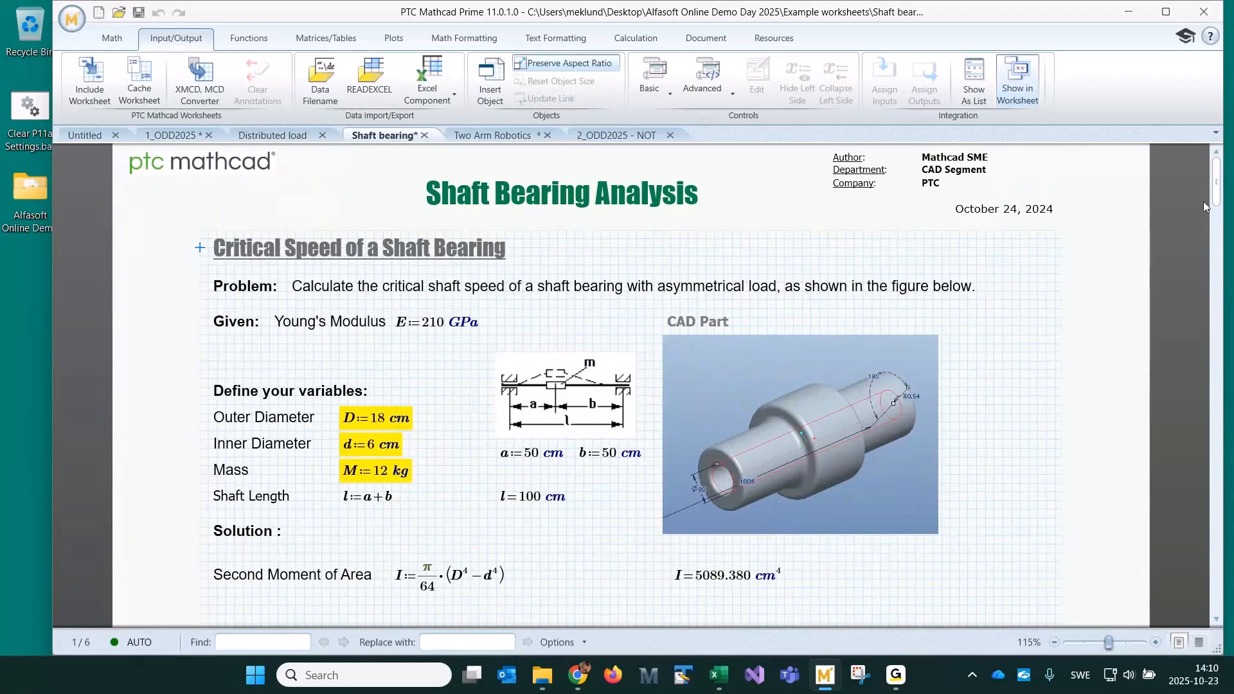
drag(1216, 192, 1216, 355)
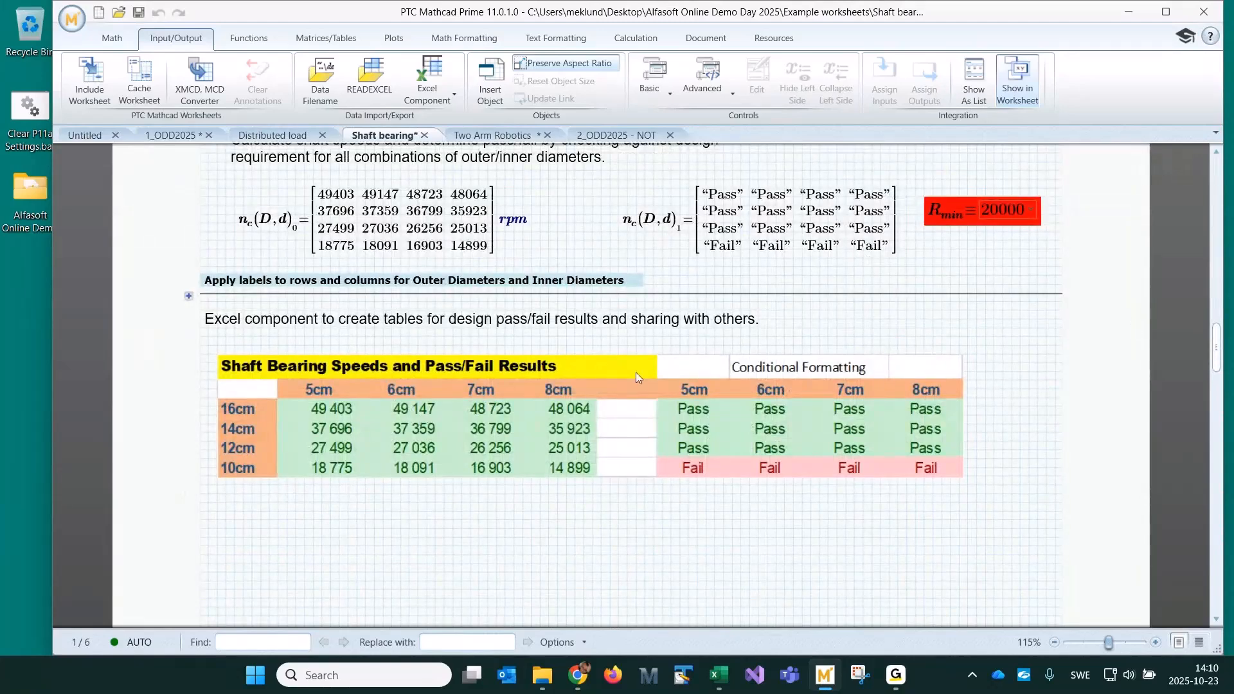
scroll(635, 372, down, 1)
scroll(635, 372, up, 3)
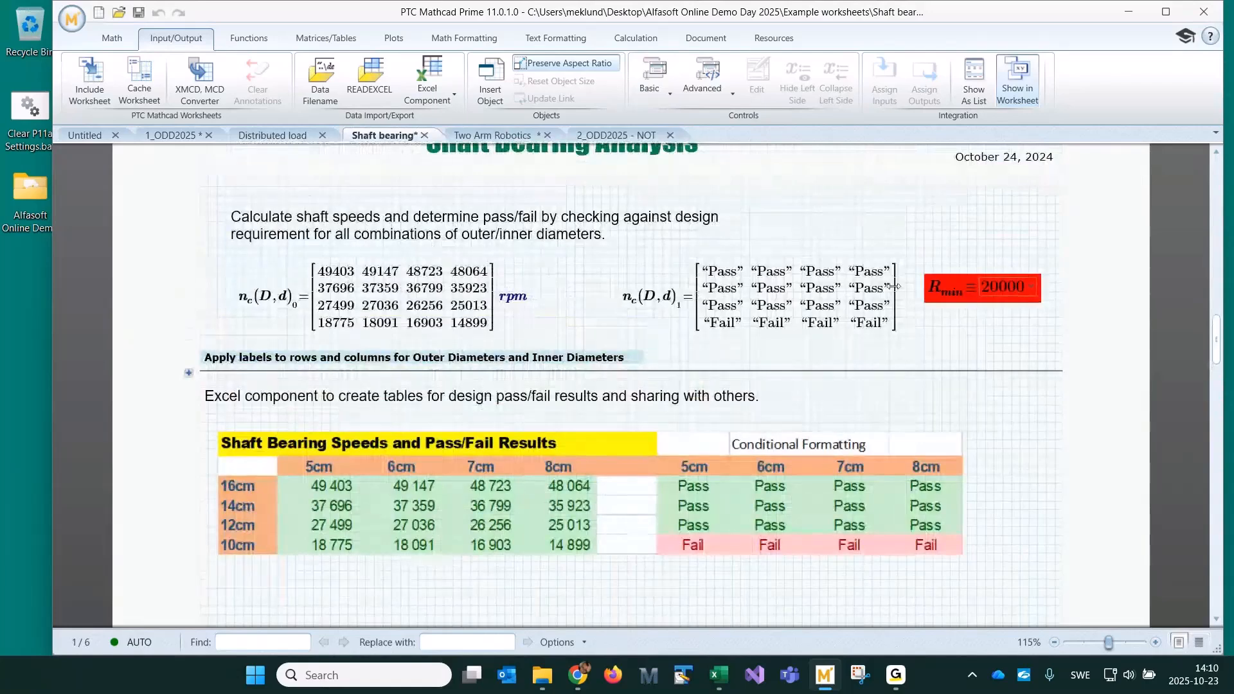
click(1031, 287)
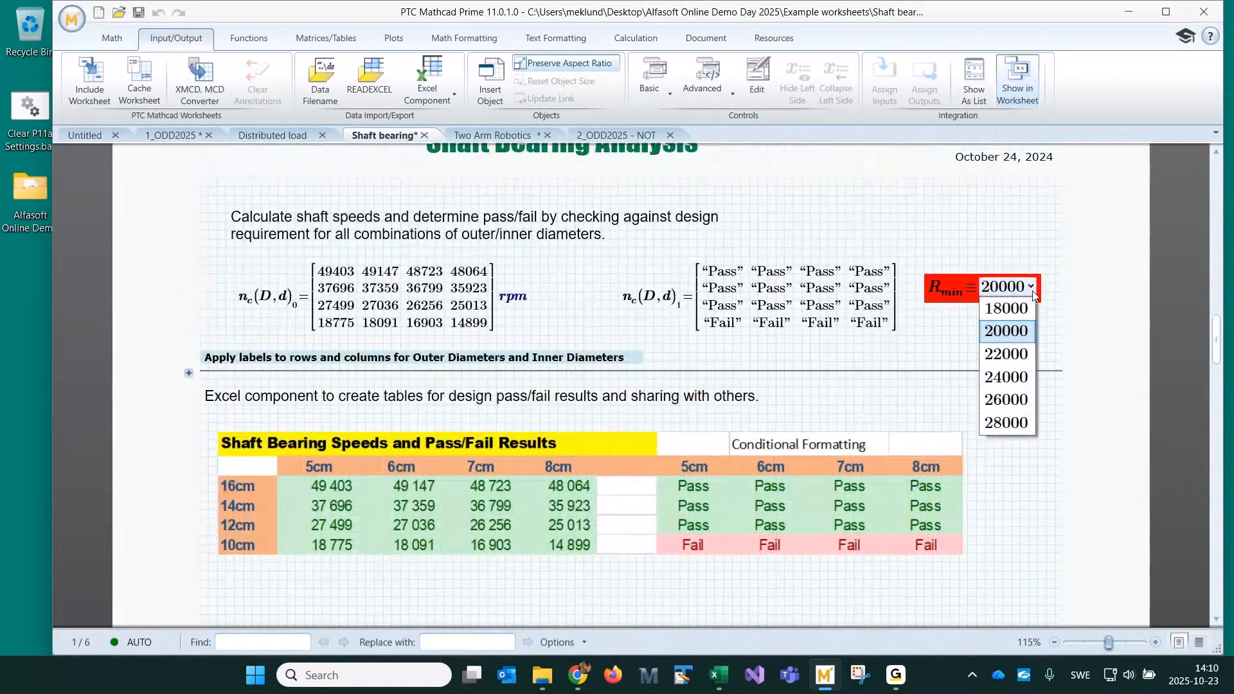
click(1008, 353)
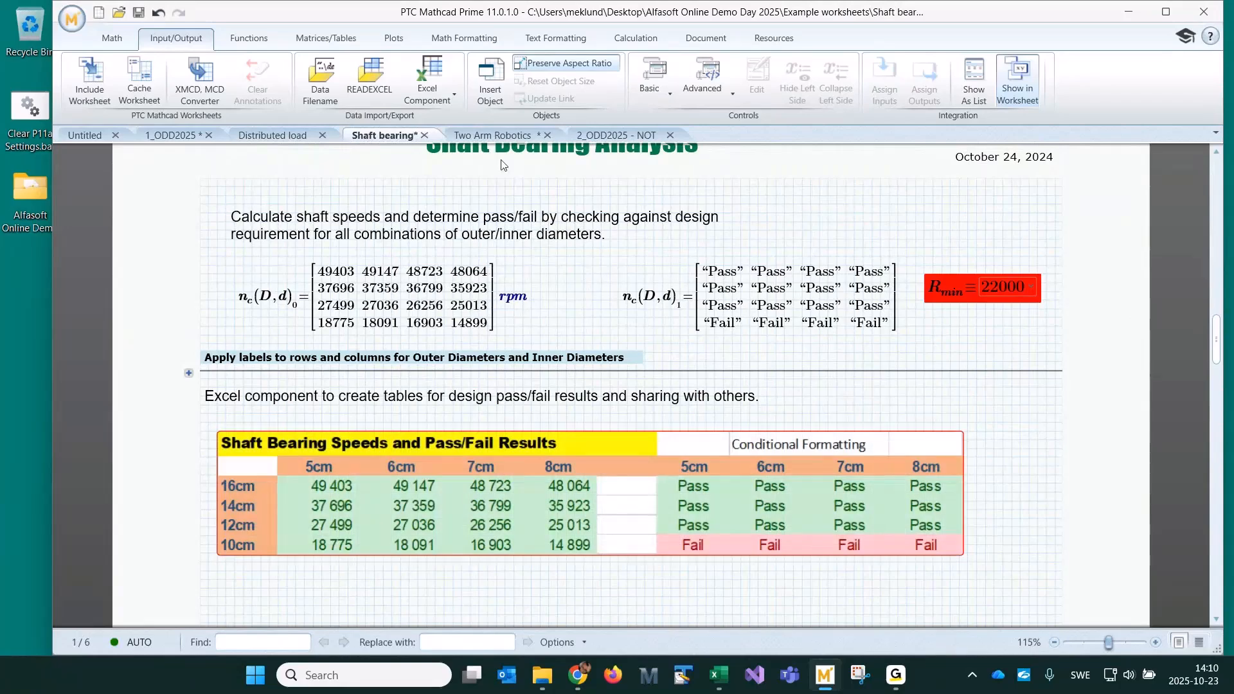
Look through the Two Arm Robotics worksheet, from its technical sections and diagram to the odesolve block and end-effector plot
click(502, 136)
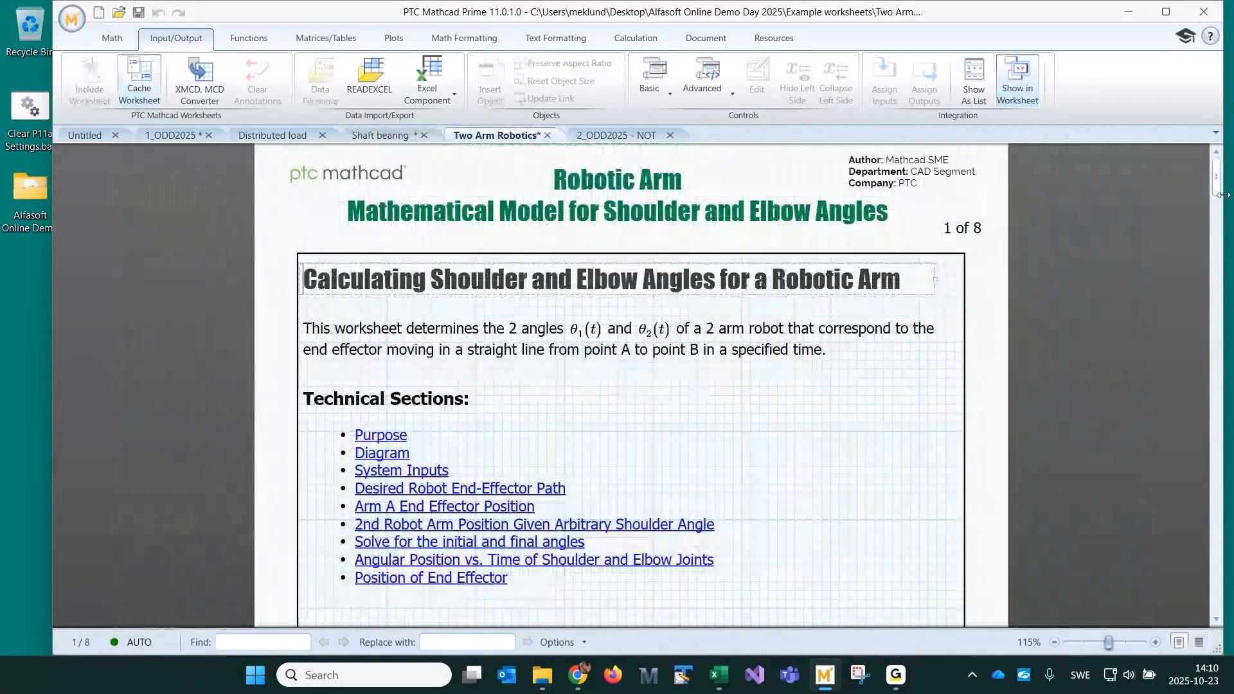
scroll(1219, 198, down, 3)
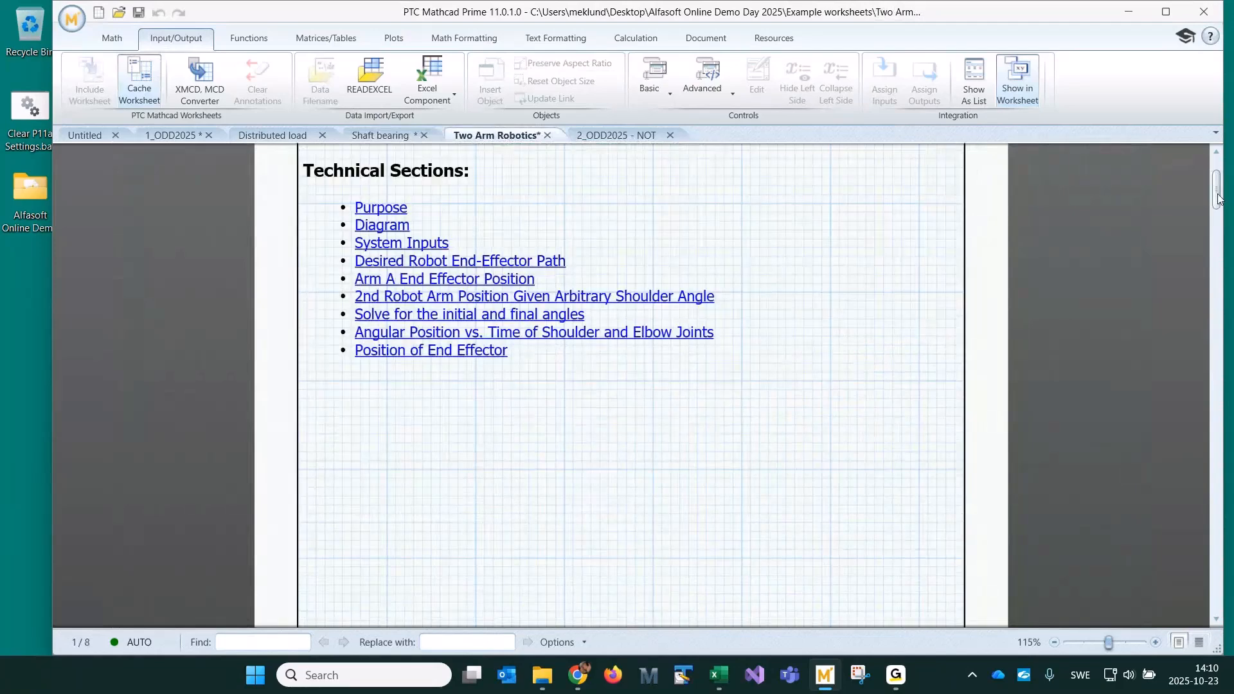
drag(1219, 197, 1213, 239)
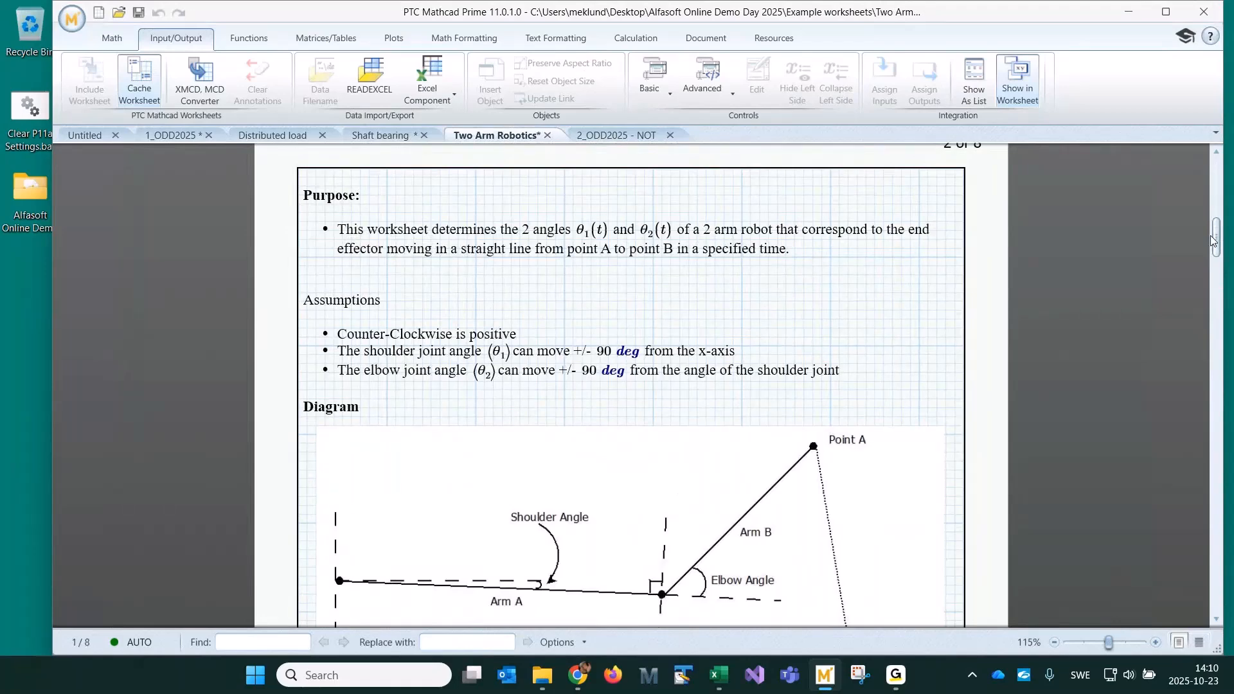
drag(1213, 240, 1173, 526)
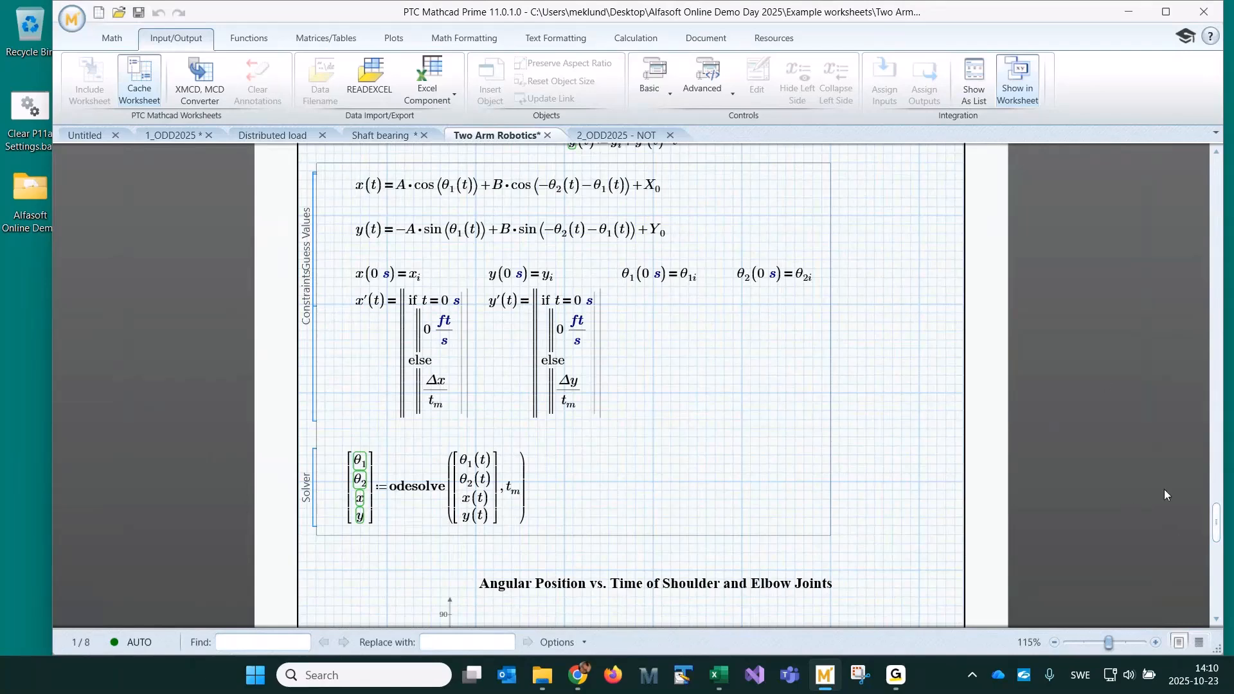
drag(1216, 523, 1221, 578)
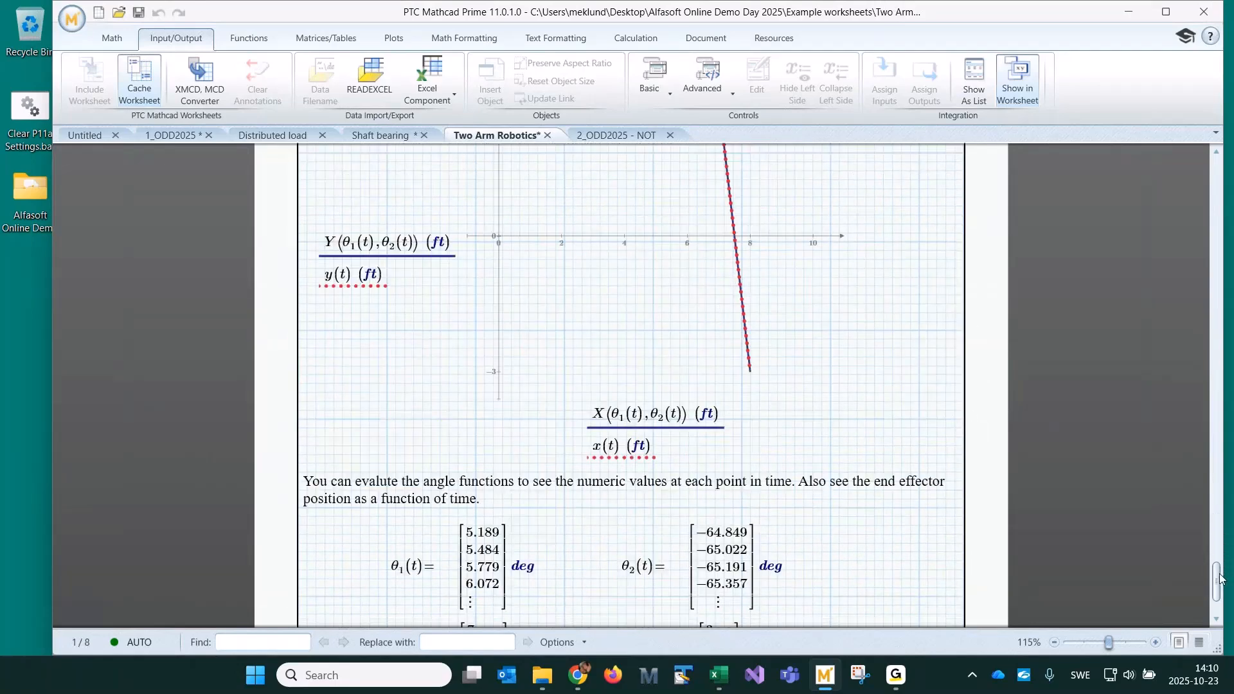
Switch to the 1_ODD2025 worksheet and look over the basic features sections and the blank page before them
click(184, 136)
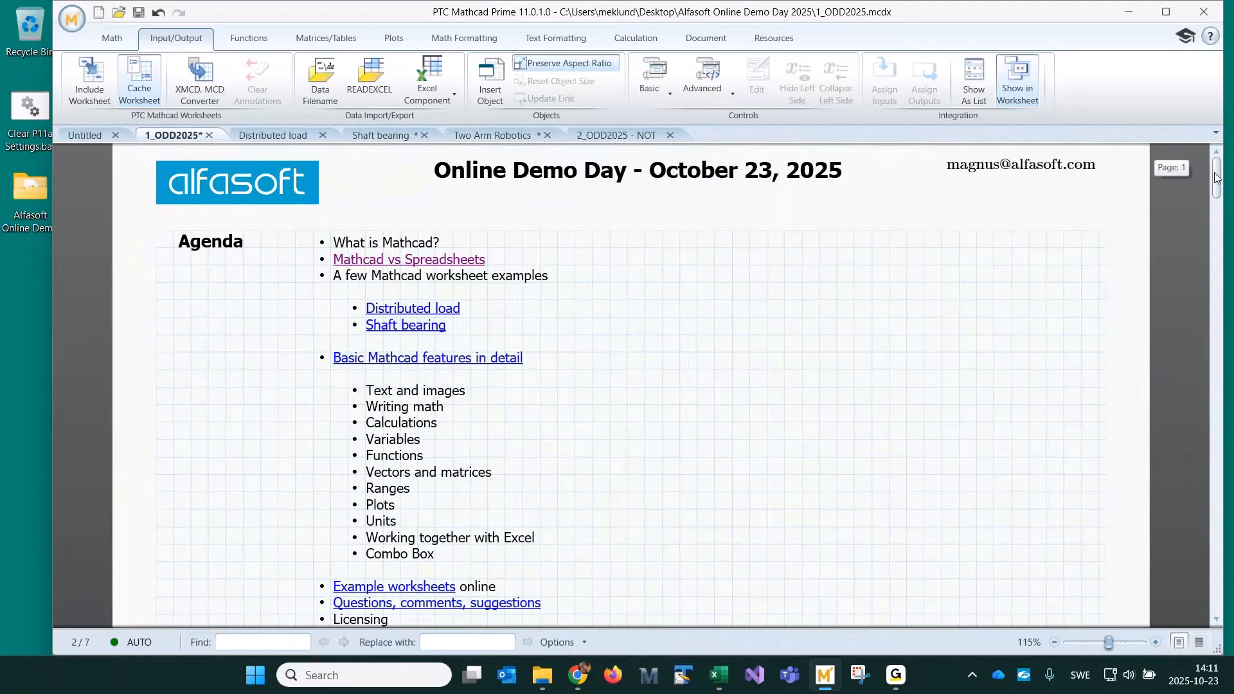
drag(1217, 180, 1218, 376)
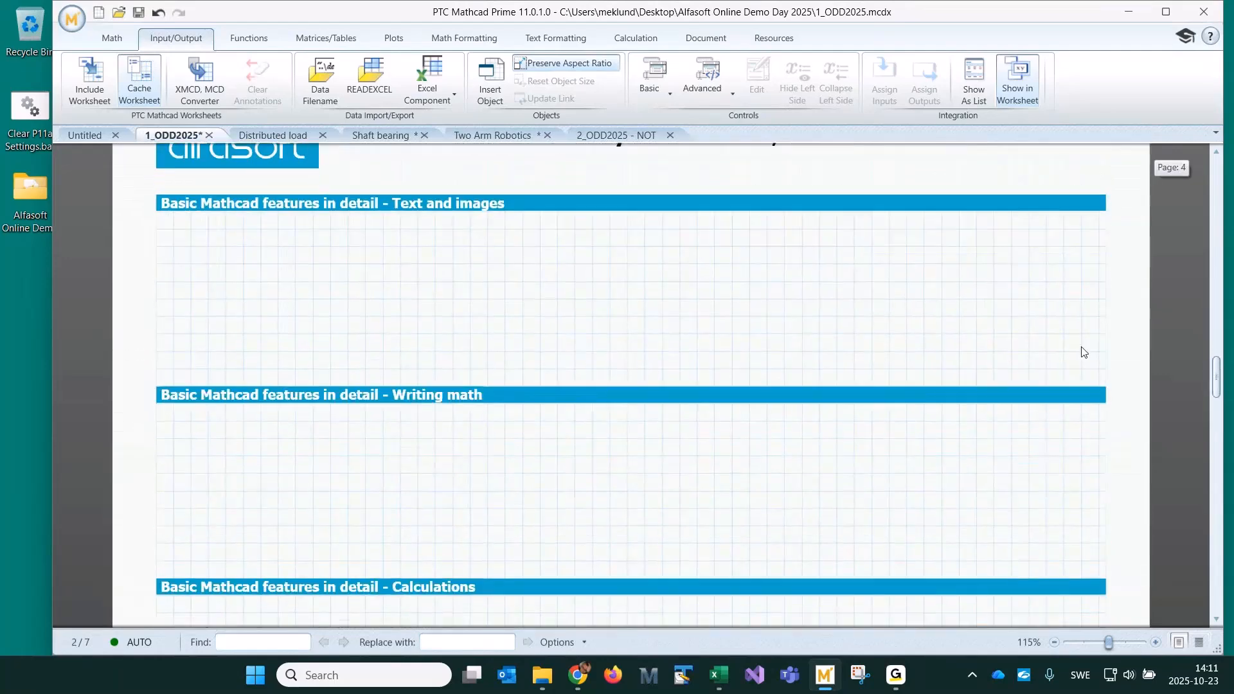
click(226, 264)
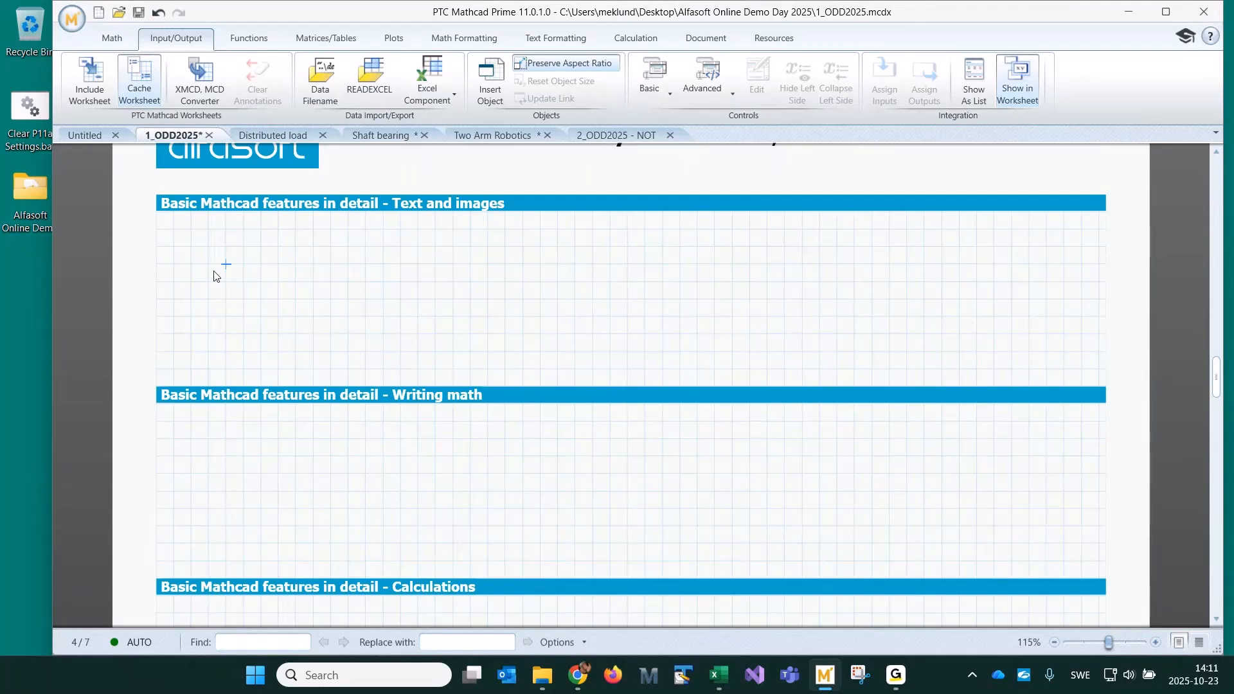
scroll(335, 325, up, 1)
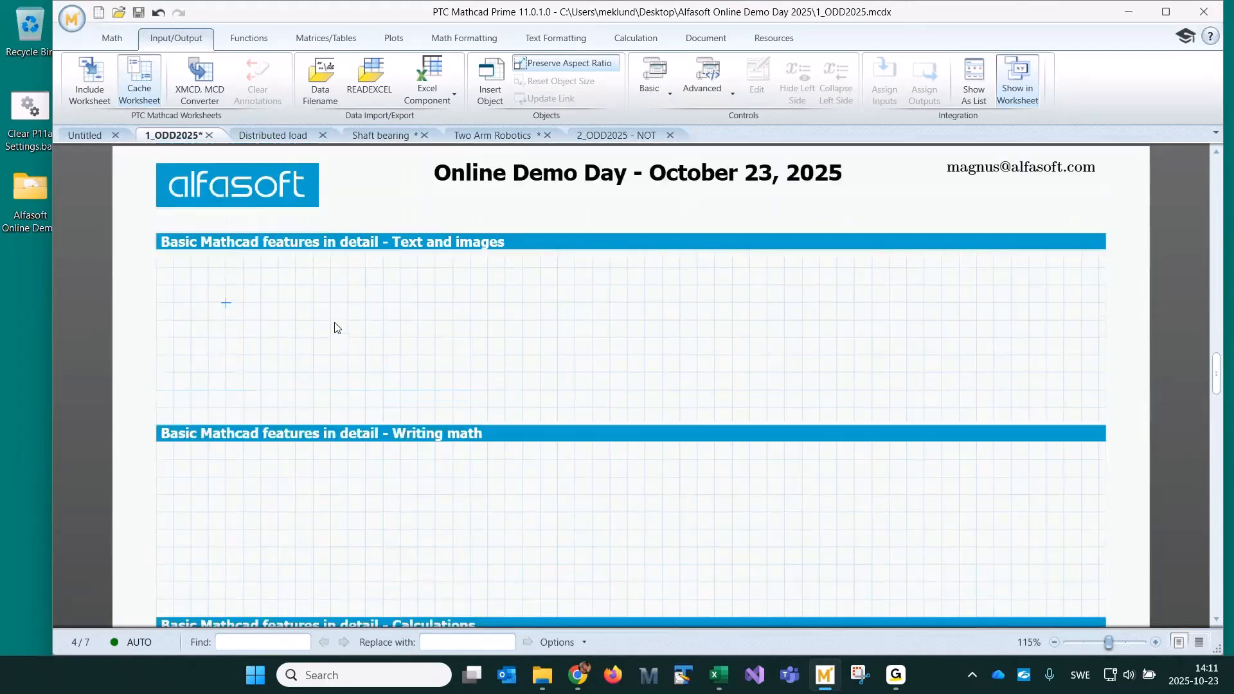
scroll(335, 327, up, 15)
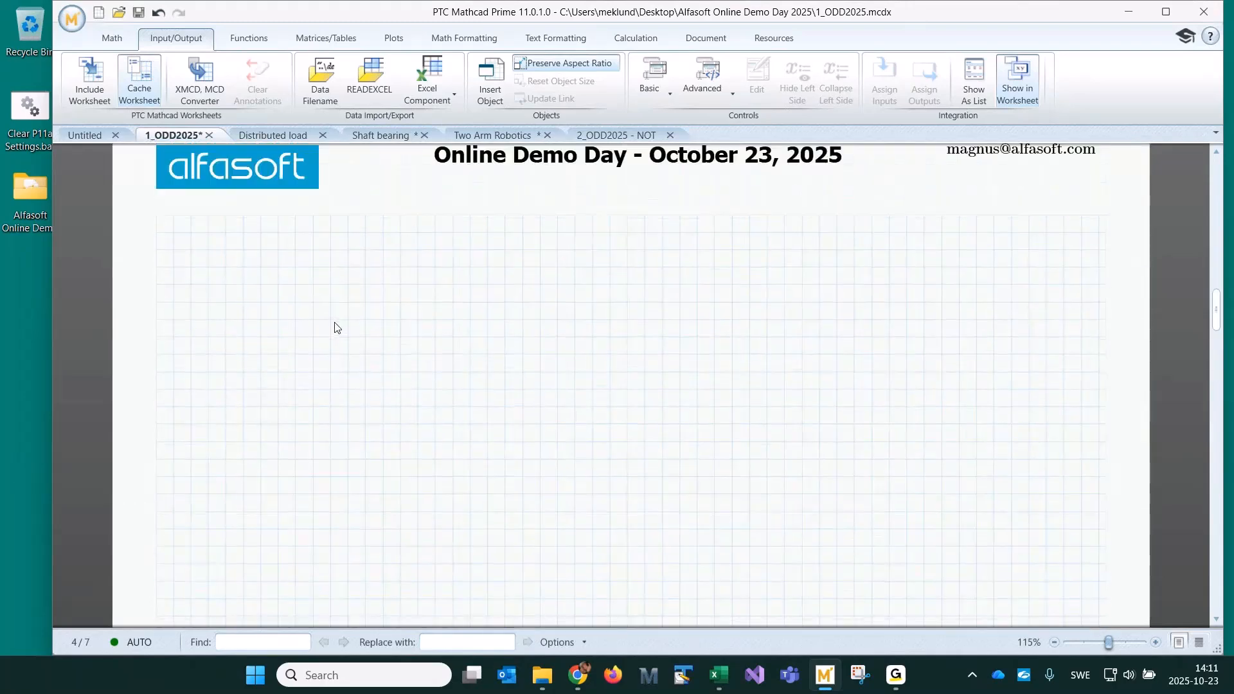
scroll(335, 323, down, 2)
click(235, 196)
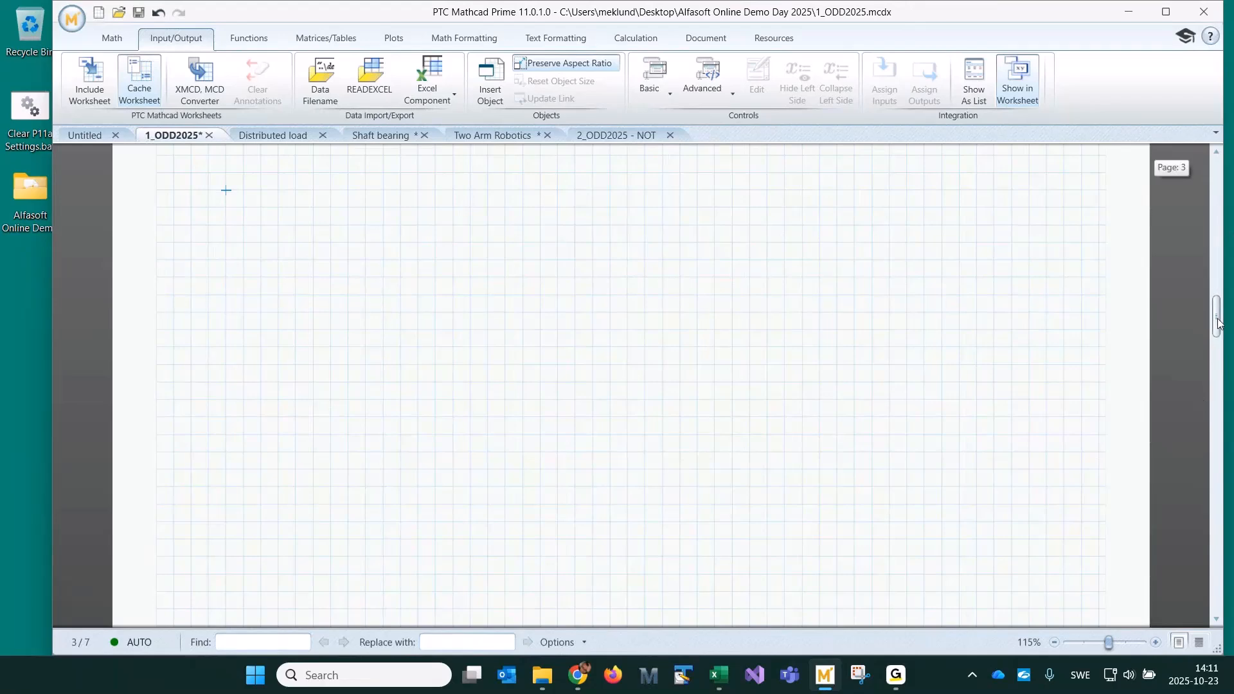
Copy the right-hand side of the Mathcad volume equation V and paste it near the top of the blank page 3
drag(1219, 323, 1219, 279)
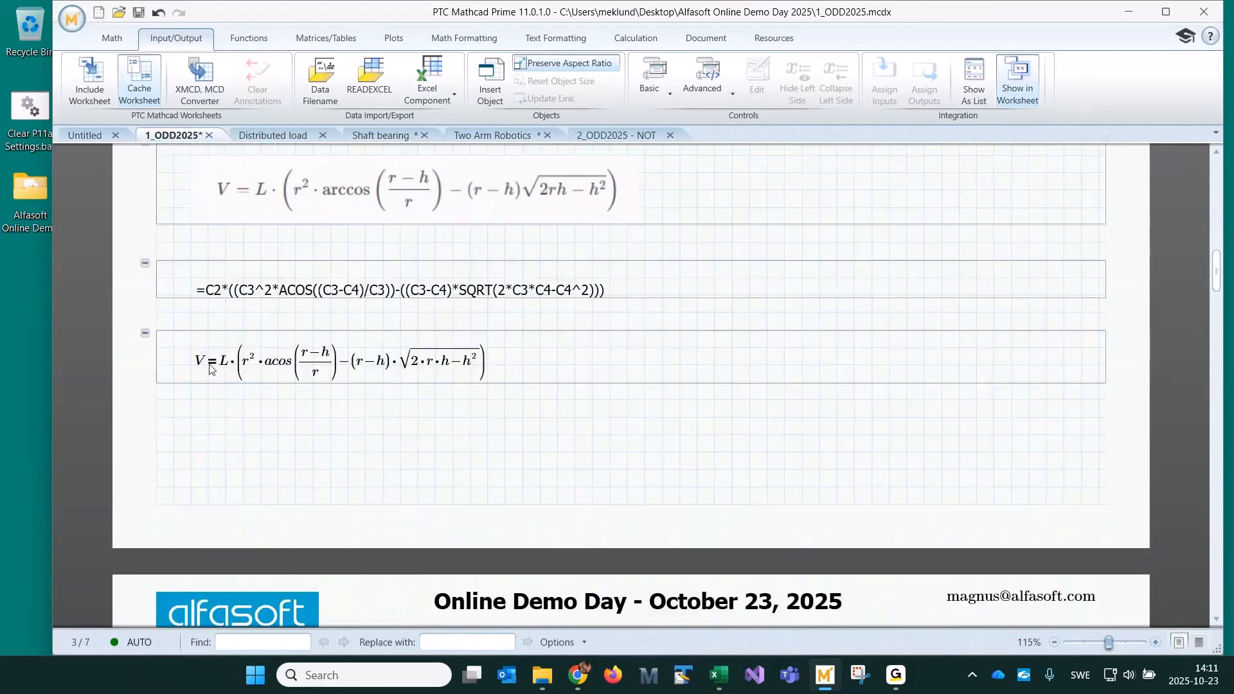
drag(216, 369, 362, 366)
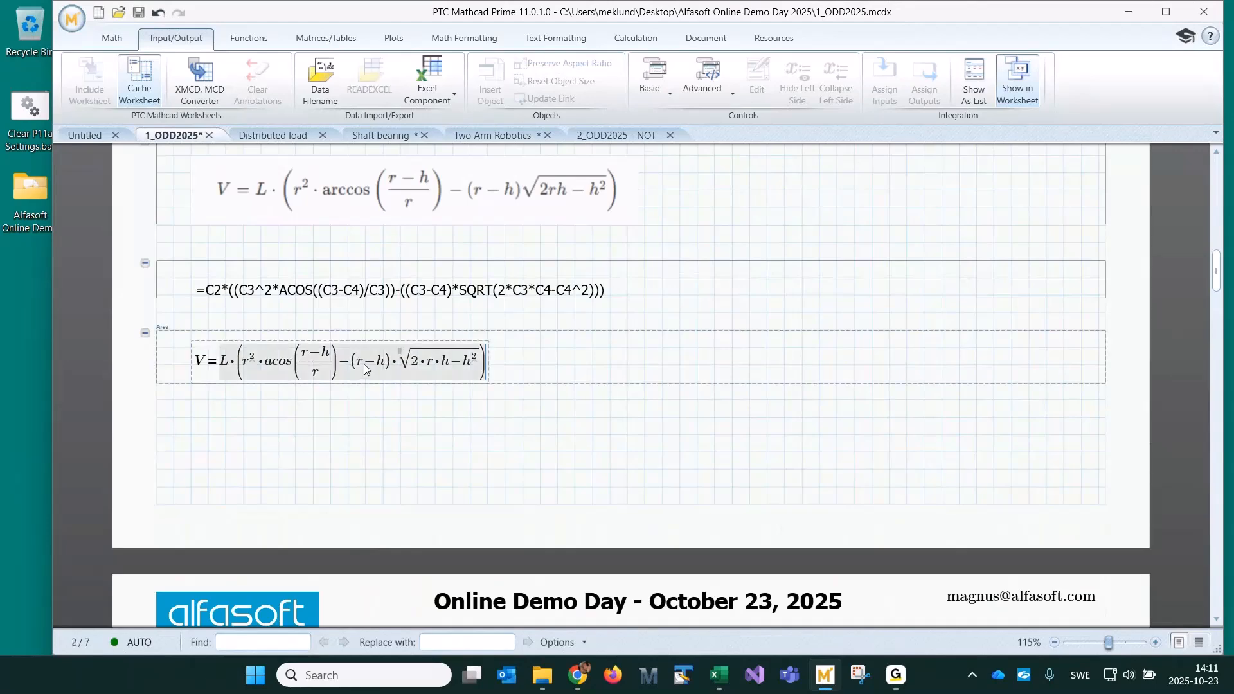
scroll(678, 381, down, 3)
scroll(678, 380, down, 2)
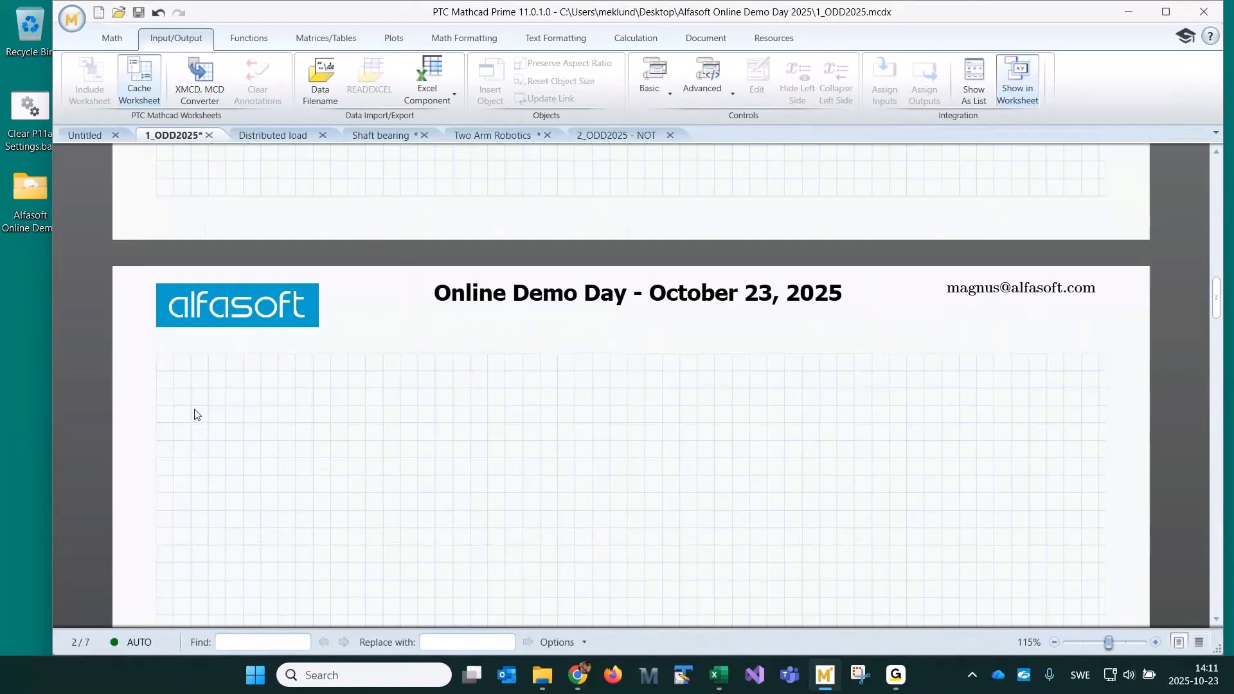
click(195, 409)
key(ctrl+v)
click(399, 506)
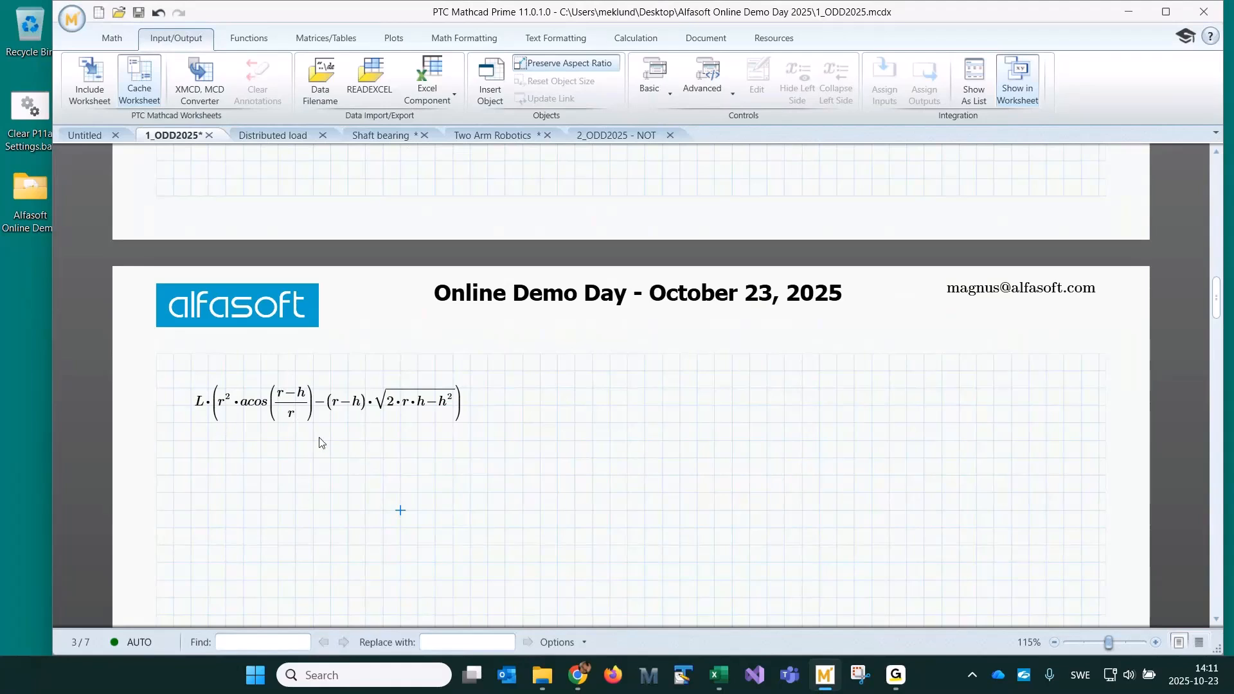
Beside the pasted expression, start a new math region and enter L·(r²·acos((r−h)/r))
scroll(279, 490, down, 1)
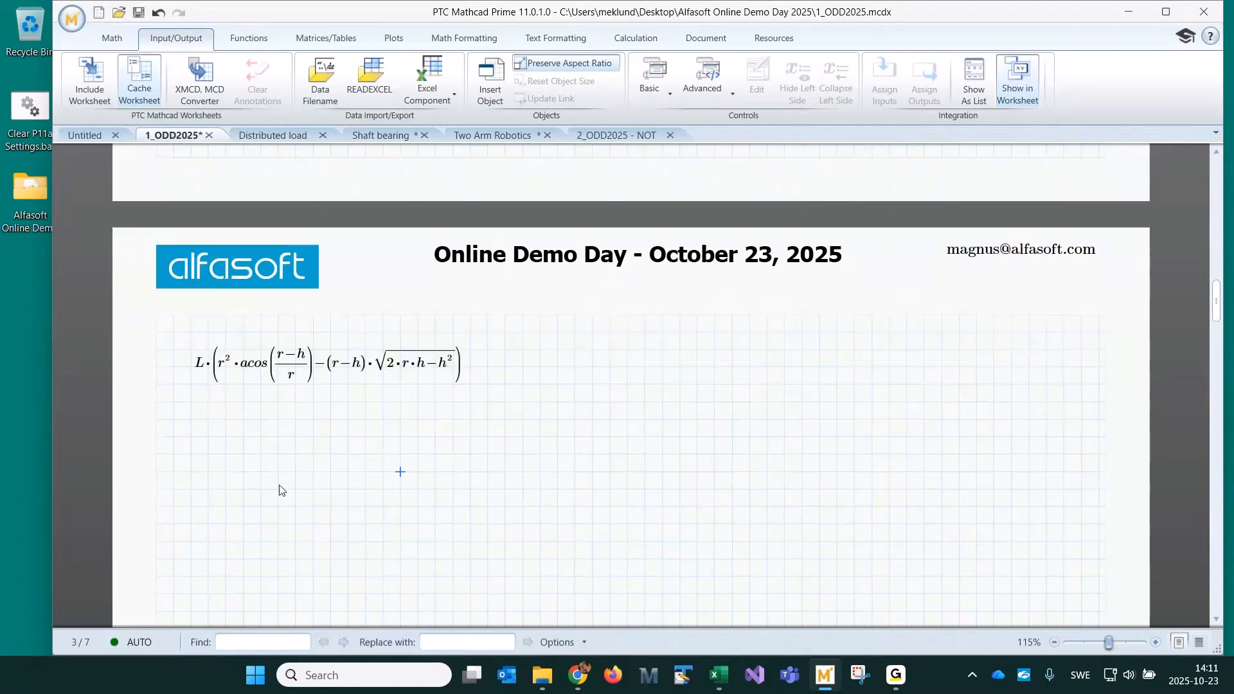
scroll(280, 489, down, 2)
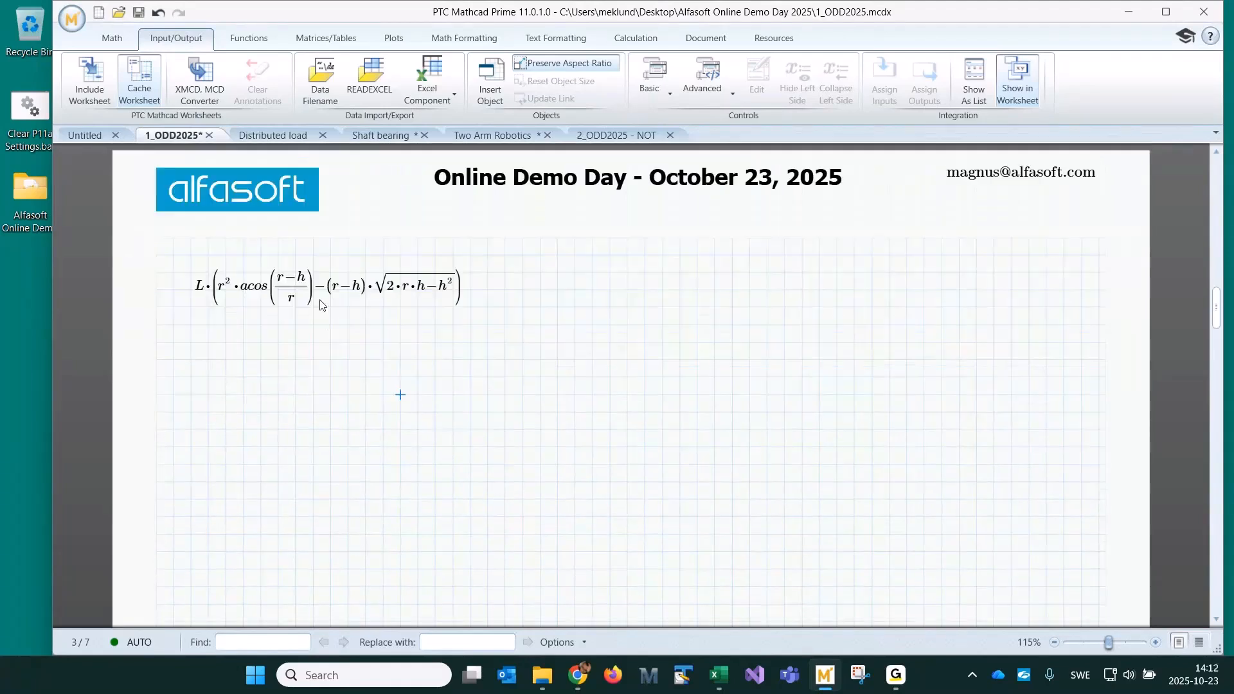
click(539, 292)
text(L)
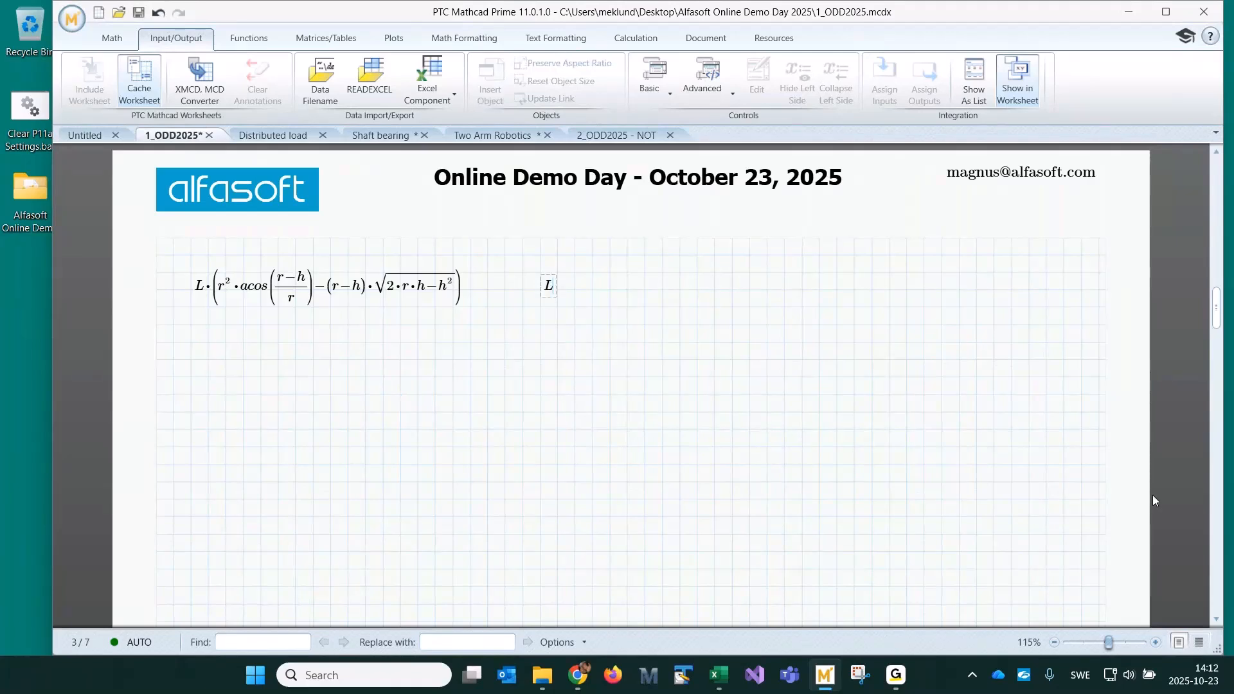
text(*)
text((r)
text(^2)
key(space)
text(*)
text(a)
text(cos()
text(r-)
text(h)
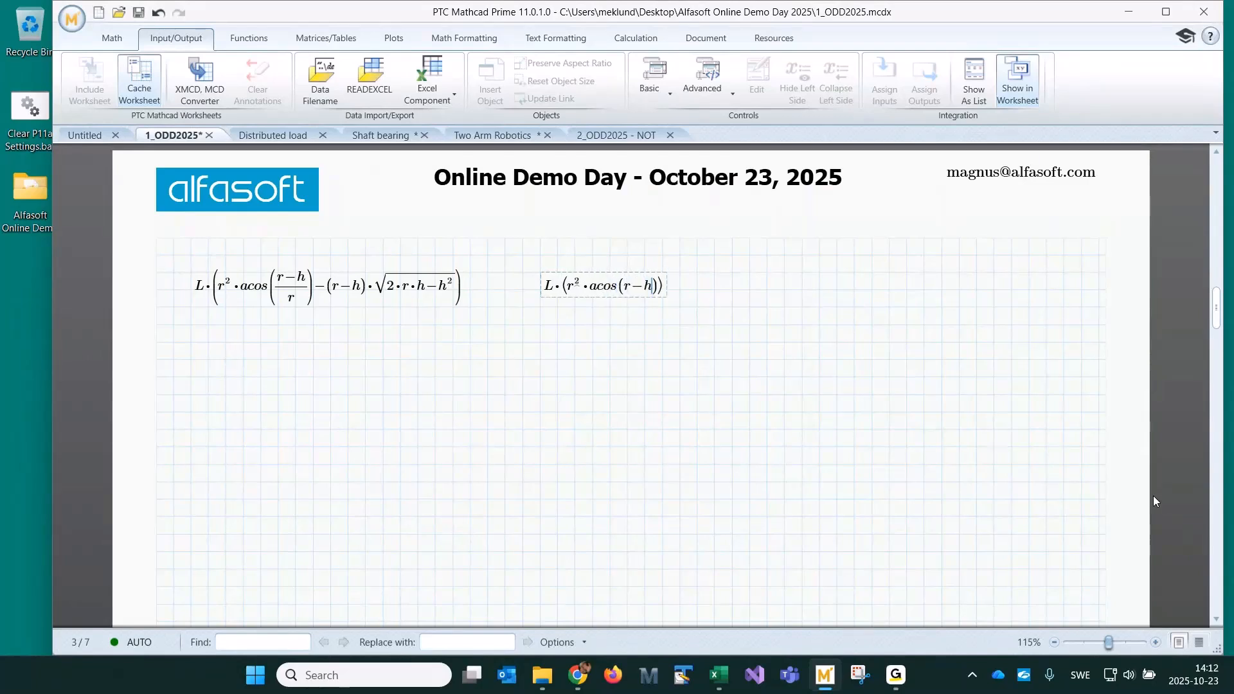
key(space)
text(/)
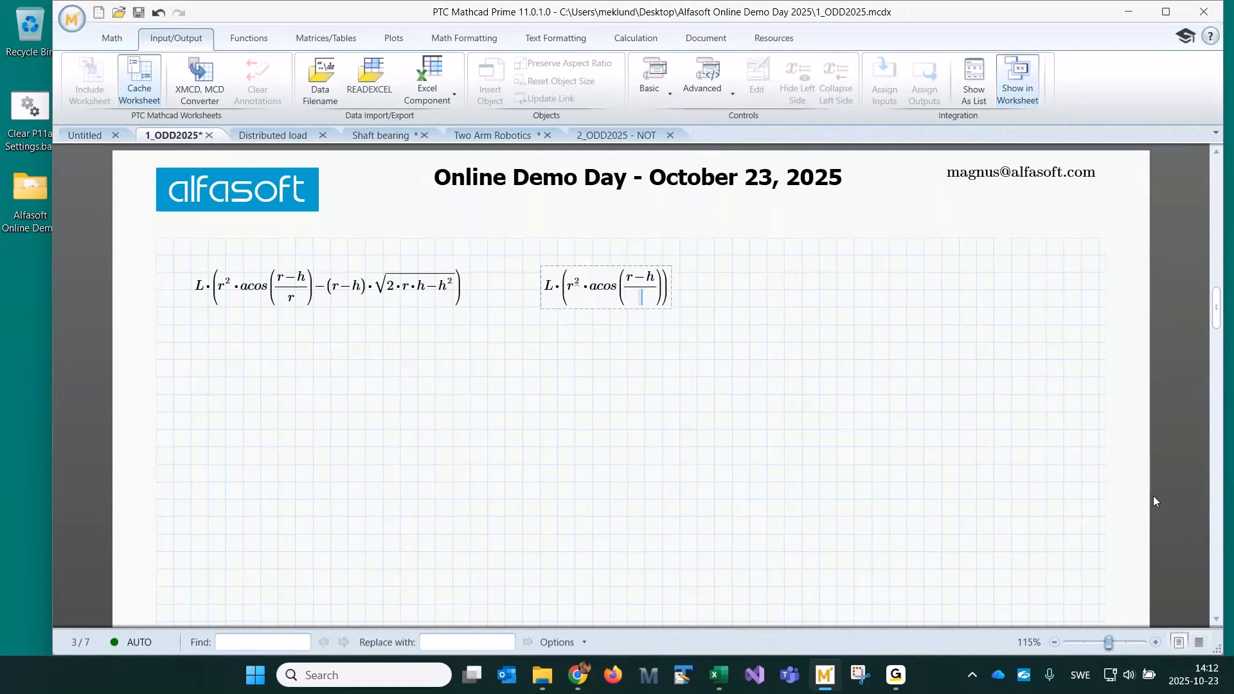
text(r)
Complete the new expression by adding −(r−h)·√(2·r·h−h²) after the acos term inside the outer parentheses
key(space)
key(space)
text(-(r-h)
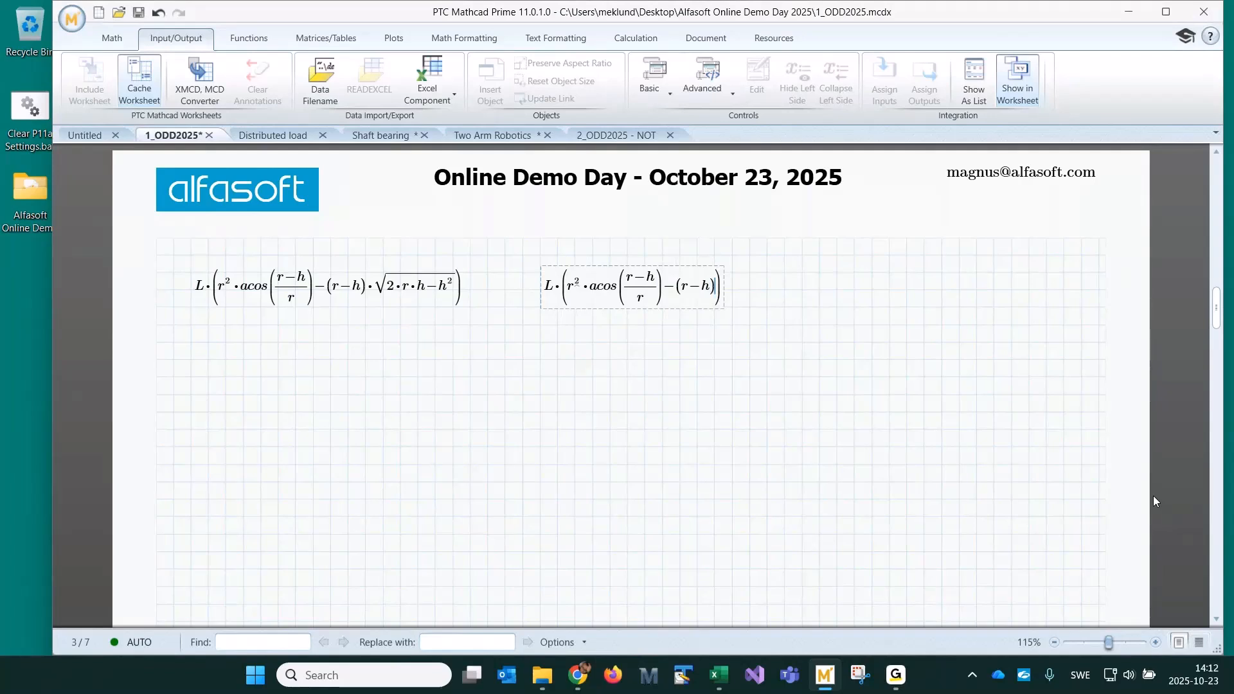
text(*\)
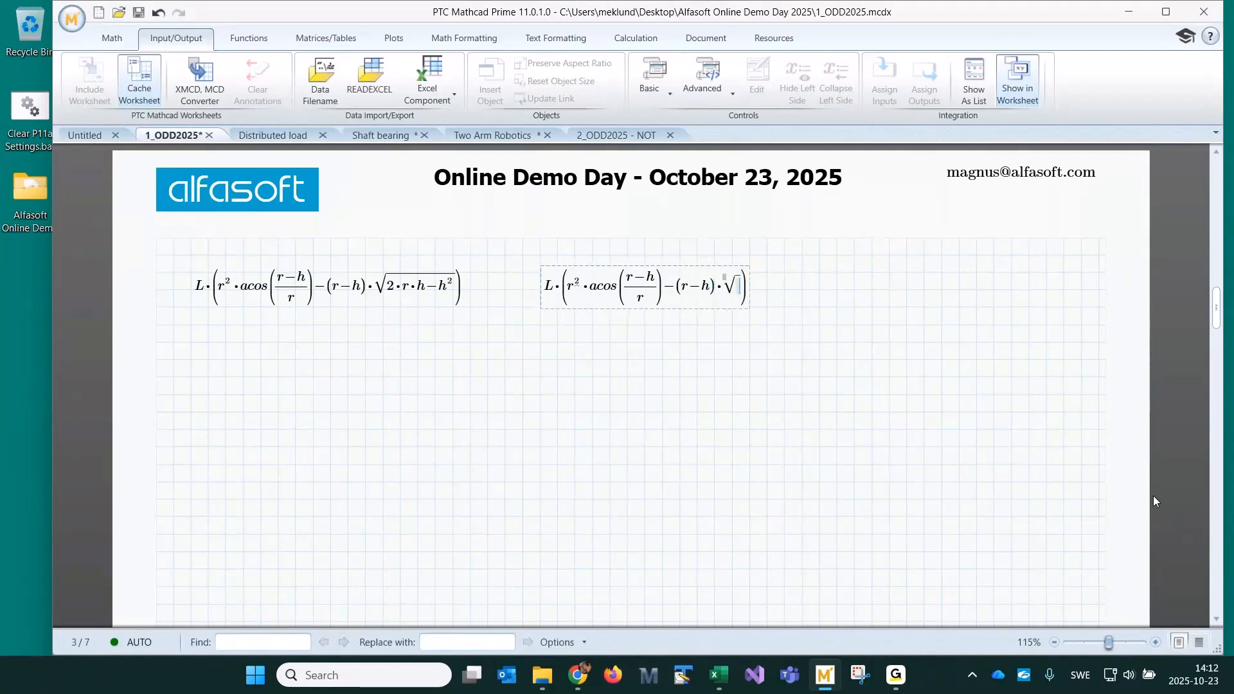
text(2*r*h-h^2)
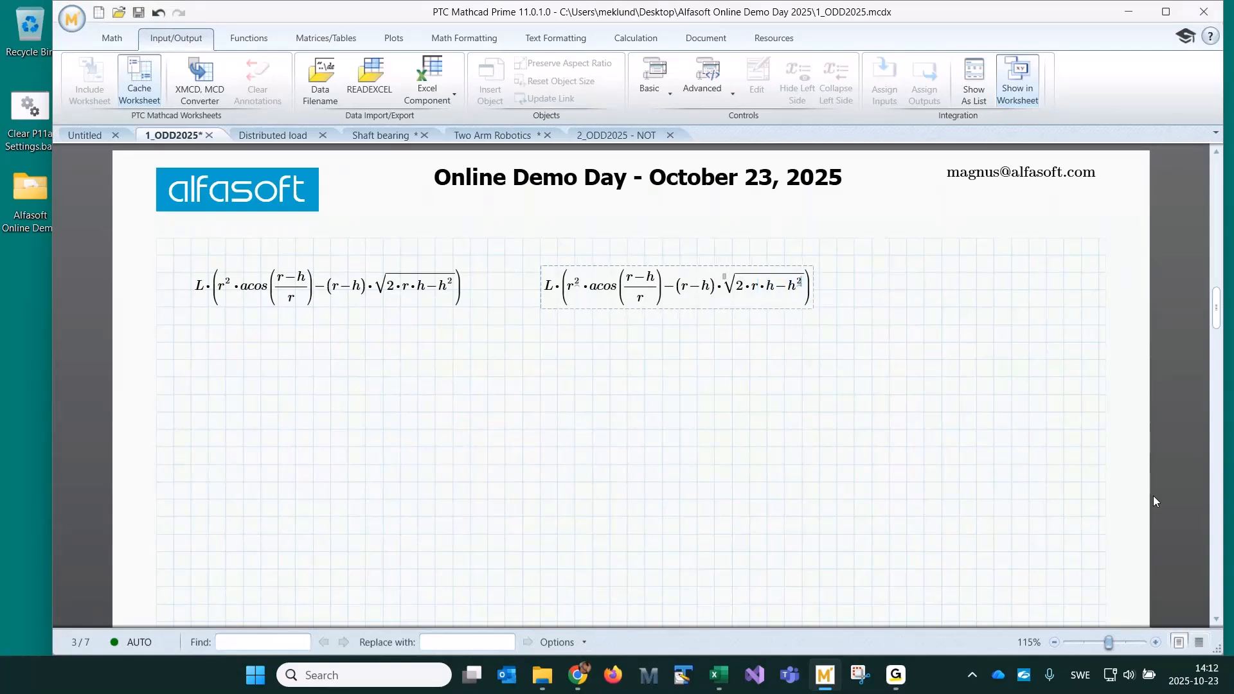
key(Return)
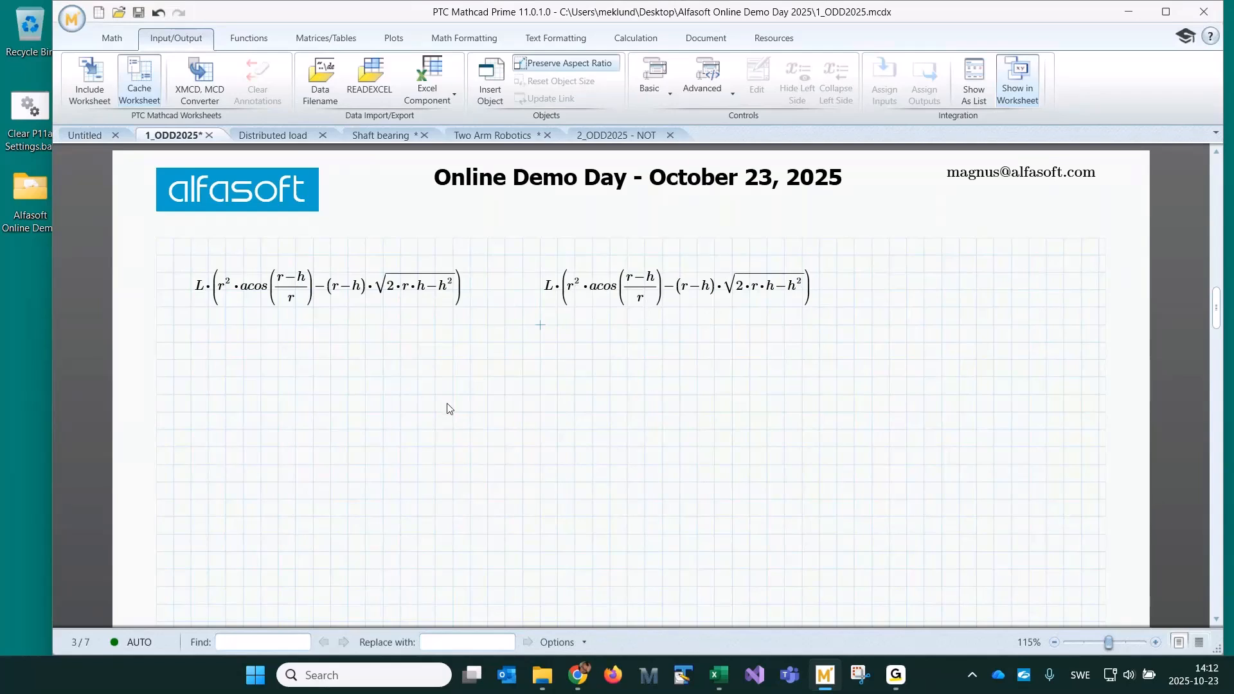
Paste another copy of the volume expression below the first one and evaluate it numerically
click(204, 293)
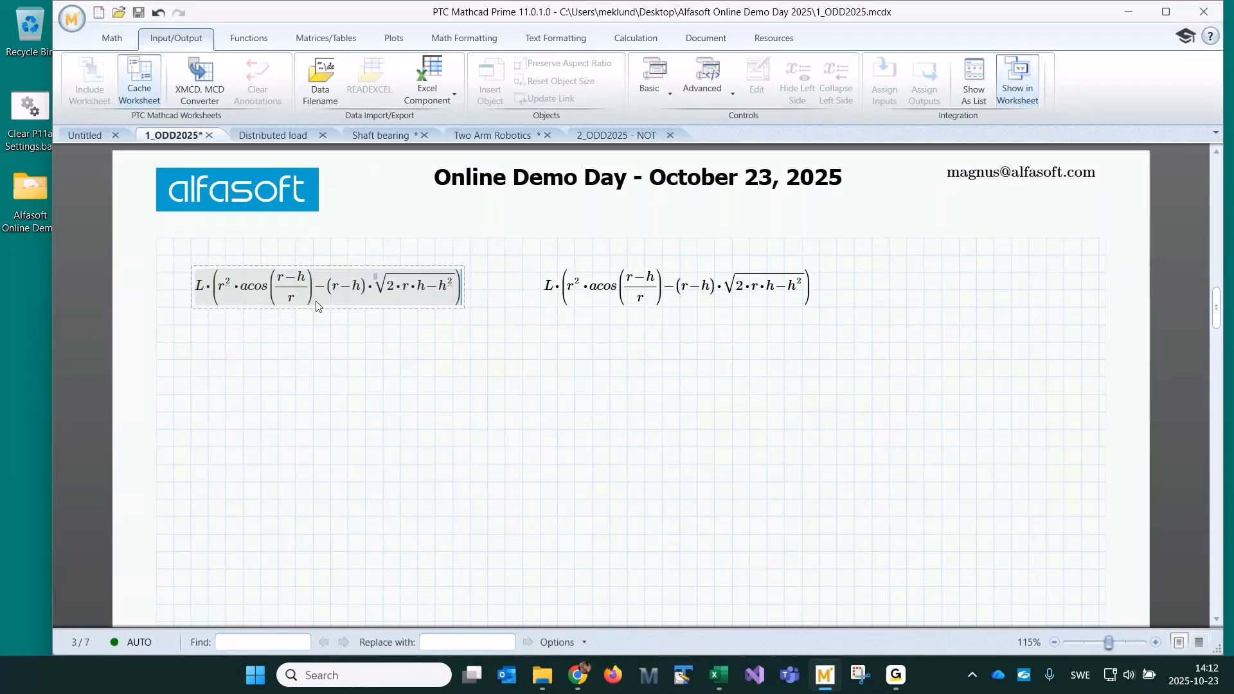
click(191, 361)
key(ctrl+v)
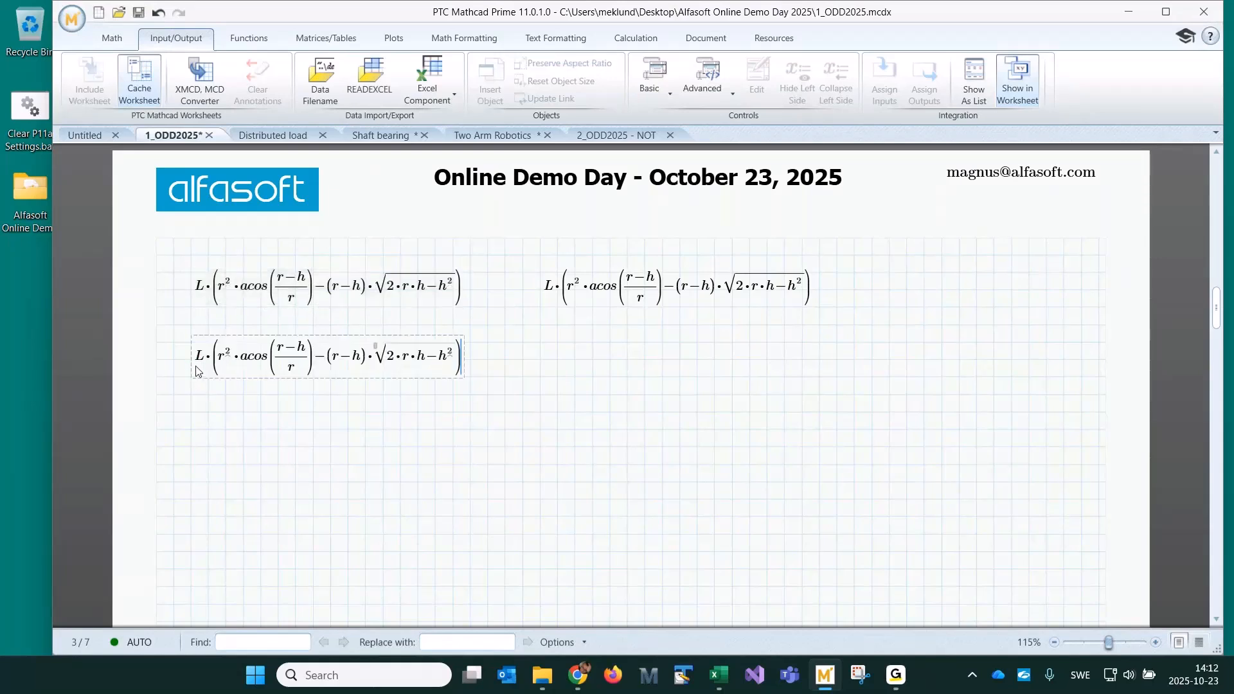
text(=)
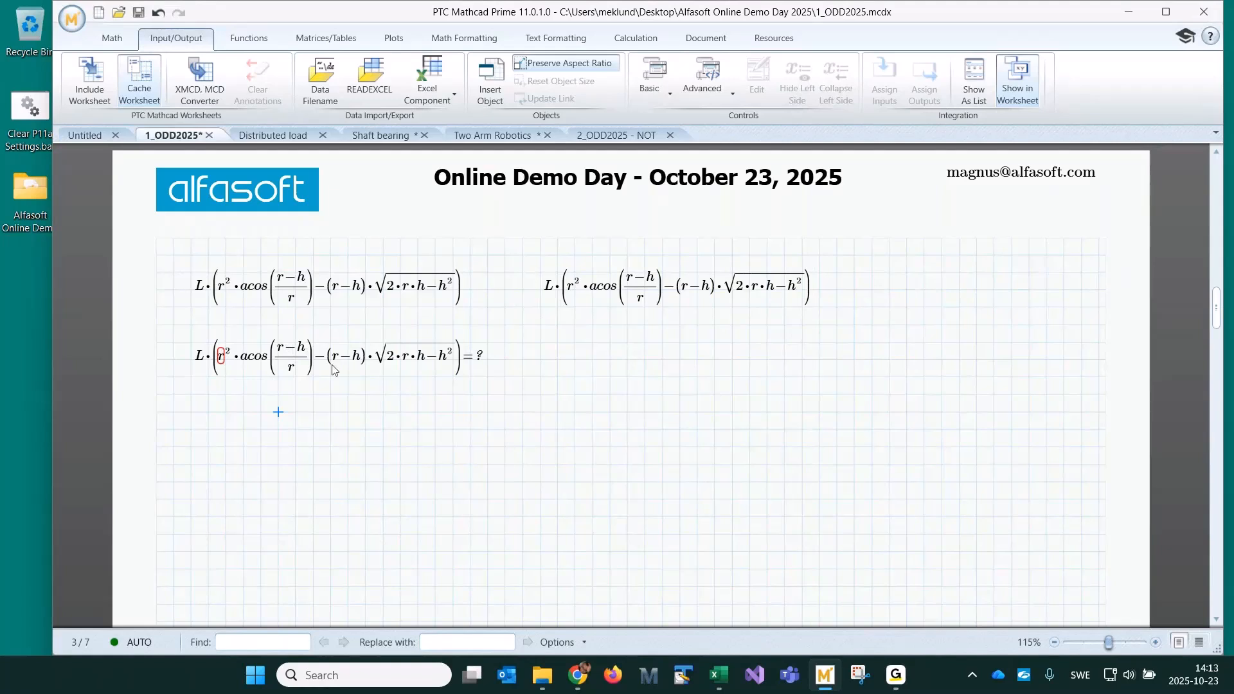
Below the evaluated expression, define L:=235, r:=75 and h:=43 in one row and check them against cylinder.xlsx in Excel
click(193, 416)
text(:)
text(L)
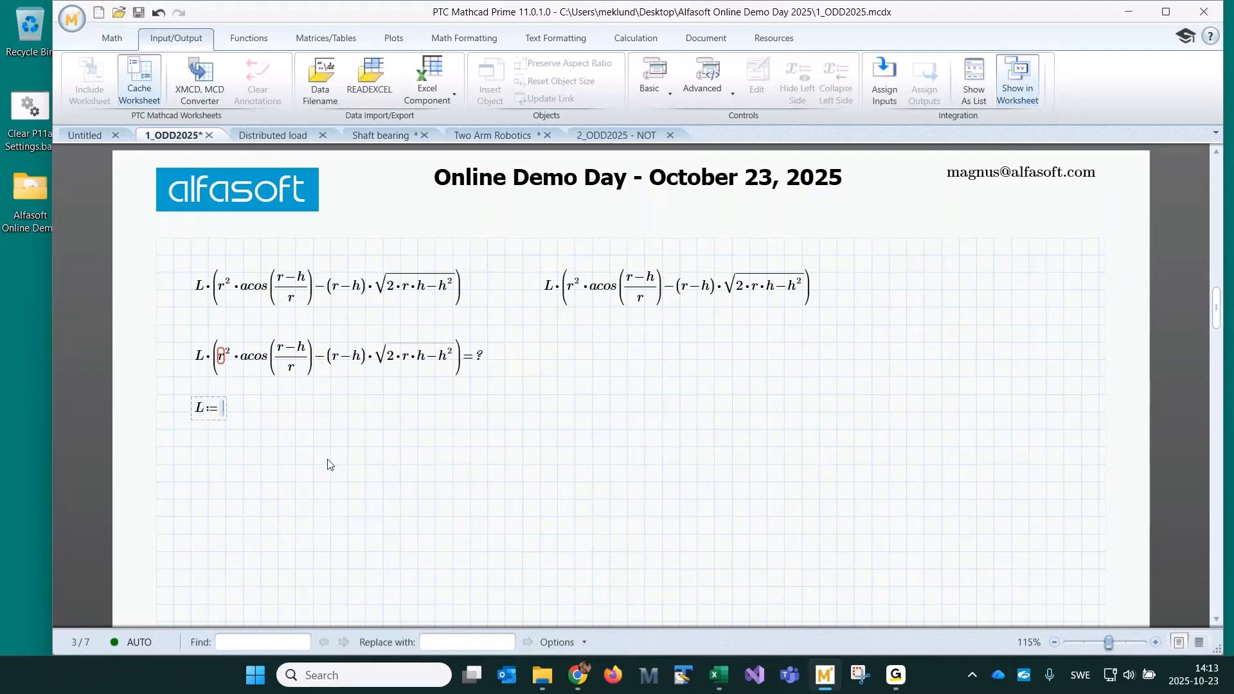
text(235)
key(Return)
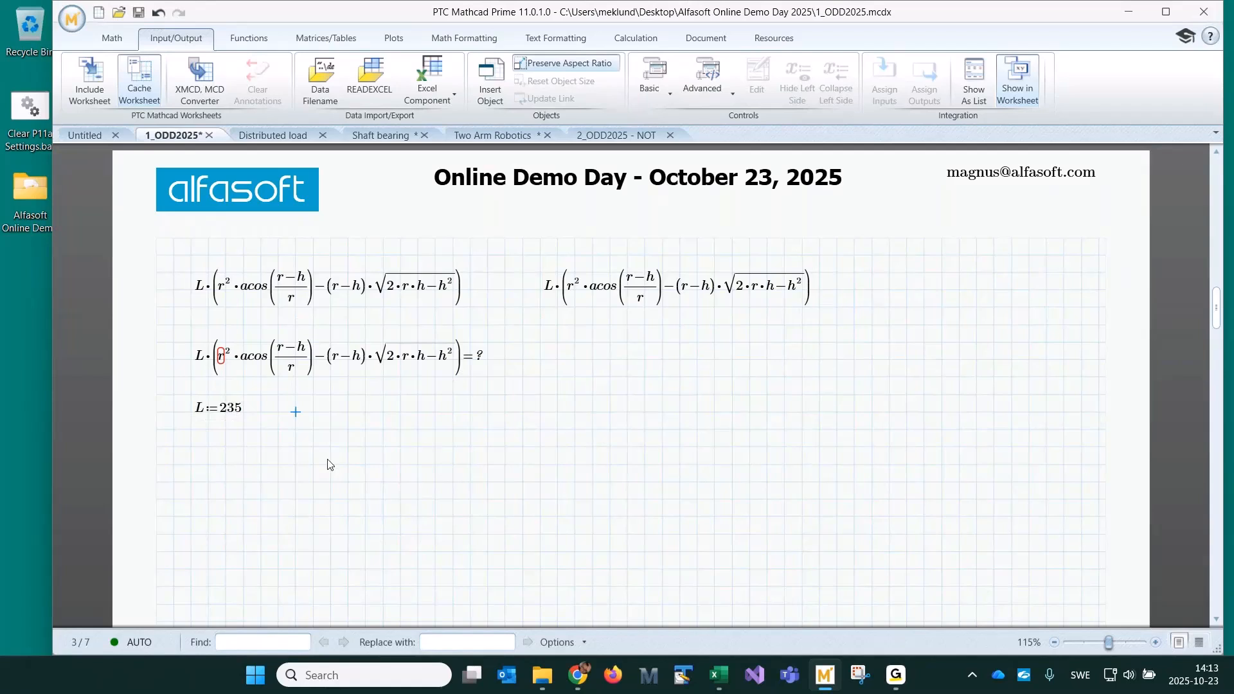
text(r:75)
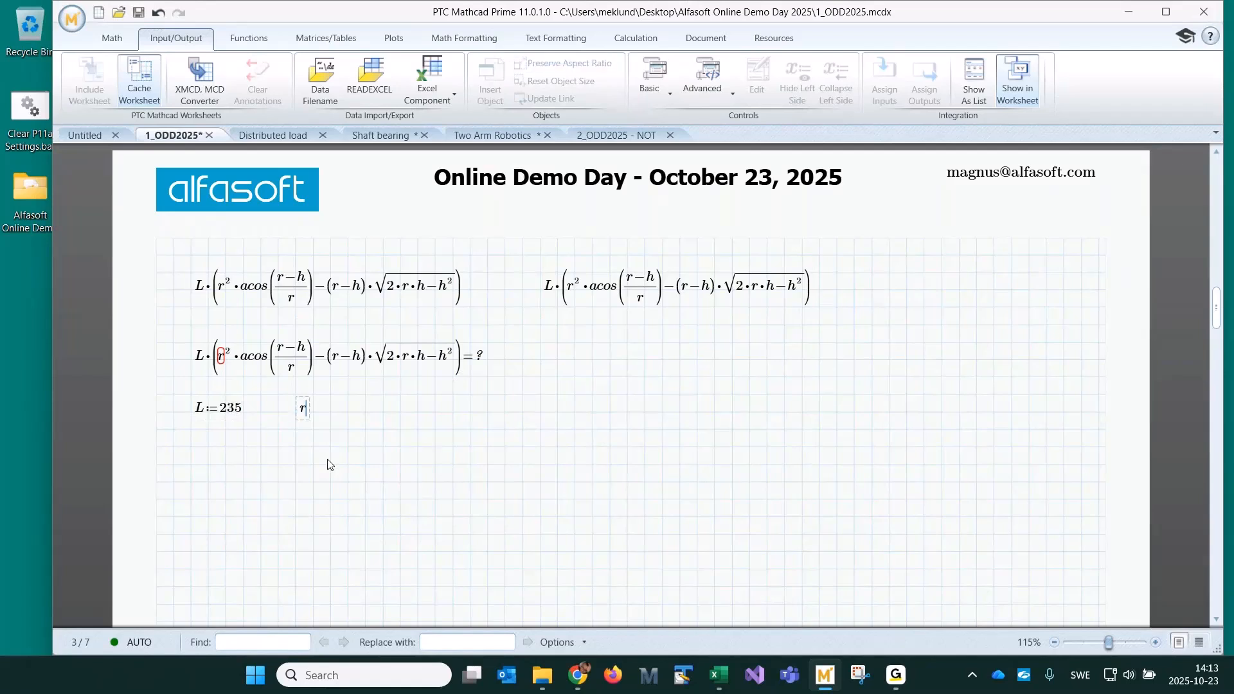
key(Return)
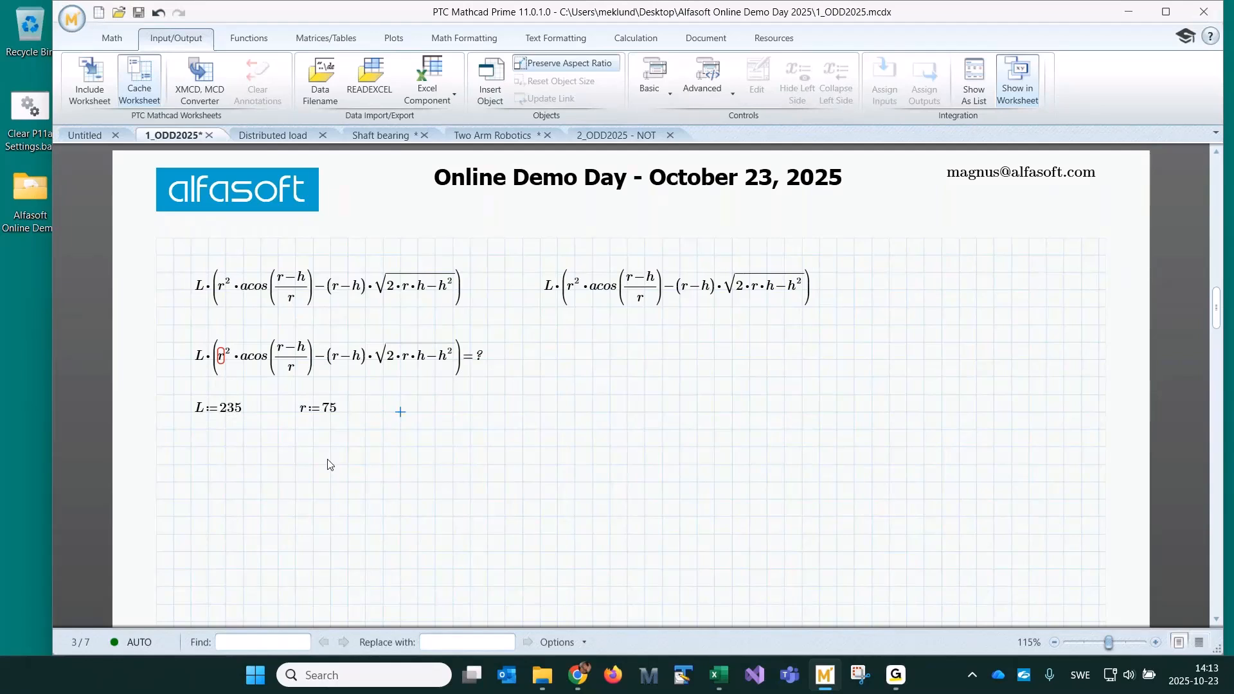
text(h:43)
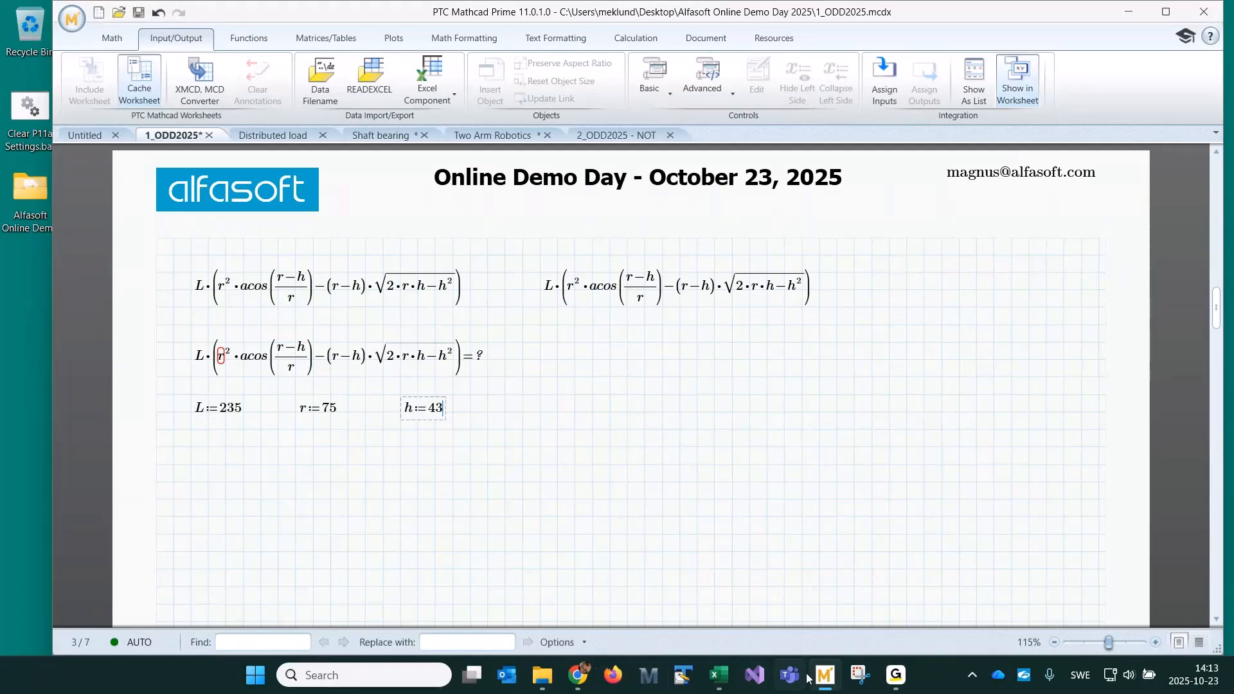
click(718, 675)
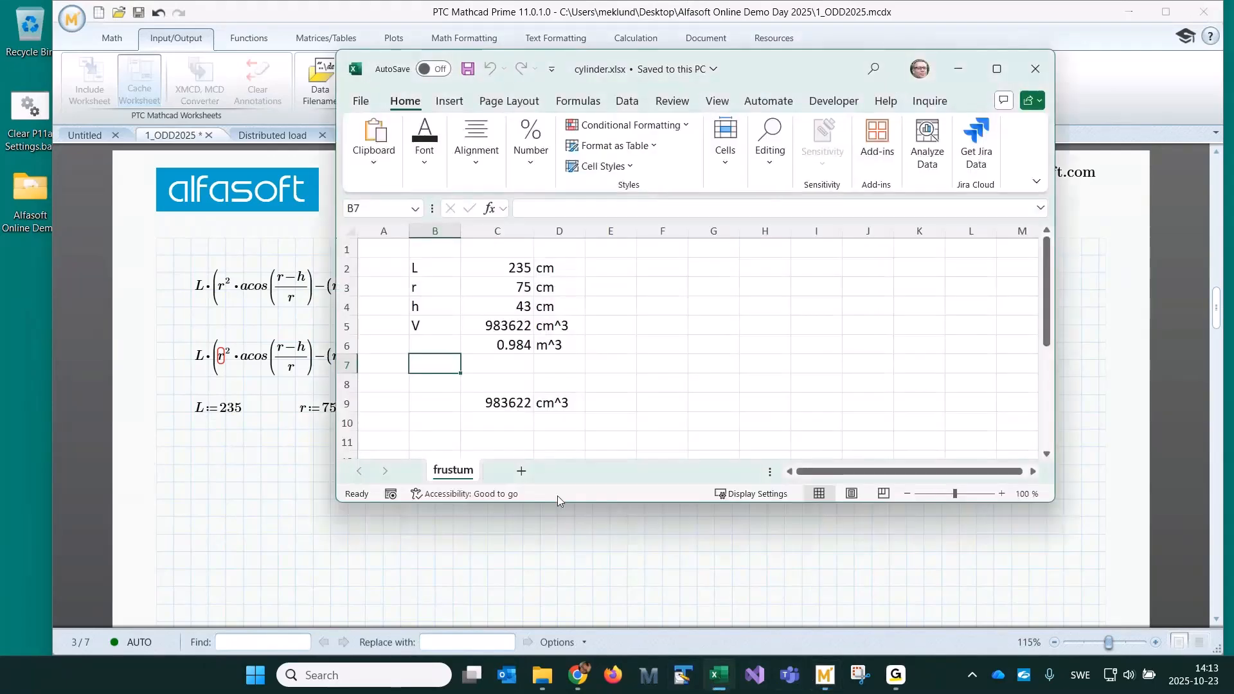
click(512, 553)
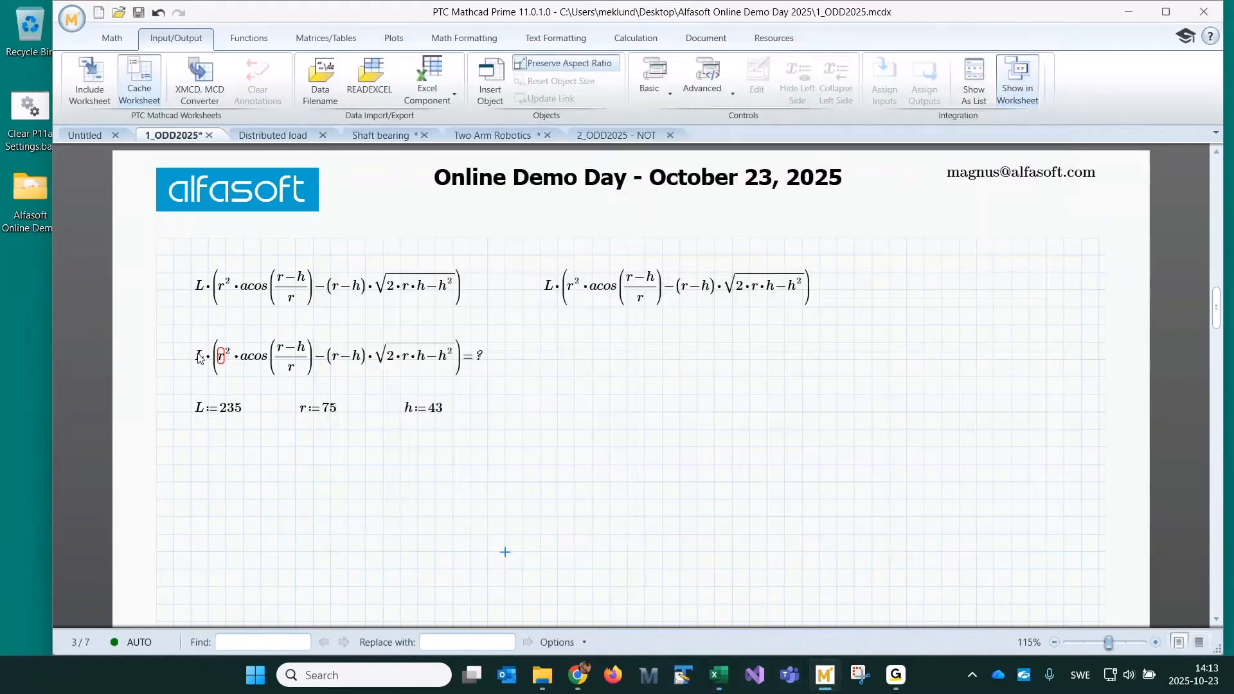
Paste the volume expression under the L, r and h definitions, evaluate it, and move it slightly down
click(347, 359)
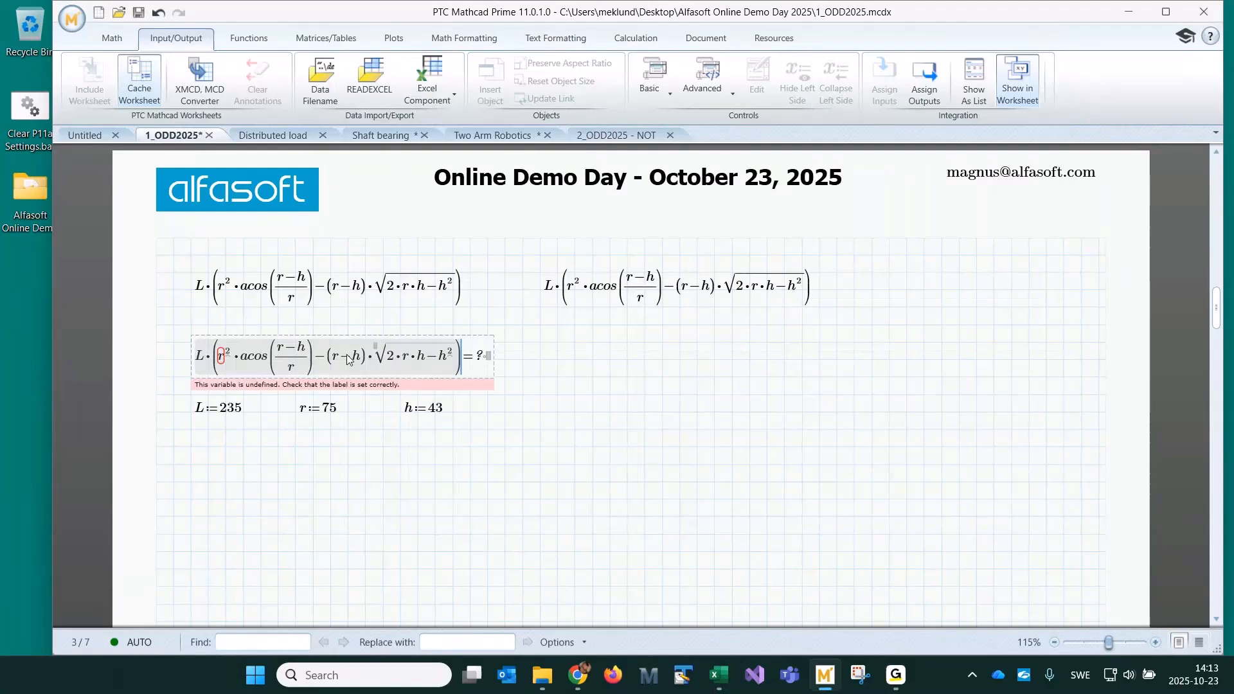
click(192, 447)
key(ctrl+v)
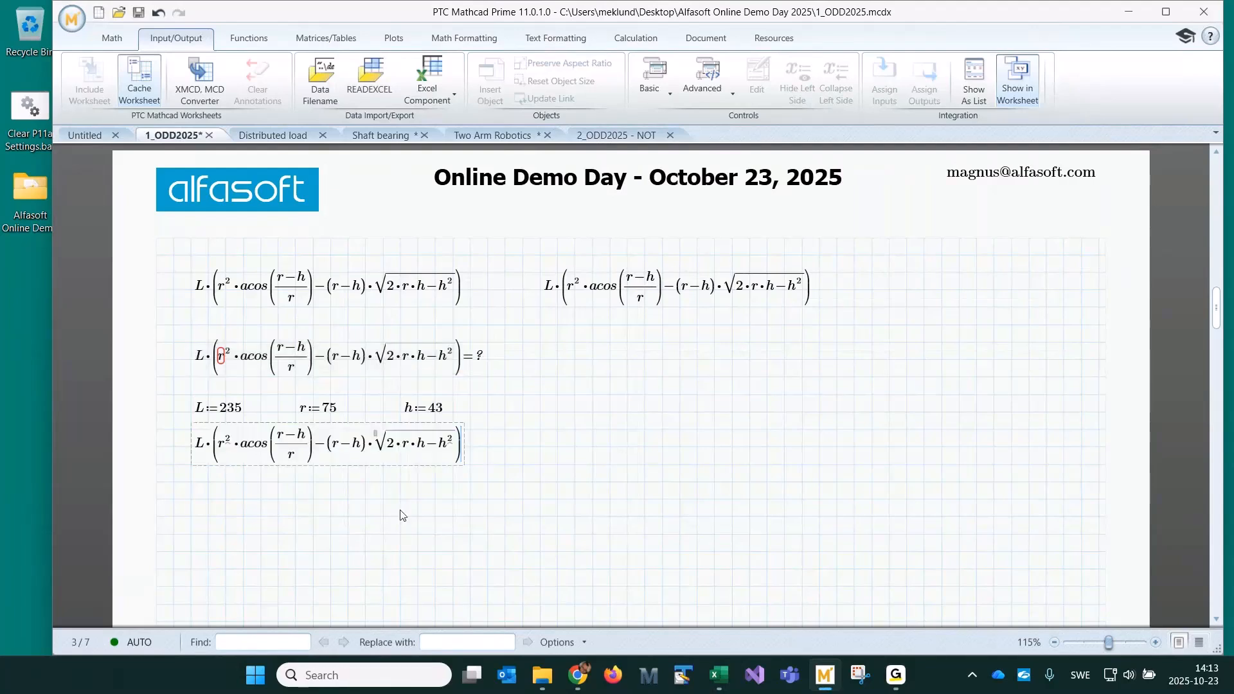
text(=9.836·10^5)
drag(492, 417, 492, 429)
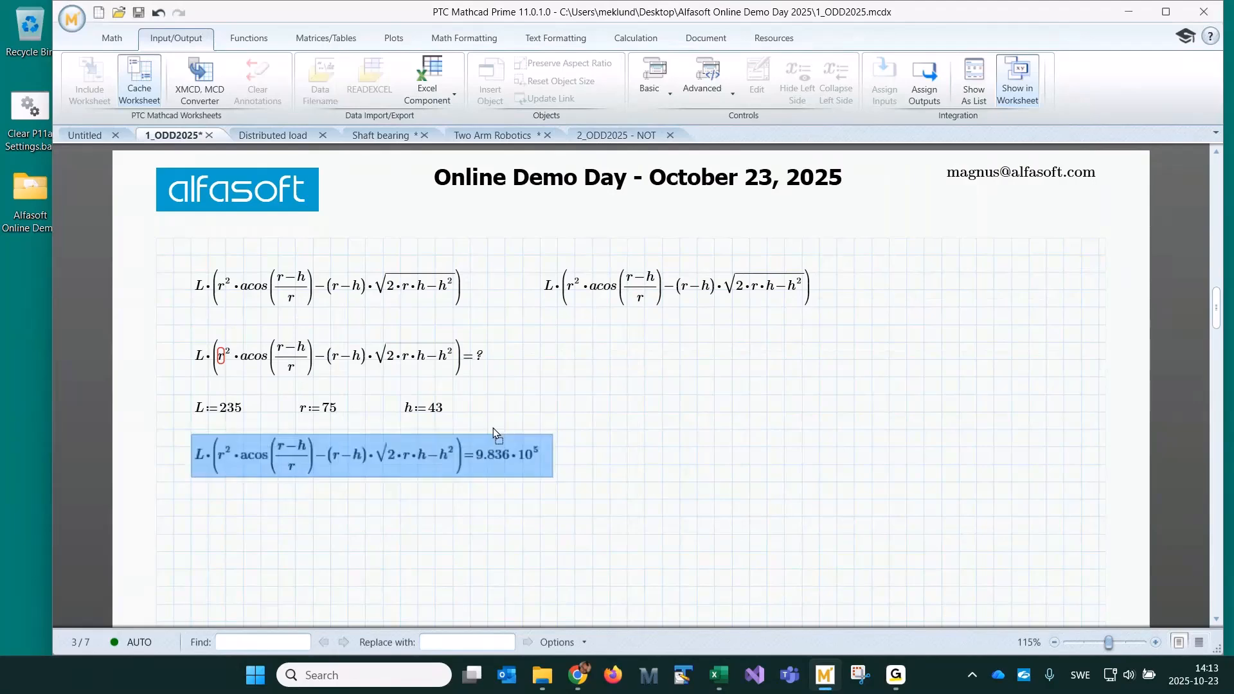
click(578, 411)
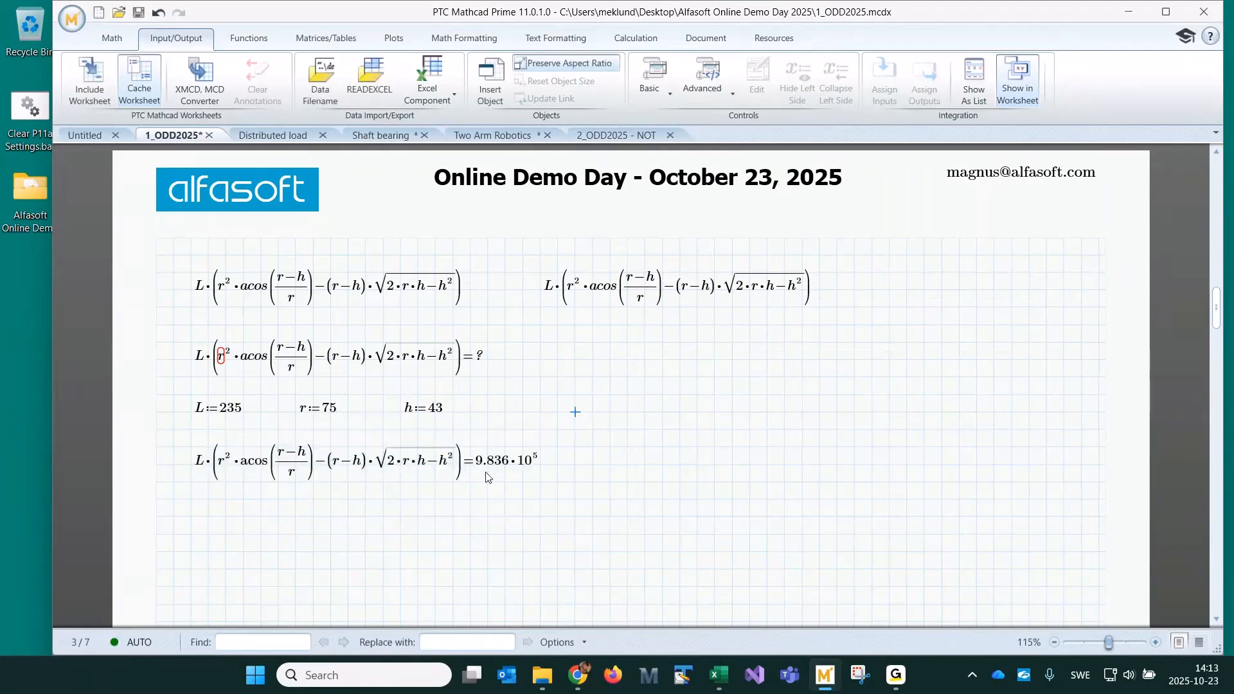
Switch to cylinder.xlsx in Excel, move and shrink its window, and compare its volume with the Mathcad result
click(720, 679)
drag(765, 57, 909, 43)
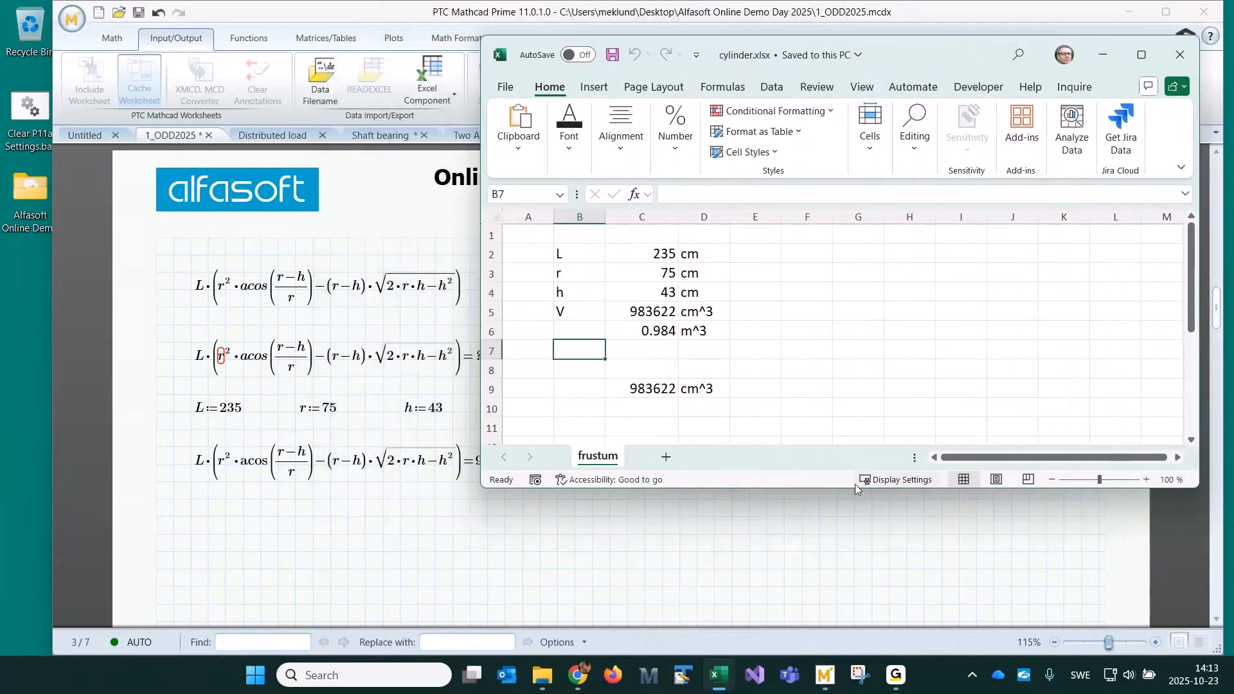
drag(854, 486, 850, 437)
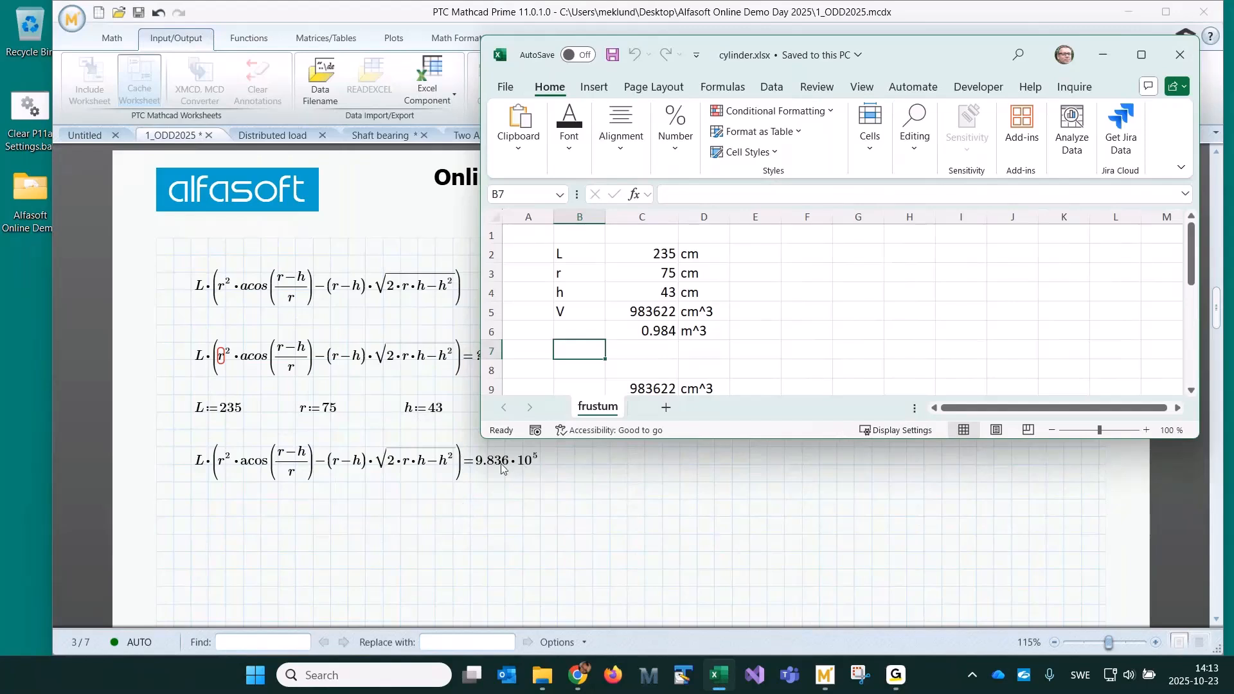
click(526, 514)
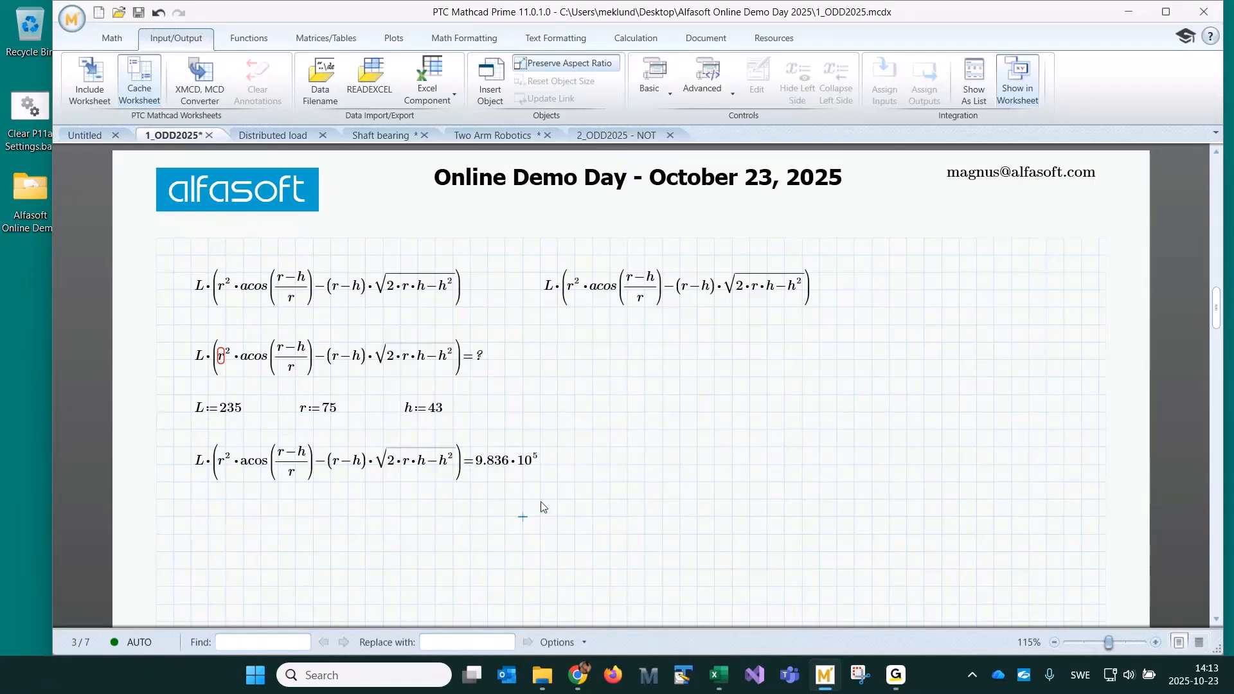
Copy the L, r and h definitions together with the evaluated expression and paste them directly below
drag(557, 514, 222, 411)
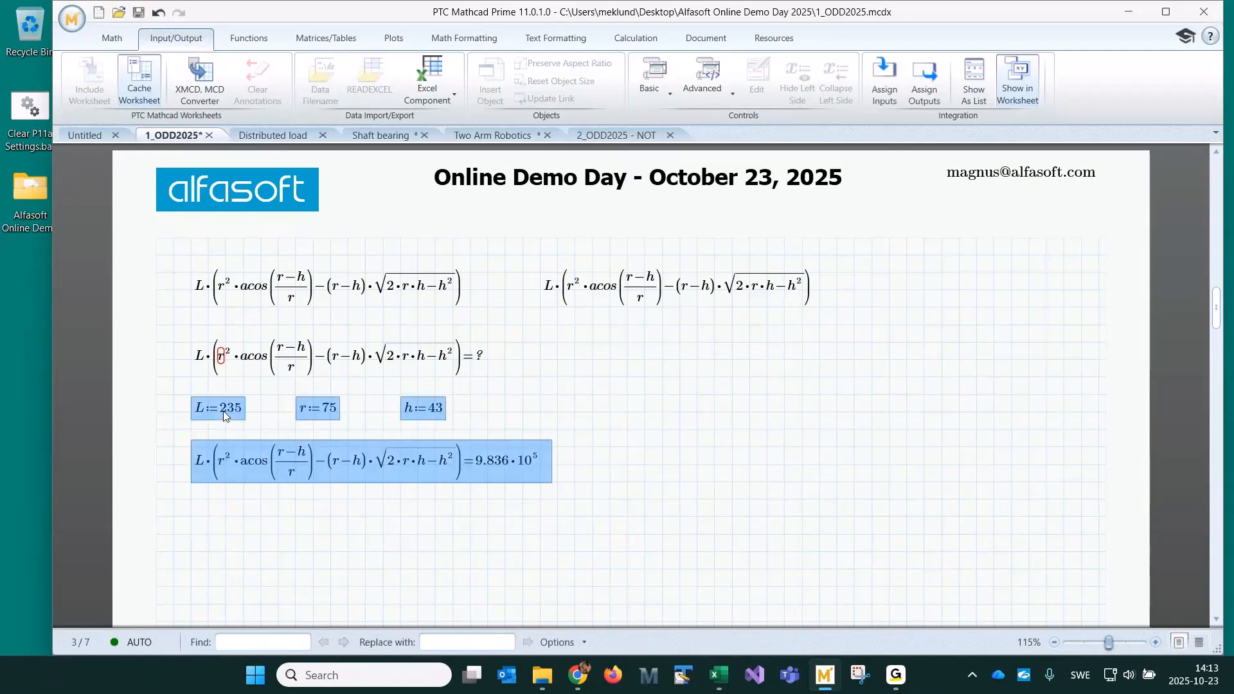
key(ctrl+c)
click(196, 505)
key(ctrl+v)
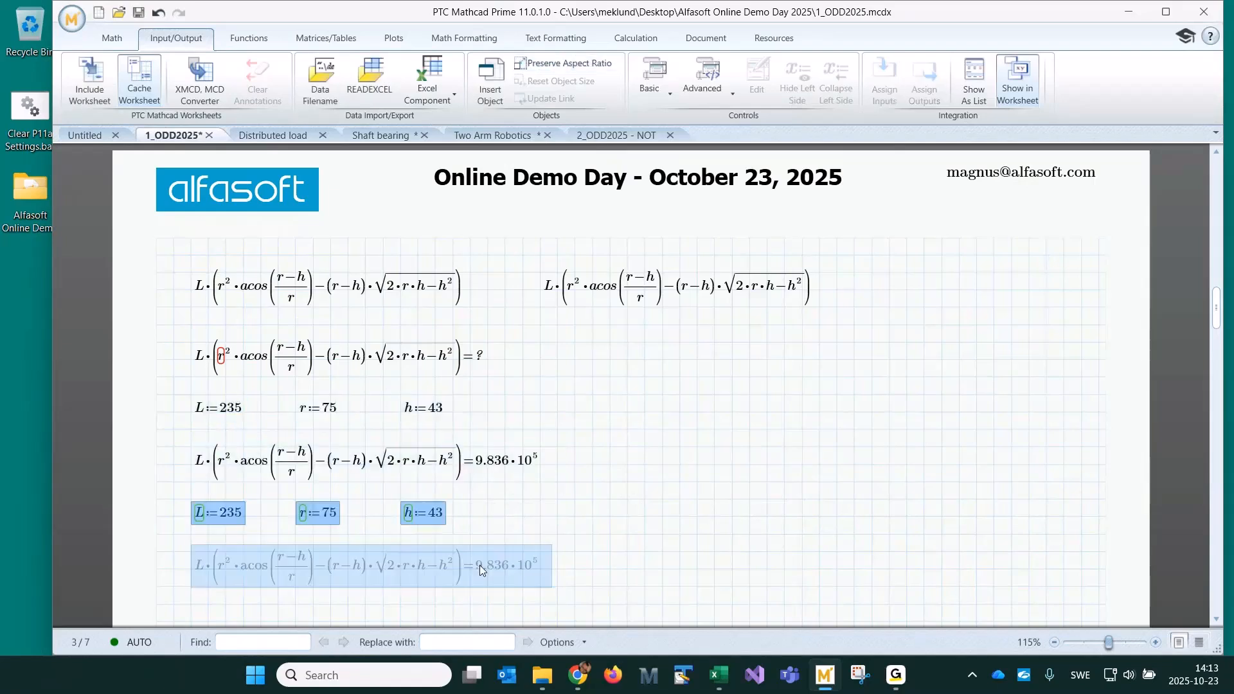
click(750, 501)
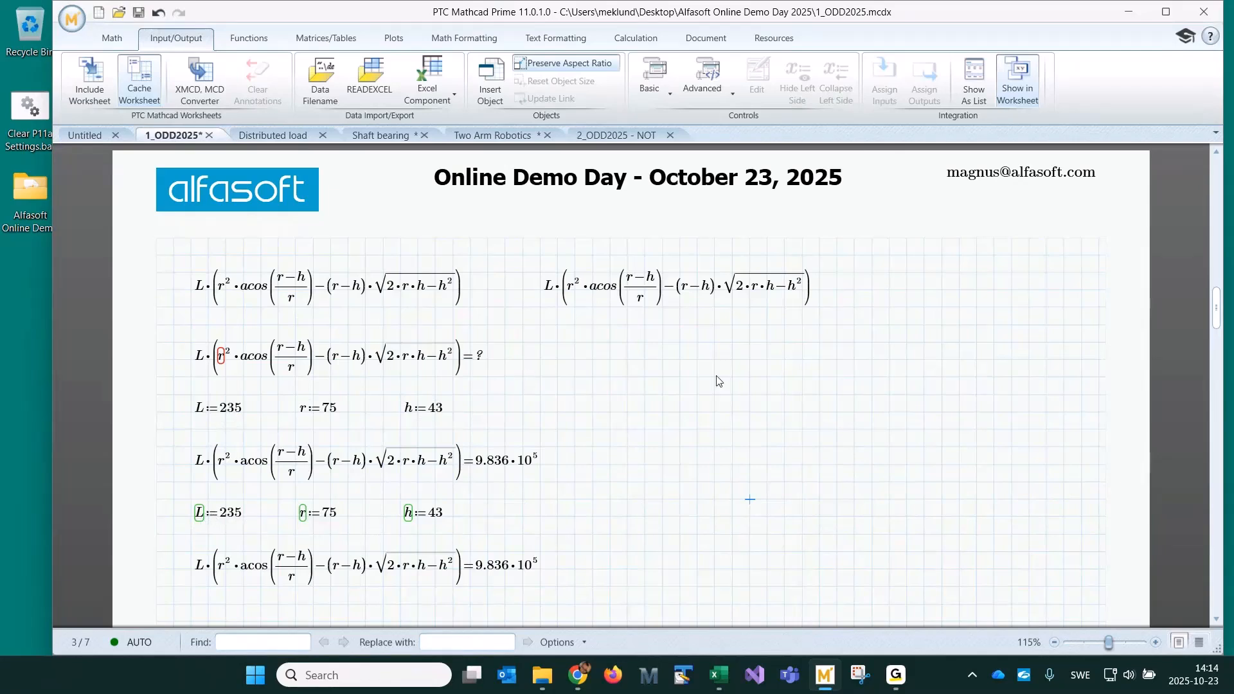
Review the redefinition warning categories and turn off redefinition warnings for the worksheet
click(630, 40)
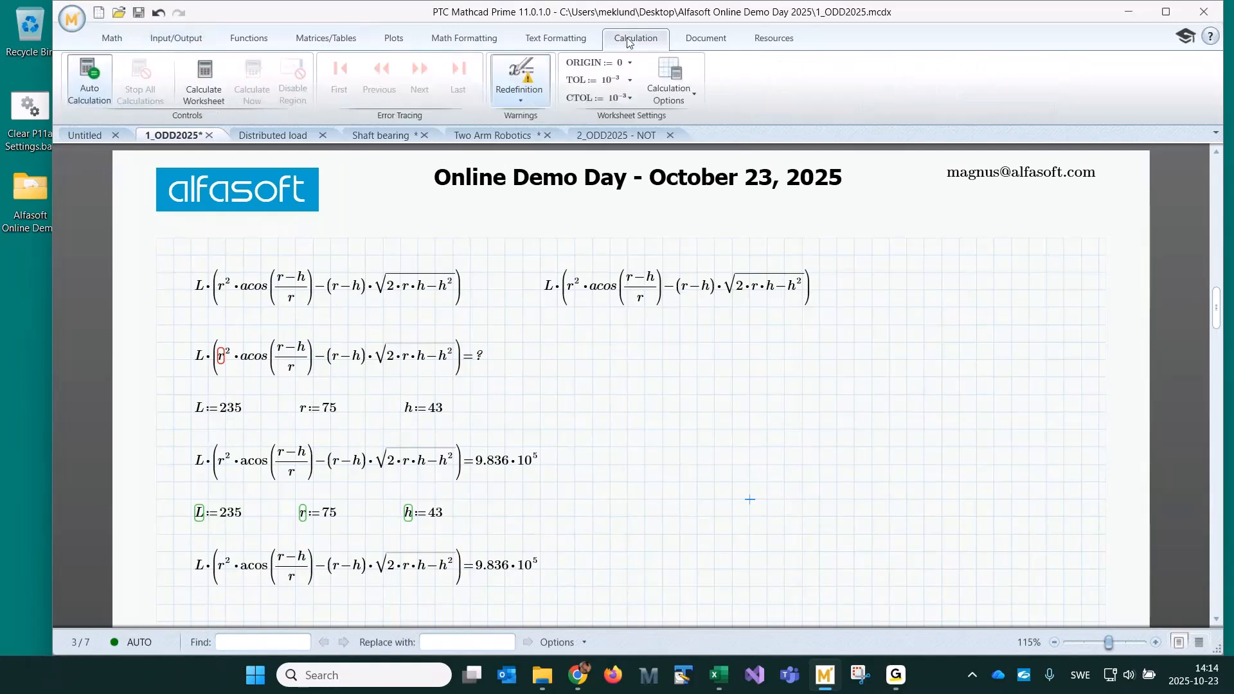
click(520, 101)
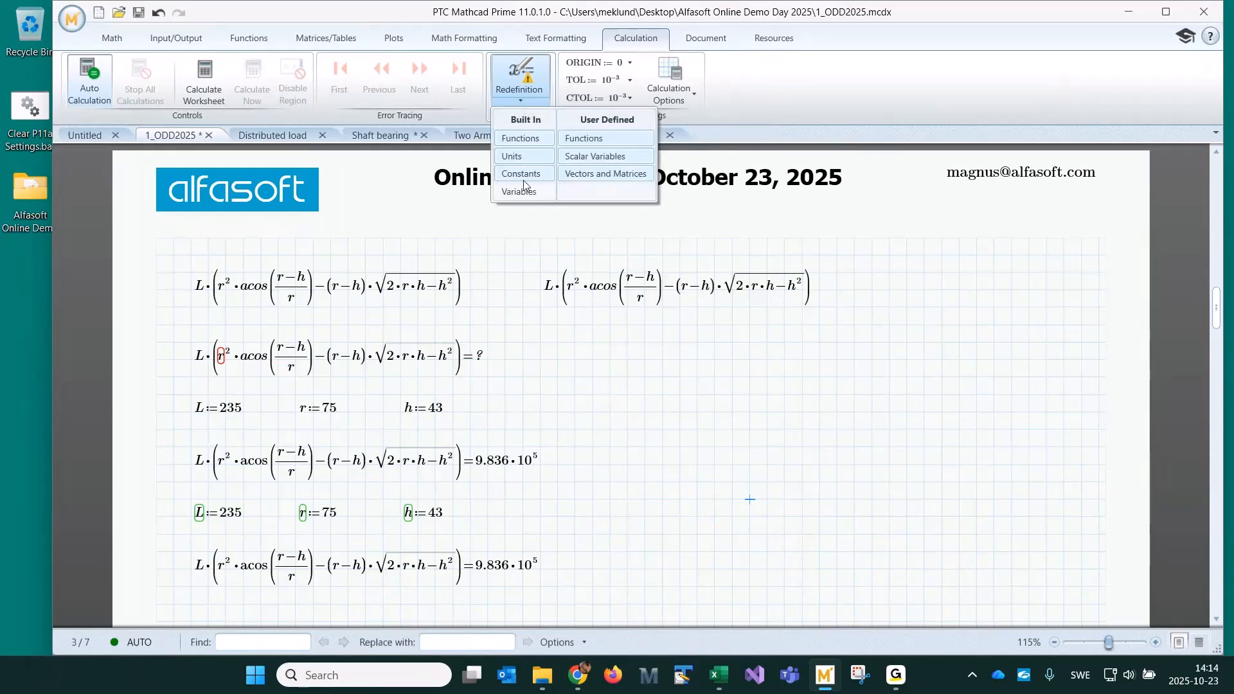
click(623, 383)
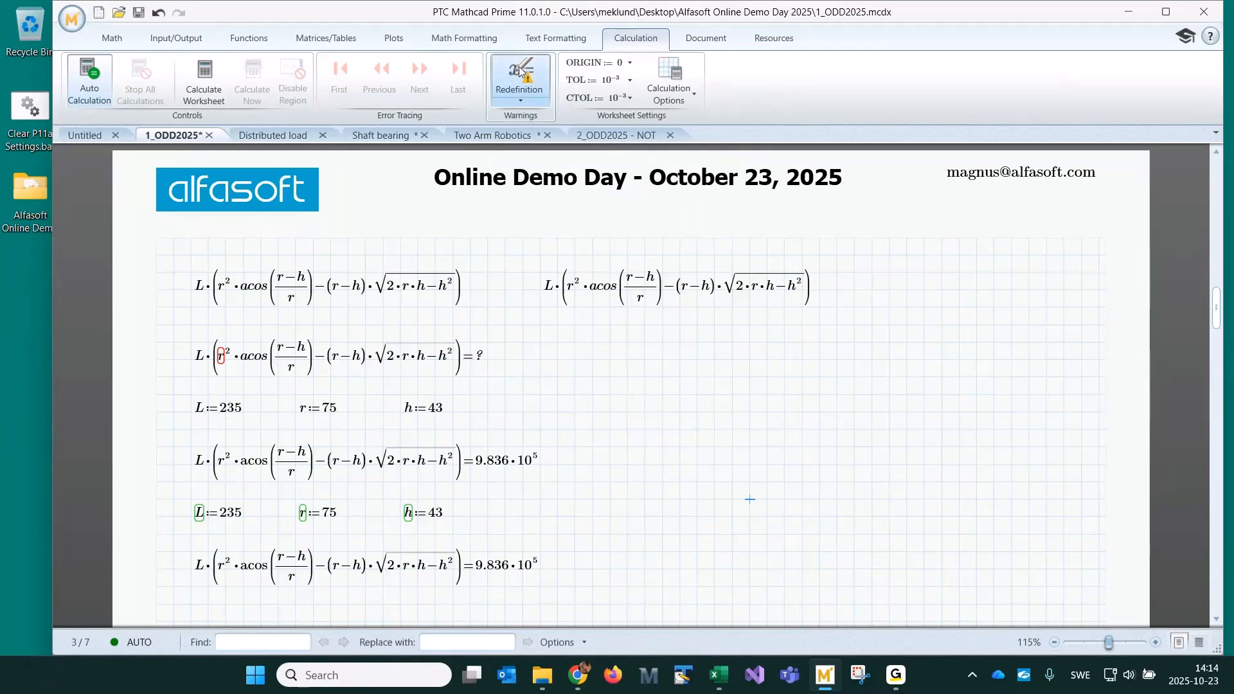
click(680, 430)
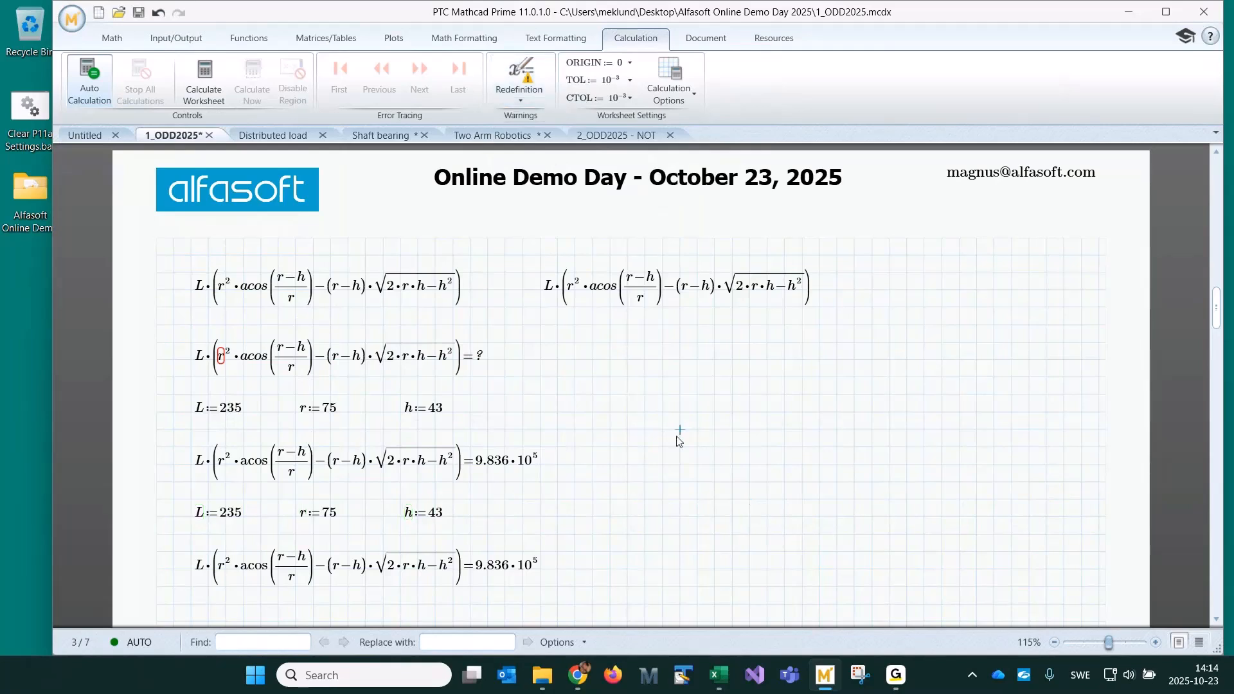
Add the unit cm to L in the lower set of definitions and inspect the factors of the expression below it
click(239, 518)
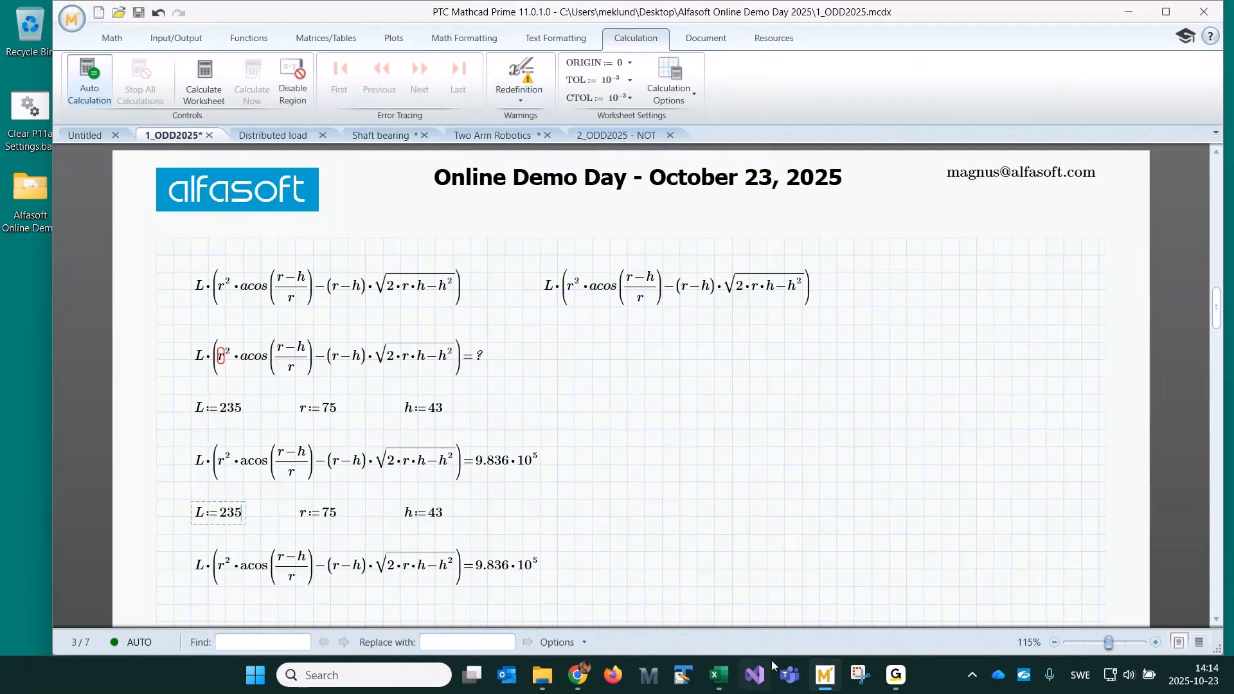
text(cm)
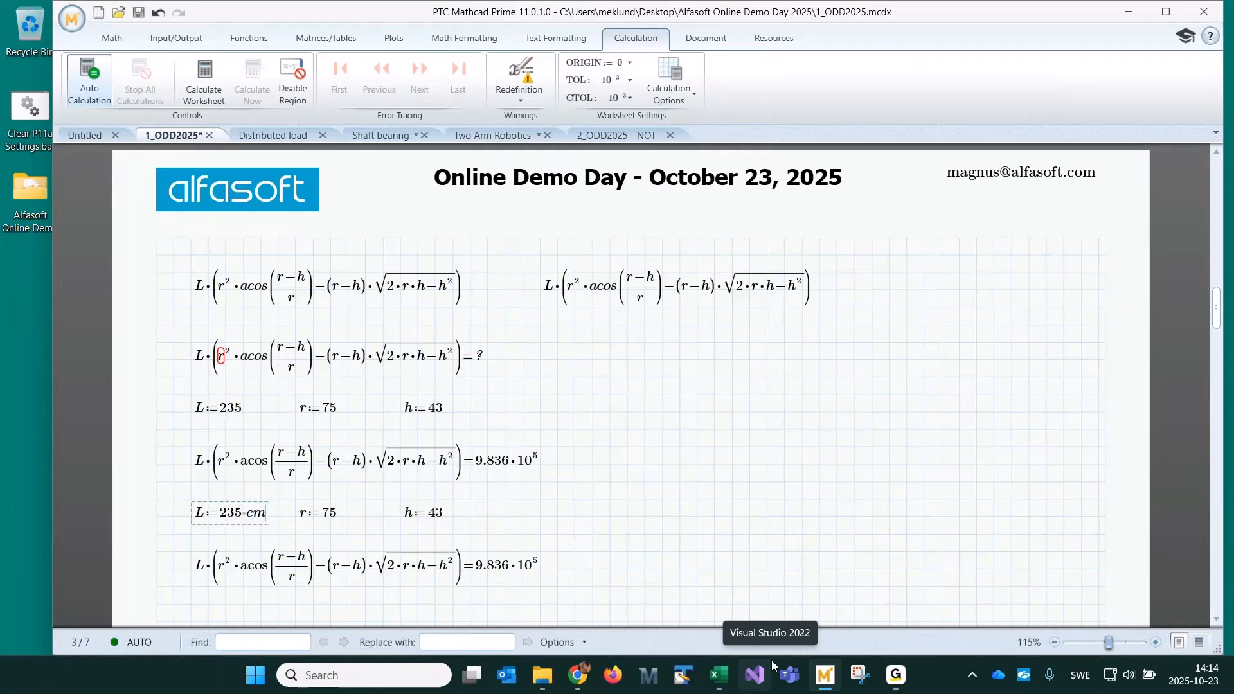
click(670, 449)
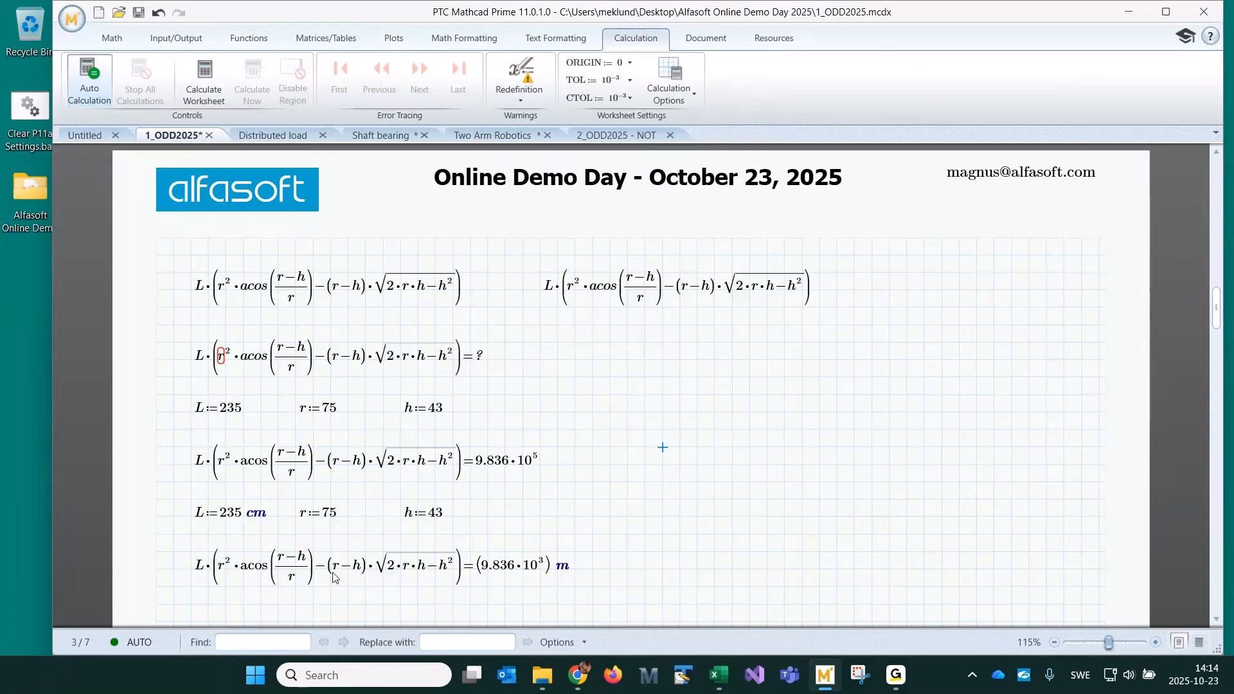
click(211, 571)
click(203, 569)
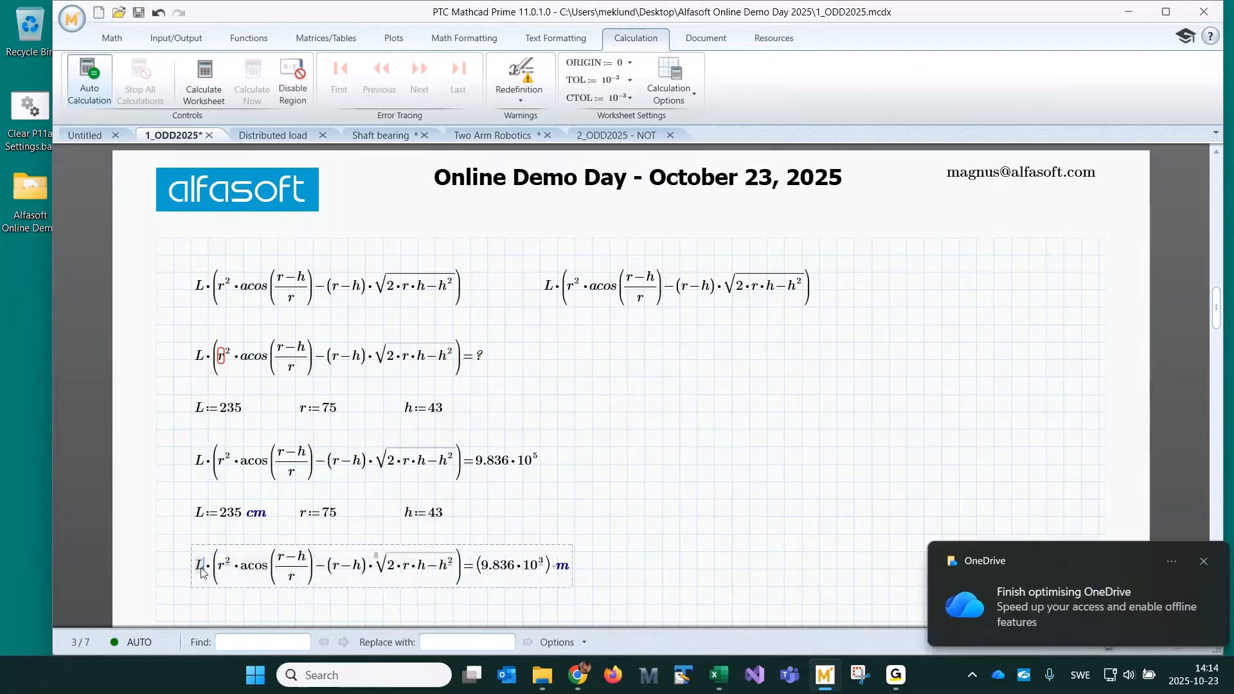
click(1199, 560)
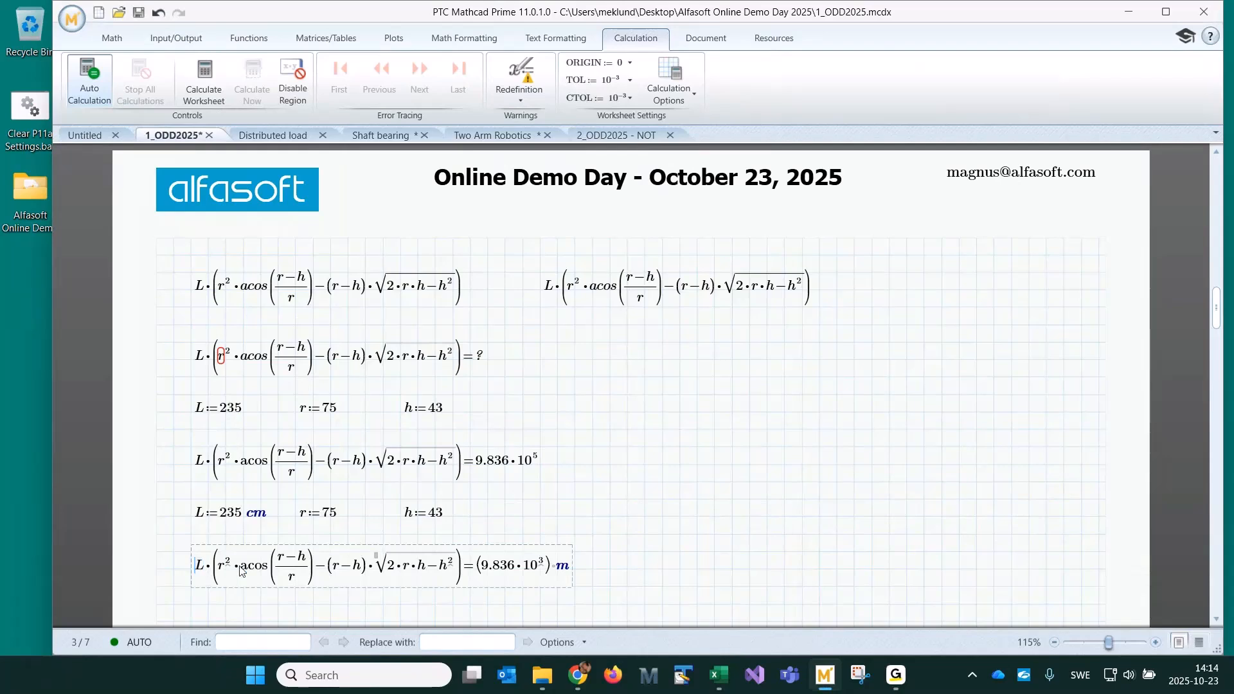
click(217, 565)
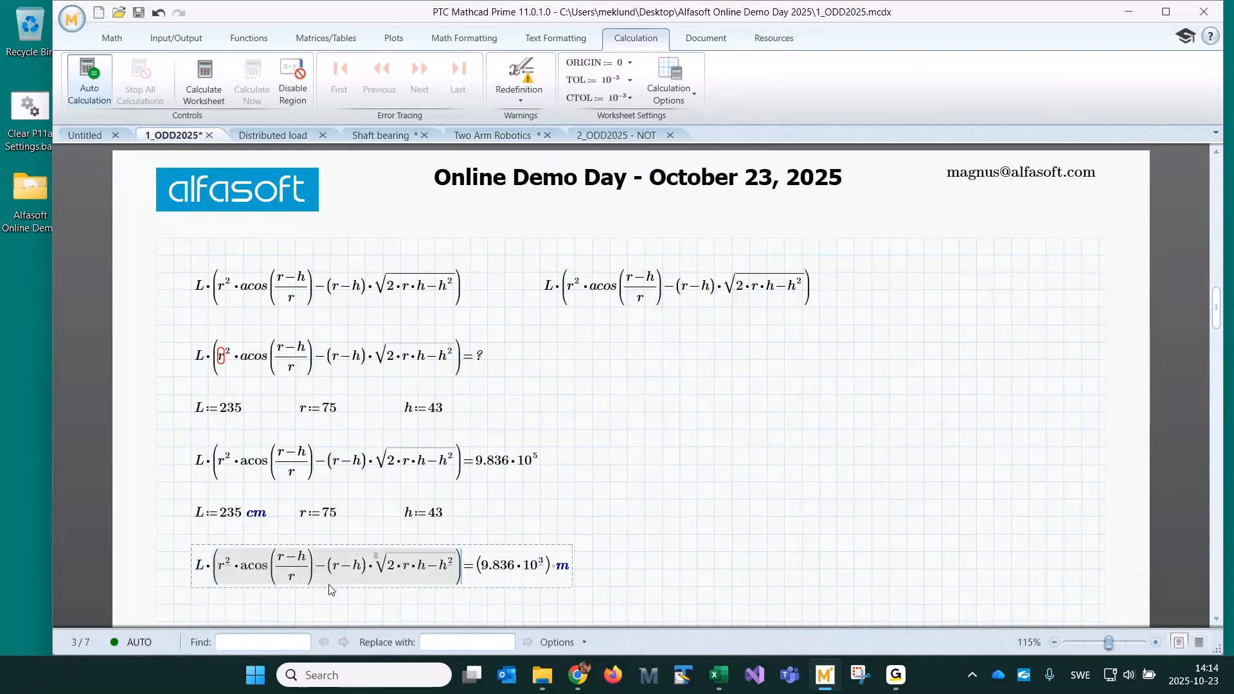
click(557, 517)
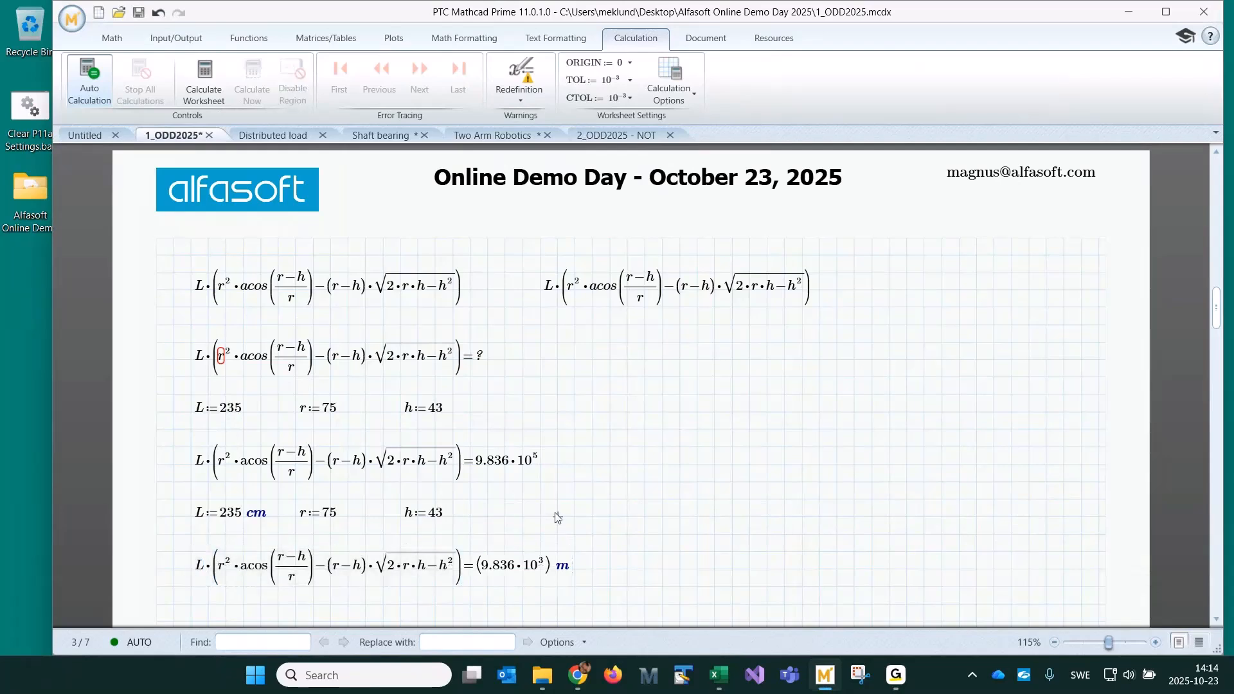
Add the unit cm to r in the lower definitions and inspect the r−h term and the h definition for unit compatibility
click(336, 514)
text(cm)
click(538, 518)
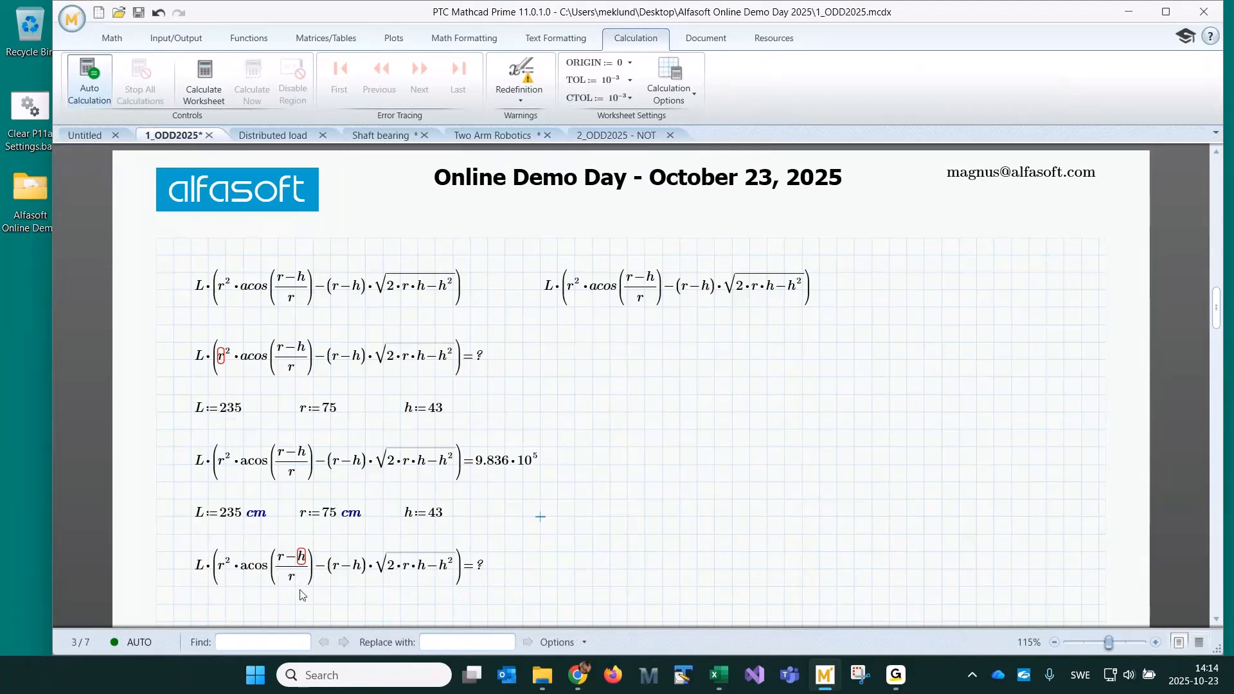
click(303, 564)
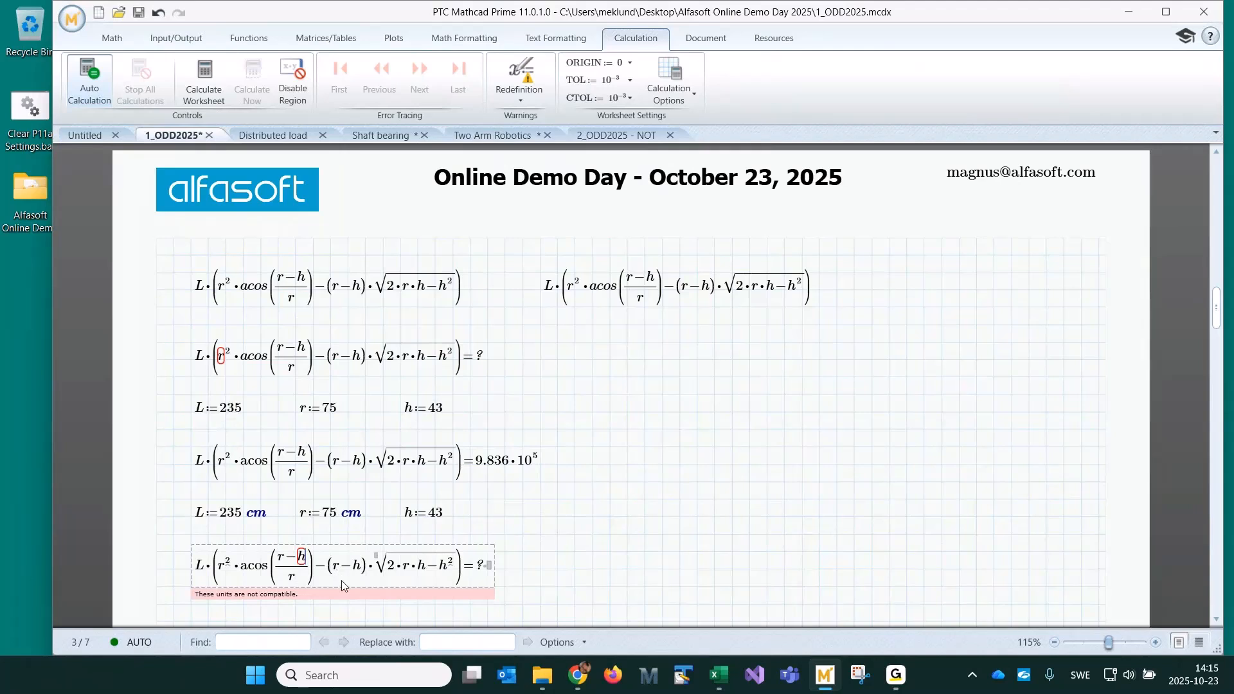
click(284, 557)
click(329, 520)
click(437, 522)
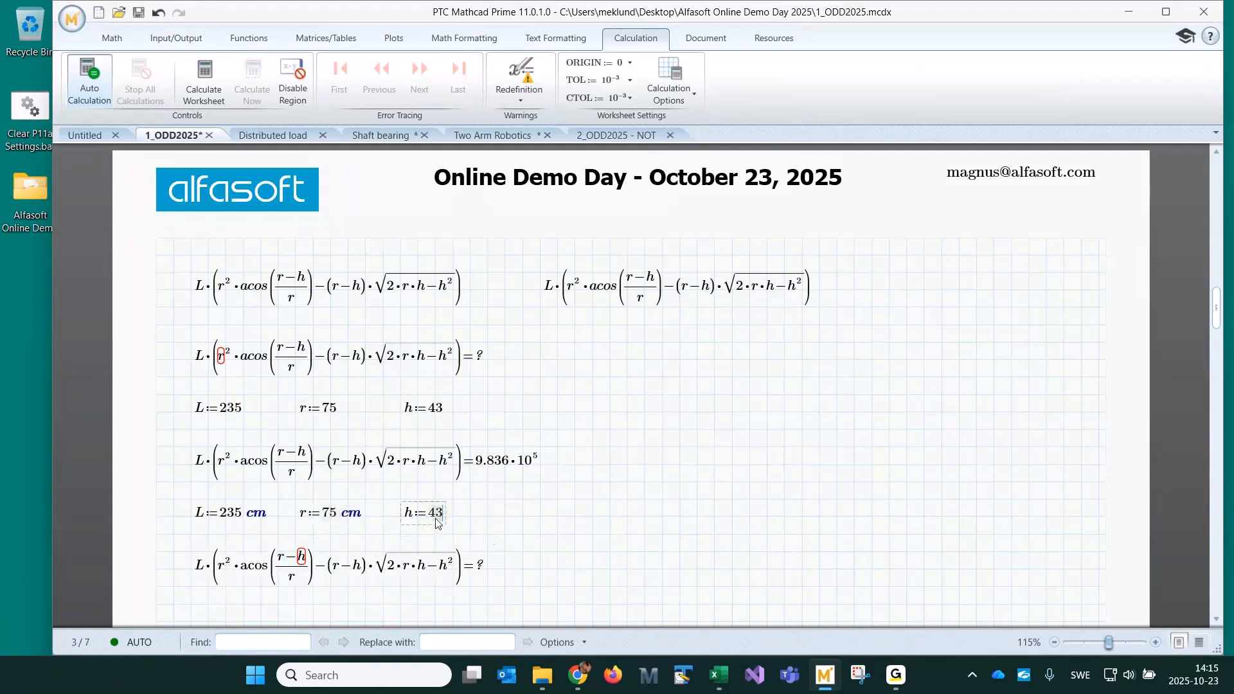
click(488, 517)
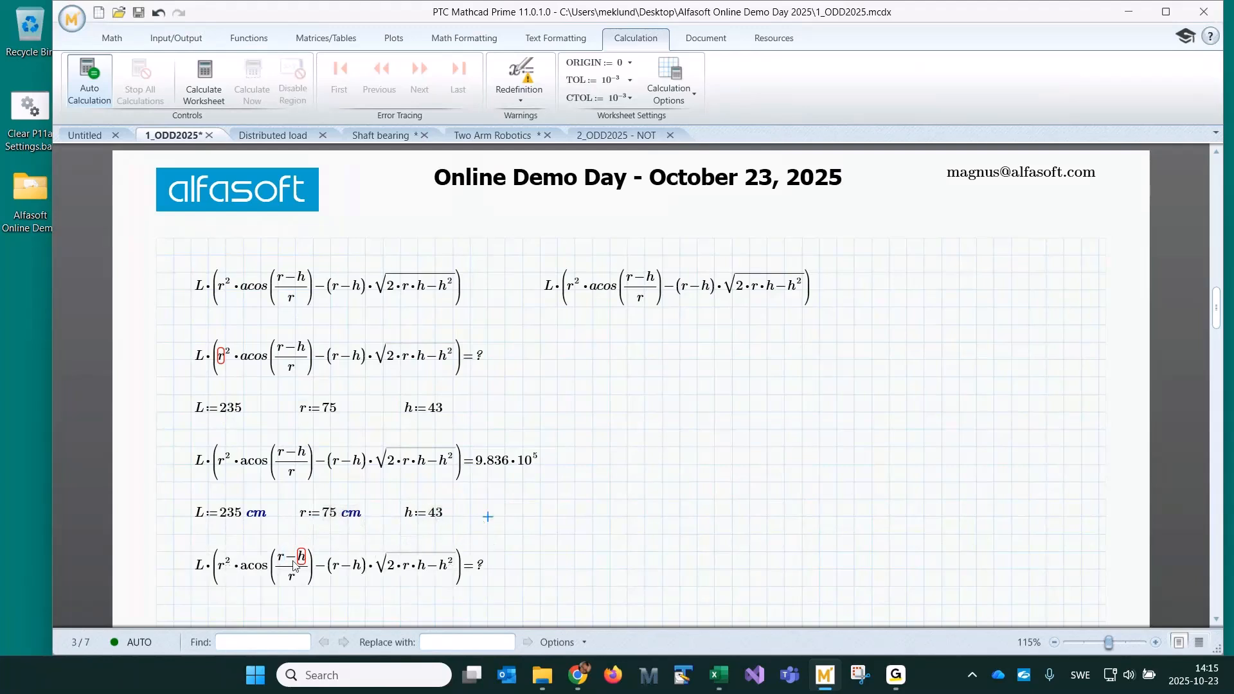
Add the unit cm to h in the lower set of definitions
click(444, 519)
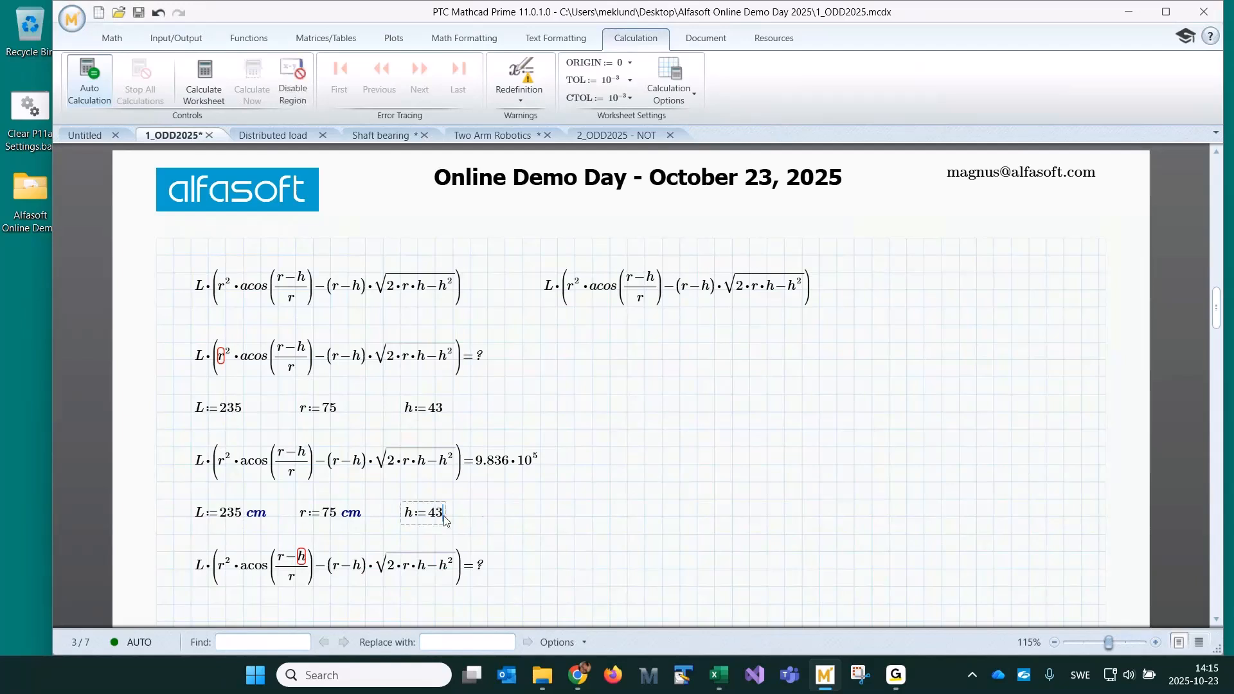
text(cm)
click(599, 497)
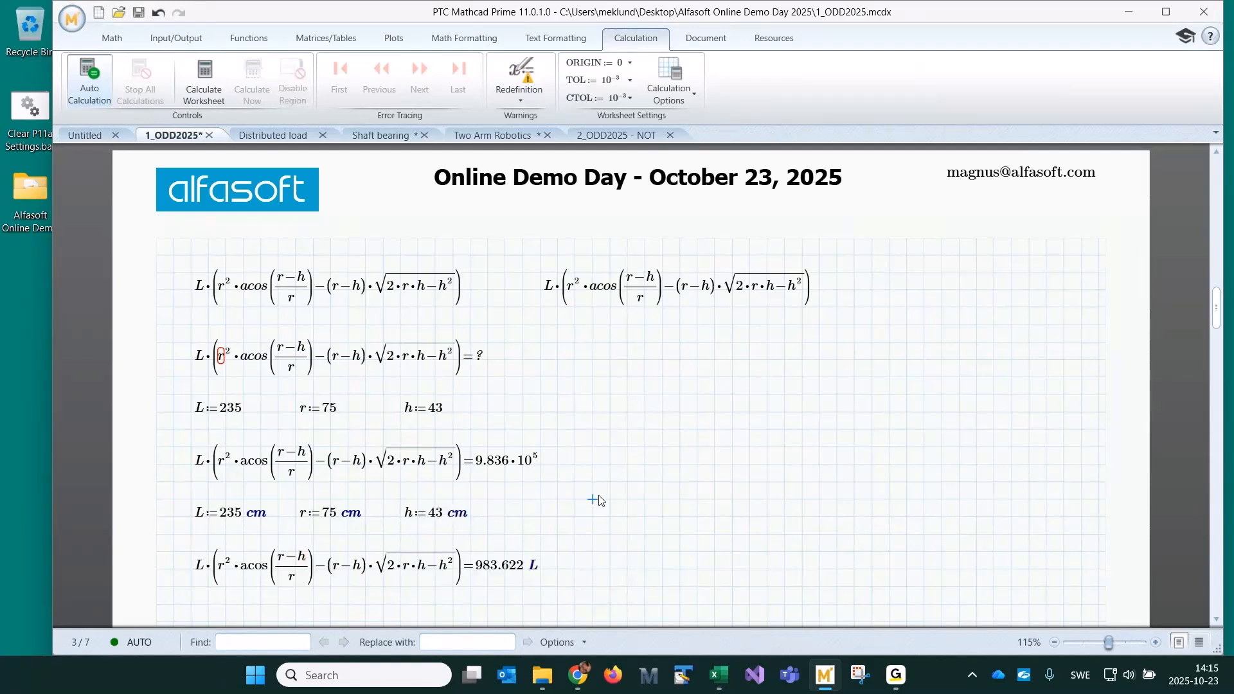
Copy the left-hand side of the lowest expression, paste it directly below and define it as the variable Volume
scroll(635, 559, down, 3)
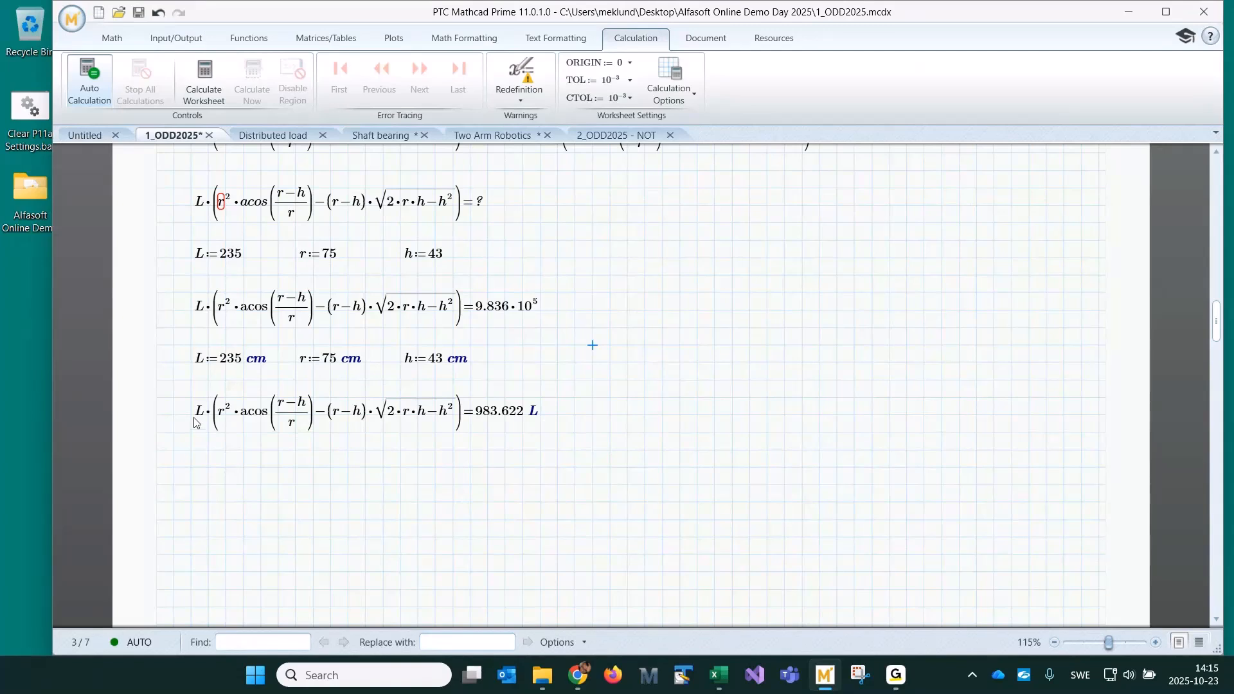
drag(198, 421, 324, 414)
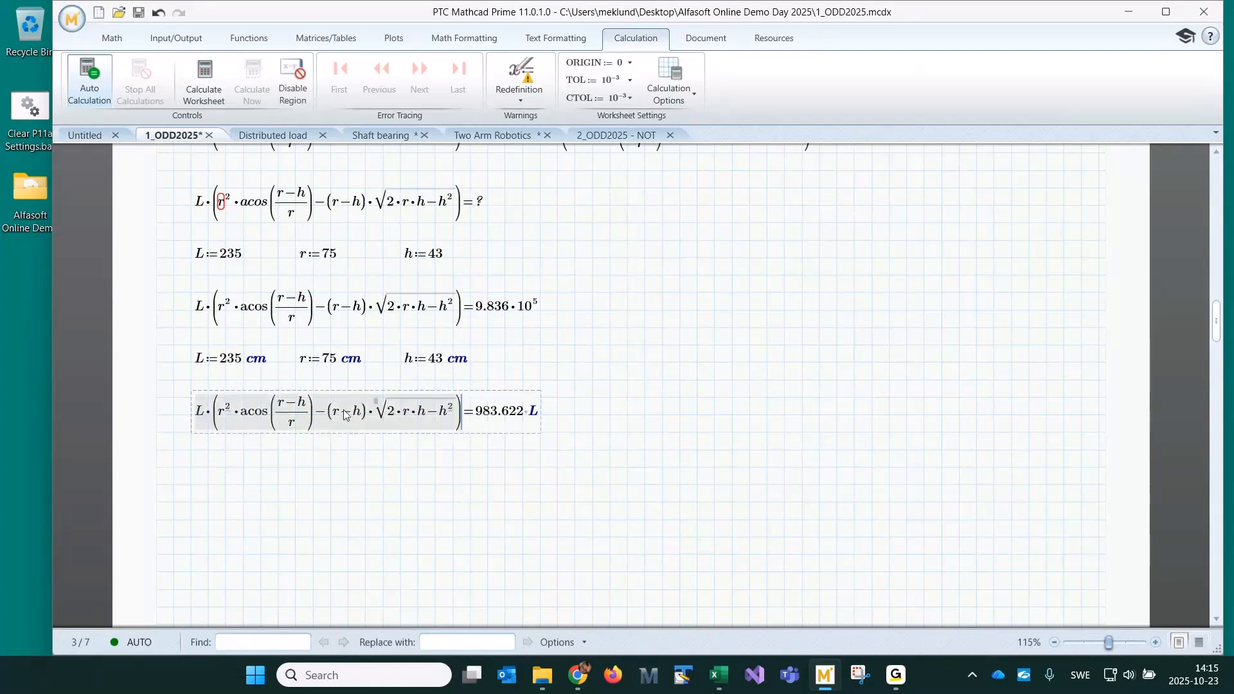
click(193, 469)
key(ctrl+v)
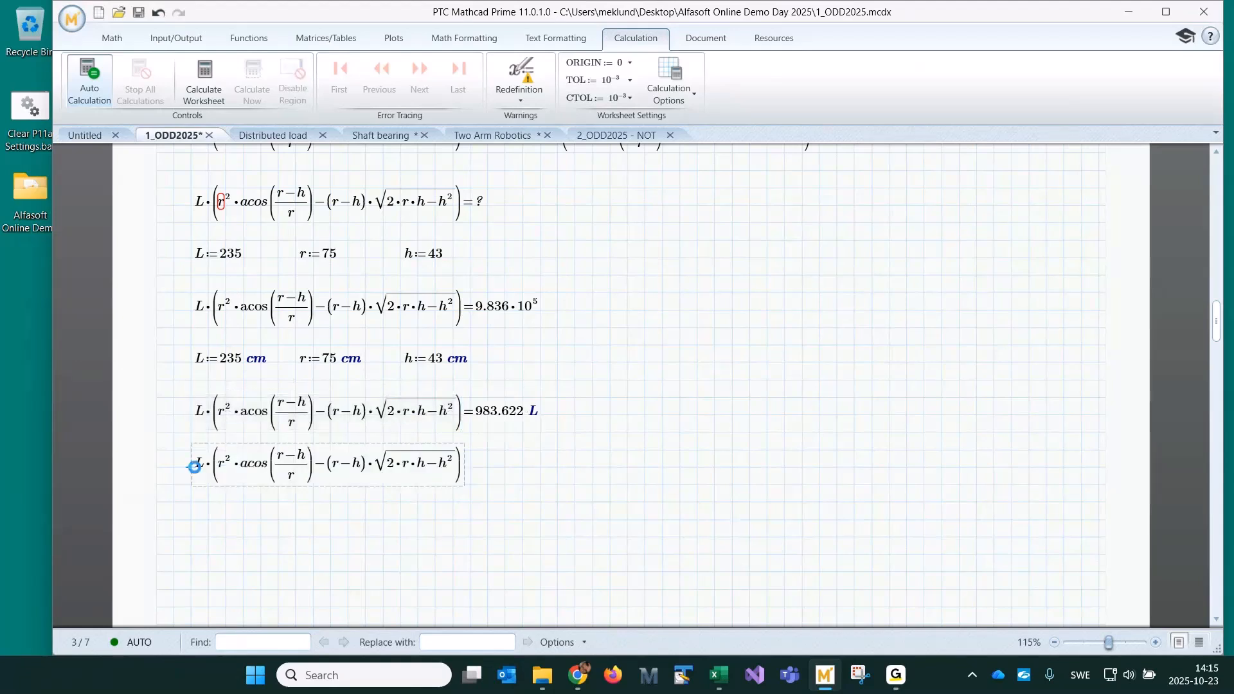
text(:V)
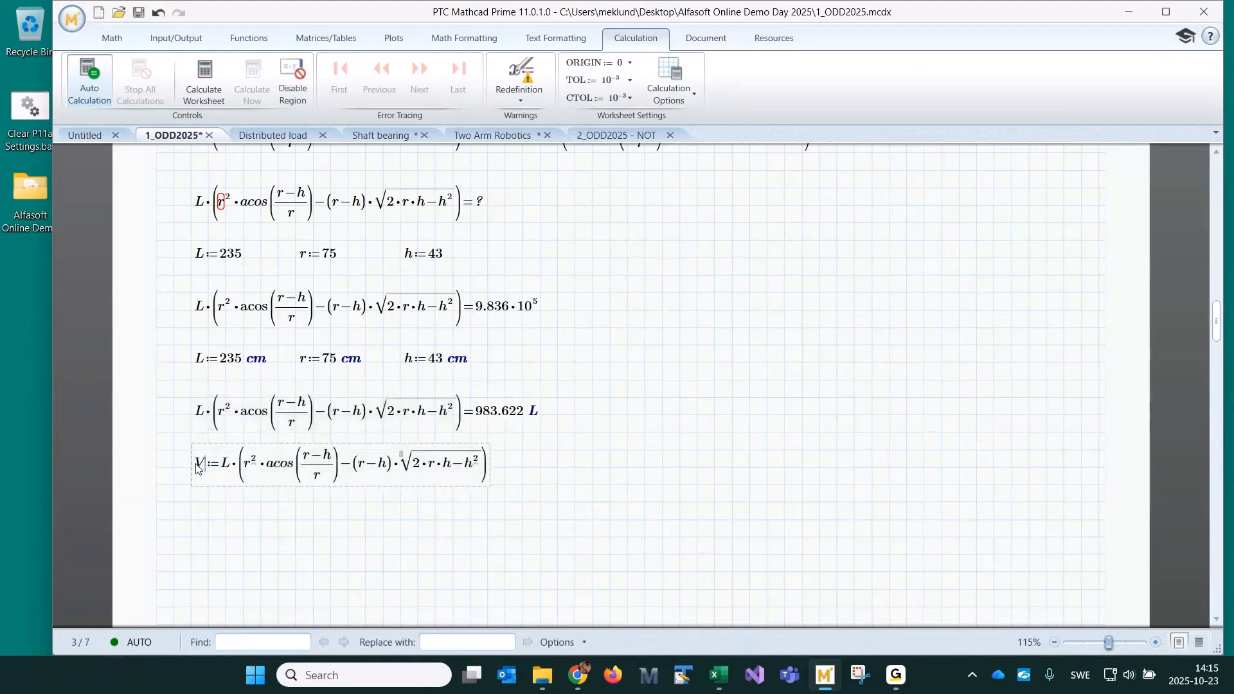
text(aolu)
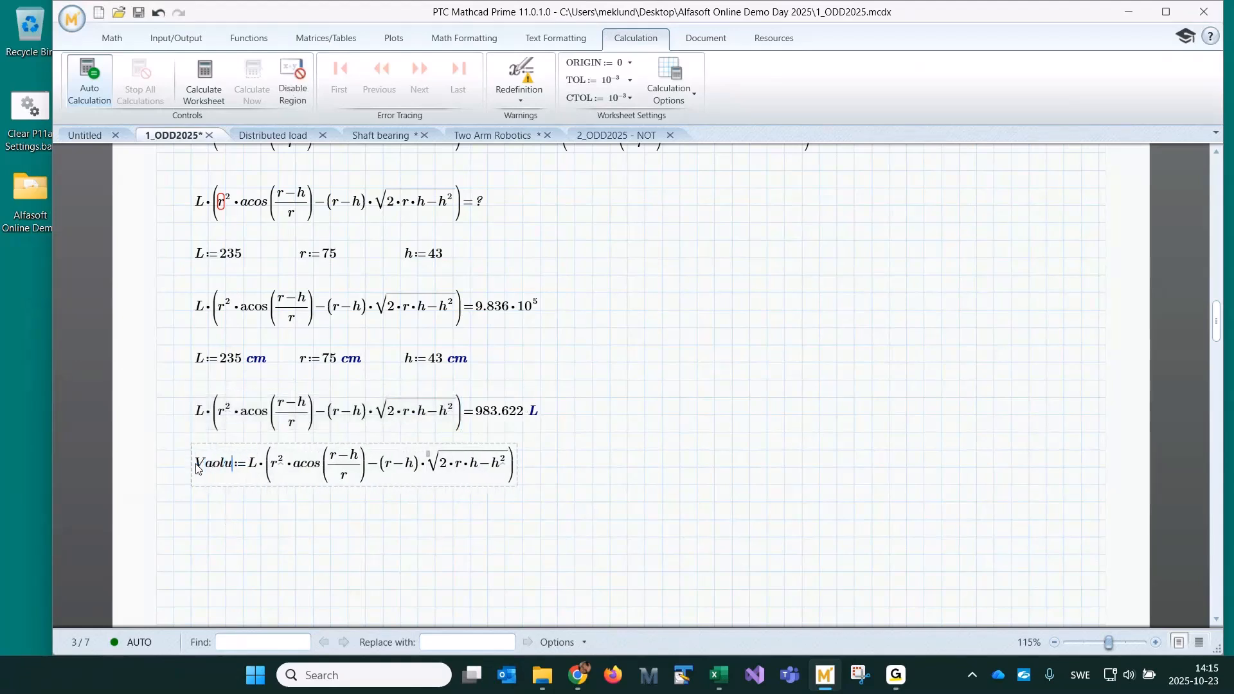
text(me)
key(BackSpace)
key(BackSpace)
key(BackSpace)
key(BackSpace)
key(BackSpace)
key(BackSpace)
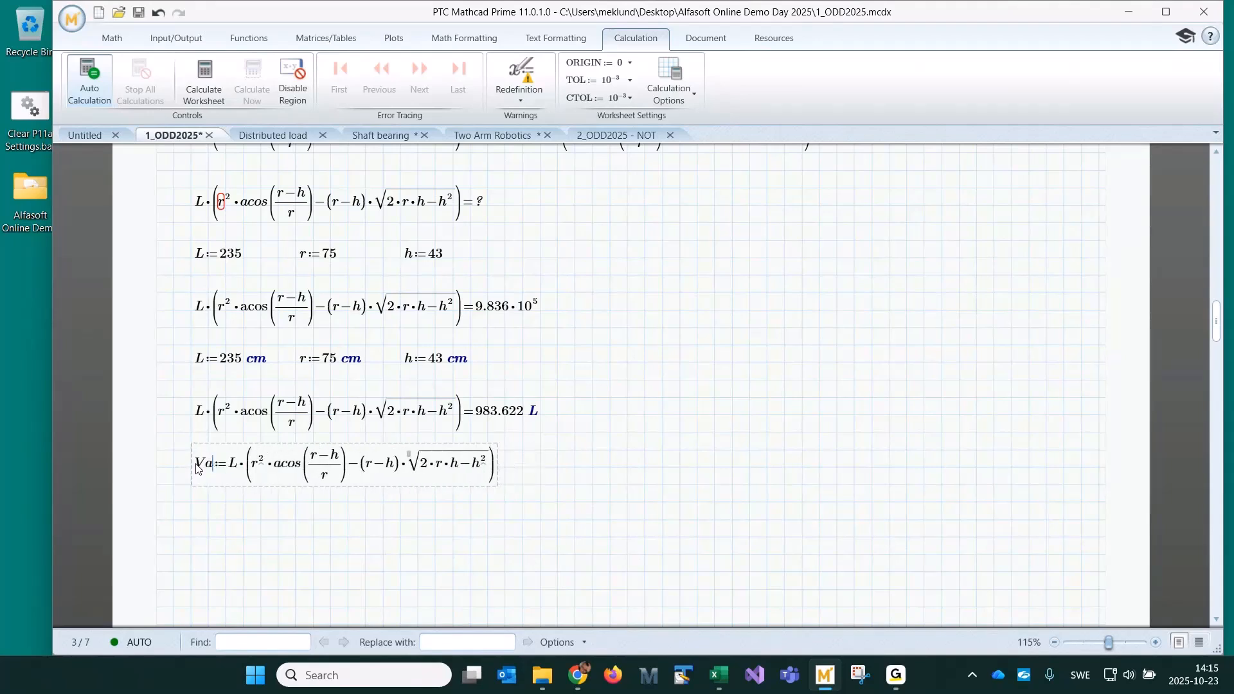
text(olu)
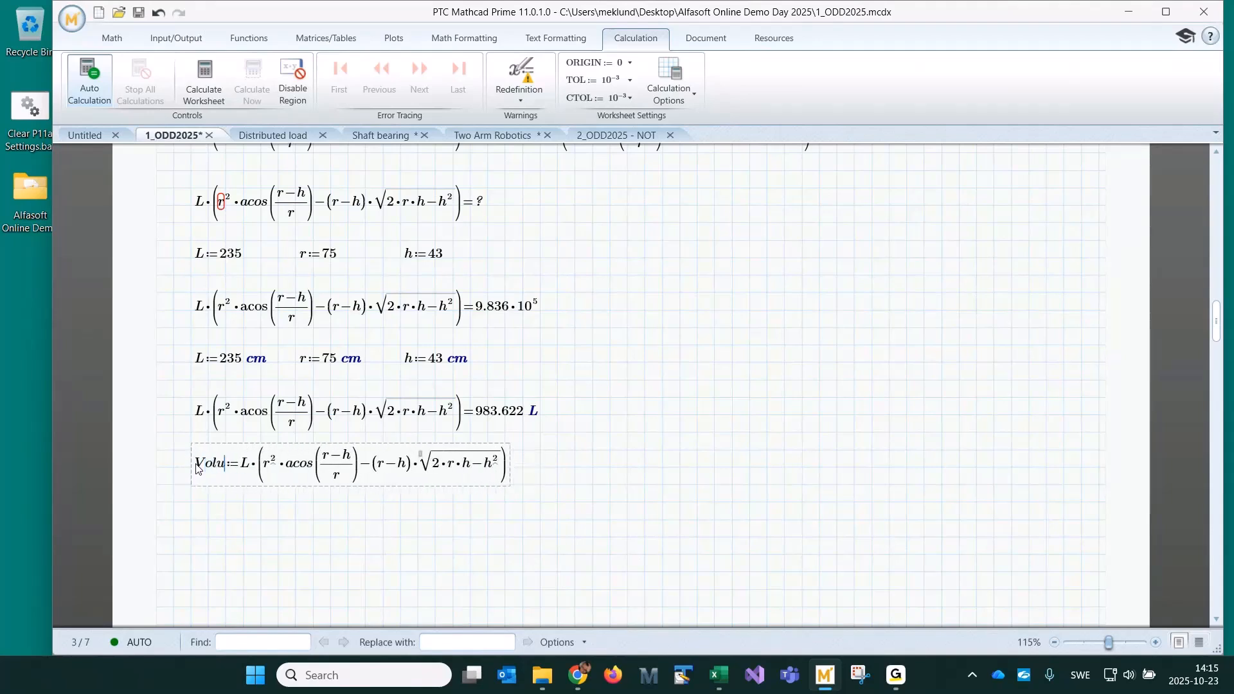
text(me)
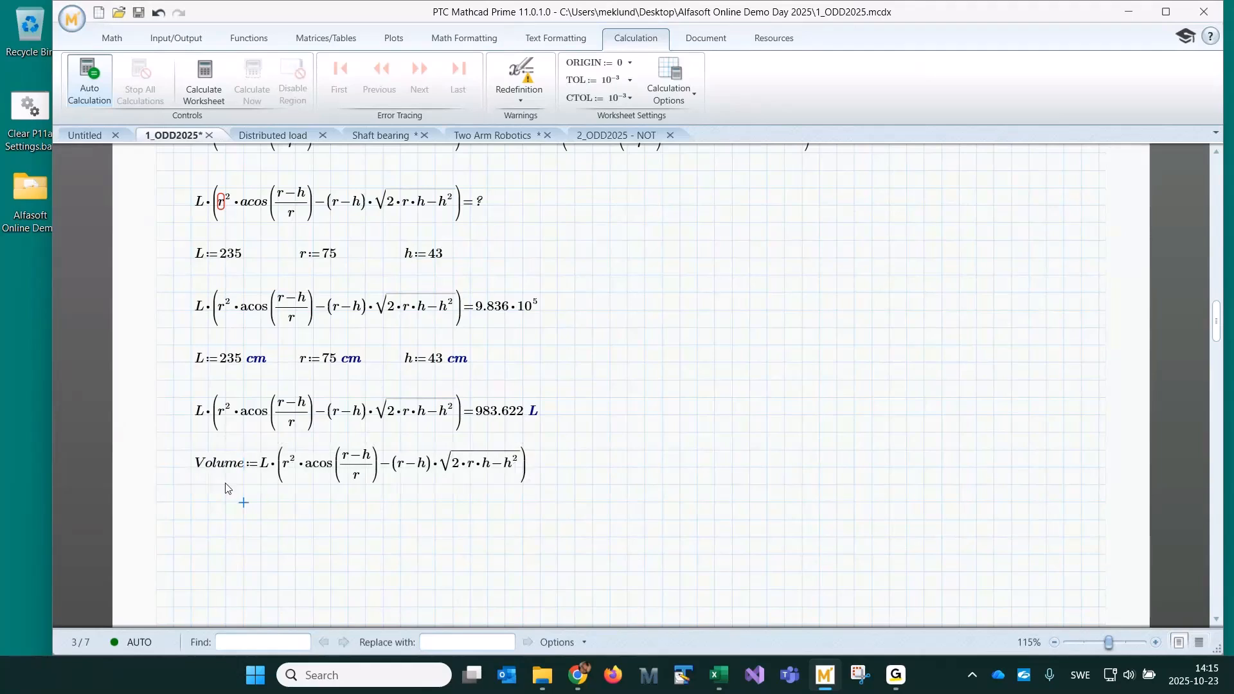
Evaluate Volume twice, side by side, below its definition
click(196, 516)
text(Volume=983.622 L)
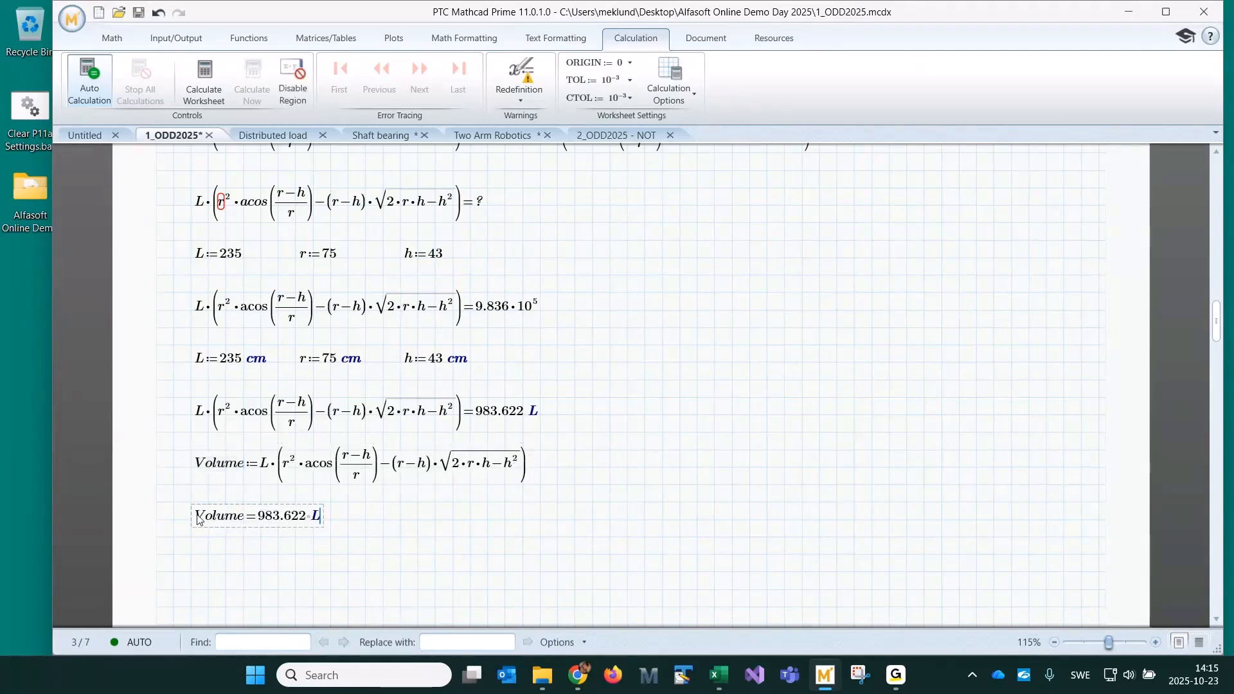
scroll(360, 482, down, 1)
click(365, 479)
text(Volume)
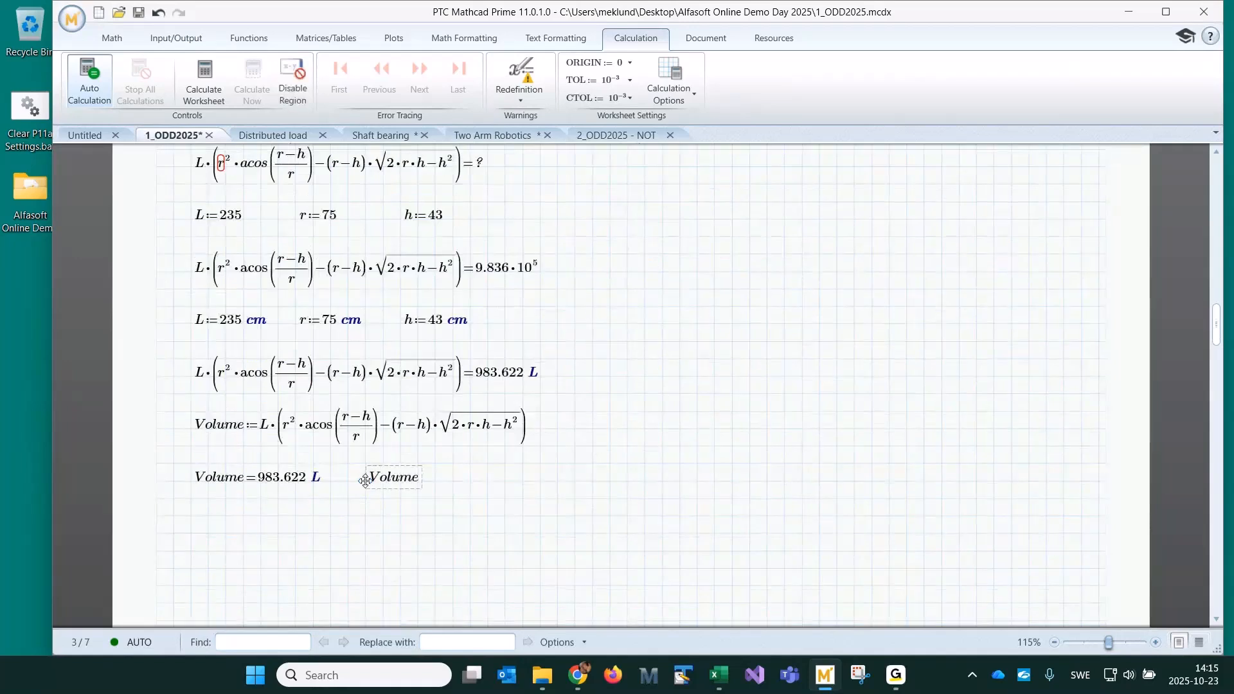
text(=983.622 L)
click(644, 481)
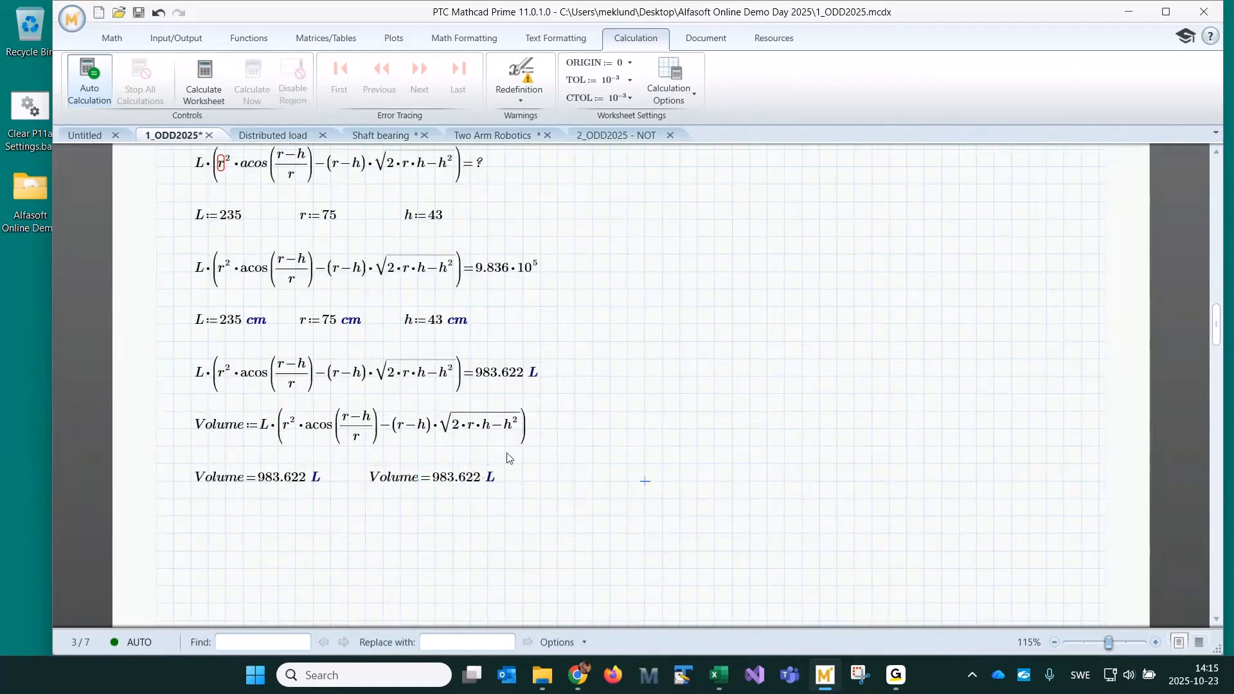
Change the result unit of the second Volume evaluation to m^3
click(492, 482)
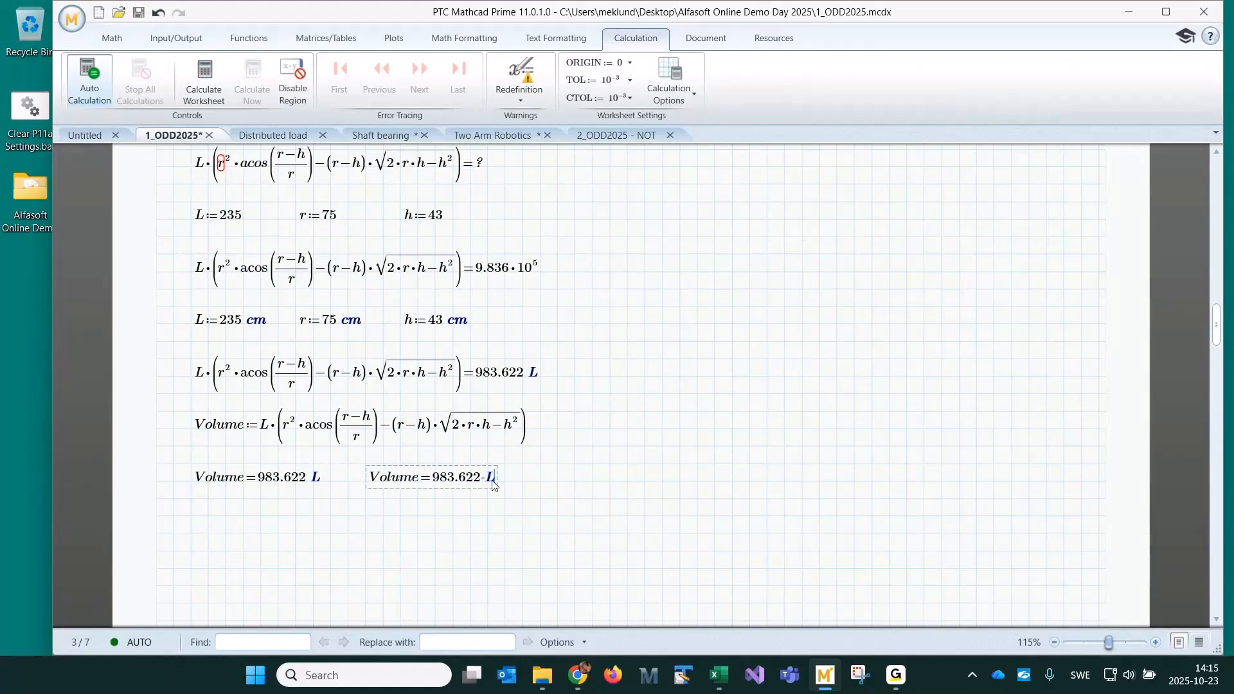
key(BackSpace)
text(m^3)
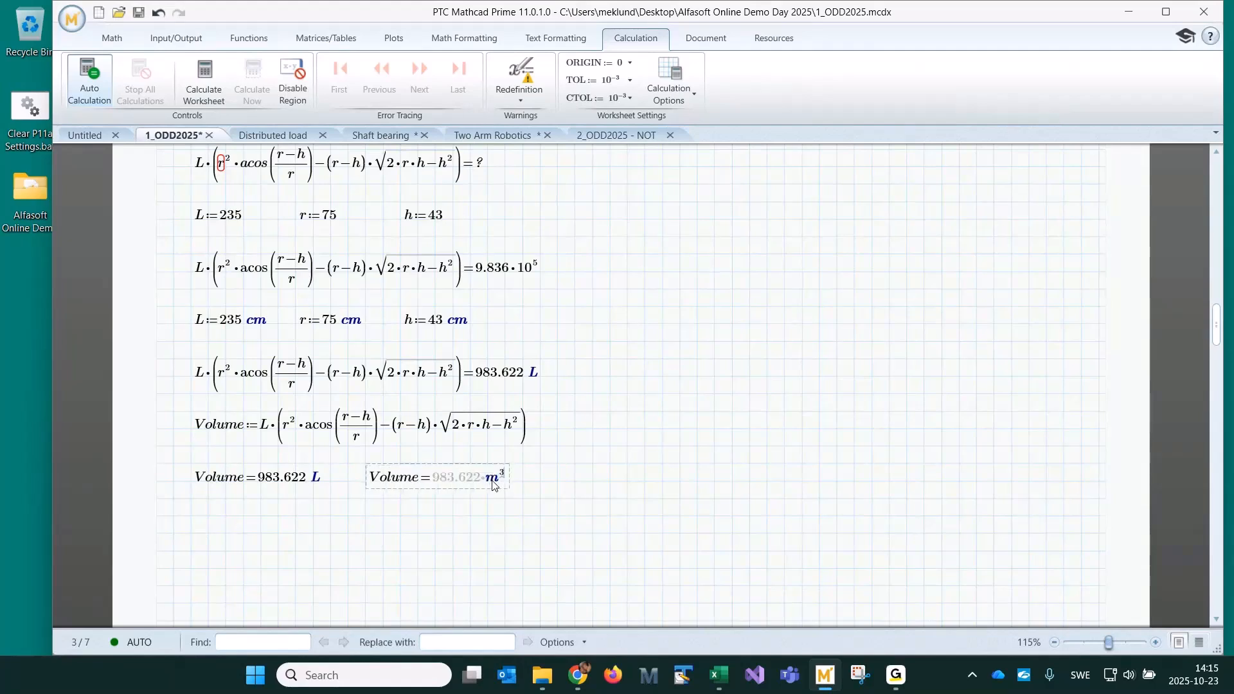
click(635, 463)
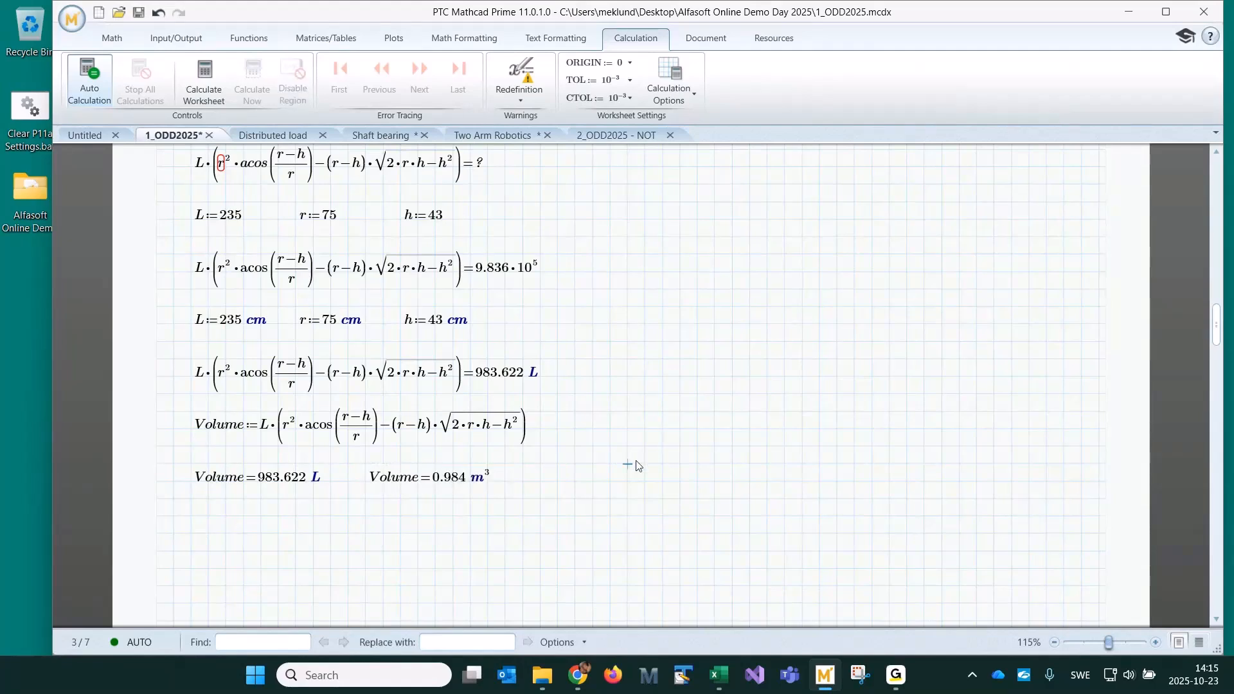
Add a third Volume evaluation beside the m^3 result, with its result unit set to cm^3
click(540, 494)
text(Volume)
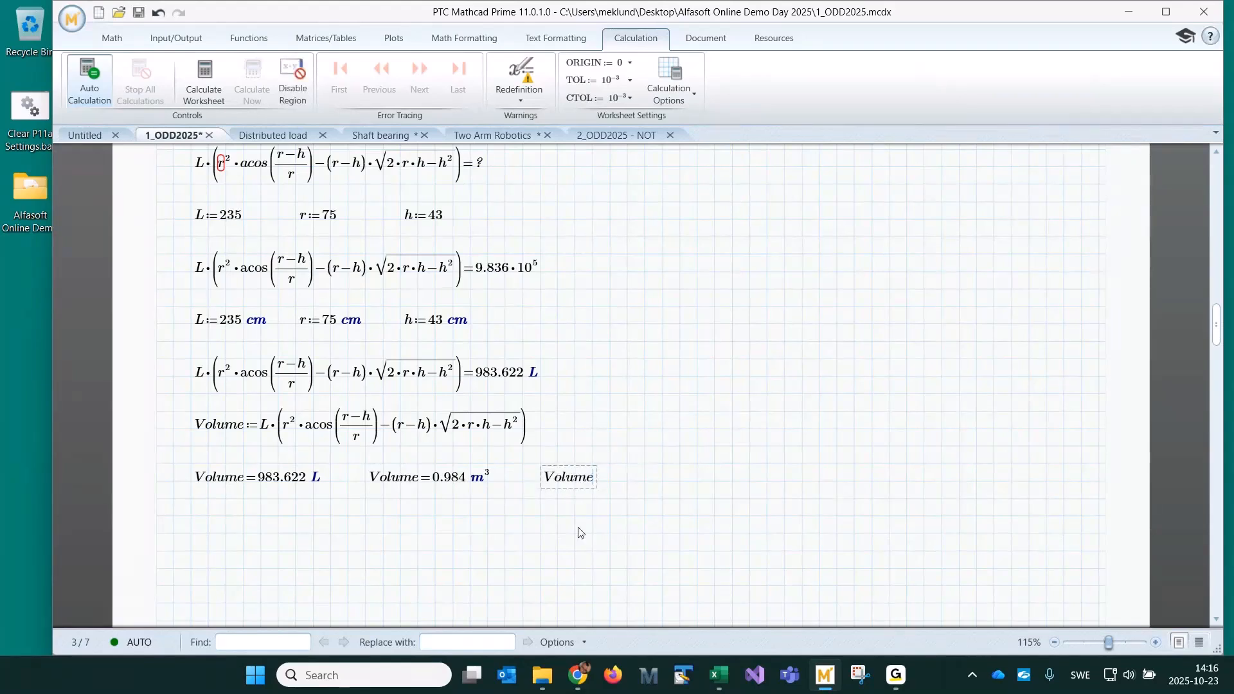
text(=983.622·cm^3)
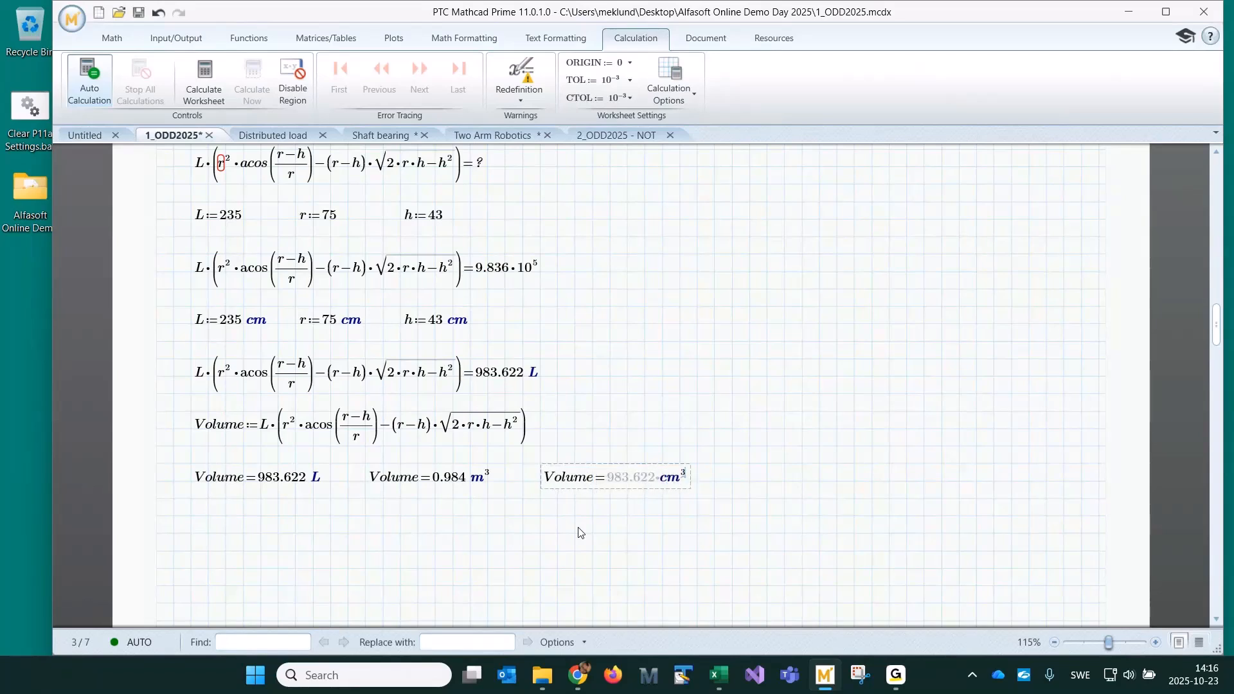
click(764, 447)
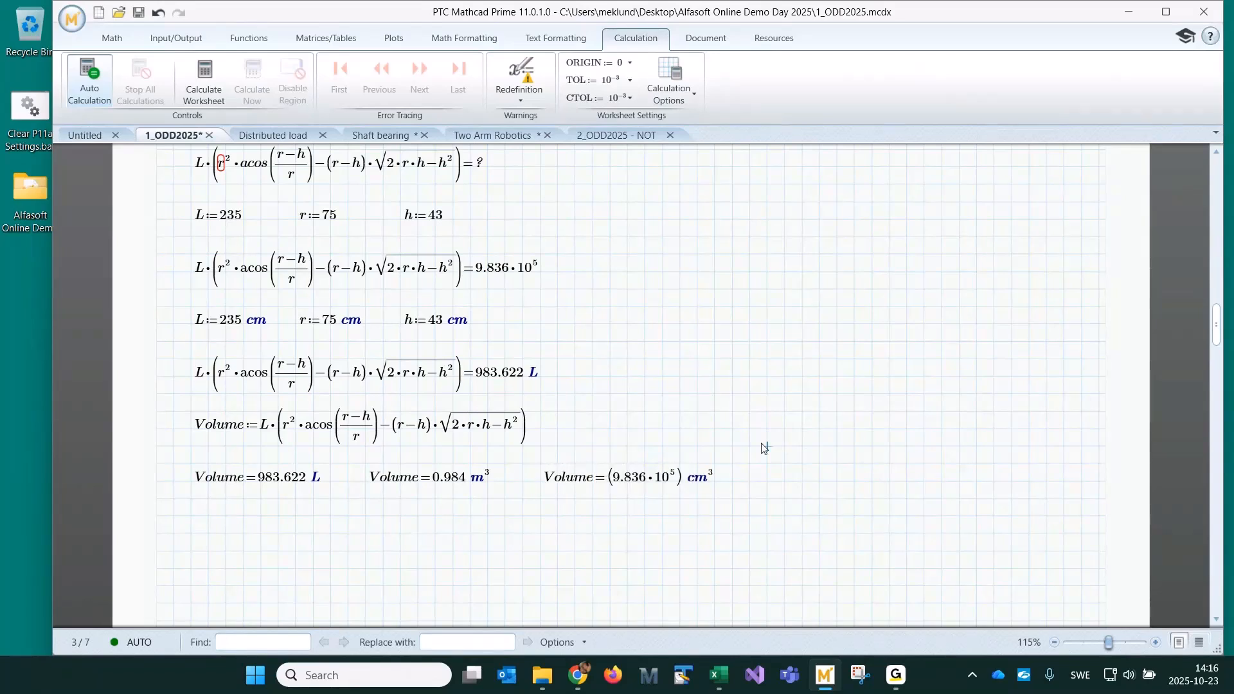
Set the result format of the cm^3 Volume evaluation to Decimal
click(639, 483)
click(464, 38)
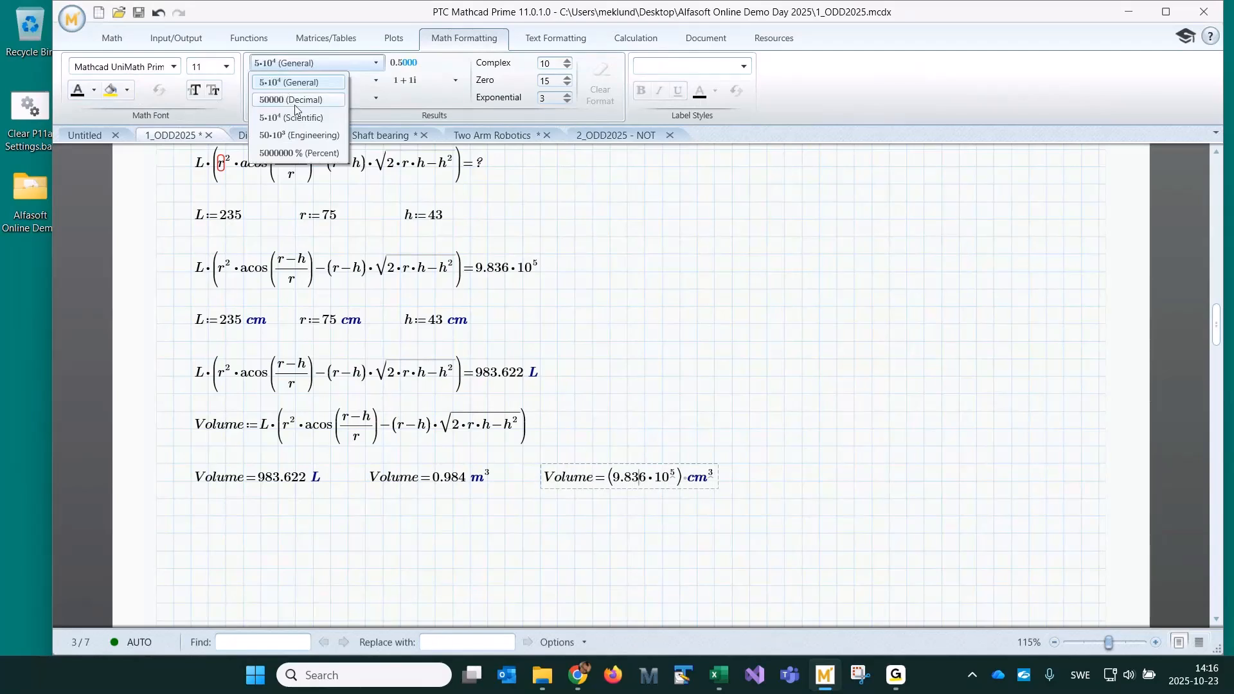
click(294, 101)
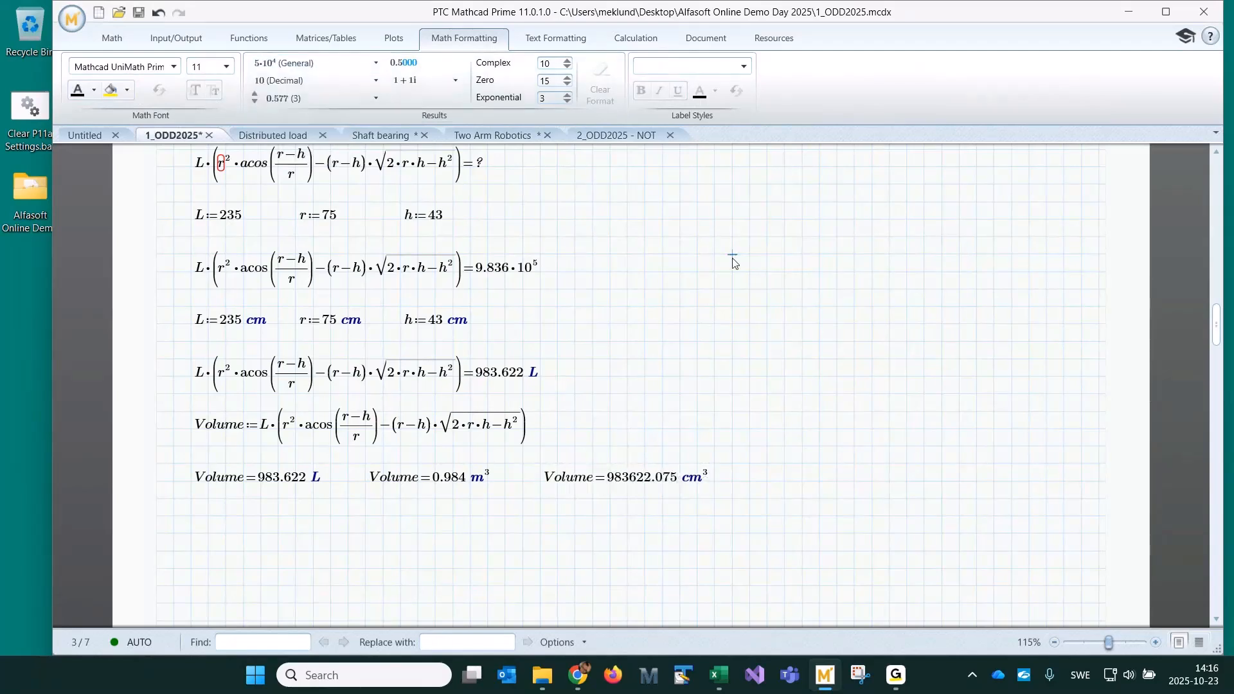
Switch to the Excel workbook cylinder.xlsx, compare its volume values in cm^3 and m^3 with the worksheet, and return to Mathcad
click(725, 679)
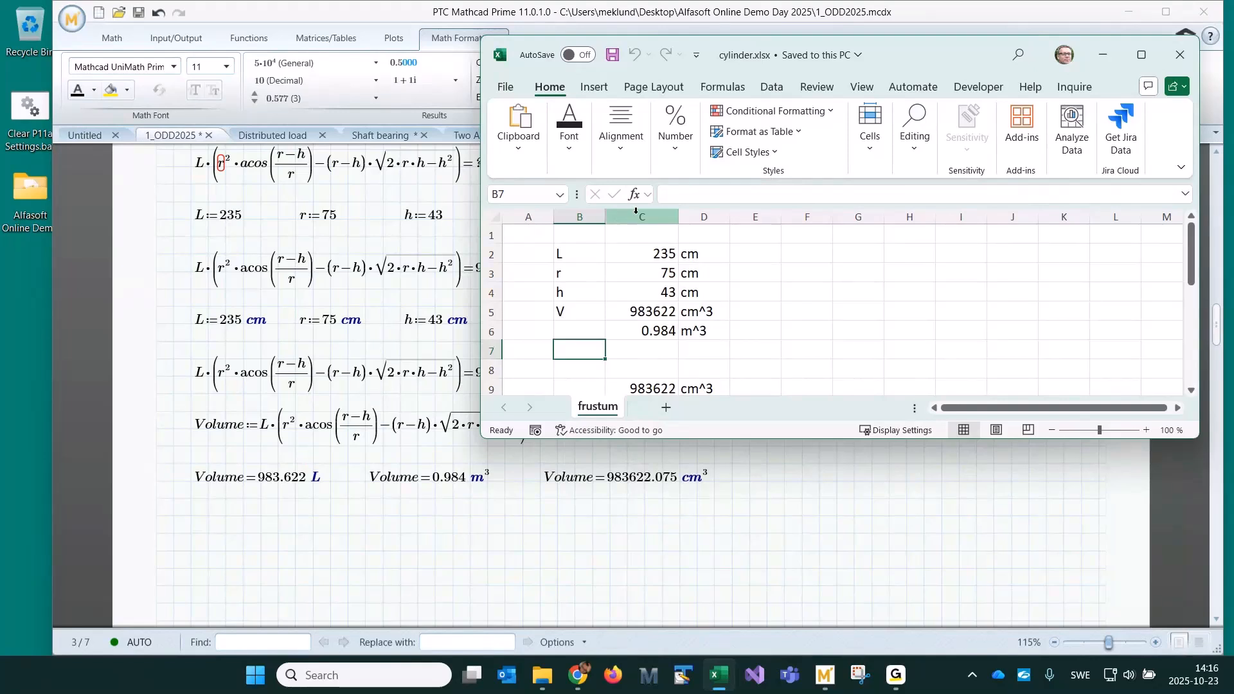
drag(911, 47, 908, 14)
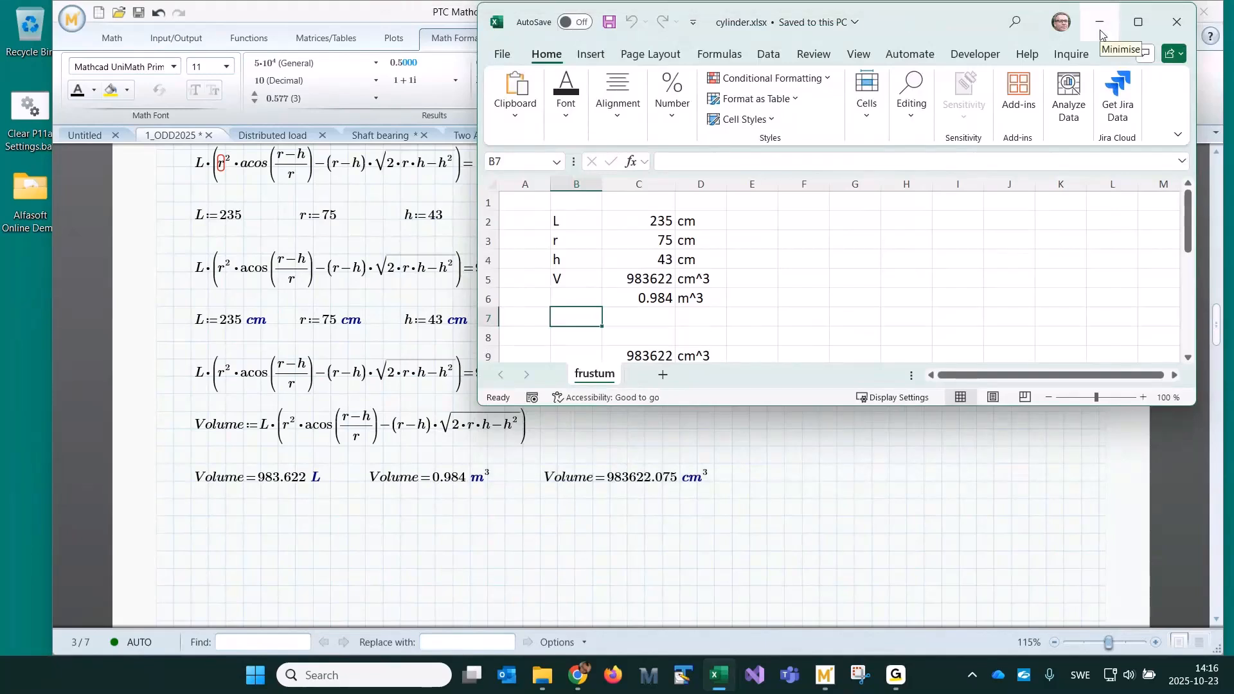
click(1099, 26)
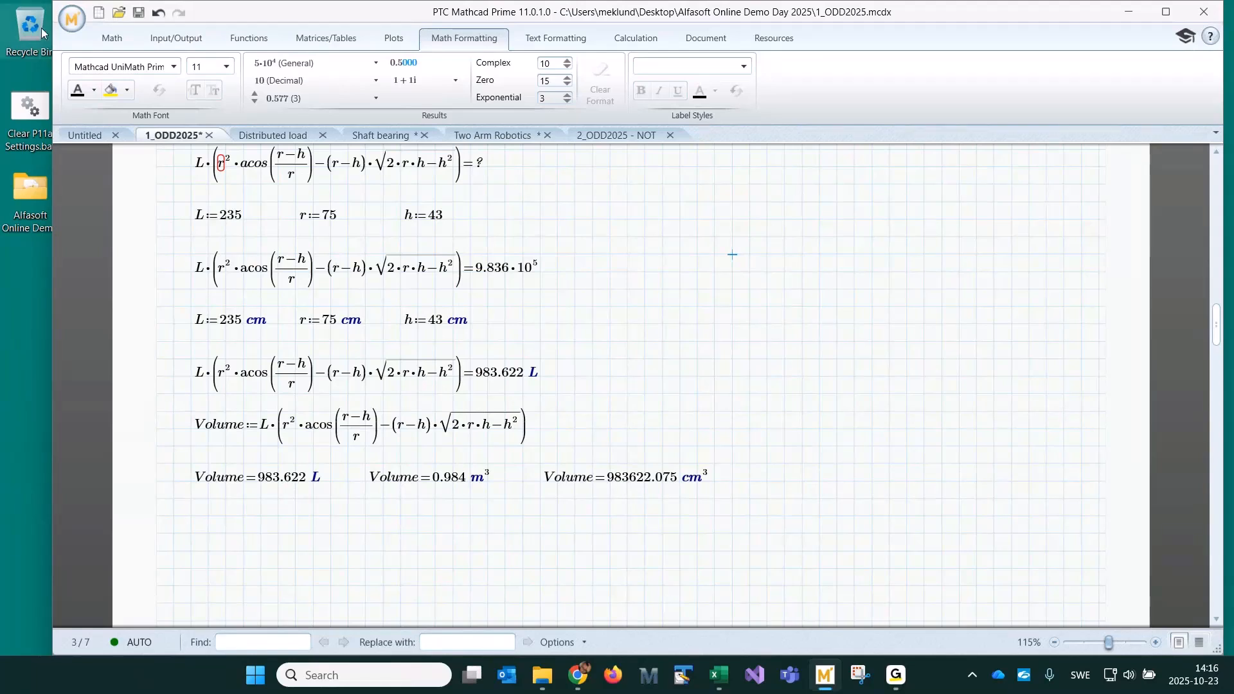
Review the program options, including the Python installation folder path, and leave the dialog
click(73, 20)
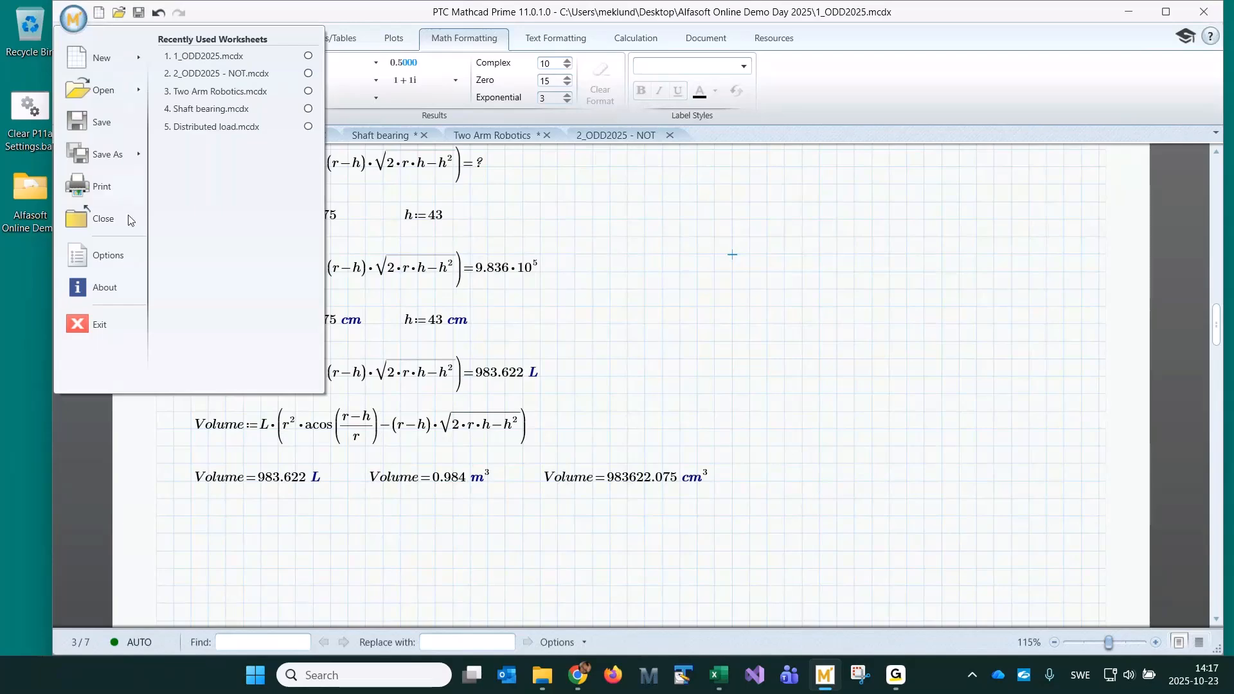
click(108, 255)
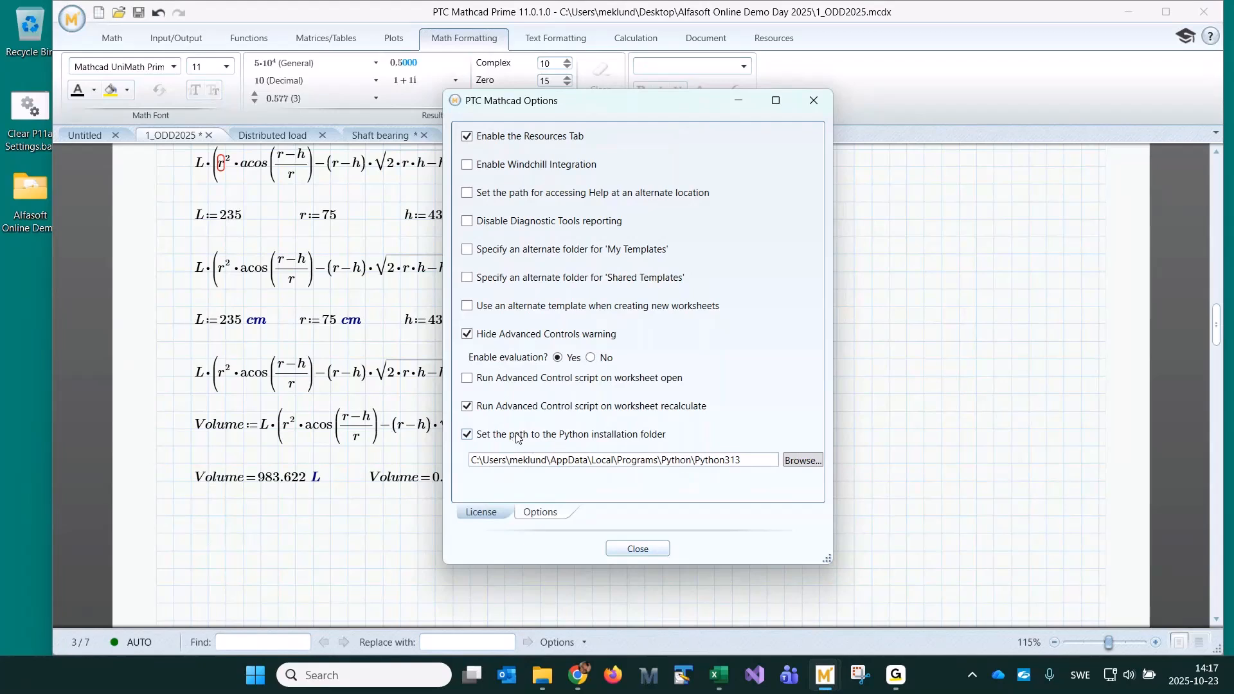
click(653, 550)
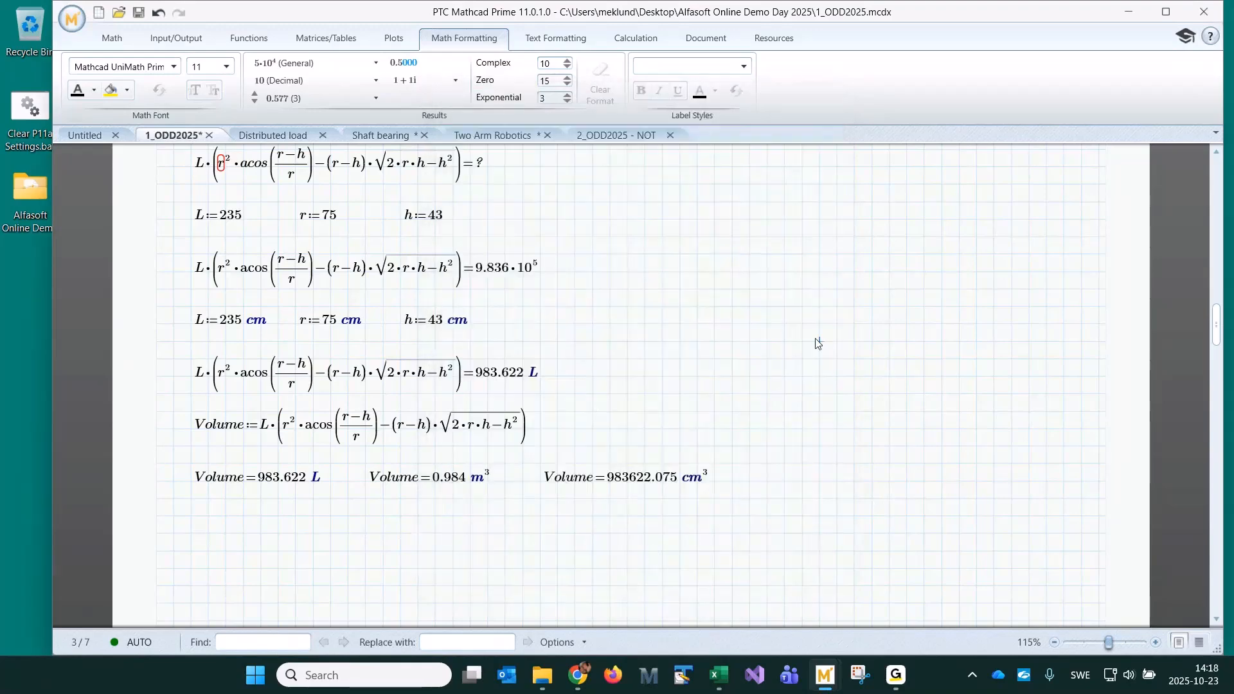
Copy the L, r and h definitions in cm with their evaluated expression and paste them below the Volume results
scroll(818, 344, down, 3)
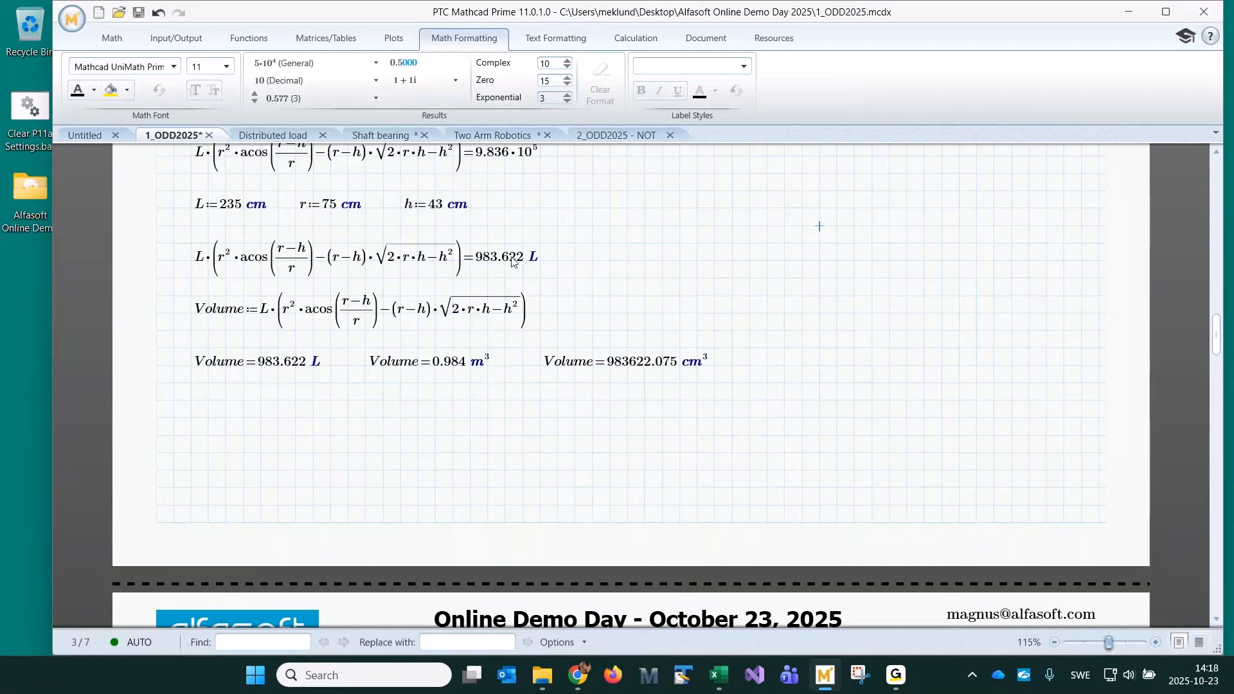
drag(557, 261, 215, 194)
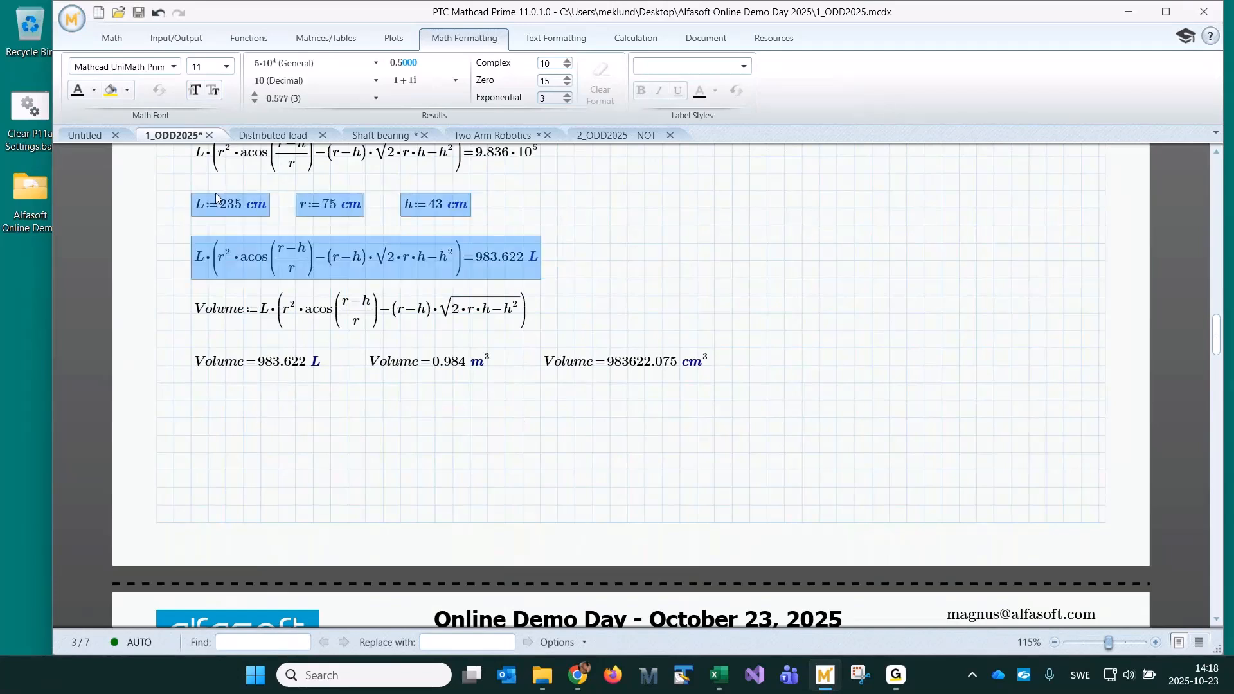
click(190, 402)
key(ctrl+v)
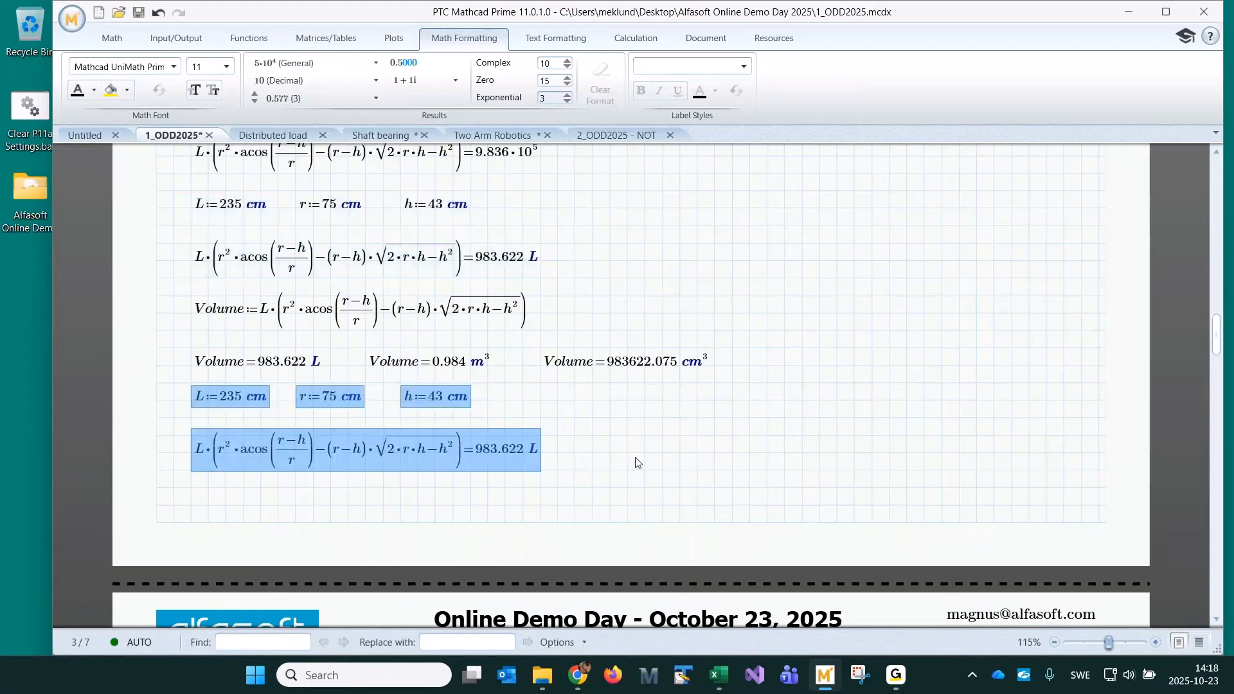
click(680, 453)
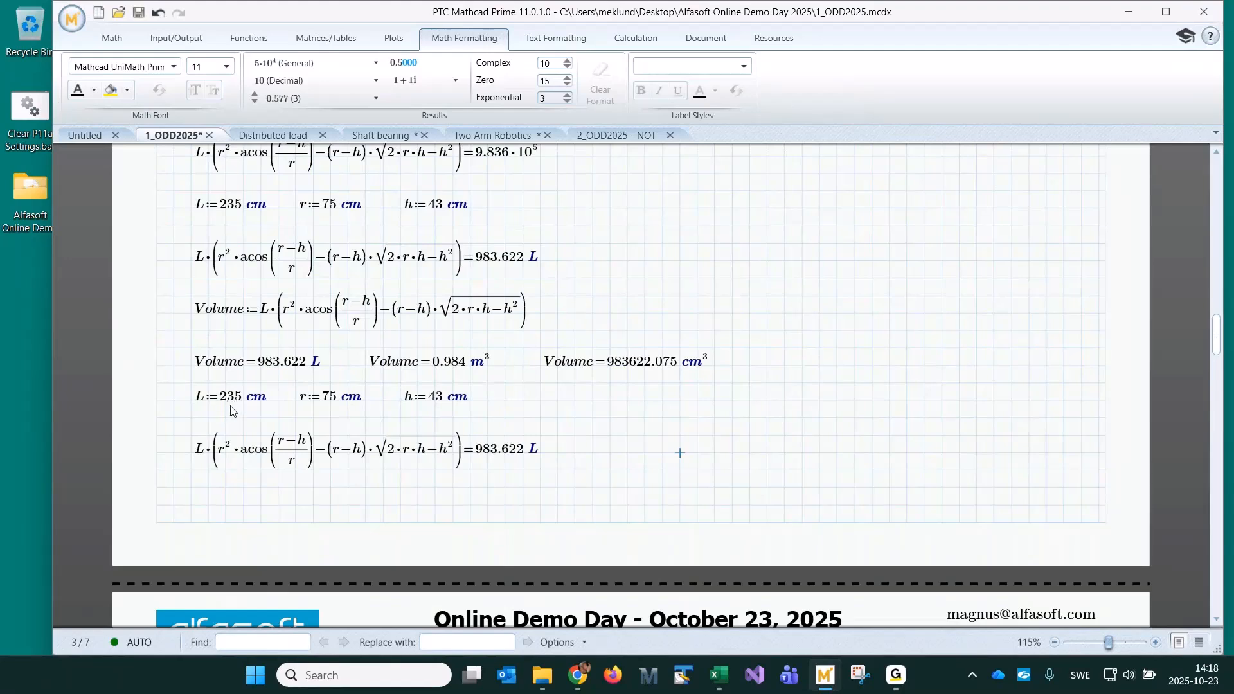
Set L to 8 ft in the lowest set of definitions
drag(221, 404, 256, 400)
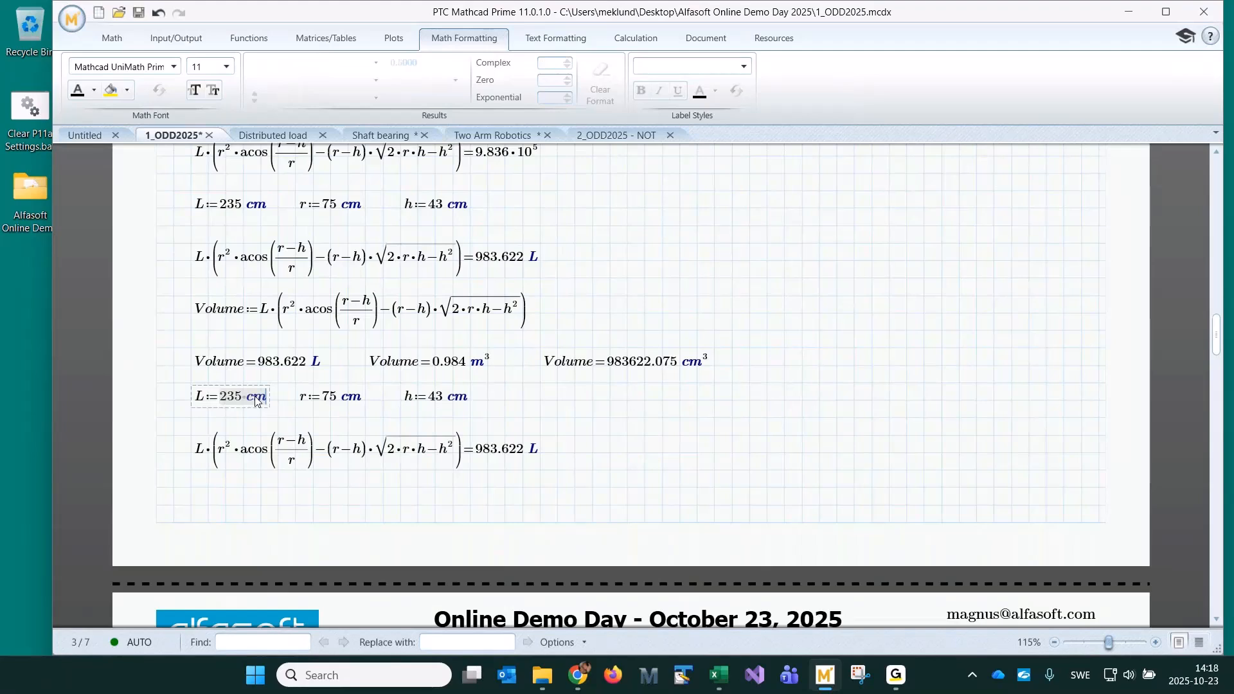
text(8 ft)
click(663, 417)
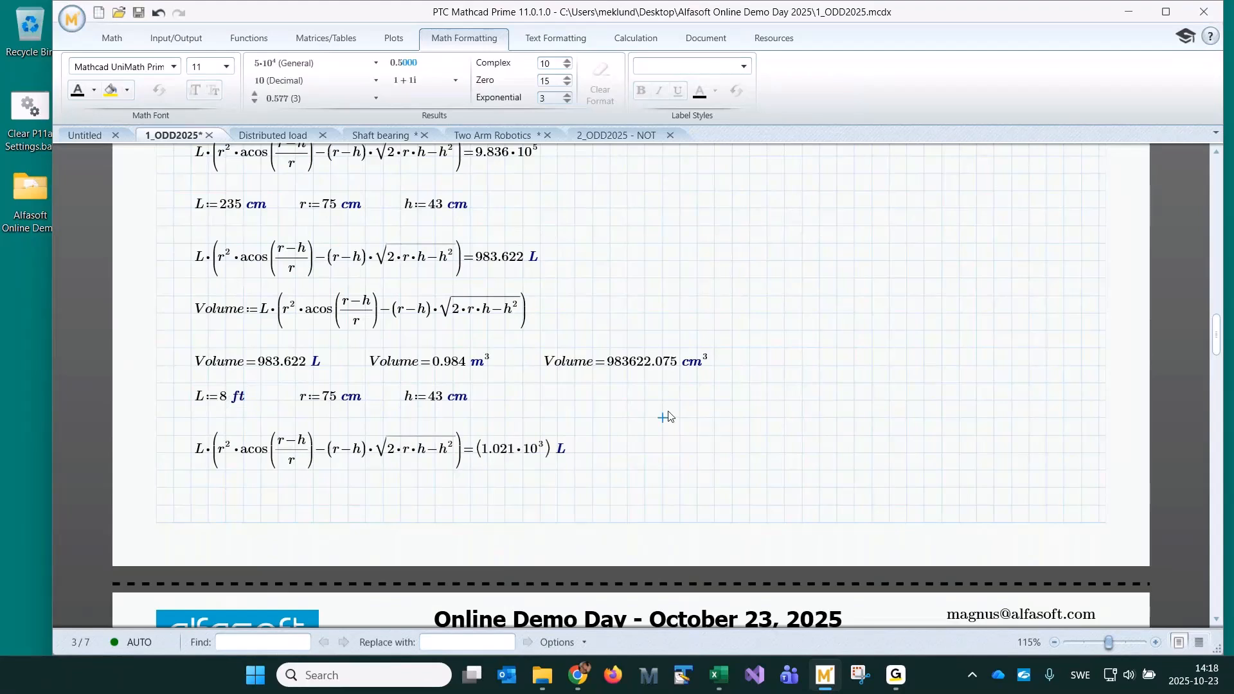
Change the result unit of the lowest volume expression to m^3
click(563, 453)
key(BackSpace)
text(m)
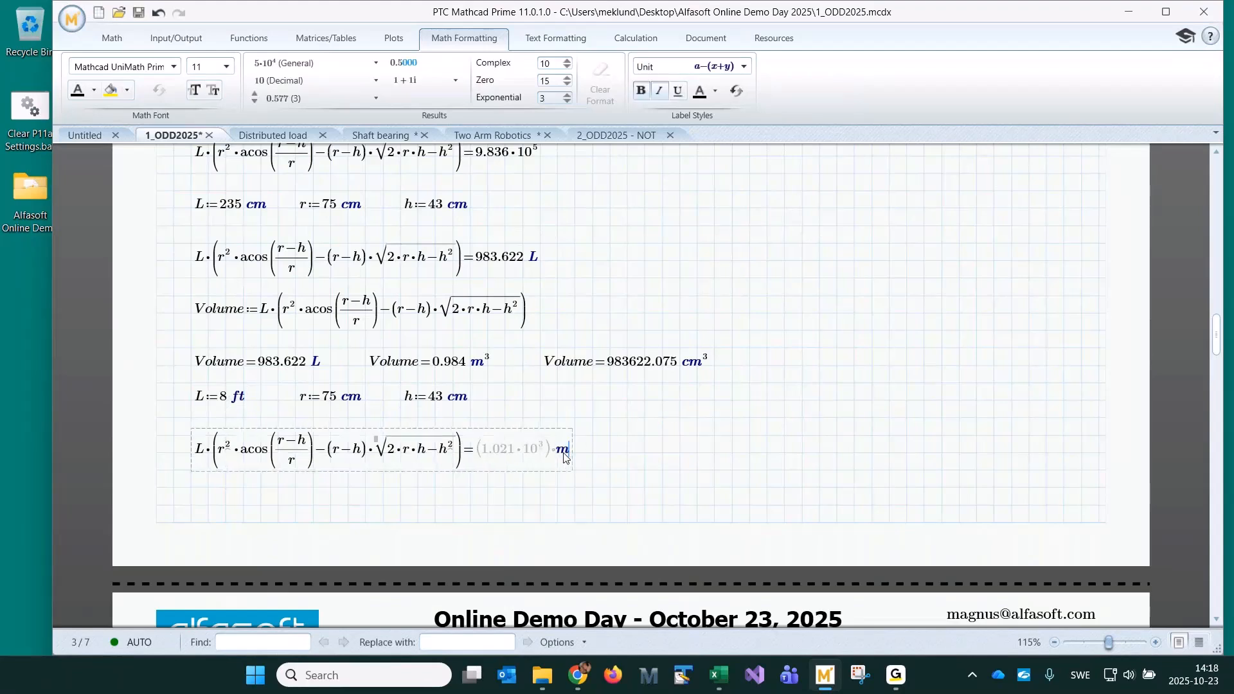
text(^3)
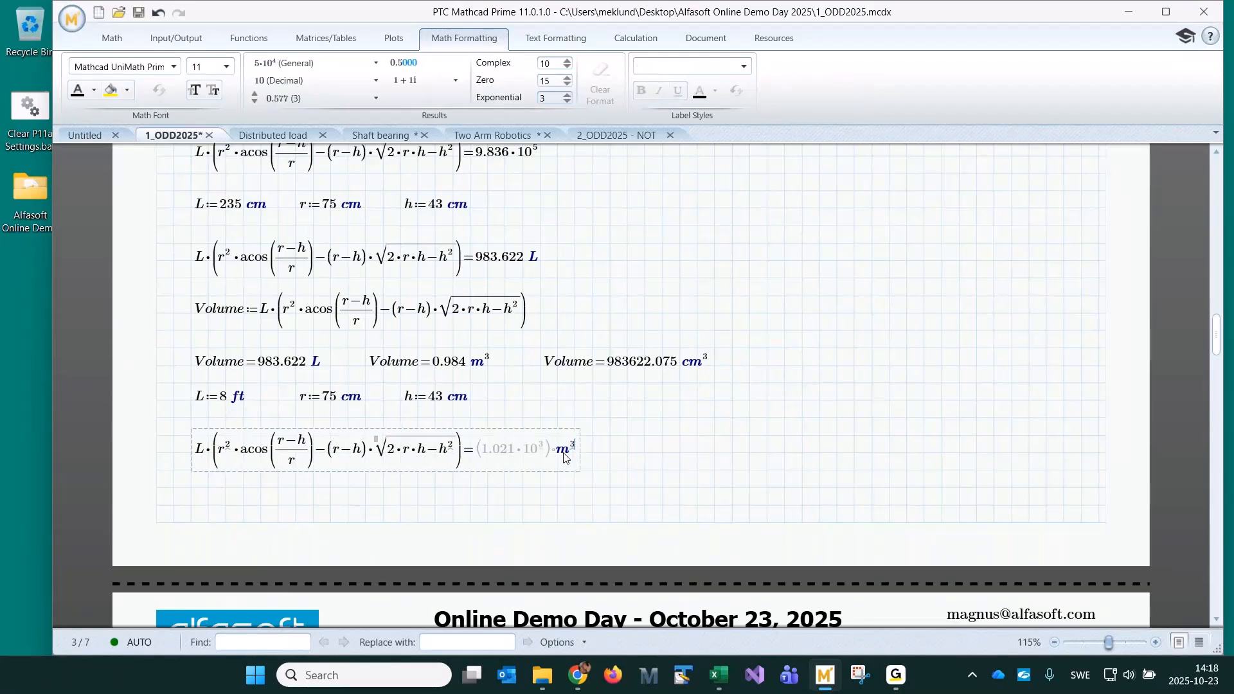
click(744, 457)
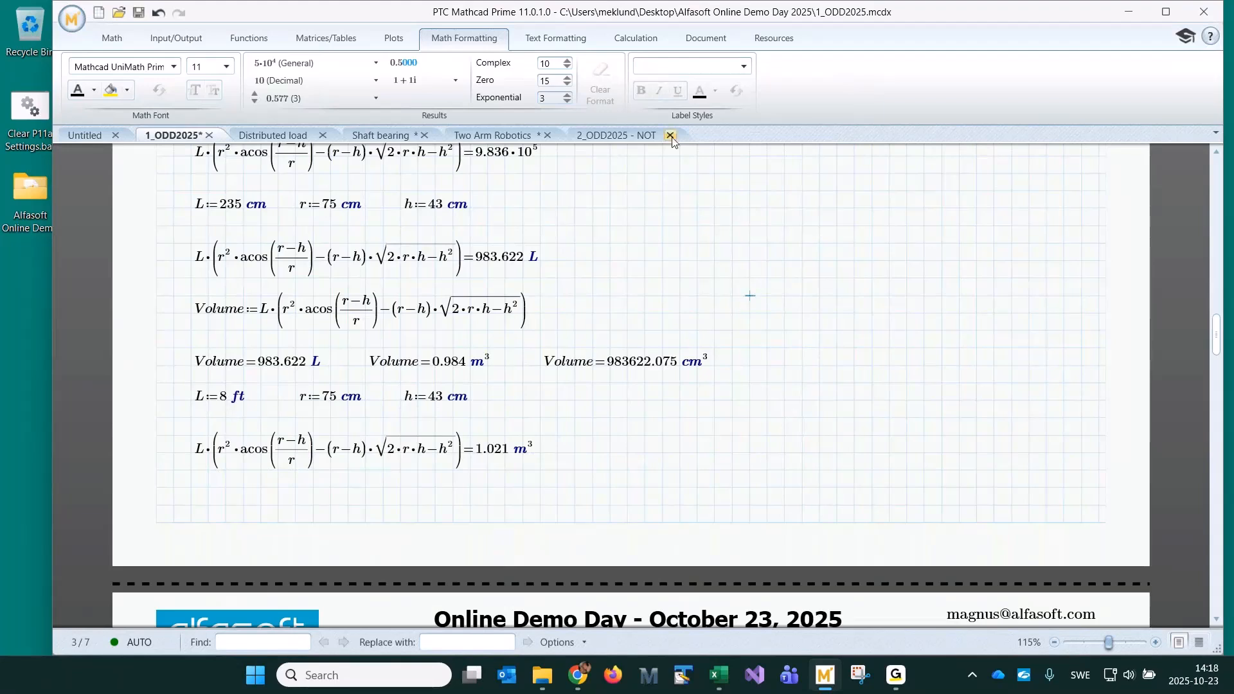
Check the available length units and set h to 17 in in the lowest set of definitions
click(119, 37)
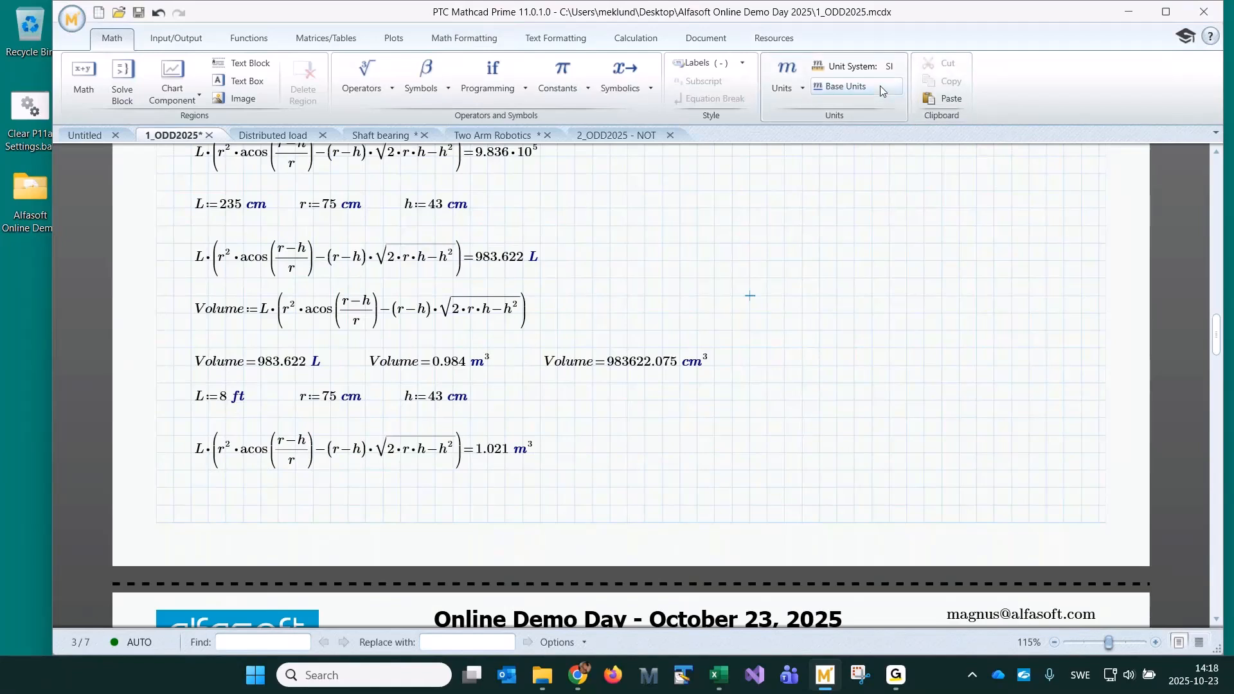
click(800, 81)
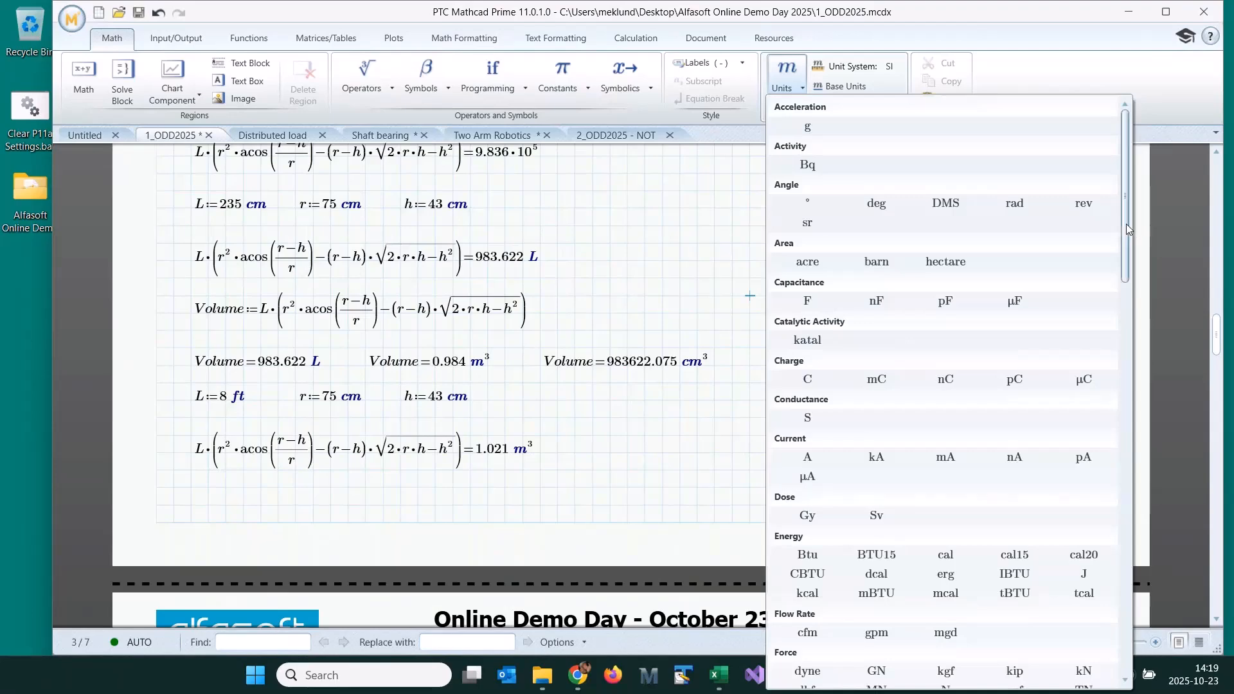
drag(1129, 230, 1129, 404)
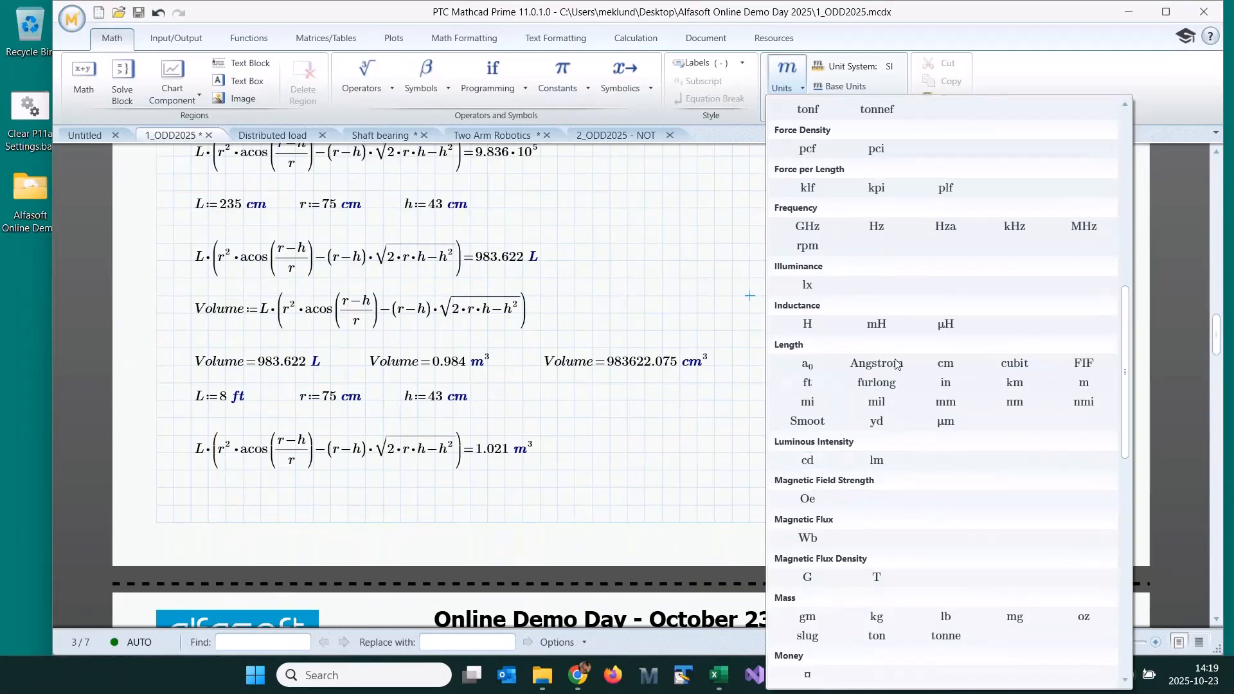
click(541, 414)
click(462, 398)
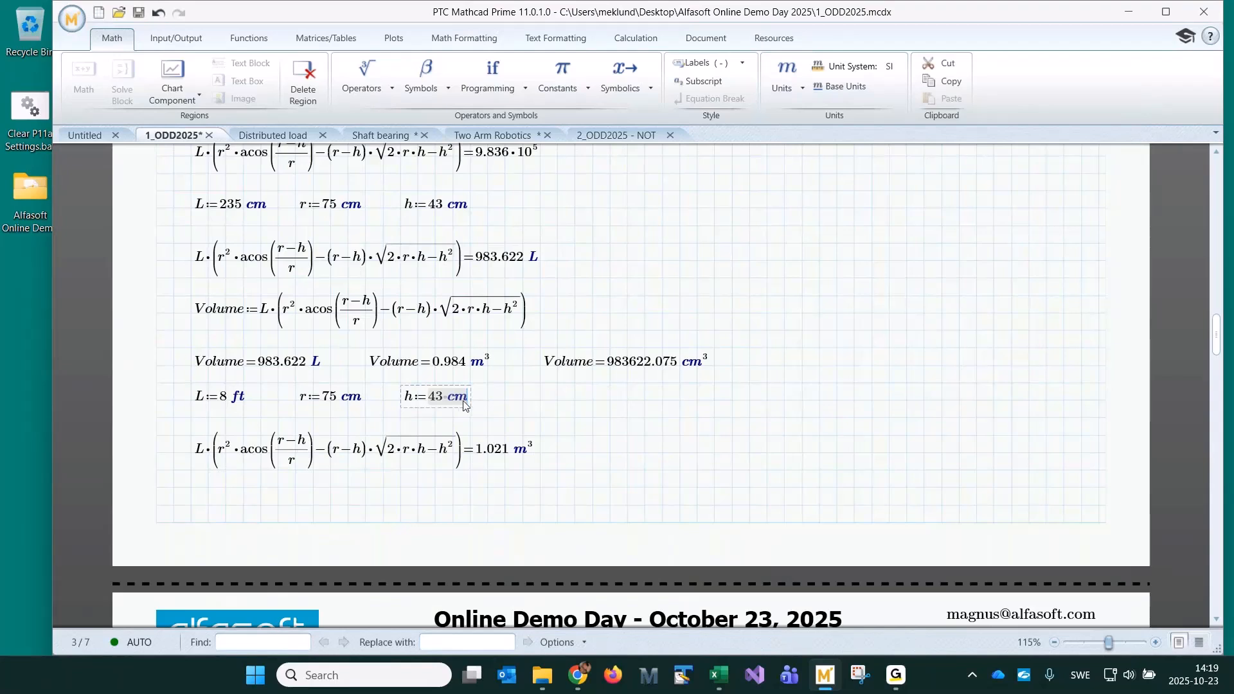
text(17*in)
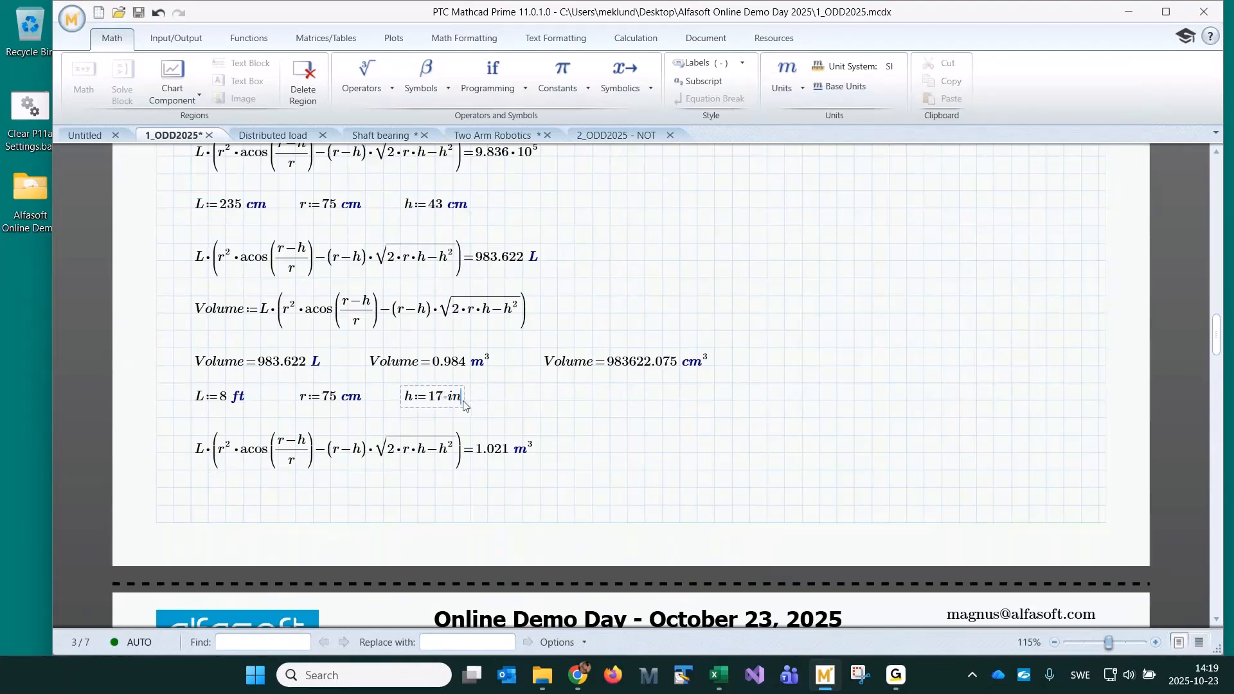
click(575, 418)
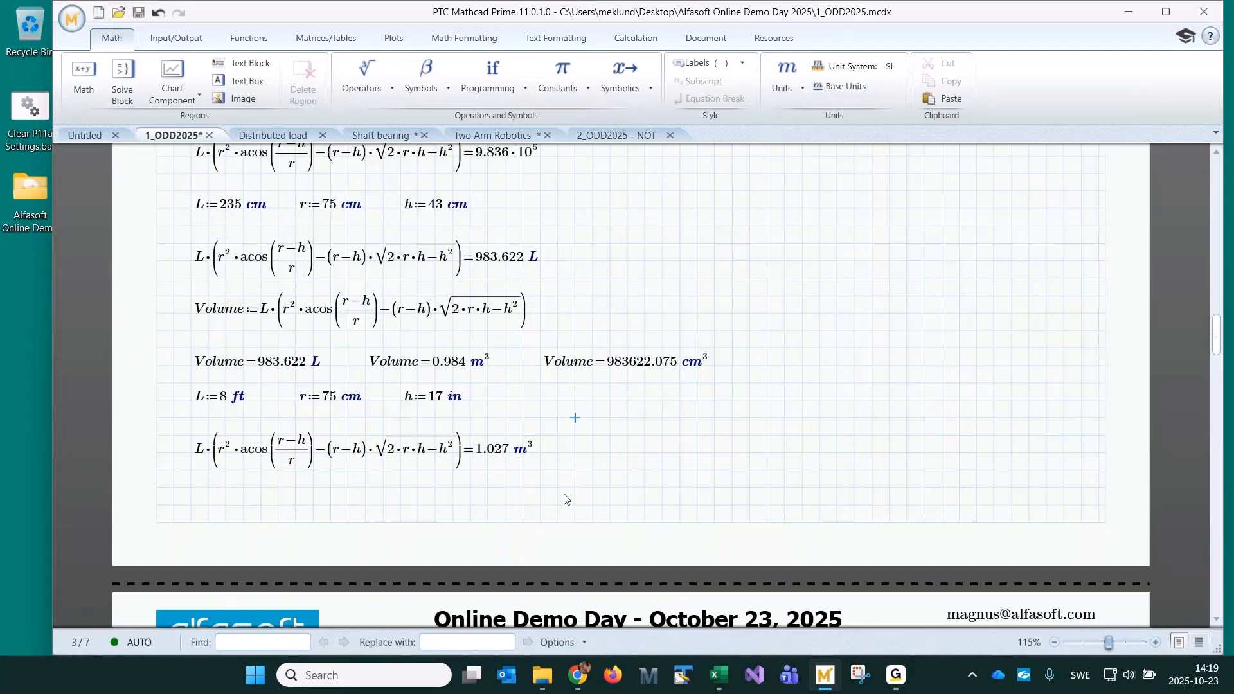
Copy the lowest evaluated volume expression and paste the duplicate beside it on the same line
drag(508, 482, 423, 425)
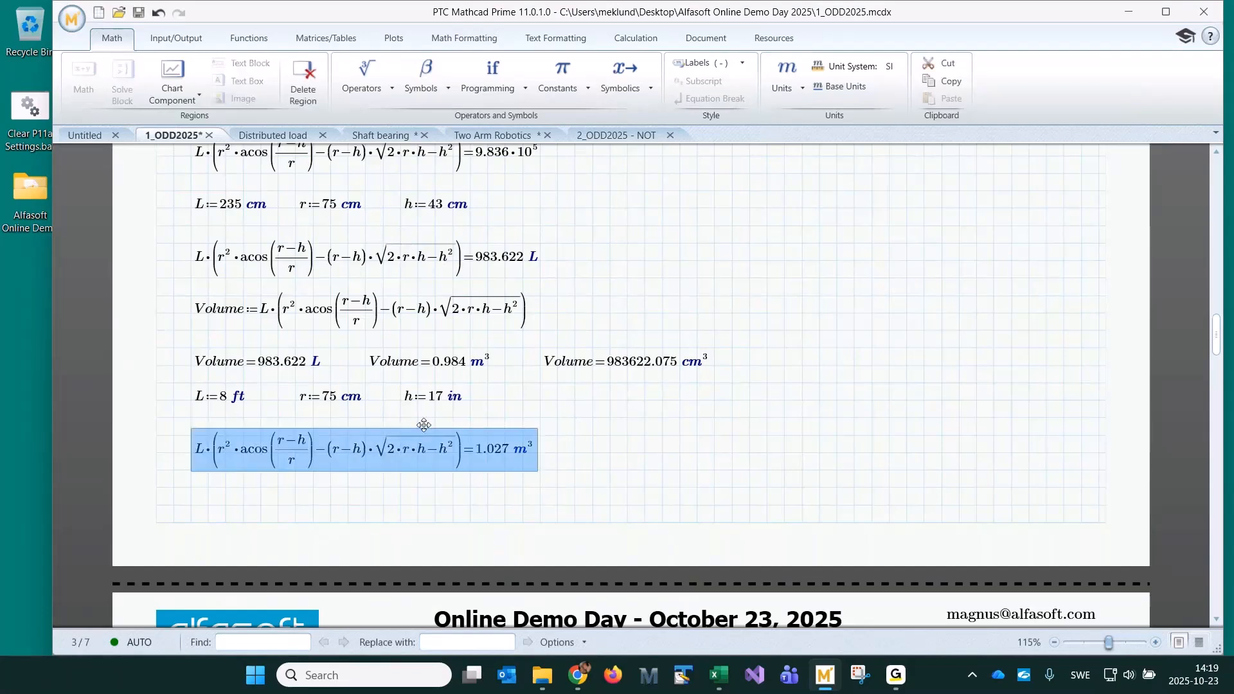
key(ctrl+c)
click(588, 459)
key(ctrl+v)
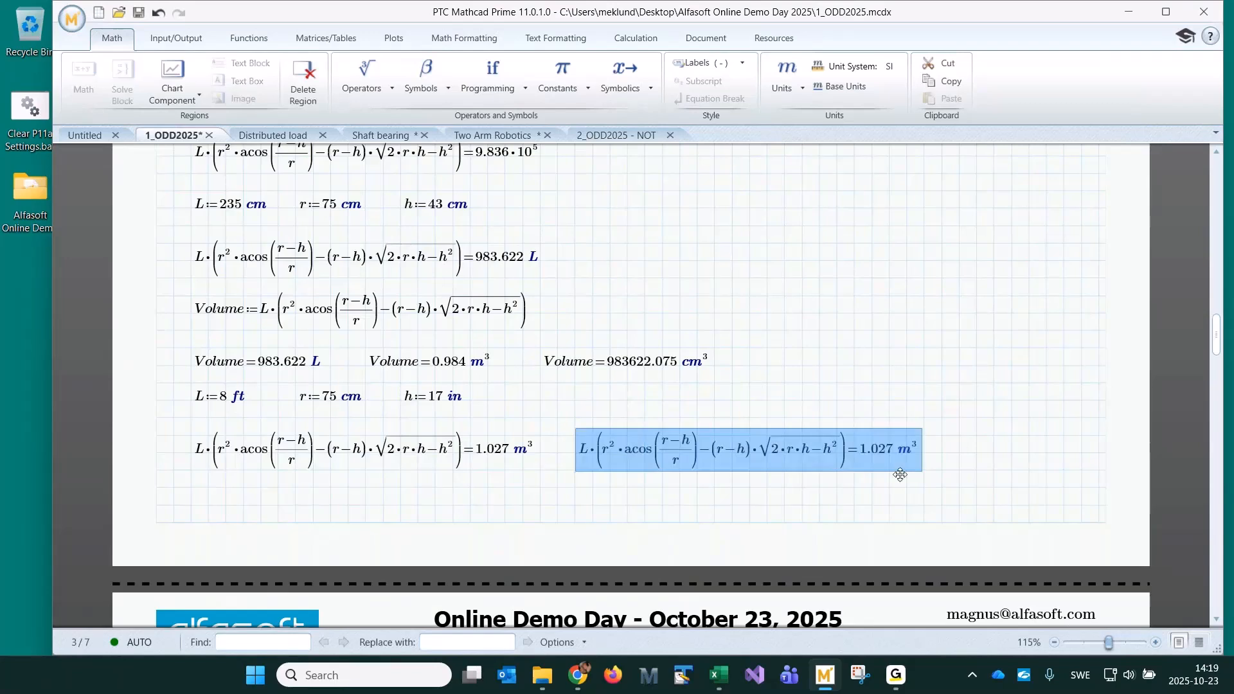
Change the duplicated expression's result unit to ft^3
click(953, 486)
click(906, 454)
key(BackSpace)
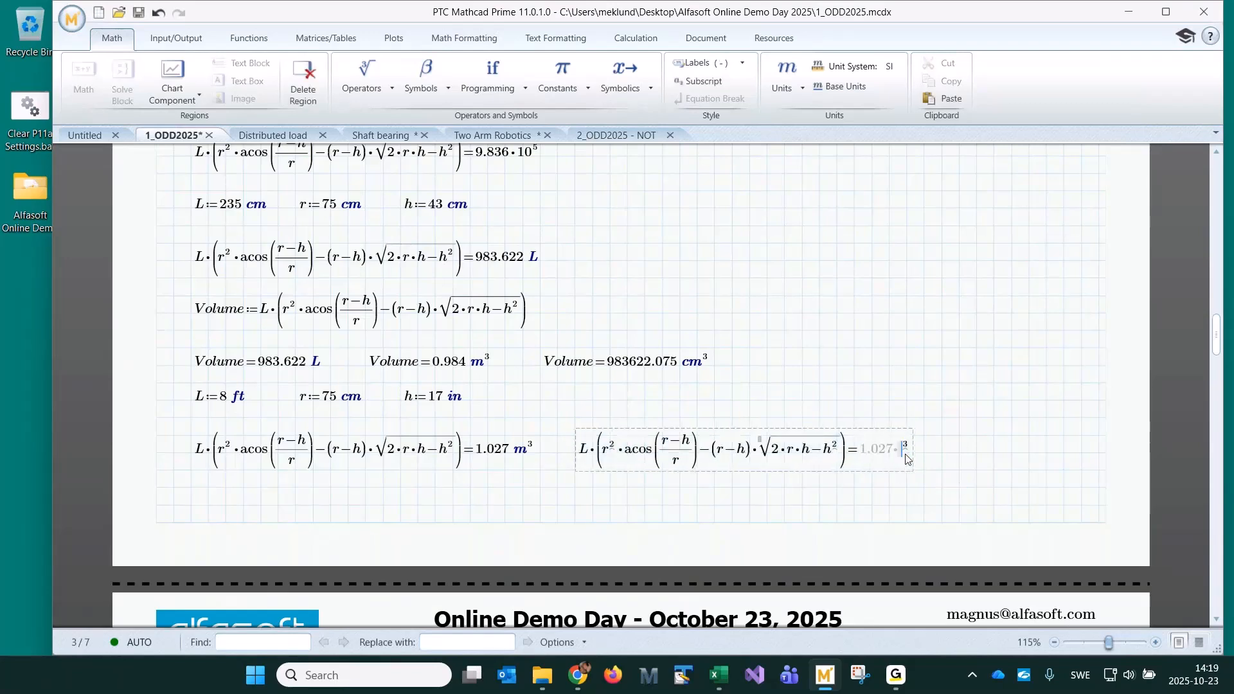
text(ft)
click(906, 351)
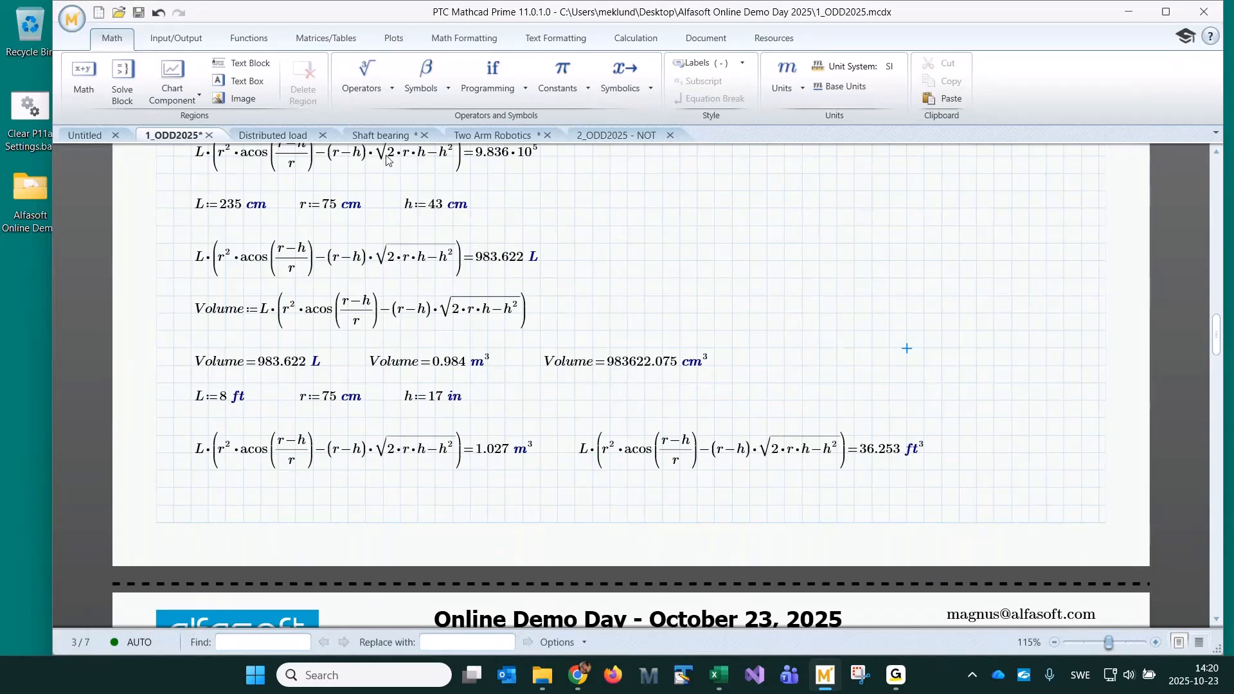
Look at the results ending the Two Arm Robotics worksheet, and set R_min to 18000 in the Shaft bearing worksheet
click(497, 139)
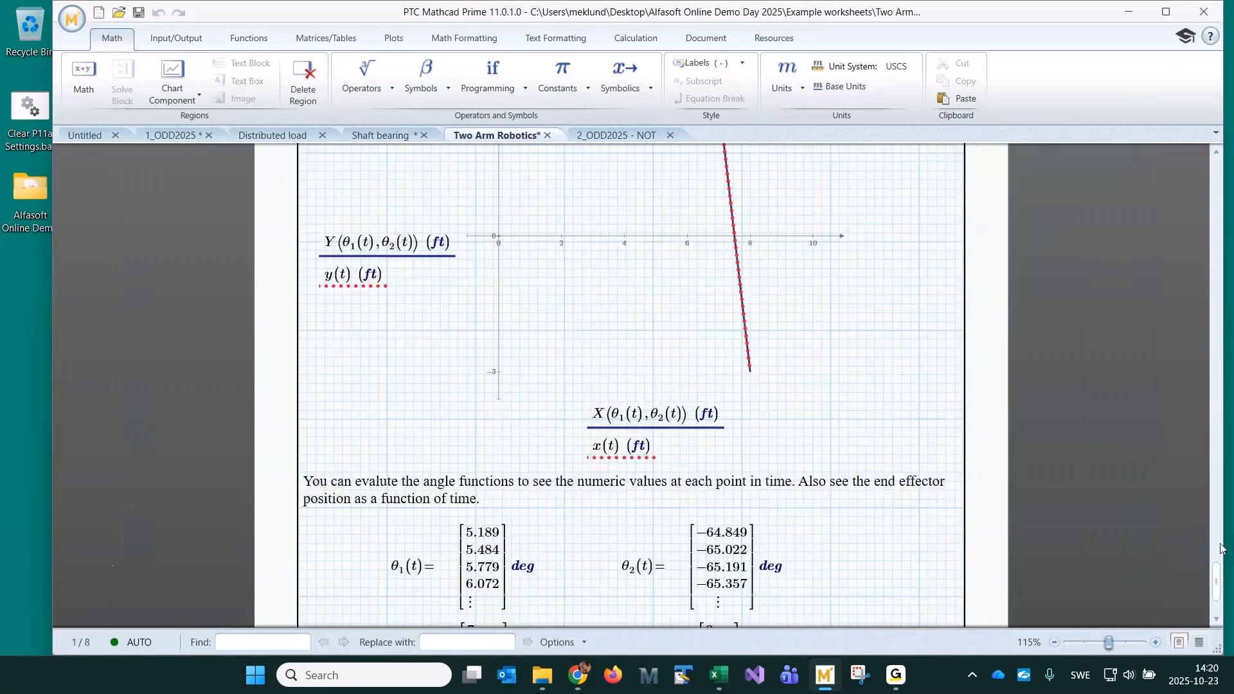
drag(1219, 578, 1186, 591)
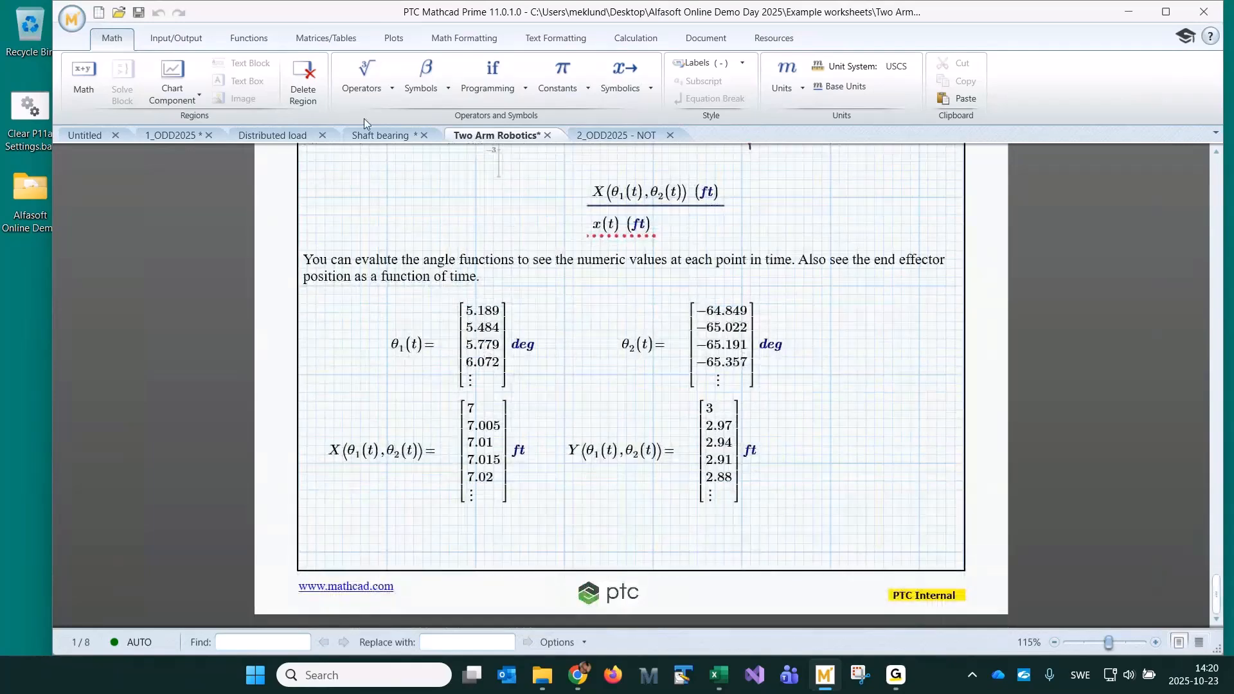
click(366, 135)
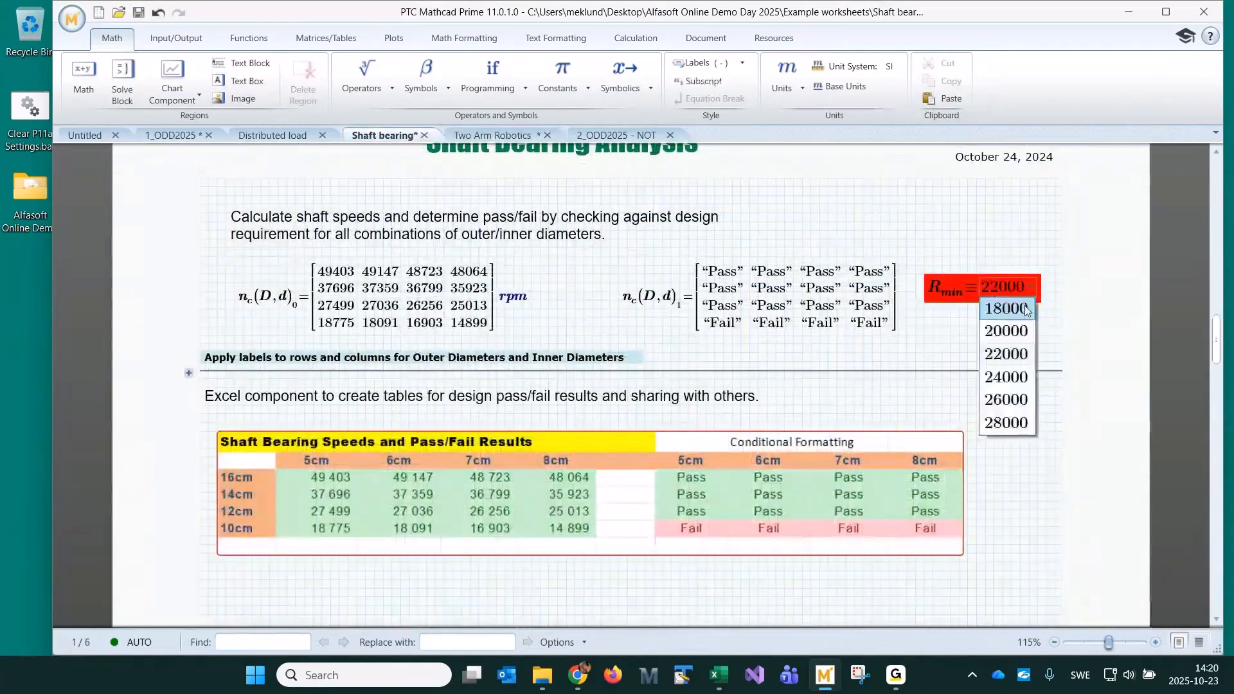
click(1005, 308)
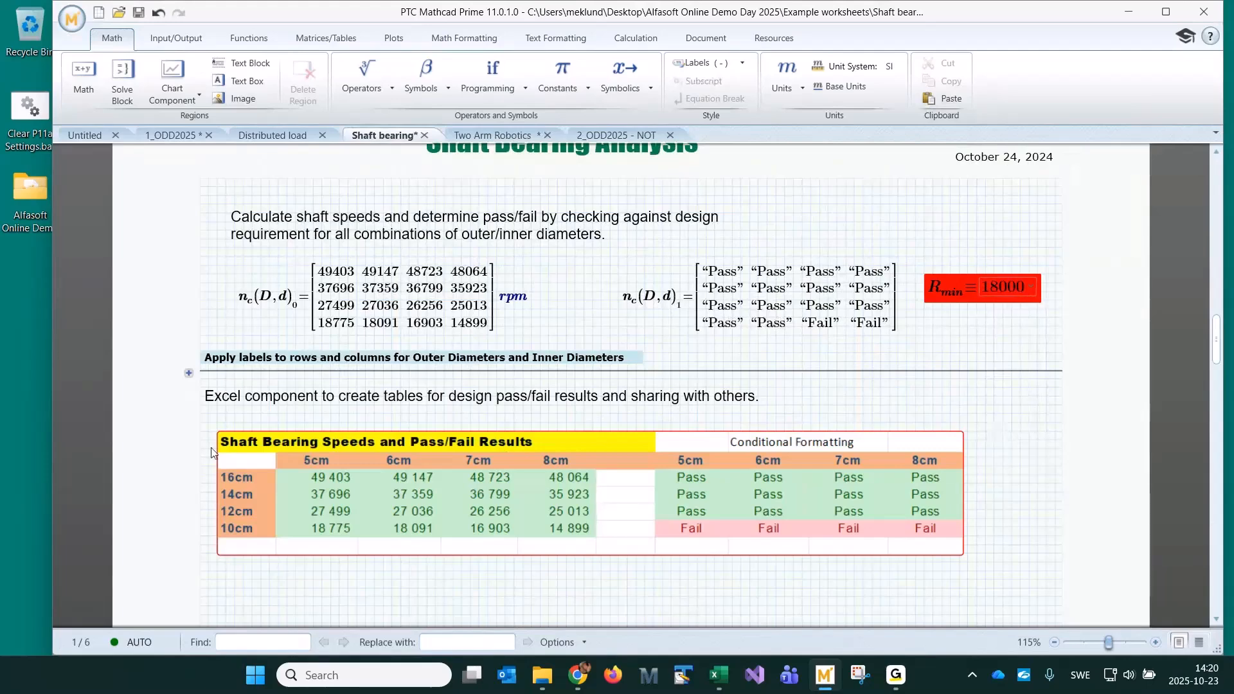
click(396, 473)
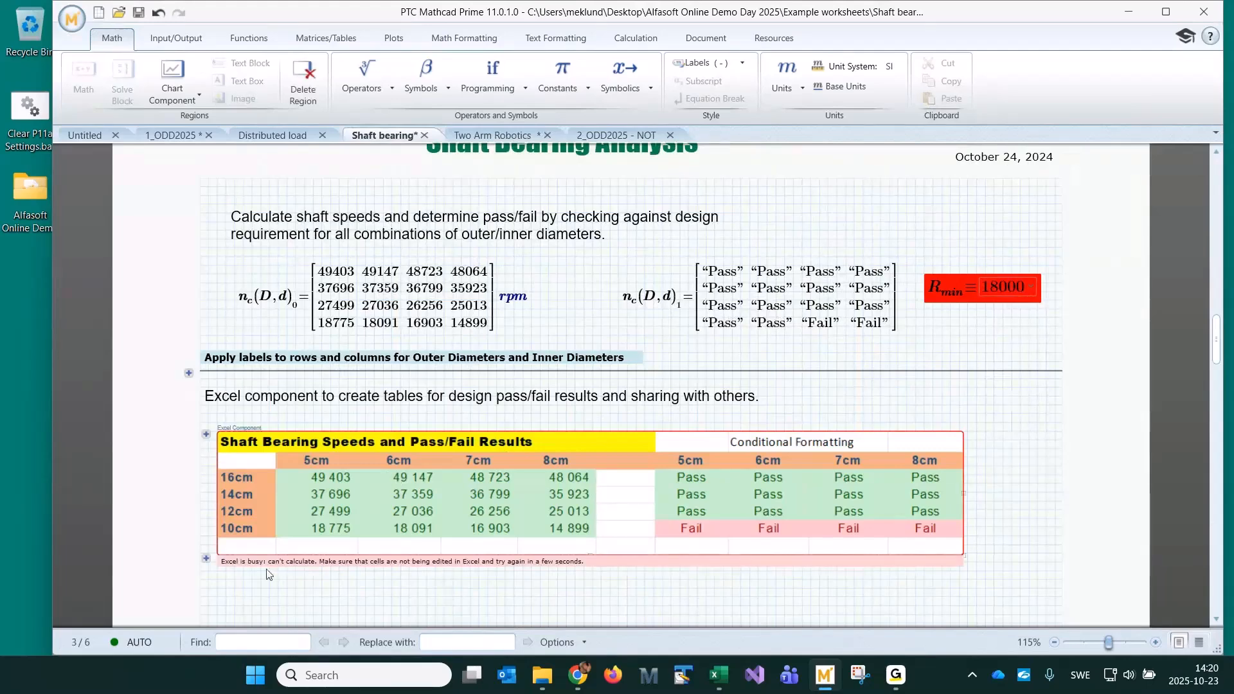
click(1003, 448)
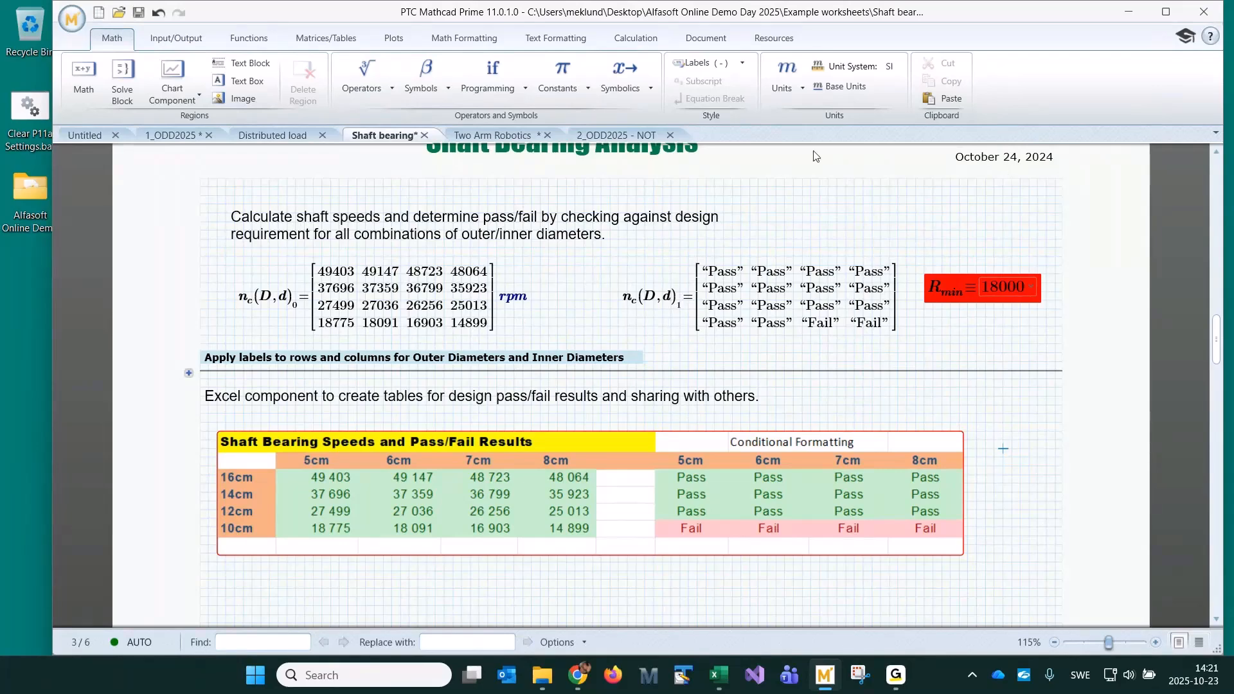
Open the worksheet Advanced Control - Text Box.mcdx and look over the available advanced input controls
click(118, 12)
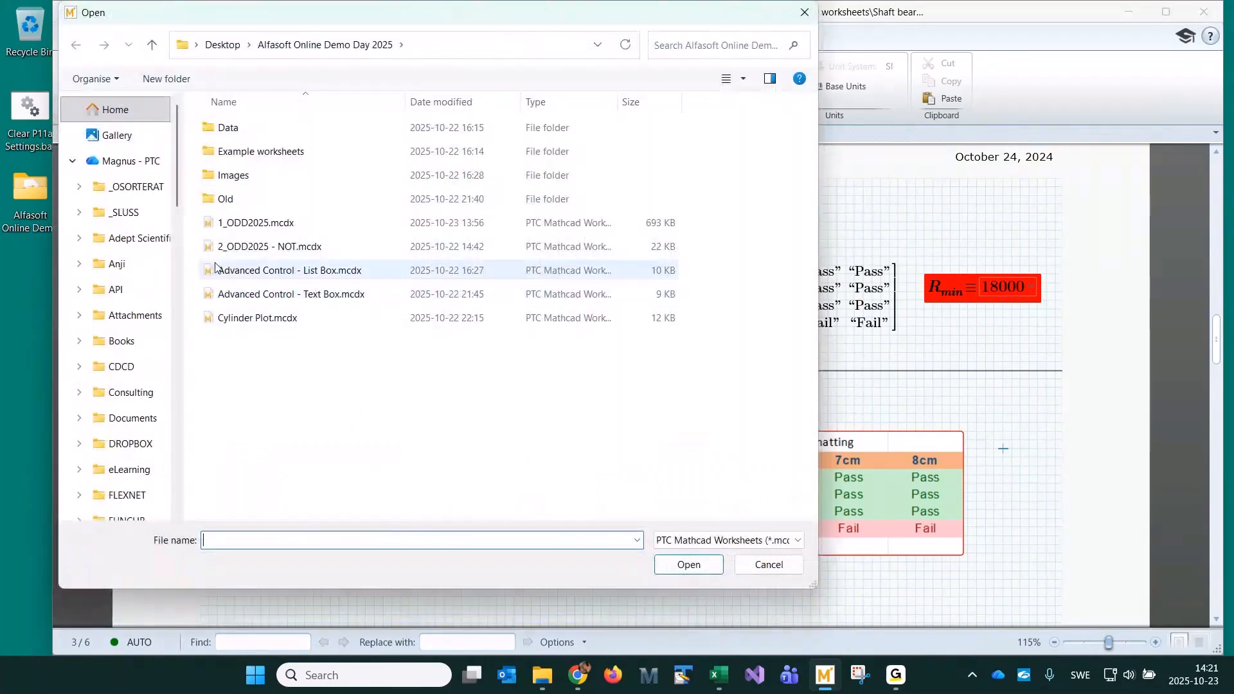
double_click(206, 294)
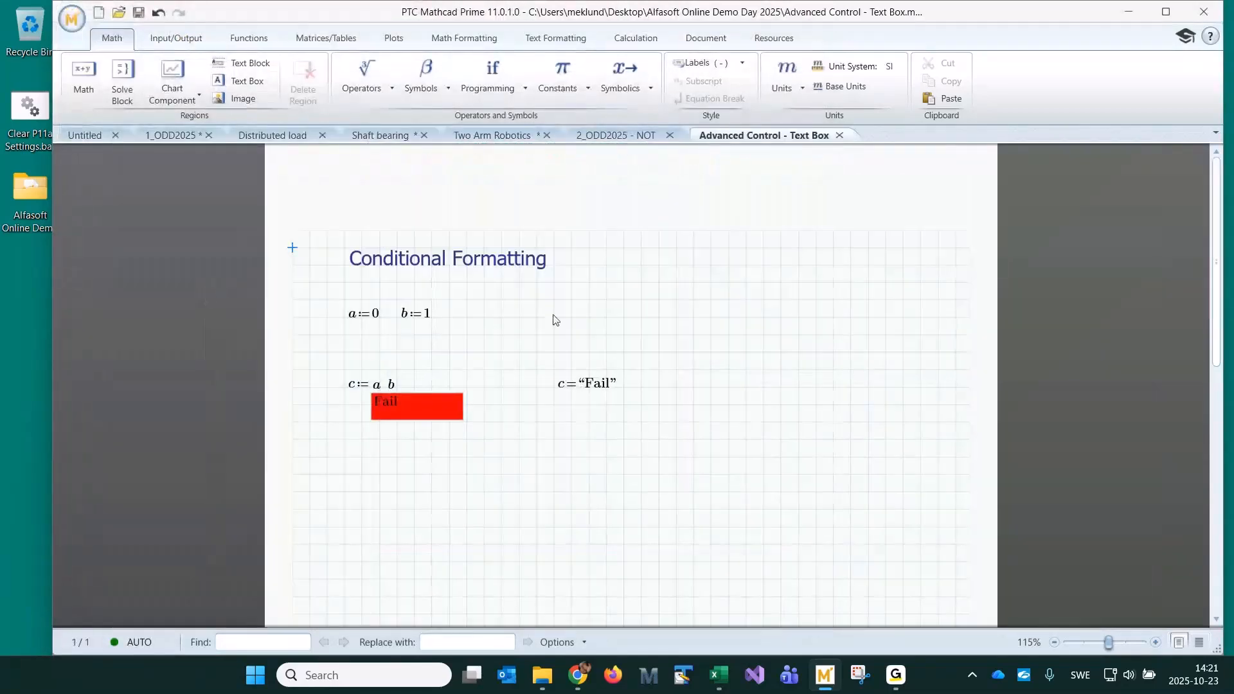
right_click(403, 402)
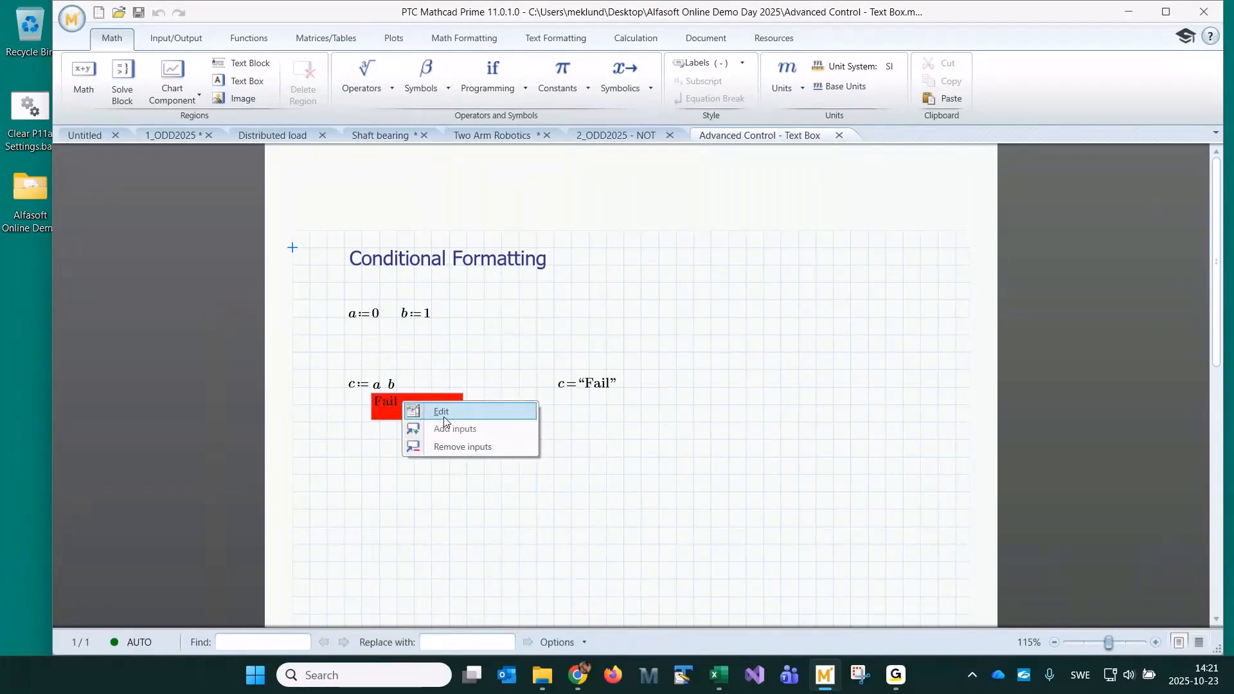
click(902, 300)
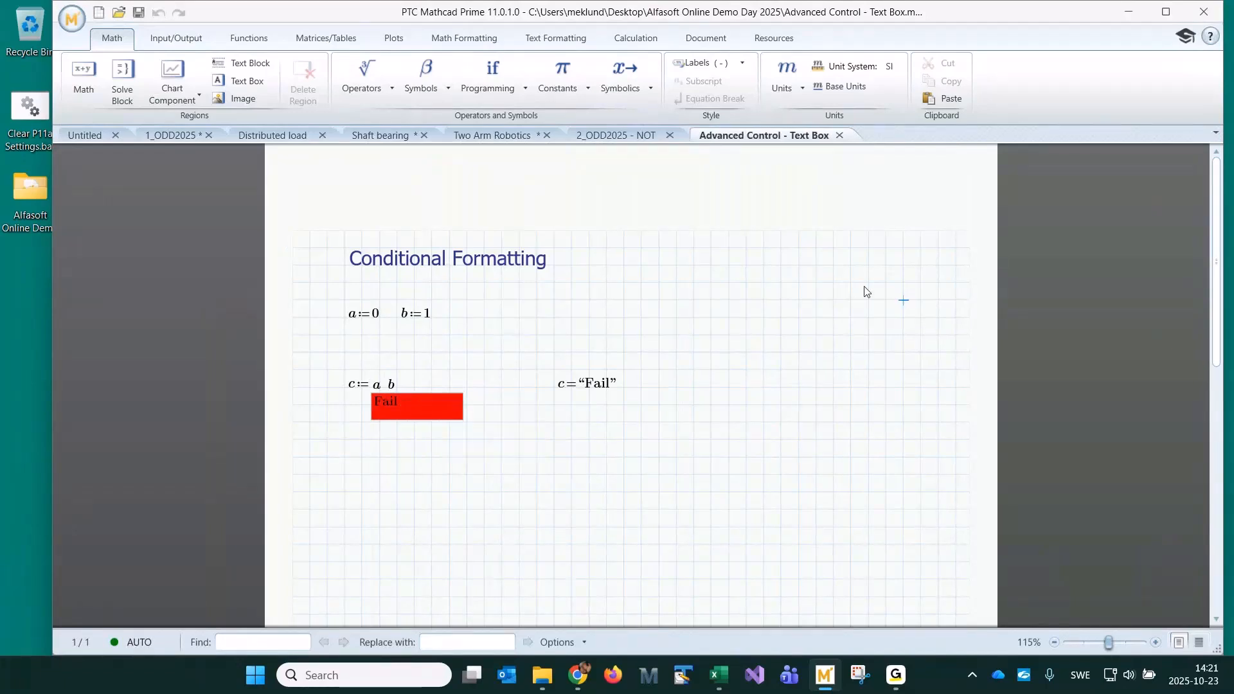
click(191, 42)
click(707, 81)
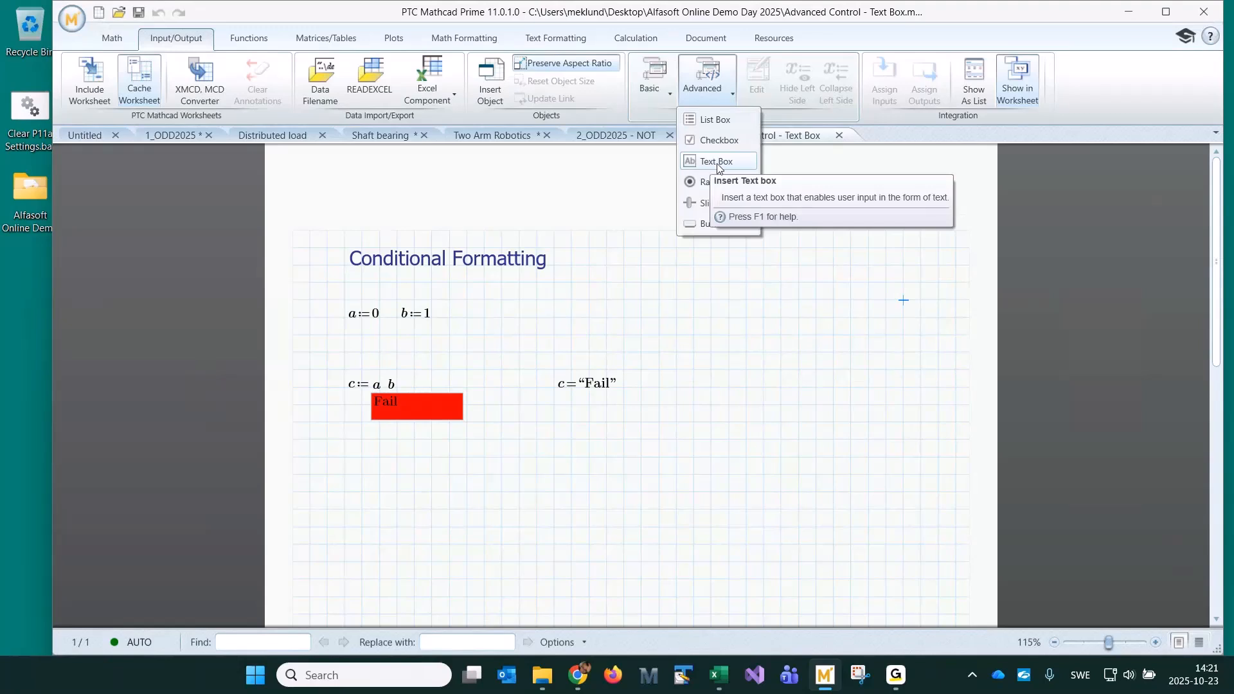
click(417, 411)
Examine the Python script behind the text box that defines c, and leave the script editor without changes
right_click(418, 412)
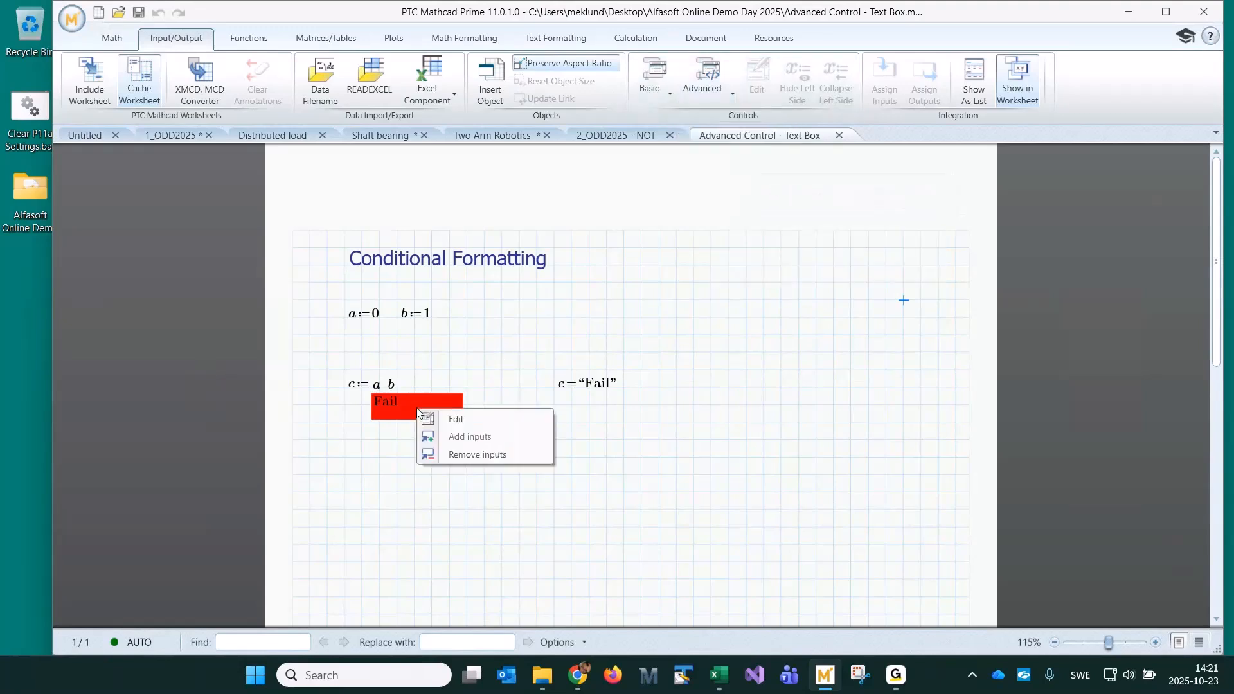
click(460, 419)
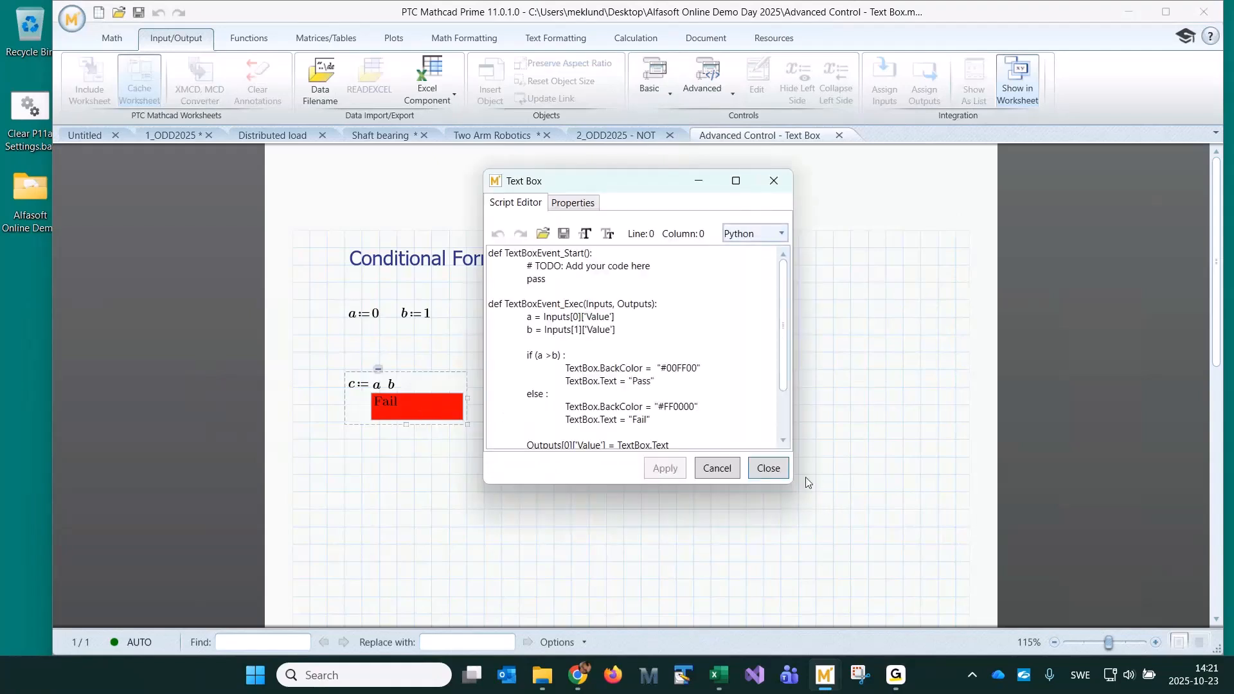
drag(792, 484, 836, 589)
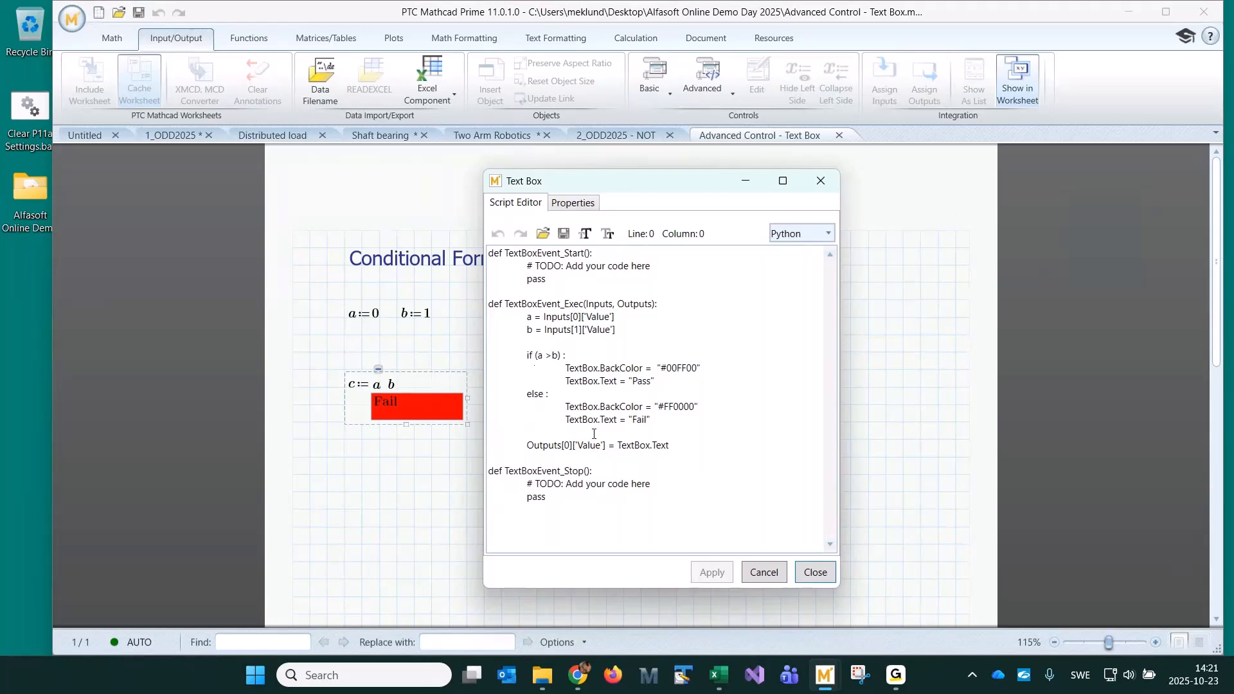
click(759, 571)
click(728, 422)
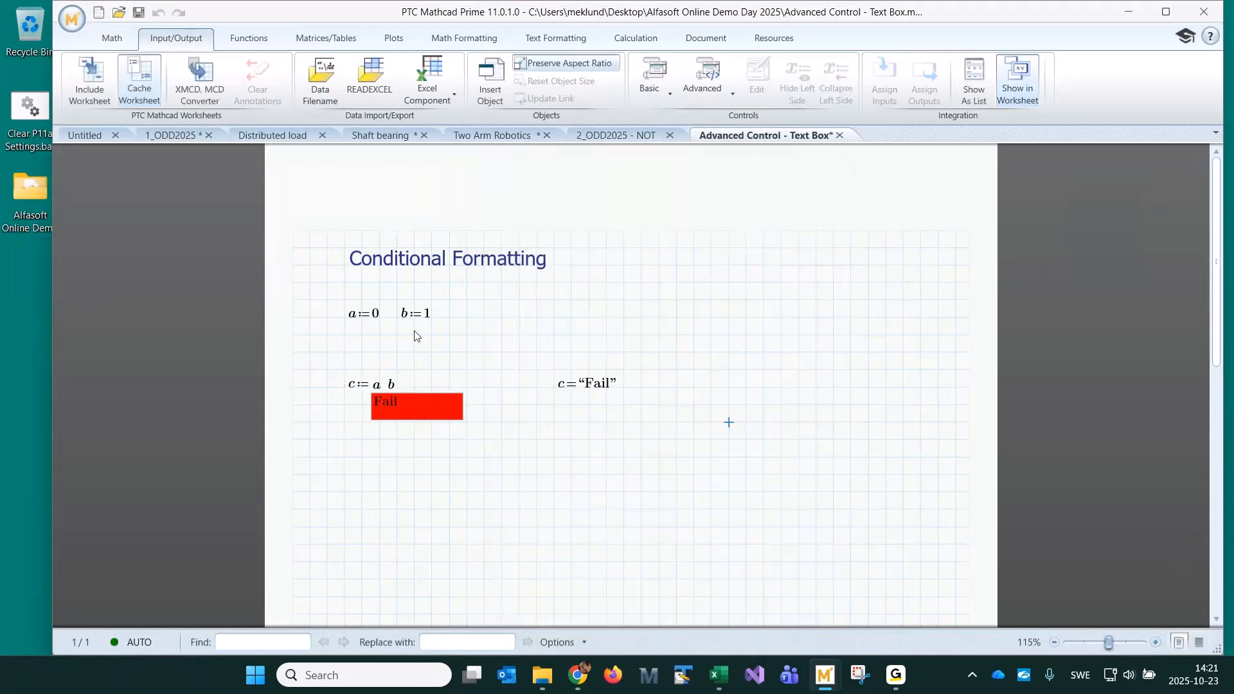
Set a to 2 in the Conditional Formatting worksheet to re-evaluate the text box
click(377, 316)
key(BackSpace)
text(2)
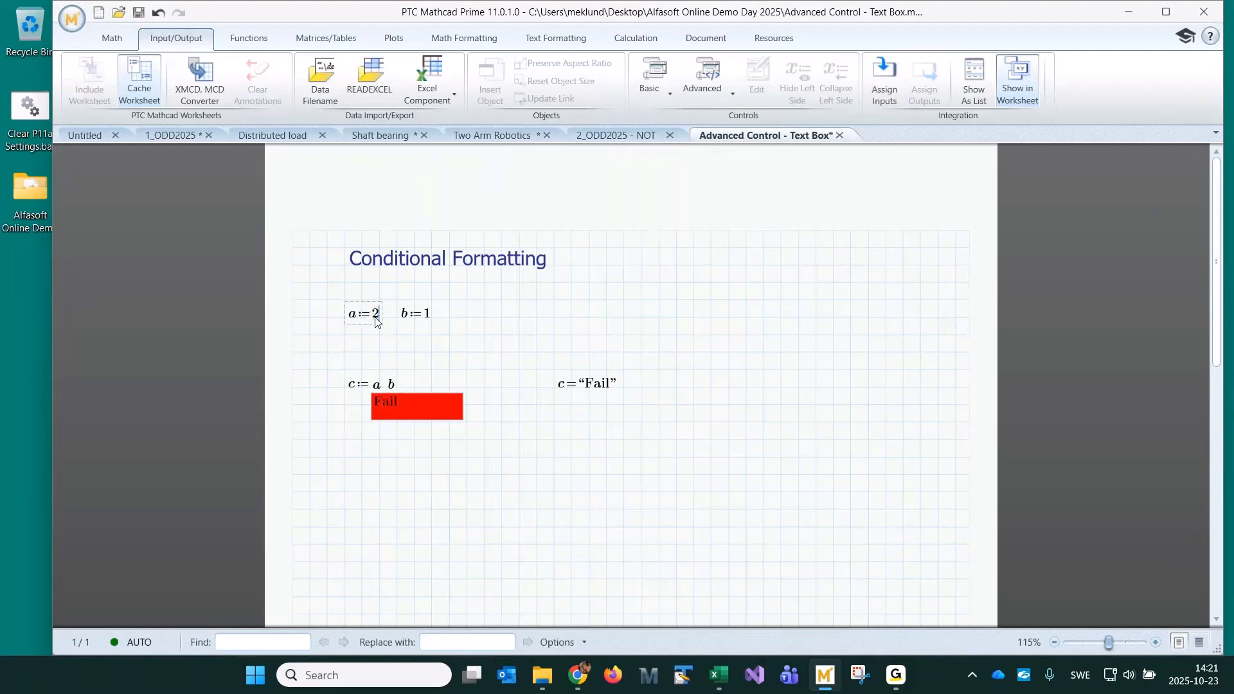
click(677, 302)
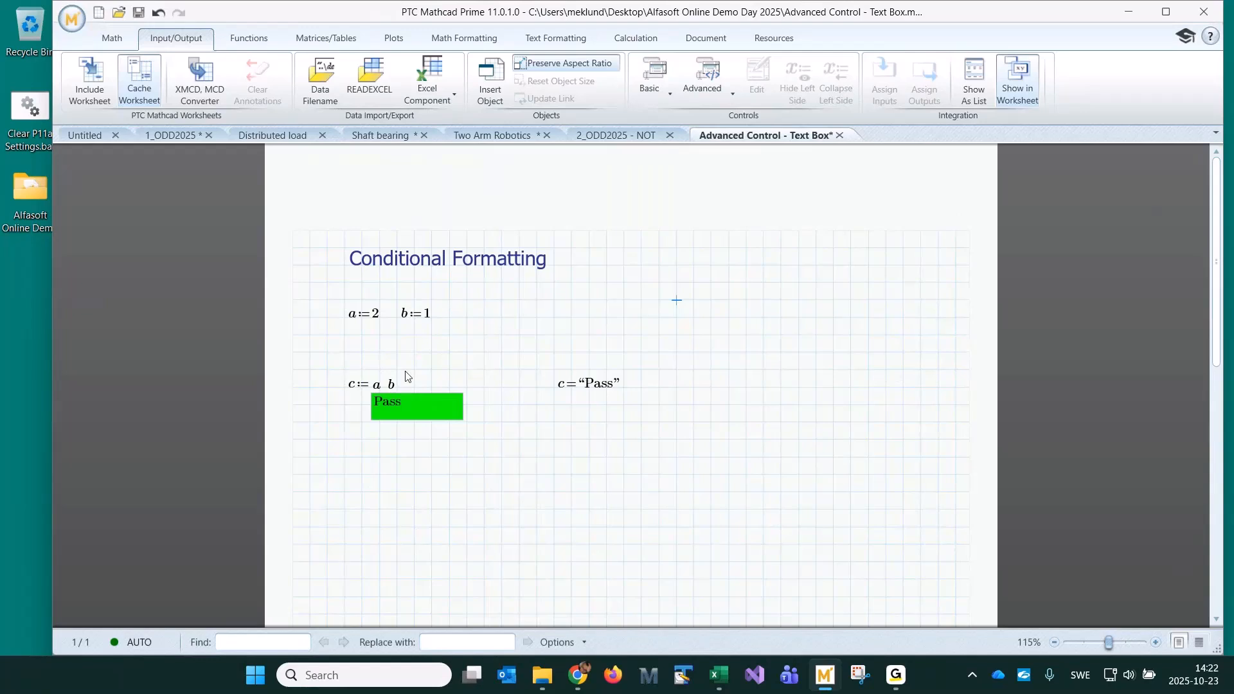
click(491, 470)
Return to the 1_ODD2025 worksheet, collapse the area holding the formula image and hide its border
click(170, 135)
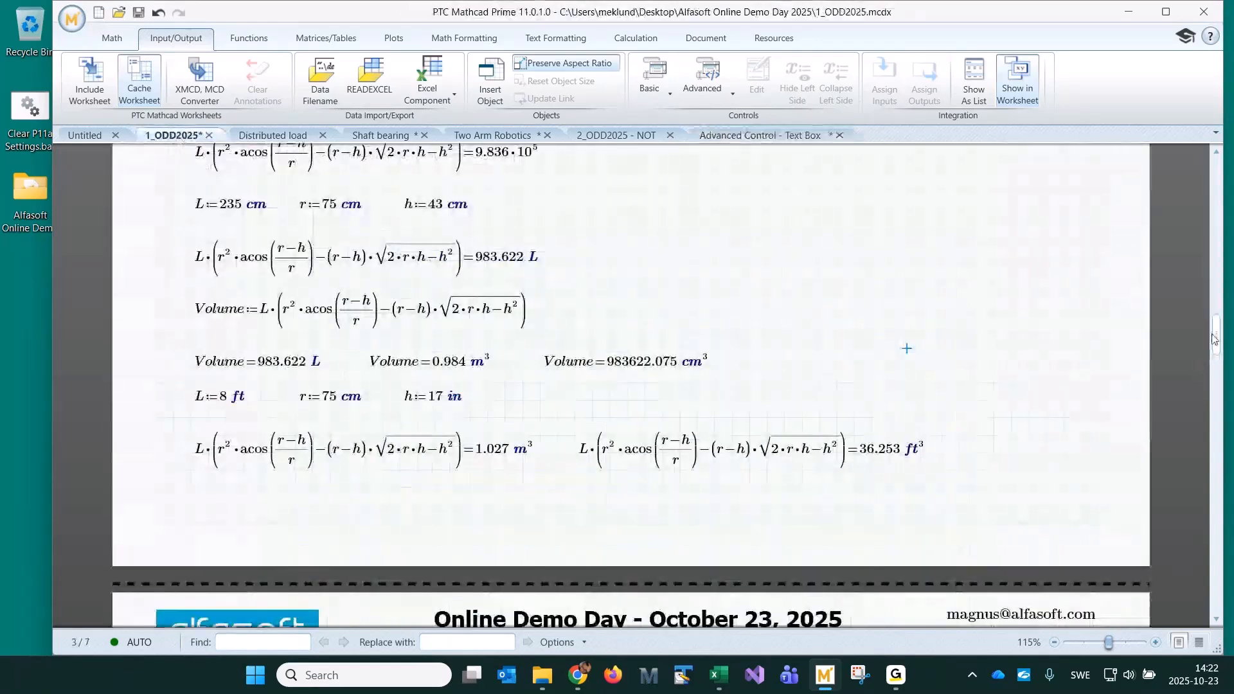
drag(1216, 330, 1221, 375)
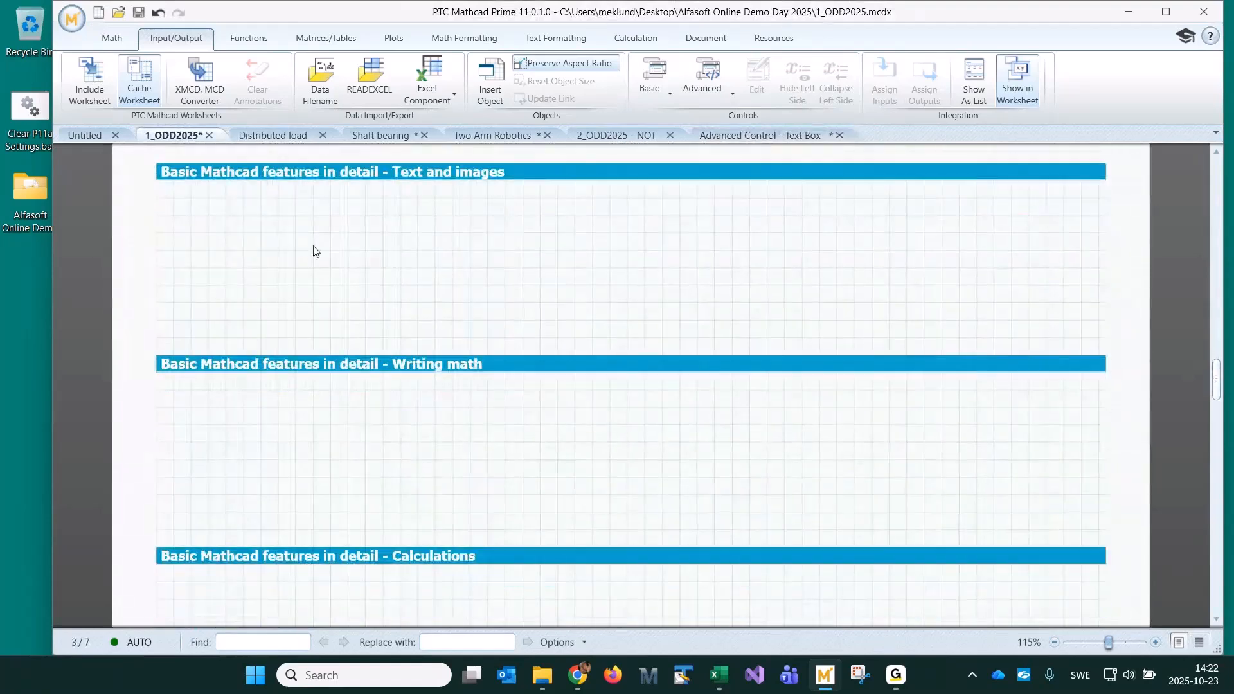
click(190, 215)
drag(1216, 382, 1201, 260)
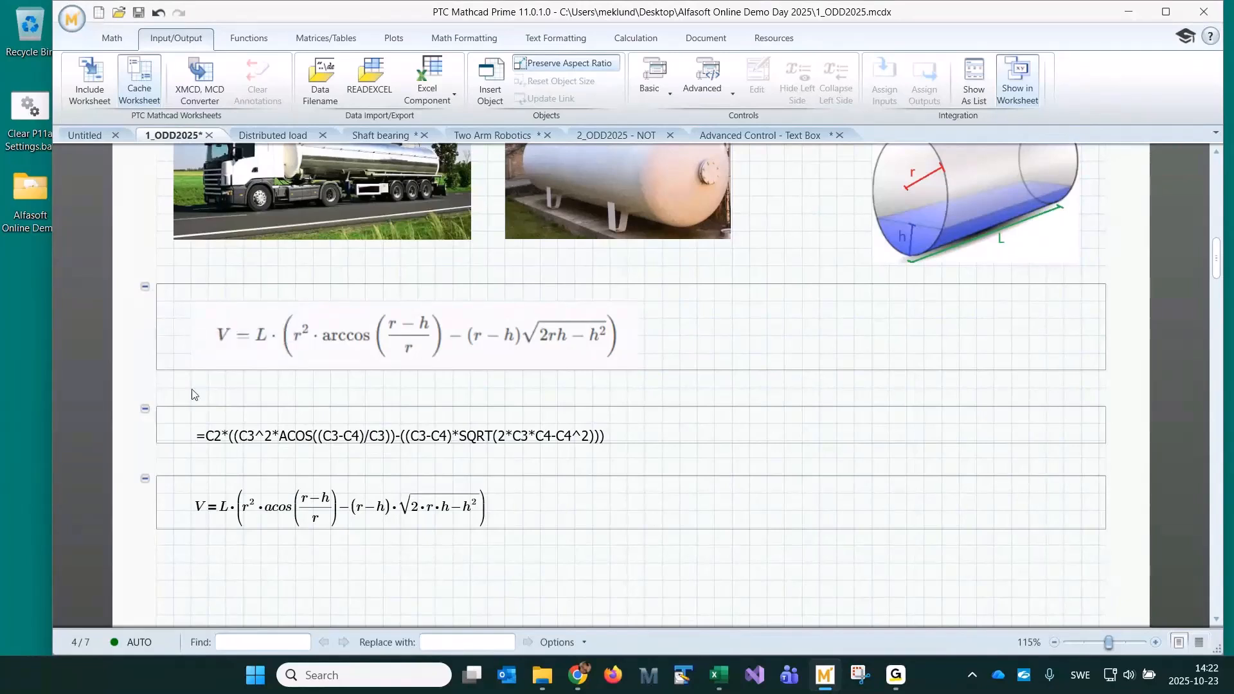
click(144, 289)
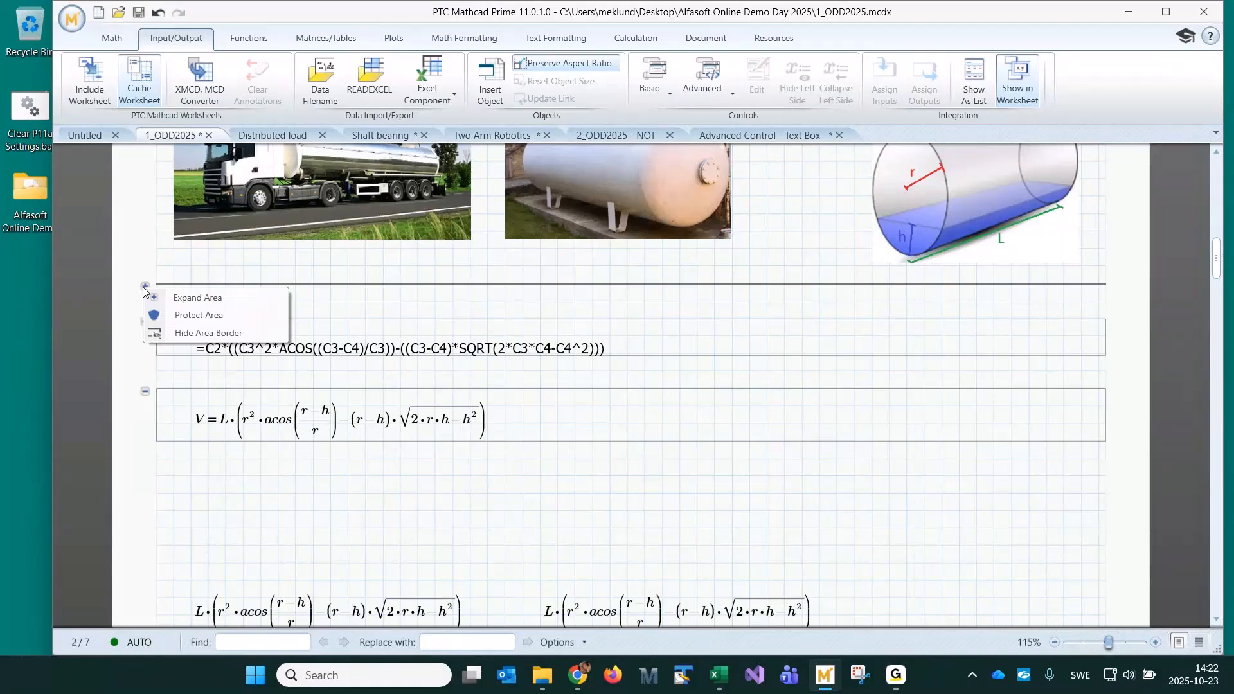
click(202, 340)
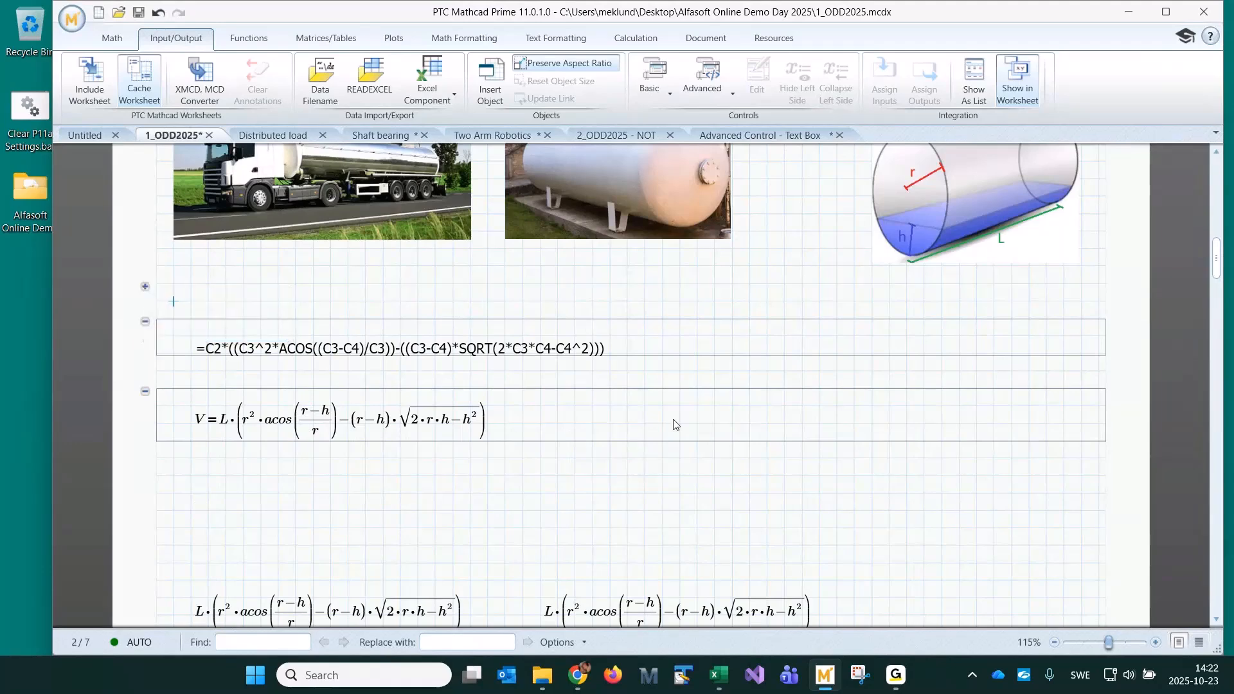
Collapse the areas holding the spreadsheet formula and the volume equation V, and hide both areas' borders
click(146, 321)
click(145, 355)
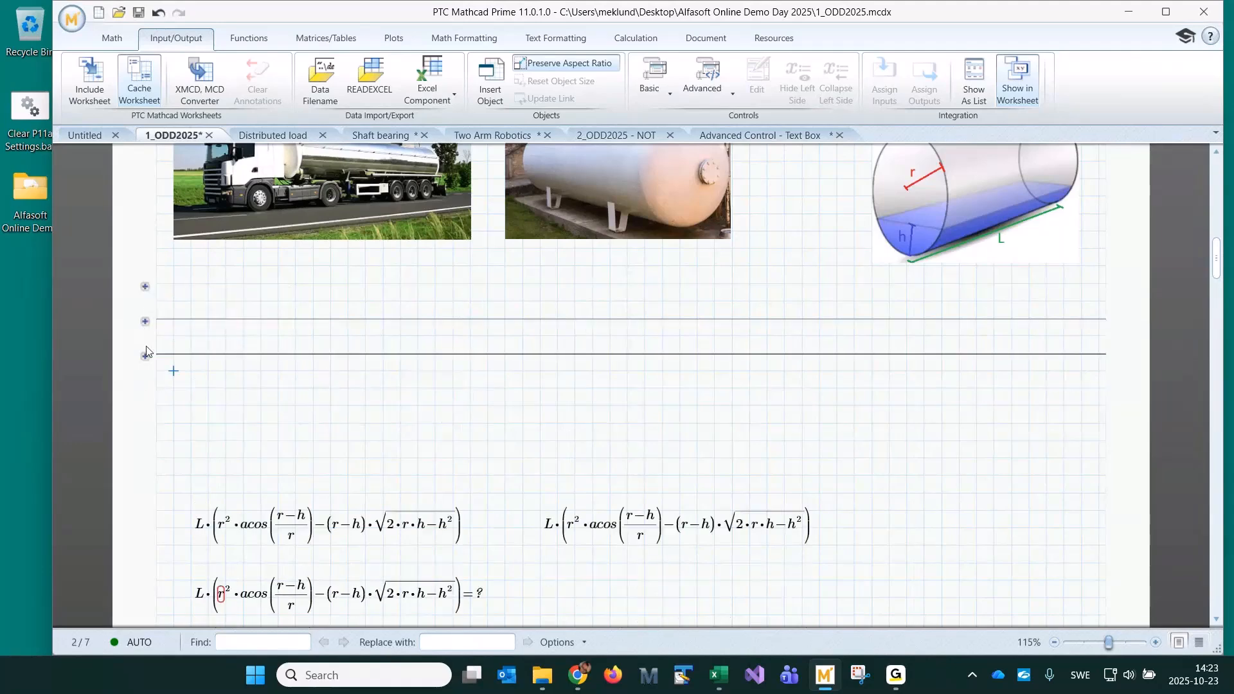
right_click(146, 322)
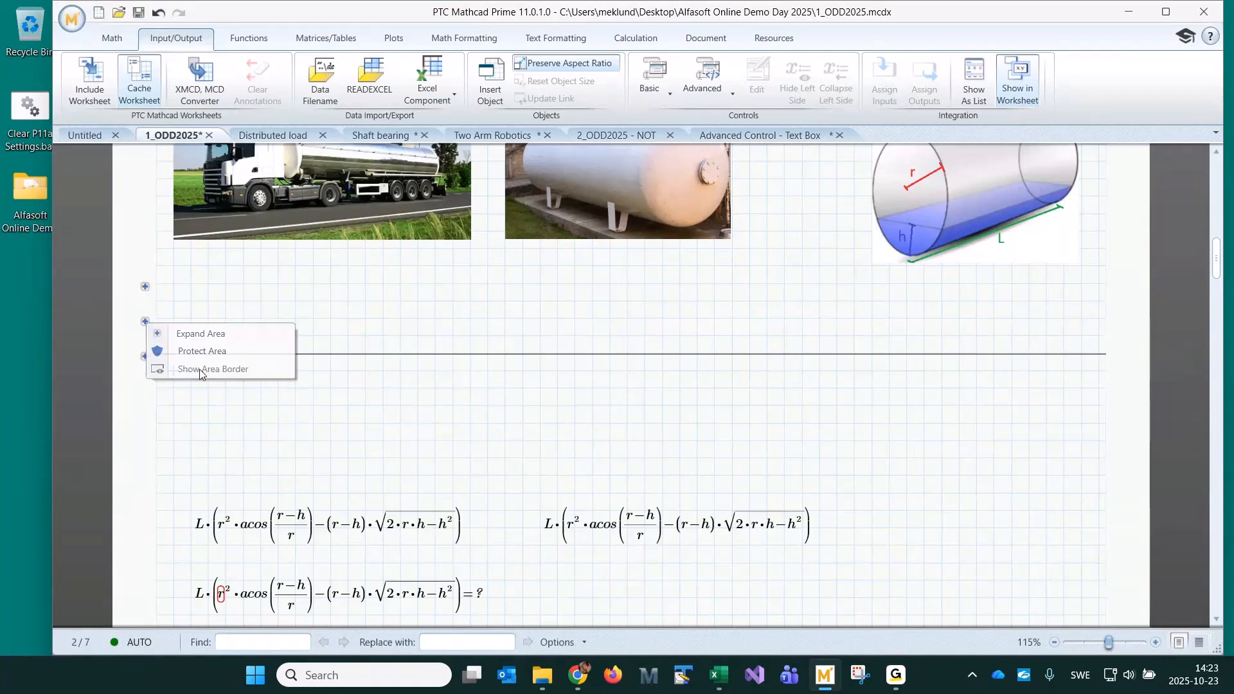
key(Escape)
right_click(145, 356)
click(197, 406)
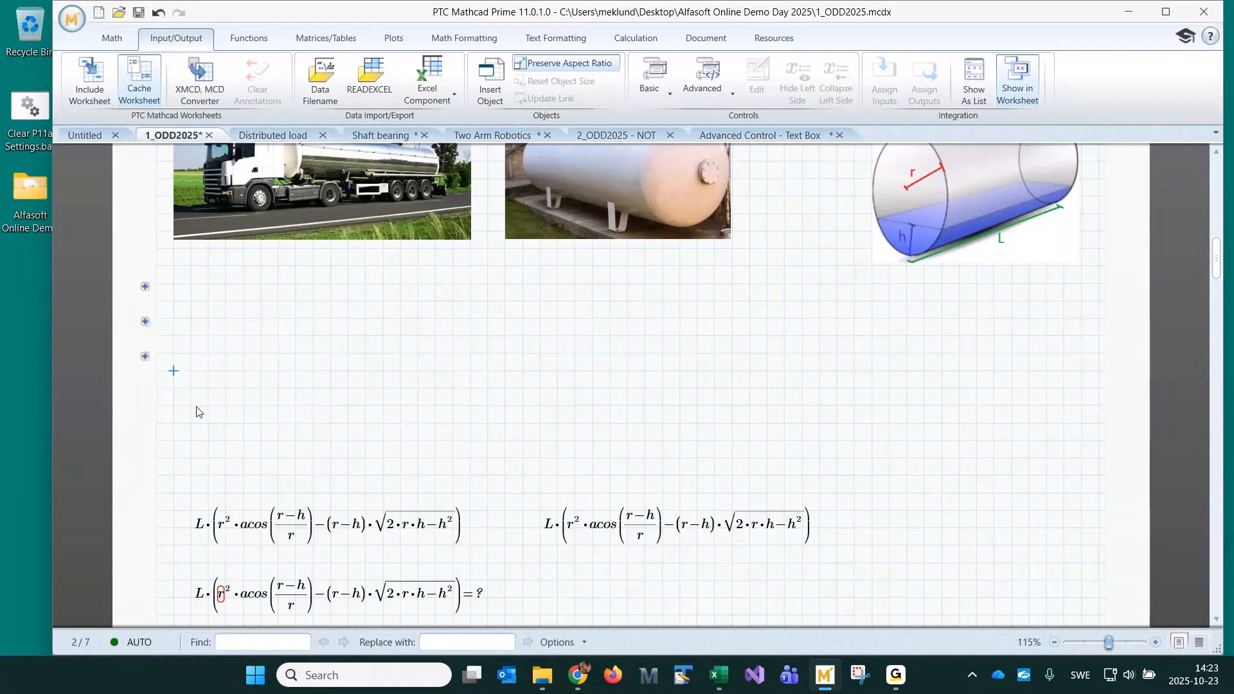
click(487, 439)
Look through the worksheet and the agenda's list of basic features, and follow the link Basic Mathcad features in detail
scroll(360, 424, up, 5)
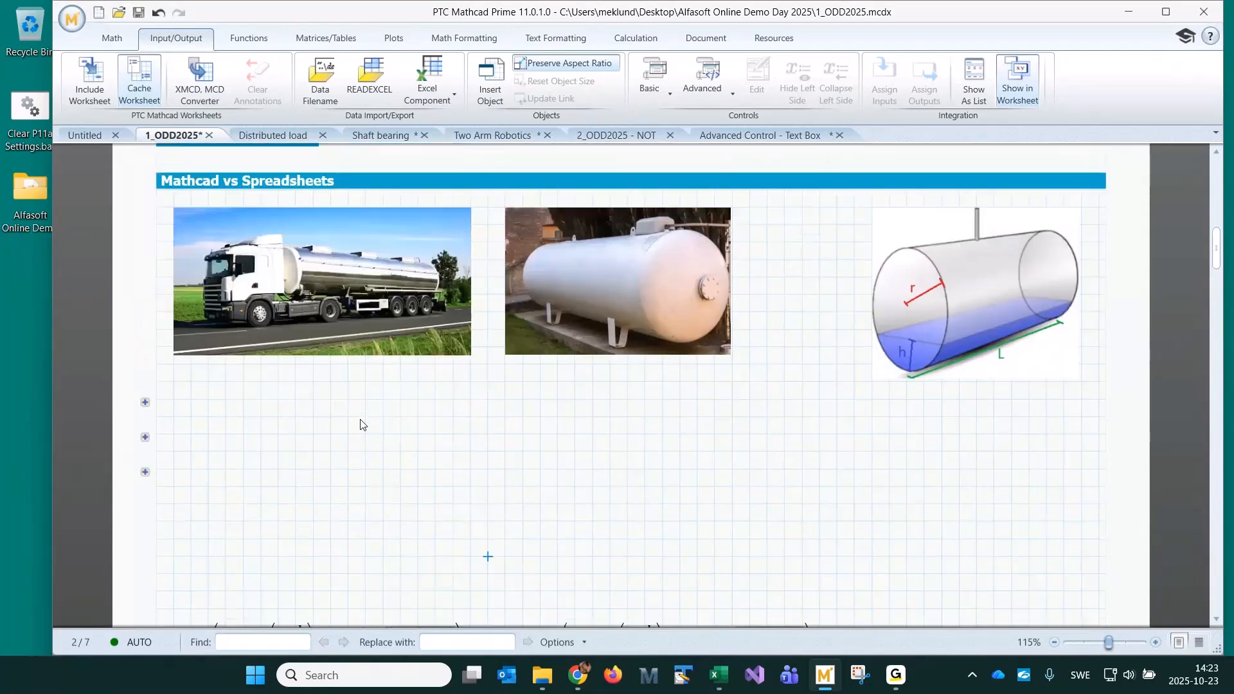
scroll(360, 424, down, 3)
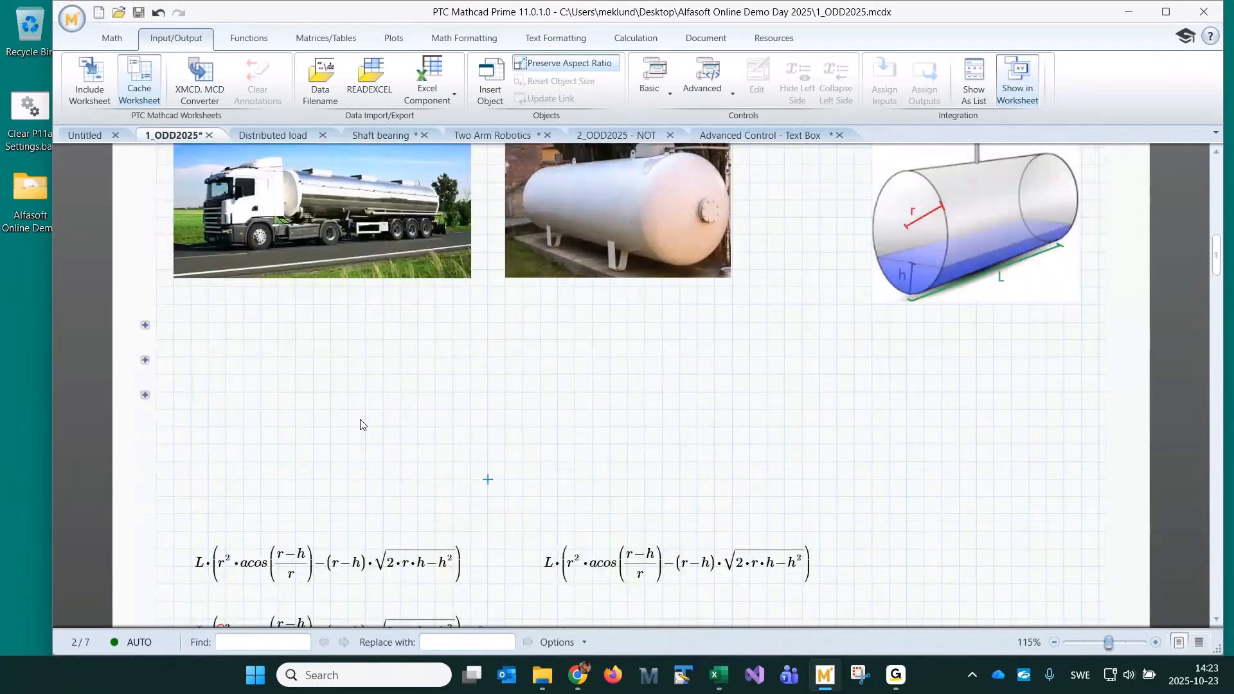
scroll(360, 424, down, 2)
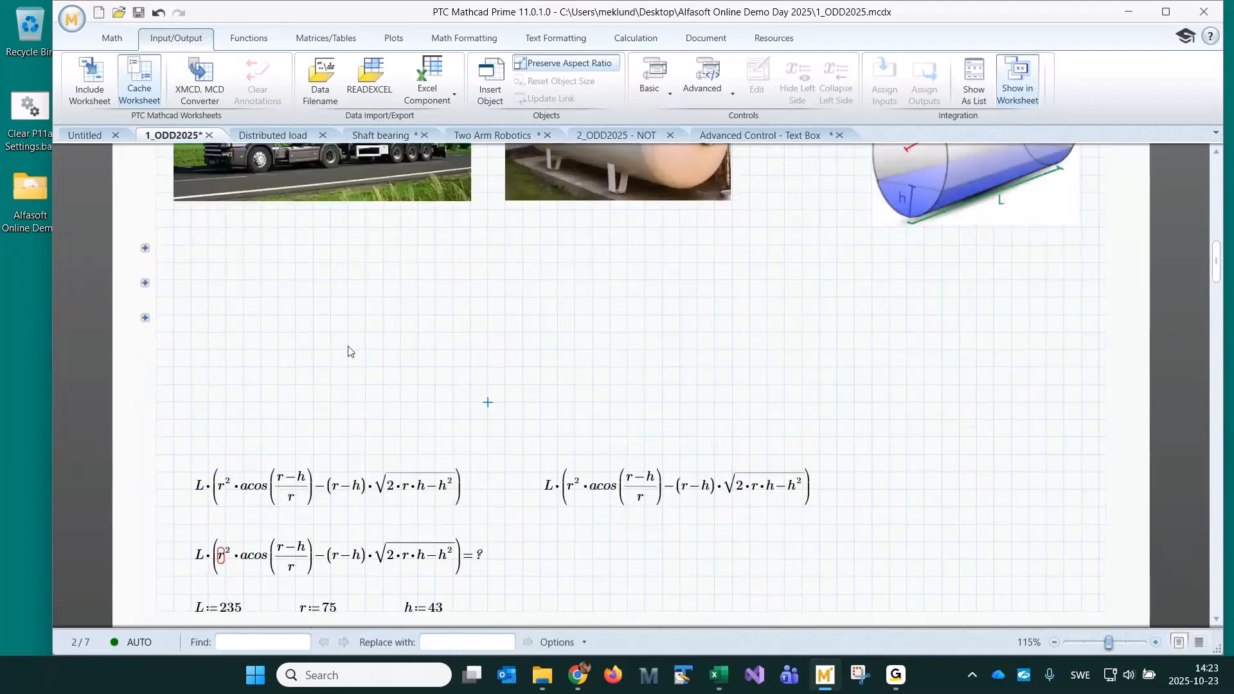
scroll(350, 349, down, 3)
scroll(348, 351, down, 7)
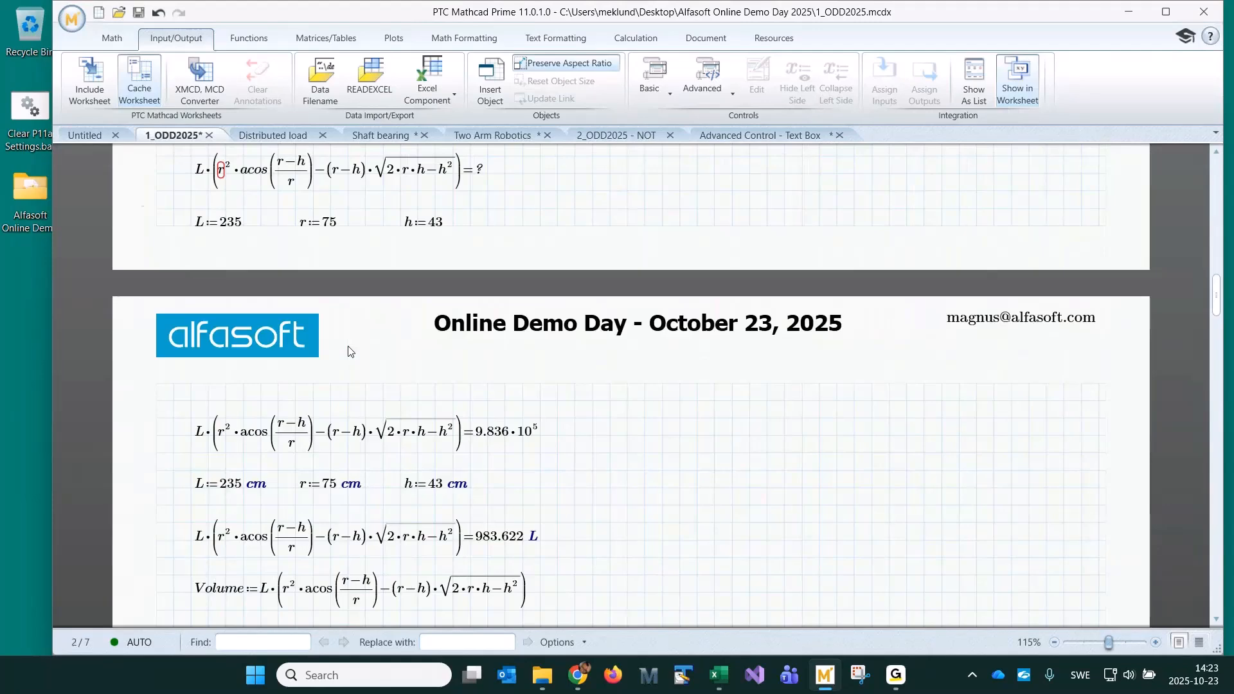
drag(1215, 297, 1202, 367)
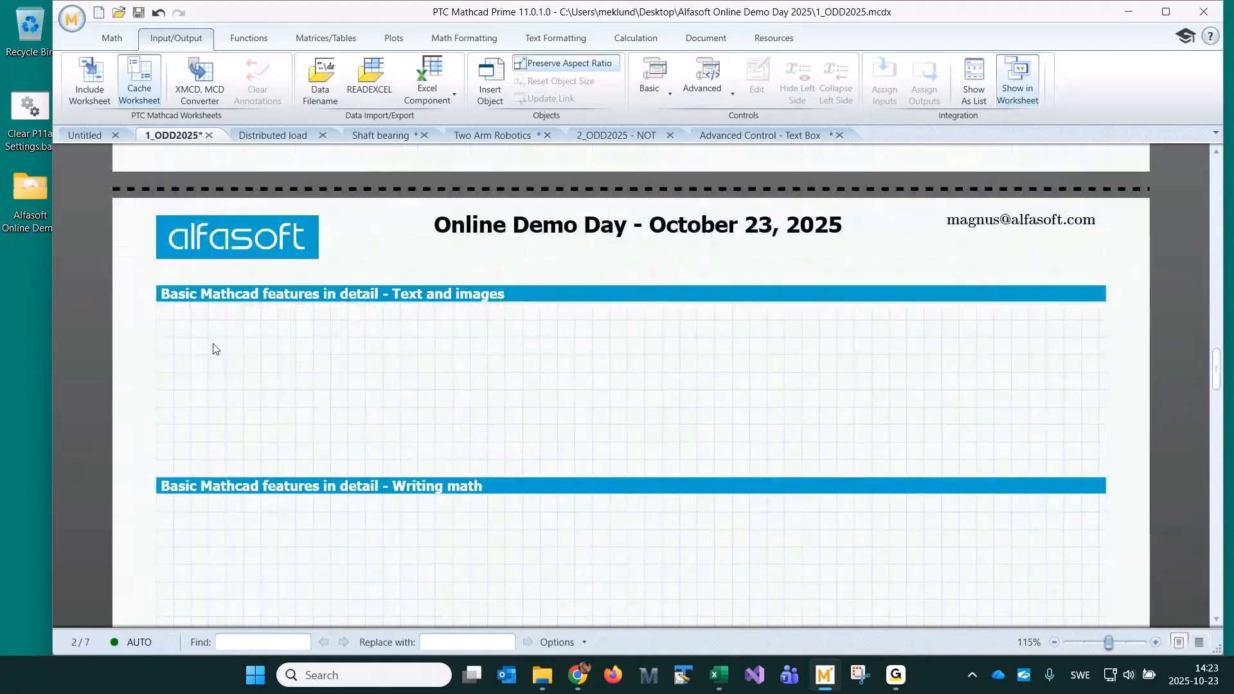
click(216, 349)
drag(1215, 377, 1194, 170)
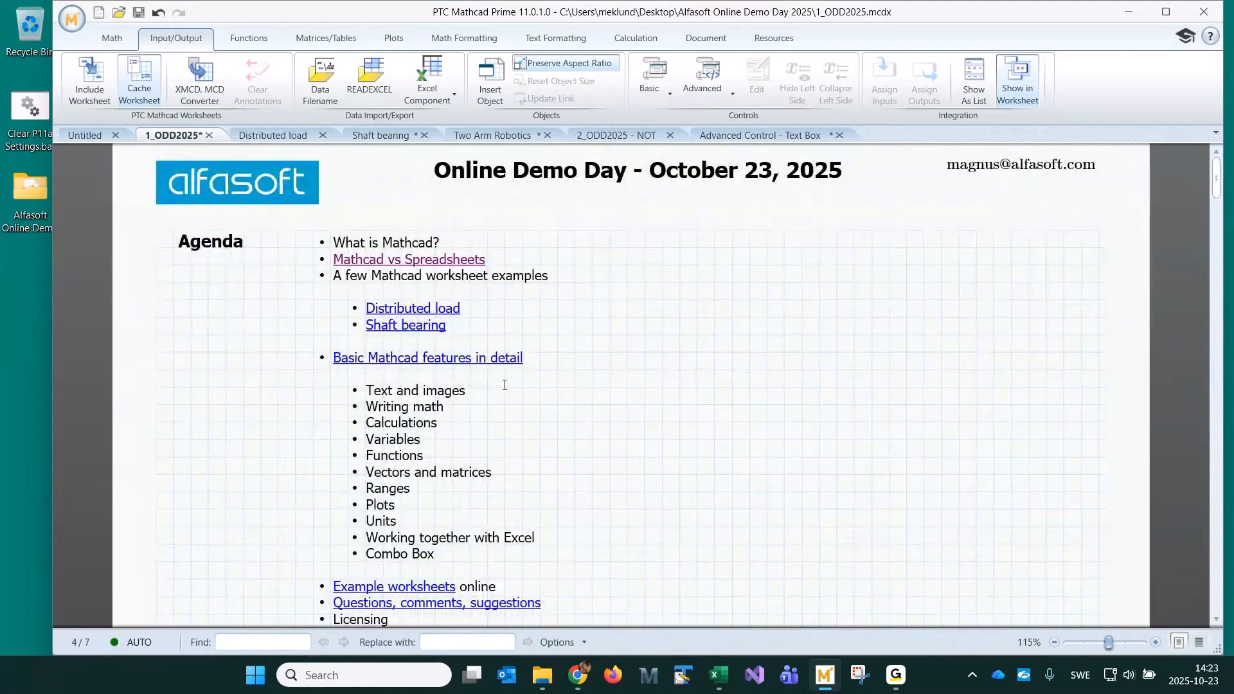
drag(366, 387, 424, 556)
click(680, 457)
click(460, 358)
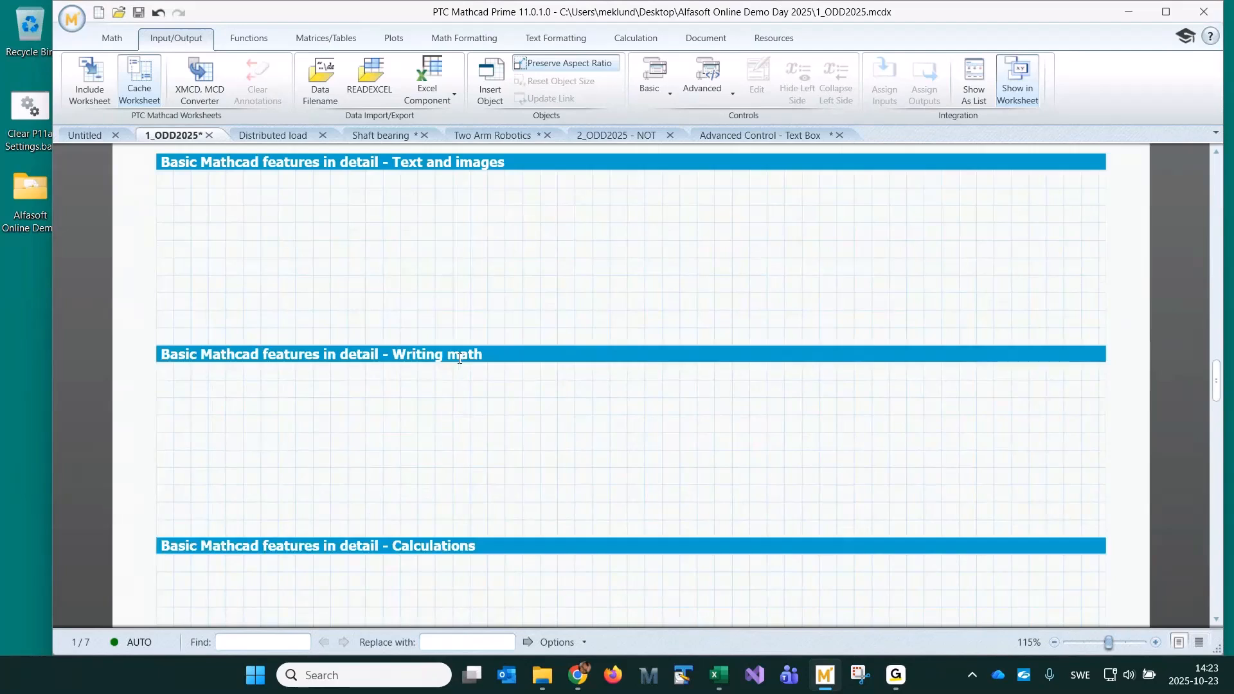
Insert a text box under the Text and images heading containing "This is a text."
click(194, 211)
click(209, 207)
key(ctrl+t)
text(Th)
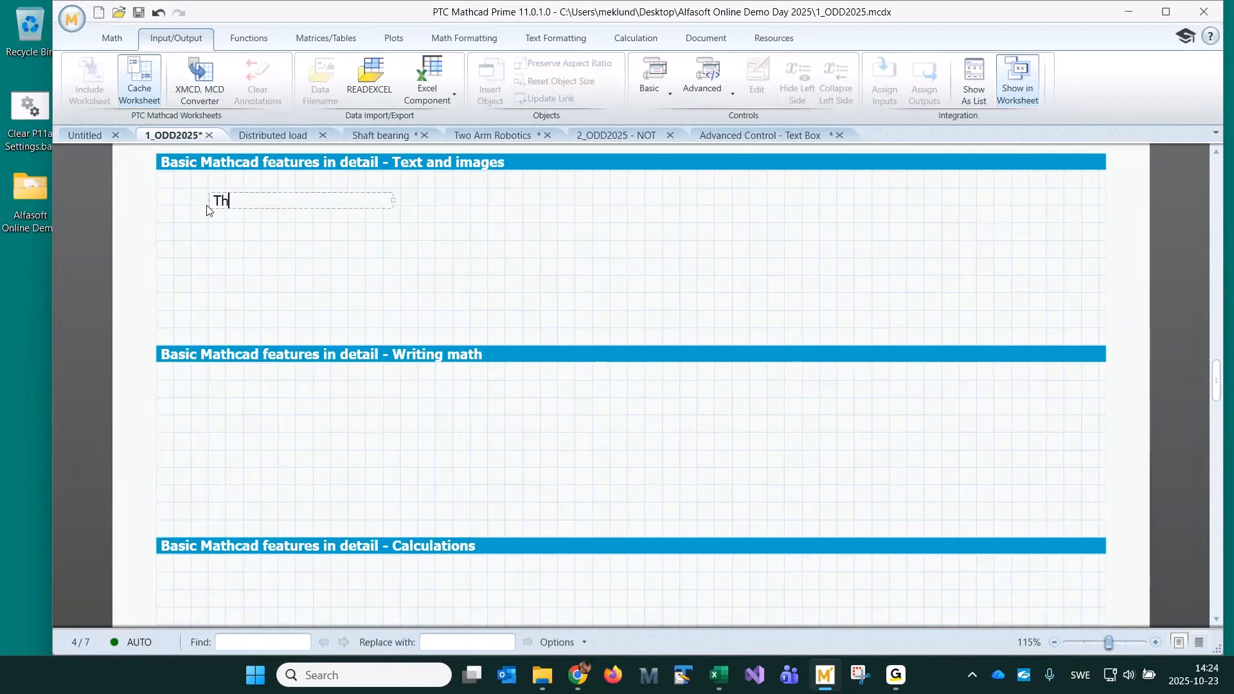
text(is is a text.)
Turn on spell check to proof the new text box
click(535, 40)
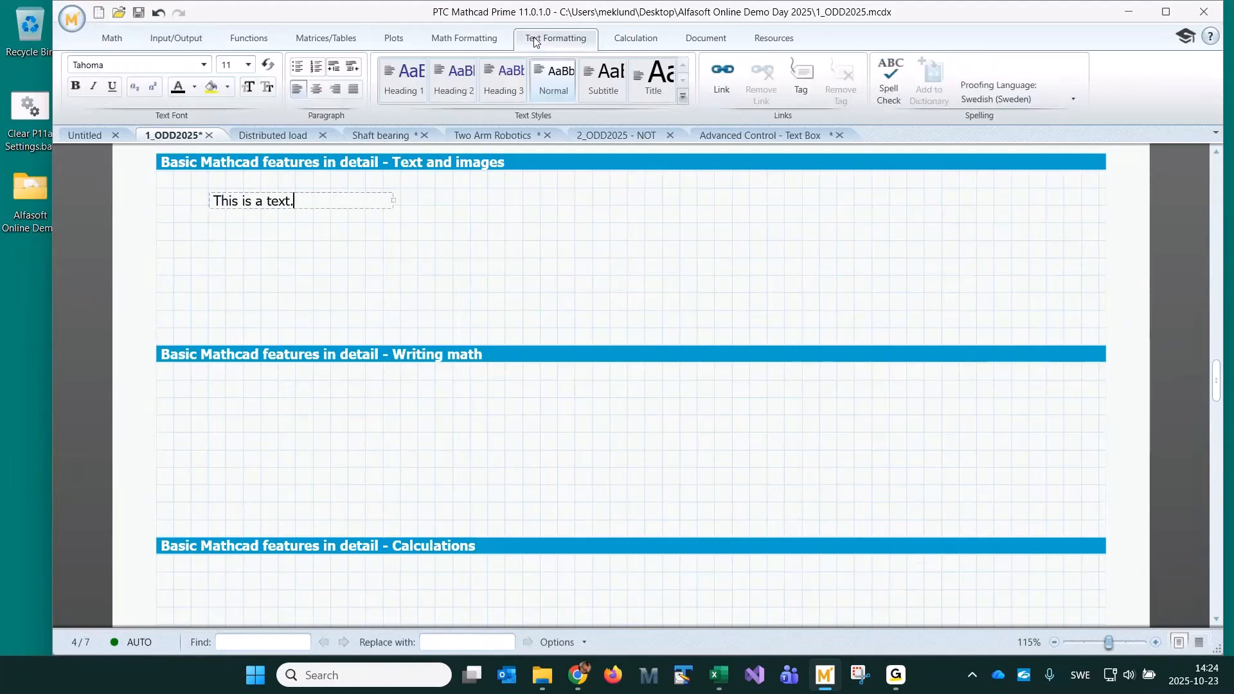
click(890, 83)
click(645, 240)
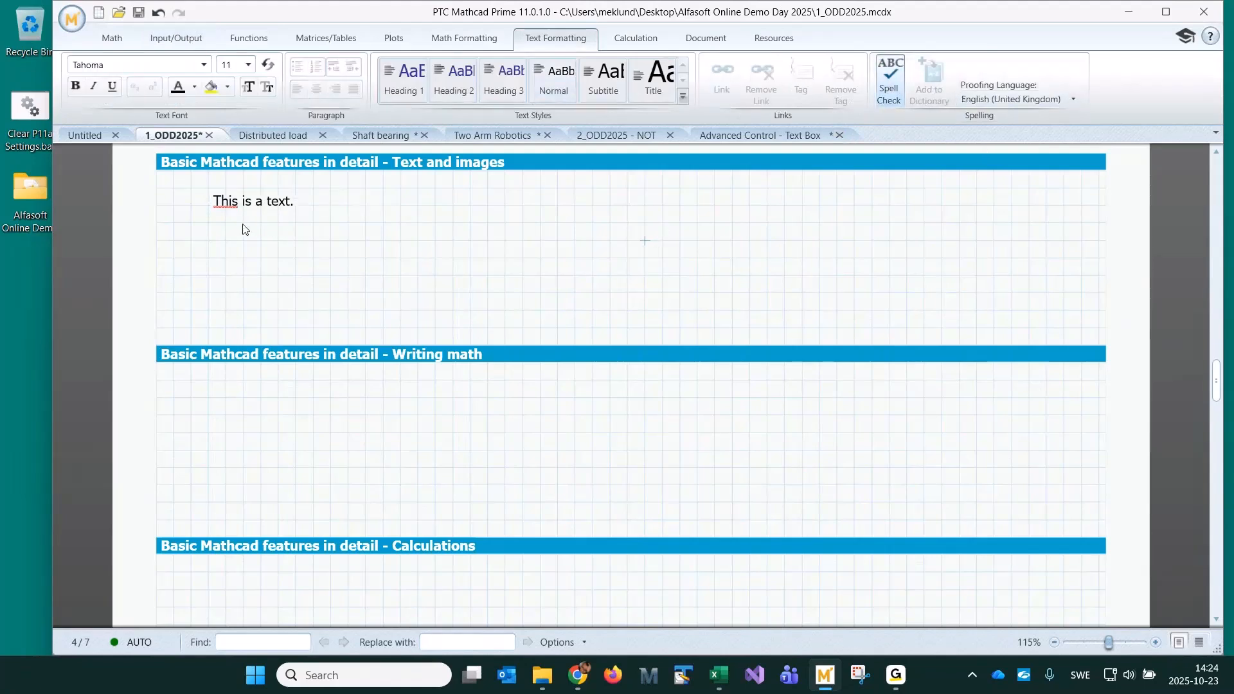
Set the text box's proofing language to English (United Kingdom) and turn off spell check
drag(323, 232, 273, 201)
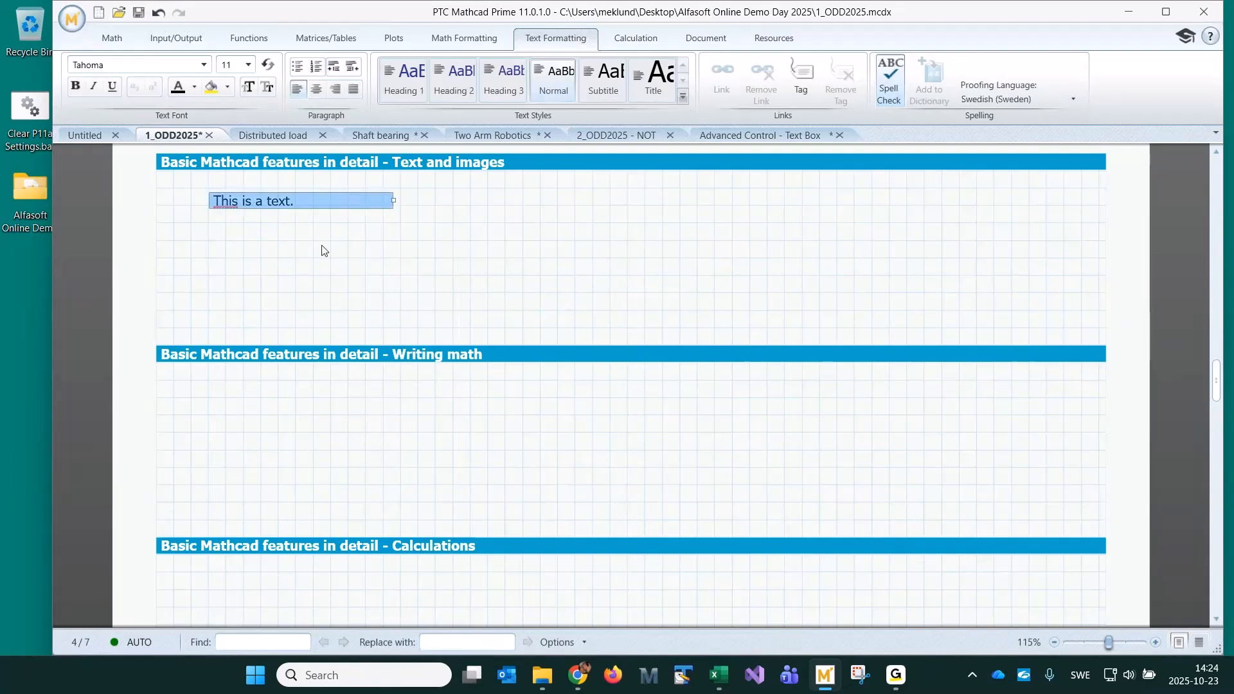
click(1054, 99)
click(1031, 118)
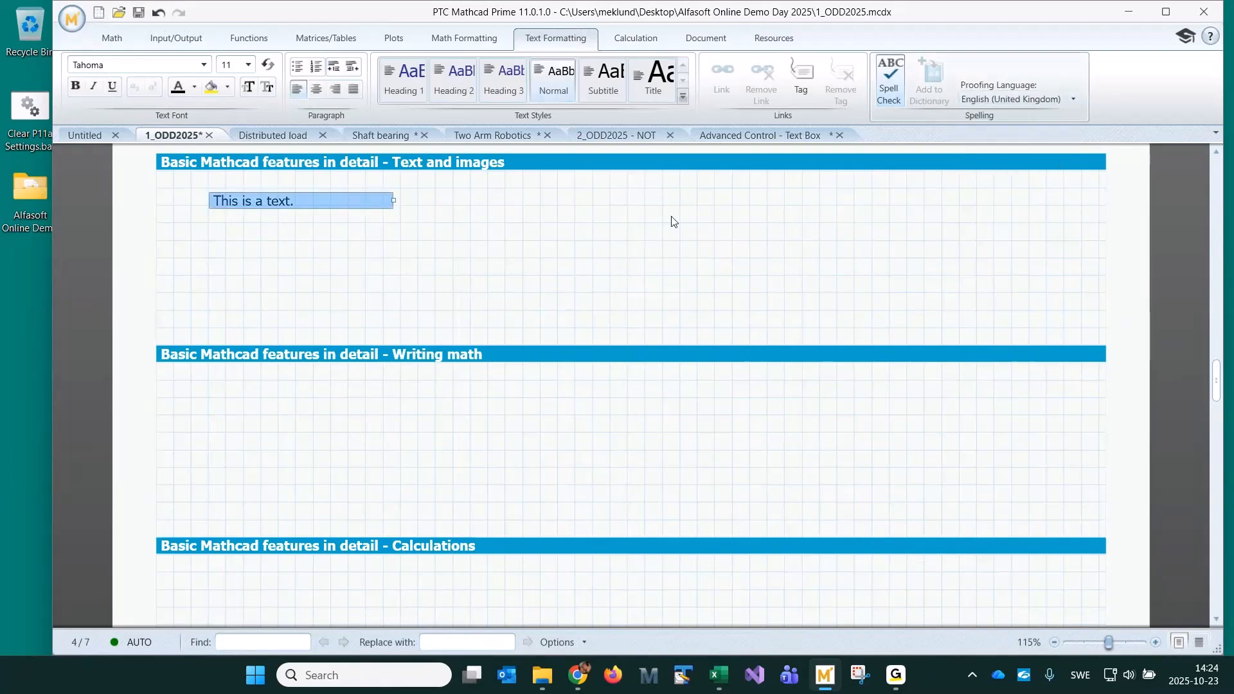
click(610, 241)
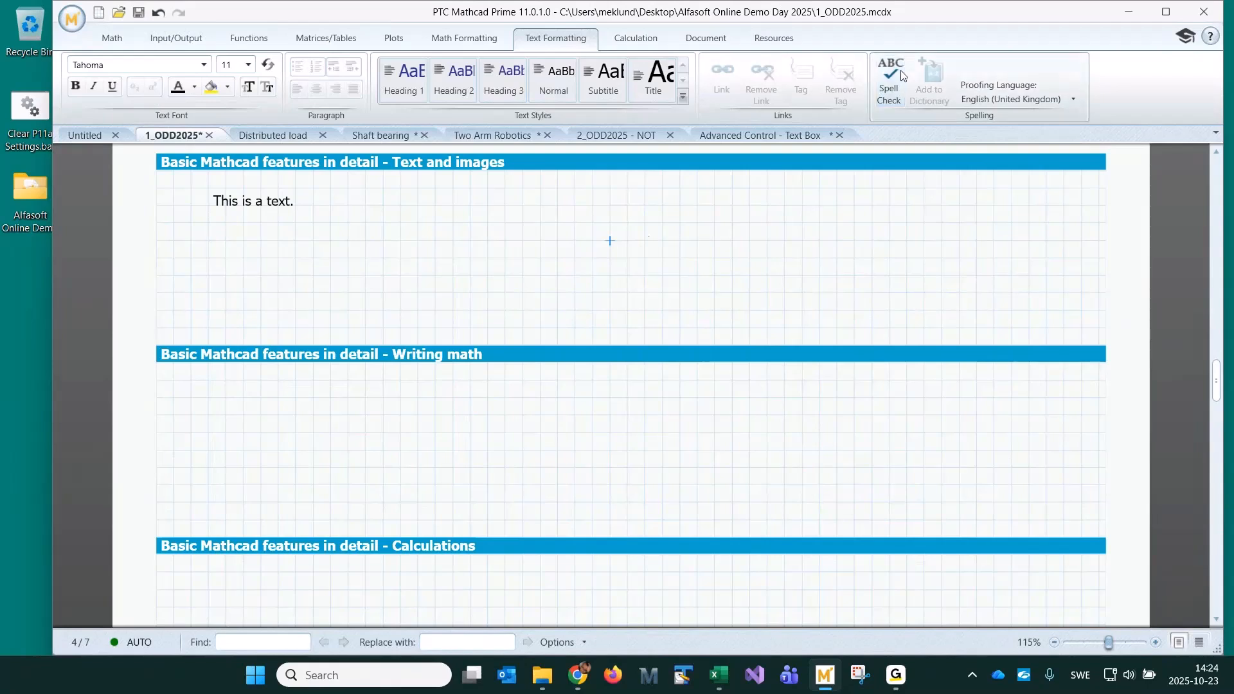
click(330, 240)
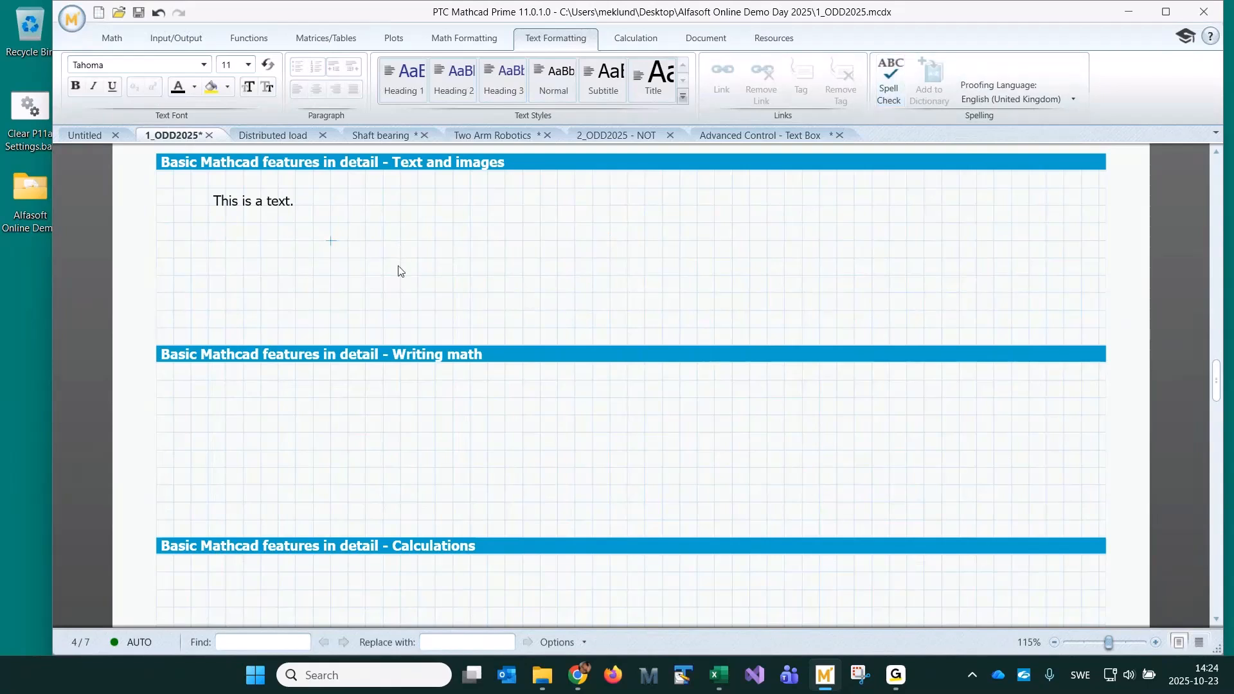
Move the text box down one grid row and two columns toward the page's left margin
click(275, 201)
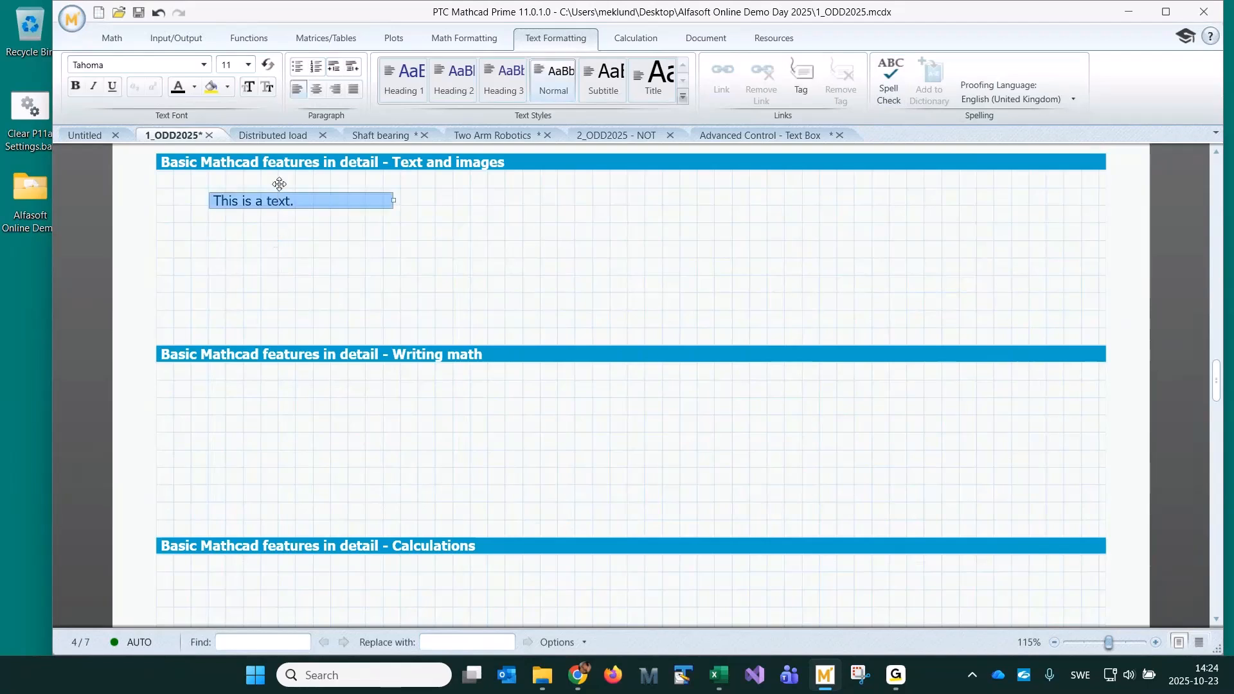
drag(277, 193, 241, 210)
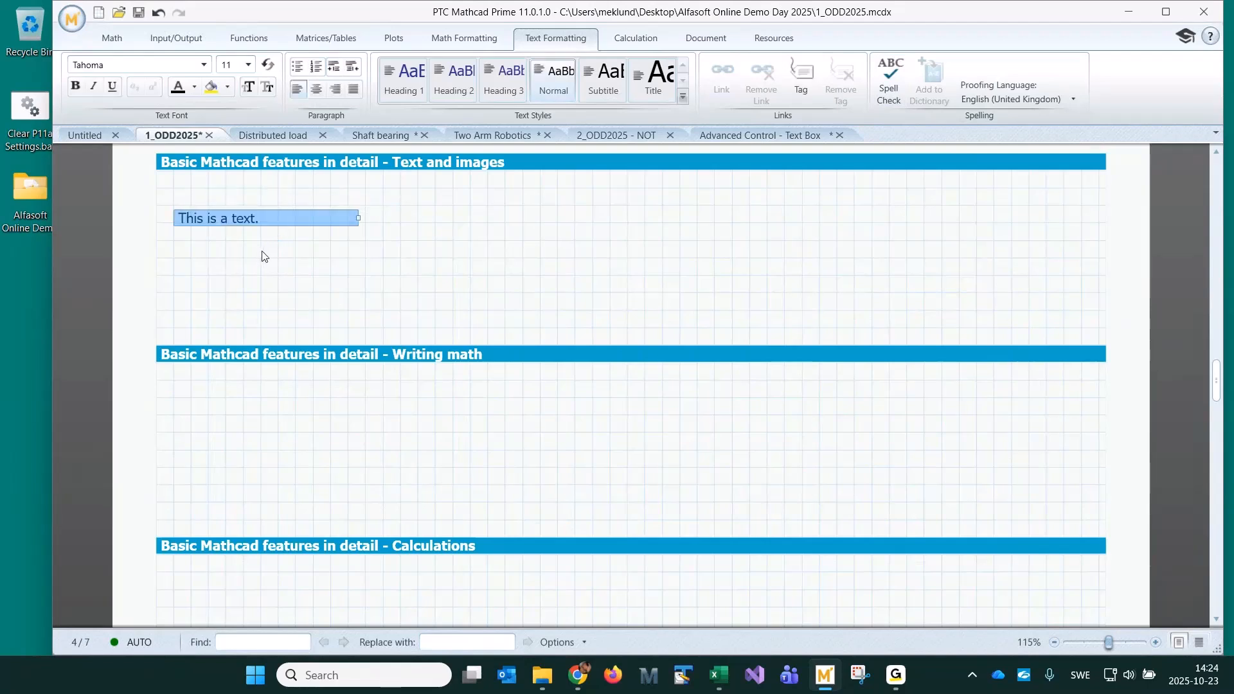
click(443, 233)
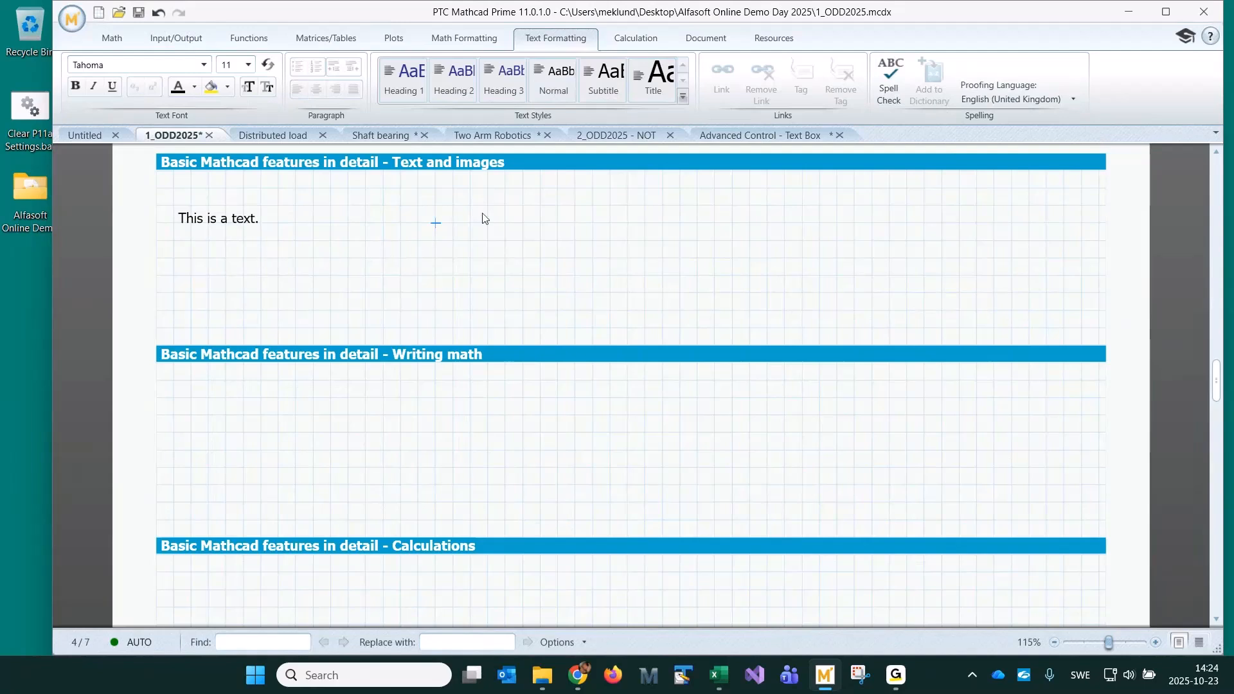
Insert the image a_picture.png from the Images folder beside the text box
click(371, 234)
click(111, 37)
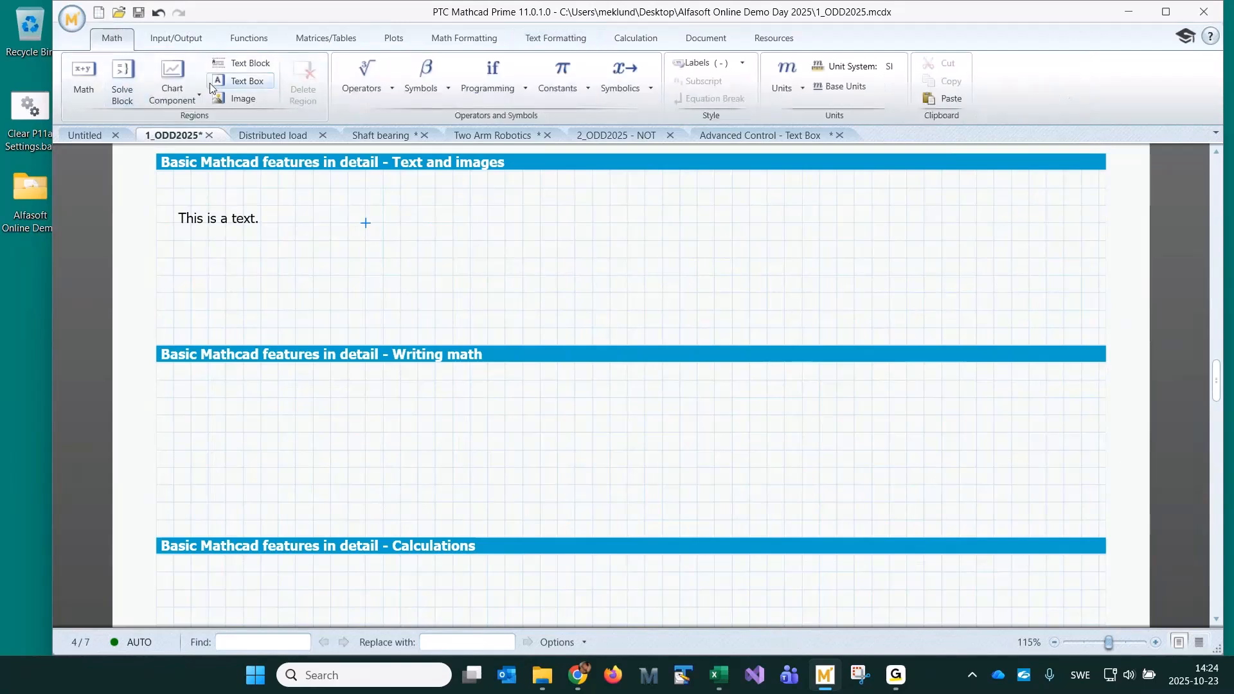
click(237, 99)
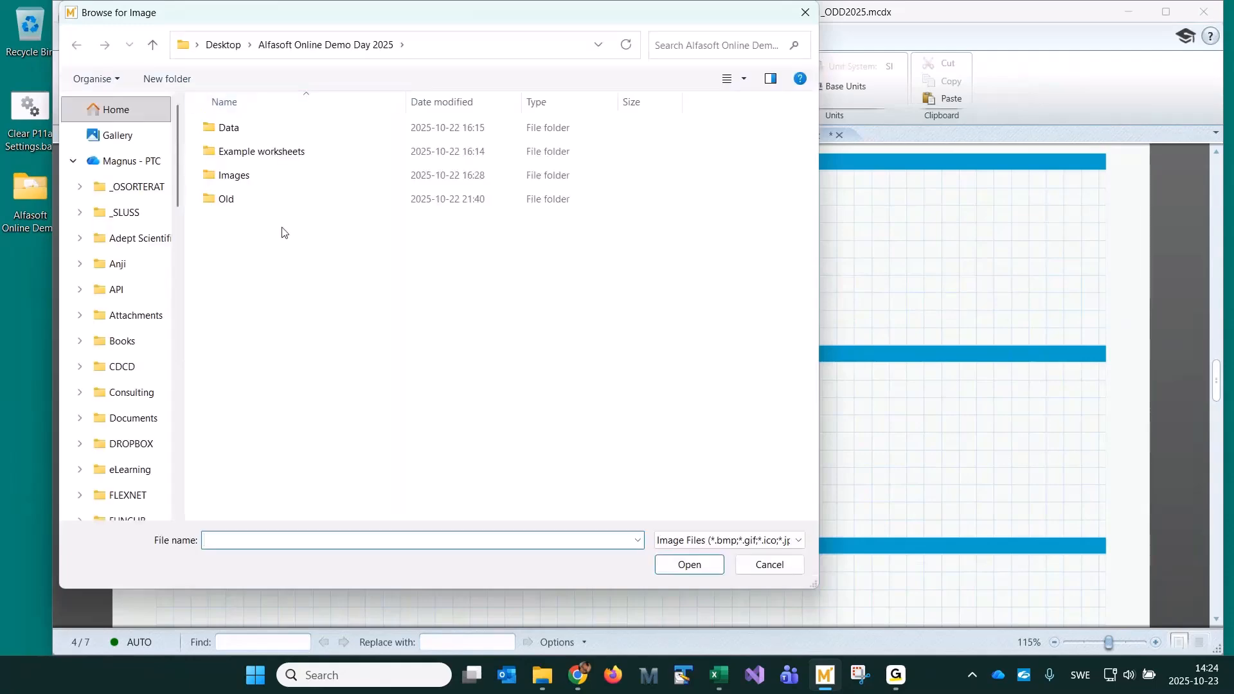
double_click(247, 178)
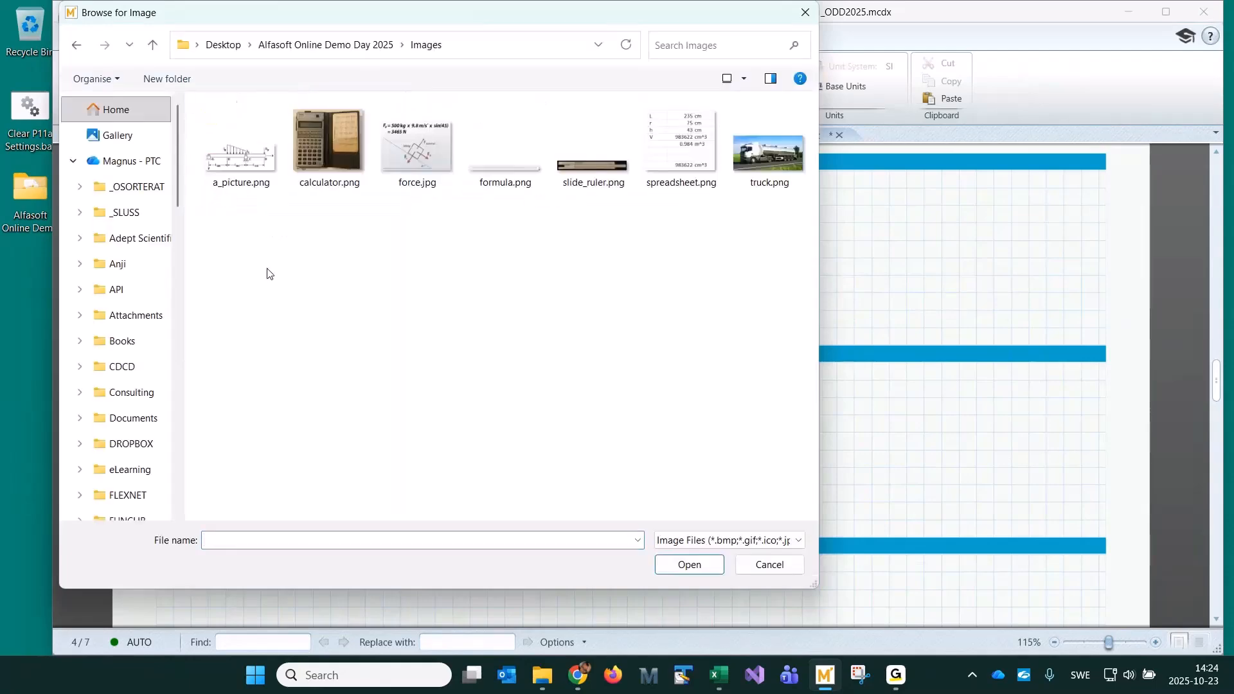
double_click(239, 174)
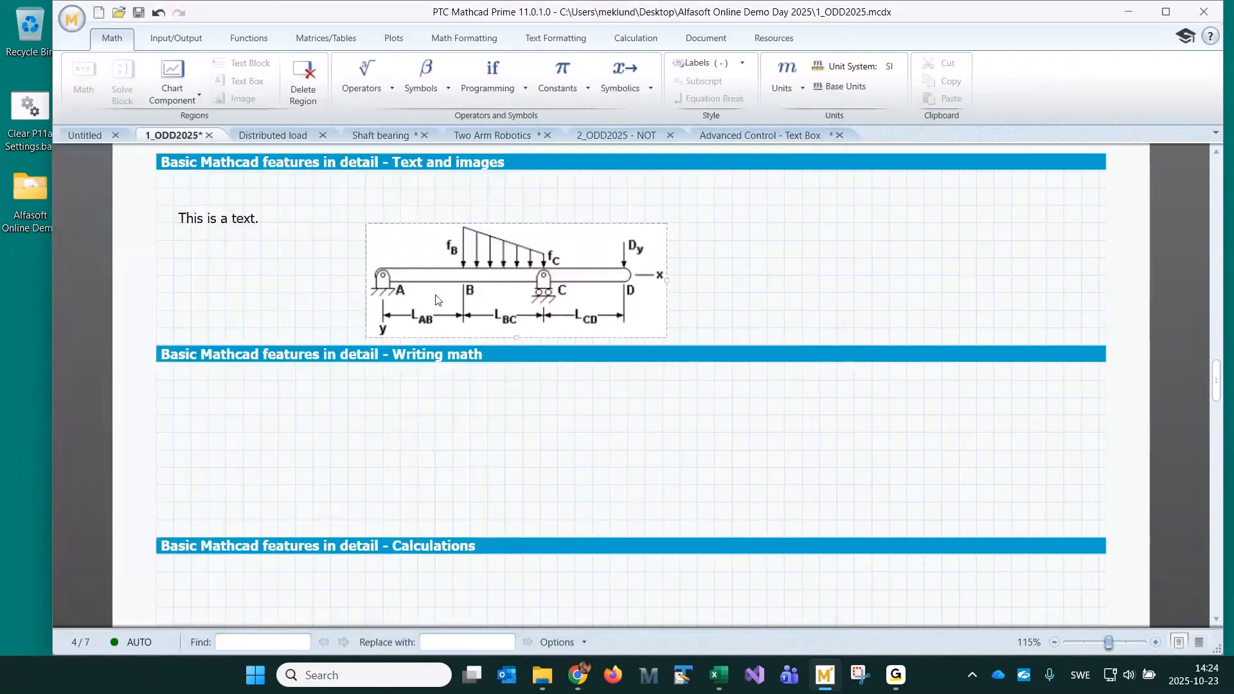
Move the beam image up next to the text box and shrink it to about two thirds of its size
click(512, 220)
drag(513, 221, 425, 185)
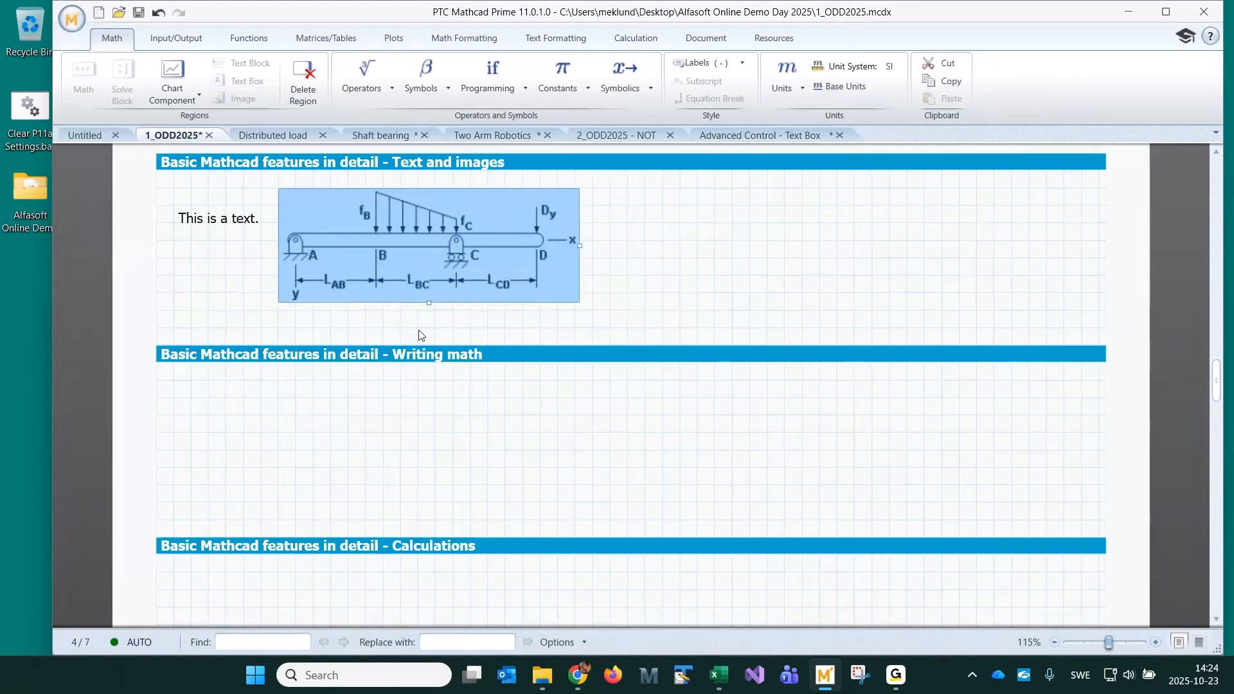
drag(430, 304, 429, 267)
click(497, 261)
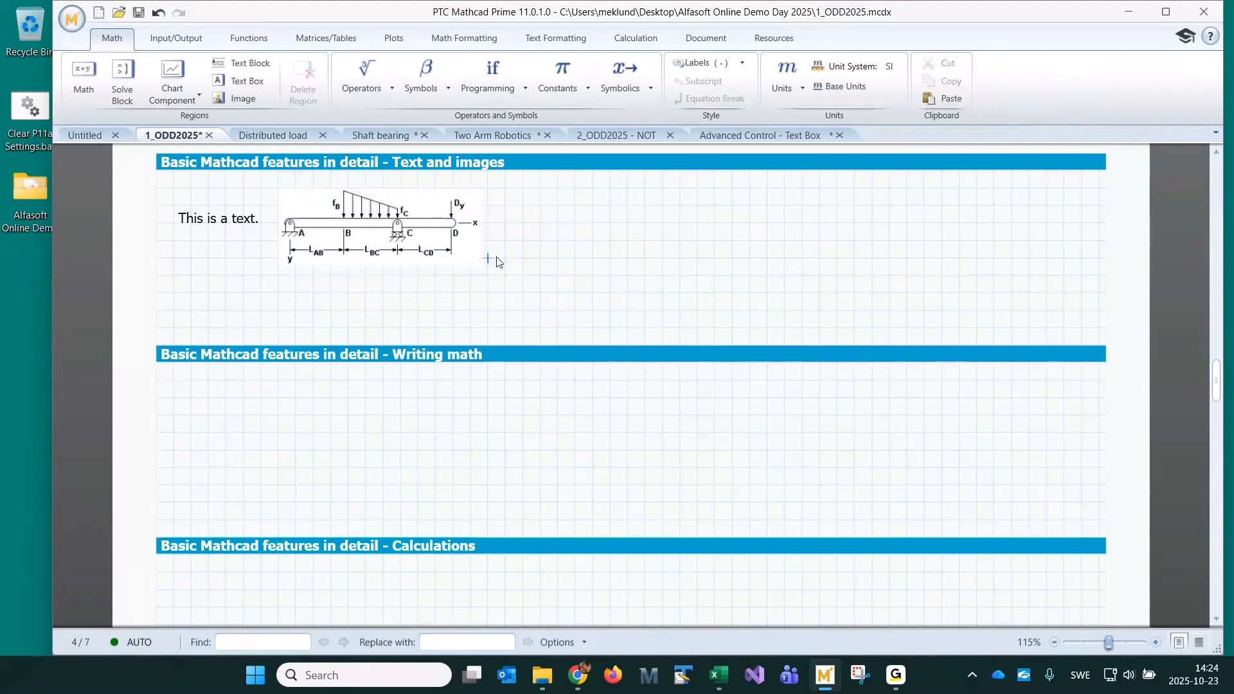
click(532, 194)
Under the Writing math heading, write 1+2 over 3, multiply the fraction by 4 and add 5
scroll(527, 209, down, 3)
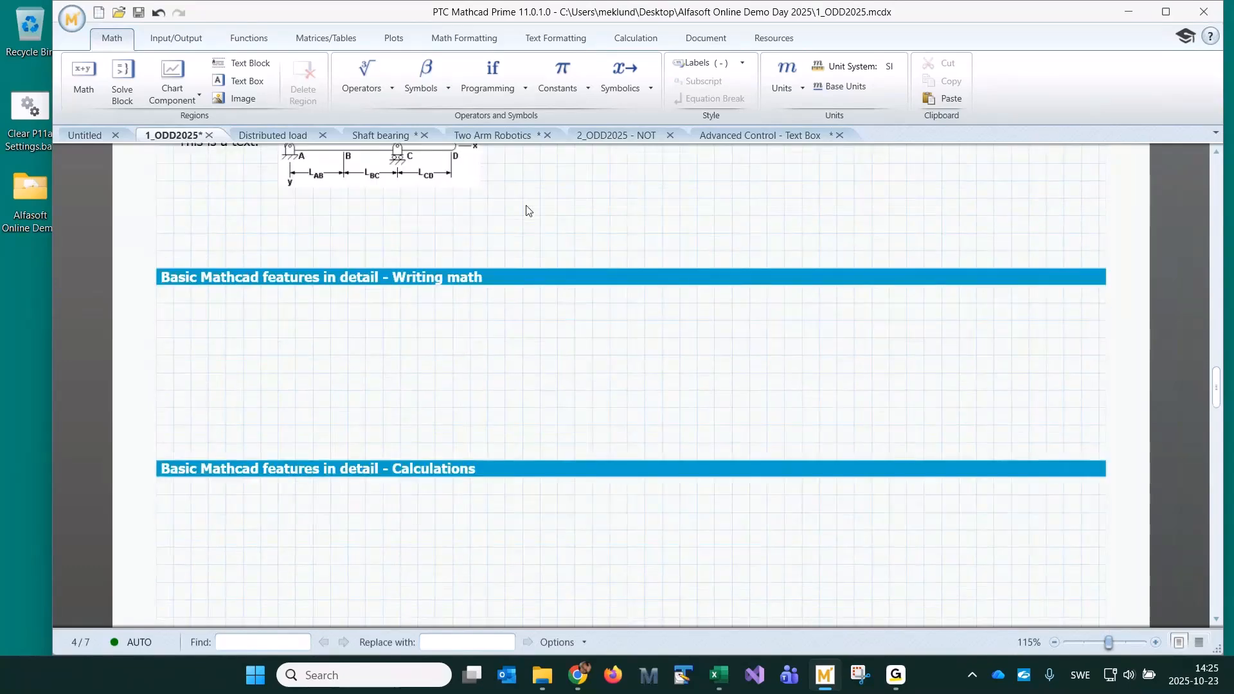
scroll(527, 210, down, 3)
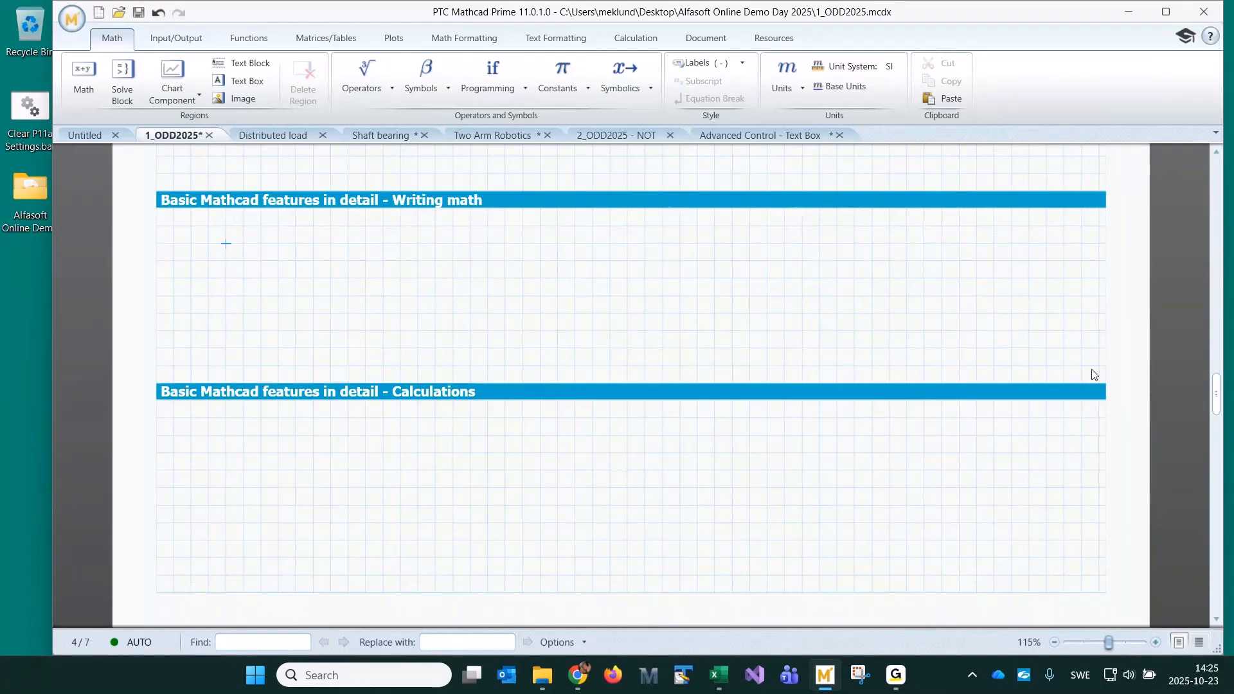
text(1)
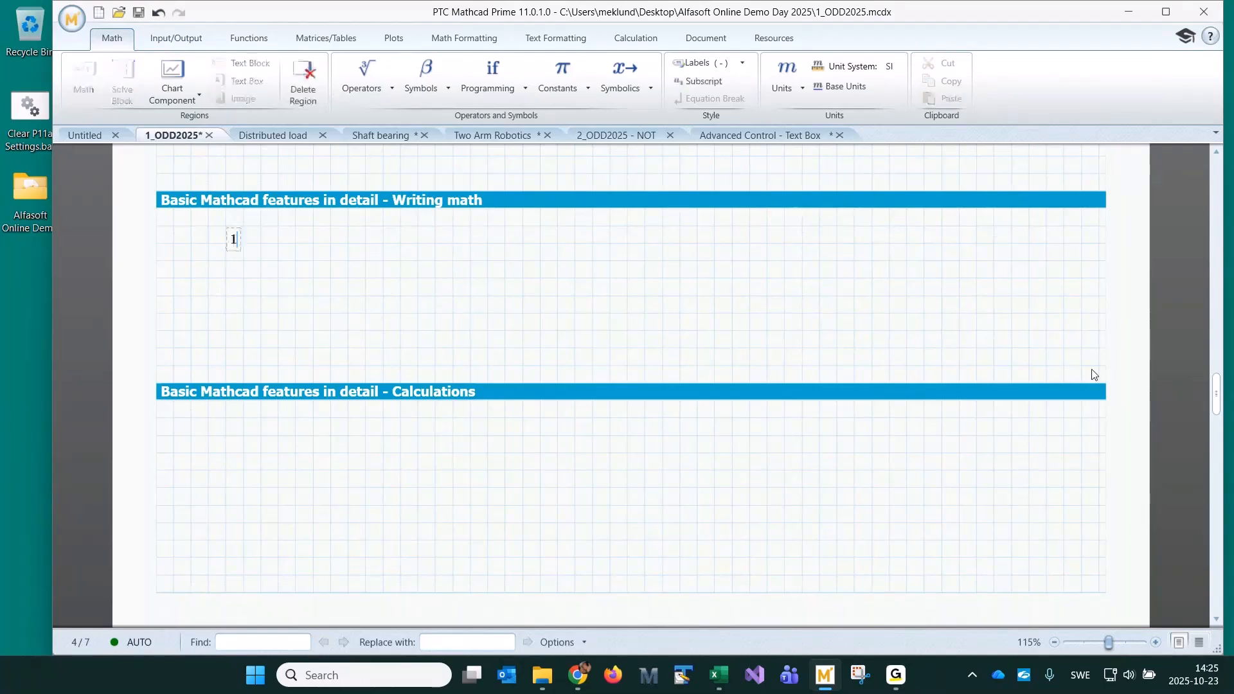
text(+2)
text(/3)
key(space)
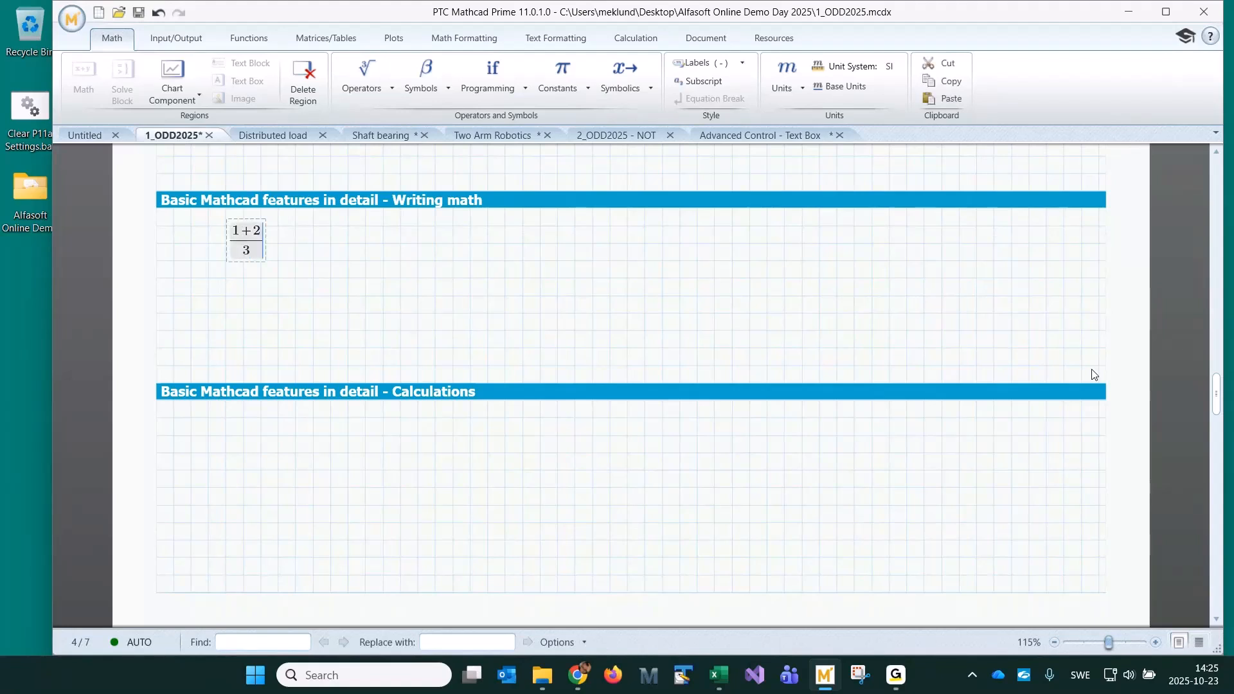
text(*4)
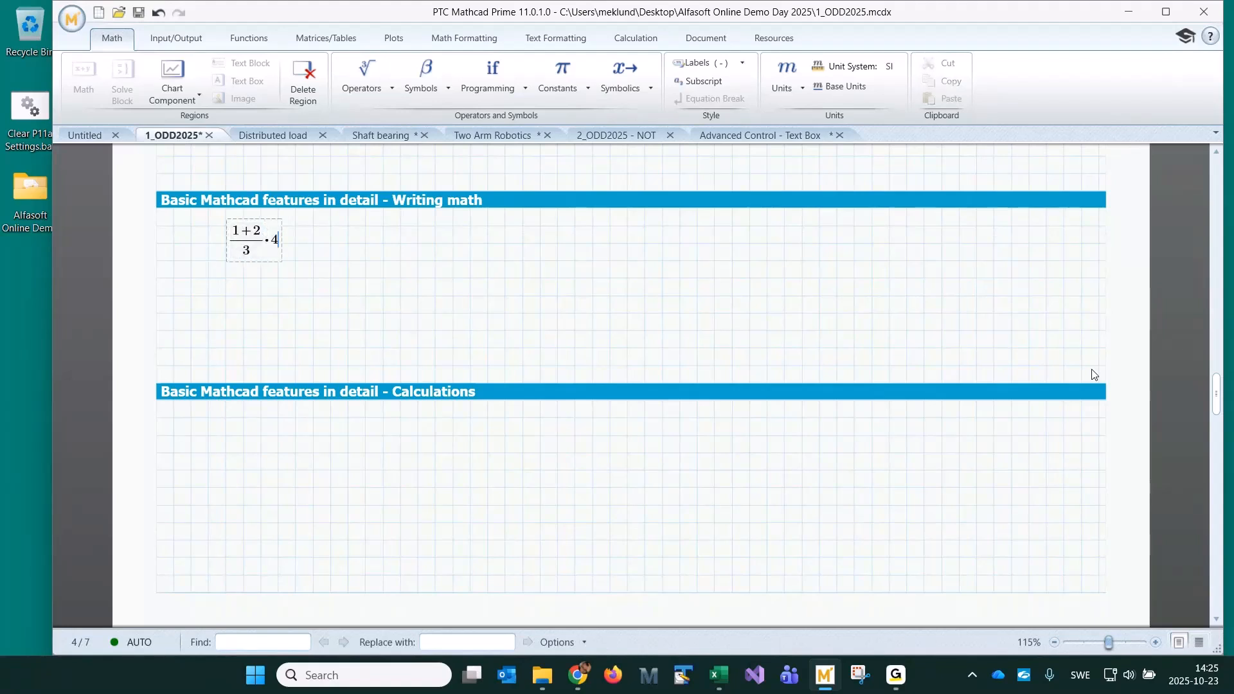
text(+5)
key(space)
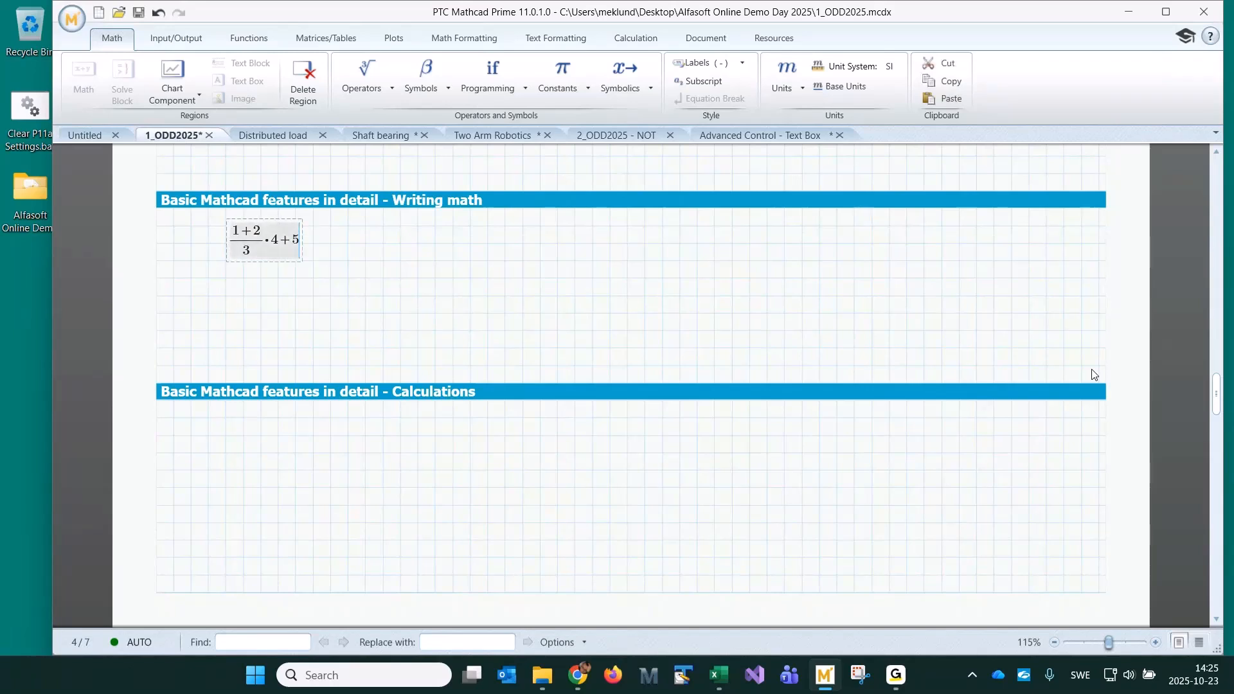
Enclose the whole expression in parentheses, multiply it by 6, subtract 7, divide everything by 8 and evaluate it
text((*6)
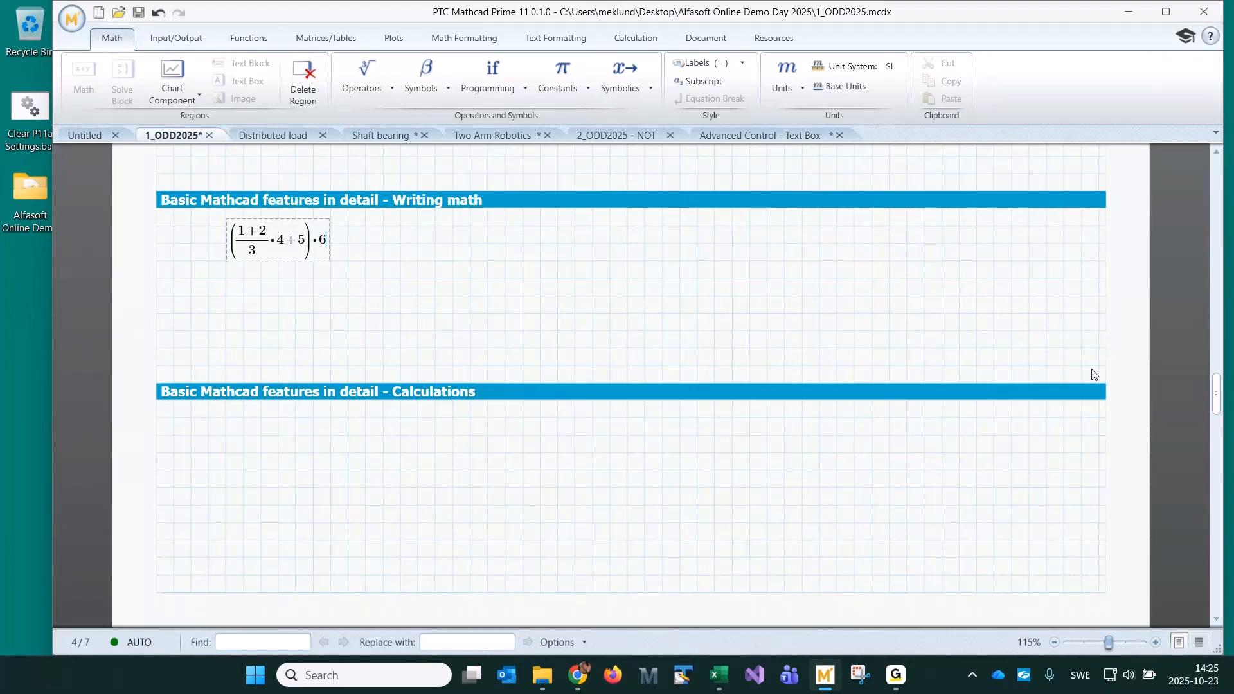
text(-7)
text(/)
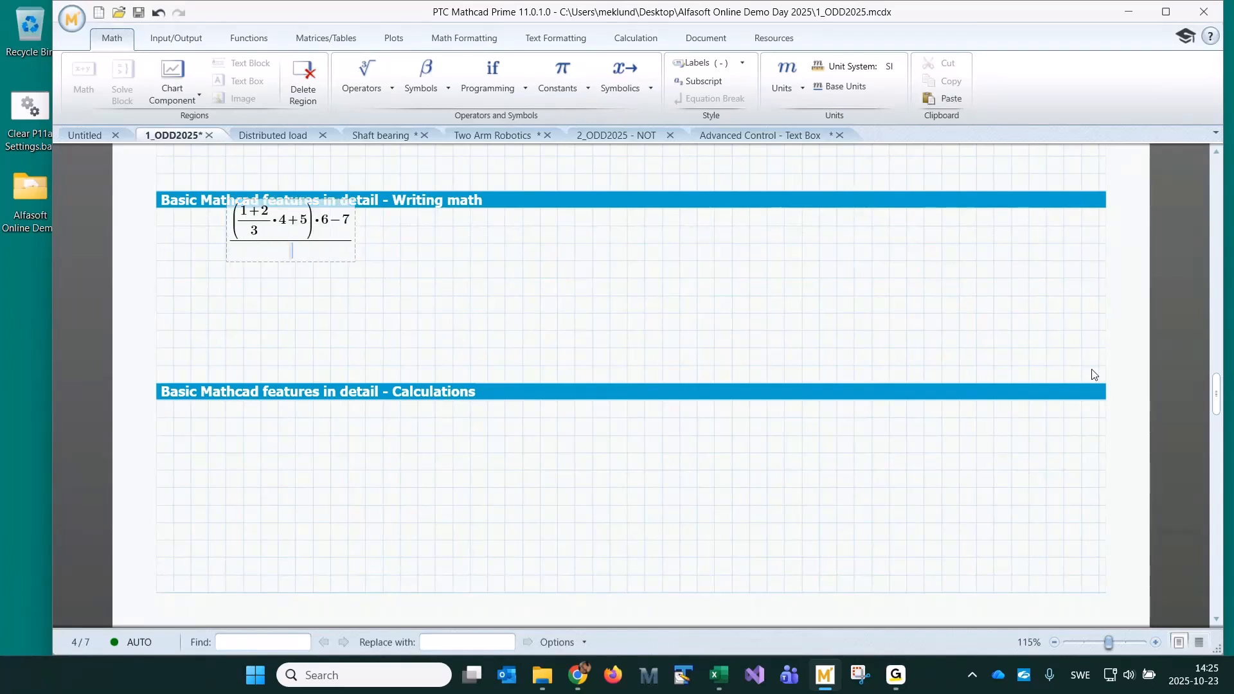
text(8=5.875)
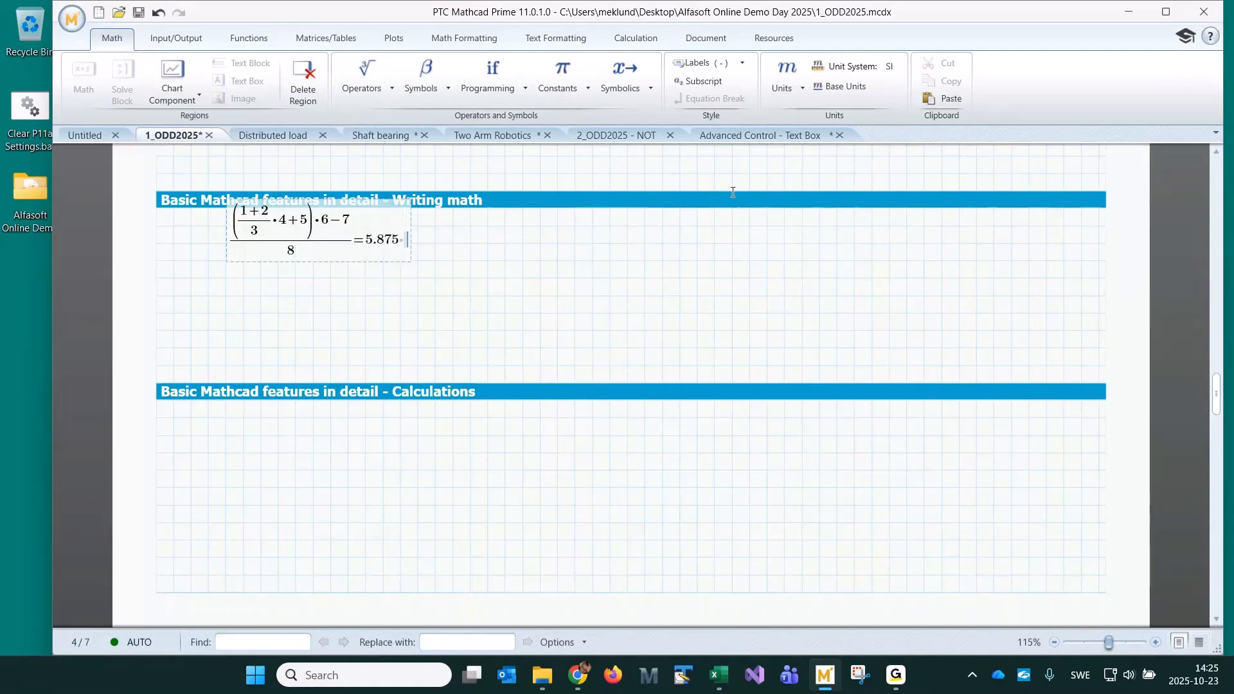
Move the evaluated expression clear of the Writing math heading and change the plus before the 5 to a minus
drag(318, 267, 352, 302)
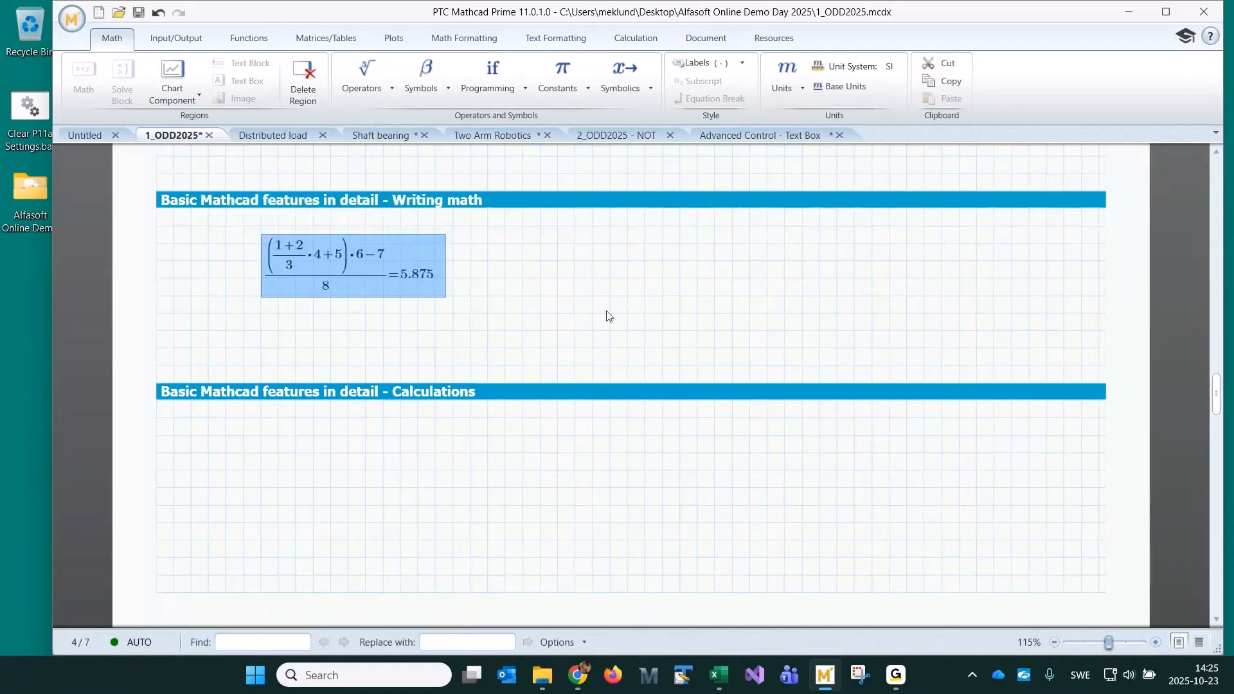
click(609, 314)
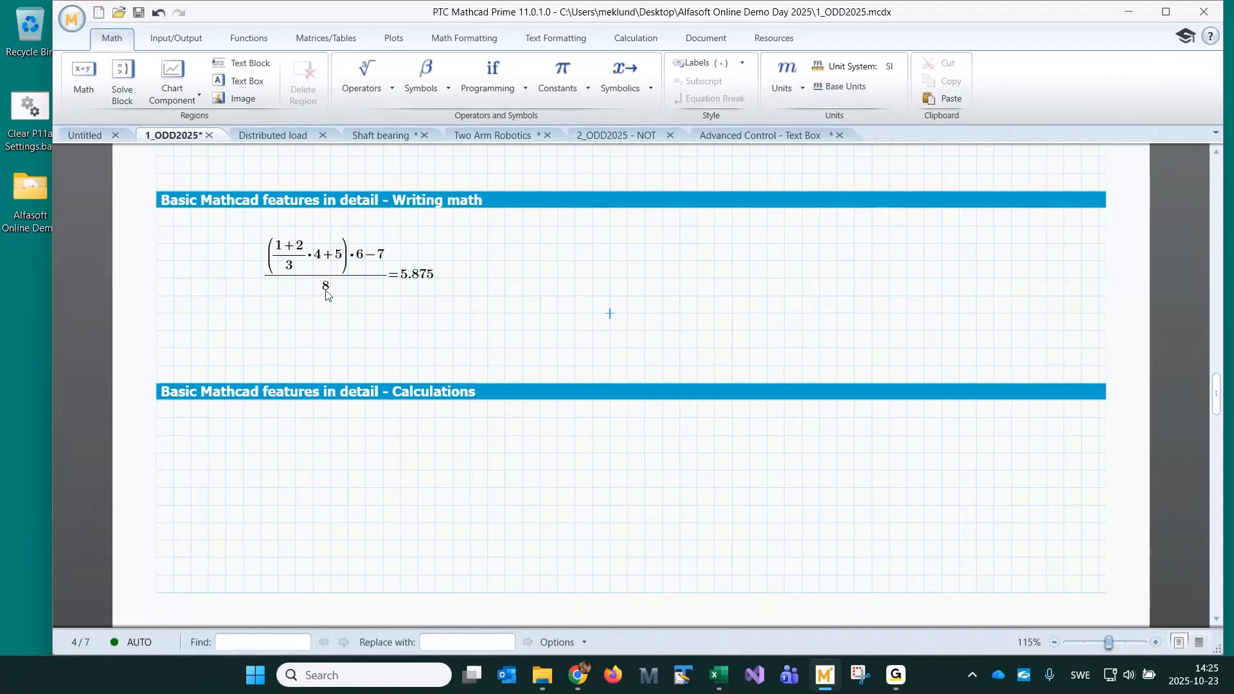
click(329, 260)
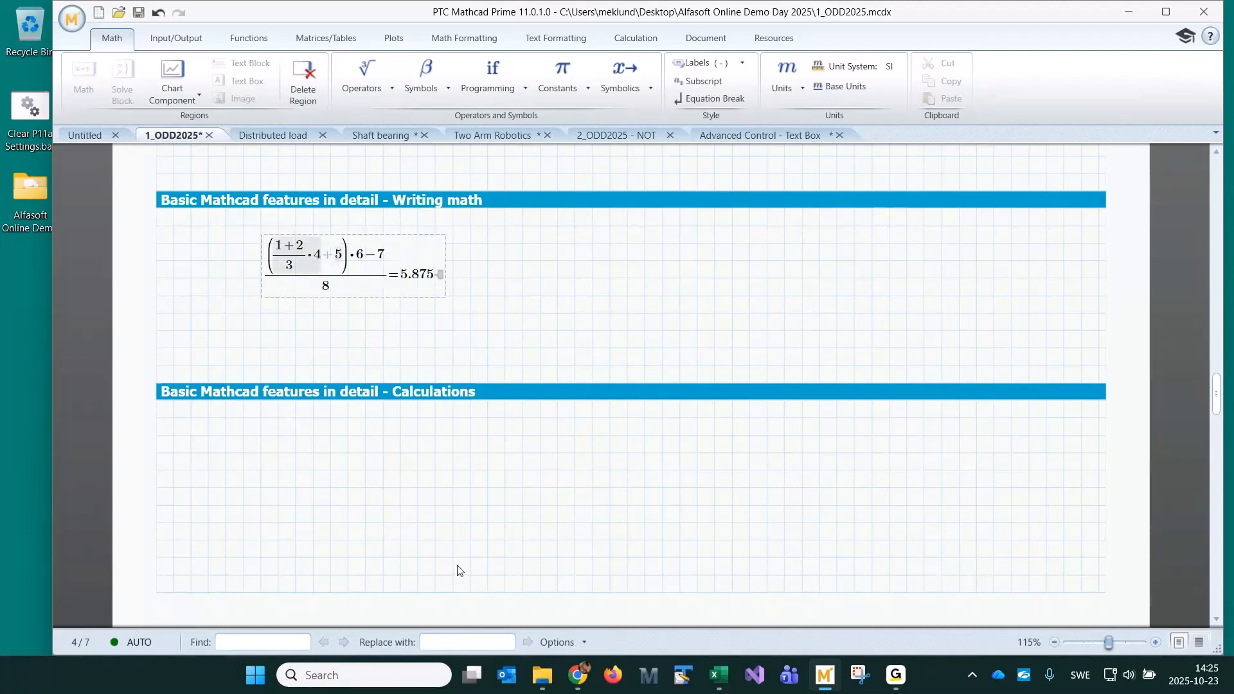
text(-)
click(576, 294)
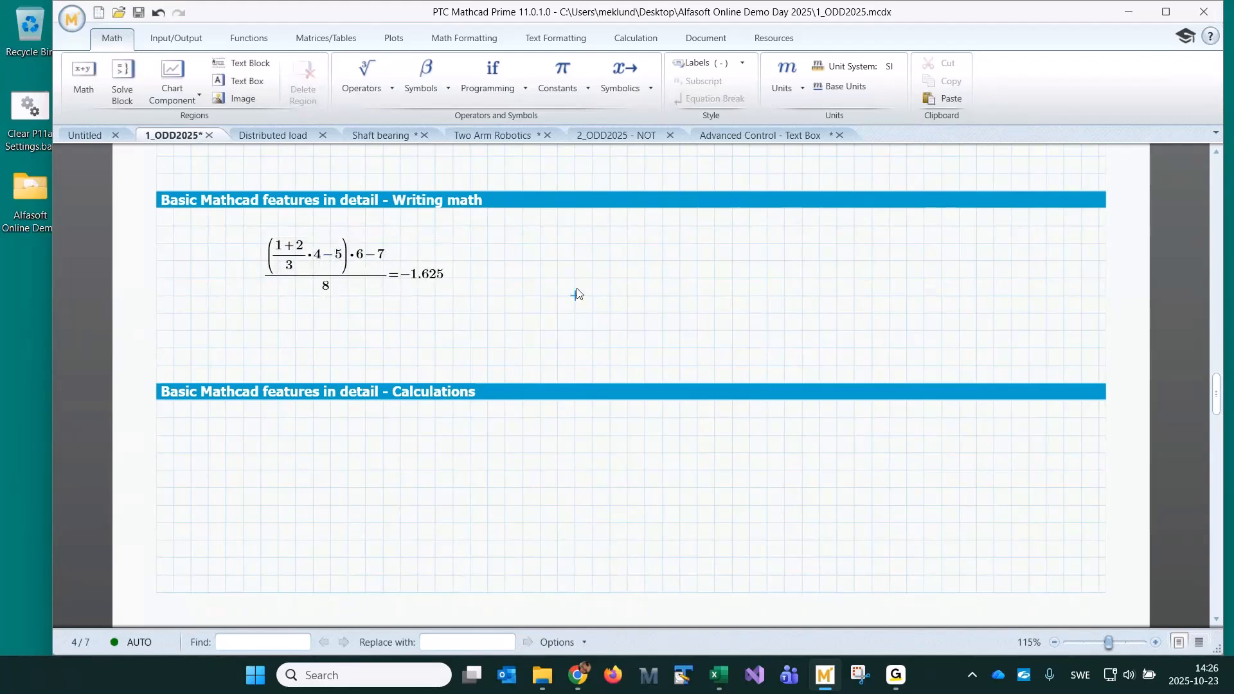
Switch the worksheet to Draft View and set its zoom to 131%
scroll(577, 294, down, 3)
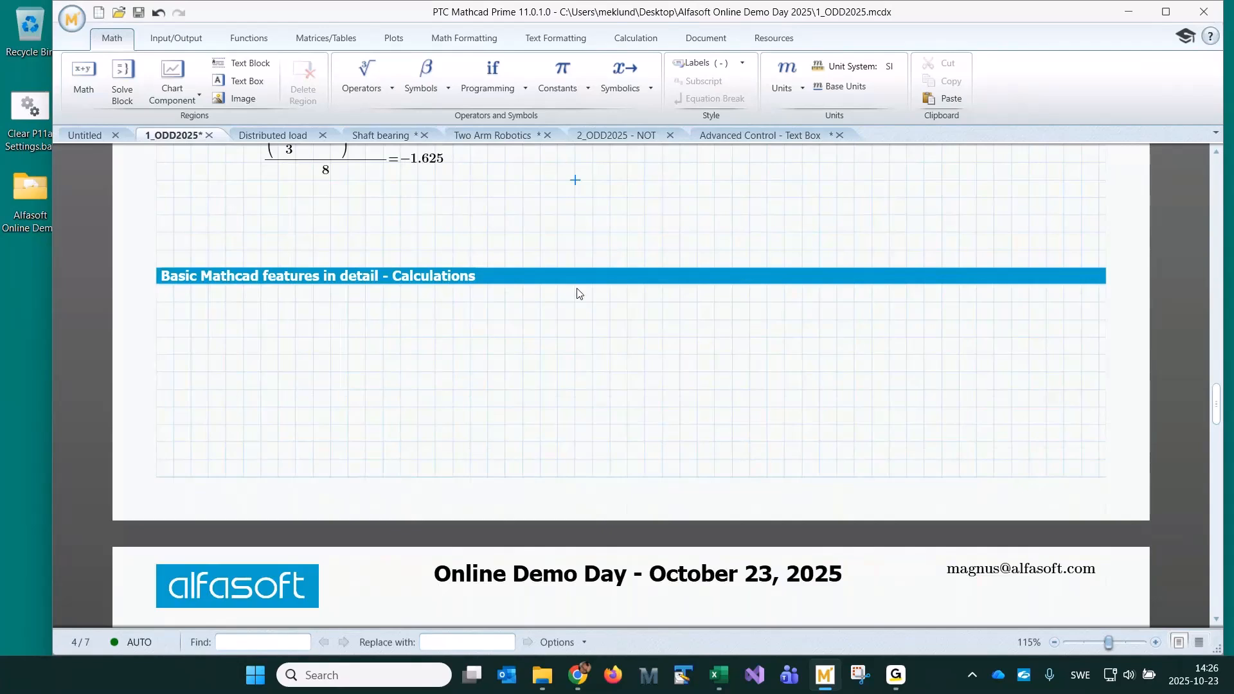
scroll(577, 293, down, 3)
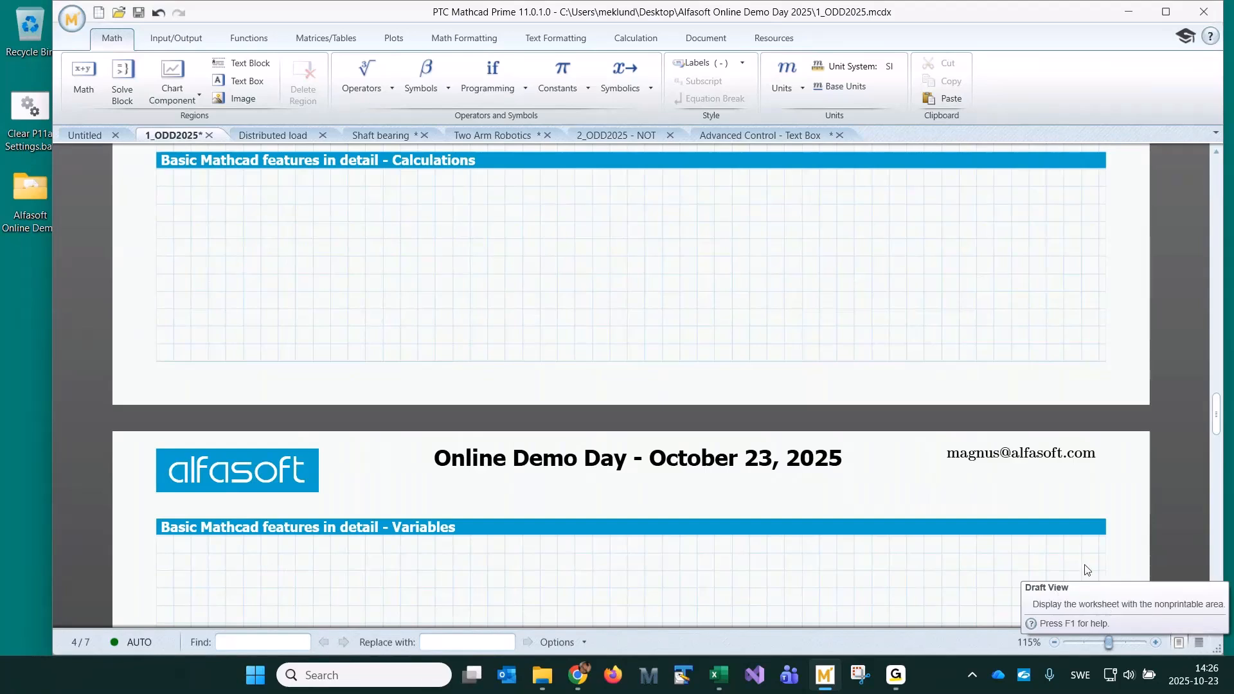
click(888, 570)
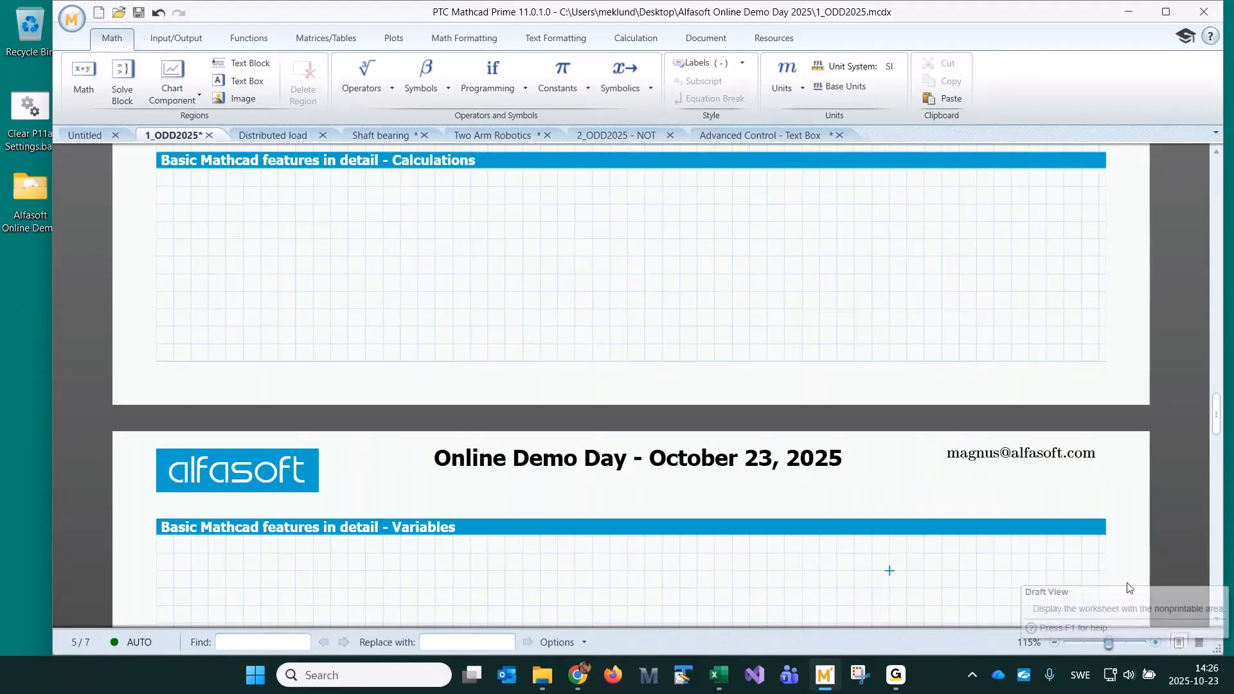
click(1200, 644)
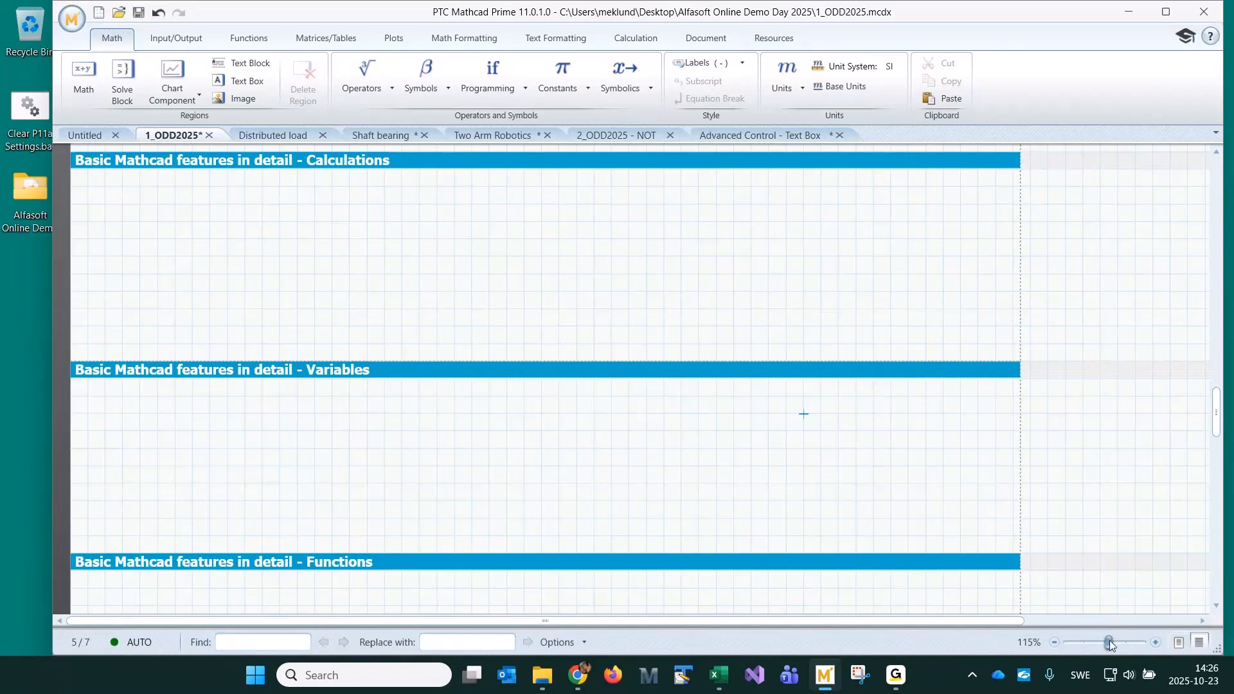
drag(1109, 642, 1067, 642)
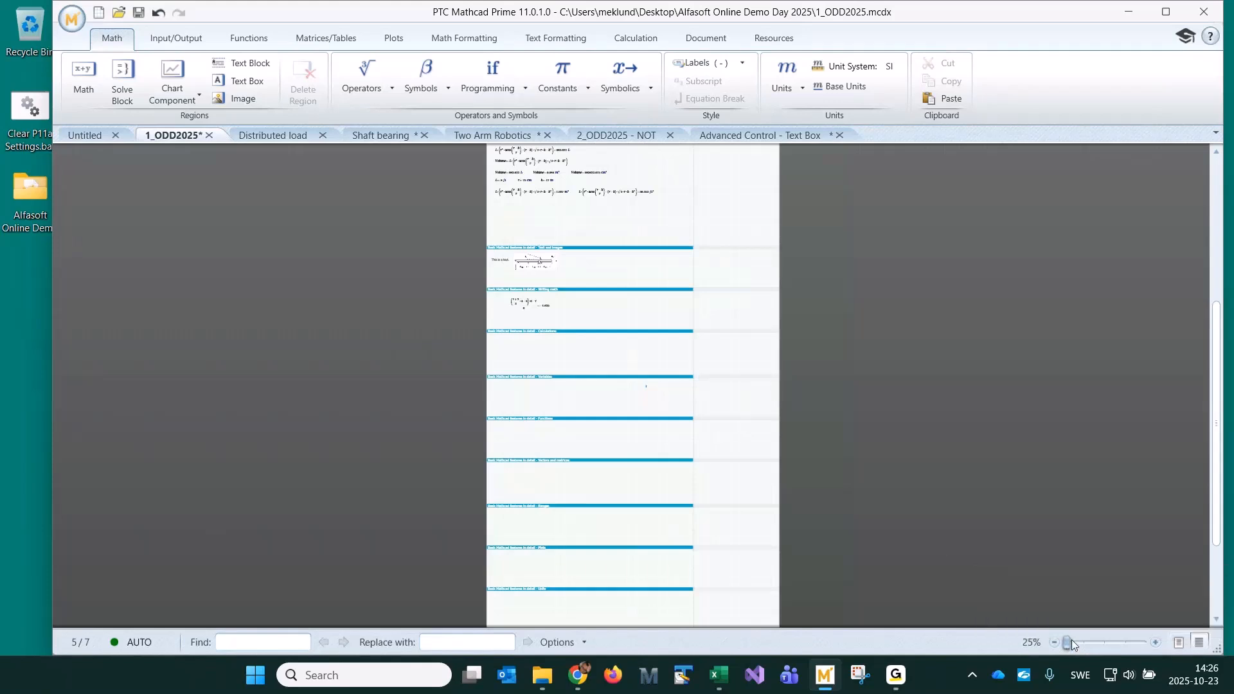
drag(1071, 644, 1113, 642)
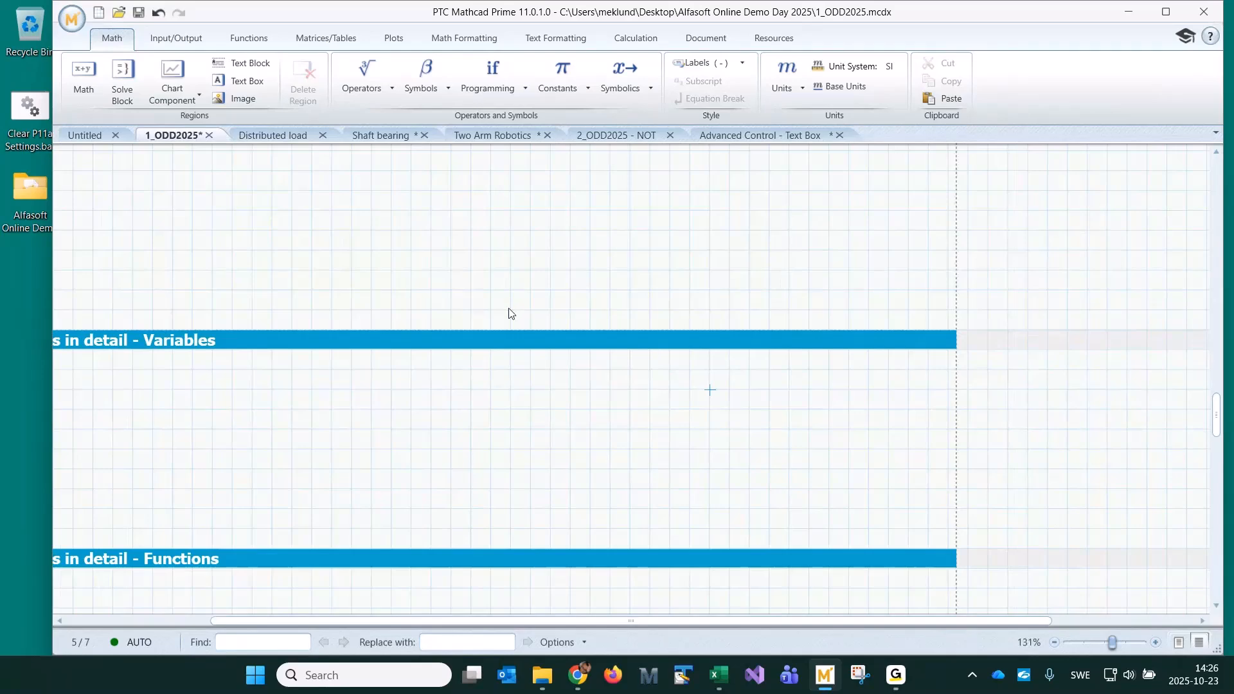
drag(222, 622, 70, 621)
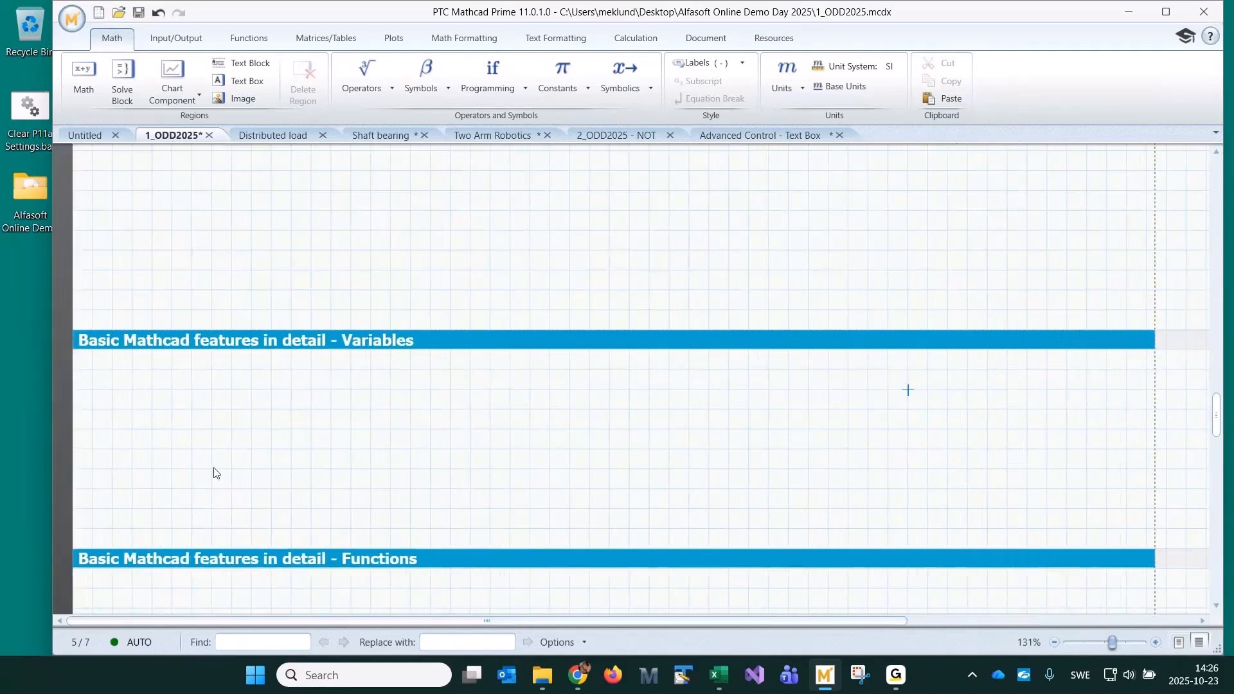
Copy the Writing math expression into the Calculations section and position it clear of the heading
scroll(218, 472, up, 3)
scroll(228, 467, up, 2)
scroll(229, 467, down, 3)
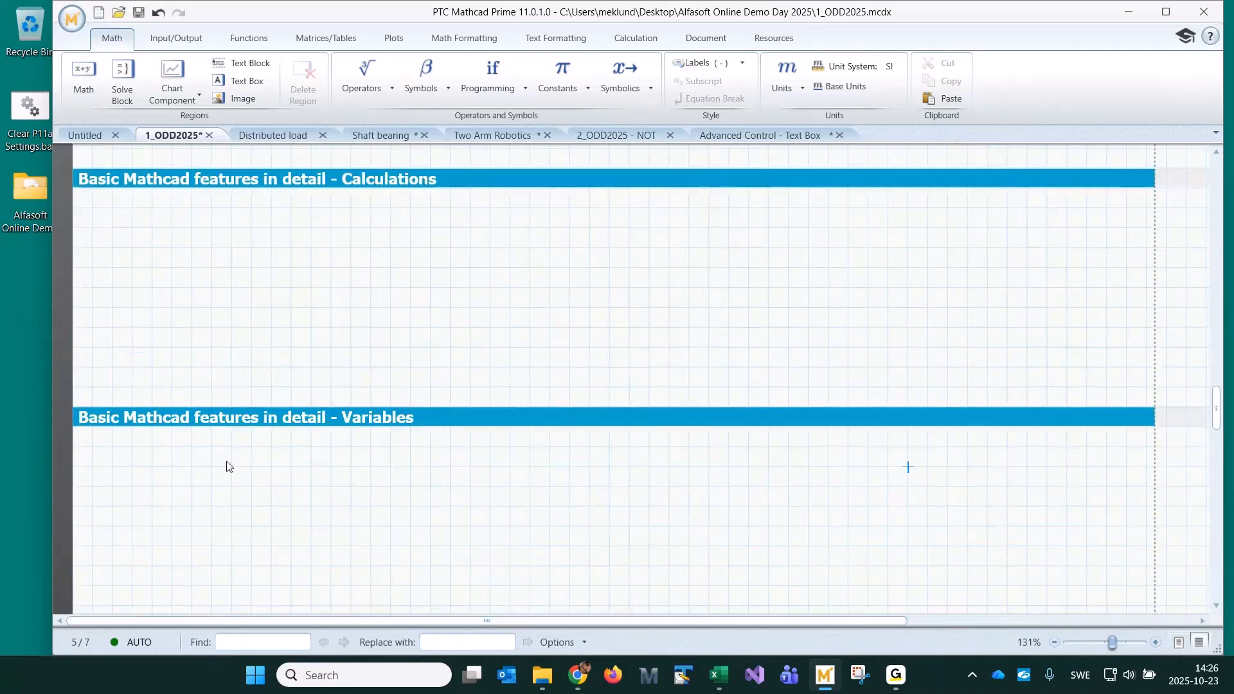
click(151, 227)
scroll(518, 291, up, 4)
click(377, 207)
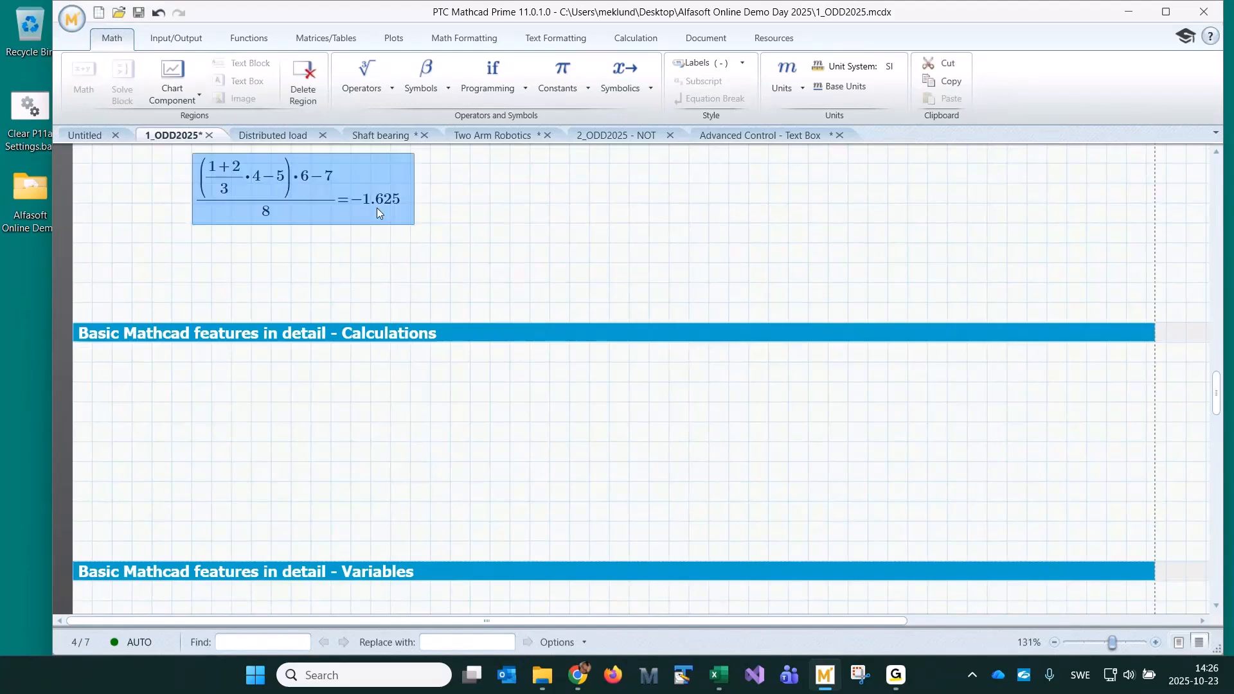
click(133, 383)
key(ctrl+v)
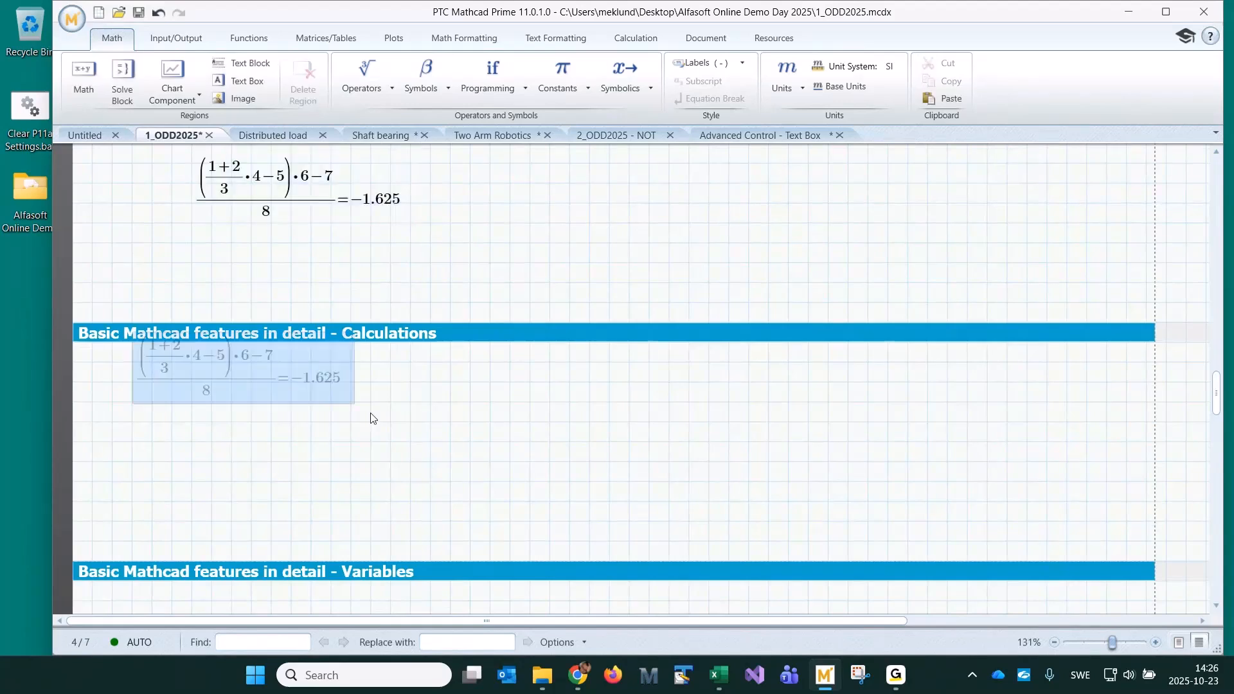
click(382, 427)
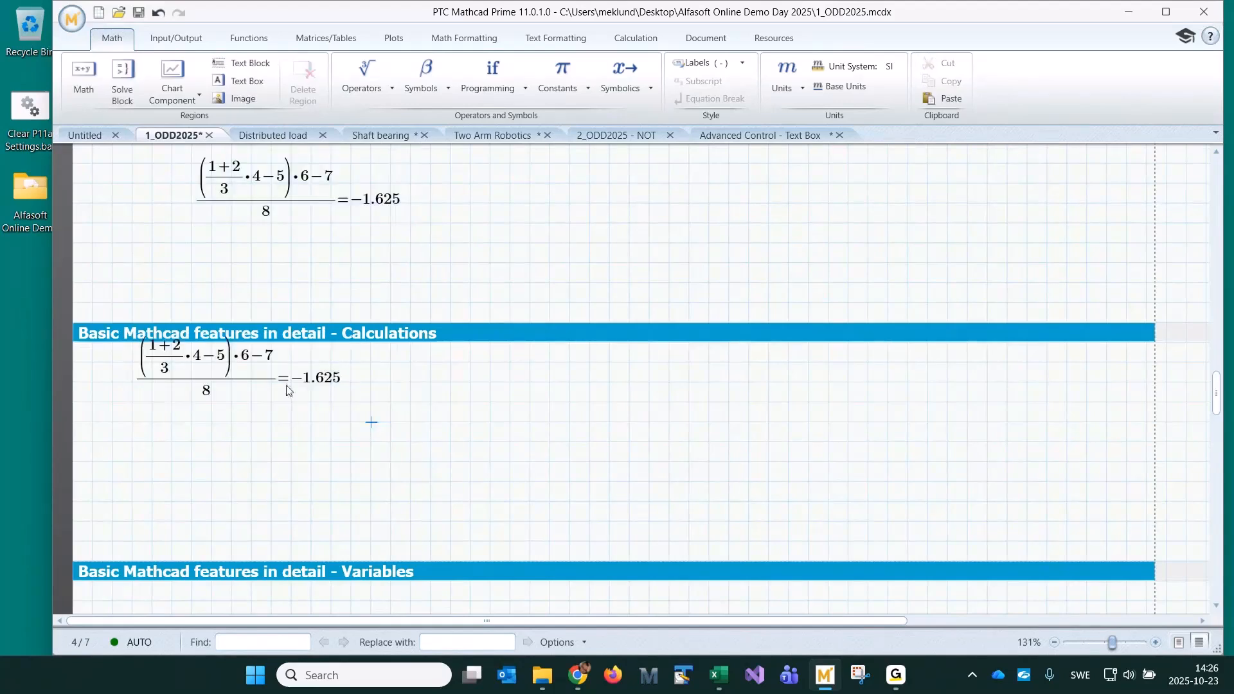
drag(288, 391, 307, 431)
click(450, 461)
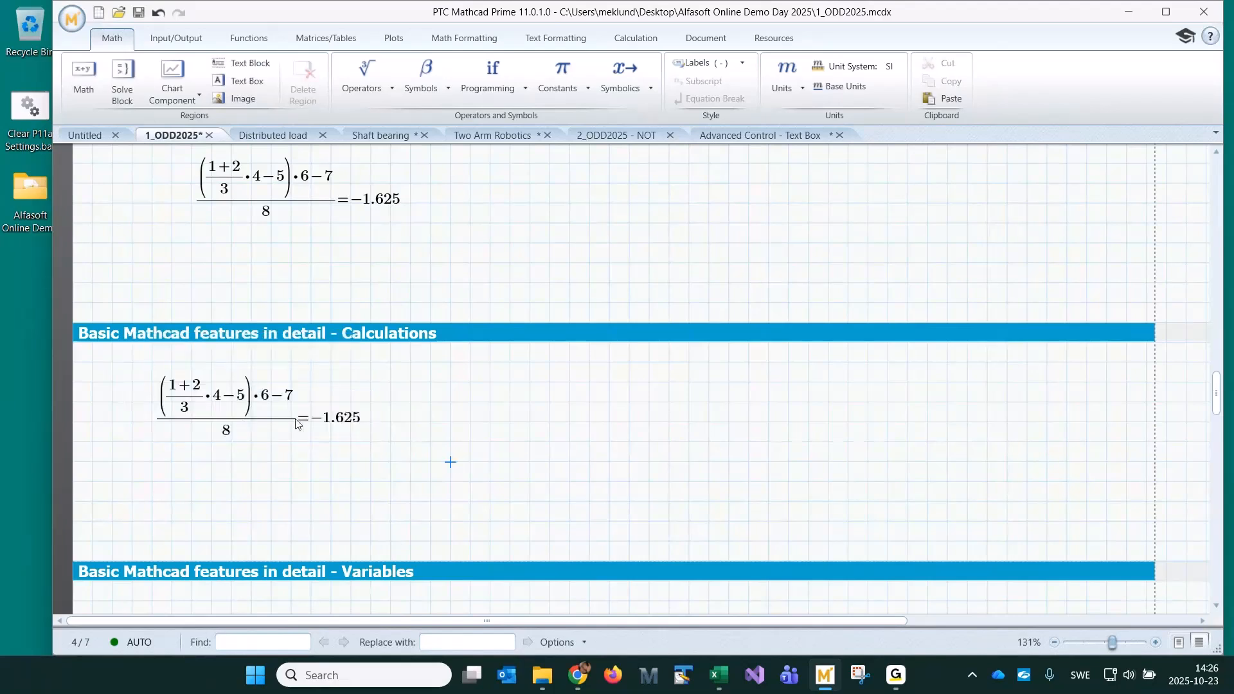
Change the minus before the 5 to a plus in the copied expression under Calculations
click(475, 409)
click(226, 406)
text(+)
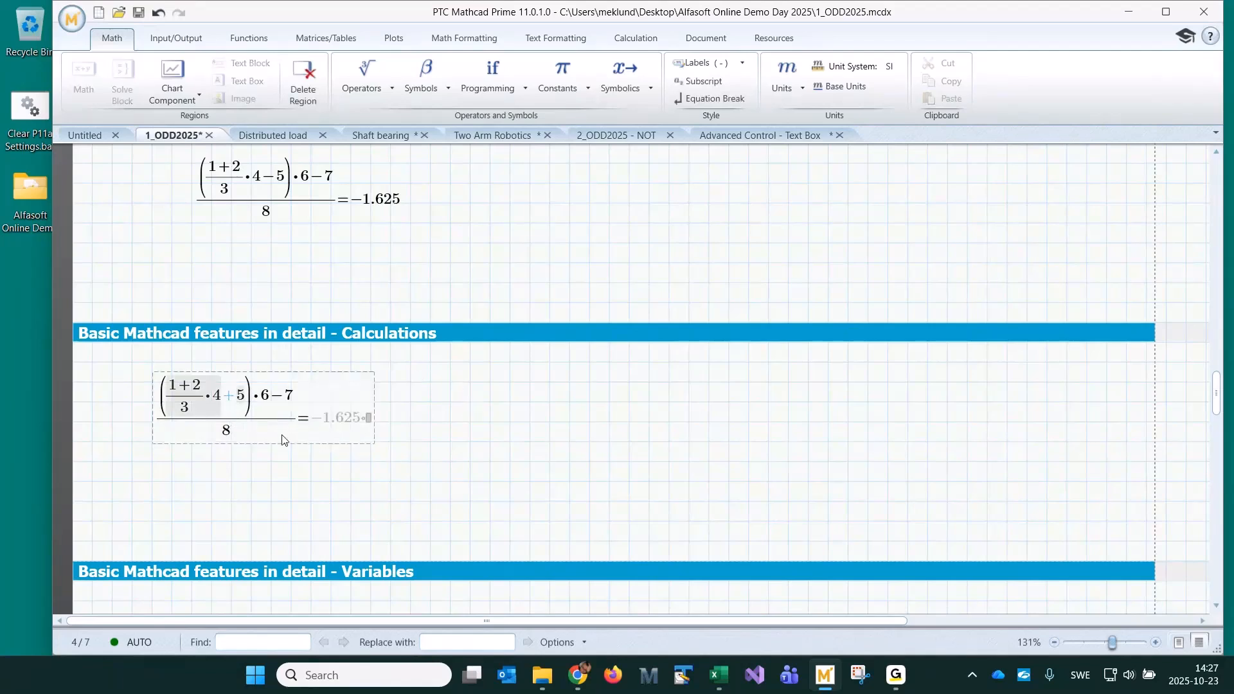
click(539, 430)
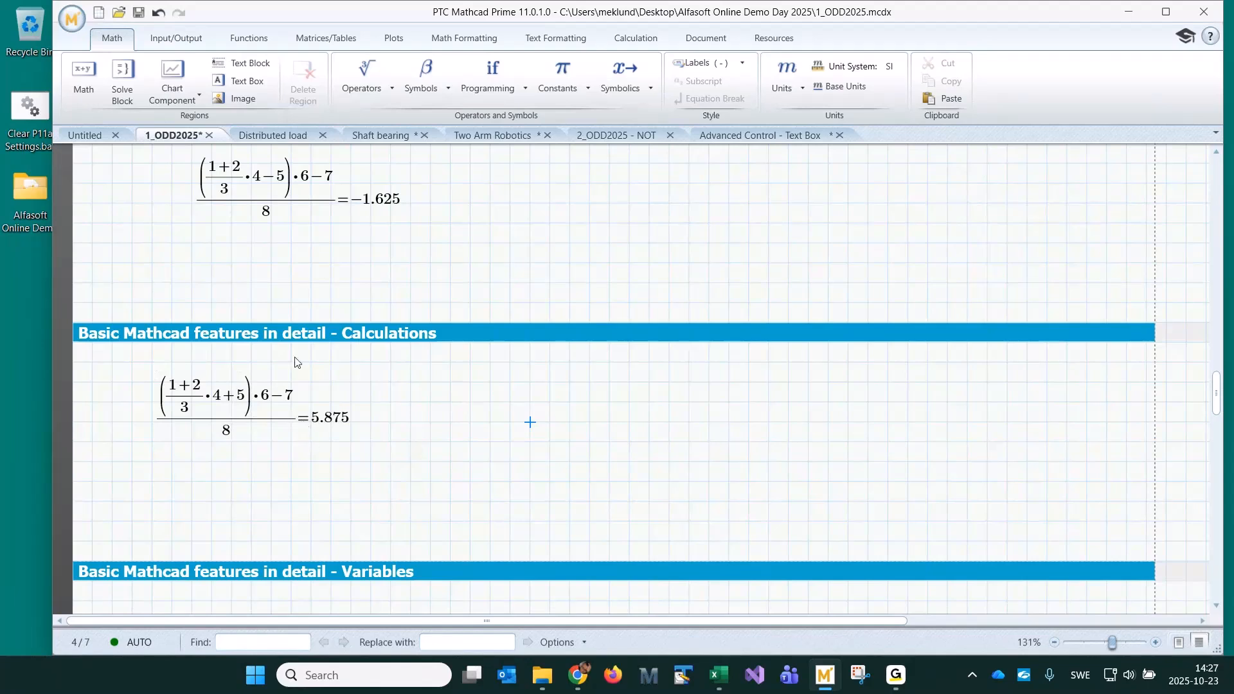
click(306, 426)
click(482, 418)
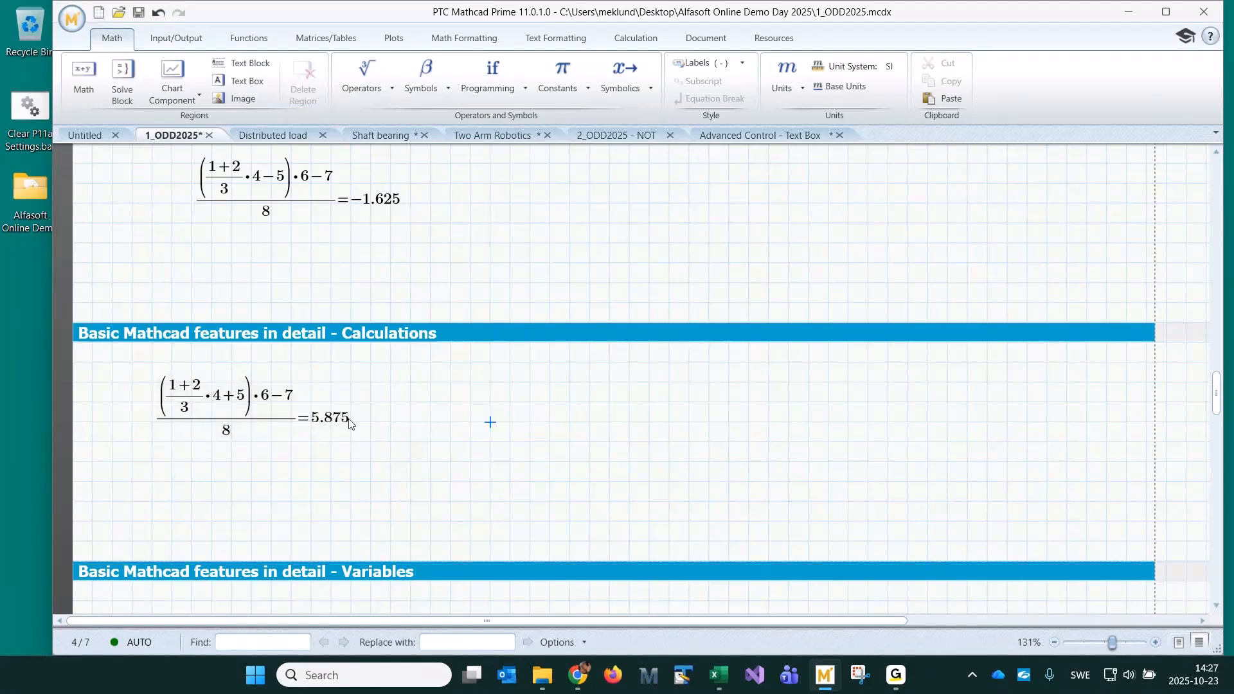
Write the square root of -3 beside the copied expression and evaluate it
click(303, 423)
click(446, 408)
key(ctrl+backslash)
text(-3 )
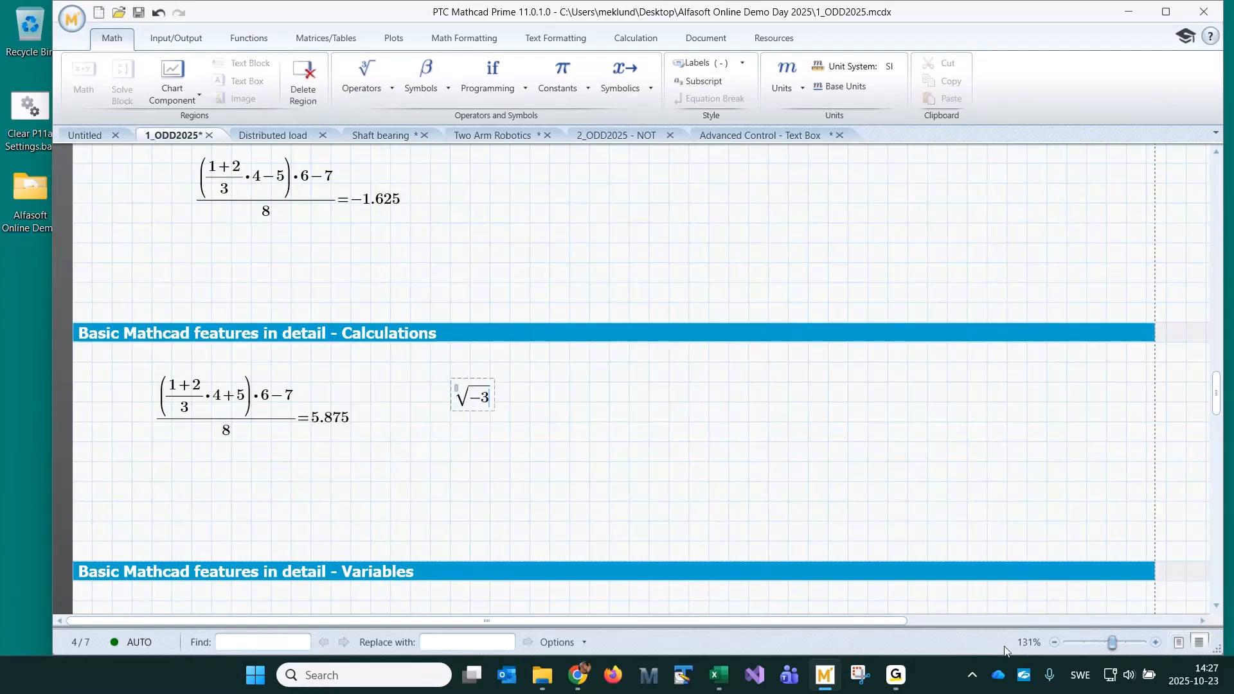
text(= 1.732i)
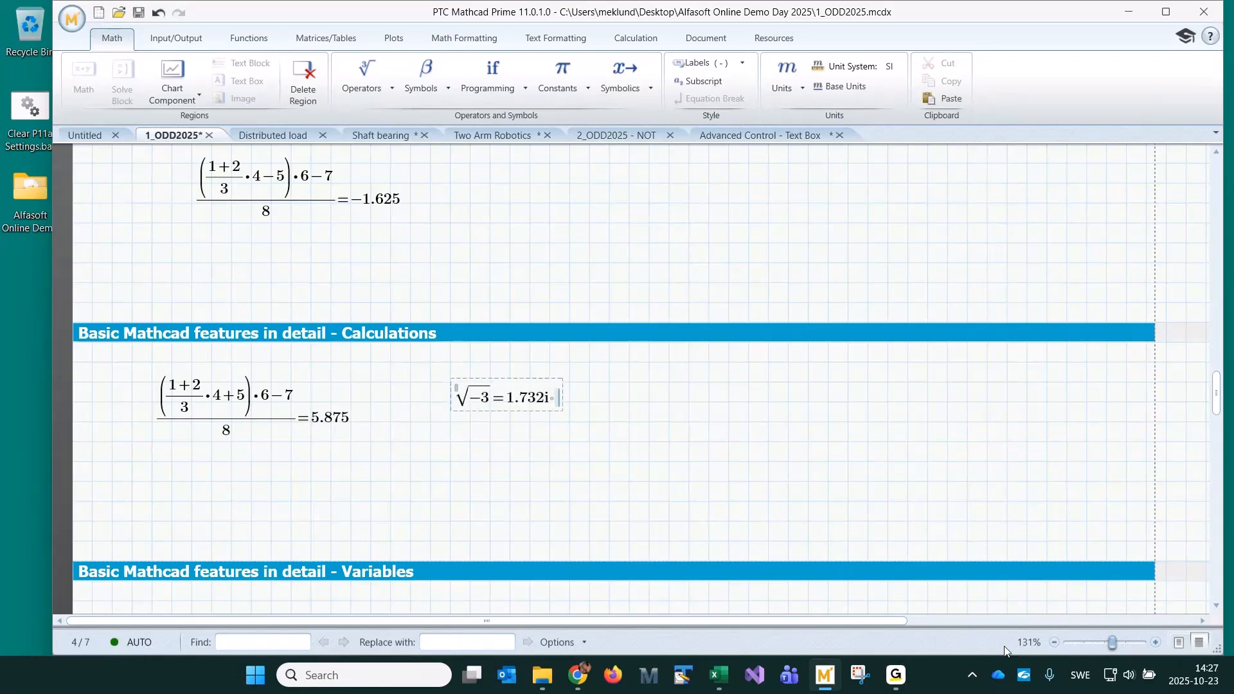
click(411, 443)
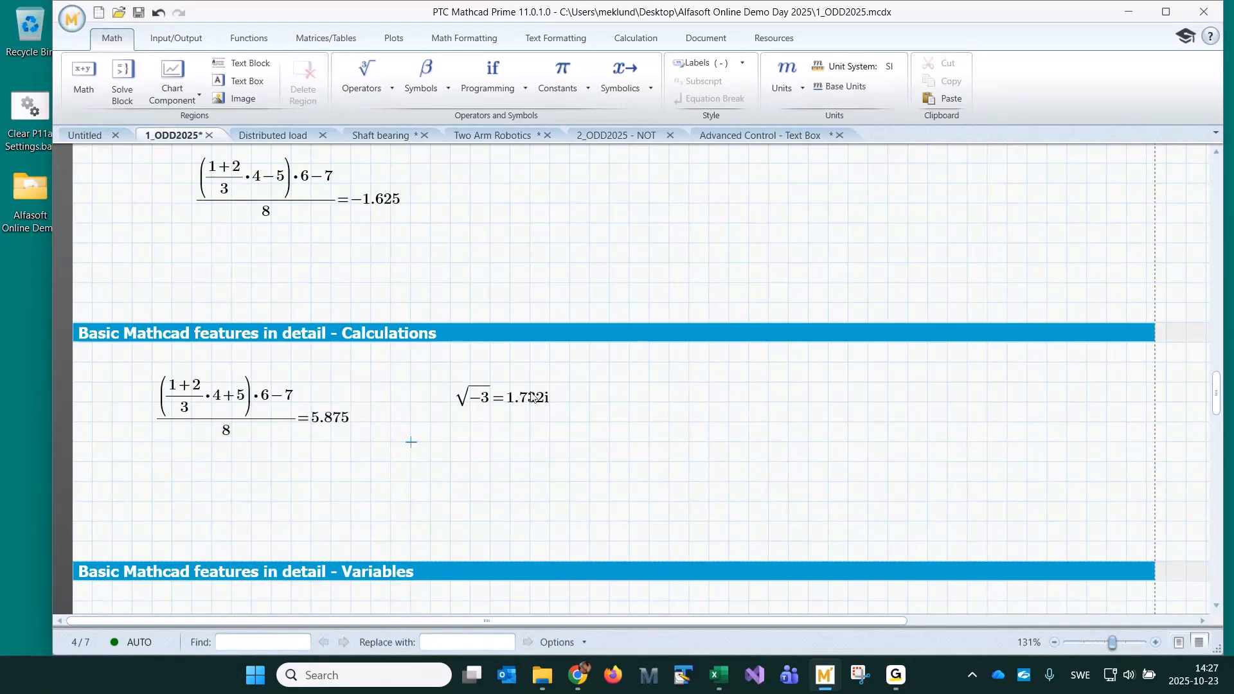
Enter the complex number 2+5i beside the square root, raise the whole sum to the power 2 and evaluate it
click(629, 402)
text(2+5)
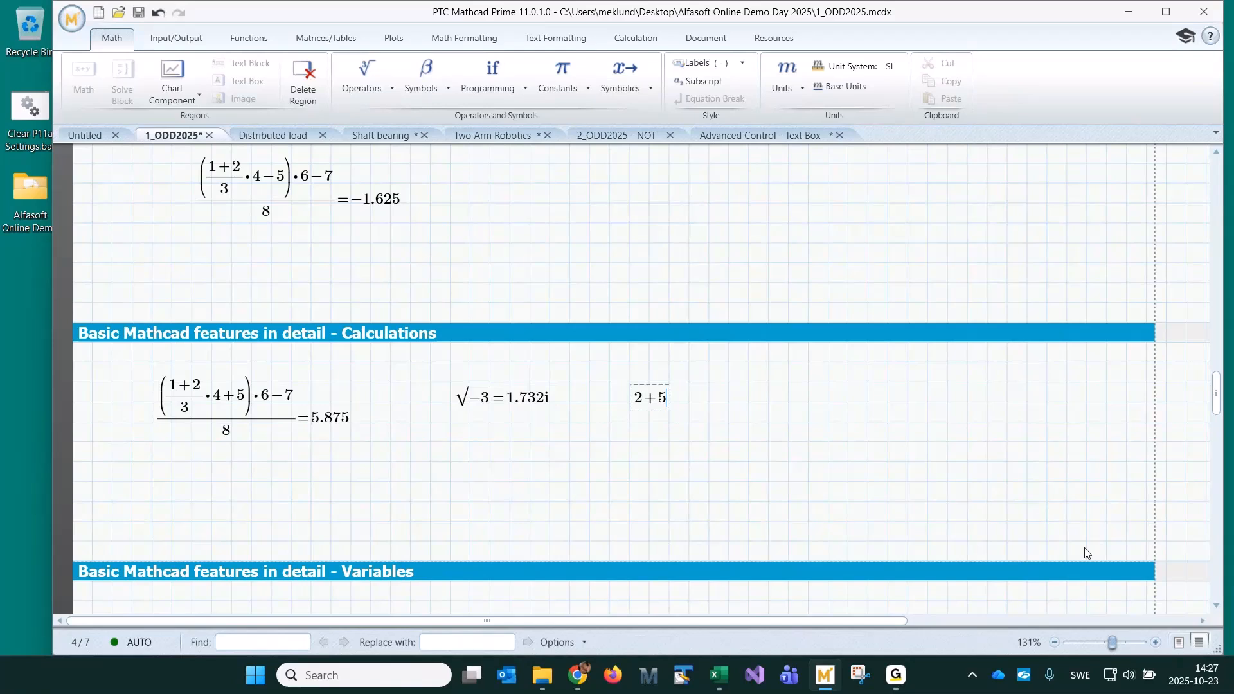
text(i)
key(space)
key(space)
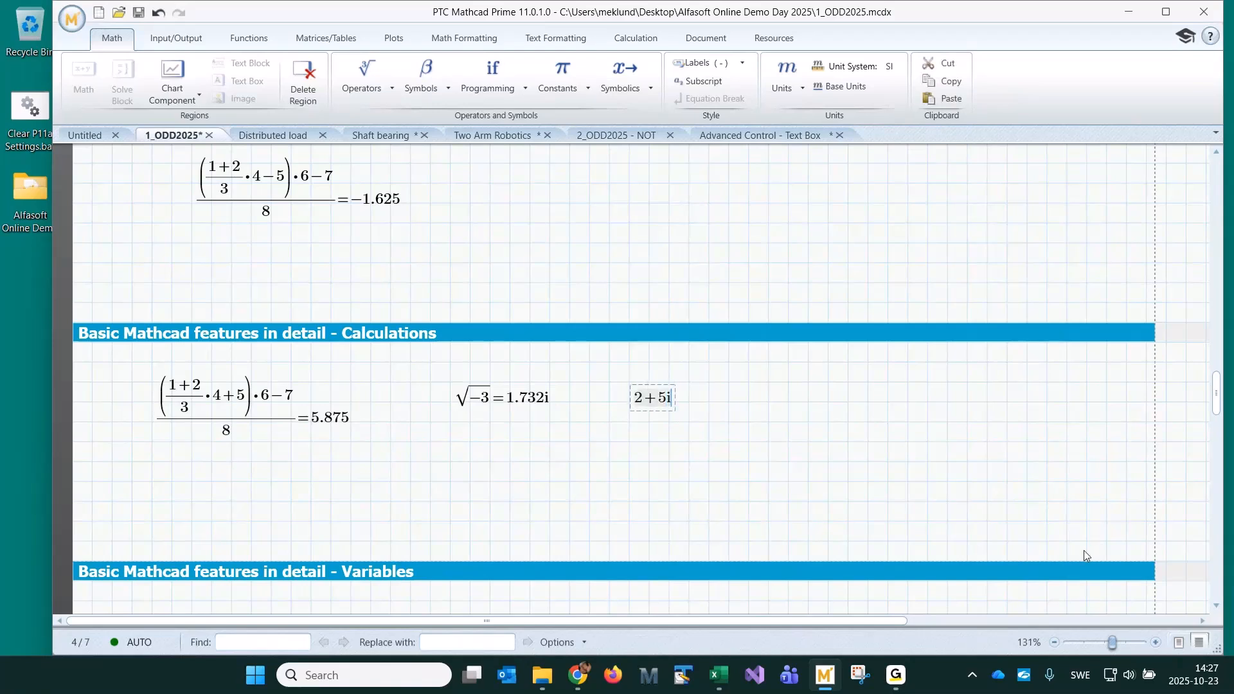
text(^2=)
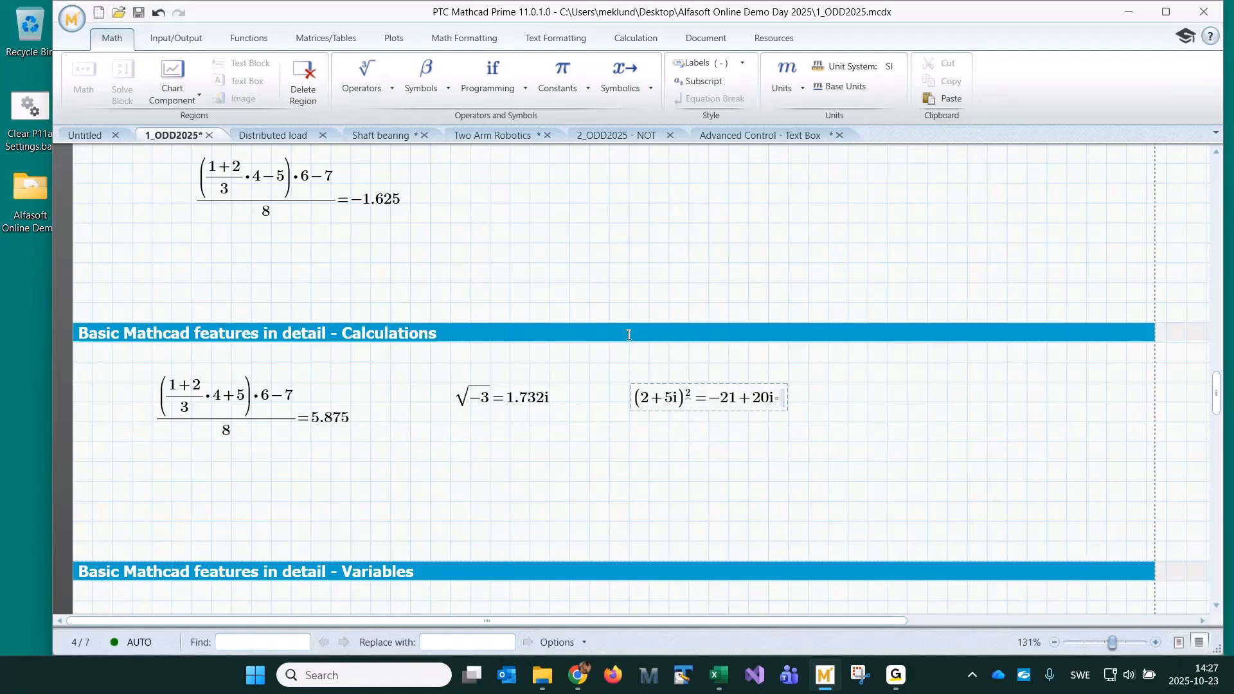
click(629, 461)
click(571, 463)
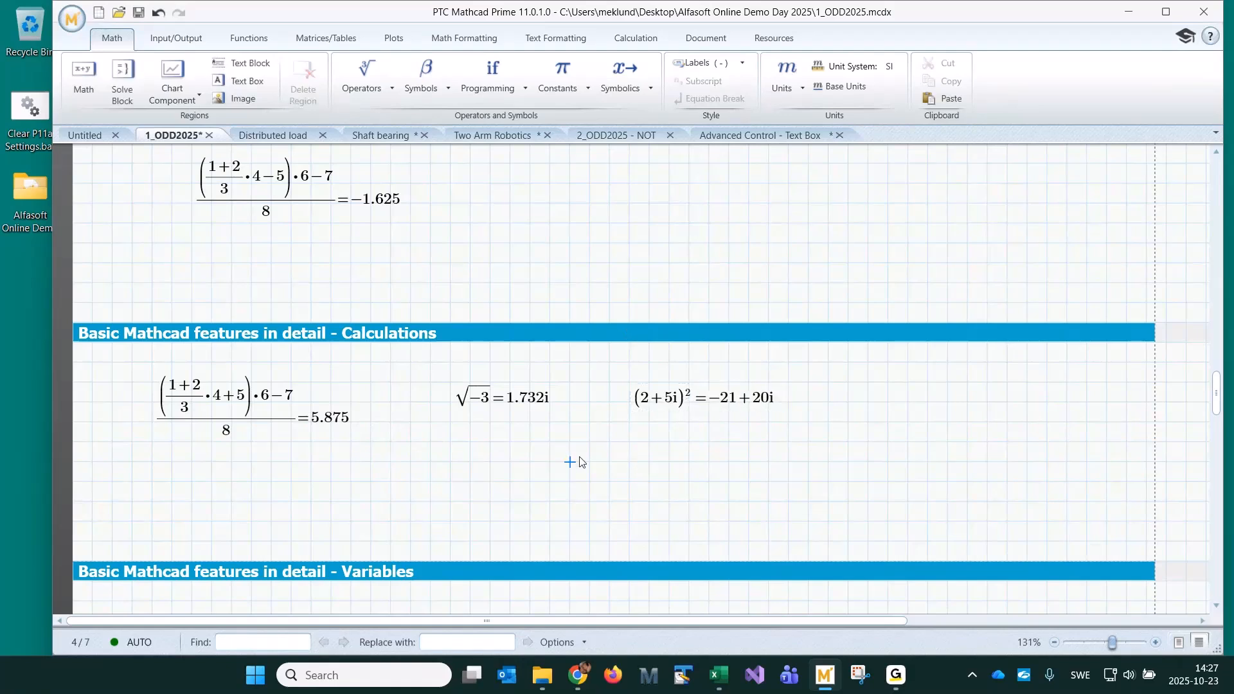
Insert a definite integral of x^2 dx from 1 to 3 below the copied expression and evaluate it
click(314, 464)
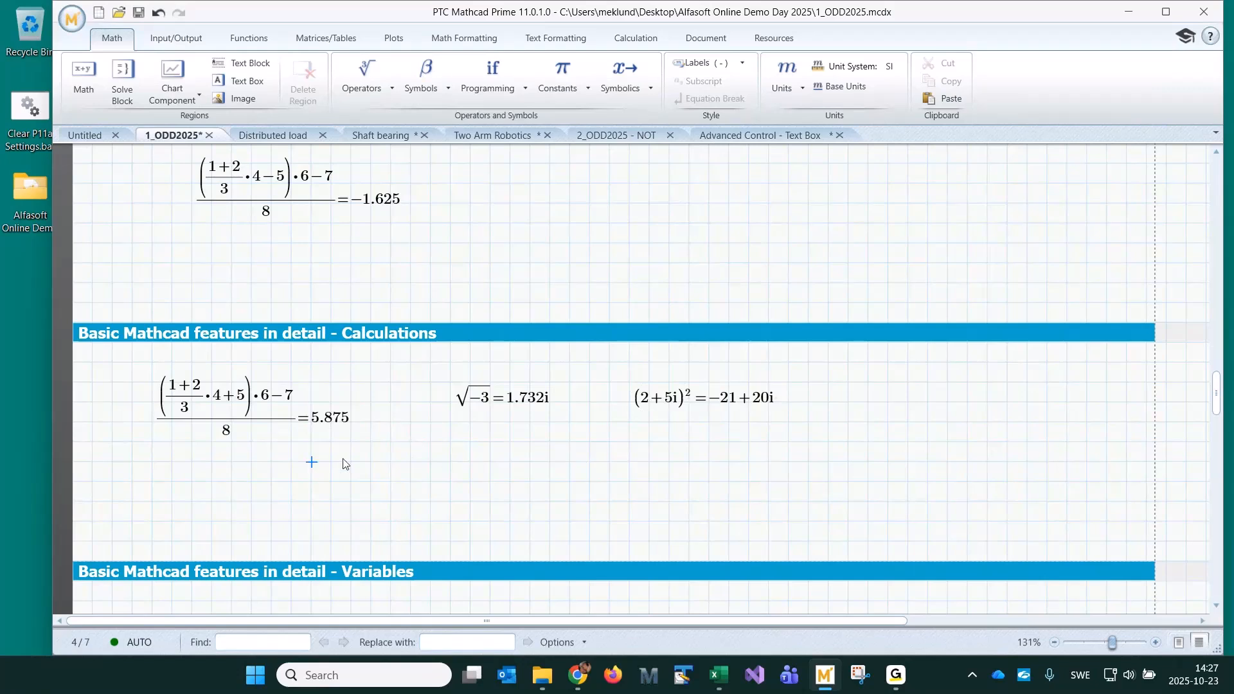
click(365, 81)
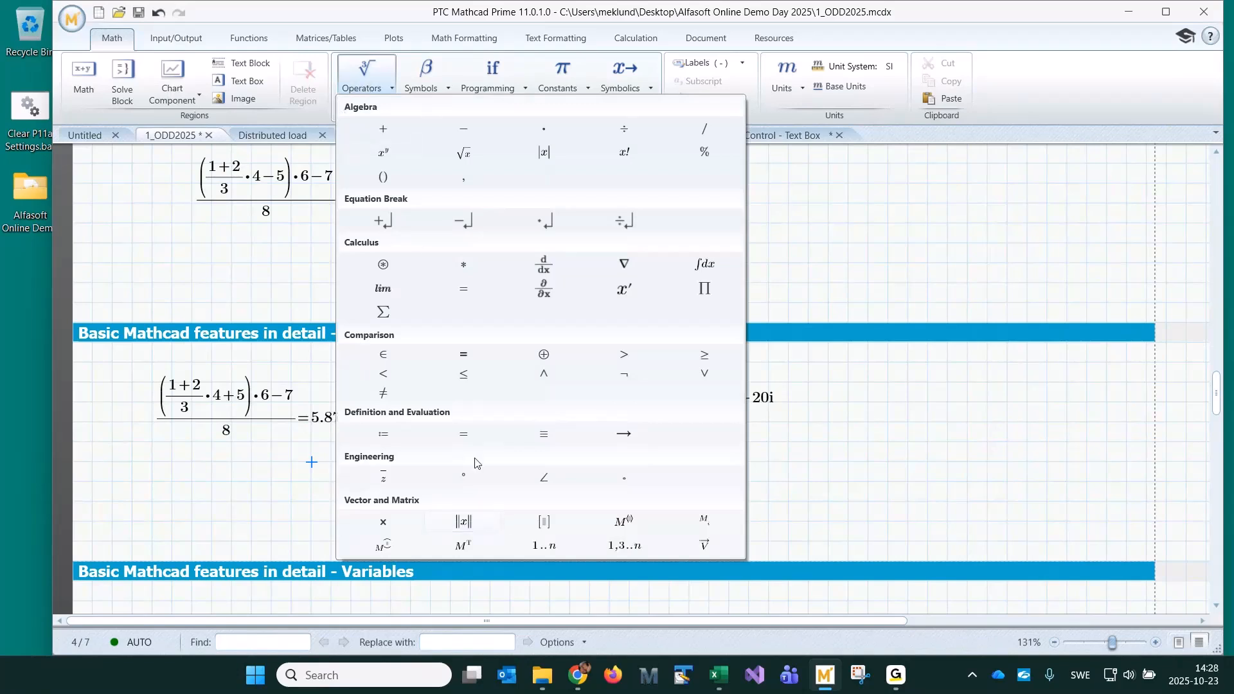
click(705, 264)
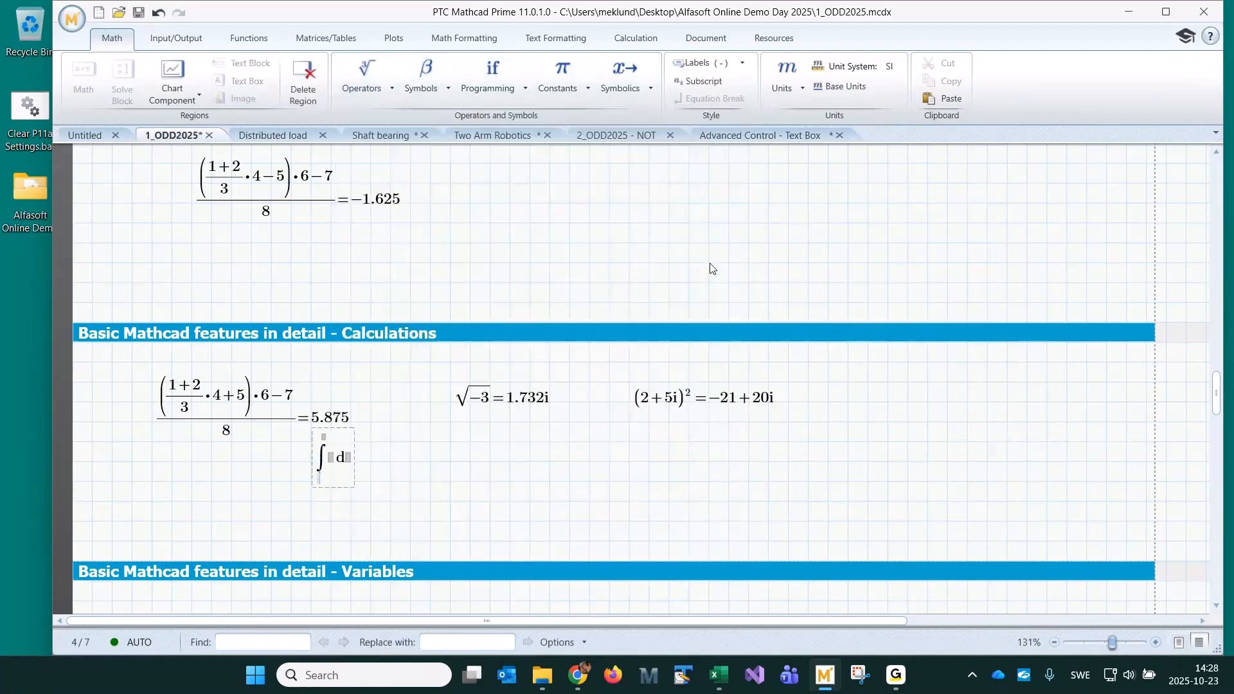
text(1)
key(Tab)
text(3)
key(Tab)
text(x^2)
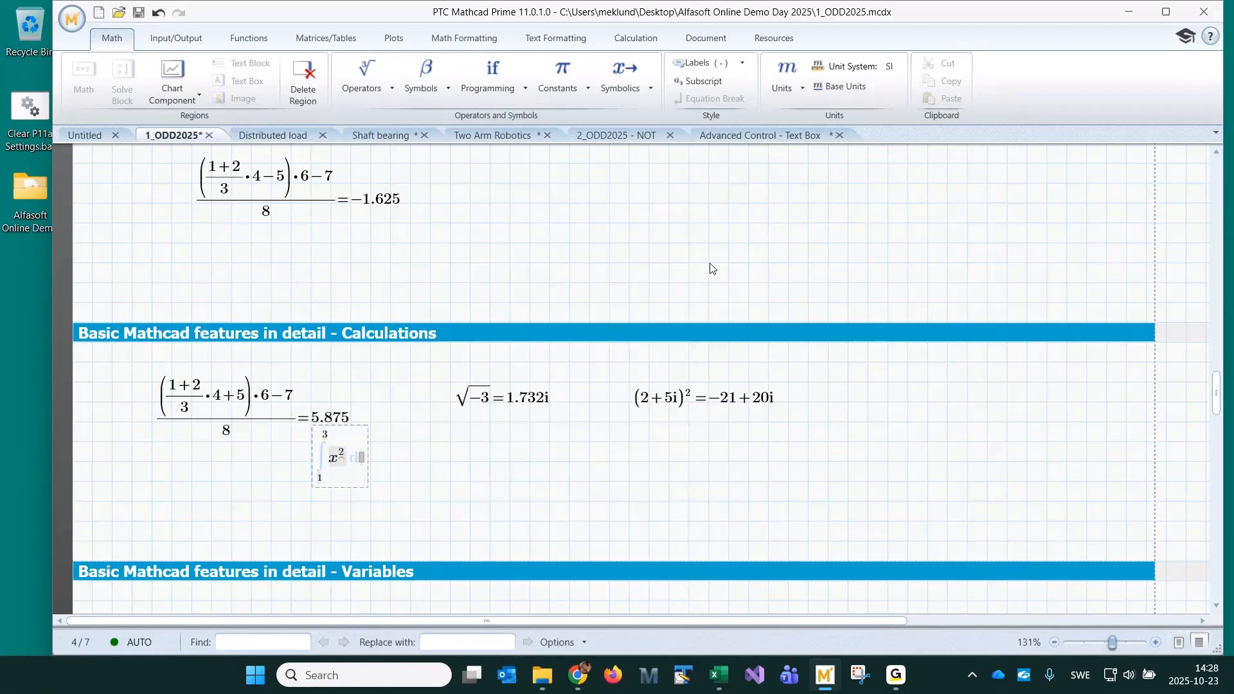
key(Tab)
text(x=8.667)
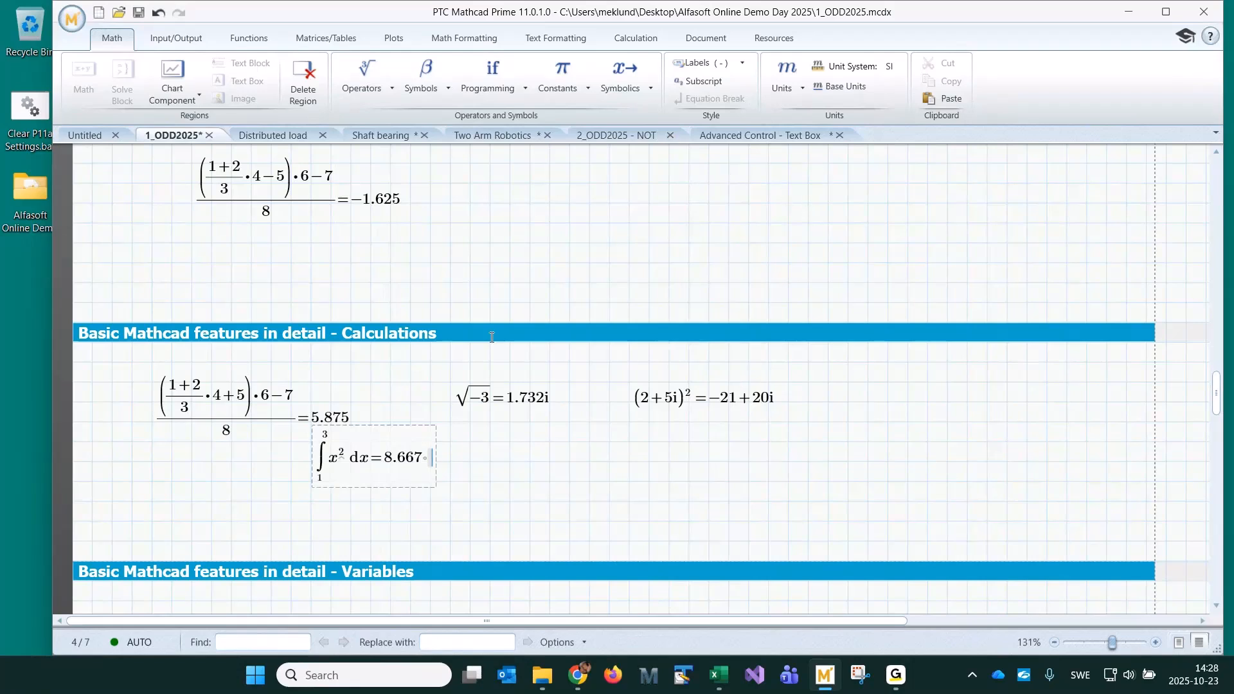
click(471, 502)
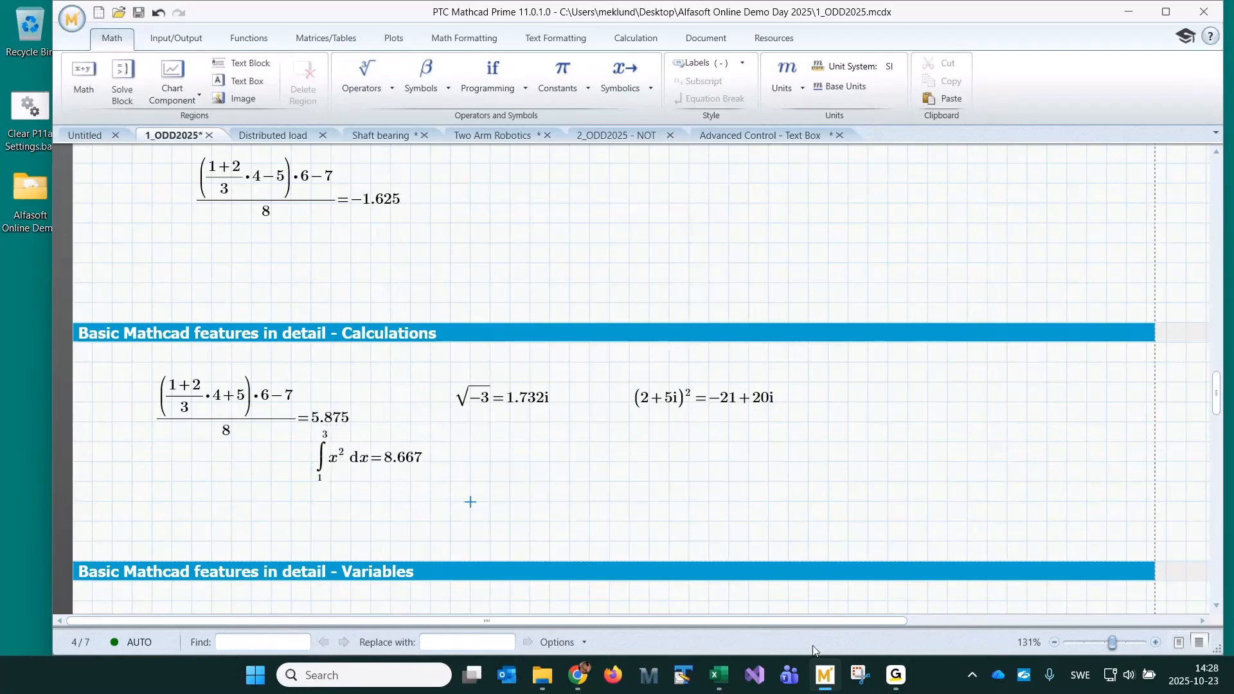
Add blank lines below the integral to push the Variables section further down the worksheet
key(Return)
key(Return)
key(Return)
key(Return)
key(Return)
key(Return)
key(Return)
key(Return)
key(Return)
key(Return)
key(Return)
key(Return)
key(Return)
key(Return)
key(Return)
key(Return)
key(Return)
key(Return)
key(Return)
key(Return)
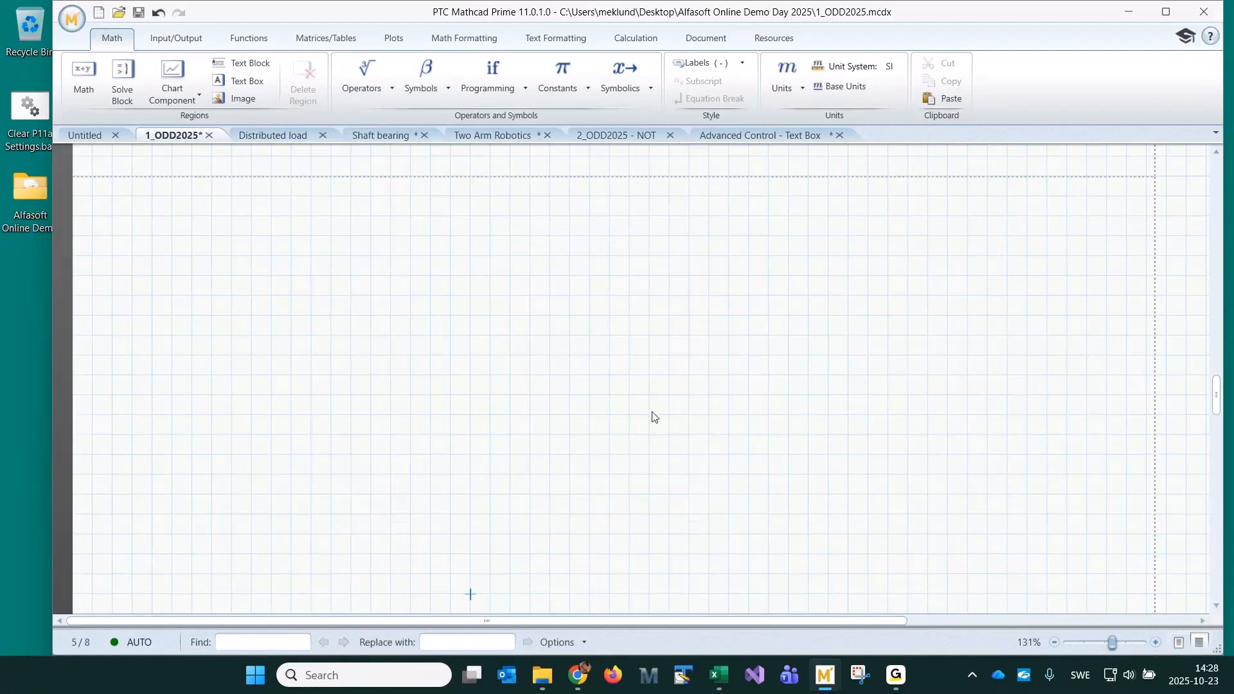
Insert an empty solve block below the definite integral
scroll(654, 417, up, 2)
click(131, 334)
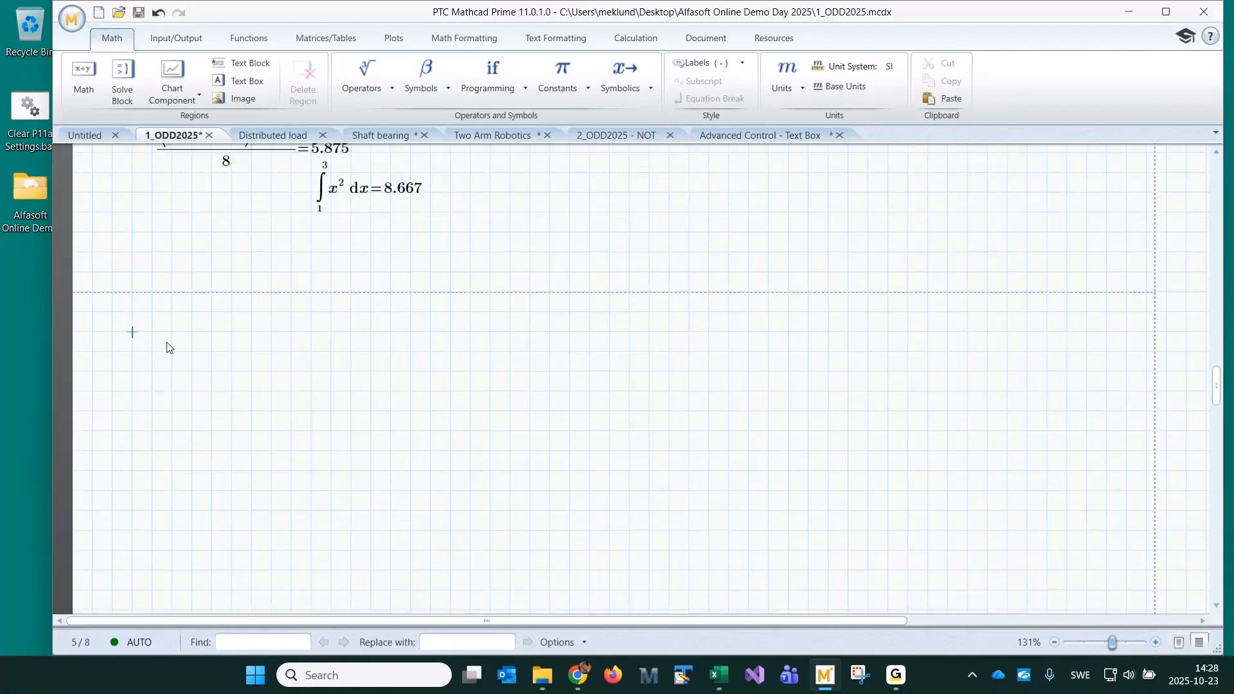
click(135, 82)
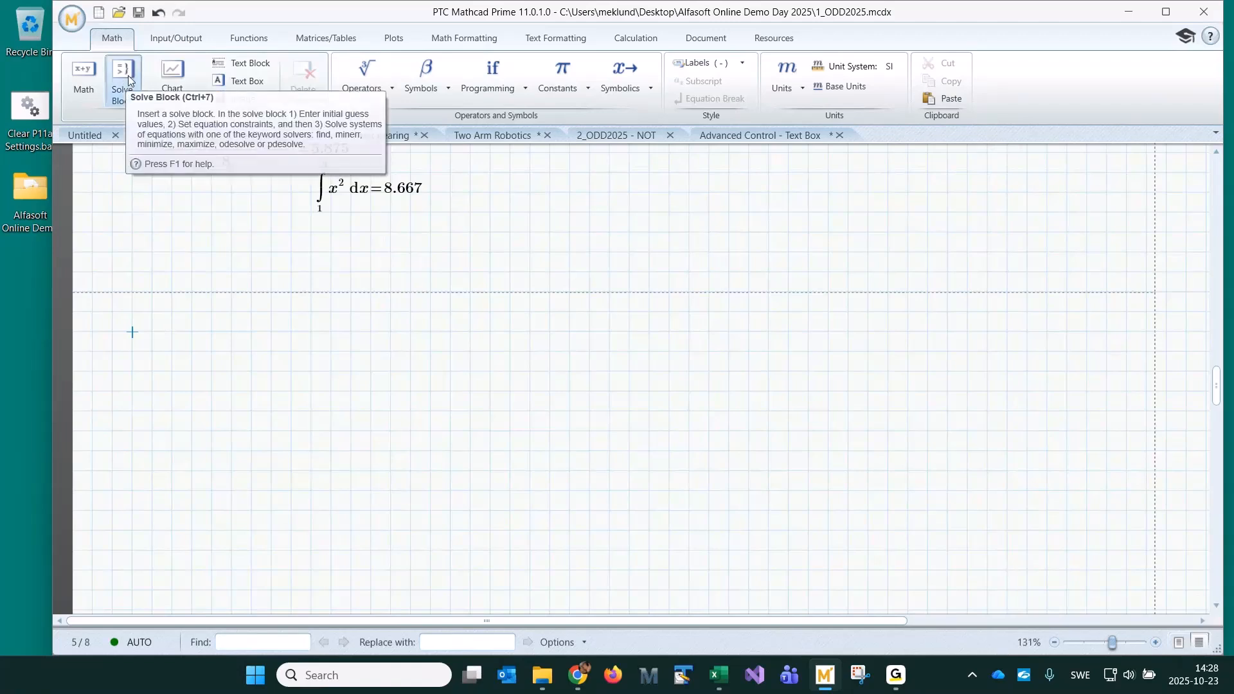
click(273, 299)
click(570, 343)
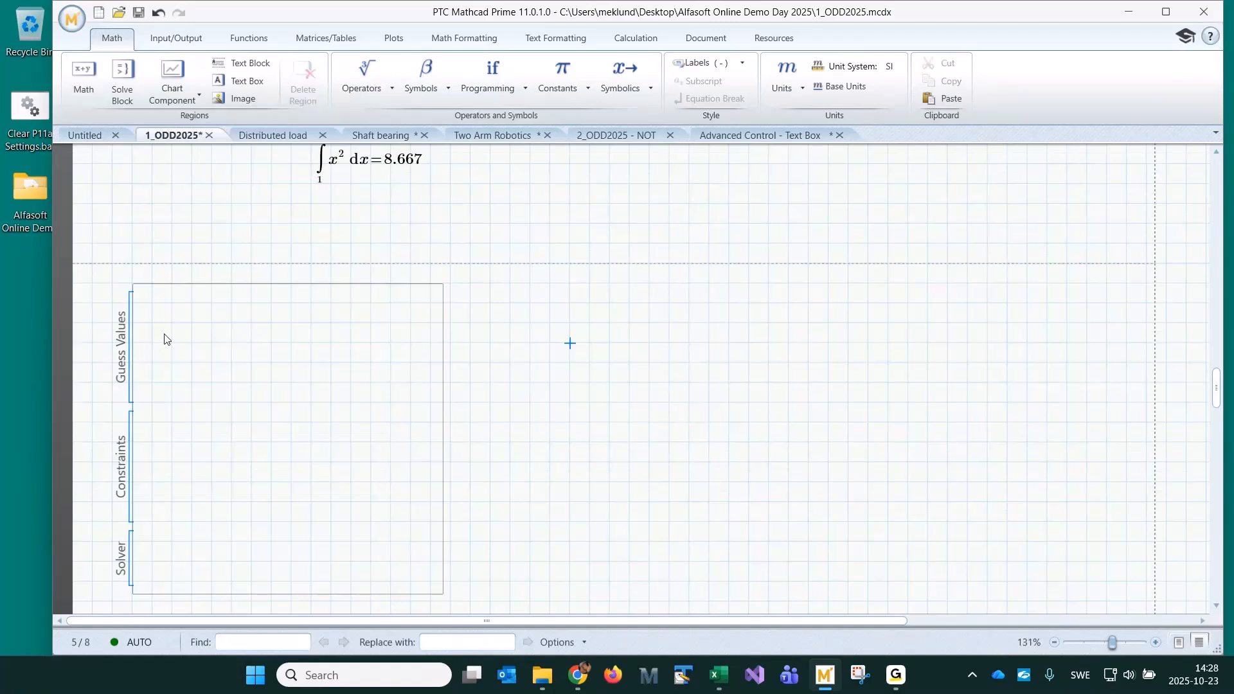
Enter the constraint equations x^2+y^2=5 and 2·x+3·y=4 in the solve block
click(172, 461)
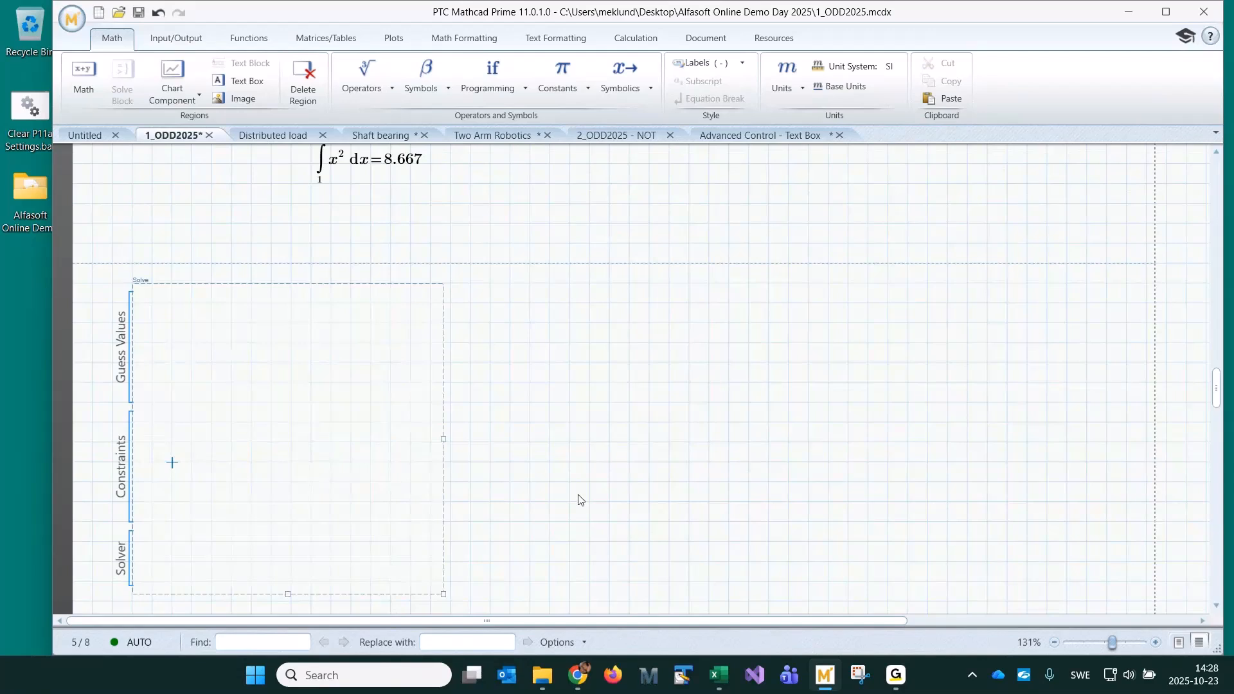
text(x^2)
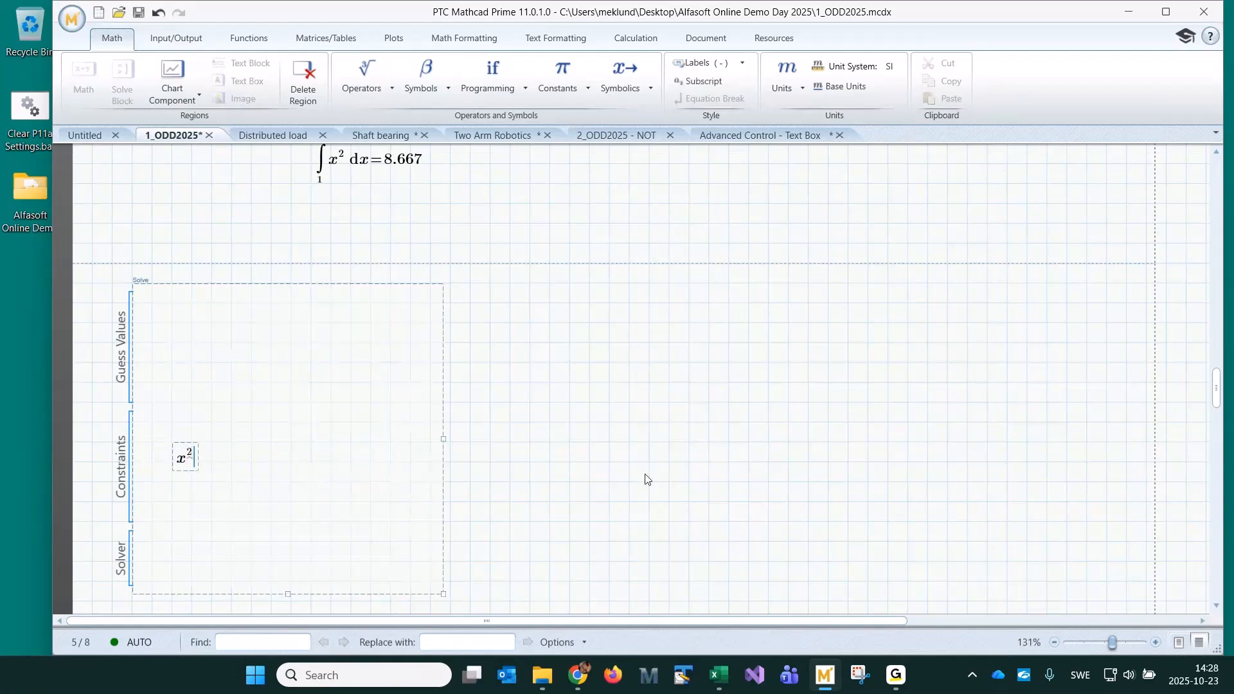
text(+y^2)
key(ctrl+equal)
text(5)
key(Return)
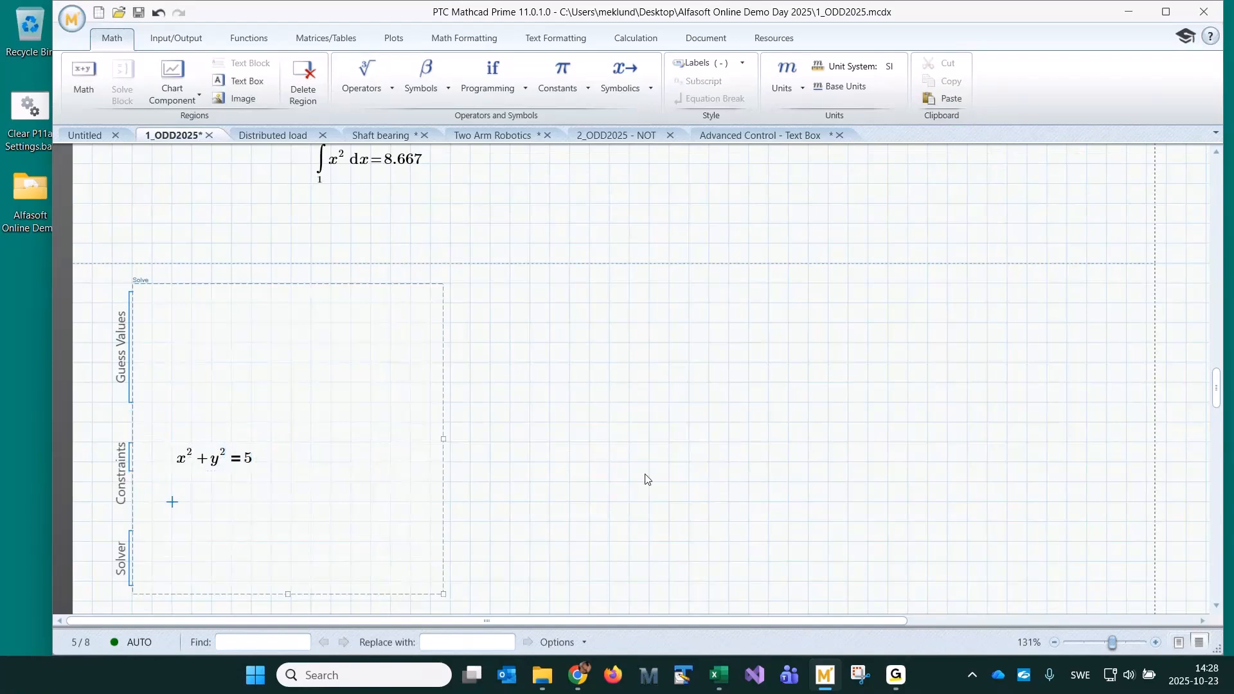
text(2*x)
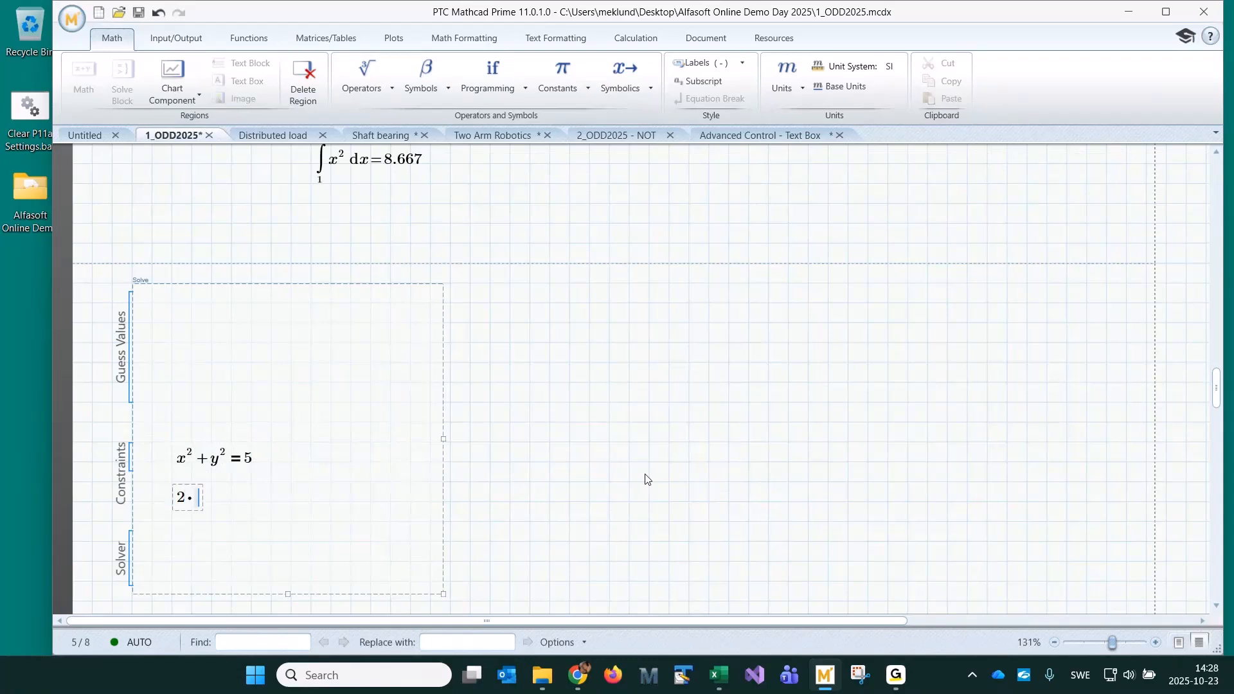
text(+3*y)
text(=4)
click(332, 502)
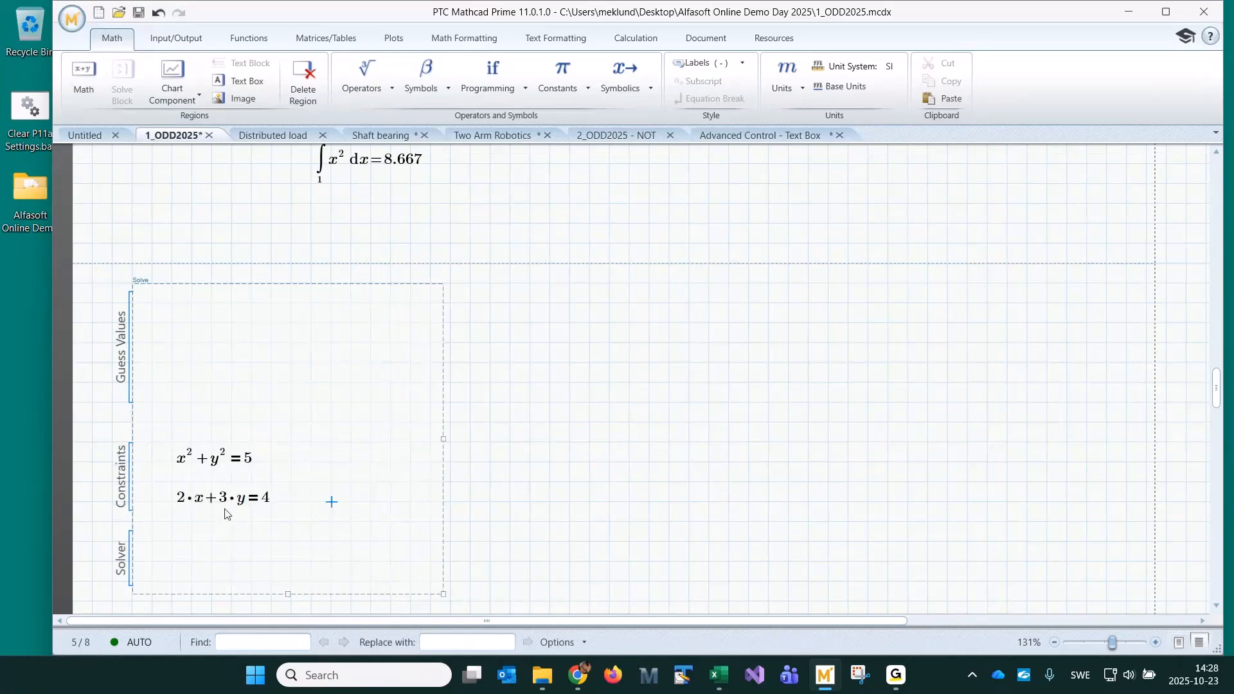
Define the guess values x:=1 and y:=1 side by side in the solve block
click(179, 345)
text(x:1)
key(Return)
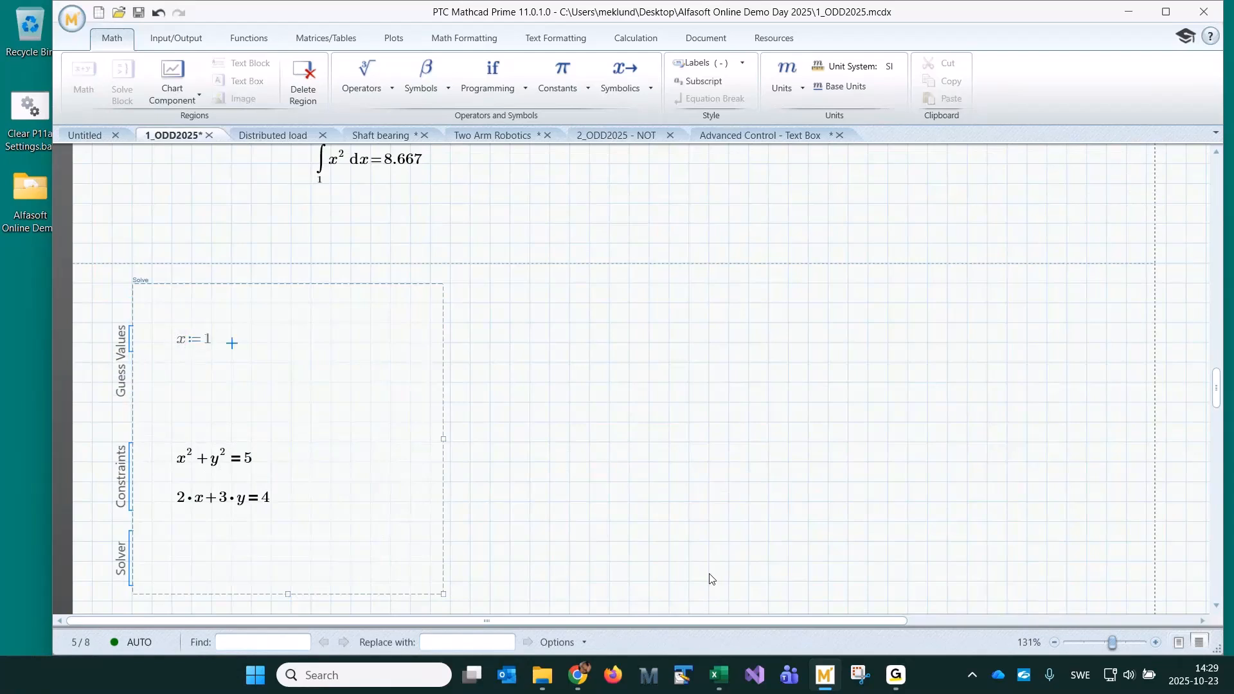
text(y:1)
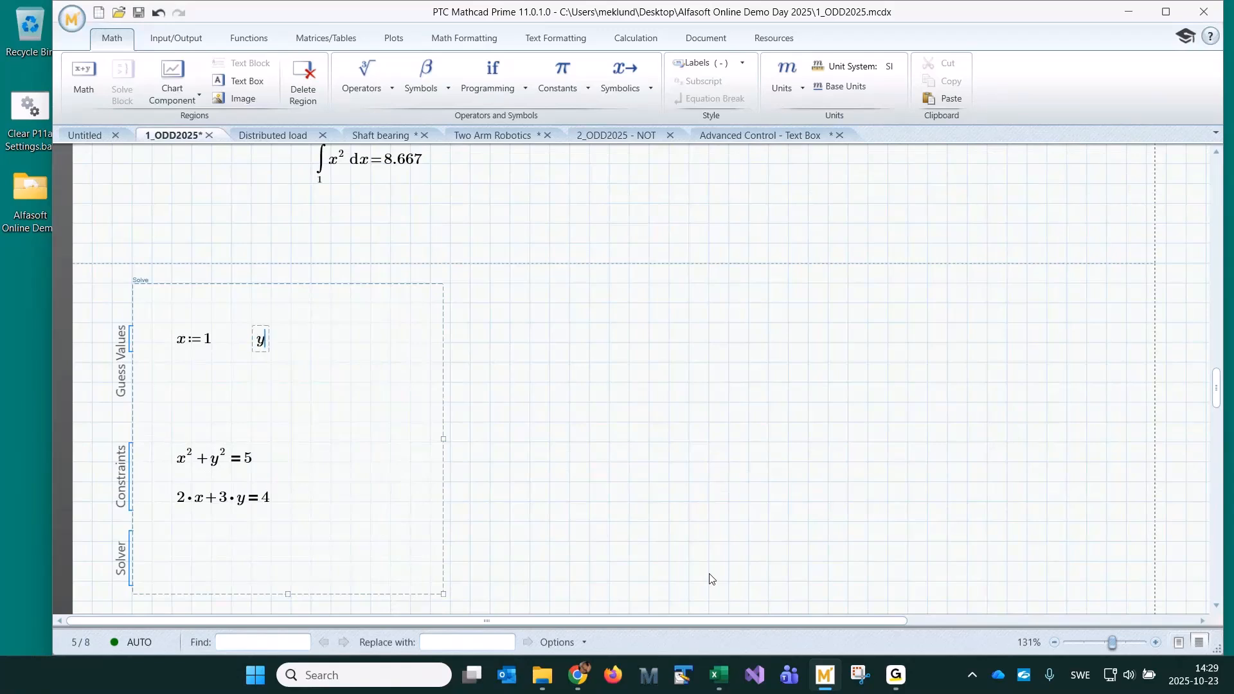
click(608, 360)
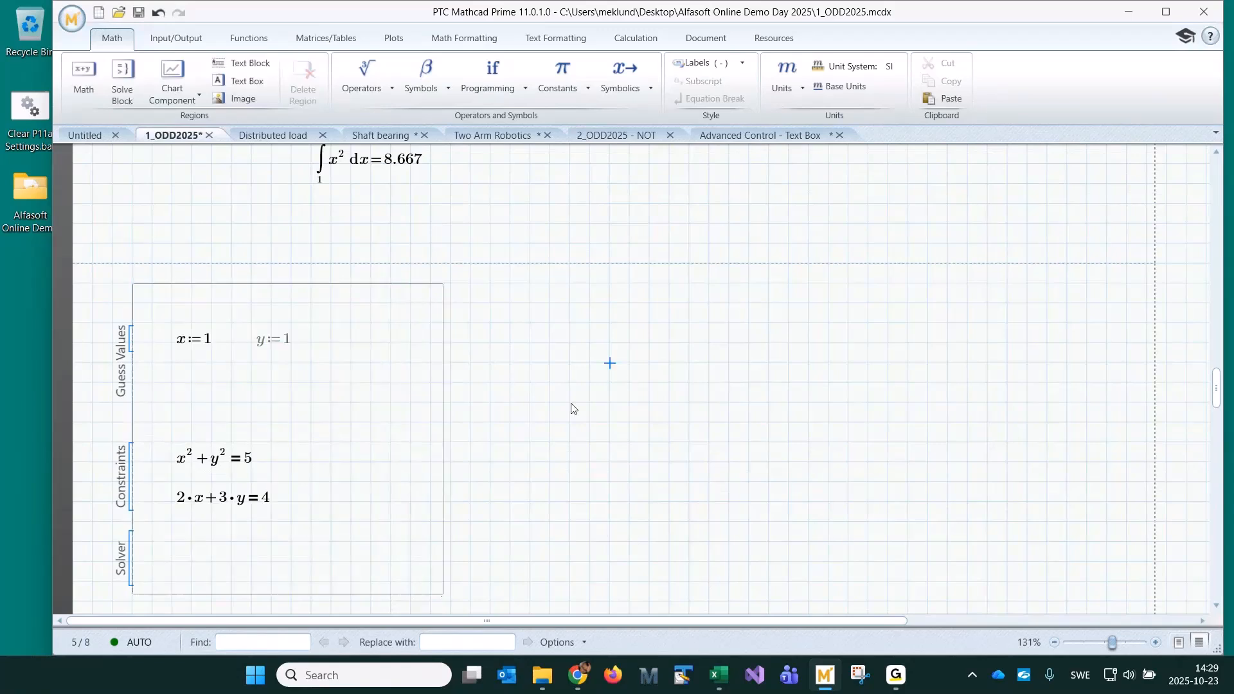
Enter find(x,y) in the Solver section and evaluate it
click(172, 562)
text(find()
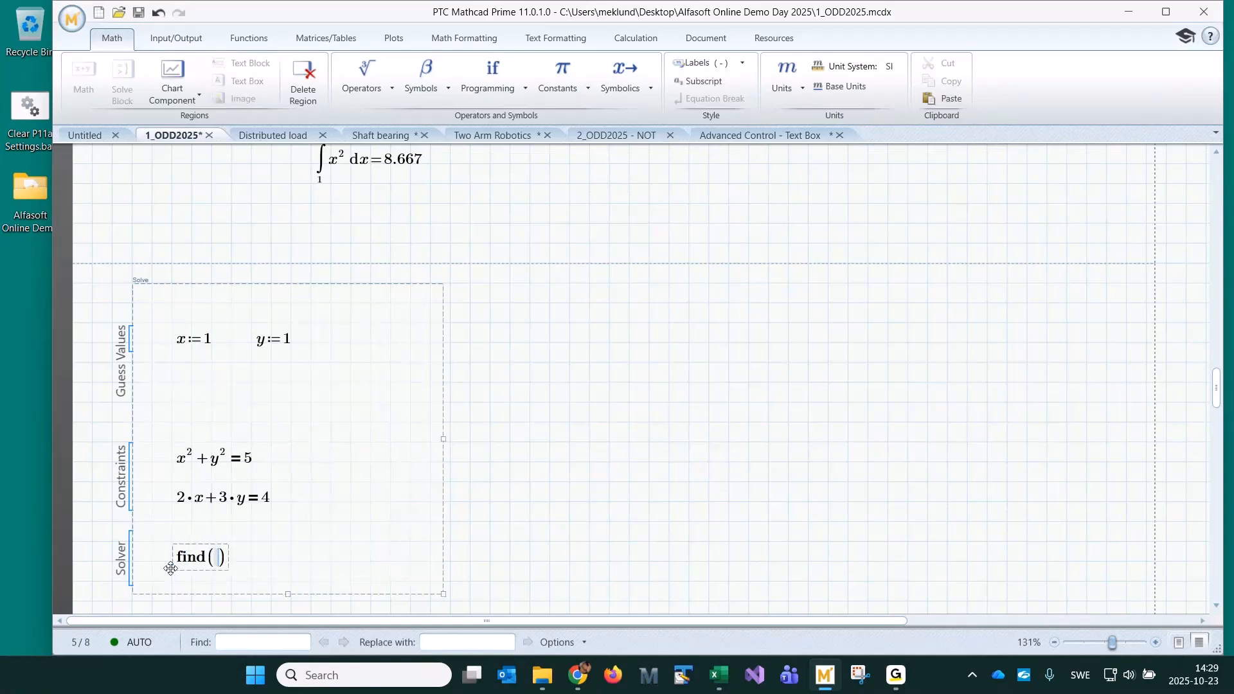
text(x,y)=[2.231; -0.154)
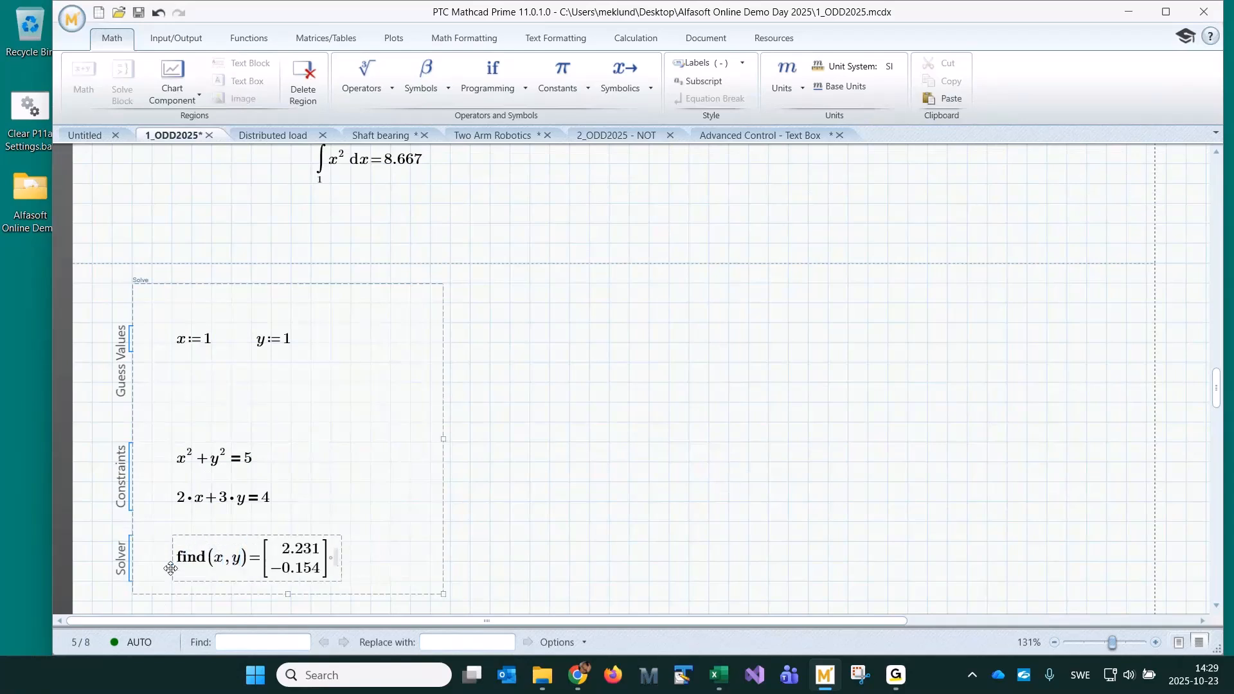
click(526, 440)
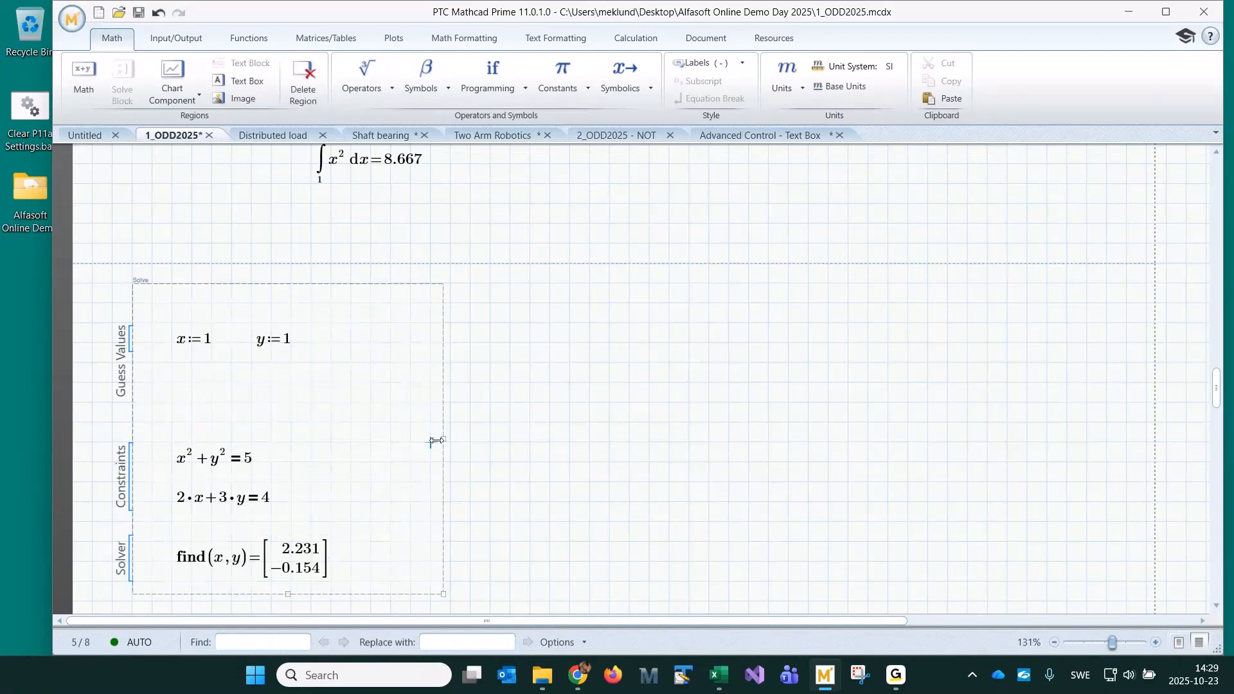
Narrow the solve block to fit its contents and place a copy of it to its right
drag(436, 440, 340, 440)
click(391, 460)
drag(412, 403, 299, 420)
click(390, 283)
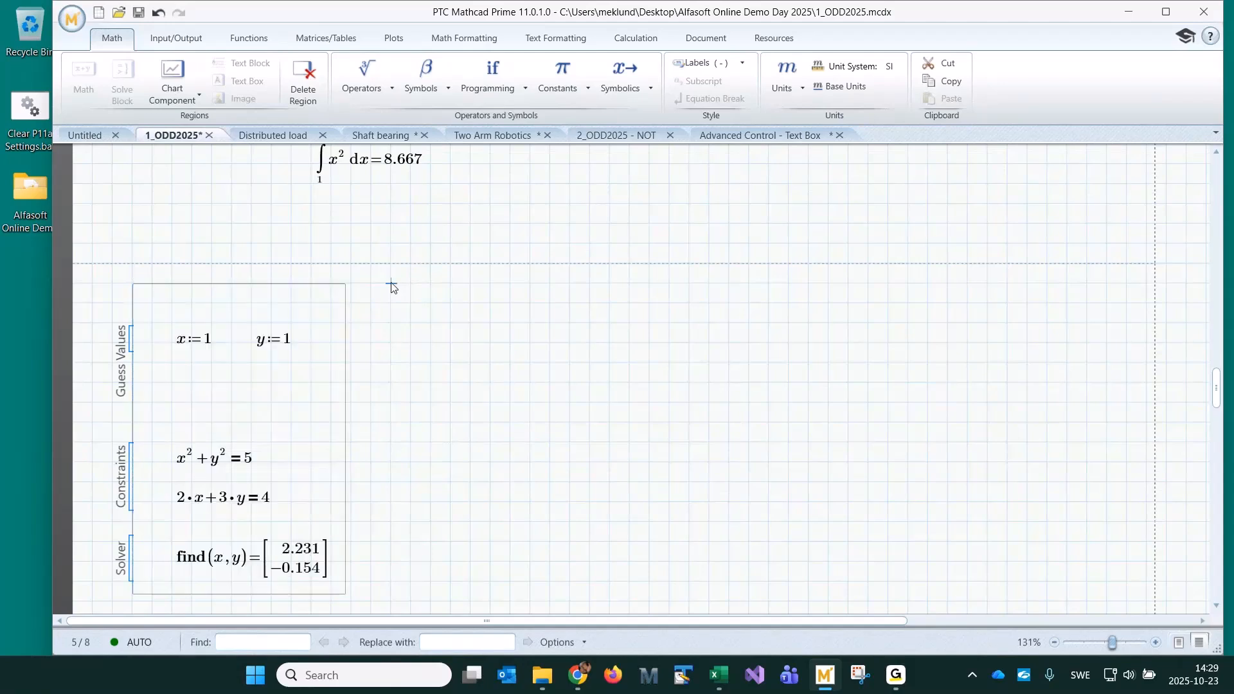
key(ctrl+v)
click(788, 383)
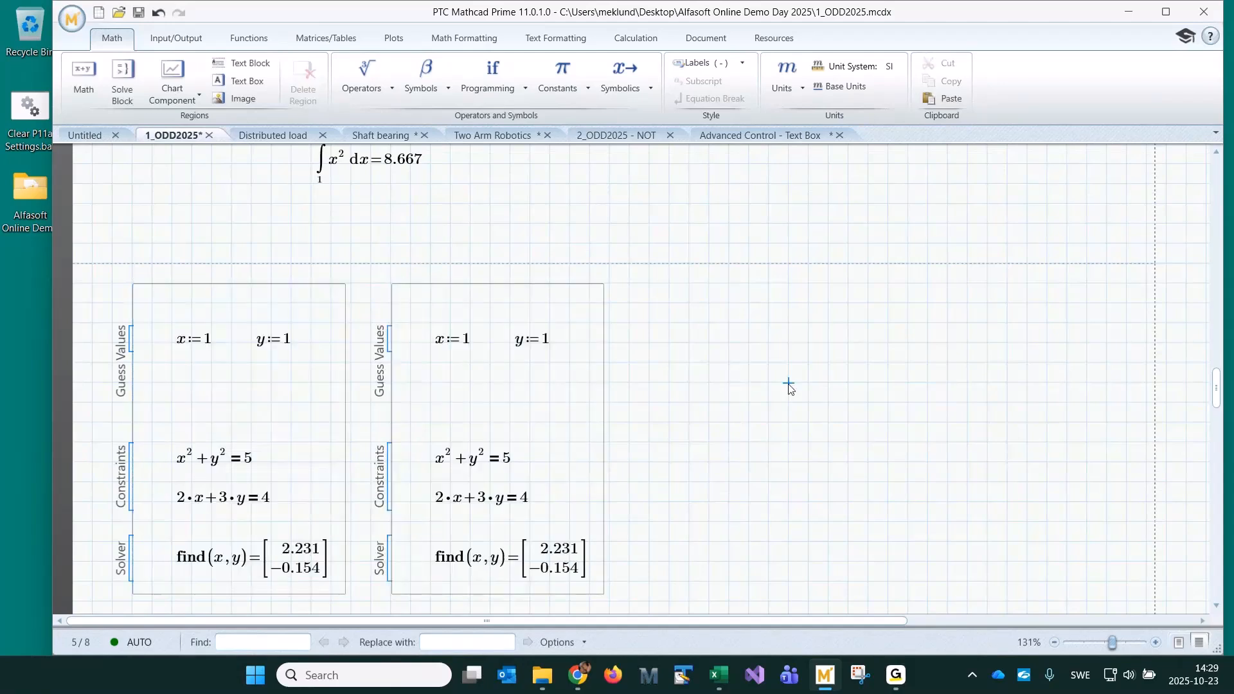
Change the guess value of x to -1 in the copied solve block
click(465, 347)
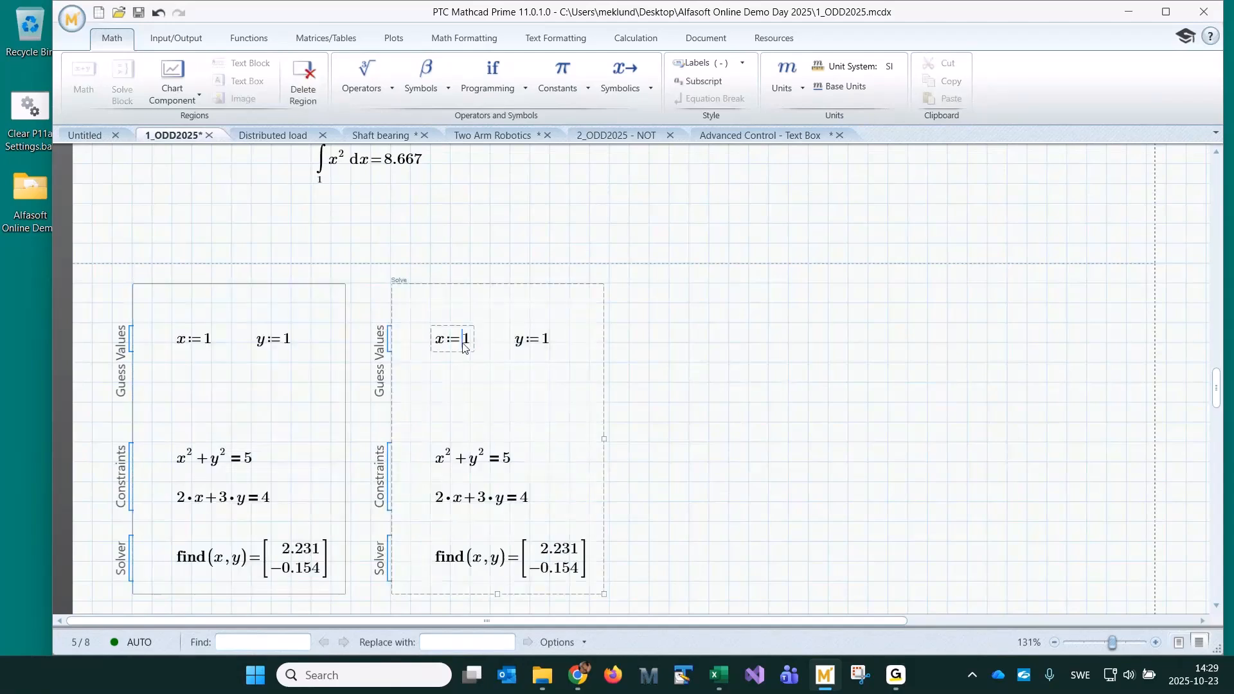
text(-)
click(689, 363)
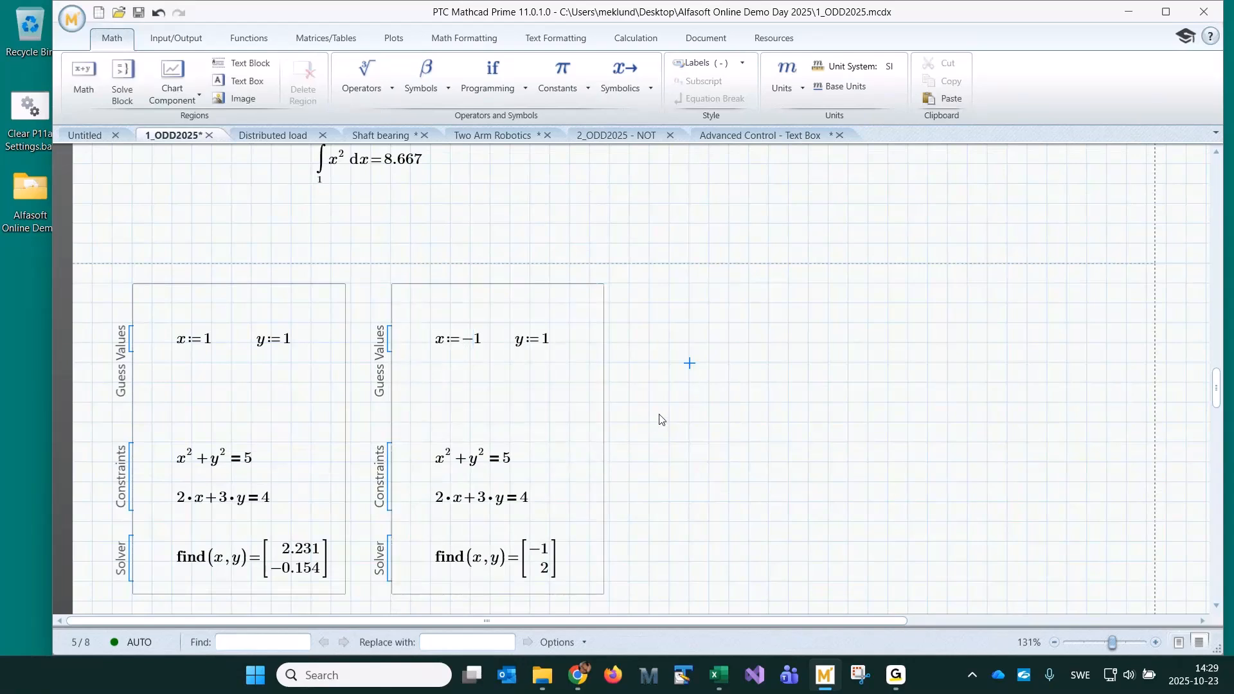
scroll(660, 427, down, 3)
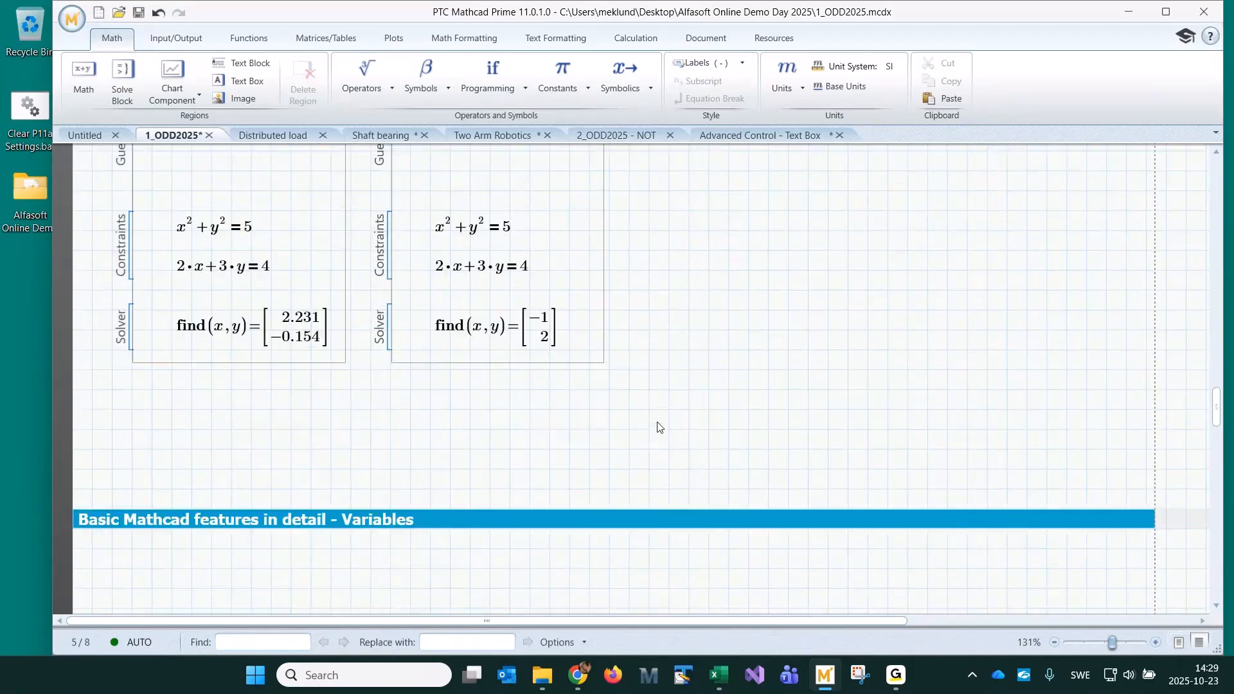
scroll(659, 428, down, 3)
scroll(660, 427, down, 1)
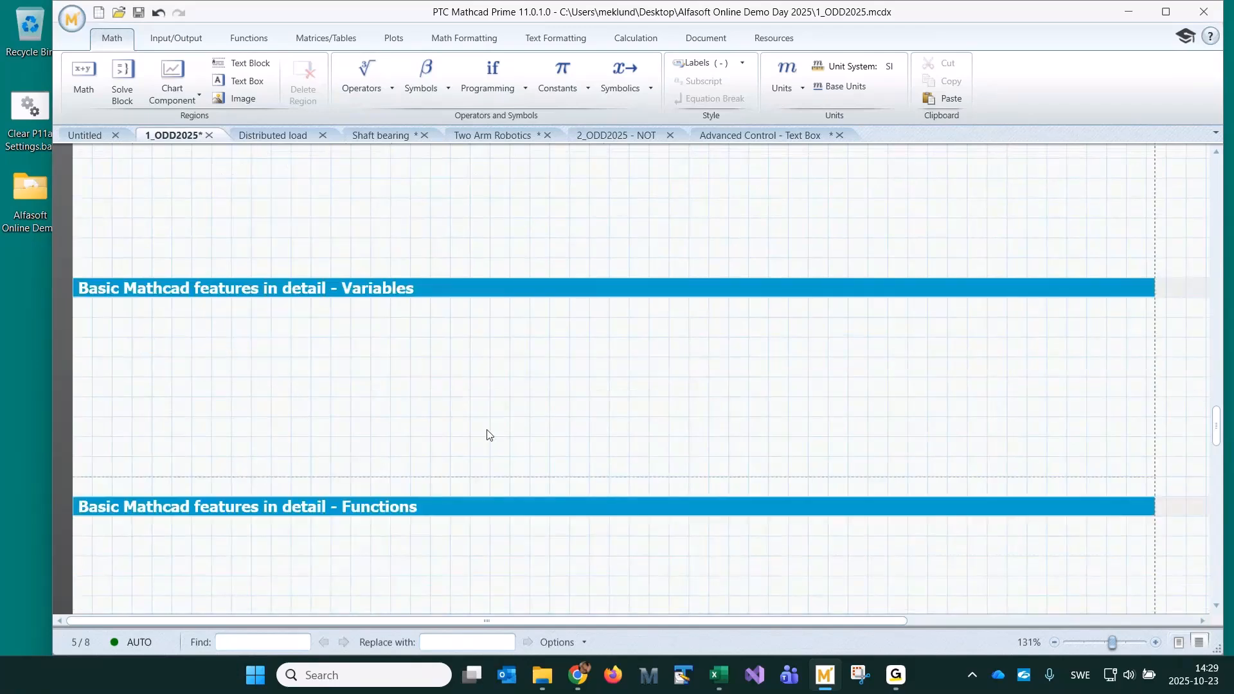
scroll(490, 435, up, 6)
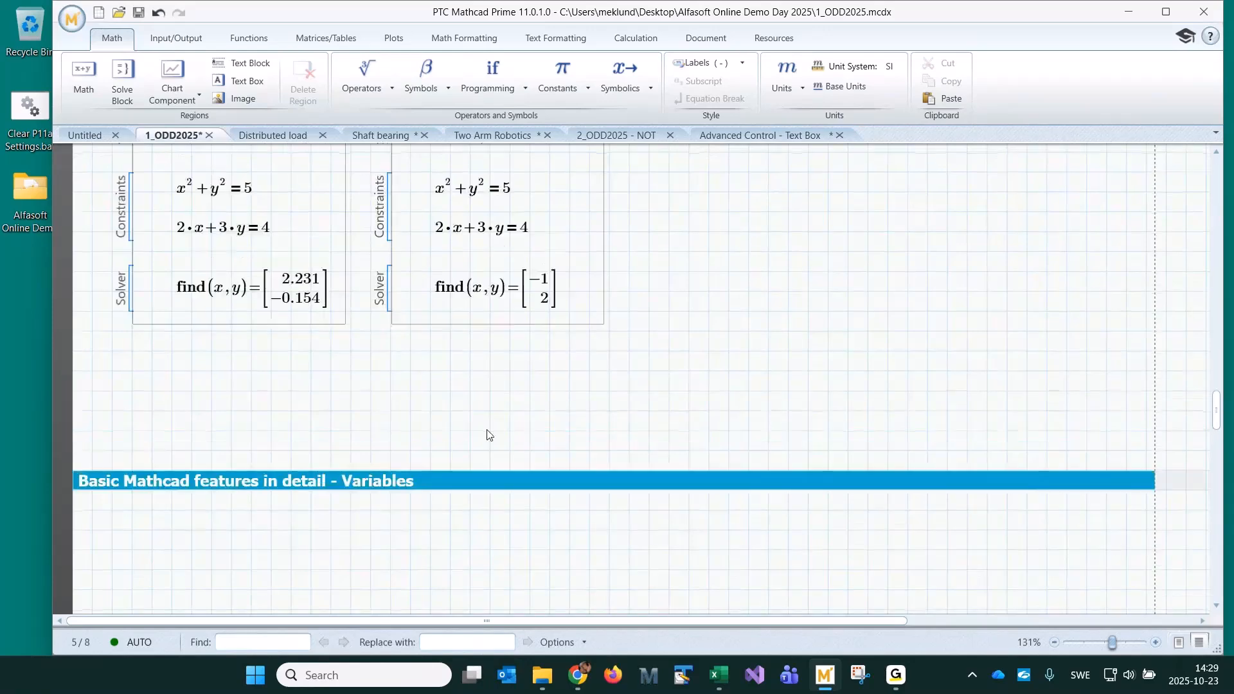
scroll(488, 433, down, 1)
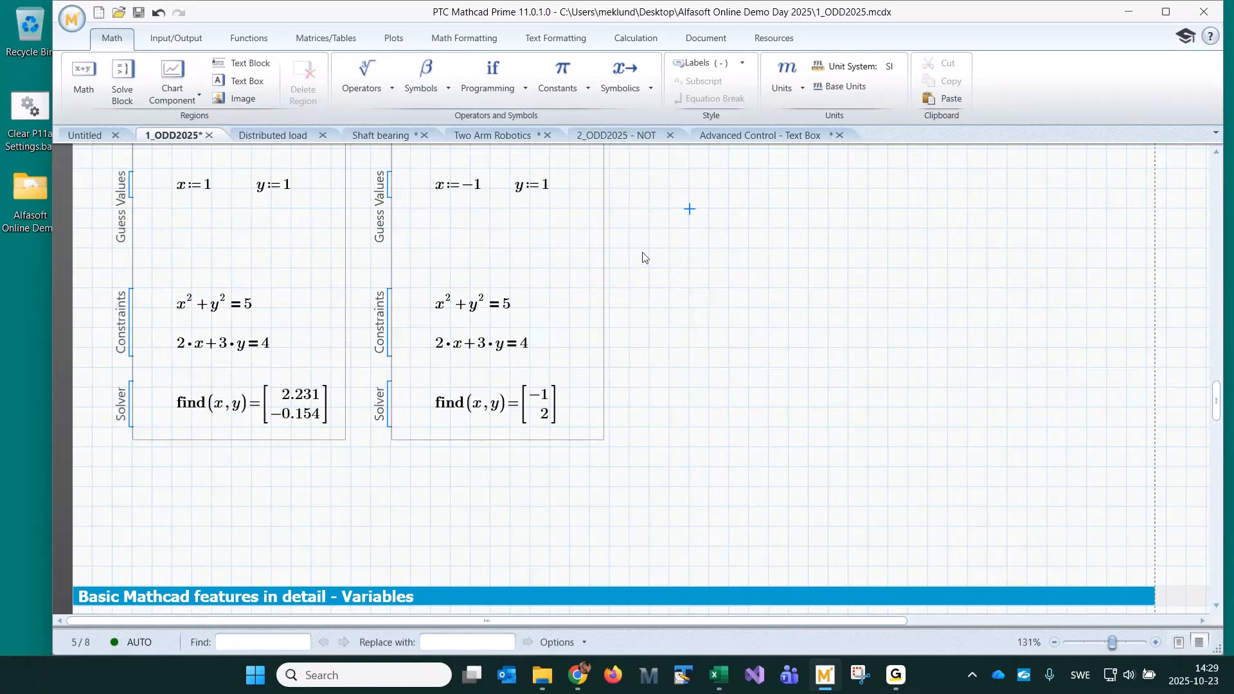
Browse the list of all built-in functions, examine the Curve Fitting and Smoothing category, and close the list
click(257, 44)
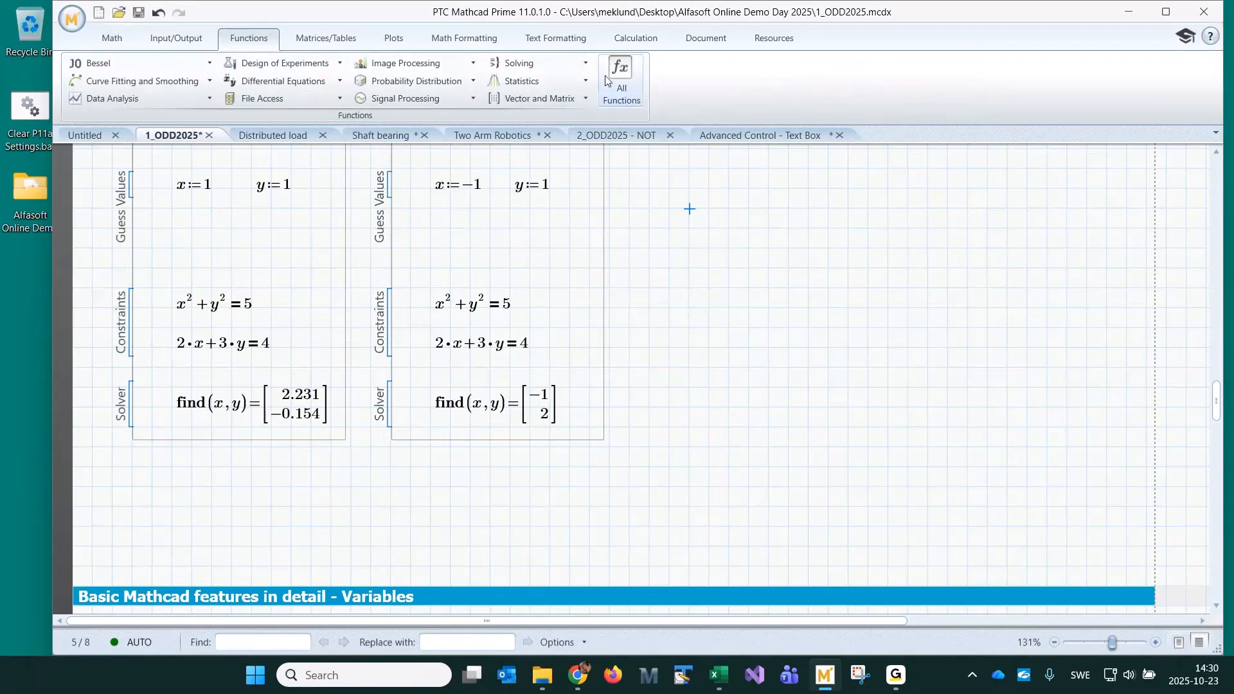
click(626, 79)
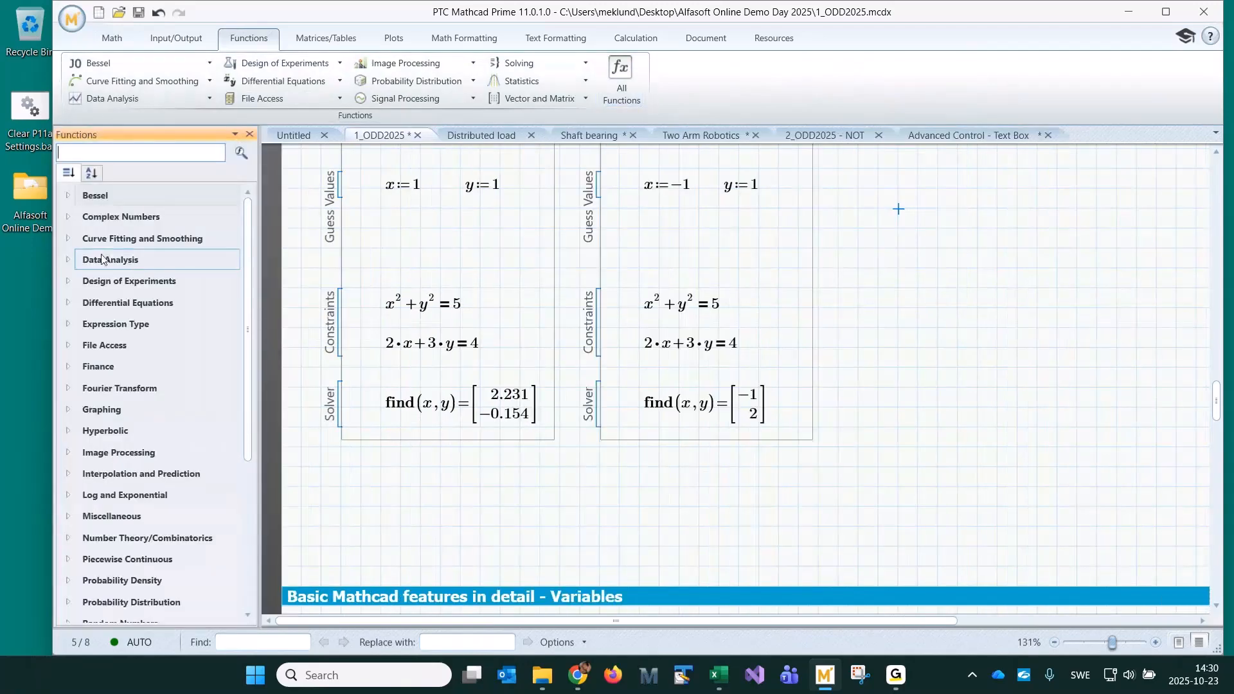
click(67, 238)
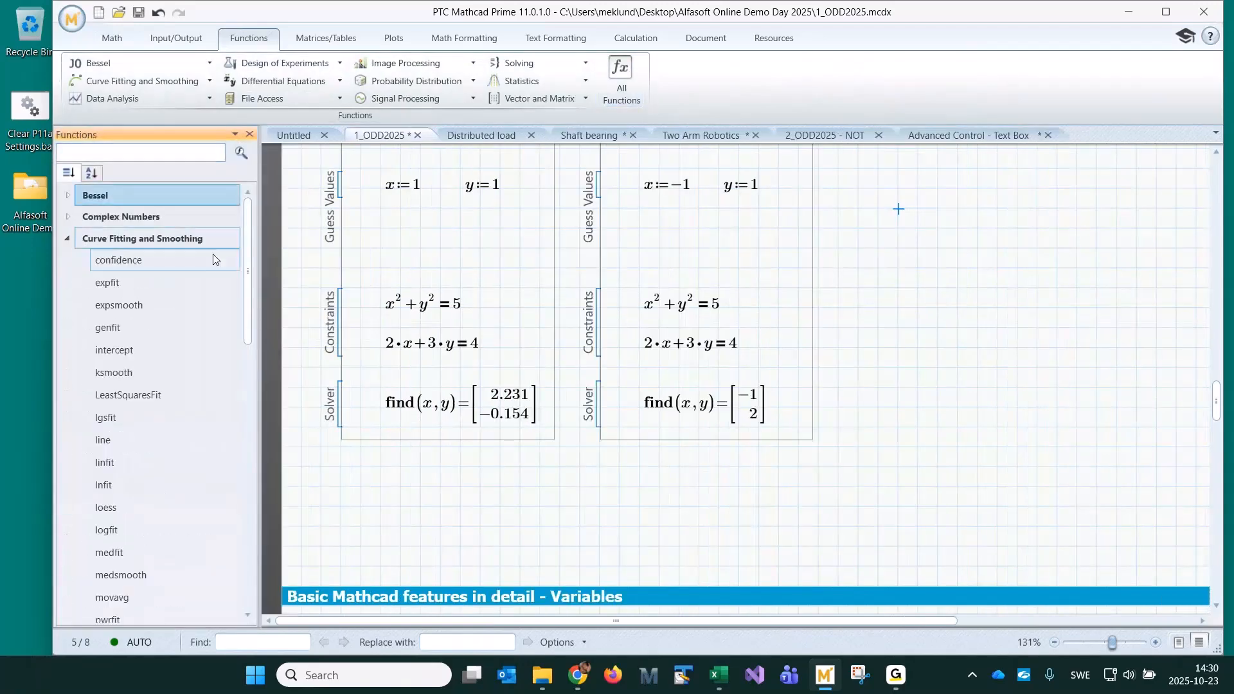
mouse_move(249, 242)
mouse_down()
mouse_move(267, 324)
mouse_move(266, 243)
mouse_move(276, 295)
mouse_move(277, 315)
mouse_move(264, 252)
mouse_up()
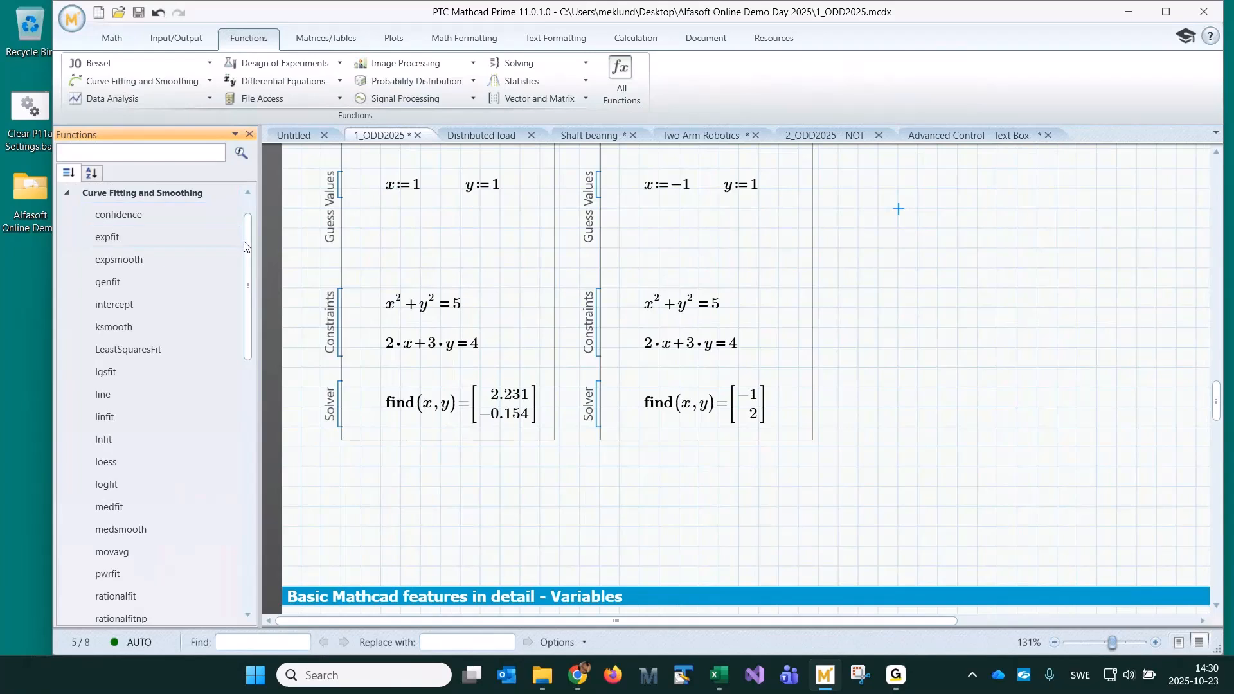
scroll(249, 244, up, 1)
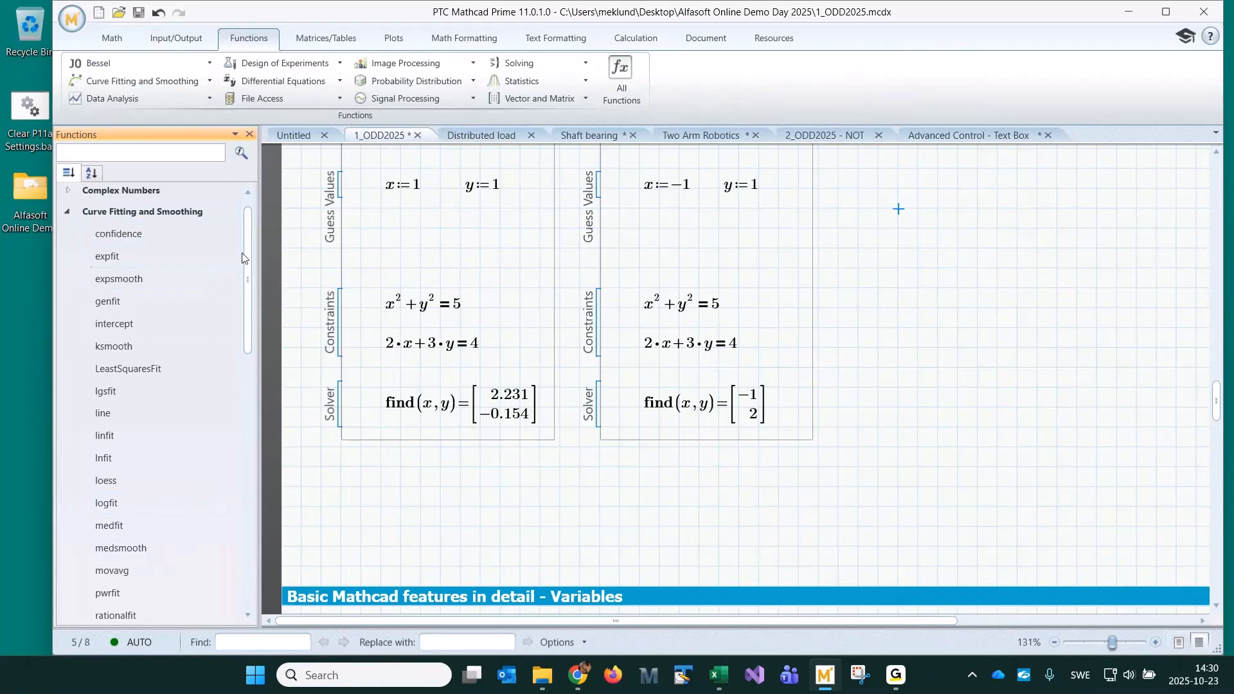
mouse_move(248, 252)
mouse_down()
mouse_move(260, 314)
mouse_move(258, 268)
mouse_up()
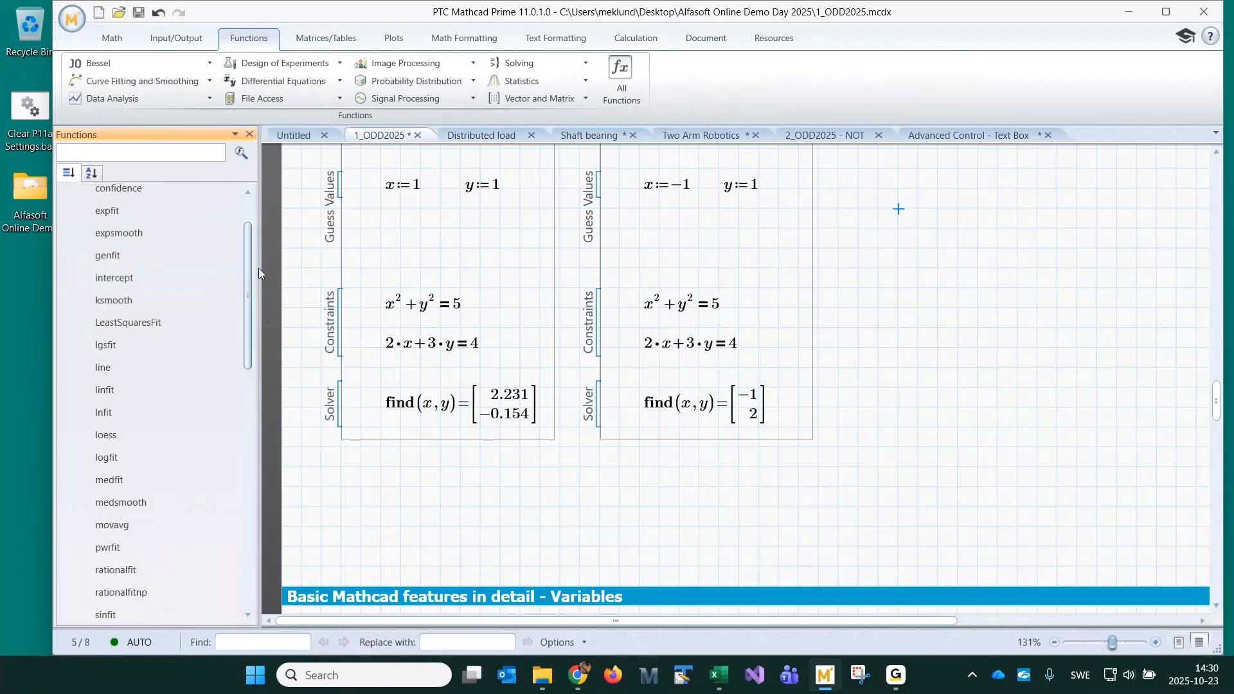
click(251, 134)
Define the variables a:=21 and b:=45 side by side under the Variables heading
scroll(788, 328, down, 5)
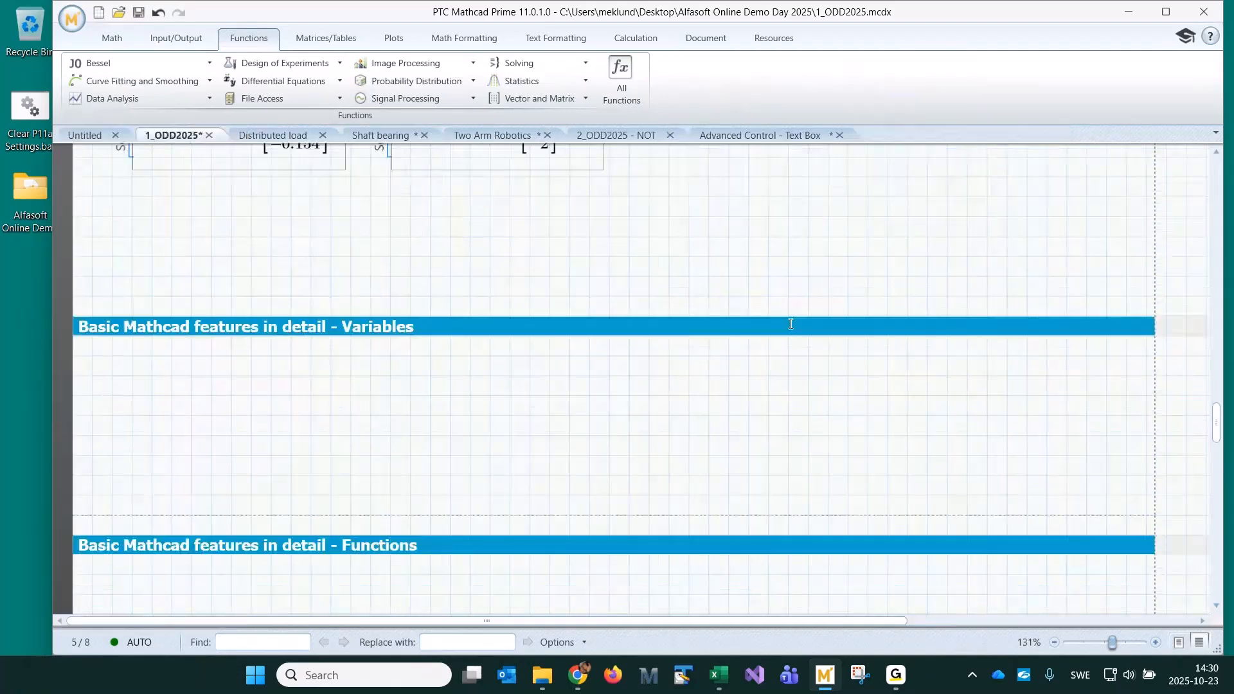
scroll(791, 329, down, 1)
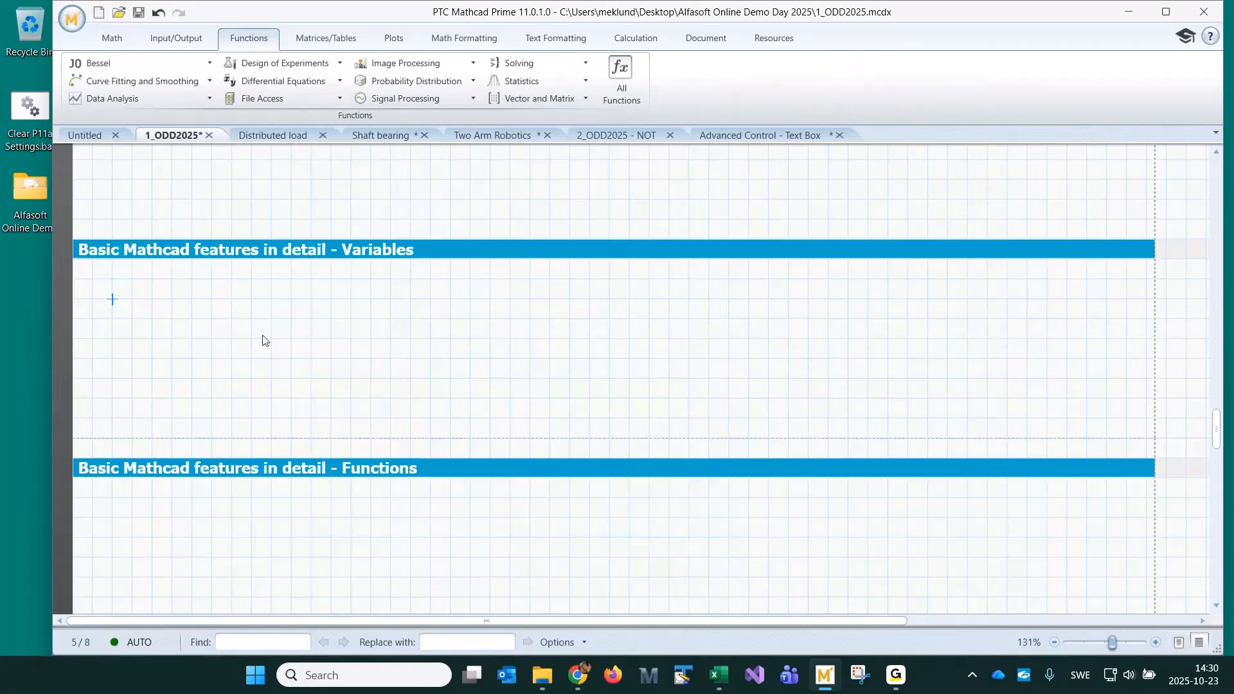
text(a:=21)
key(Return)
text(b:=45)
key(Return)
Define c beside b as the square root of a^2+b^2
text(c)
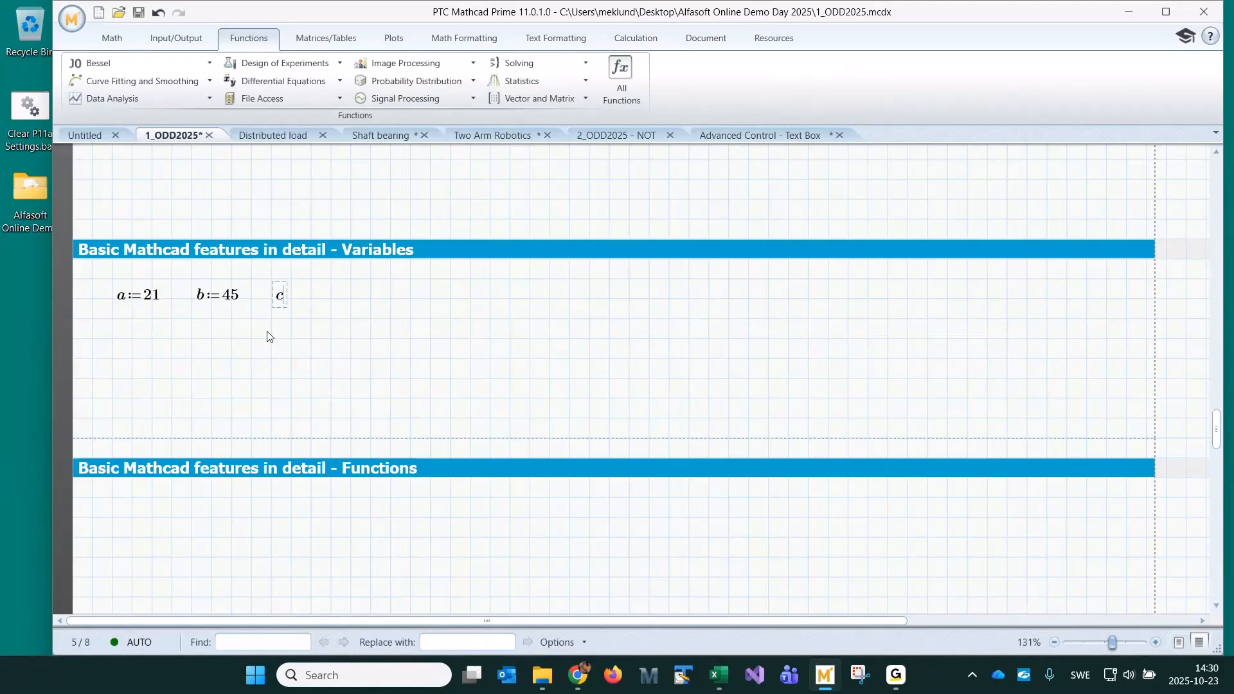
text(:=)
key(backslash)
text(x)
text(^3)
key(BackSpace)
key(BackSpace)
key(BackSpace)
text(a^2+b^2)
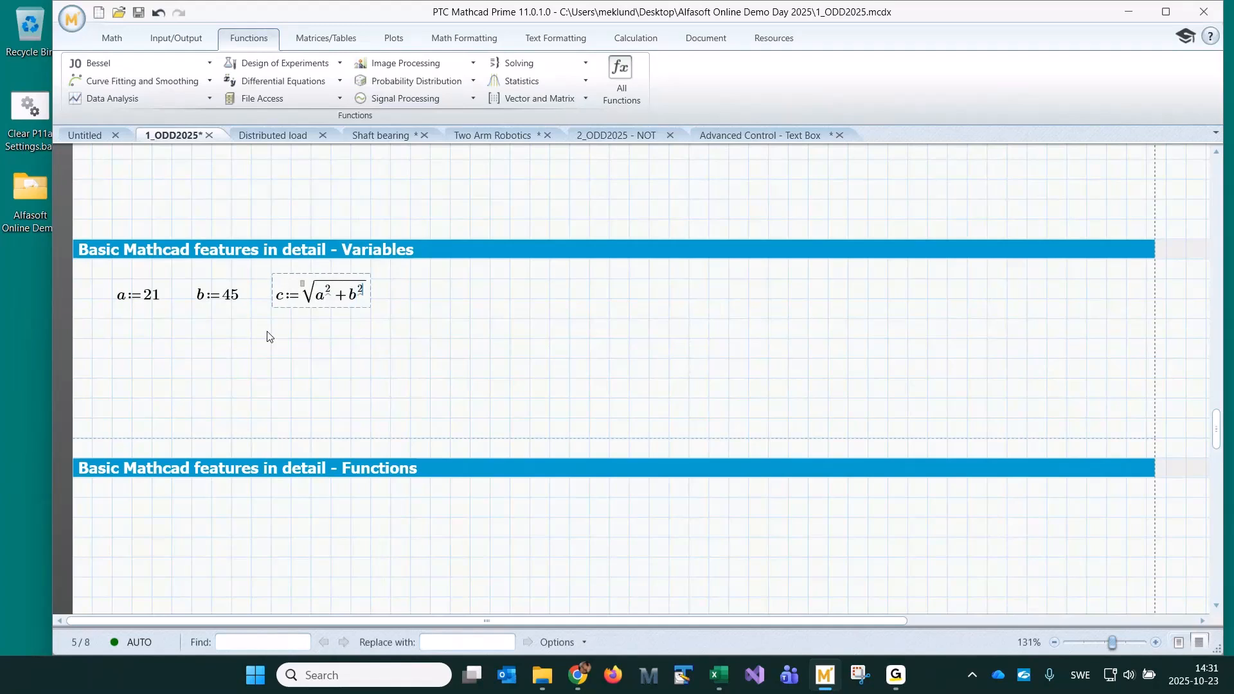
Evaluate c beside its definition and move the result further right on the same line
key(Tab)
text(c=)
drag(469, 355, 443, 288)
key(Right)
key(Right)
key(Right)
key(Right)
key(Right)
key(Right)
key(Right)
key(Right)
key(Right)
key(Right)
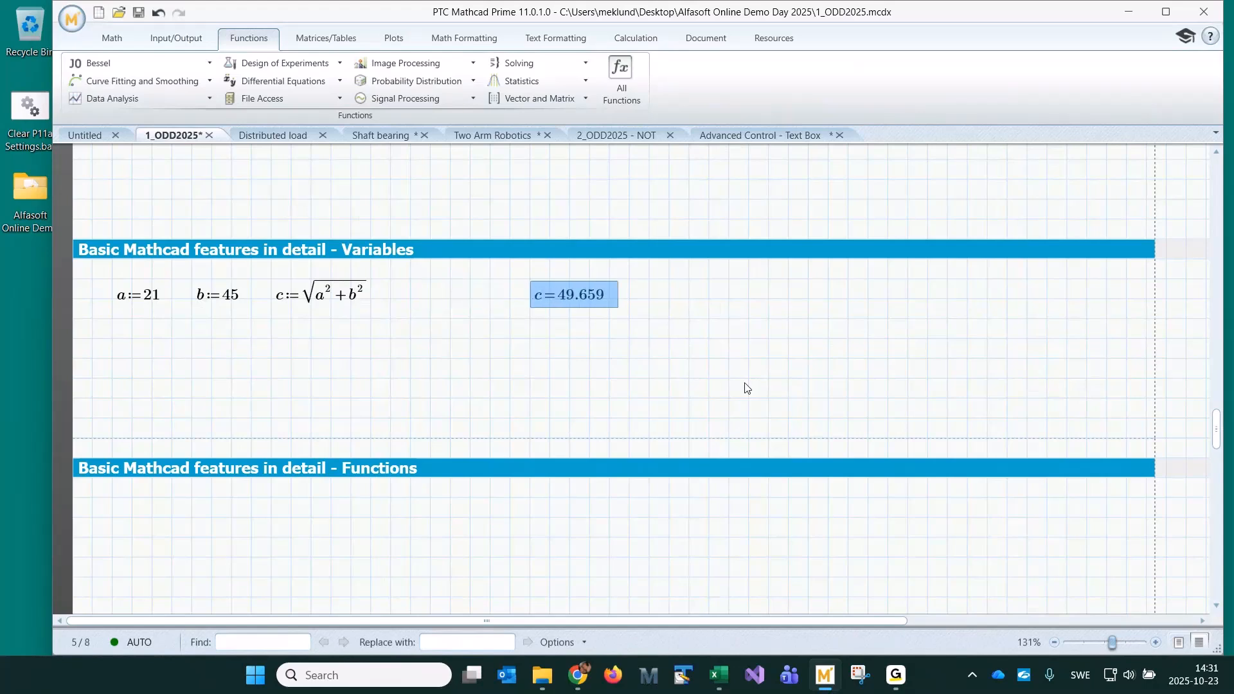
click(572, 336)
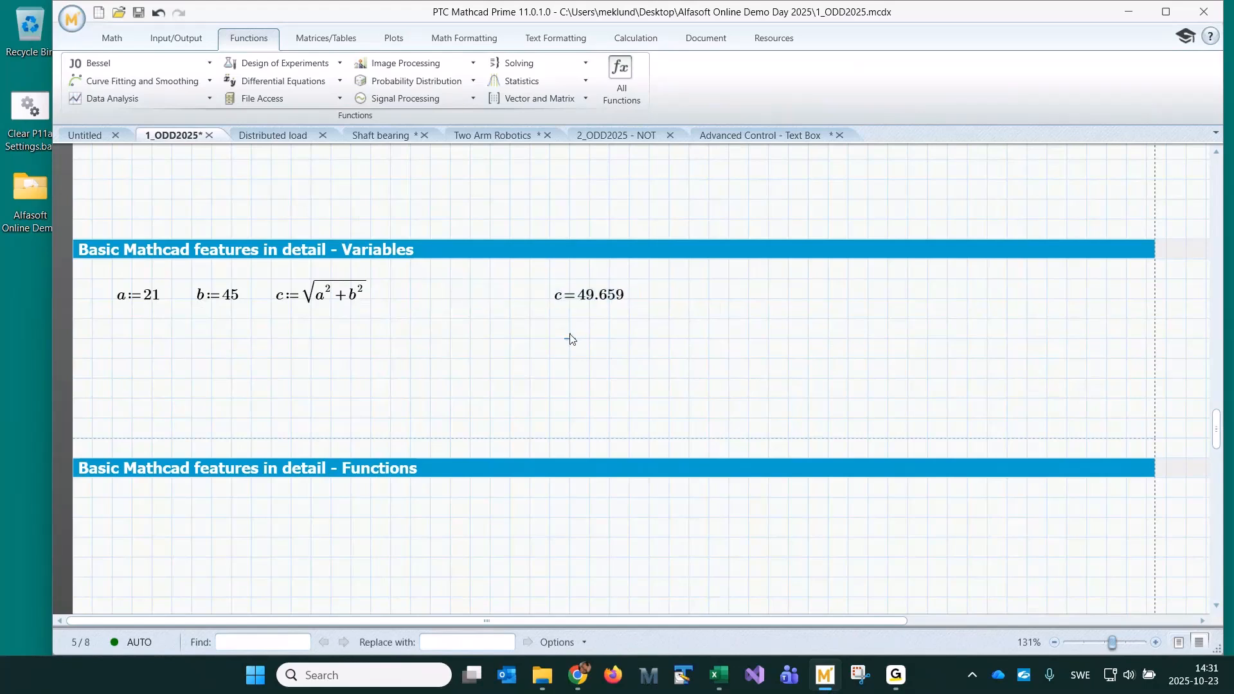
click(284, 300)
click(332, 338)
click(560, 299)
click(629, 339)
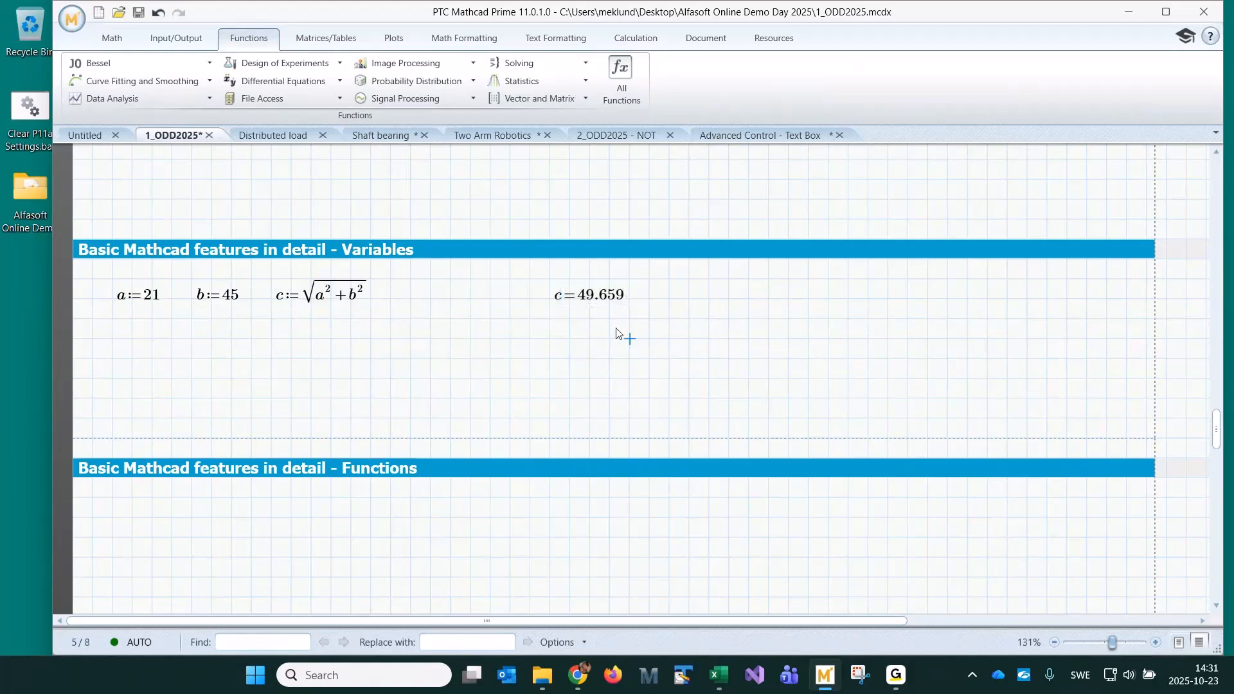
Evaluate c inline at the end of its definition, and remove the inline result again
click(362, 292)
text(=49.659)
click(251, 358)
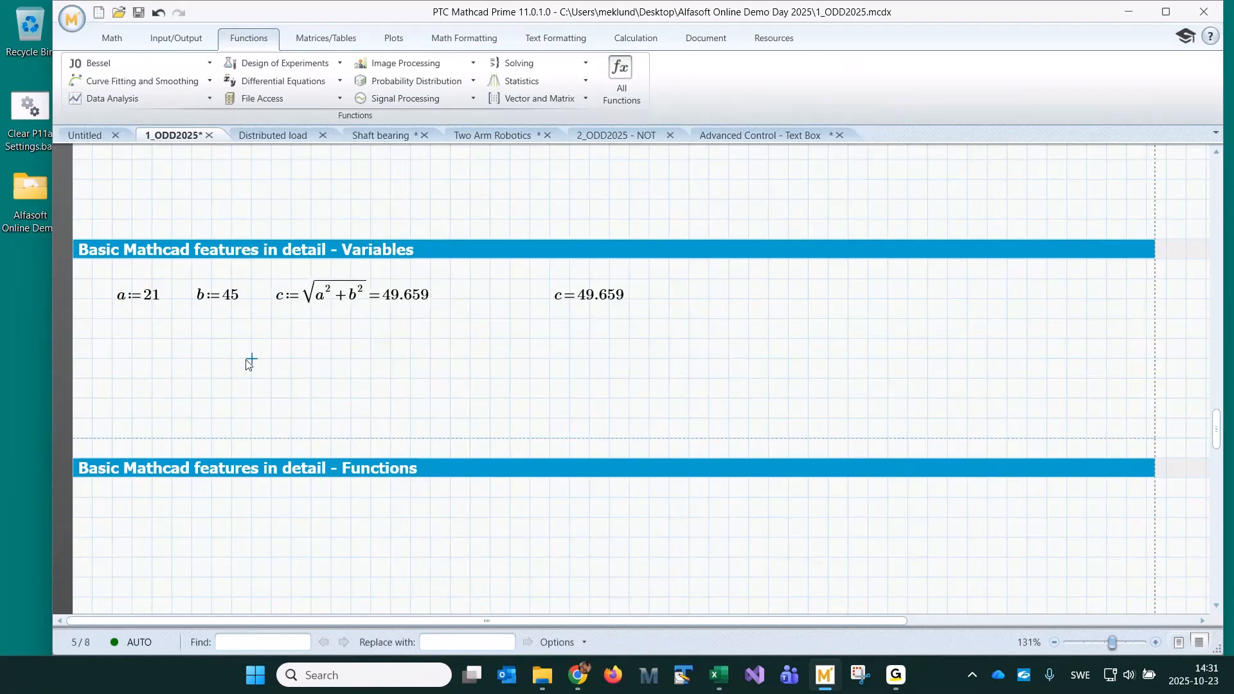
click(377, 304)
key(BackSpace)
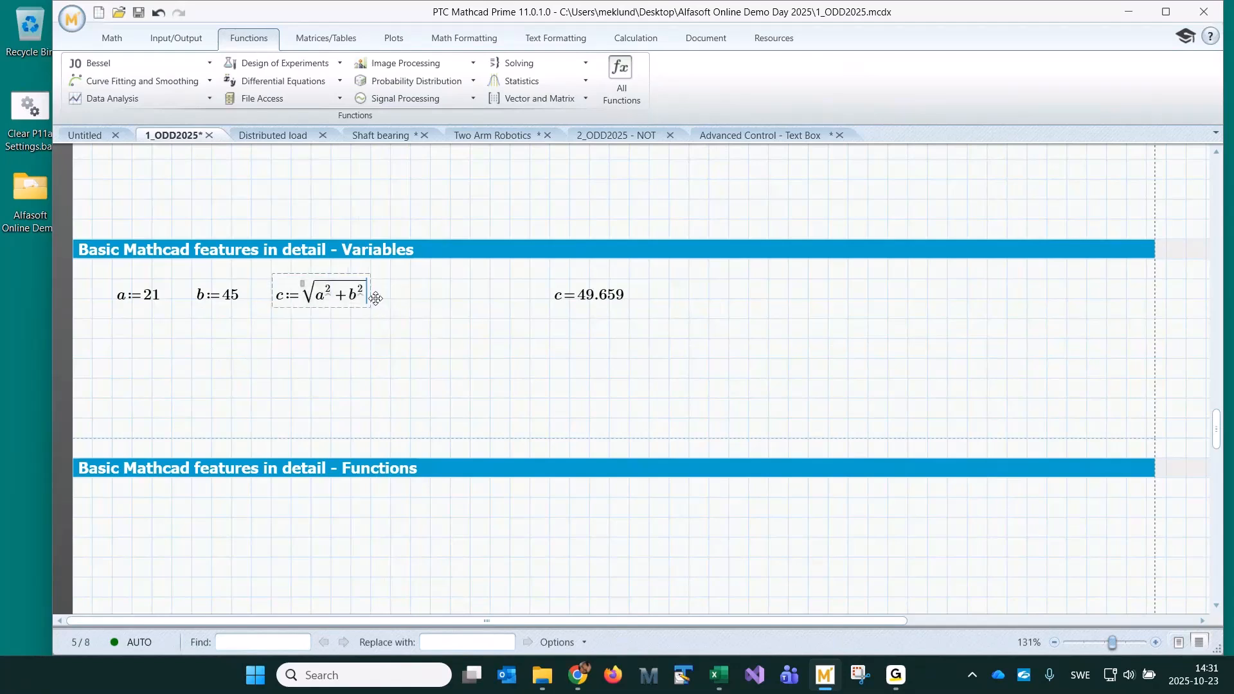
click(450, 320)
Evaluate a+d beside the result for c while d is undefined, and define d:=5 on the line below a
click(704, 300)
text(a+d=?)
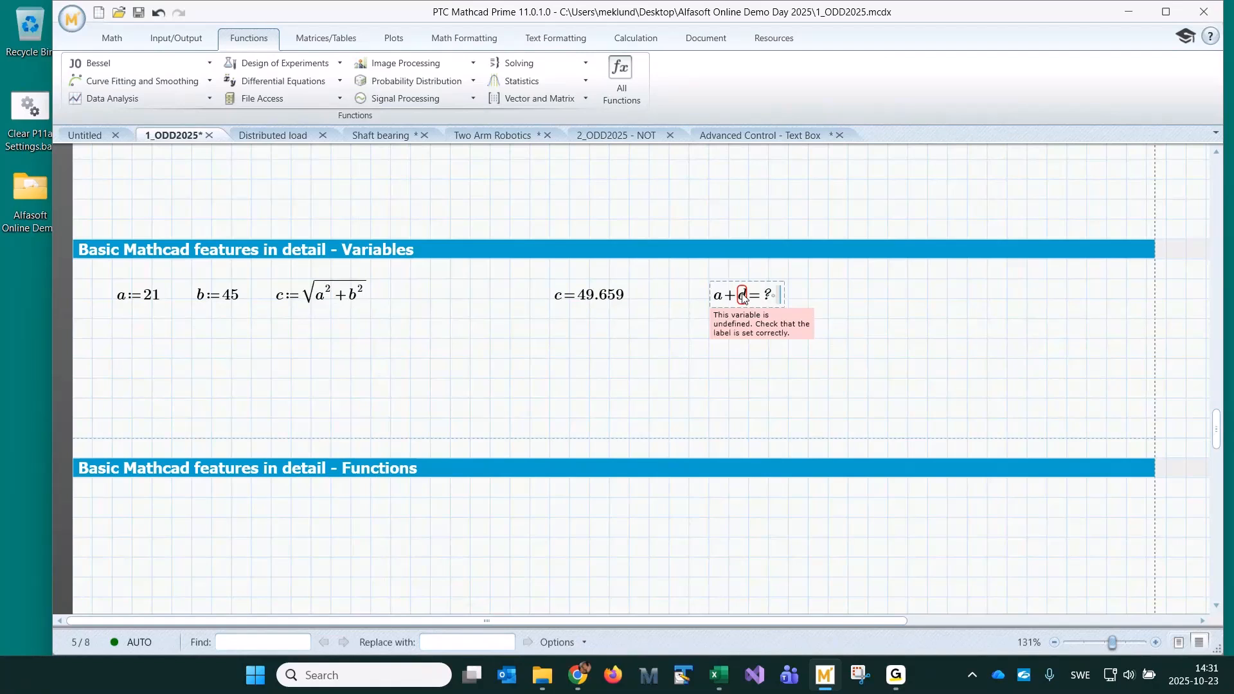
click(122, 340)
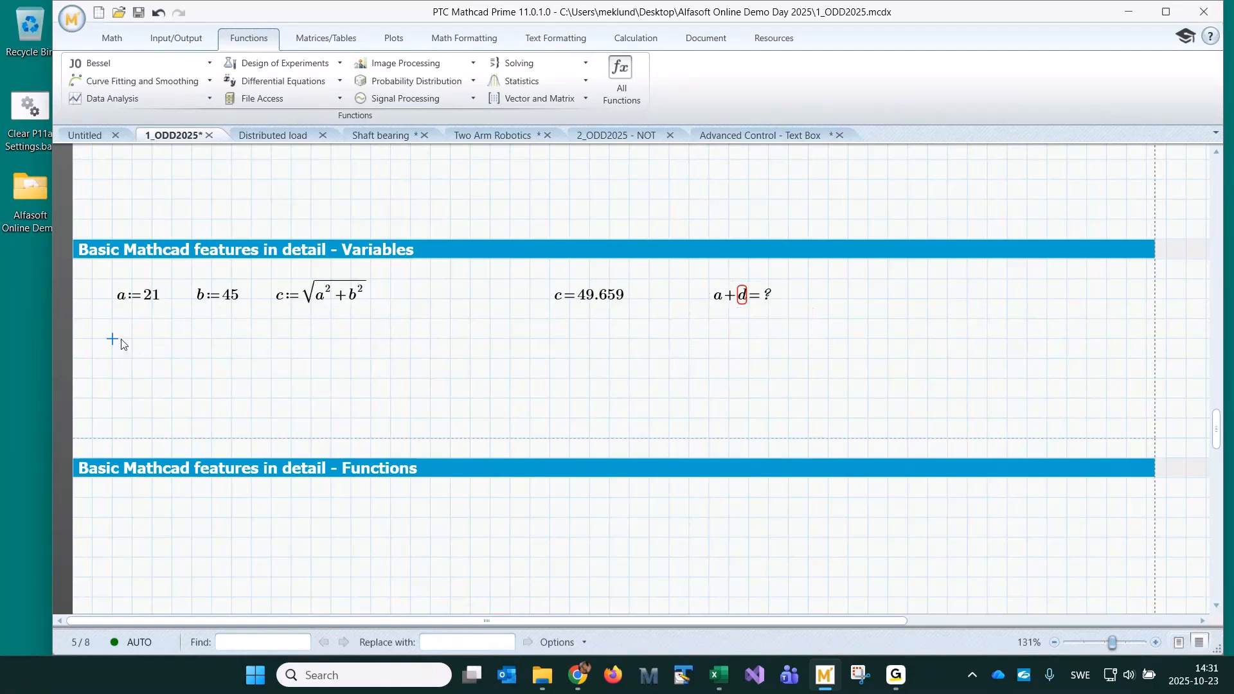
text(d:=5)
key(Return)
Evaluate a+d again on the same line as the definition of d, directly below the first a+d expression
click(710, 340)
text(a+d=26)
click(620, 393)
Define the variable Length:=23 below d
click(122, 378)
text(Lengt)
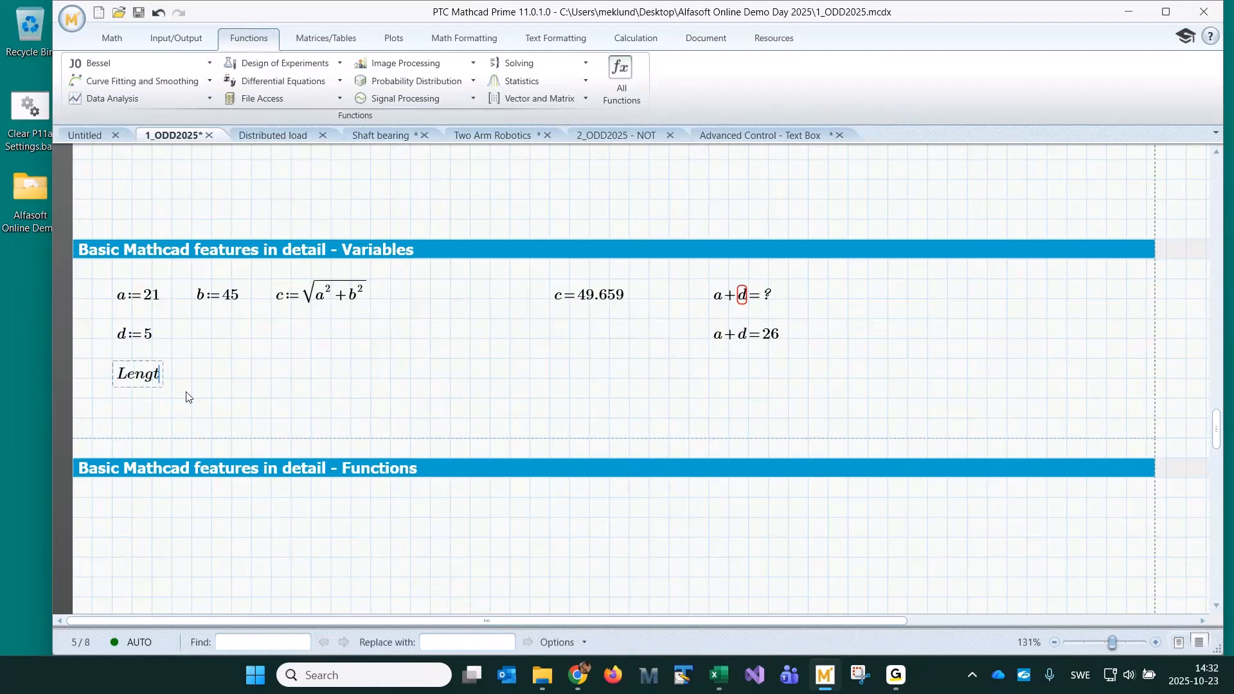
text(h:=23)
key(Return)
Define a variable Length with the subscript inner as 98, beside the Length definition
key(Right)
key(Right)
text(Length)
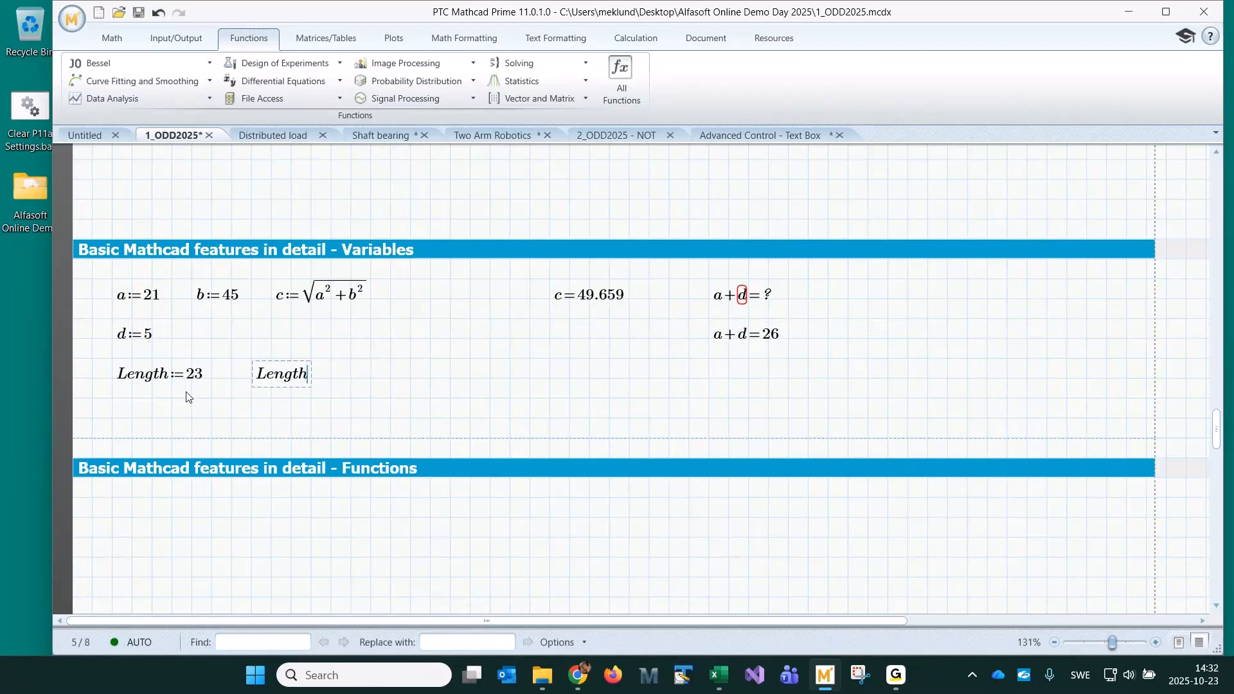
text(.inner:=)
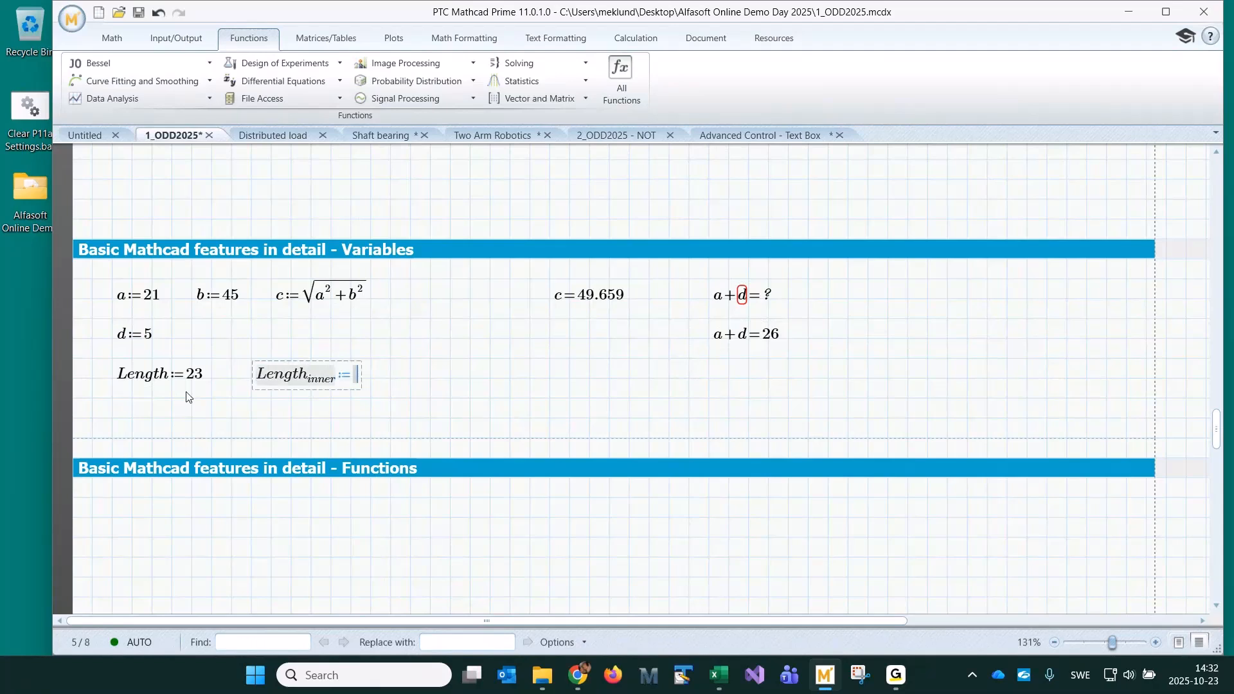
text(98)
key(Return)
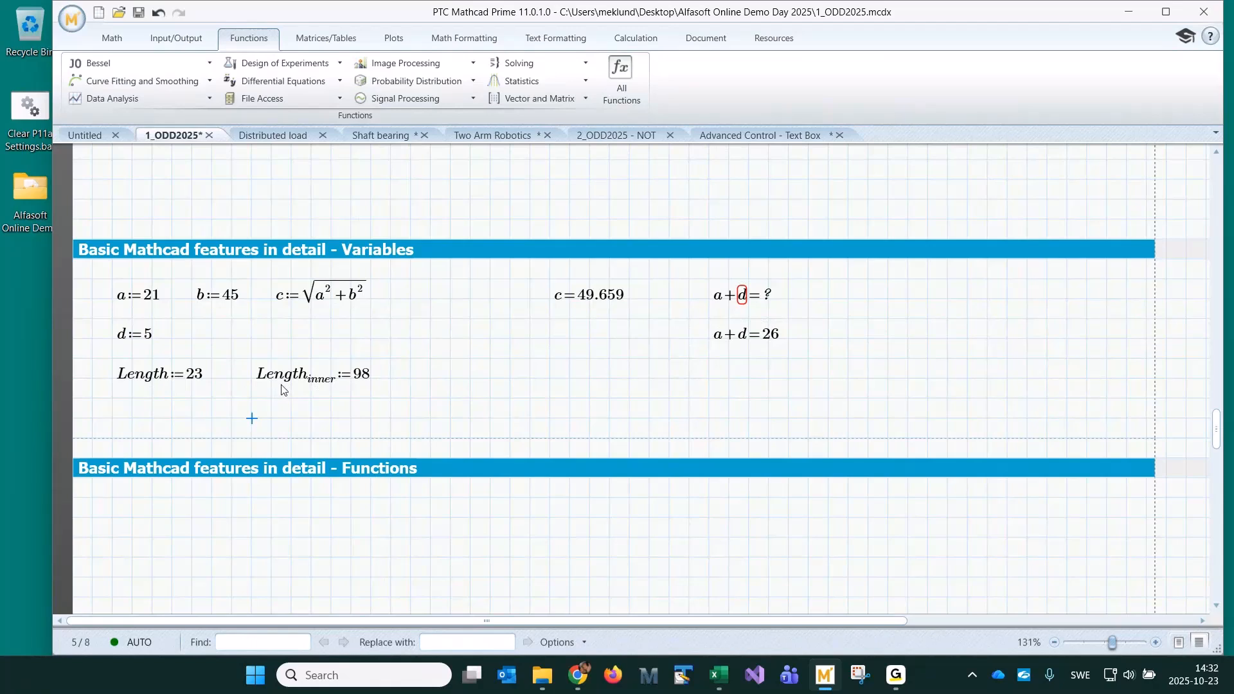
Insert a combo box control on the same line, beside the Length definition with subscript inner
click(450, 379)
click(111, 40)
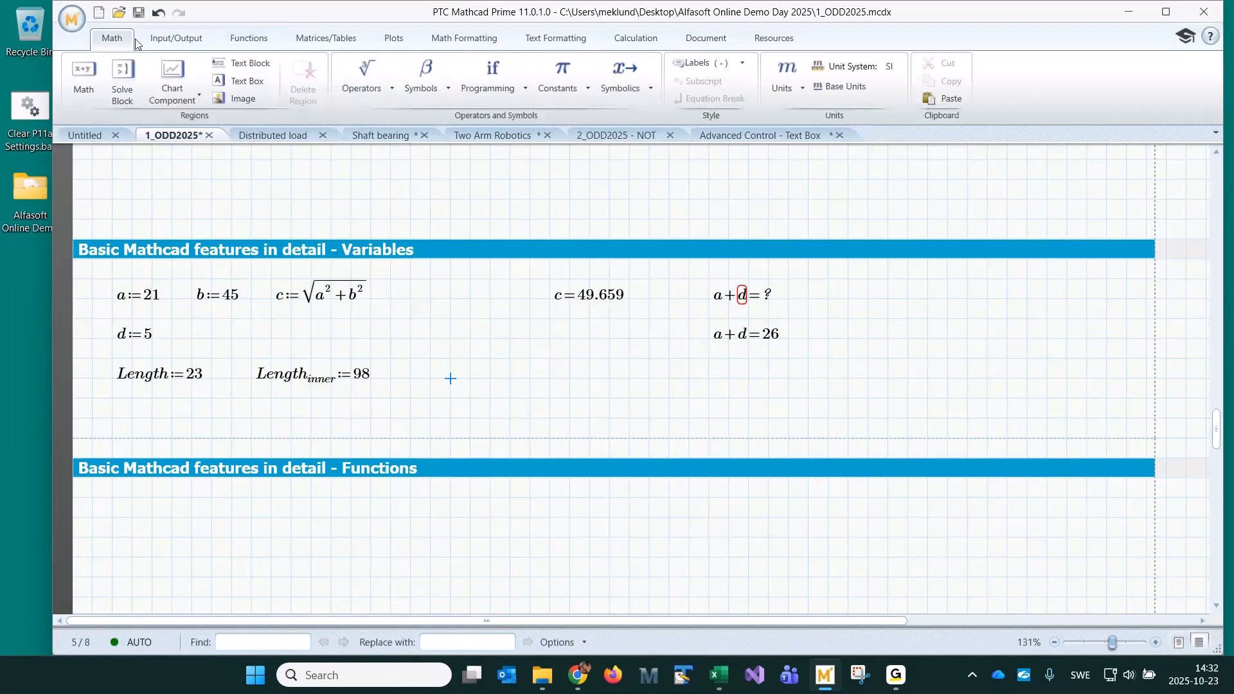
click(175, 38)
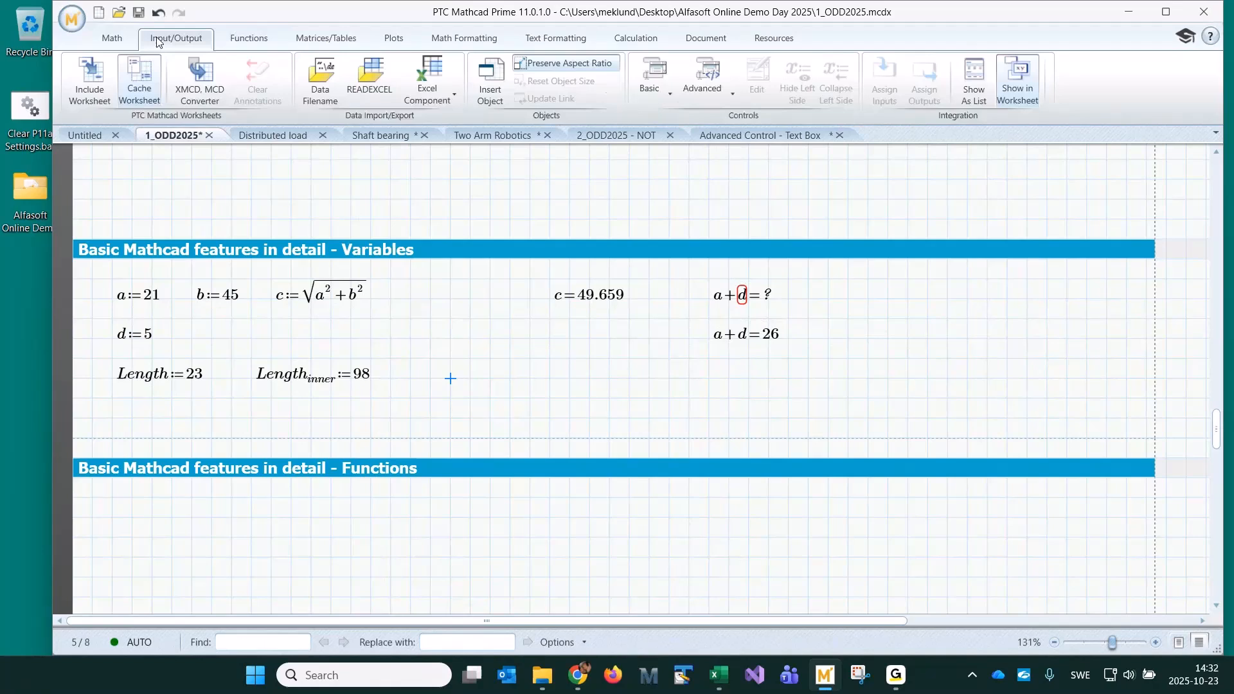
click(669, 94)
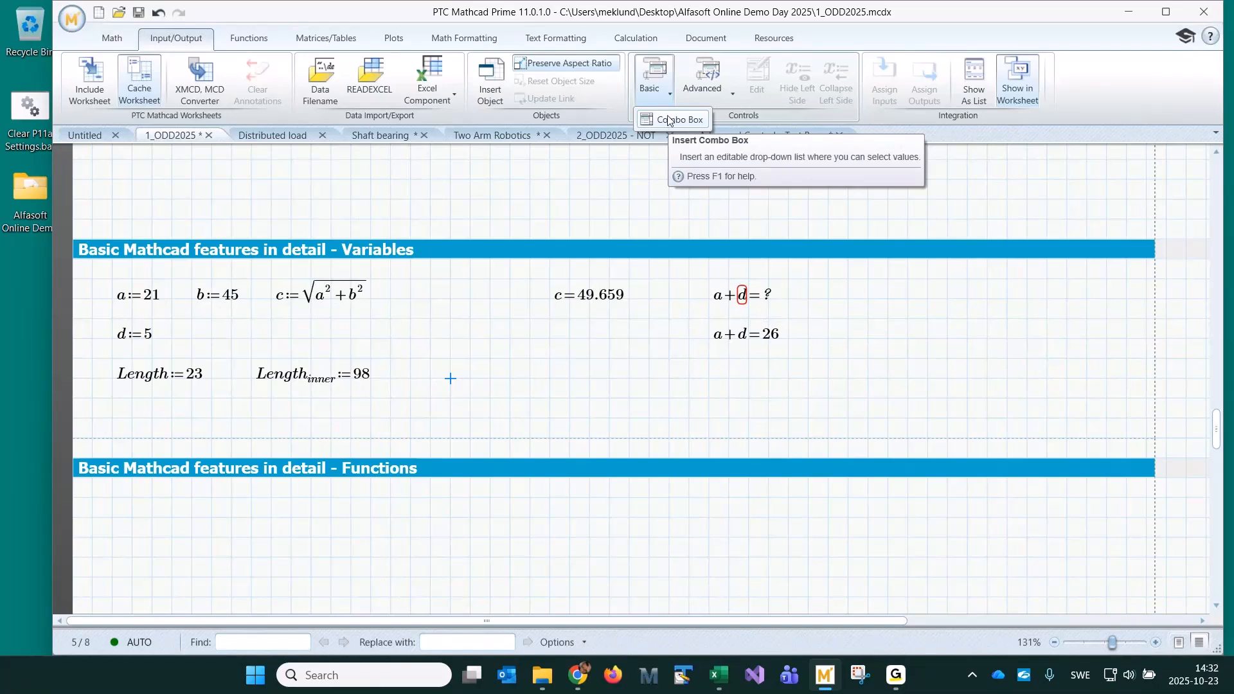
click(669, 121)
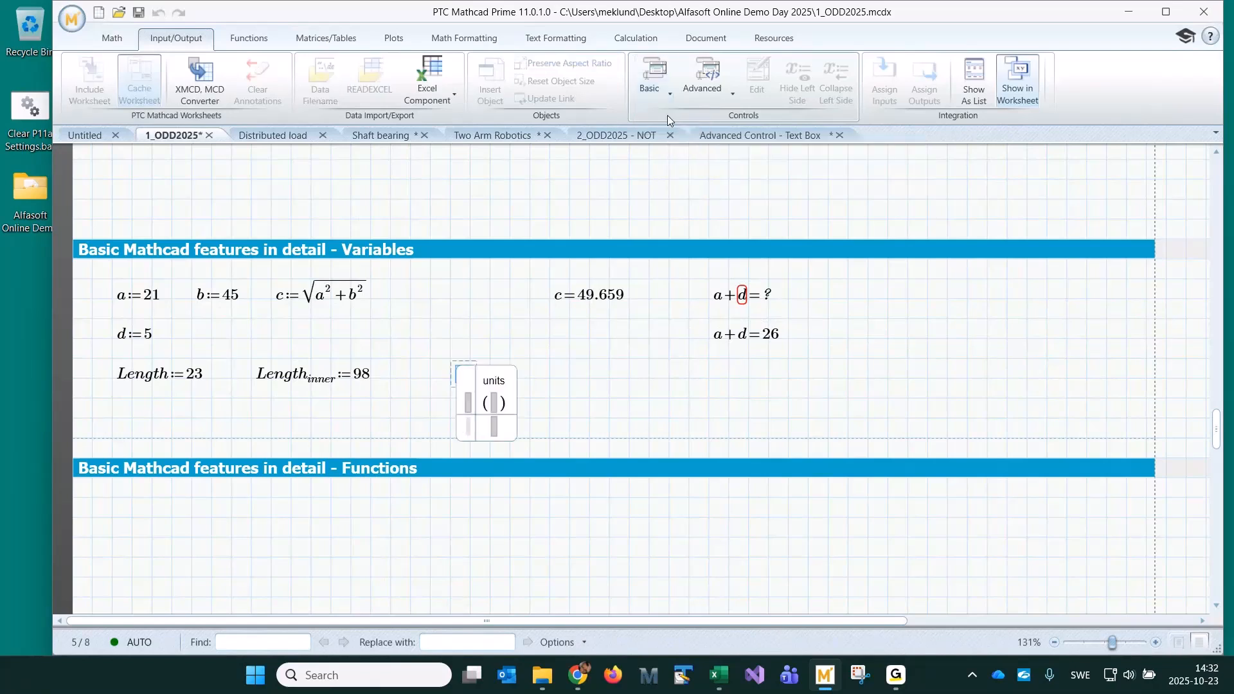
Fill the combo box with three entries: Al with 2.699, Be with 1.845 and Cu with 8.935
text(Al )
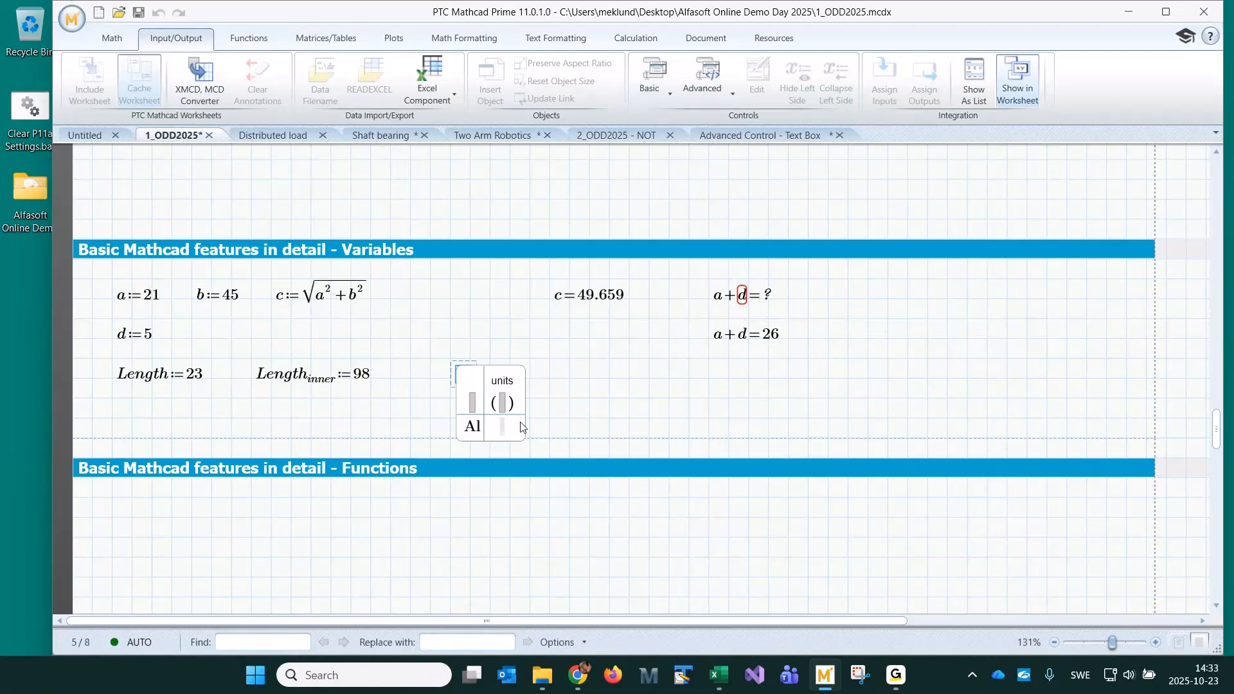
text(2.699)
key(Return)
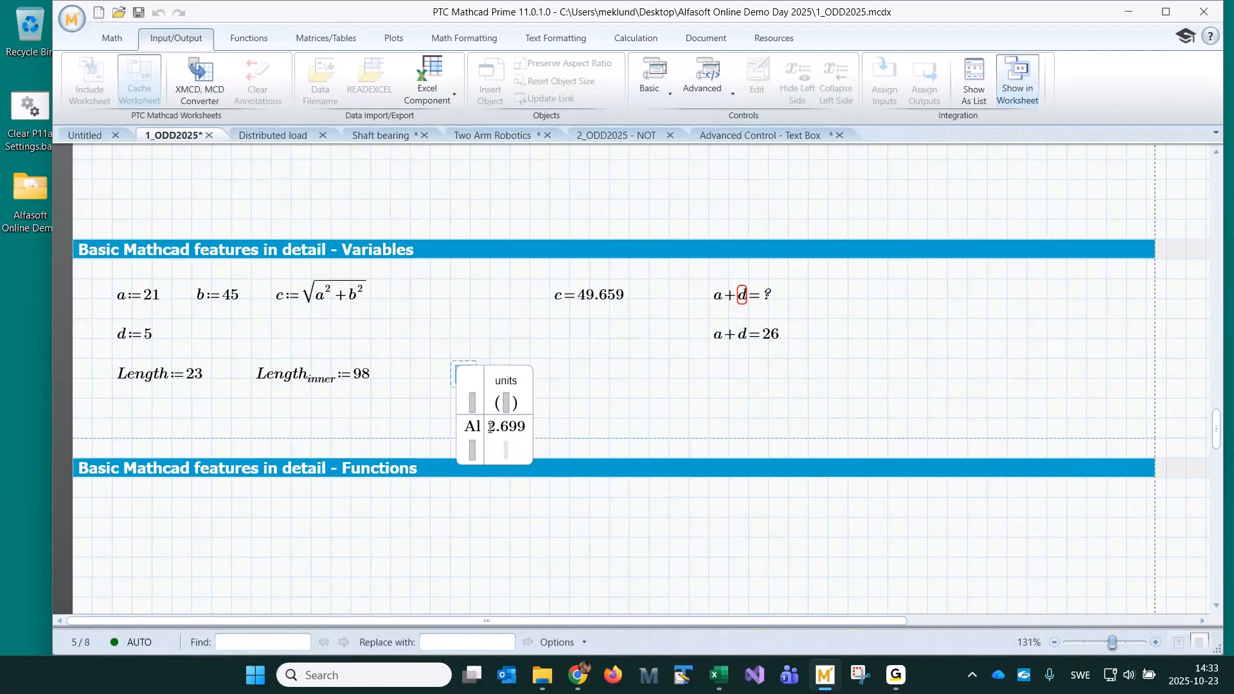
text(1.845)
click(472, 450)
text(Fe)
key(Return)
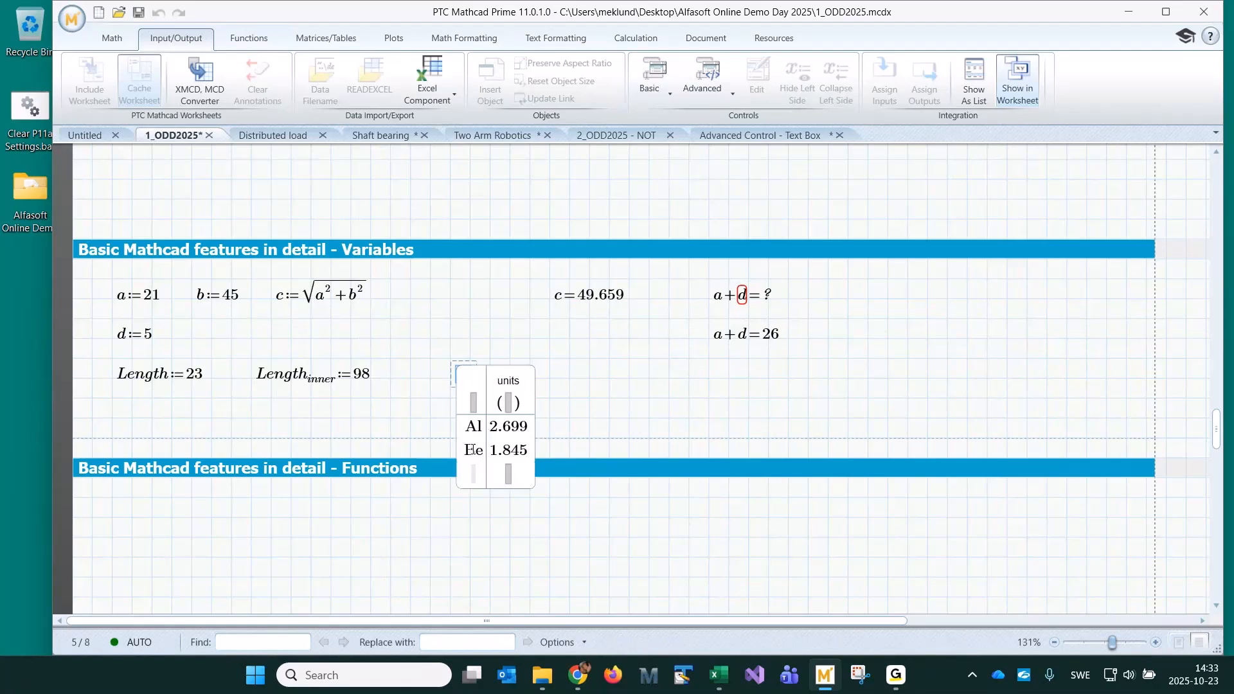
text(Cu)
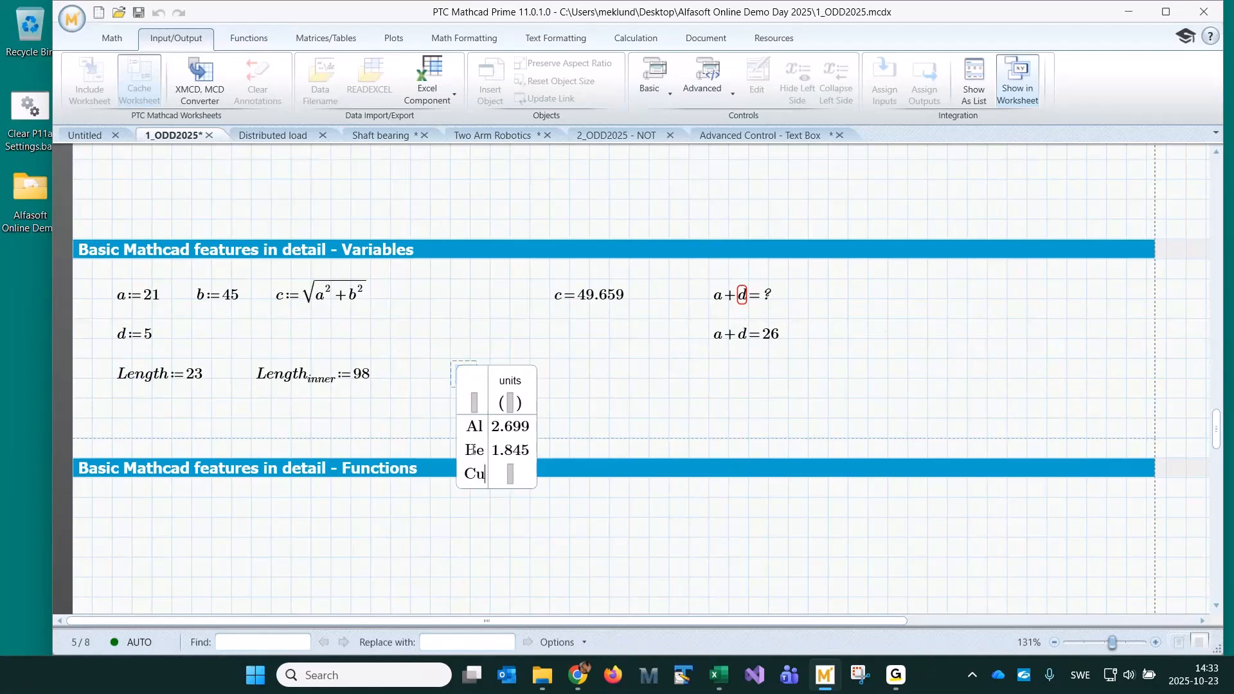
click(511, 472)
text(8.9)
text(35)
Title the combo box "Choose metal" and assign its selected value to the variable z
text(Choose)
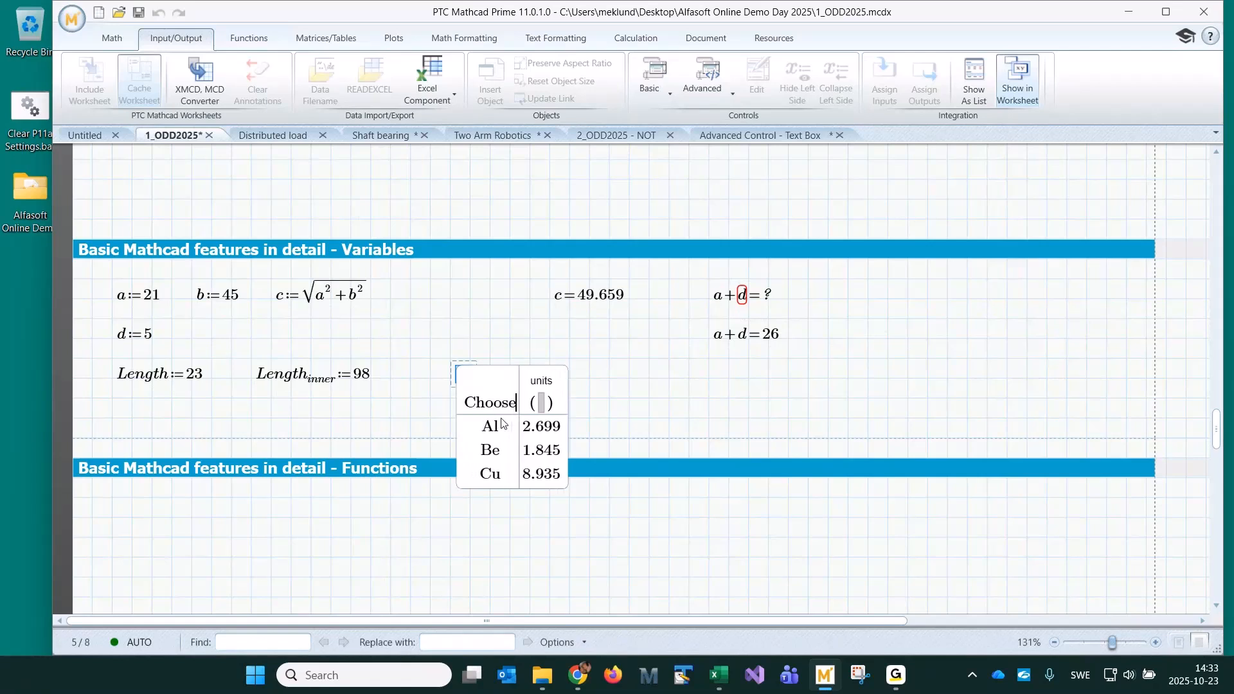
text( metal)
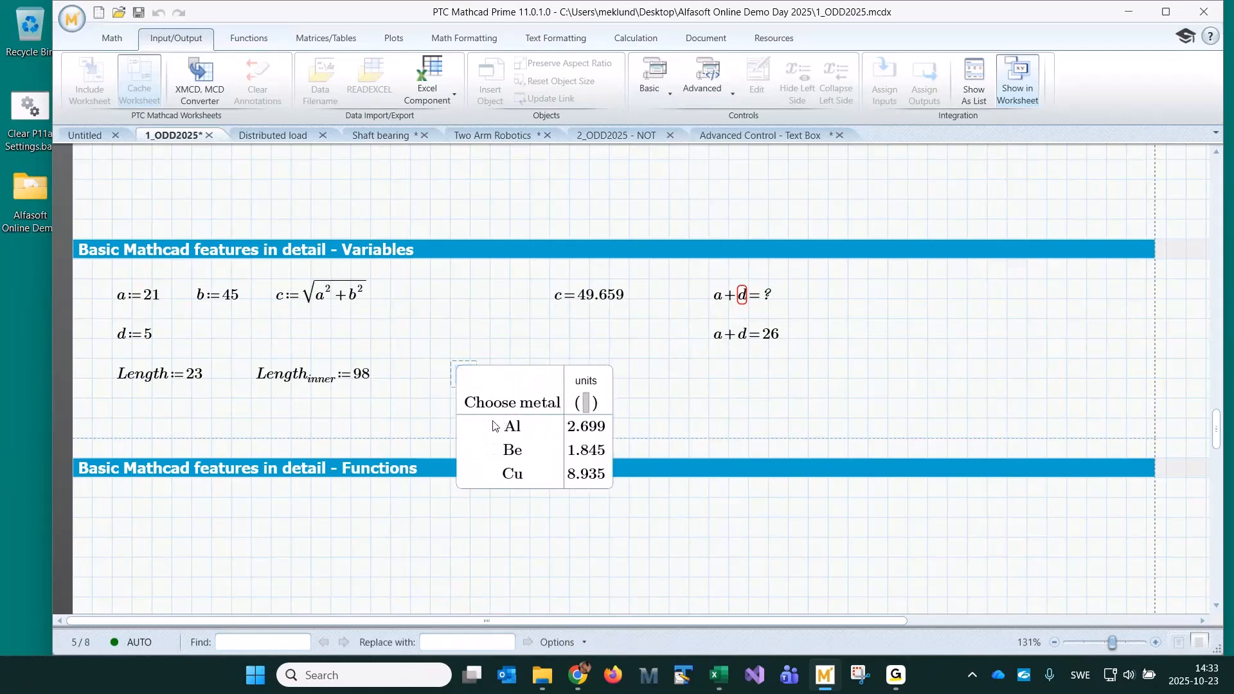
click(454, 386)
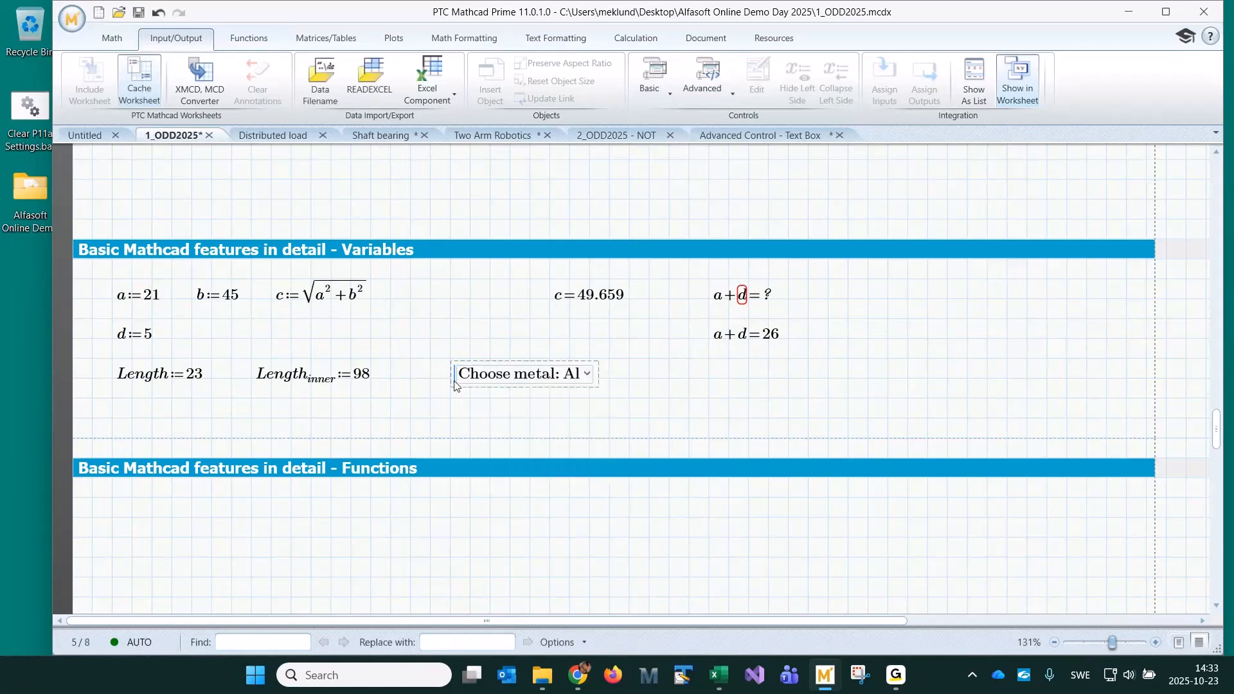
text(:= )
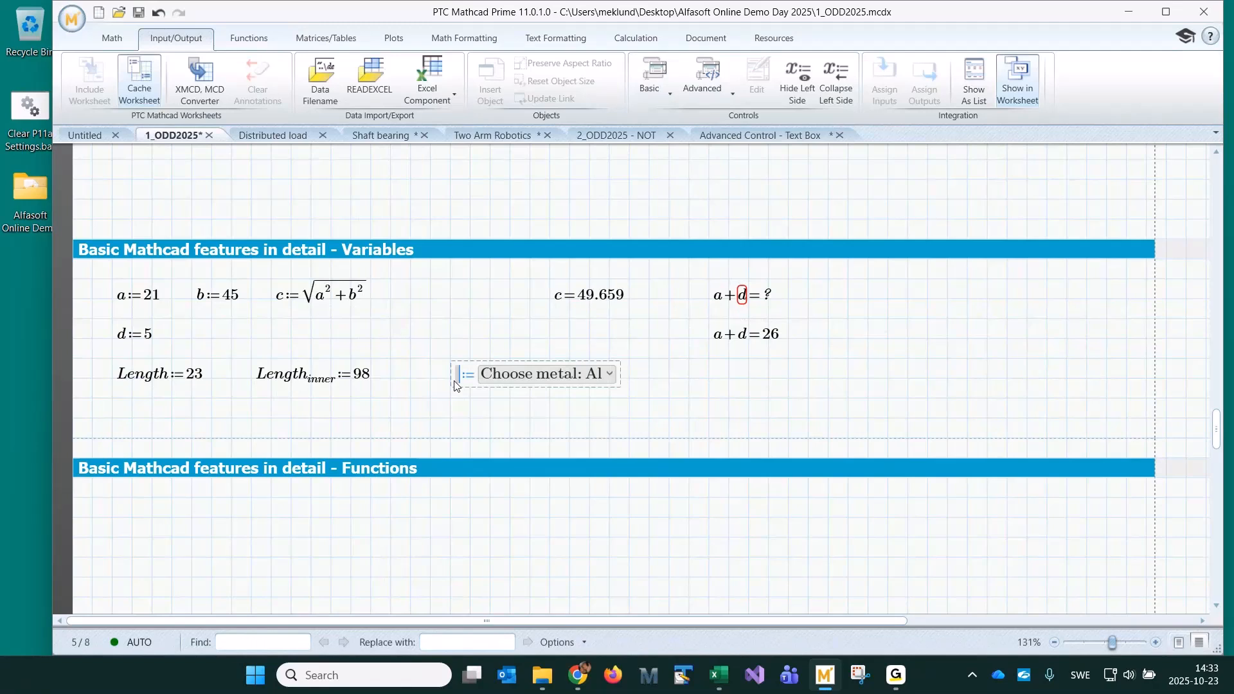
text(z)
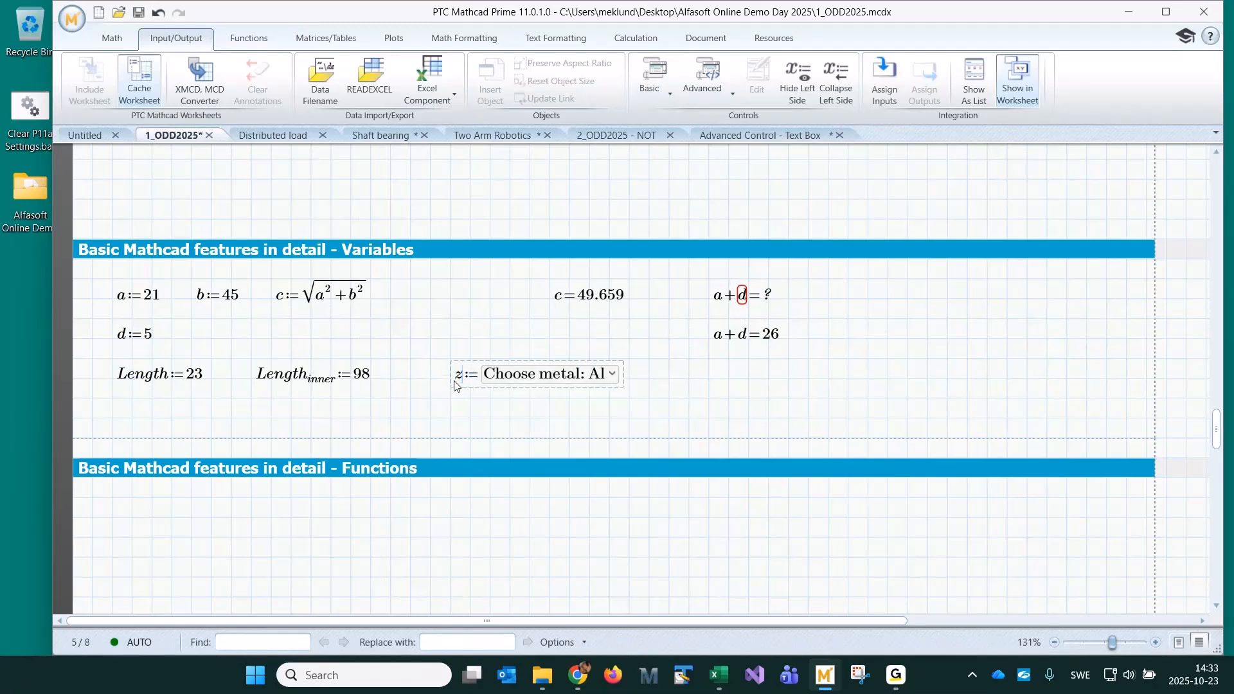
click(725, 398)
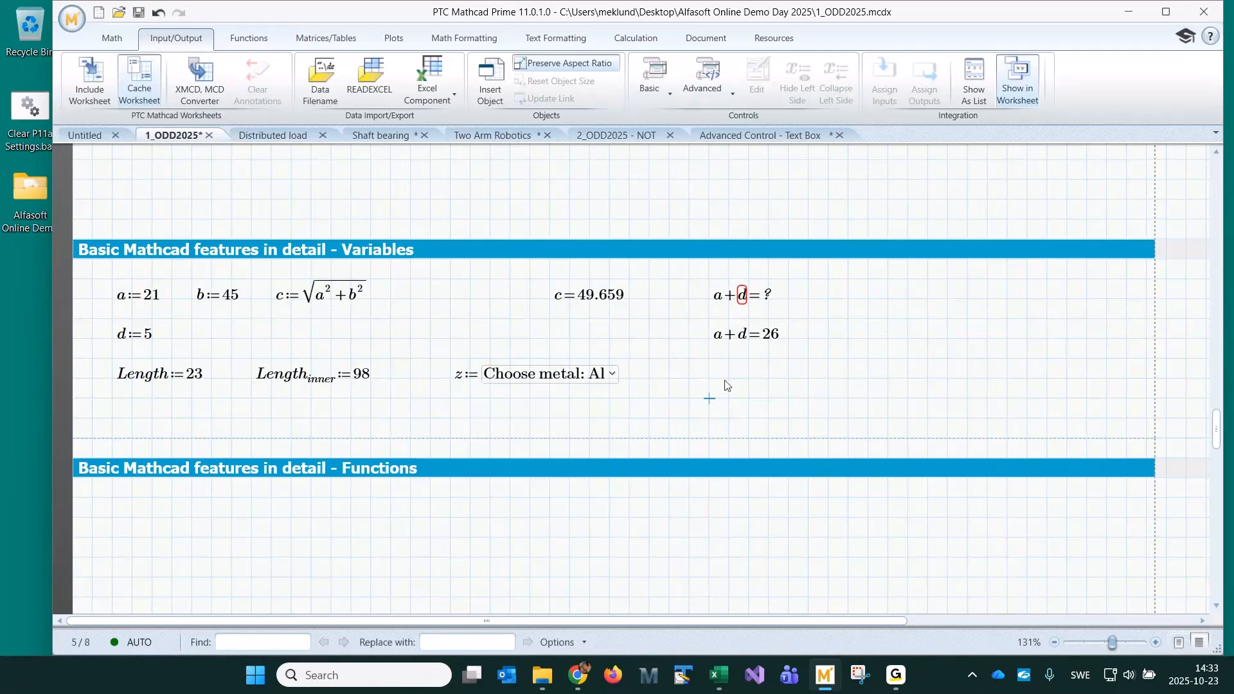
Evaluate z below the second a+d result, on the same line as the combo box
click(710, 380)
text(z=2.699)
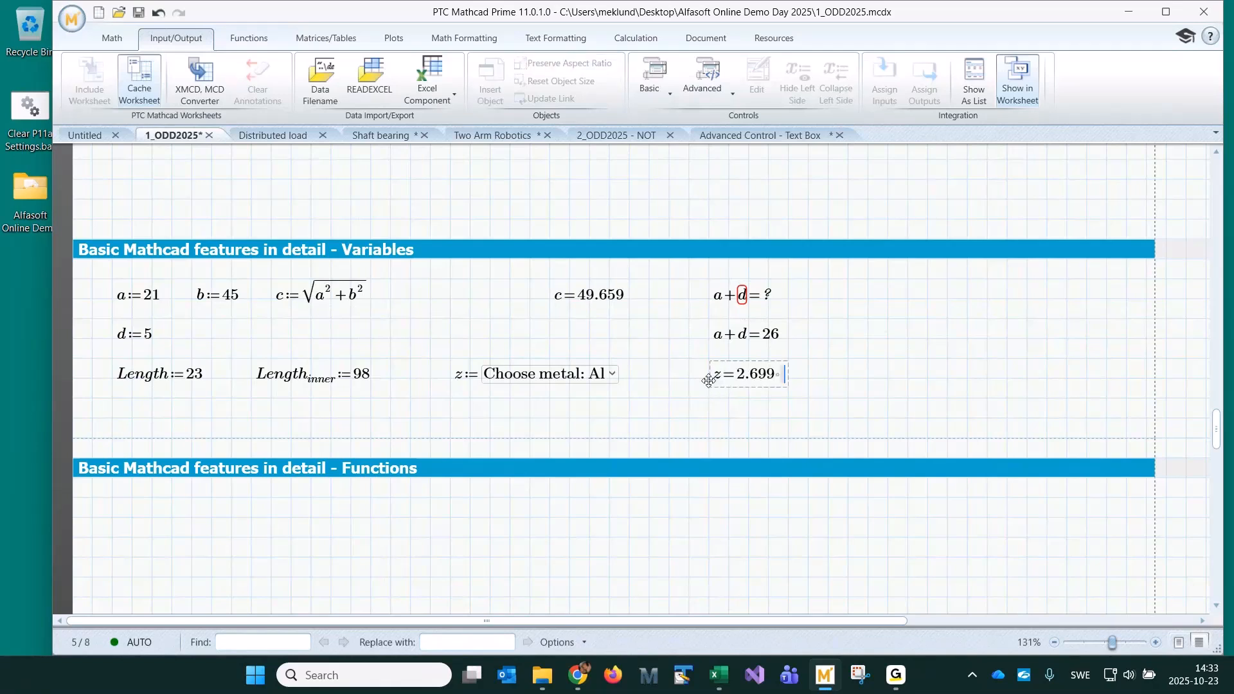
click(649, 418)
Switch the metal choice in the combo box to Be, followed by Cu, to check how z responds
click(611, 378)
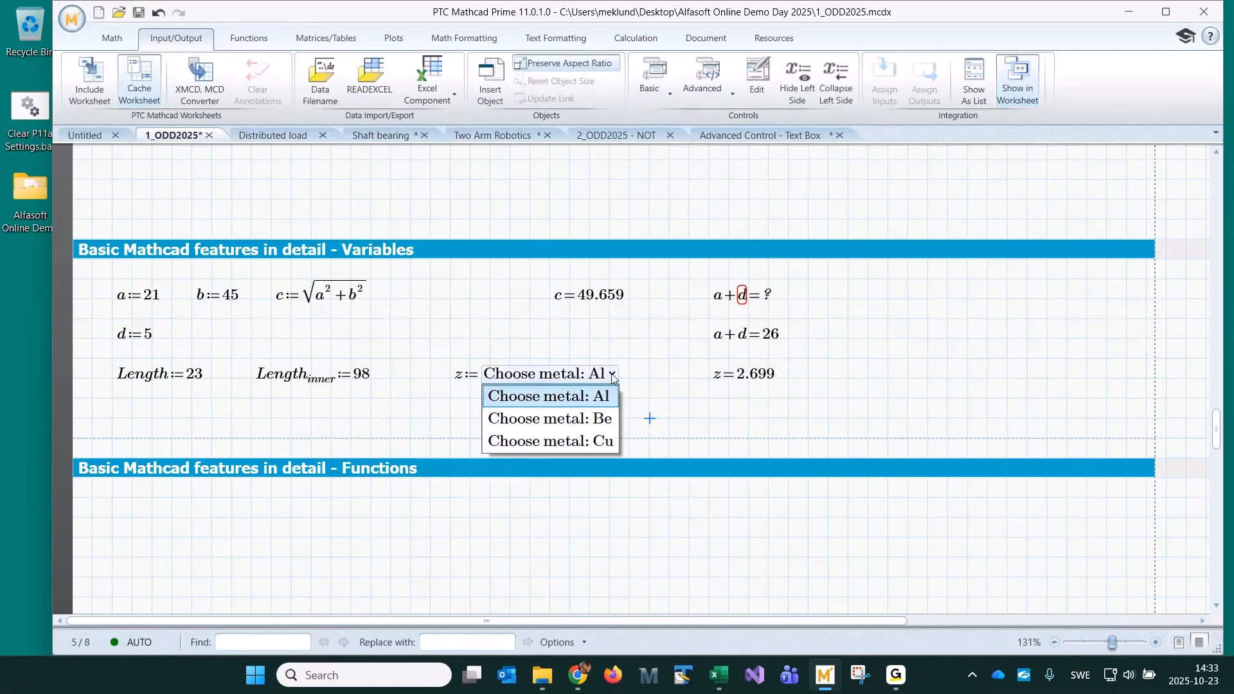
click(595, 418)
click(612, 374)
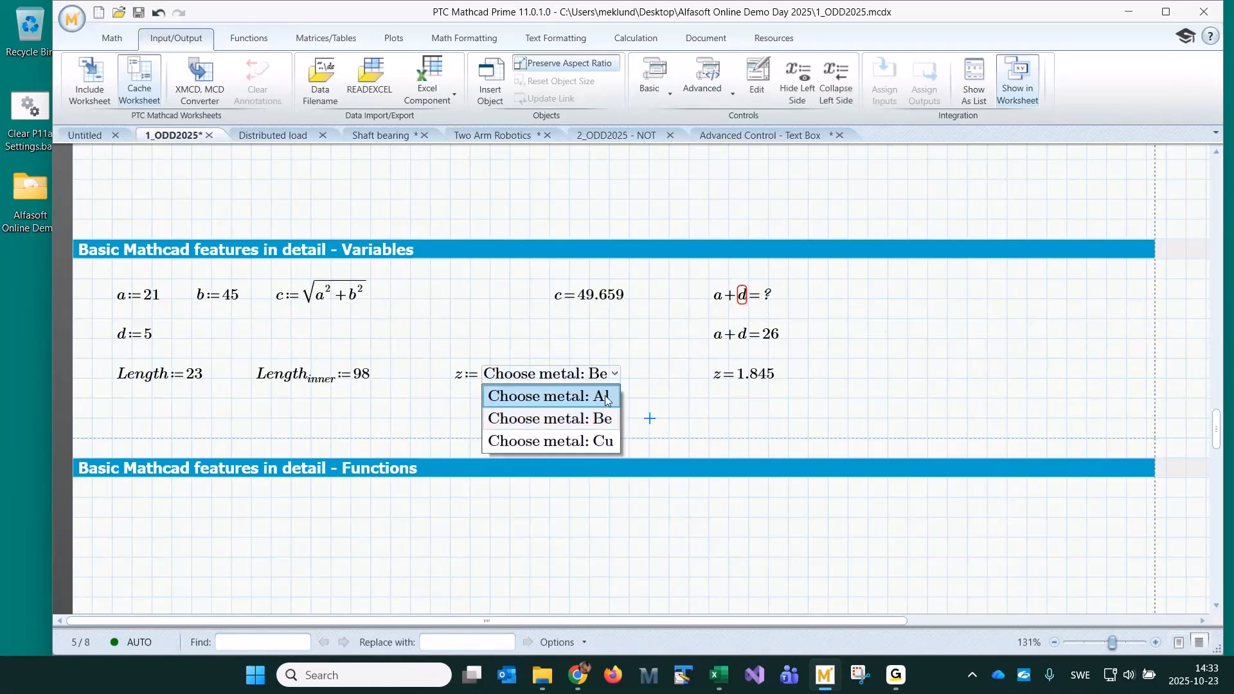
click(598, 442)
Collapse the left side of the z definition so only the combo box remains displayed
click(461, 381)
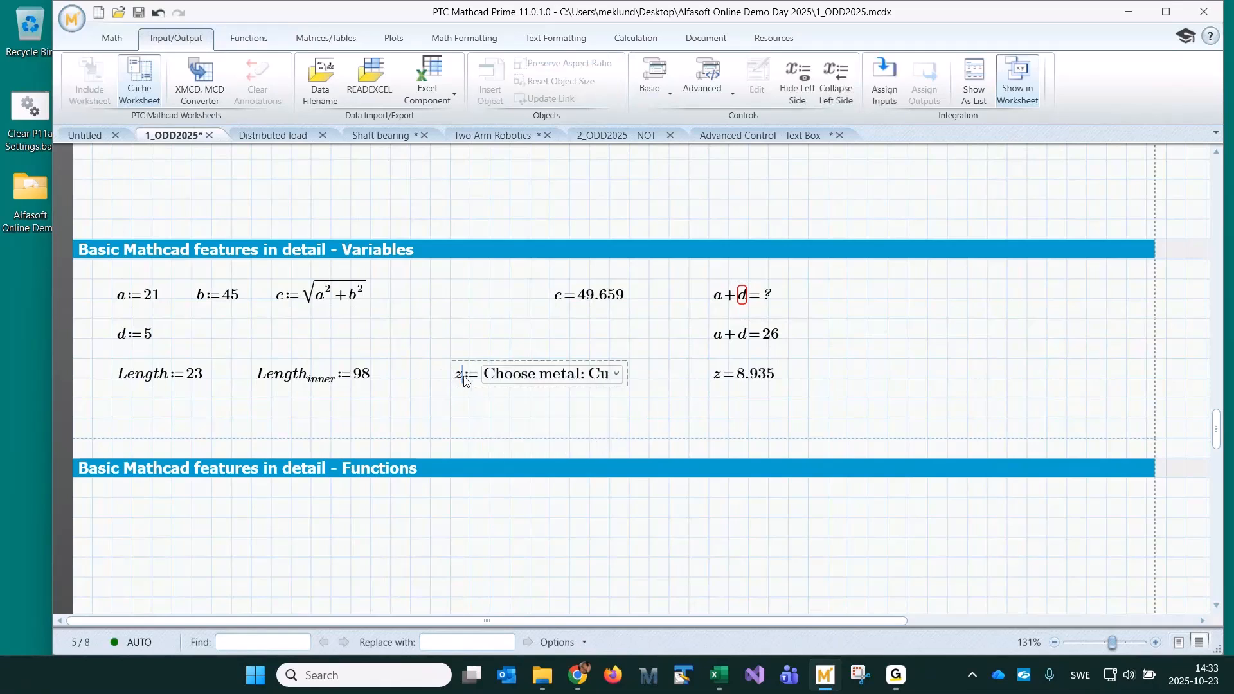
click(835, 75)
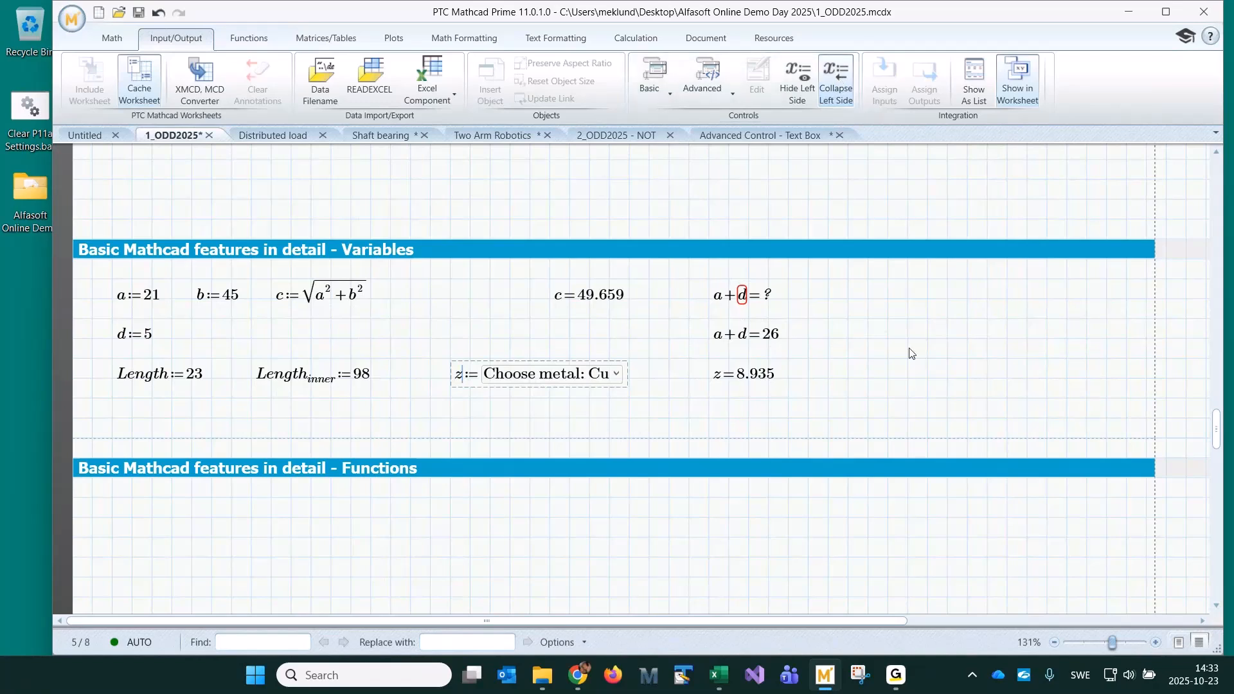
click(908, 358)
Select Al, followed by Be, in the collapsed metal combo box
click(589, 378)
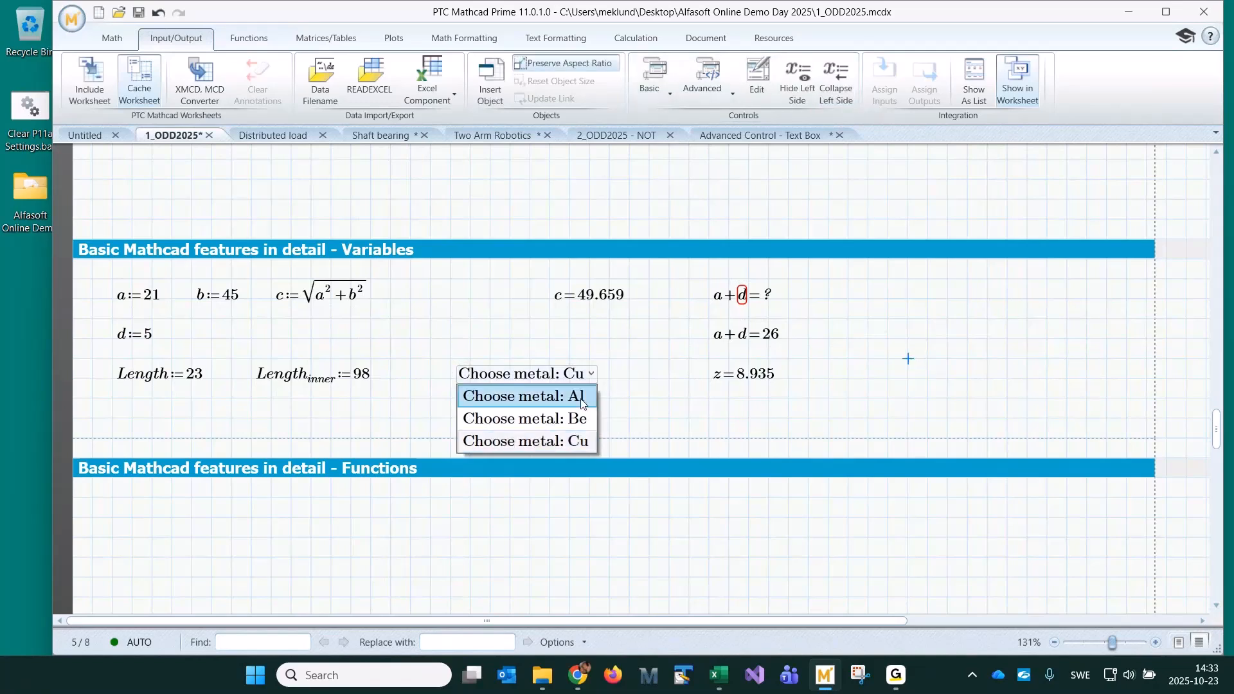
click(584, 396)
click(586, 375)
click(582, 393)
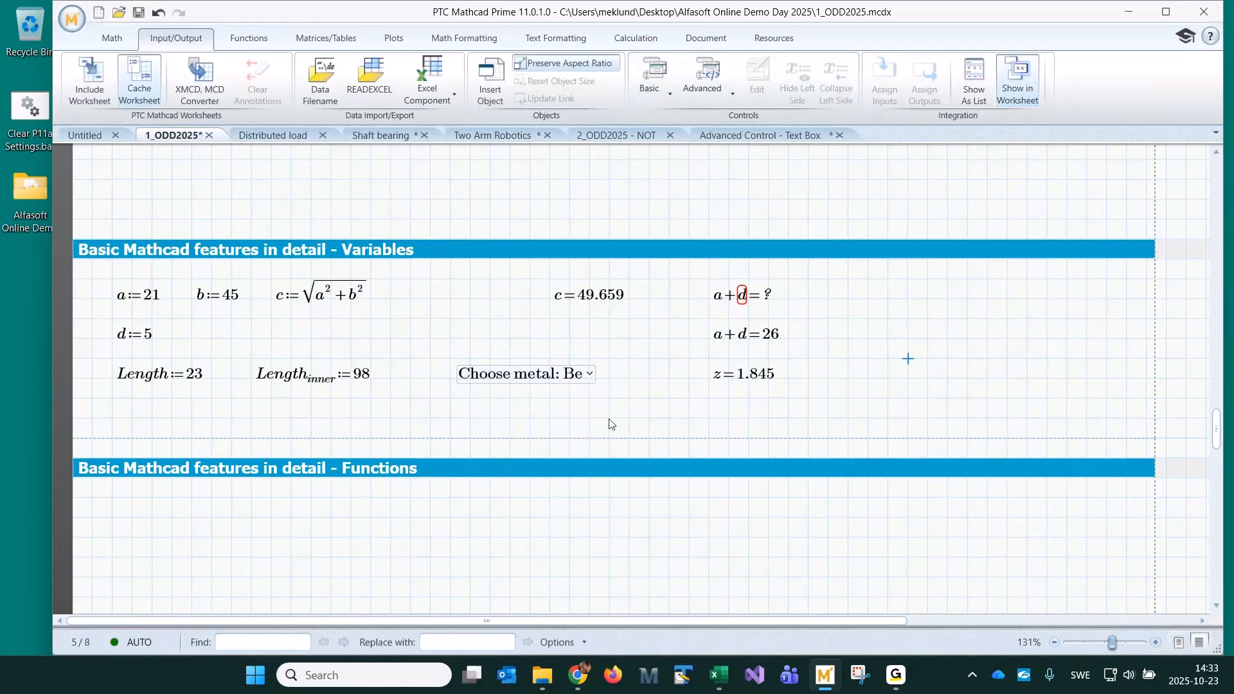
Reopen the metal combo box for editing and add a second value column after the existing values
right_click(589, 375)
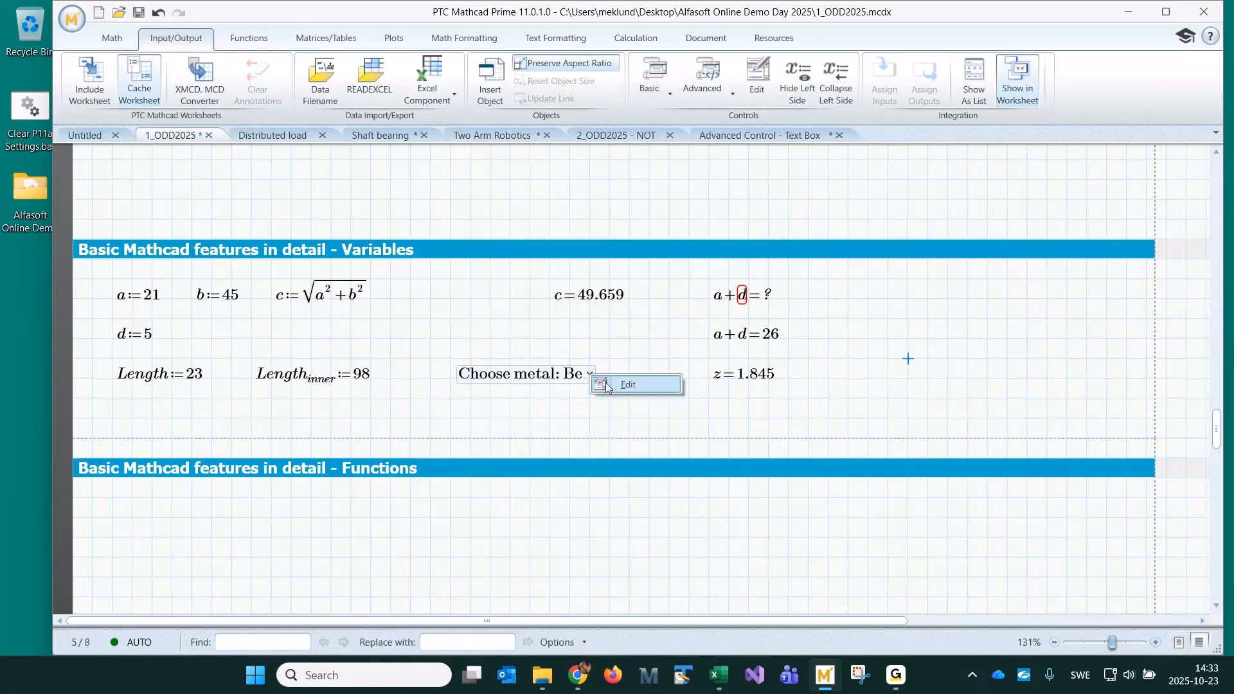
click(604, 385)
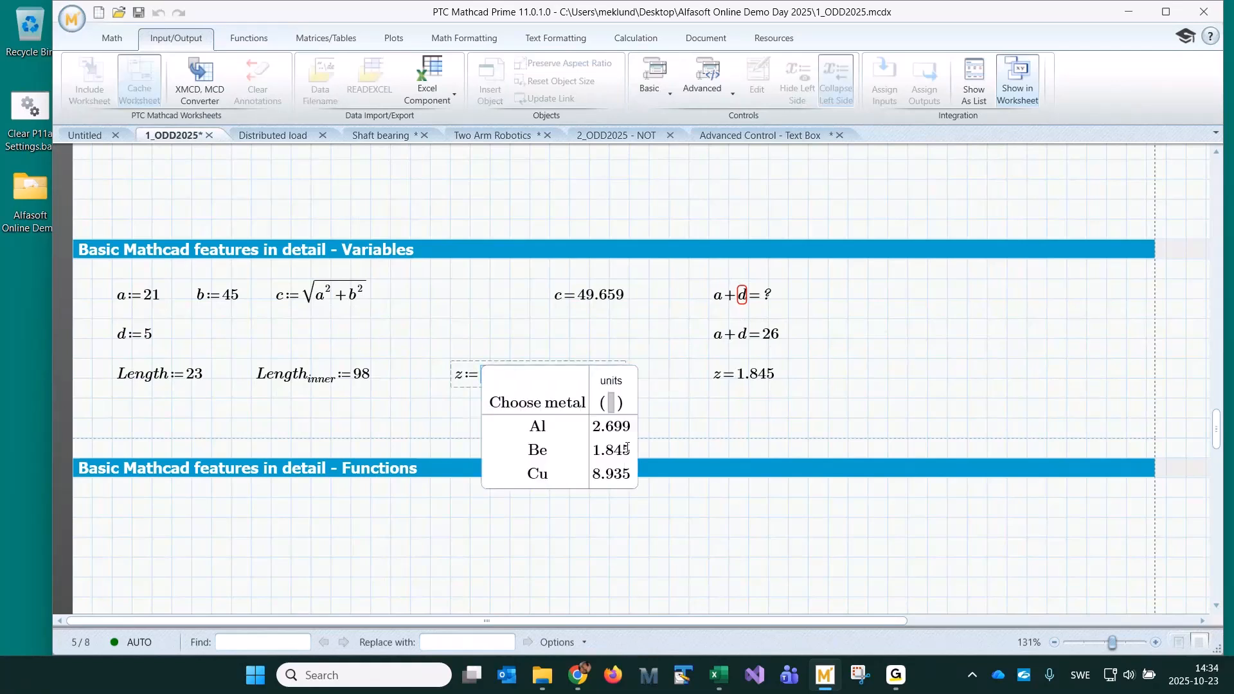
click(630, 427)
right_click(629, 428)
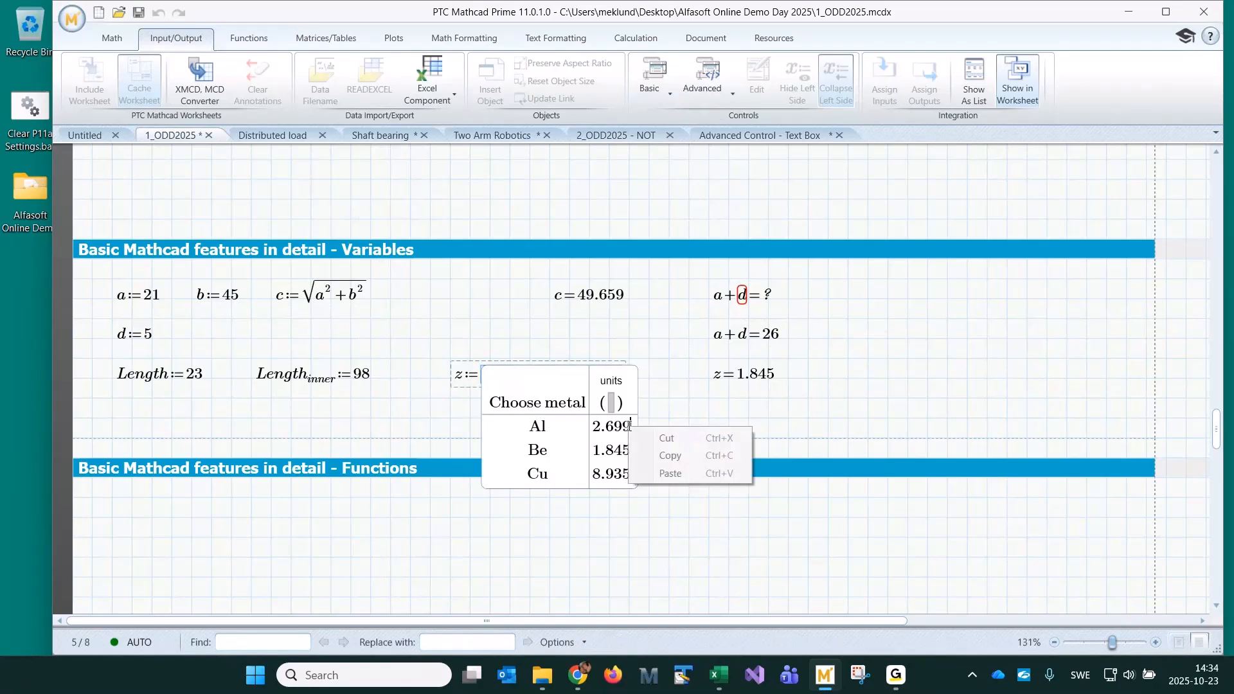
click(631, 426)
key(shift+space)
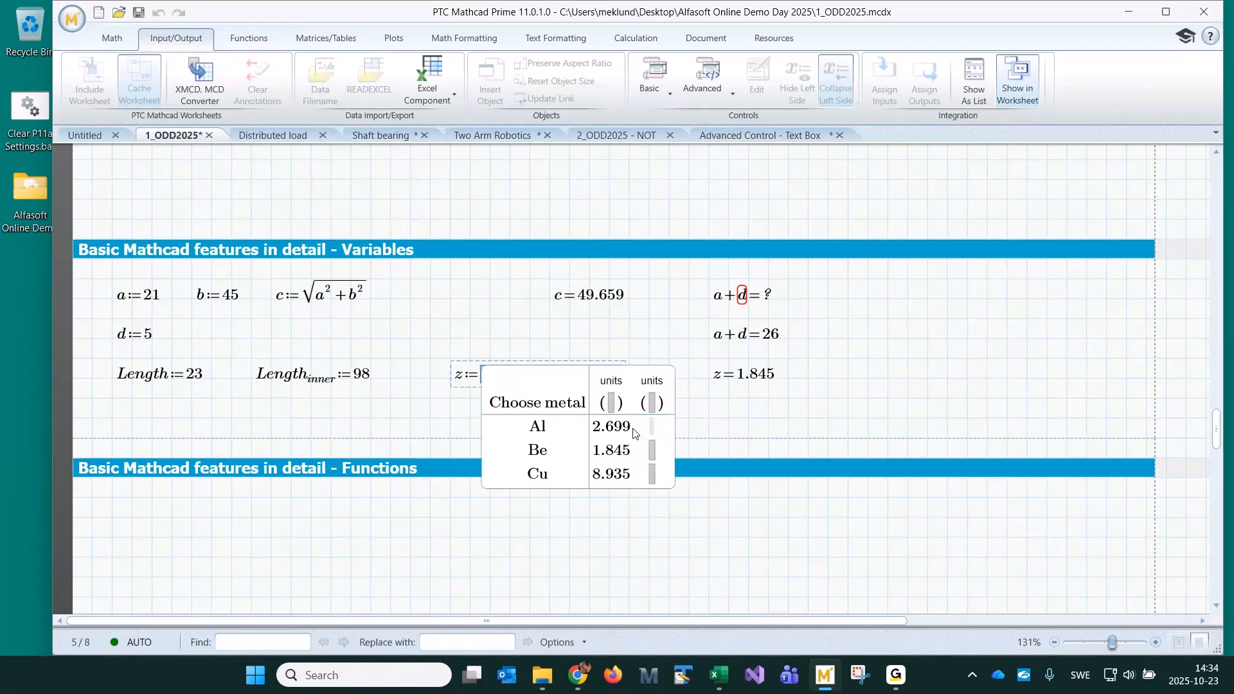
Enter 1 for Al, 2 for Be and 3 for Cu in the second value column, and close the combo box editor
text(1)
key(Down)
text(2)
key(Down)
text(3)
click(867, 399)
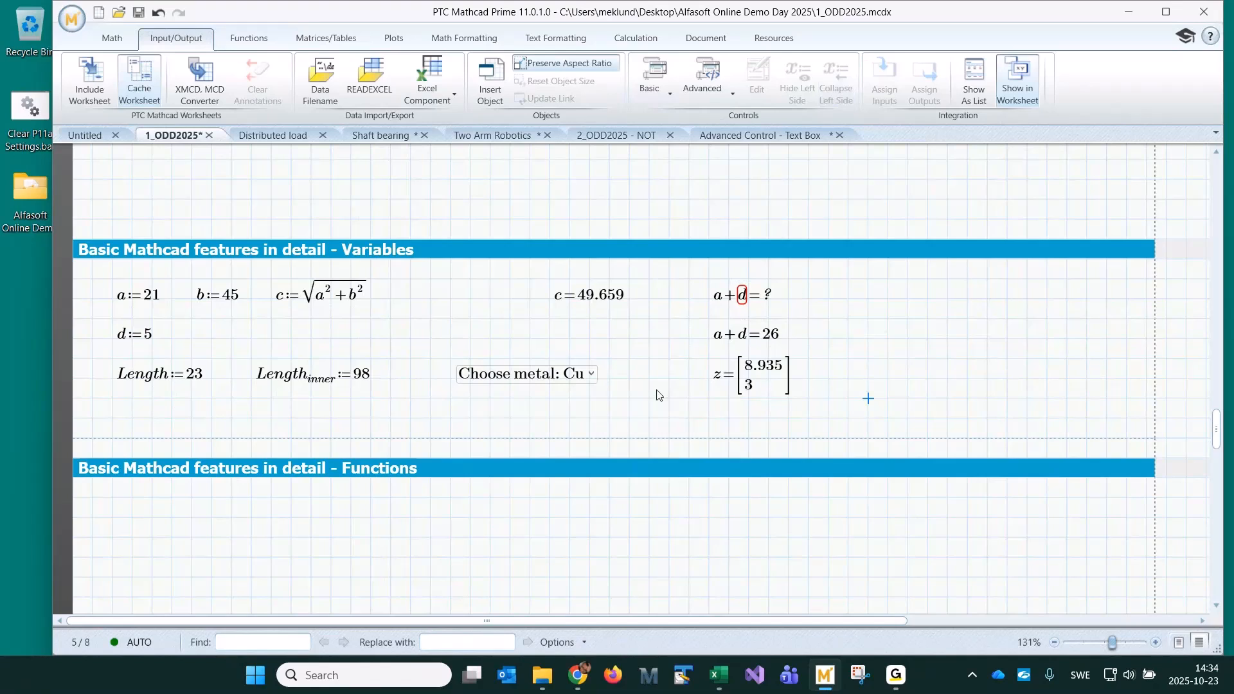
Select Be in the metal combo box to check the two-value result for z
click(589, 378)
click(584, 417)
click(646, 417)
scroll(645, 414, down, 5)
scroll(644, 414, up, 5)
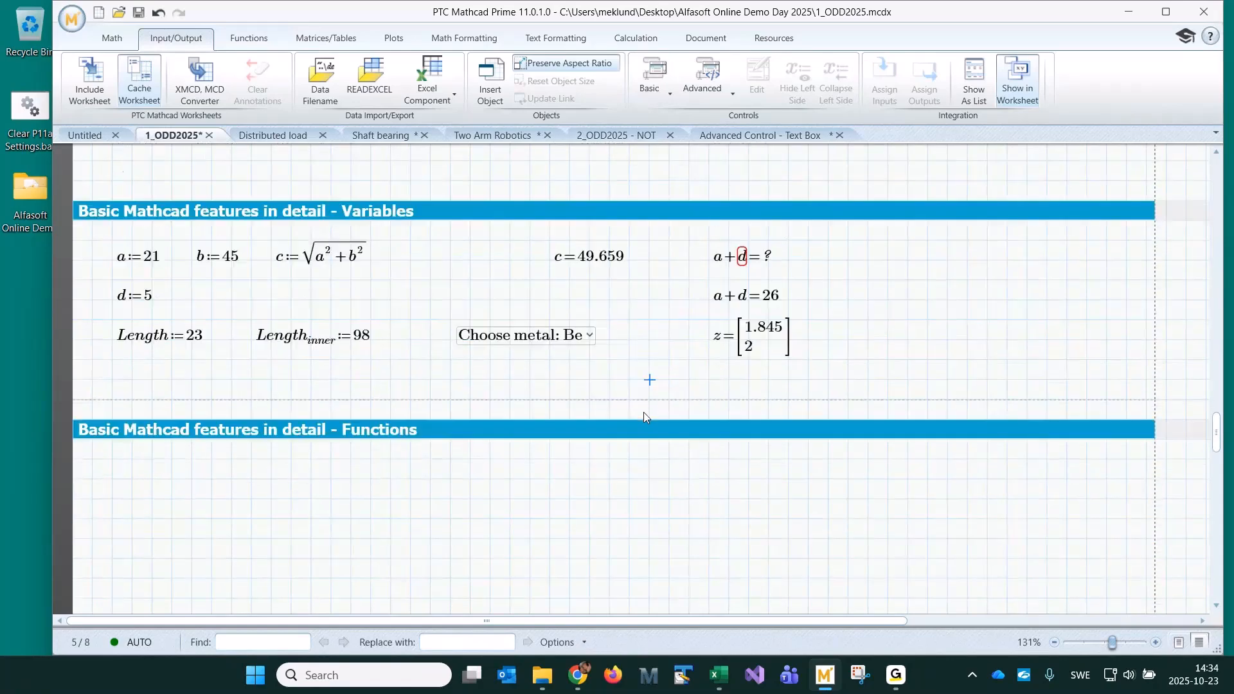
Evaluate sin(π/2) beneath the Functions section heading, using the Greek letter π as the numerator
scroll(646, 418, down, 3)
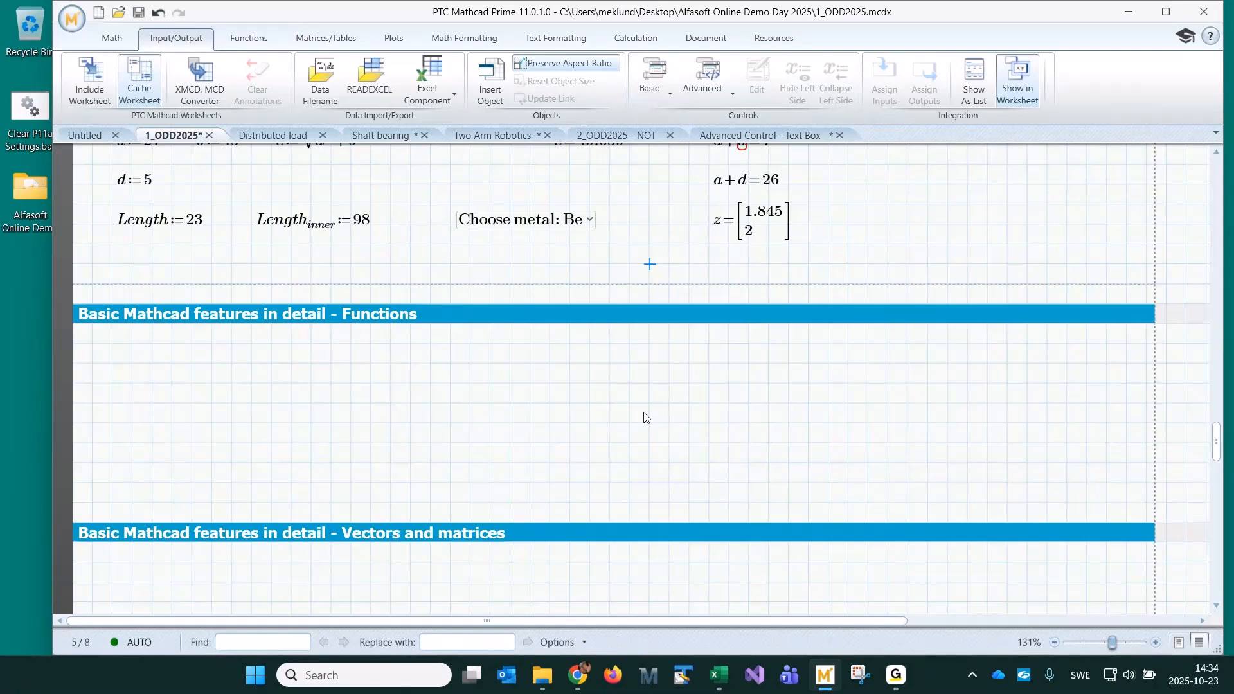
scroll(647, 415, up, 3)
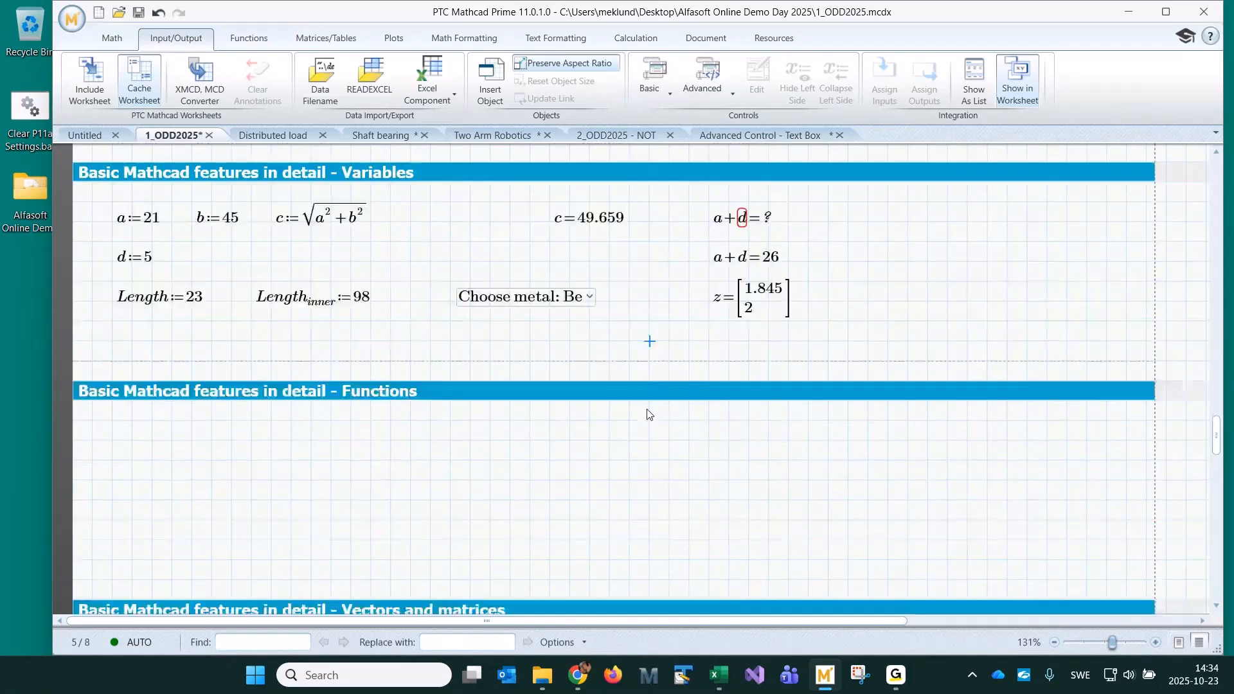
click(907, 395)
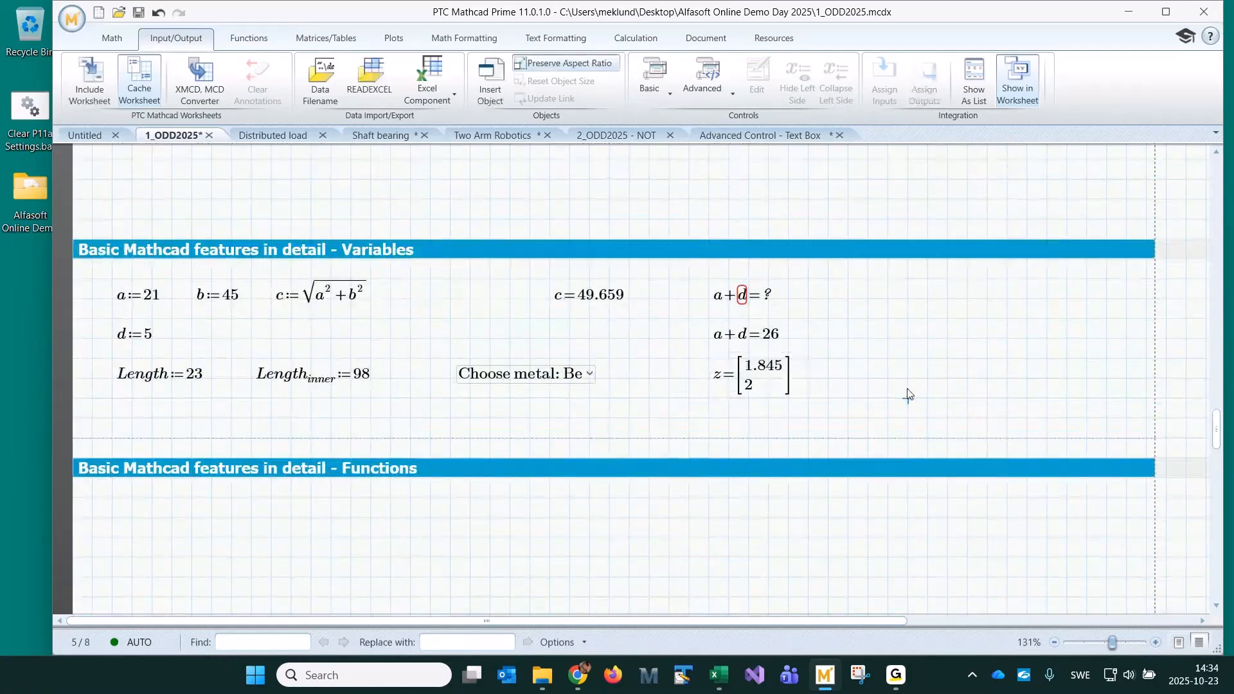
scroll(907, 394, down, 2)
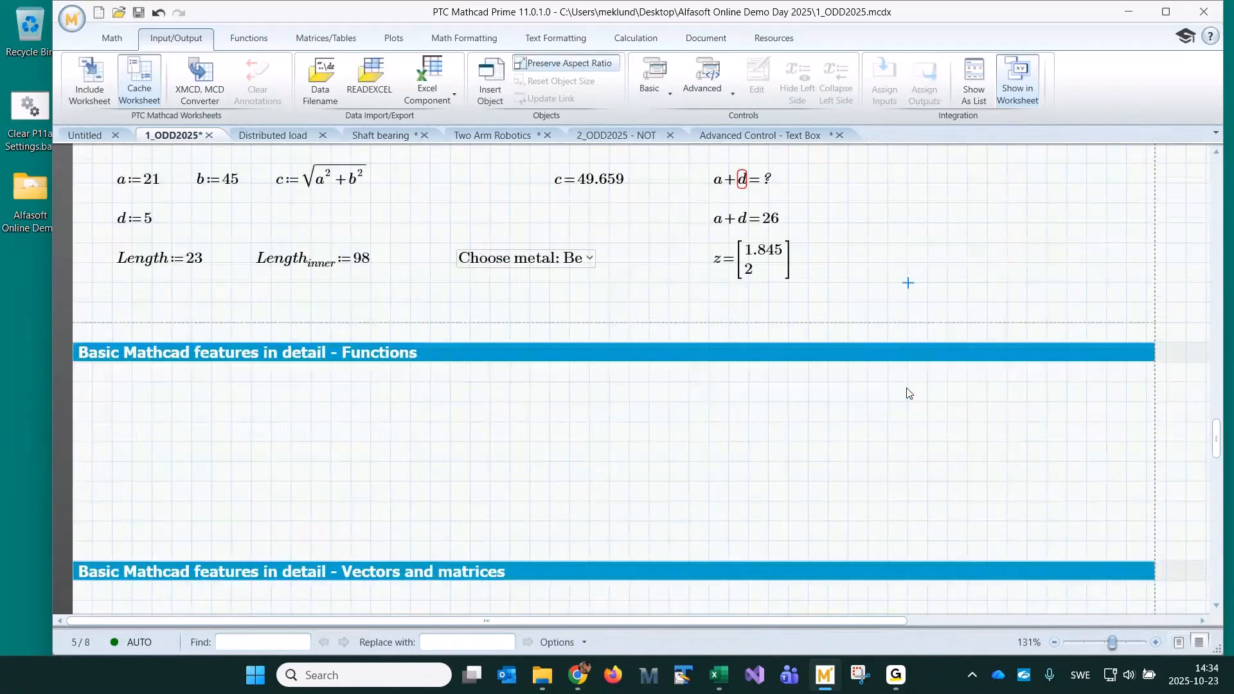
scroll(909, 393, down, 1)
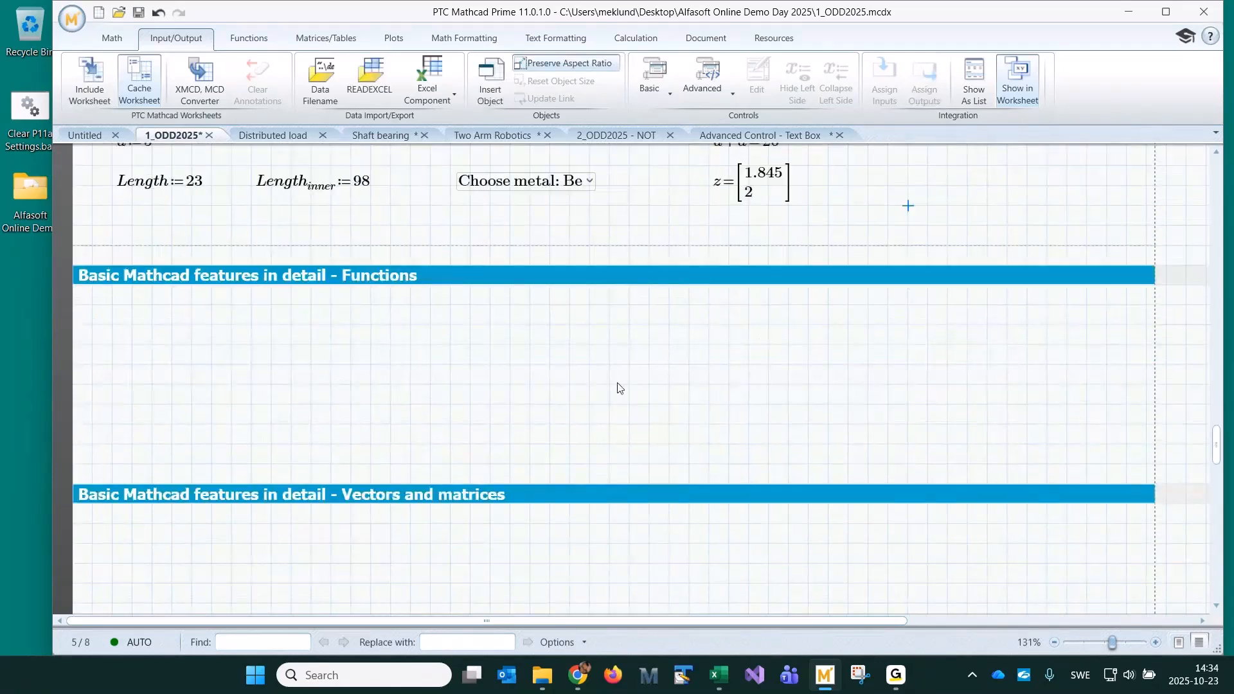
click(113, 326)
text(sin()
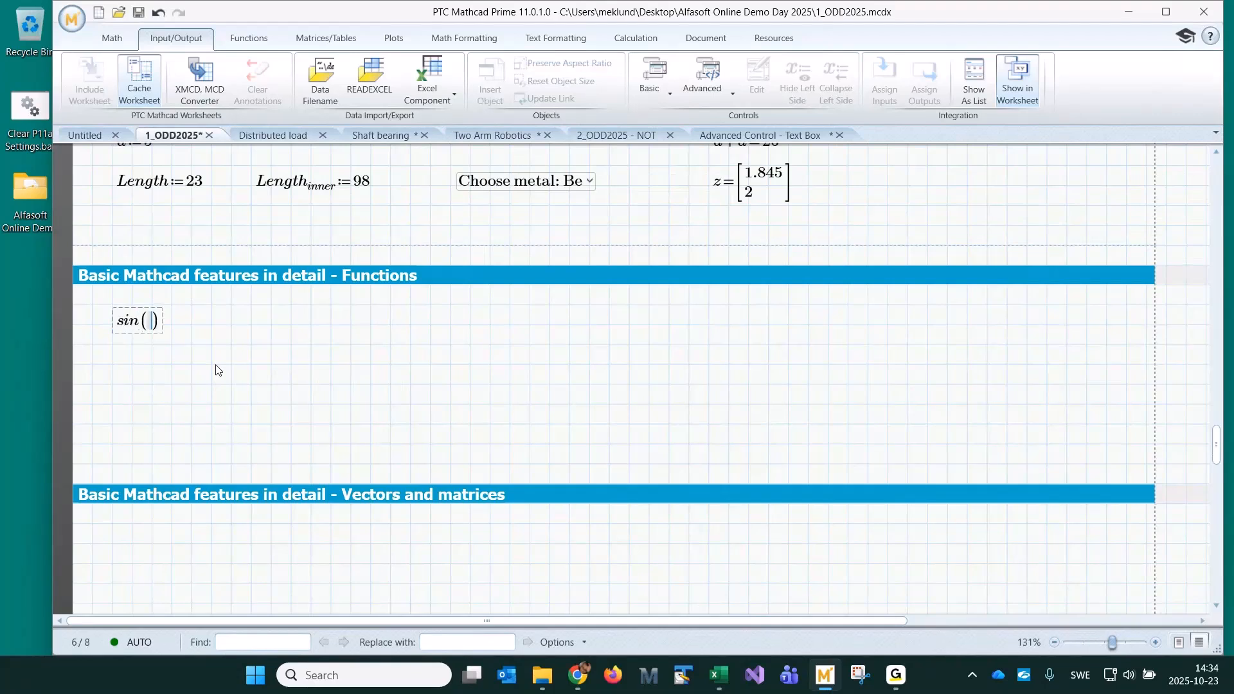
text(p)
key(ctrl+g)
text(/2))
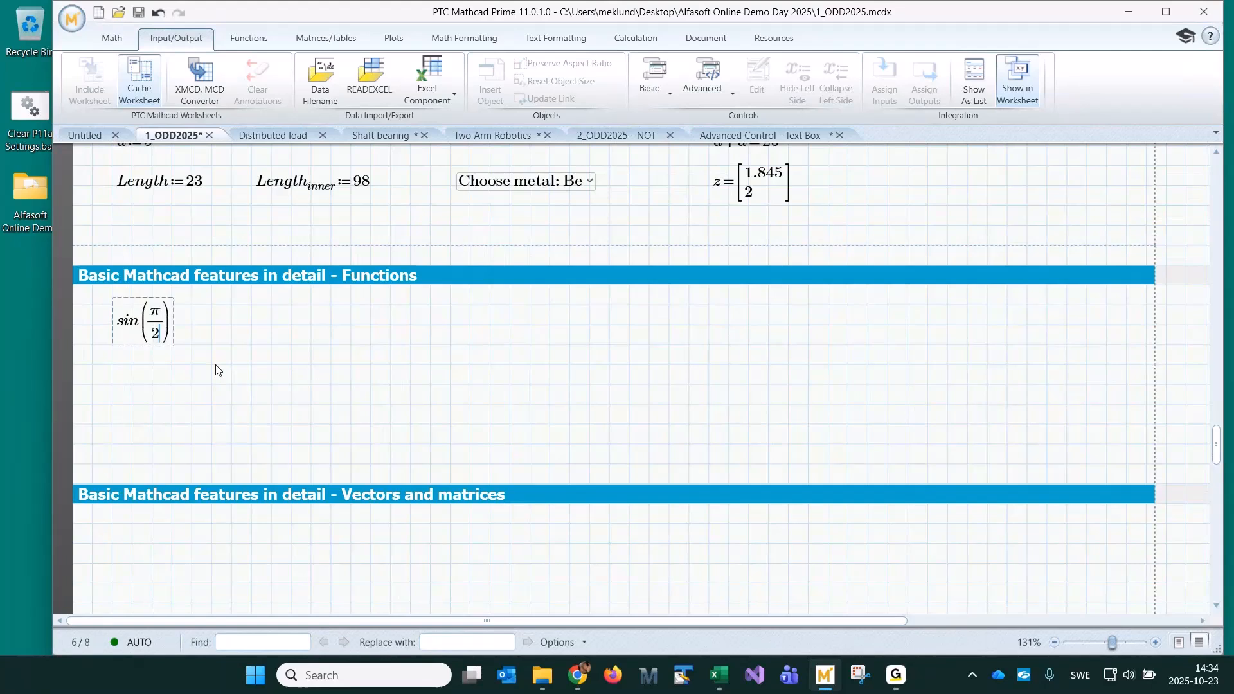
text(=1)
key(Return)
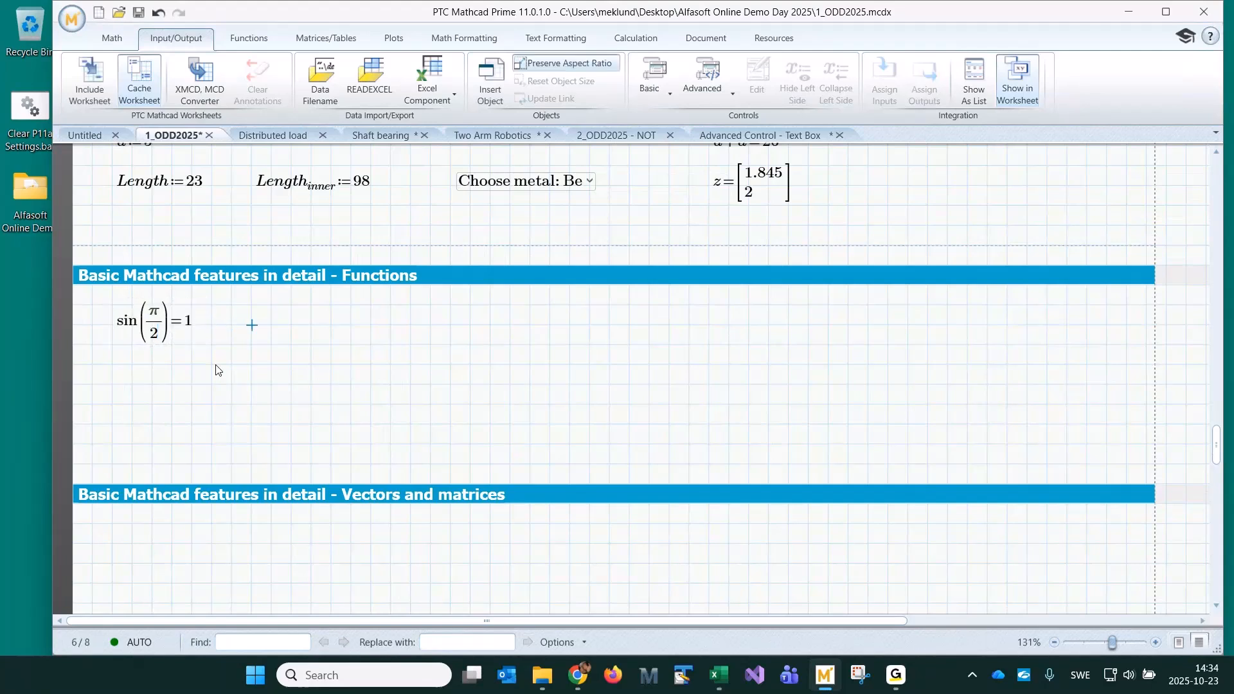
Evaluate the natural logarithm ln(3) beside the sine calculation
text(ln()
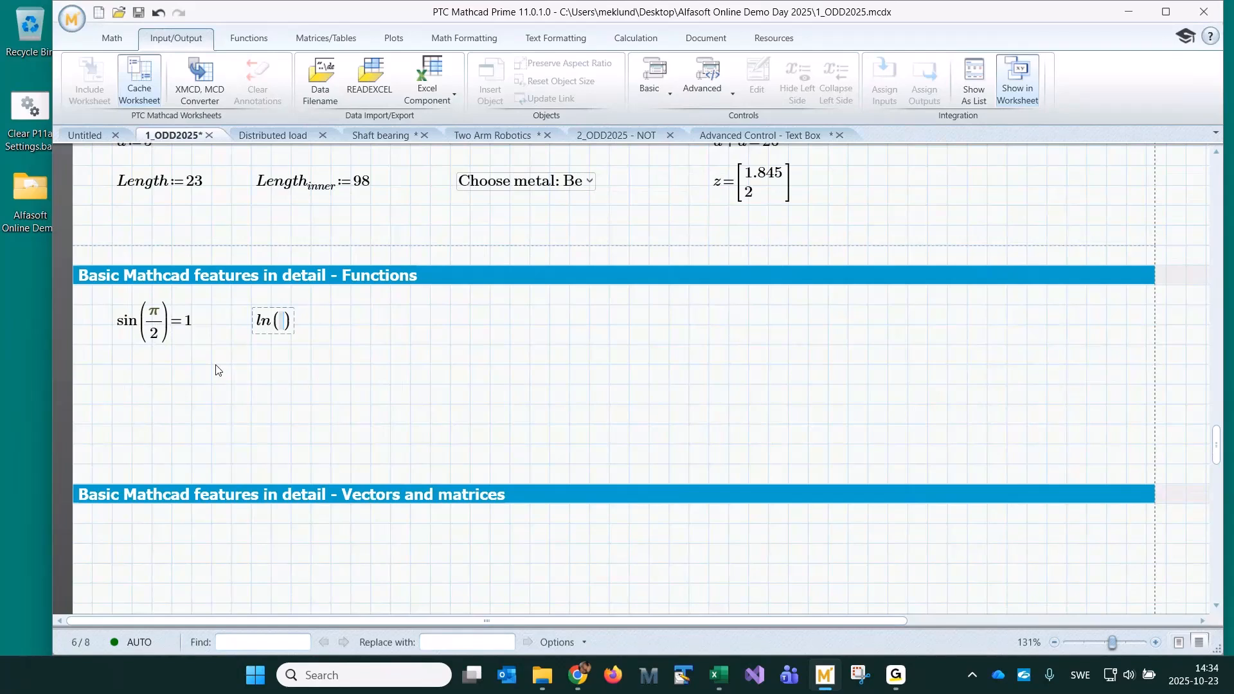
text(1.099)
key(BackSpace)
key(BackSpace)
key(BackSpace)
key(BackSpace)
key(BackSpace)
text(3)=)
click(296, 387)
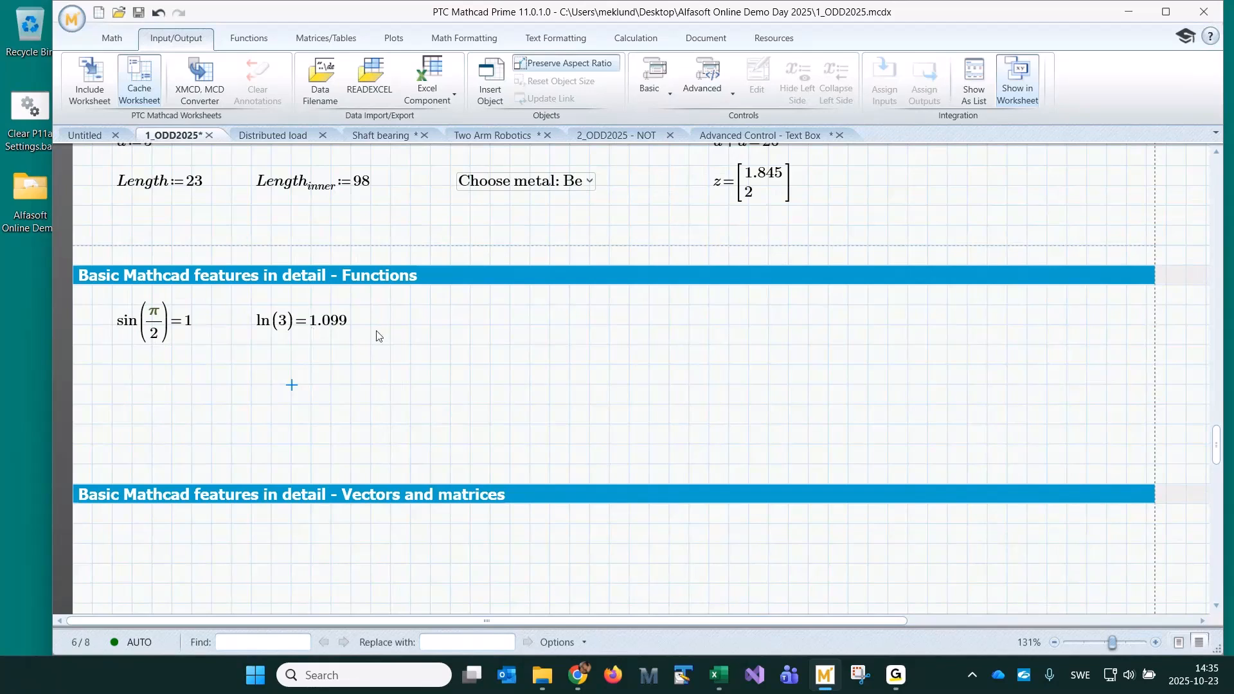
Show the full list of built-in functions for the free spot beside ln(3), and collapse the Curve Fitting and Smoothing category
click(411, 325)
click(251, 44)
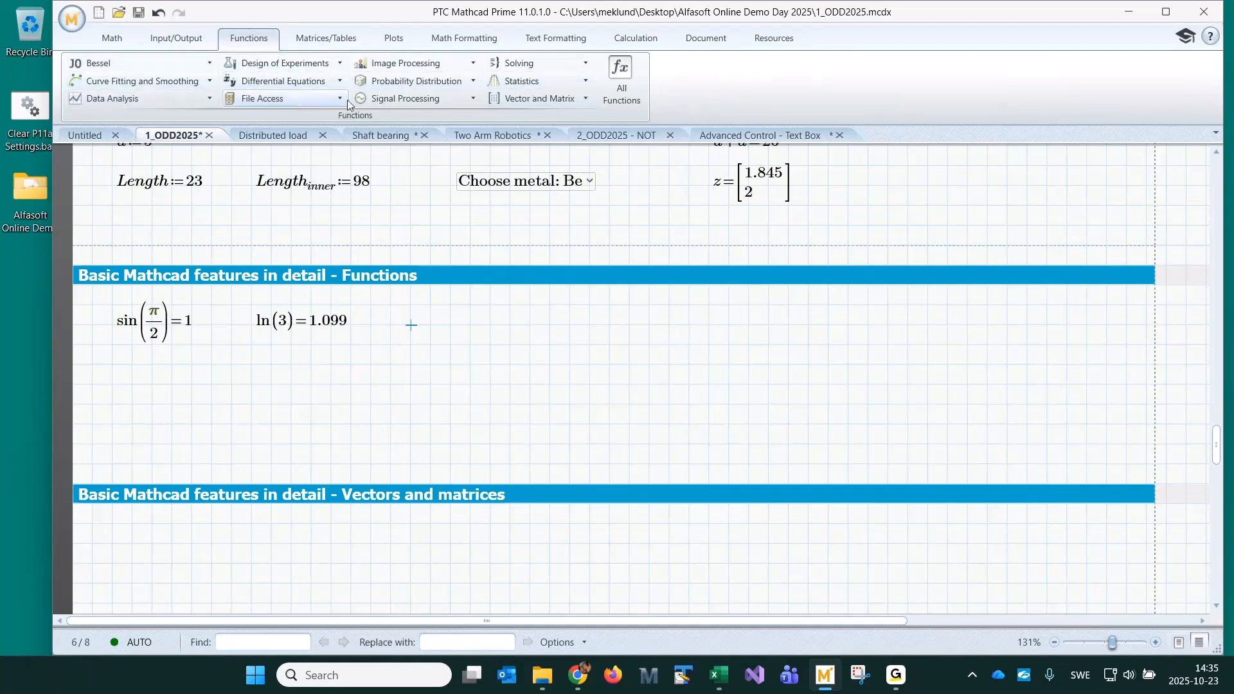
click(614, 80)
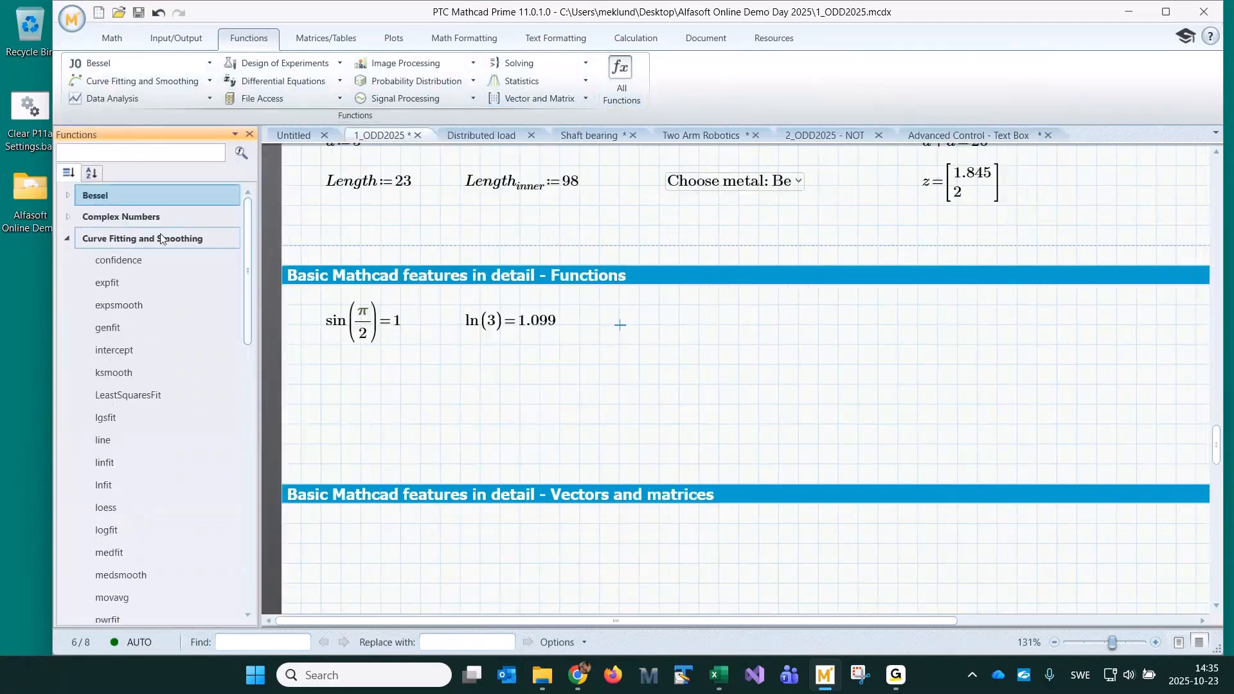
click(67, 239)
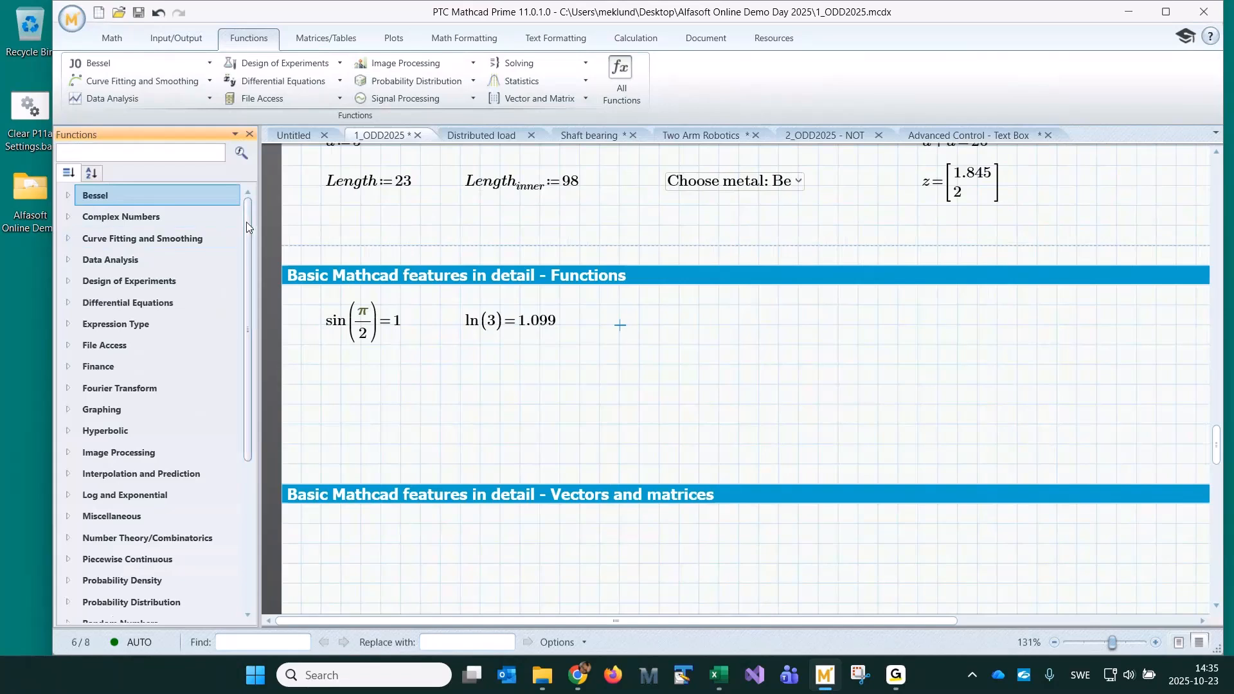
drag(245, 222, 253, 472)
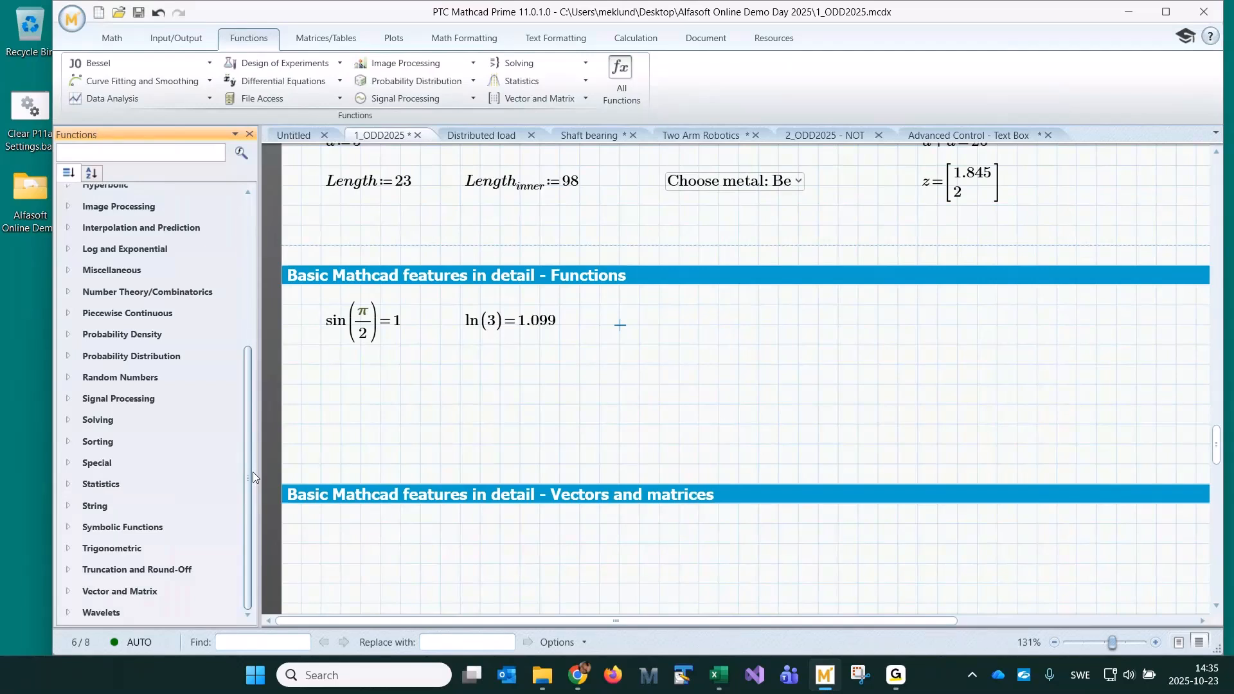
Insert acos from the Trigonometric category, evaluate it for 12, and close the function list
click(69, 549)
drag(246, 398, 246, 459)
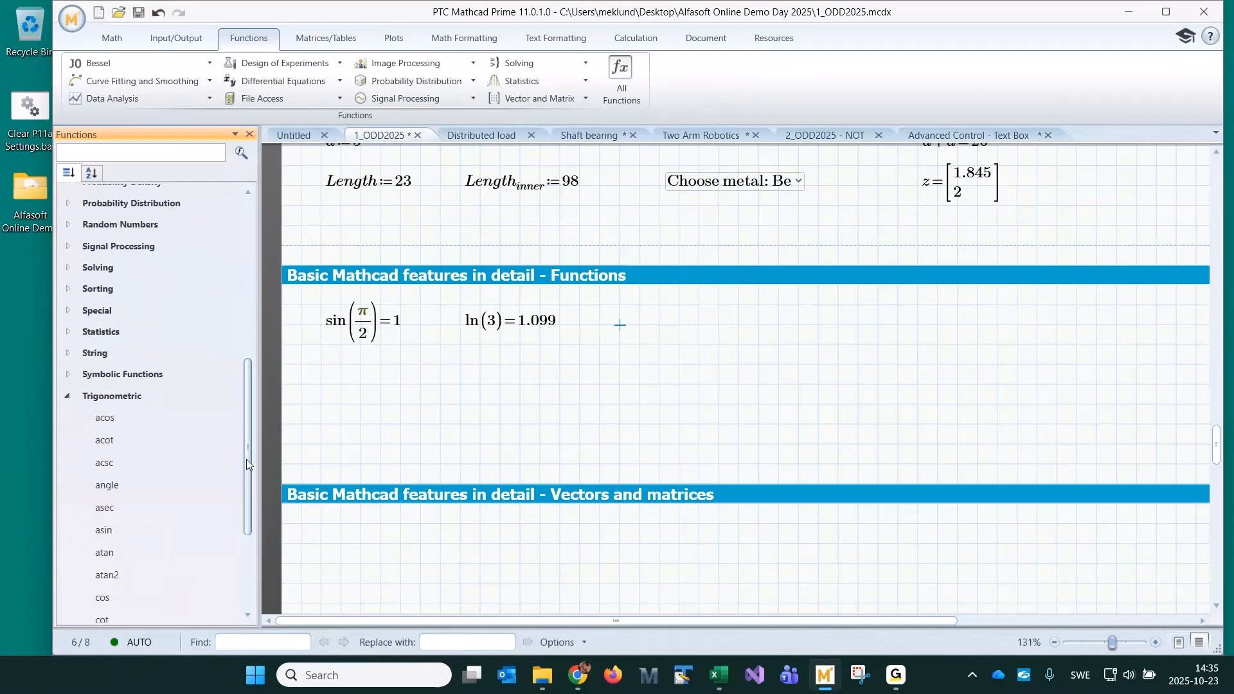
double_click(110, 418)
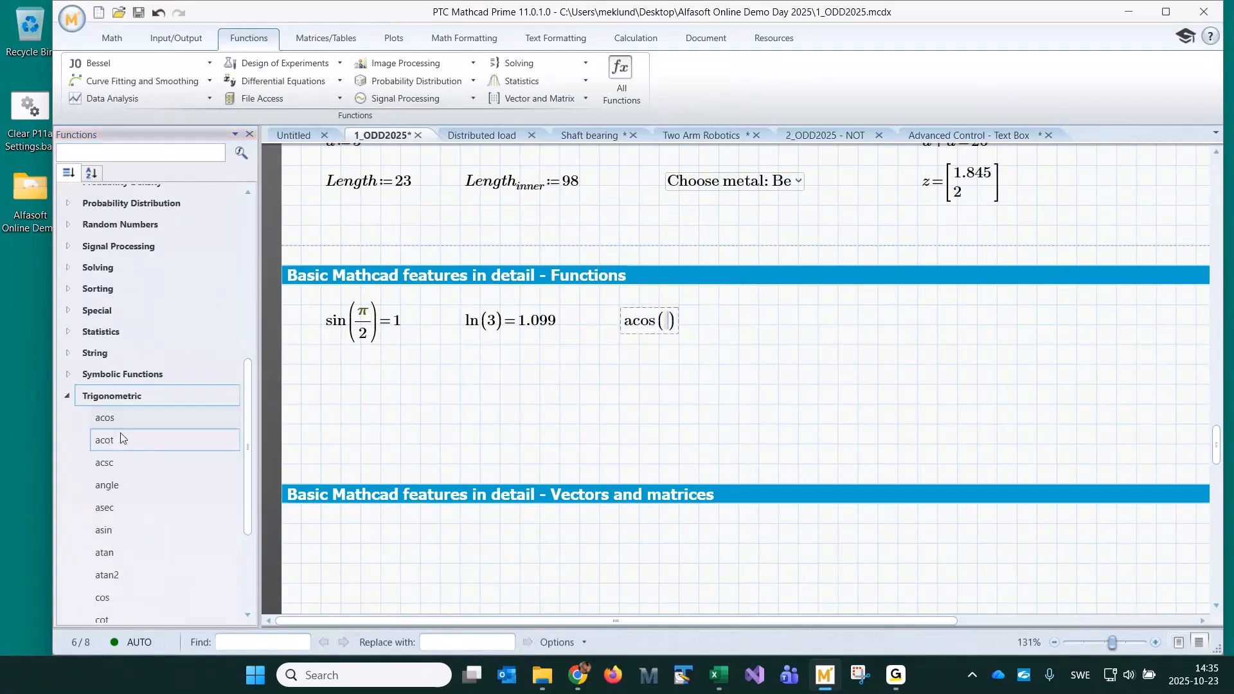
text(12)=3.176i)
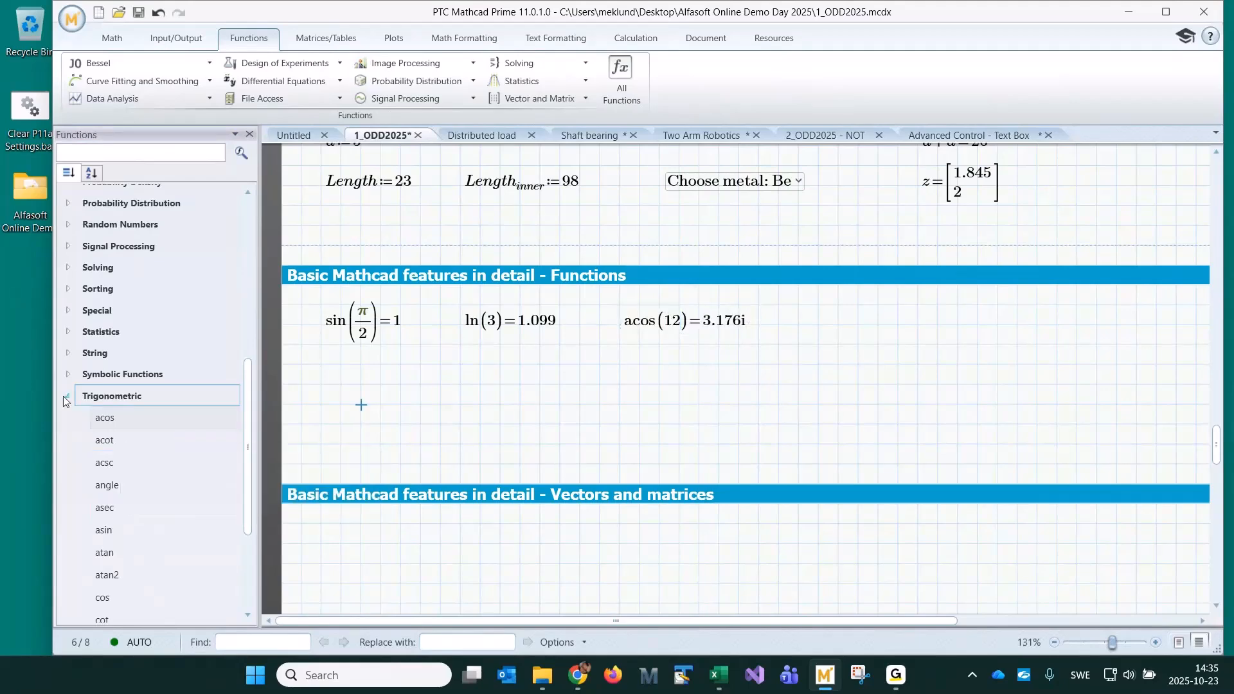
click(249, 134)
click(371, 383)
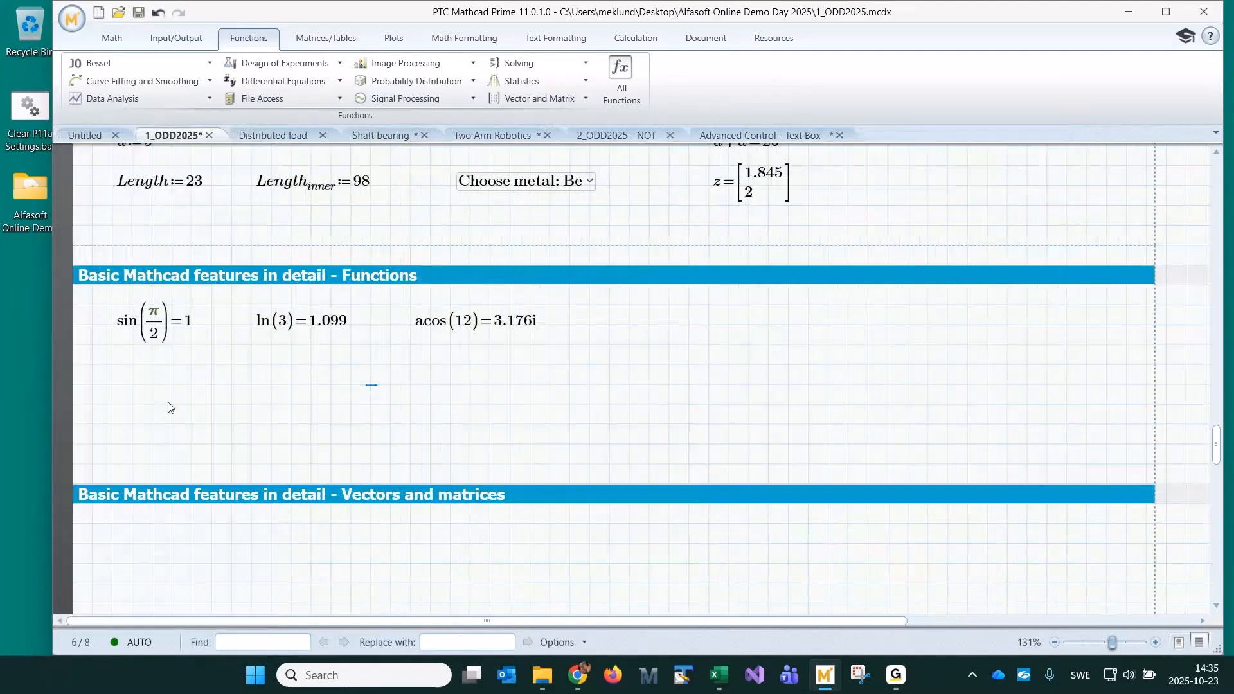
Define the function f(x) := x^2 + 3·x − 7 beneath the sine calculation
click(118, 382)
text(f(x):=x^2)
key(Return)
click(182, 387)
text(+)
text(3*x-7)
key(Right)
key(Right)
key(Right)
Evaluate the function f for the arguments 2, 19 and 2+6j beside its definition
text(f(2)=)
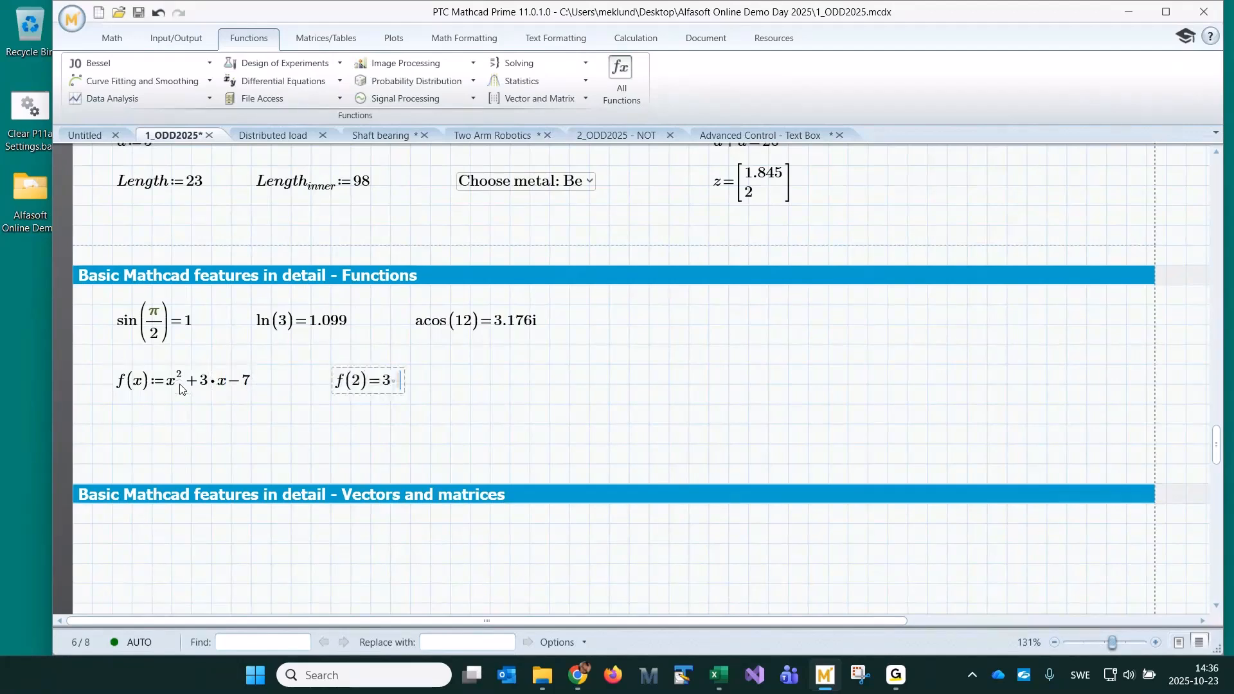
key(Right)
text(f()
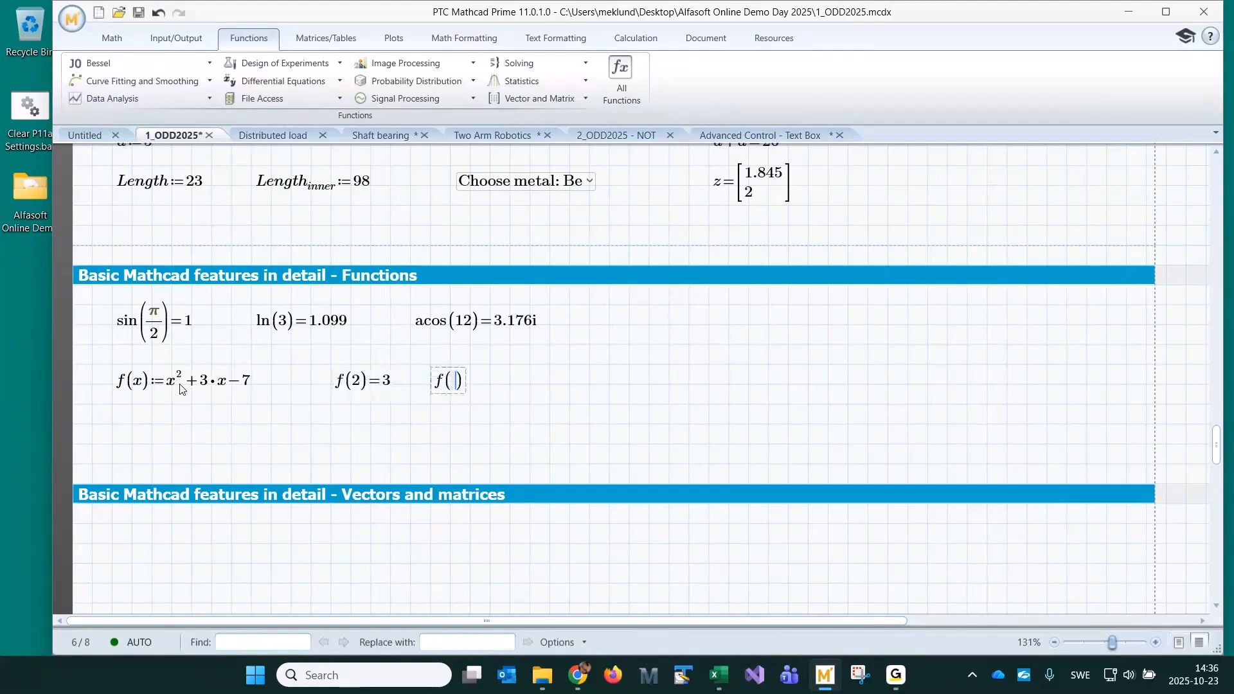
text(19)=)
key(Right)
key(Right)
text(2+6)
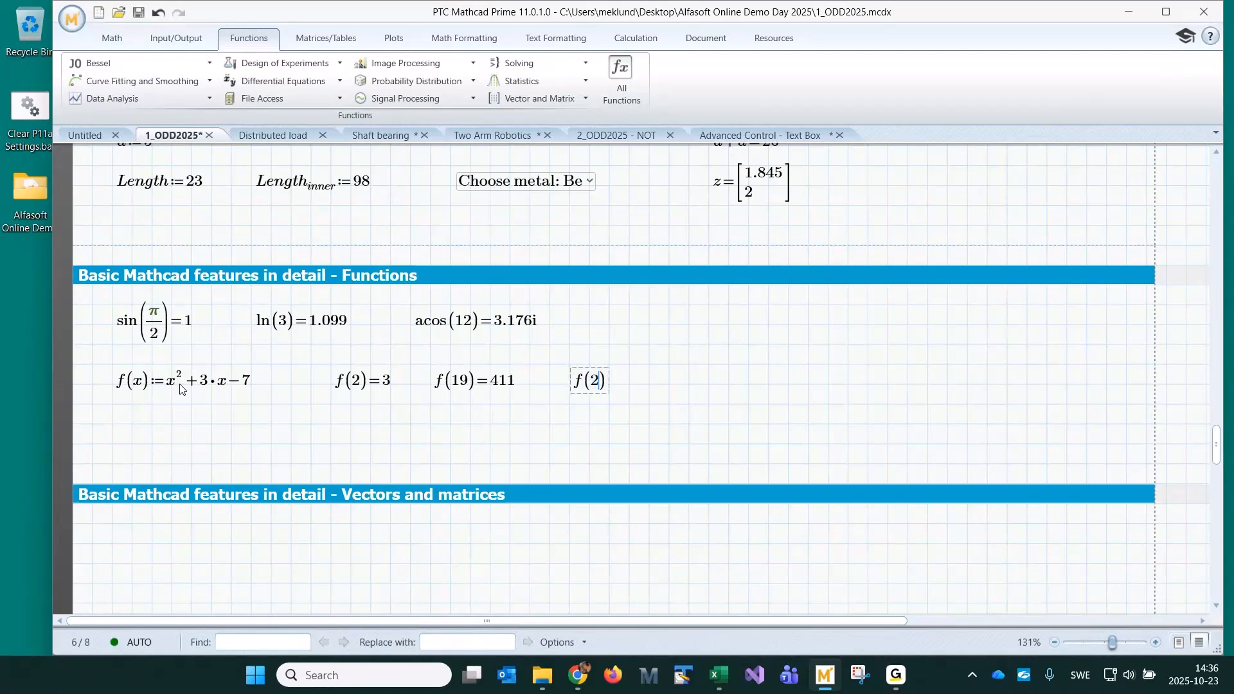
text(j)=−33+42i)
click(232, 426)
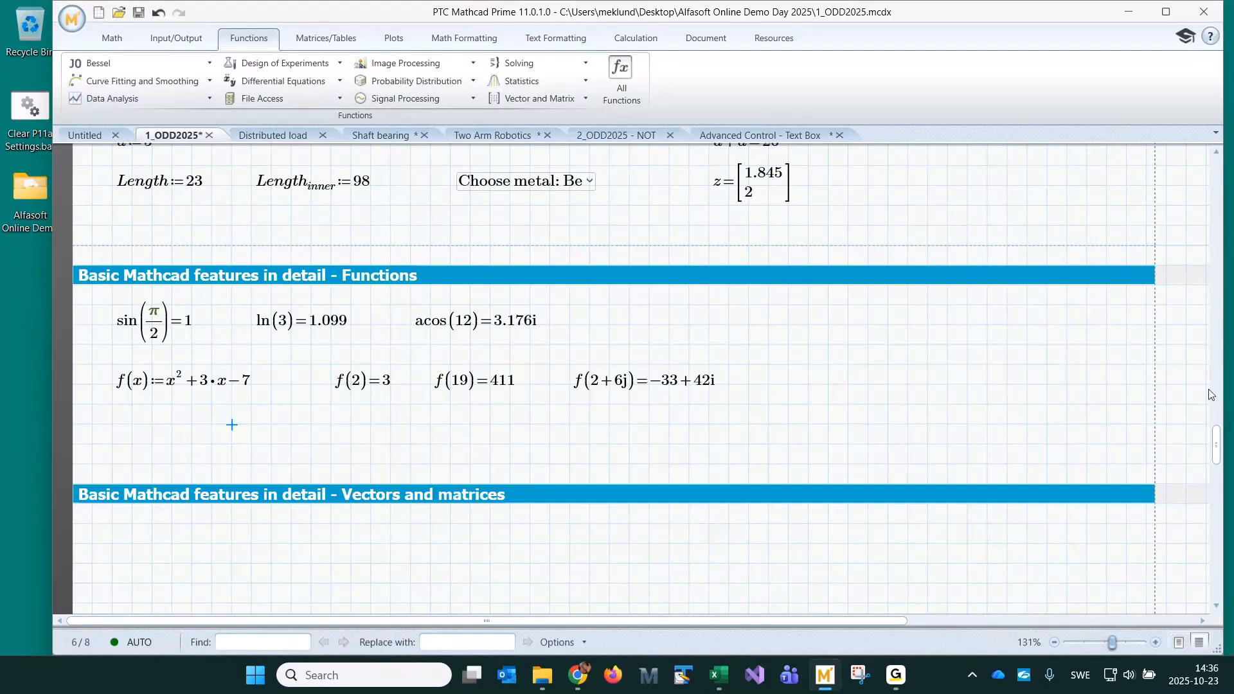
Return to the tank volume calculations and select the formula evaluated in cubic metres below the feet and inch inputs
drag(1216, 458, 1212, 302)
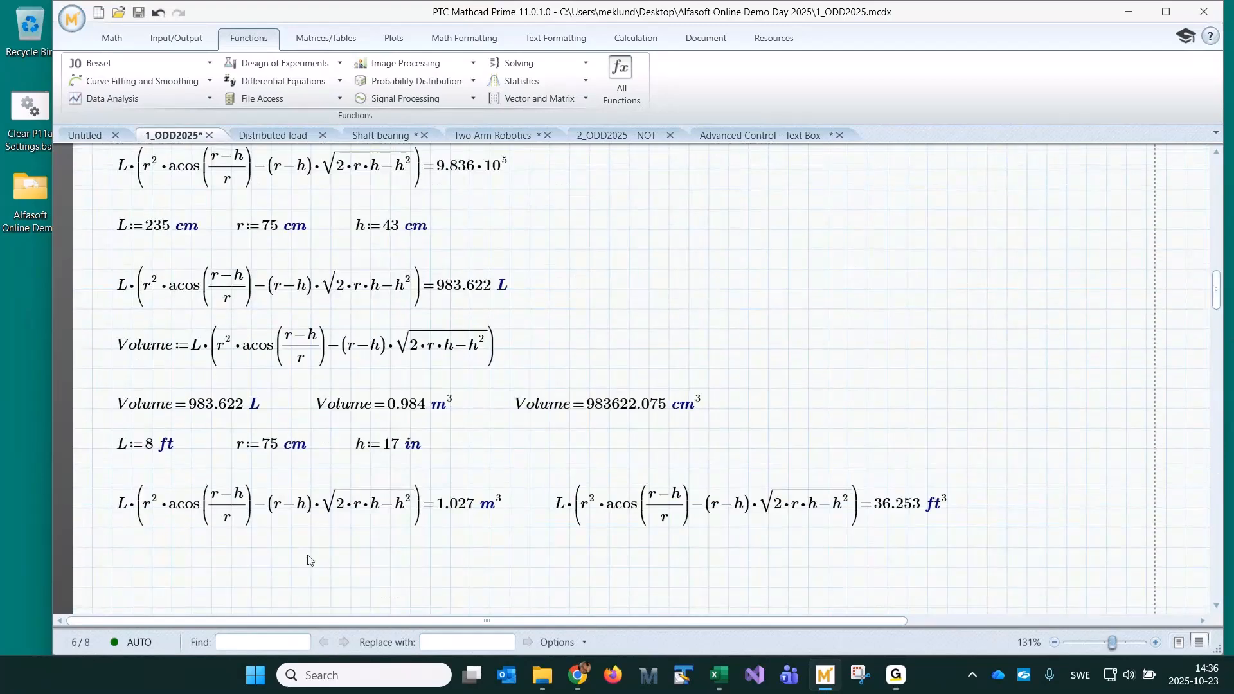
click(196, 507)
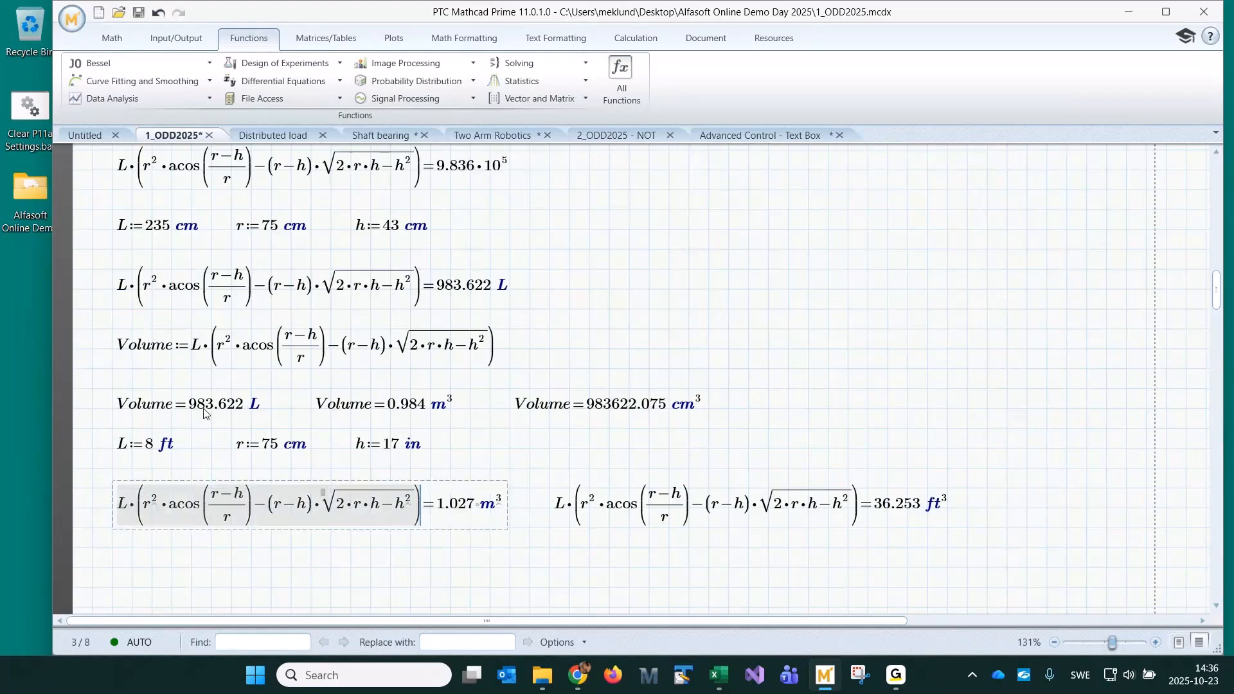
Copy the Volume definition into the Functions section, below the f(x) definition
click(132, 355)
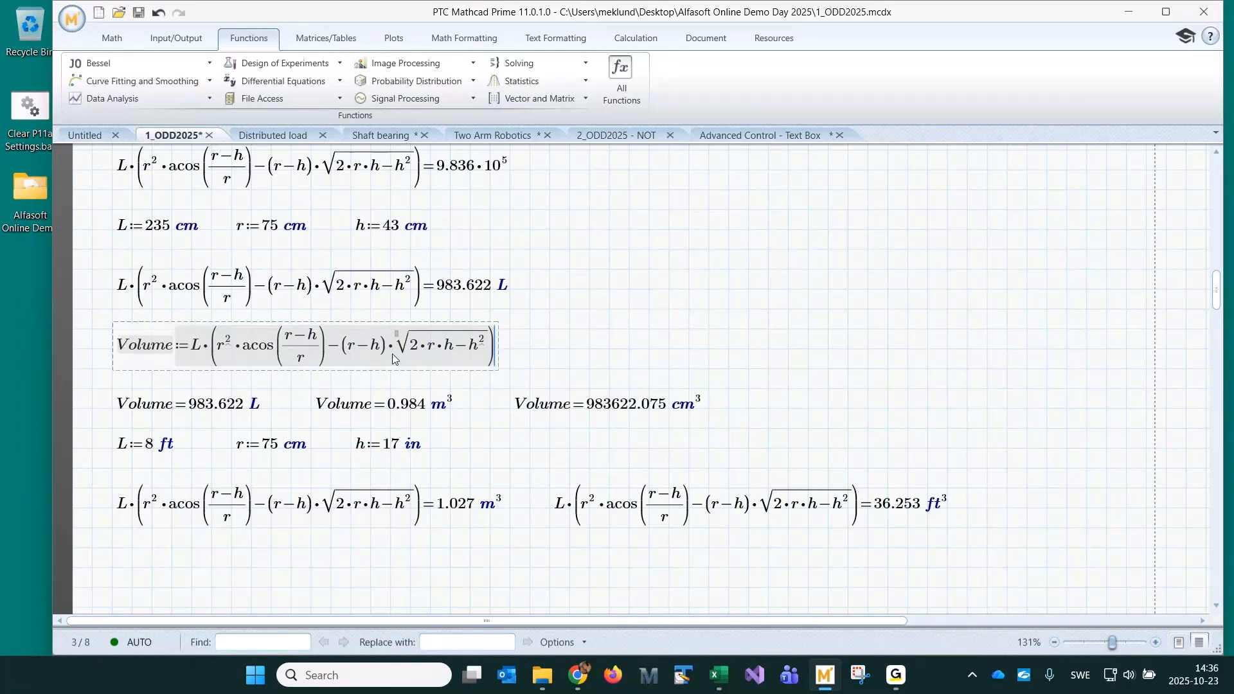
scroll(662, 456, down, 10)
scroll(672, 476, down, 10)
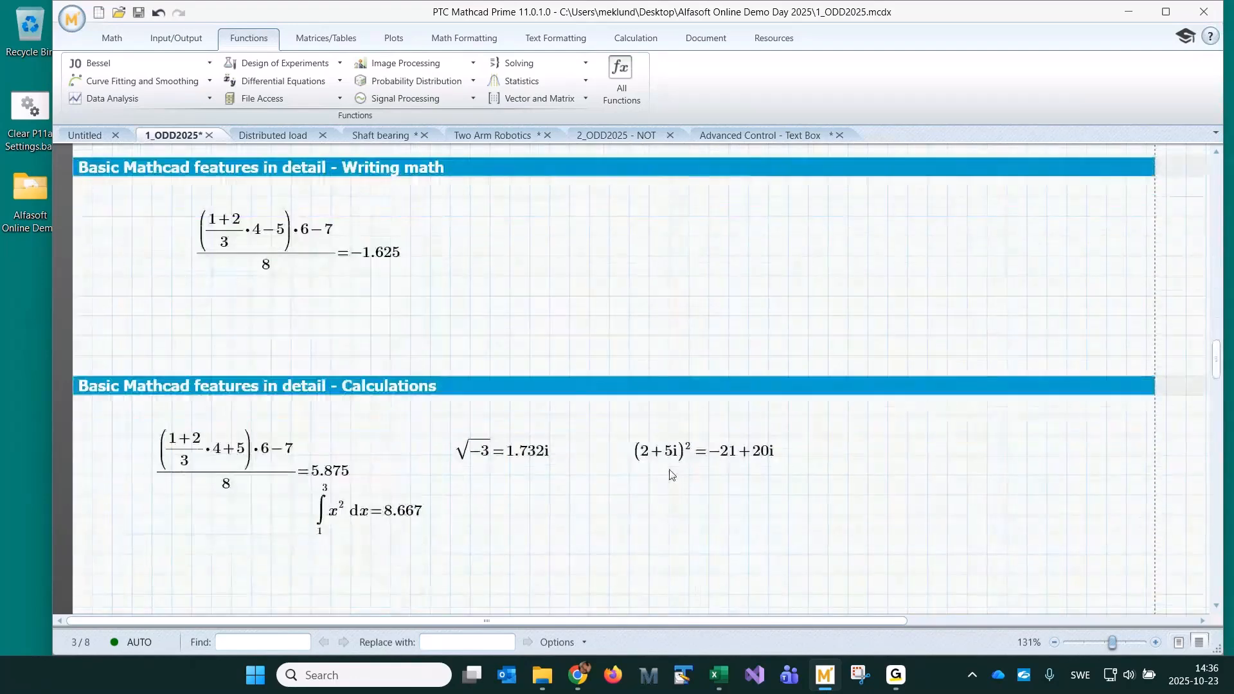
scroll(671, 475, down, 10)
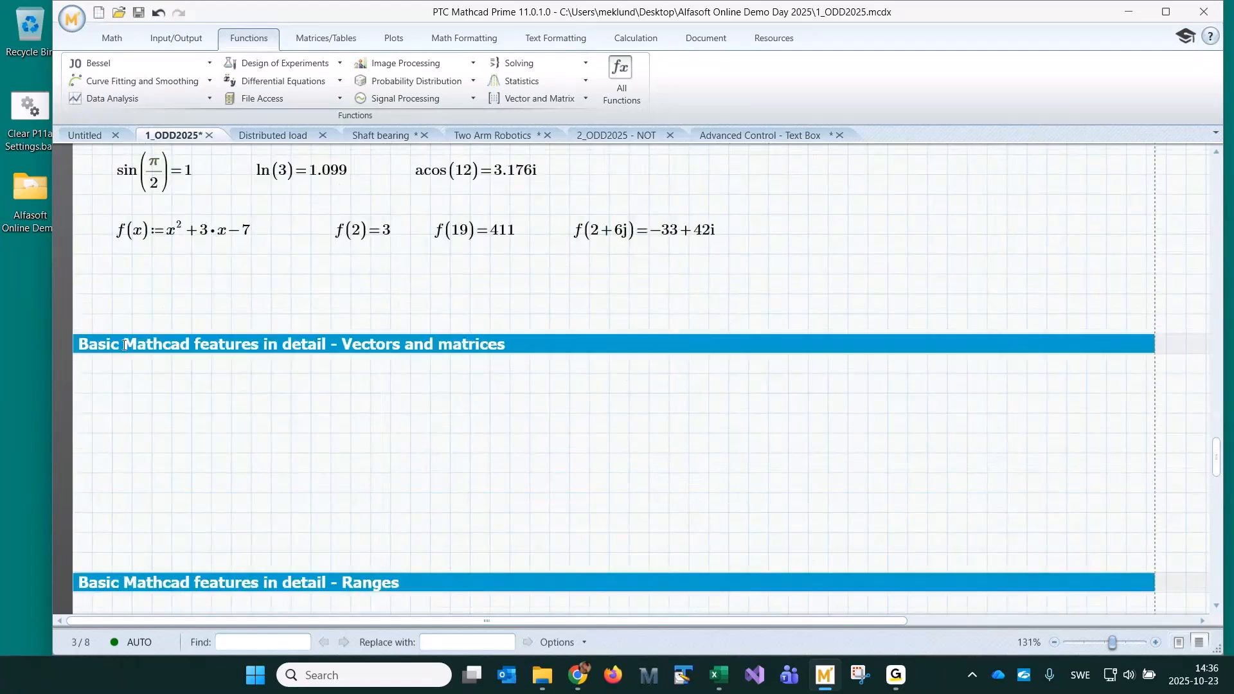
click(111, 291)
key(ctrl+v)
click(650, 276)
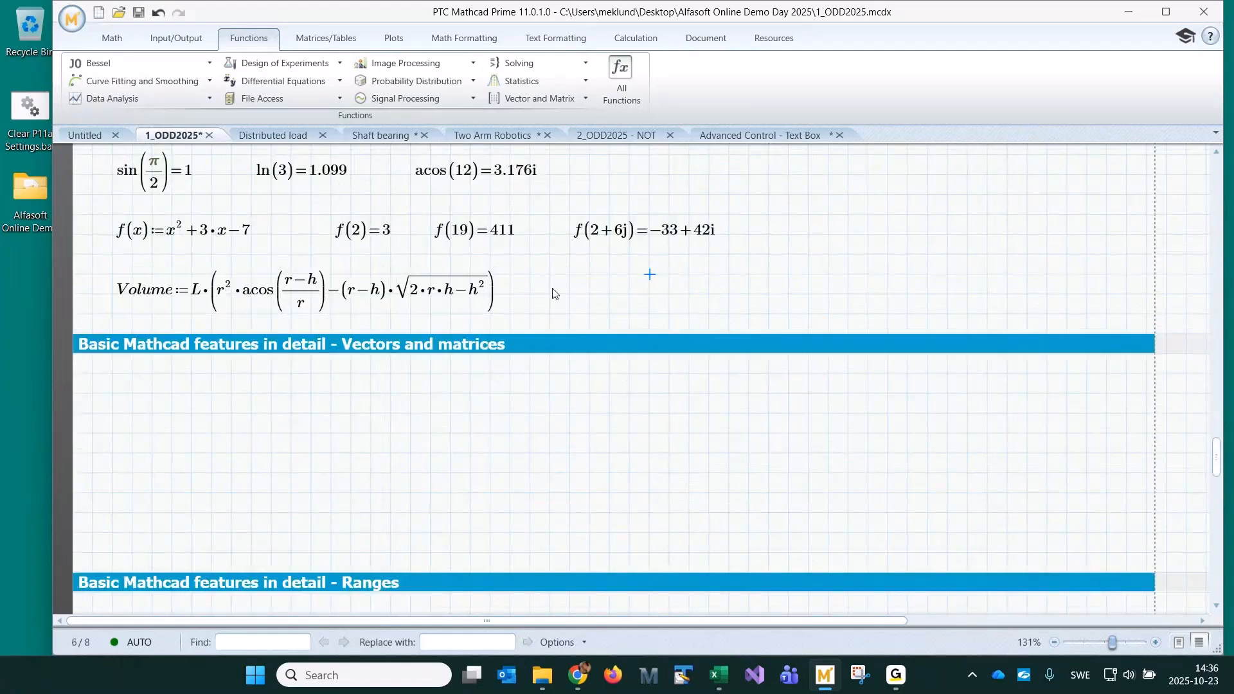
Turn the copied Volume definition into a function by adding the arguments L, r and h to its name
click(174, 290)
text(()
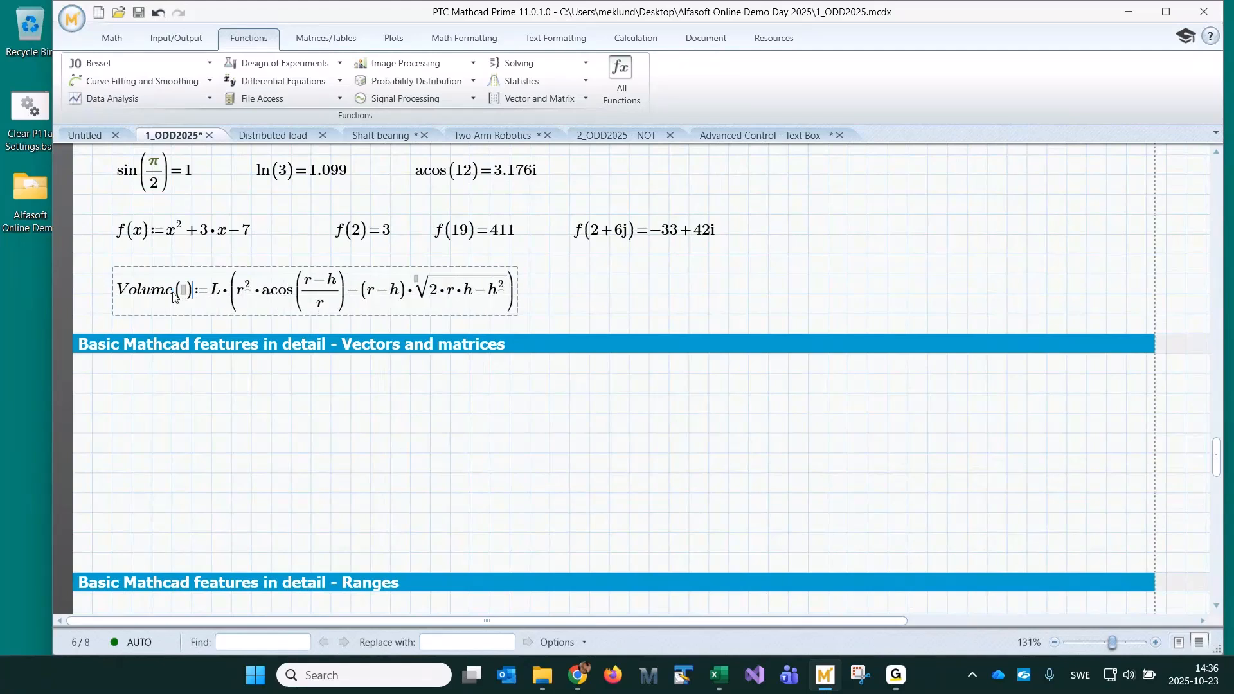
key(Left)
text(L,r,h)
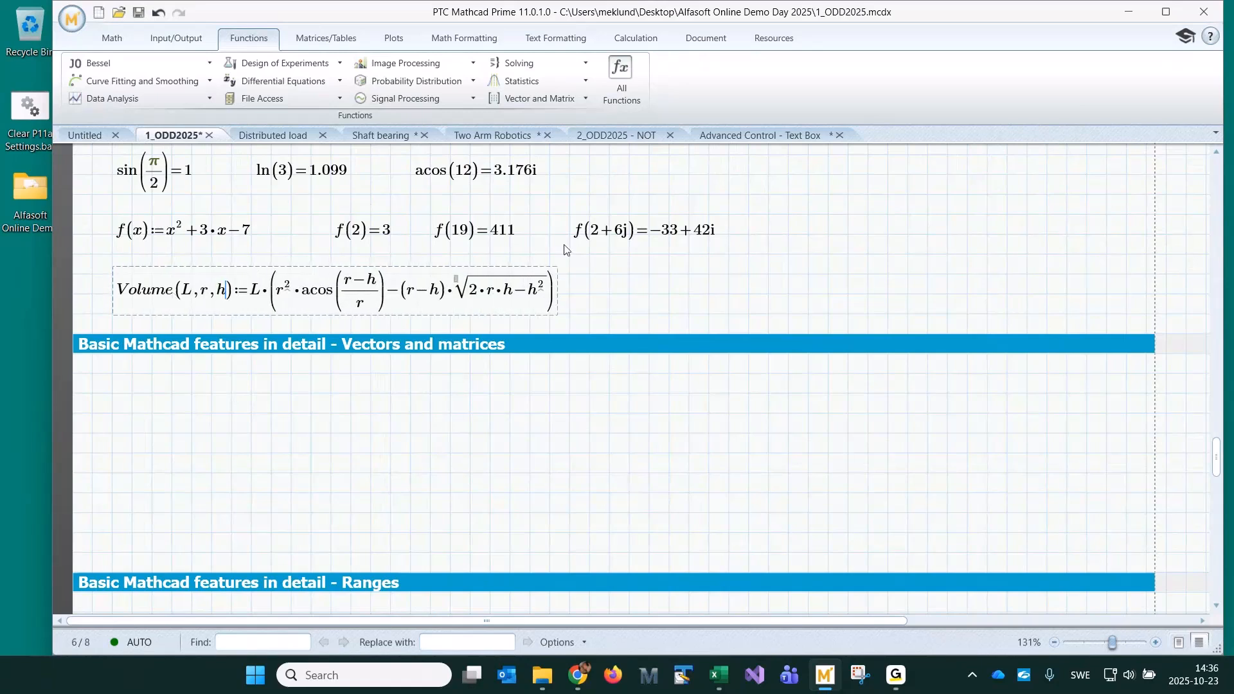
click(615, 275)
Place a copy of the Volume(L,r,h) call in the empty area beside its function definition
drag(125, 294, 206, 294)
key(ctrl+c)
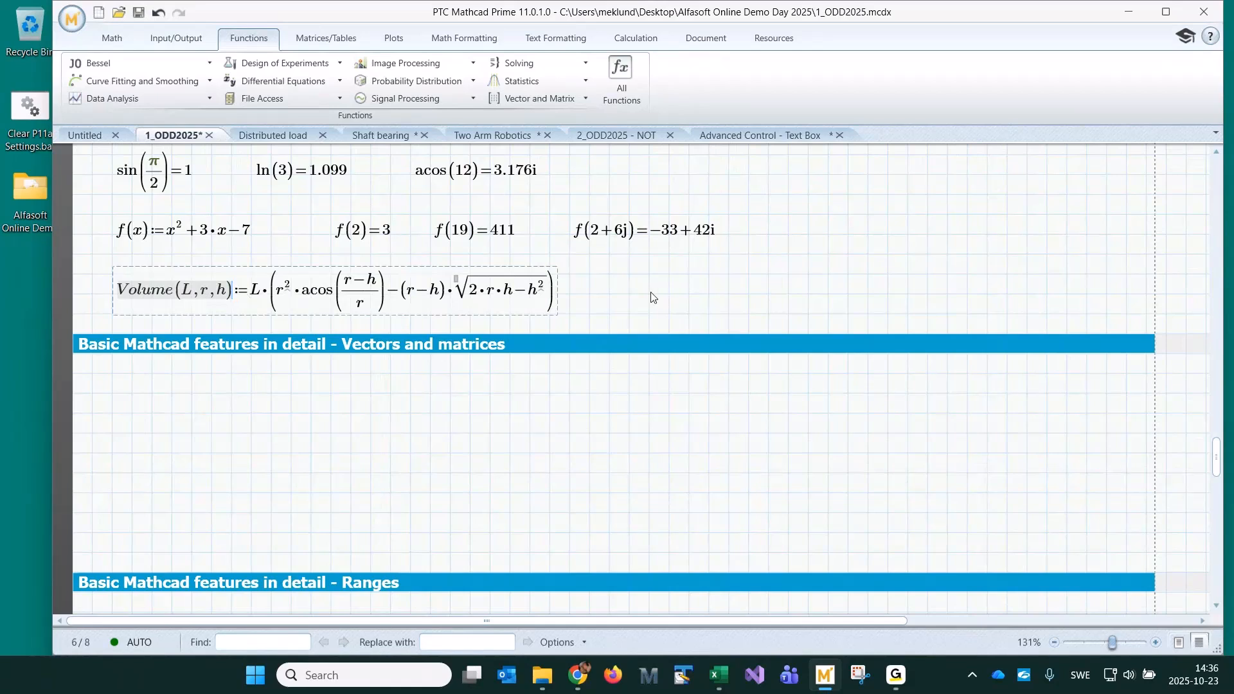
click(647, 293)
key(ctrl+v)
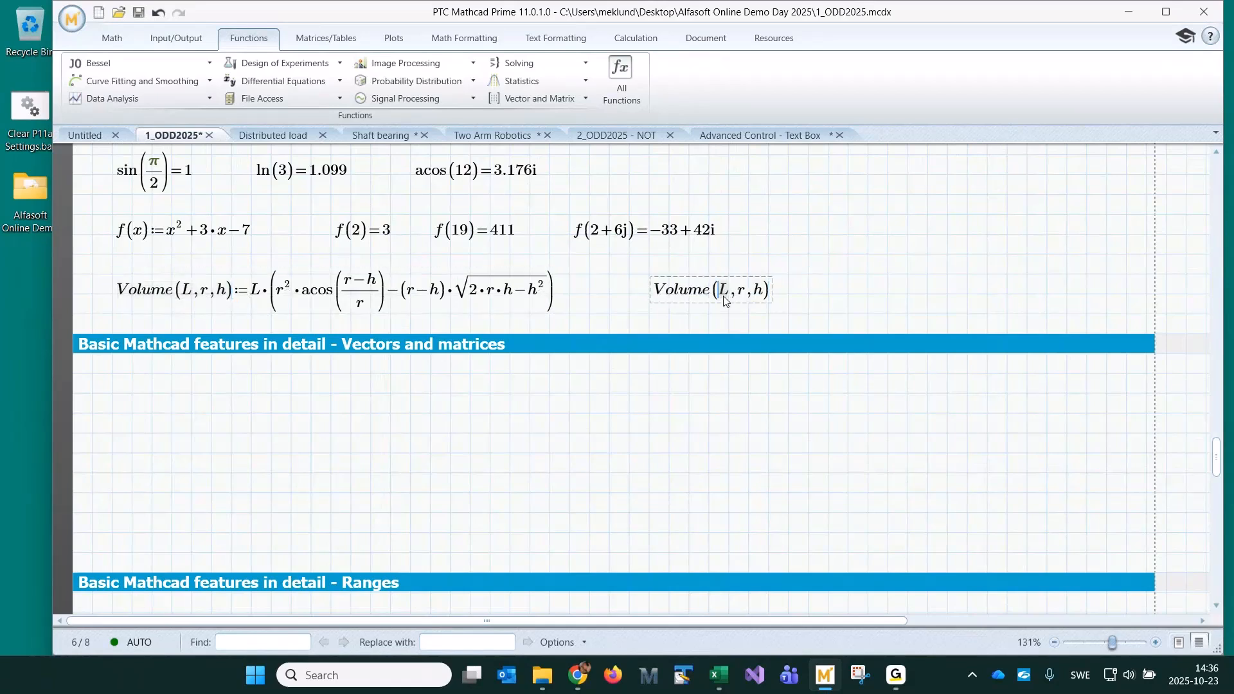
Replace the arguments of the copied Volume call with 2.35 m, 75 cm and 34 cm and evaluate it
text(2.35·m)
key(Tab)
key(BackSpace)
text(75·cm)
key(Tab)
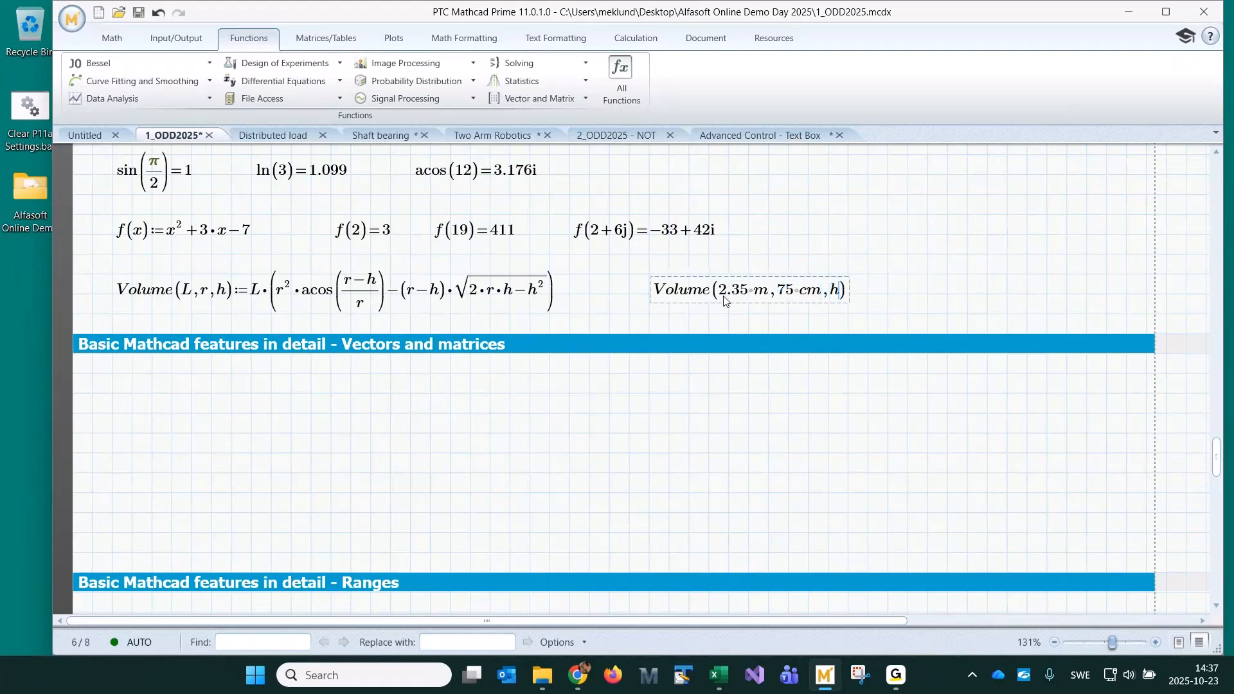
key(BackSpace)
text(34cm=)
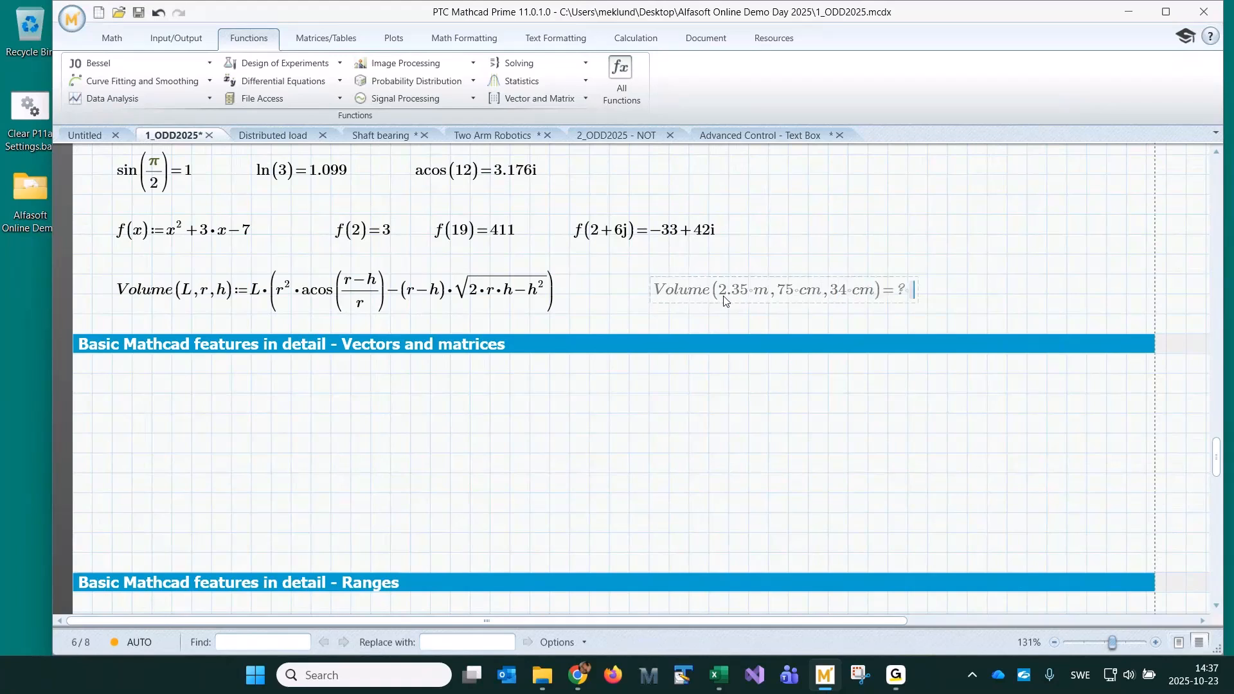
click(763, 247)
click(356, 484)
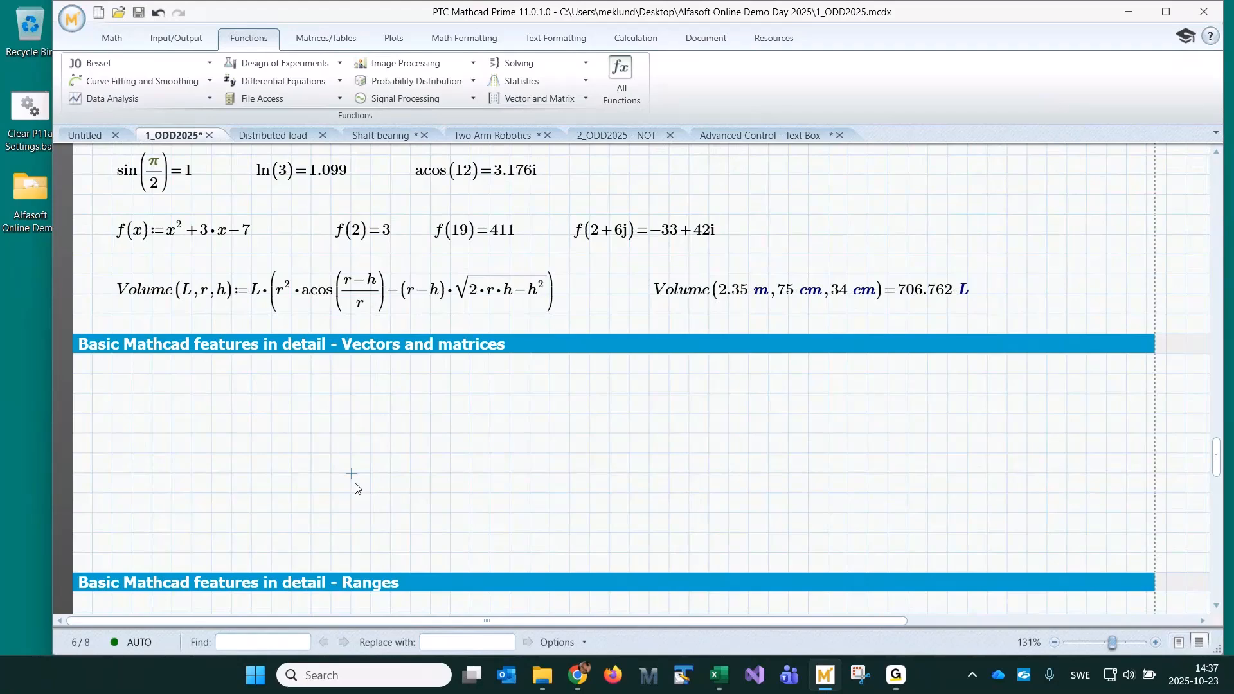
Examine the z vector result in the Variables section and return to the Vectors and matrices section
scroll(358, 489, down, 3)
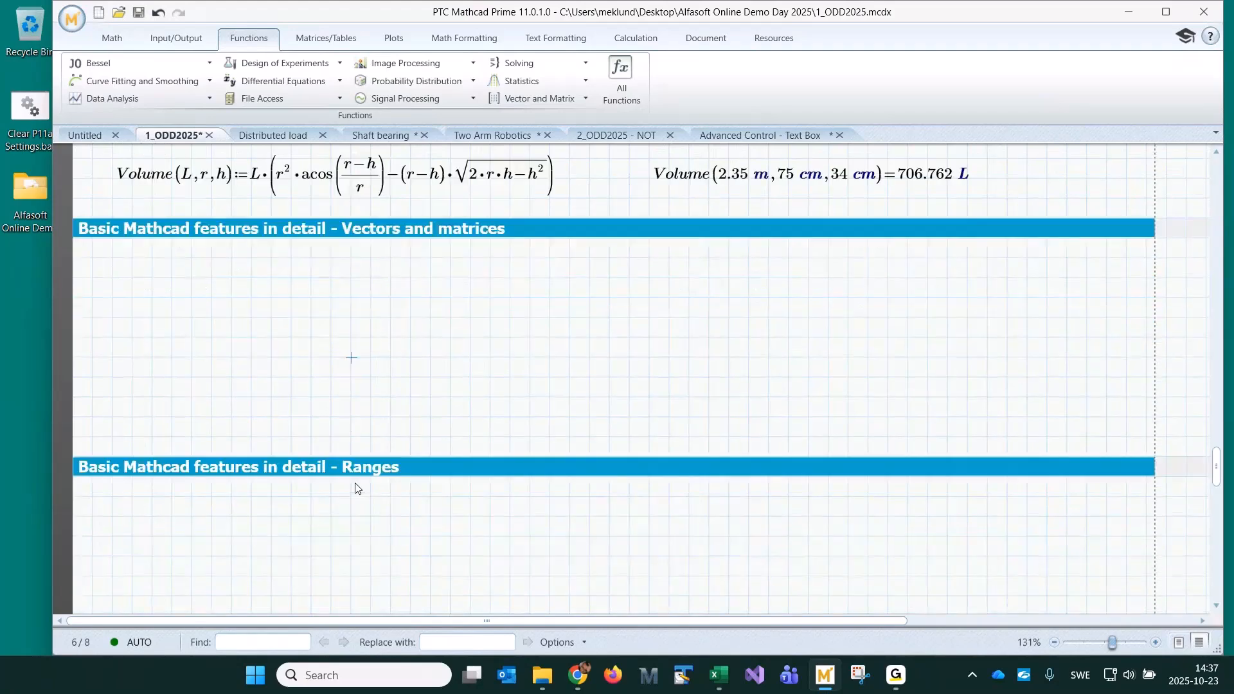
click(112, 279)
scroll(705, 325, up, 6)
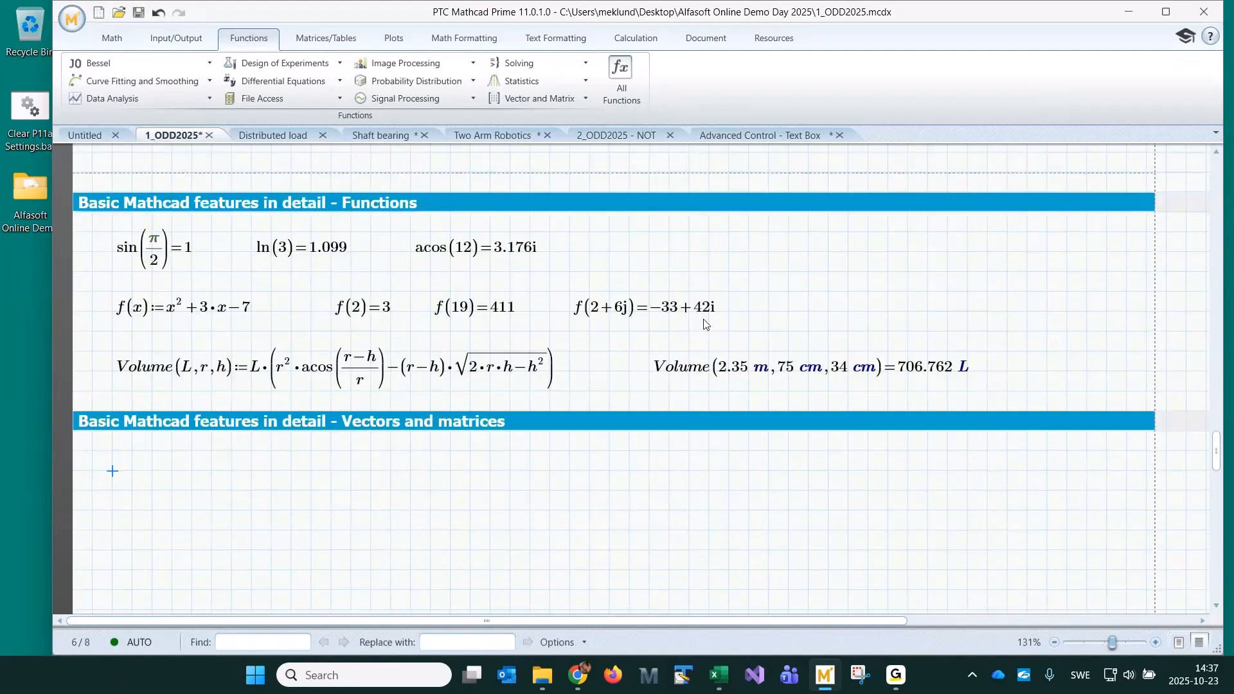
scroll(705, 324, up, 5)
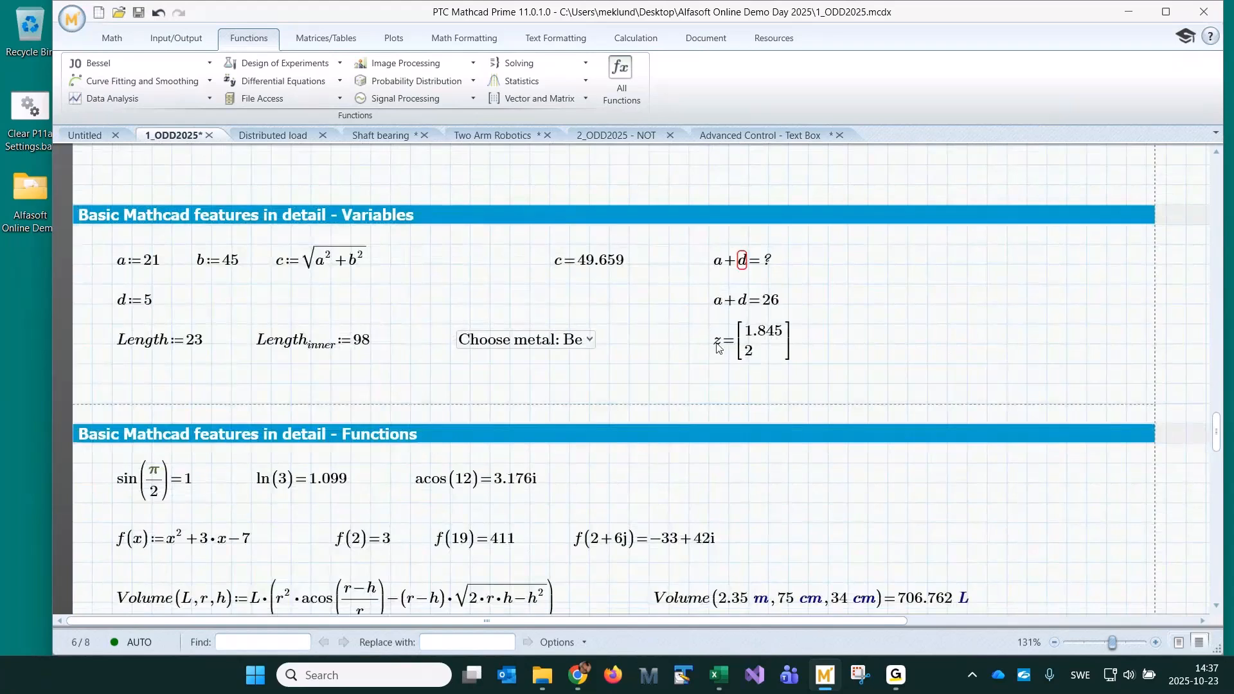
click(719, 348)
click(746, 335)
click(739, 345)
click(863, 346)
scroll(863, 346, down, 1)
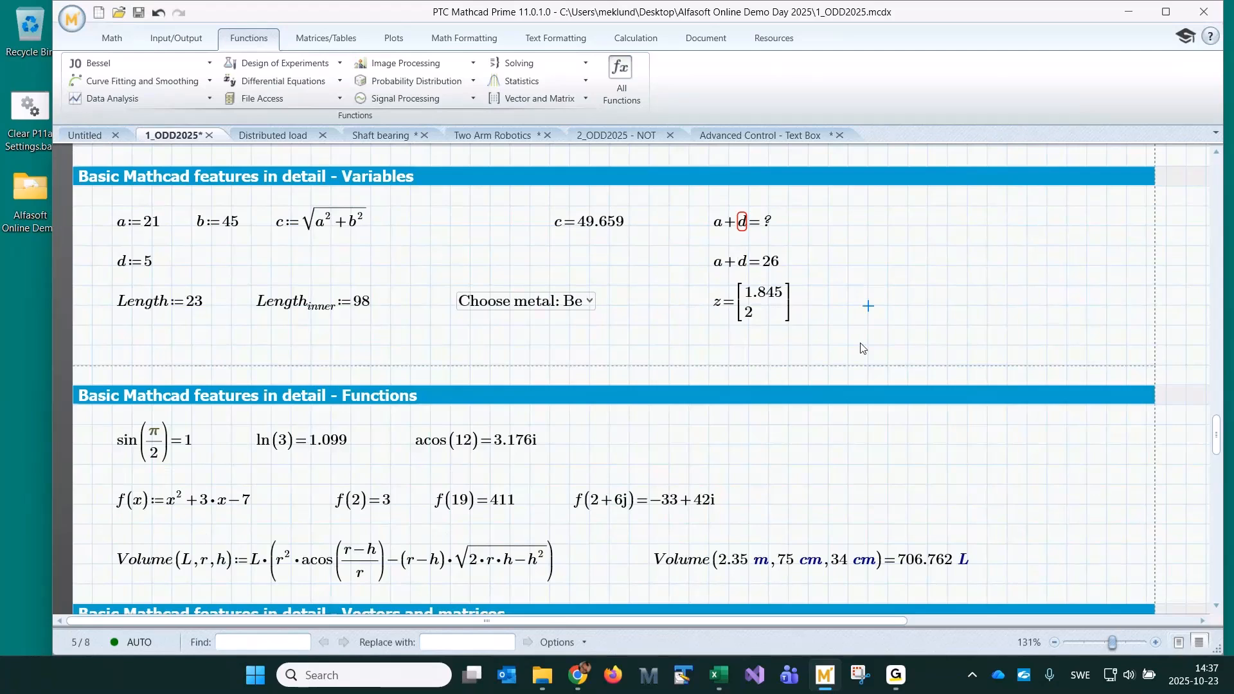
scroll(863, 349, down, 8)
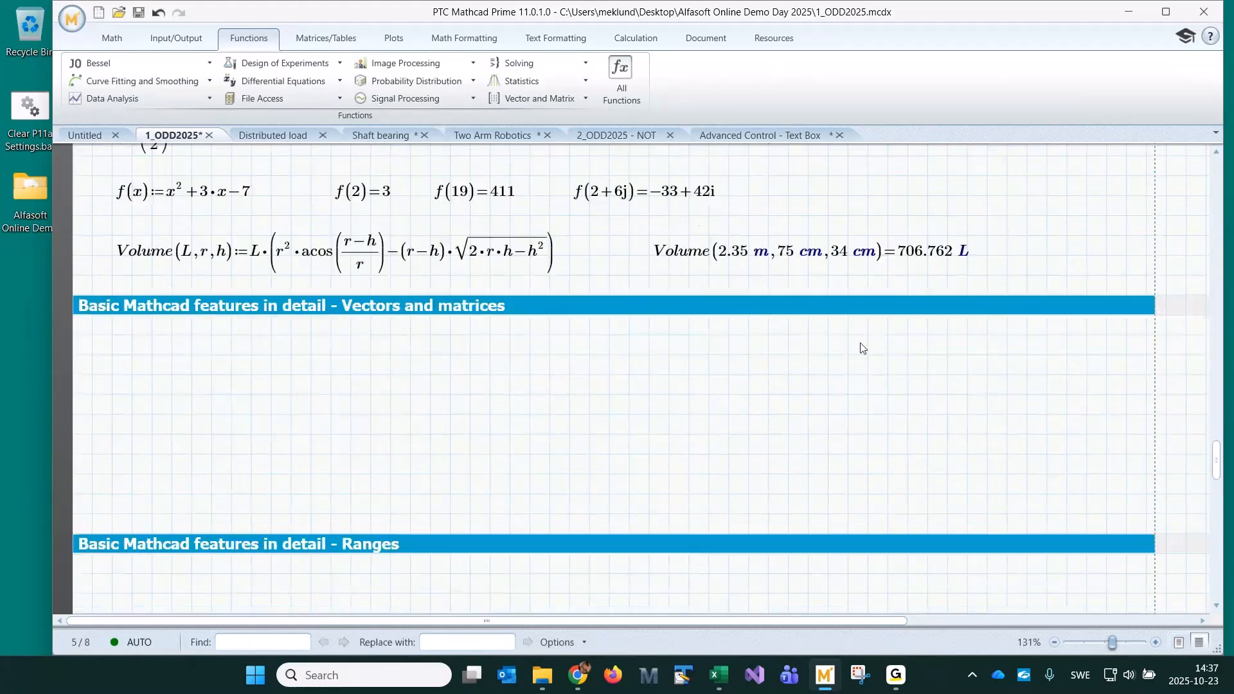
Define a column vector v with the elements 5, 6 and 4 under the Vectors and matrices heading
click(107, 253)
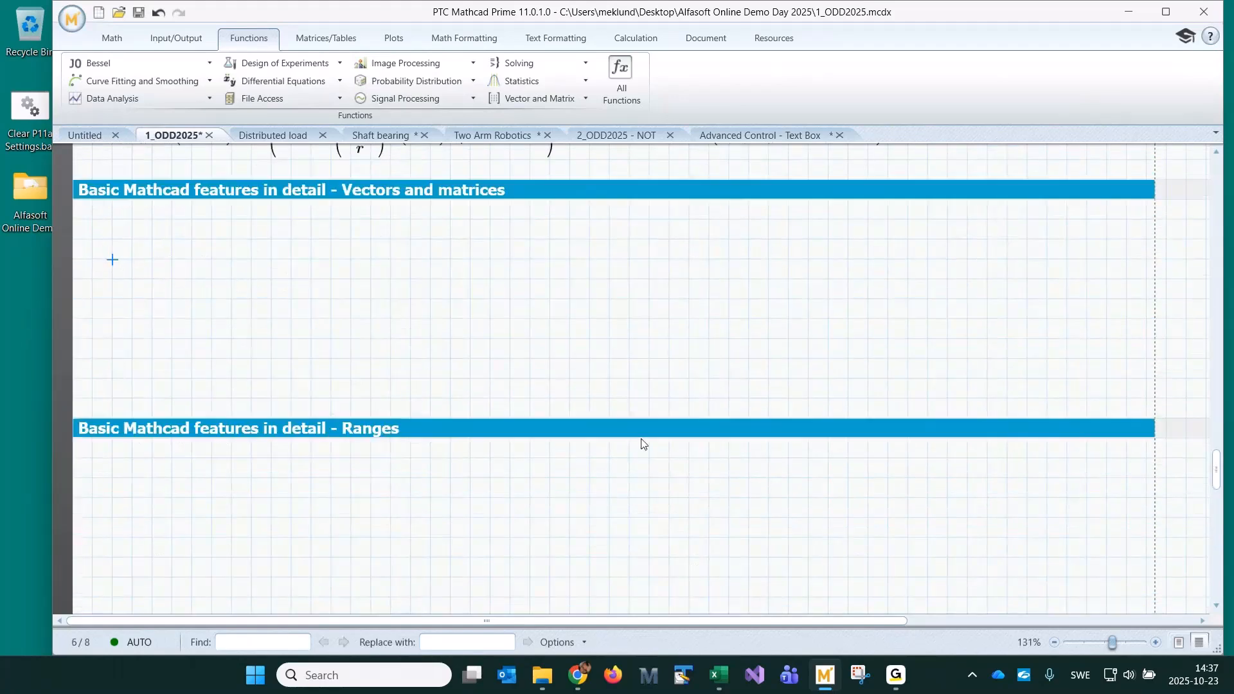
text(v:)
key(ctrl+m)
text(5)
key(shift+Return)
text(6)
key(shift+Return)
text(4)
Evaluate the element of v with index 1 beside the vector definition
key(Right)
key(Right)
key(Right)
key(Right)
key(Right)
text(v)
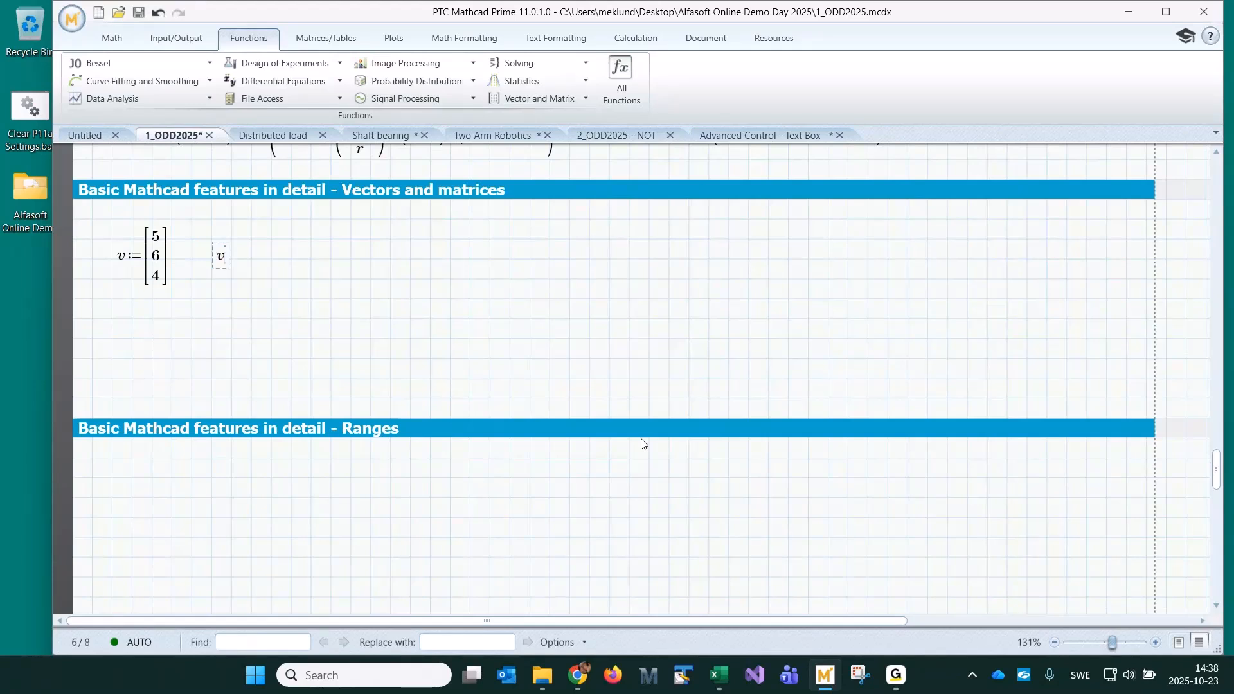
text([)
text(1)
text(=6)
click(391, 299)
Set the worksheet's ORIGIN to 1 and inspect the first element of vector v
click(635, 38)
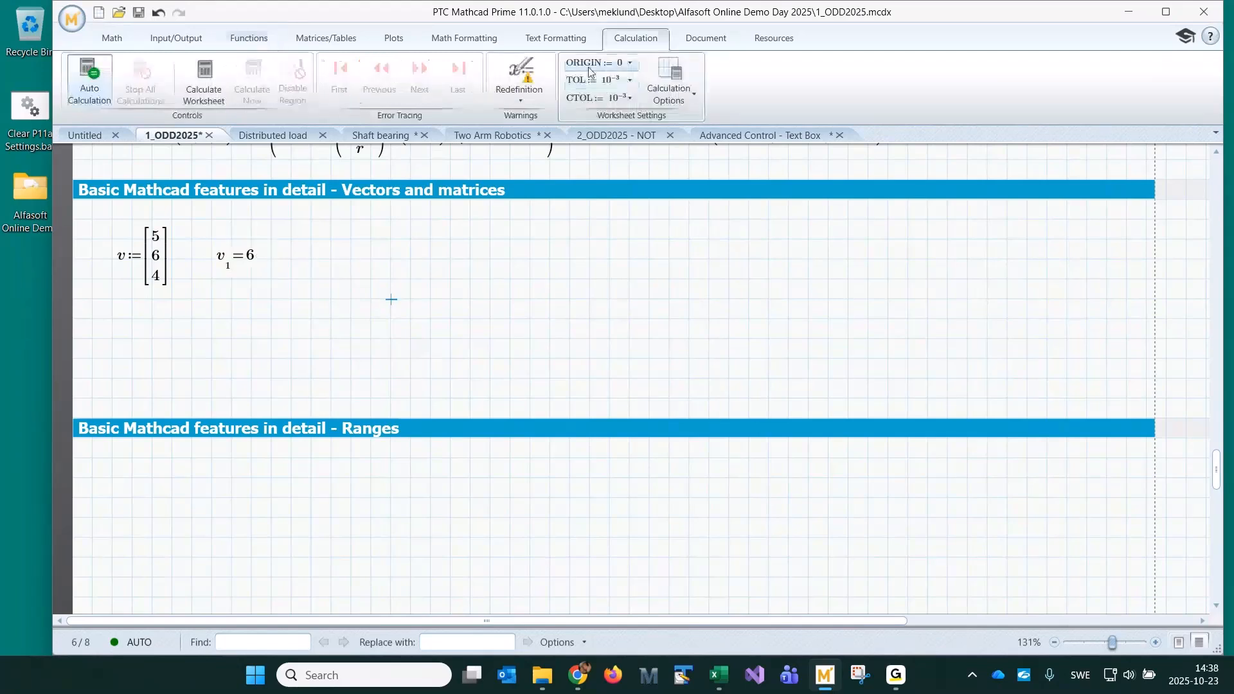
click(628, 64)
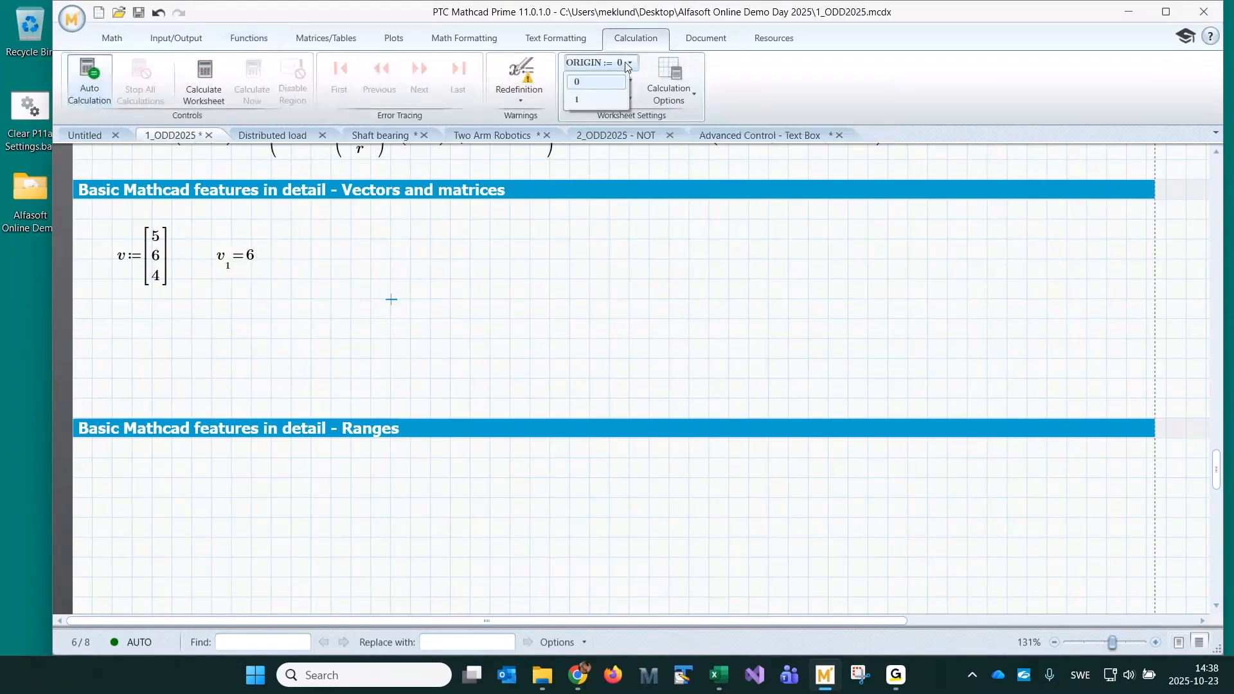
click(597, 101)
click(350, 279)
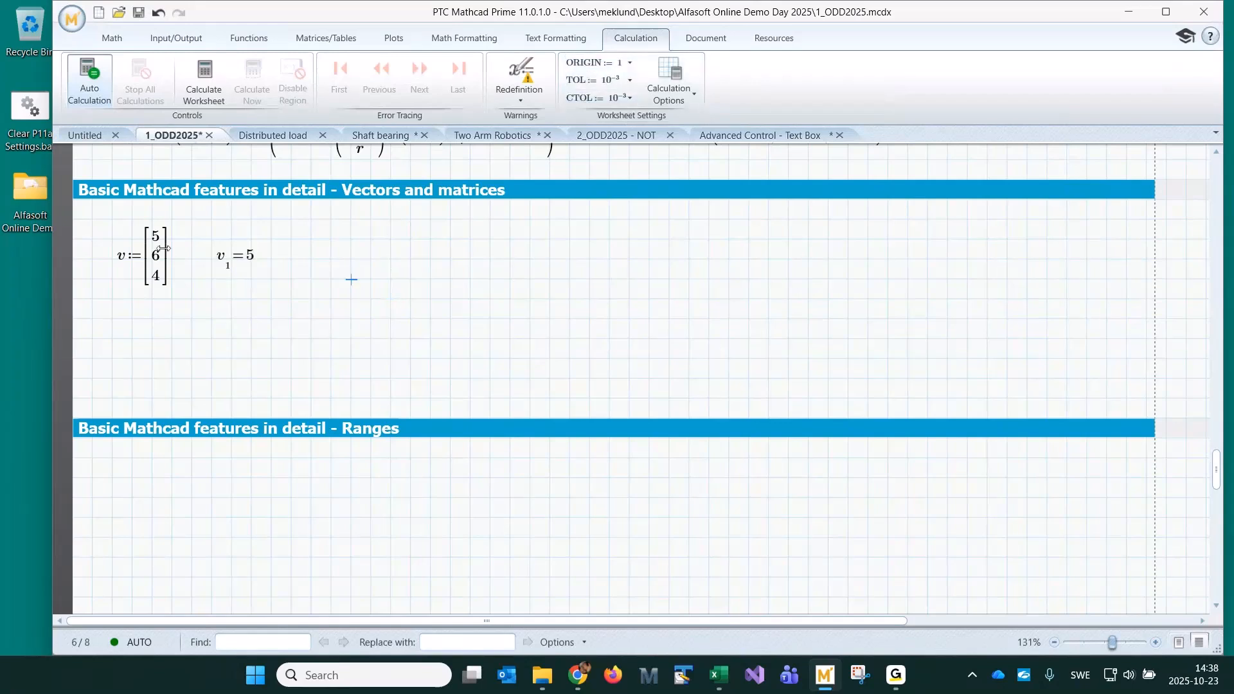
click(155, 239)
click(150, 237)
Set the worksheet's ORIGIN back to 0
click(628, 63)
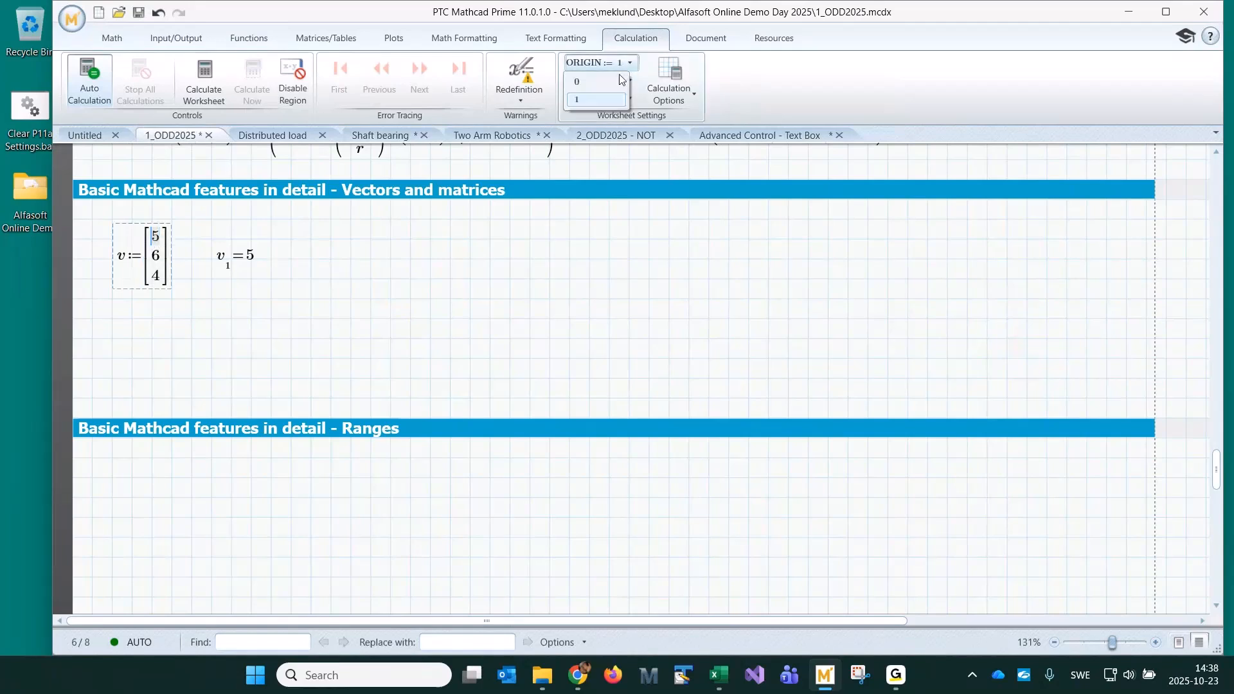
click(609, 84)
click(412, 299)
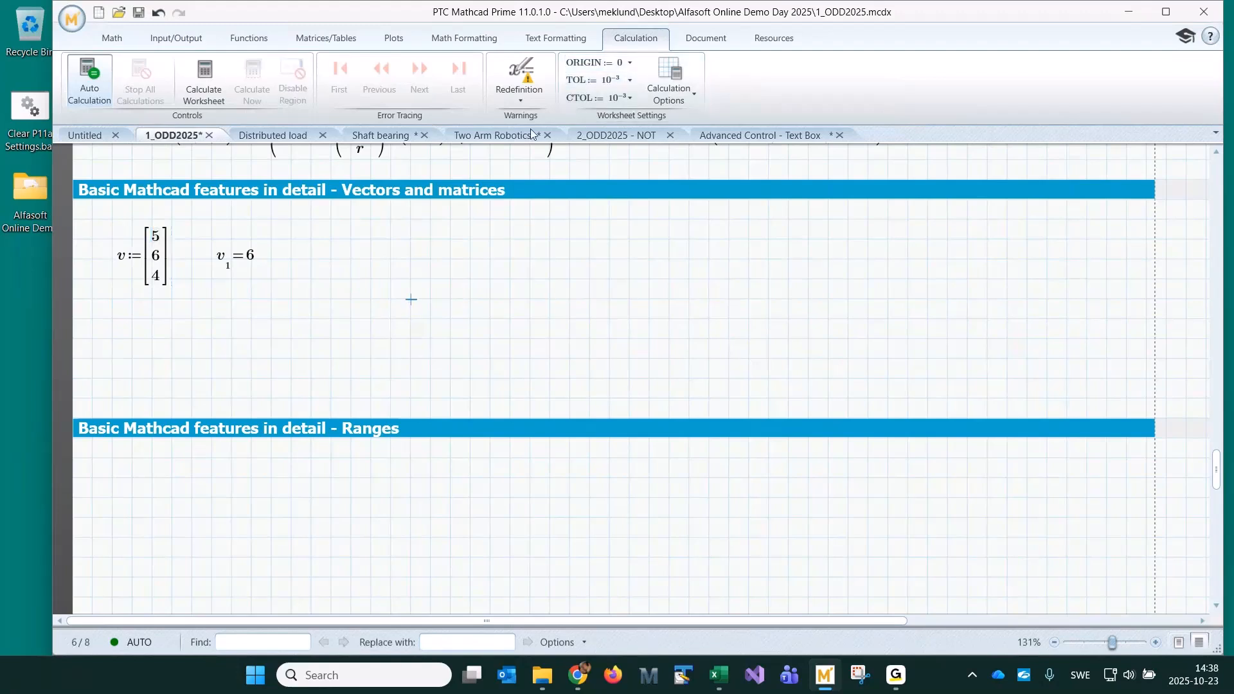
Define the element with index 3 of a new vector u as 99 and evaluate u beside it
click(292, 260)
click(315, 260)
text(u[)
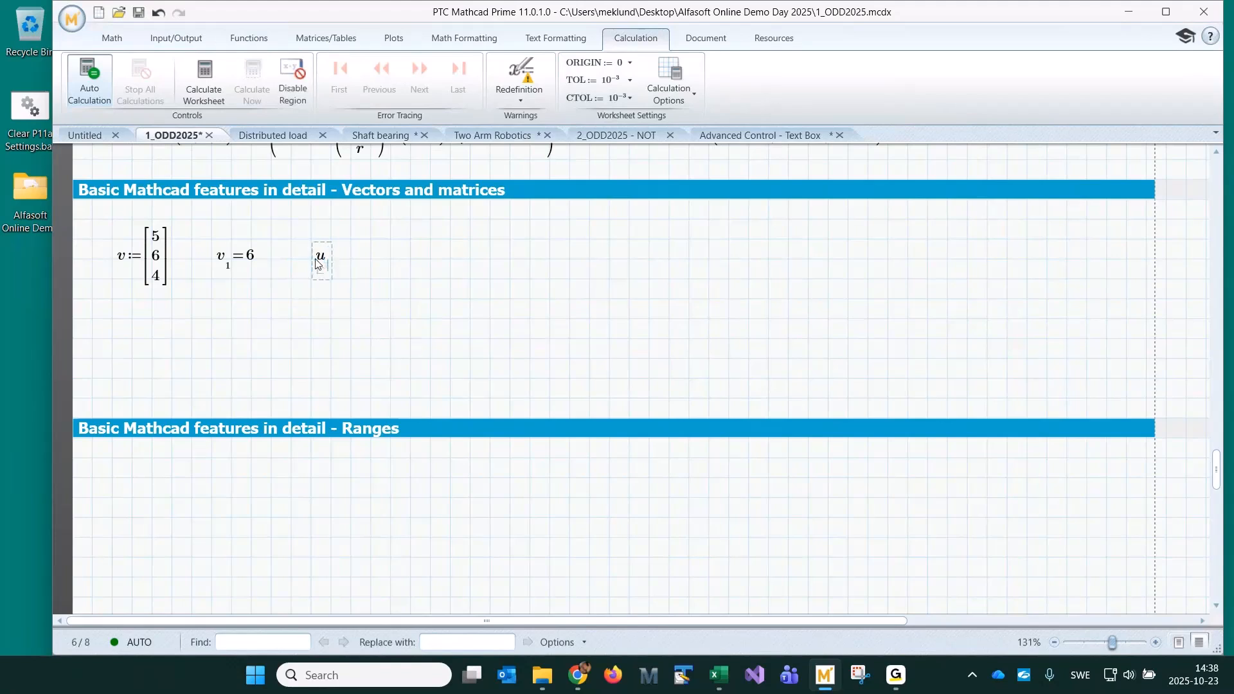
text(3:99)
key(Return)
text(u=[0;0;0;99)
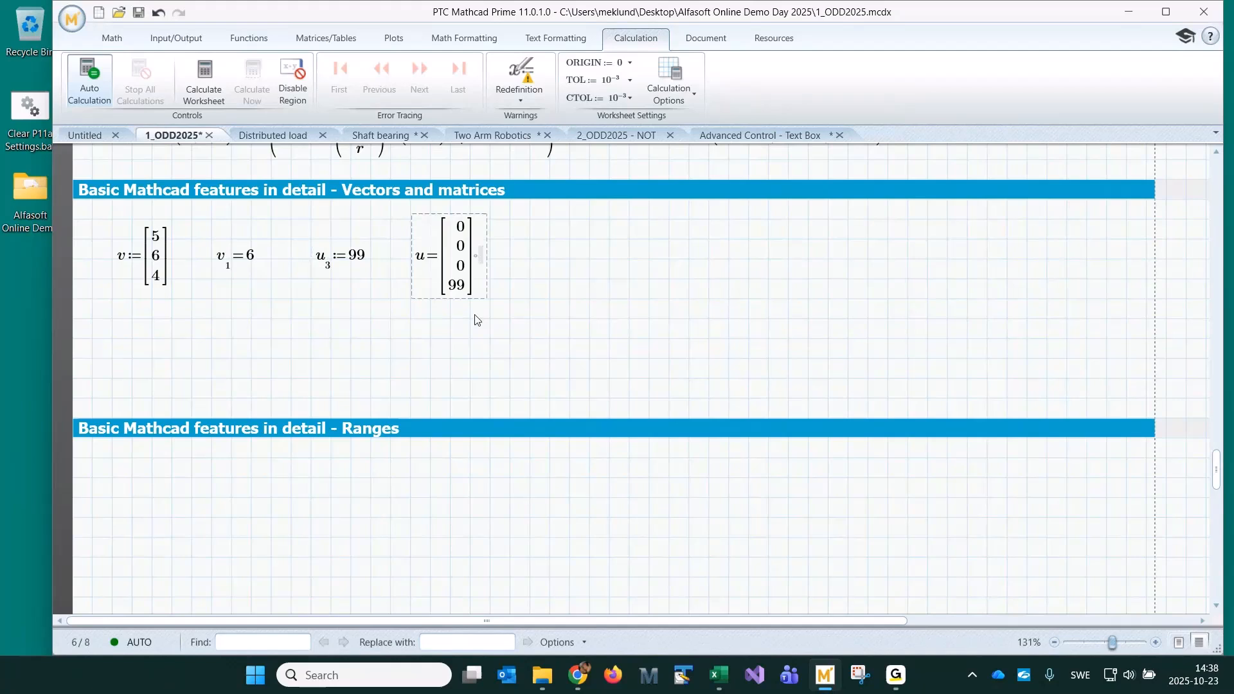
click(521, 366)
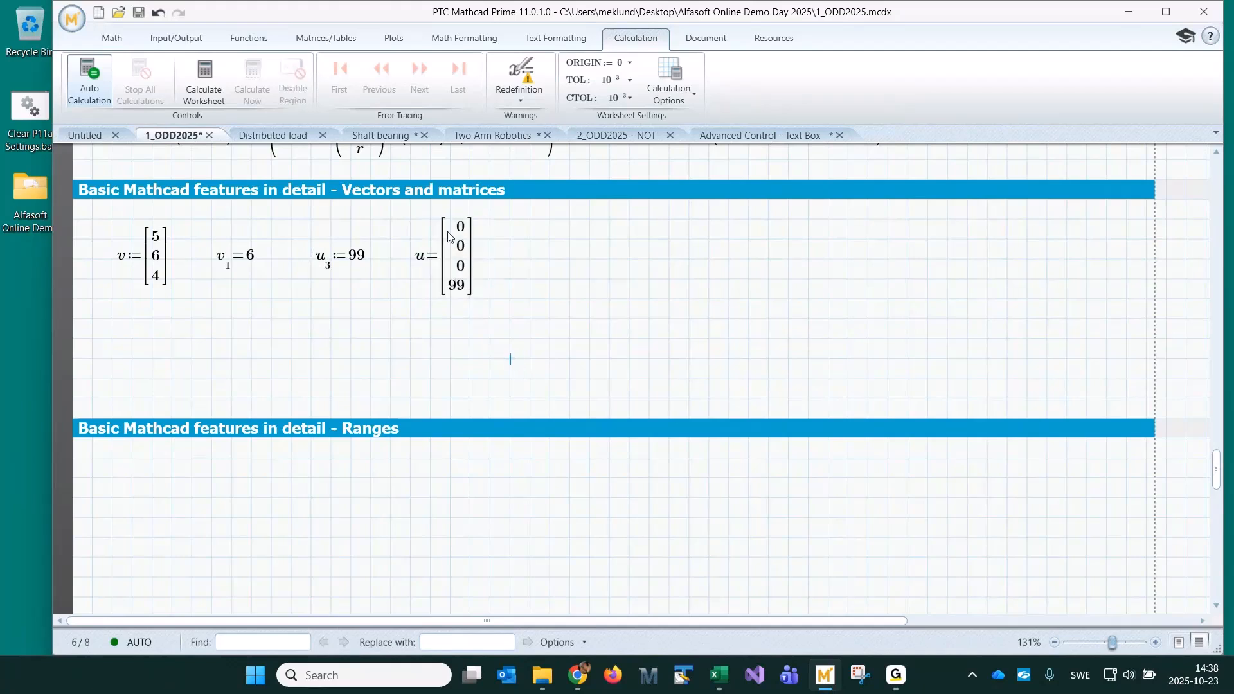
click(340, 269)
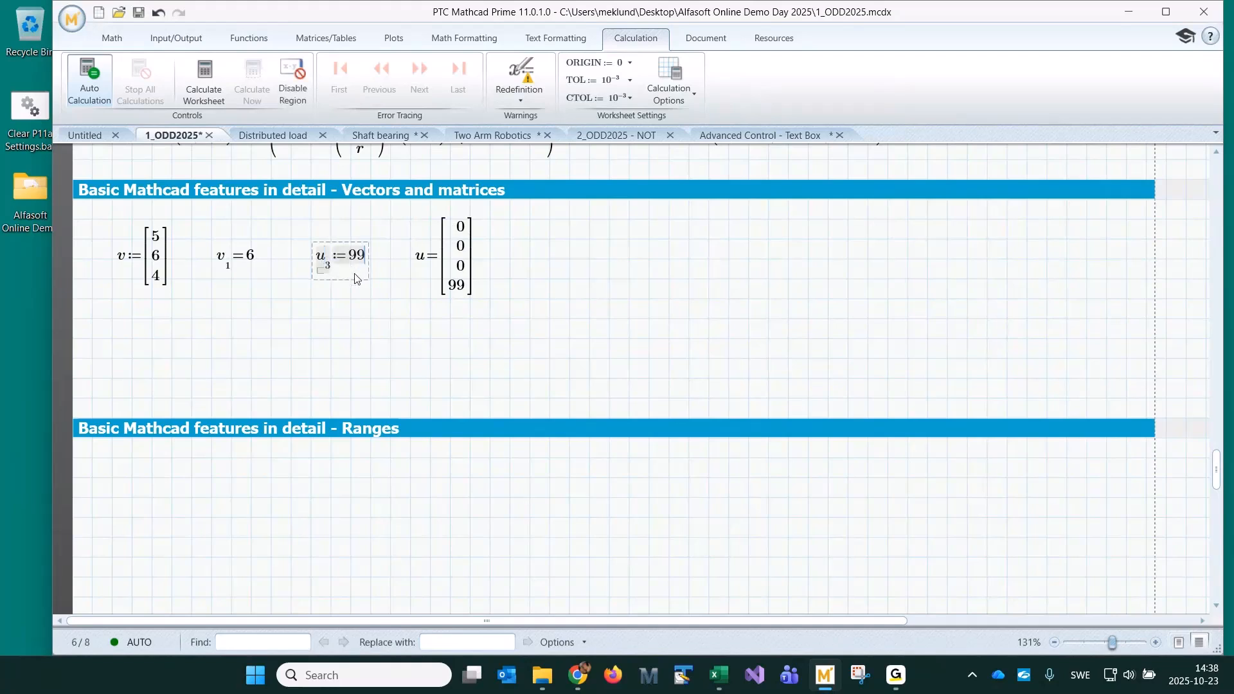
click(340, 279)
click(328, 268)
drag(347, 260, 364, 262)
click(410, 376)
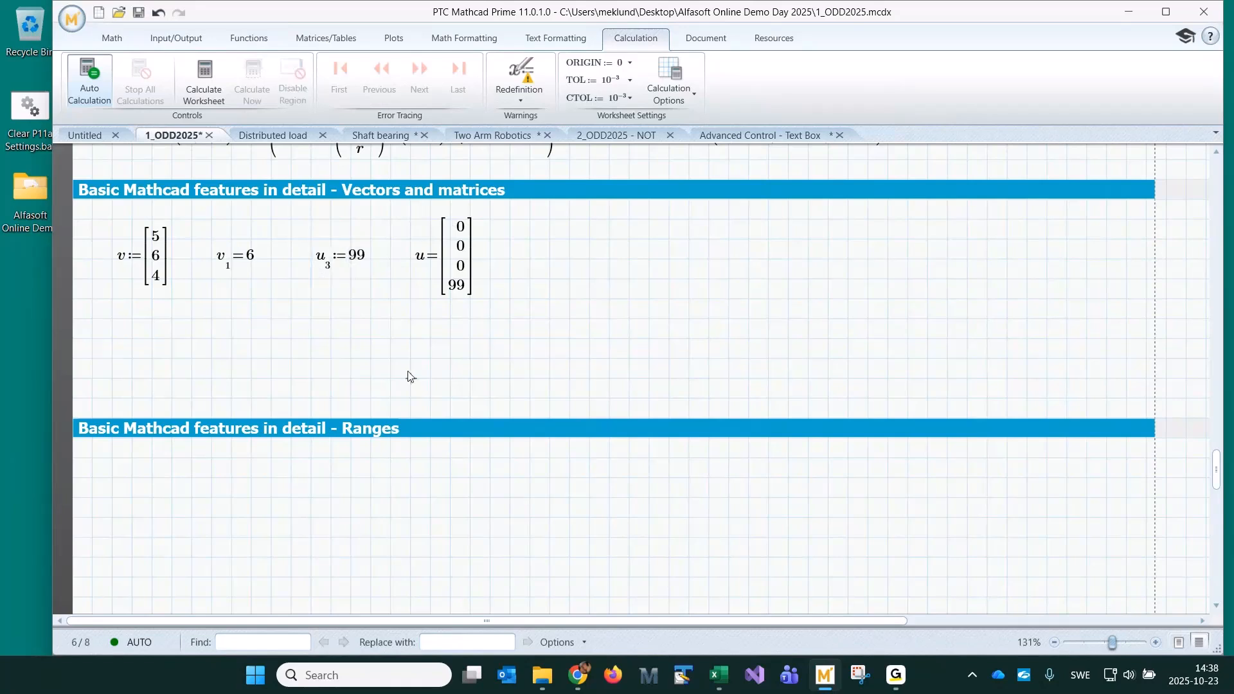
Define a matrix M beside the u vector with 7, 65 and 4 in its first column
click(551, 261)
text(M:=)
key(ctrl+m)
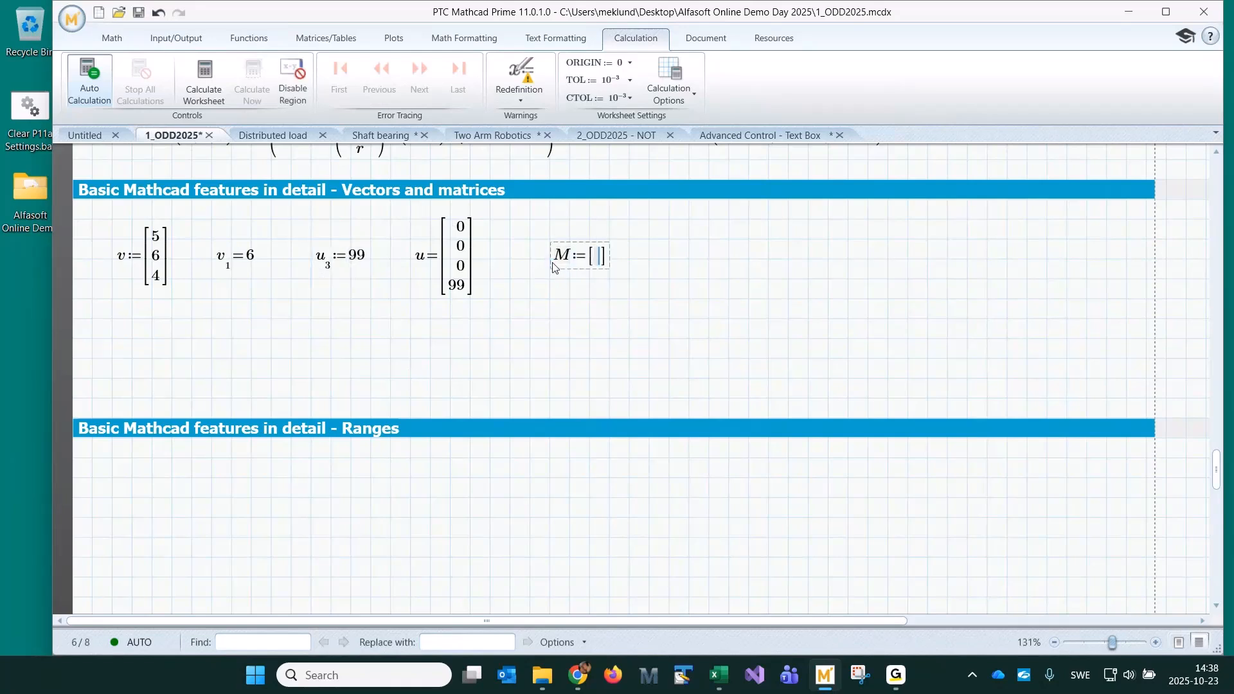
text(7)
key(ctrl+Return)
text(65)
key(ctrl+Return)
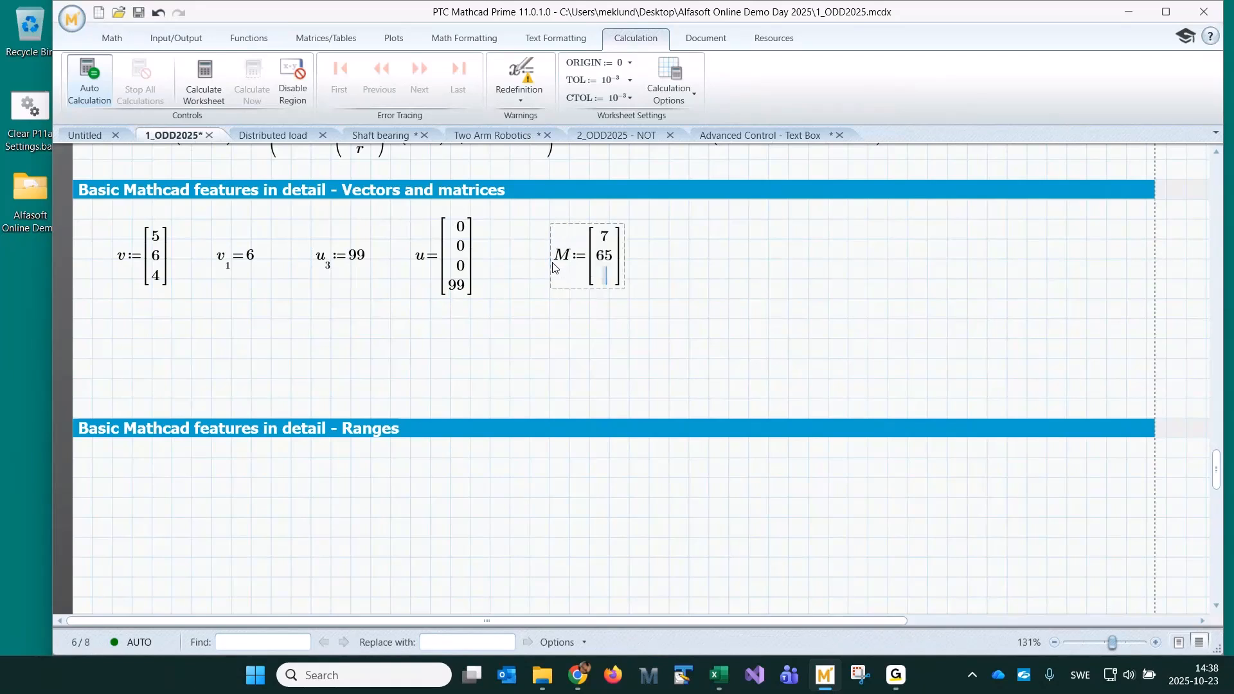
text(4)
Add a second column to matrix M containing 3, 8 and 2
key(ctrl+shift+Return)
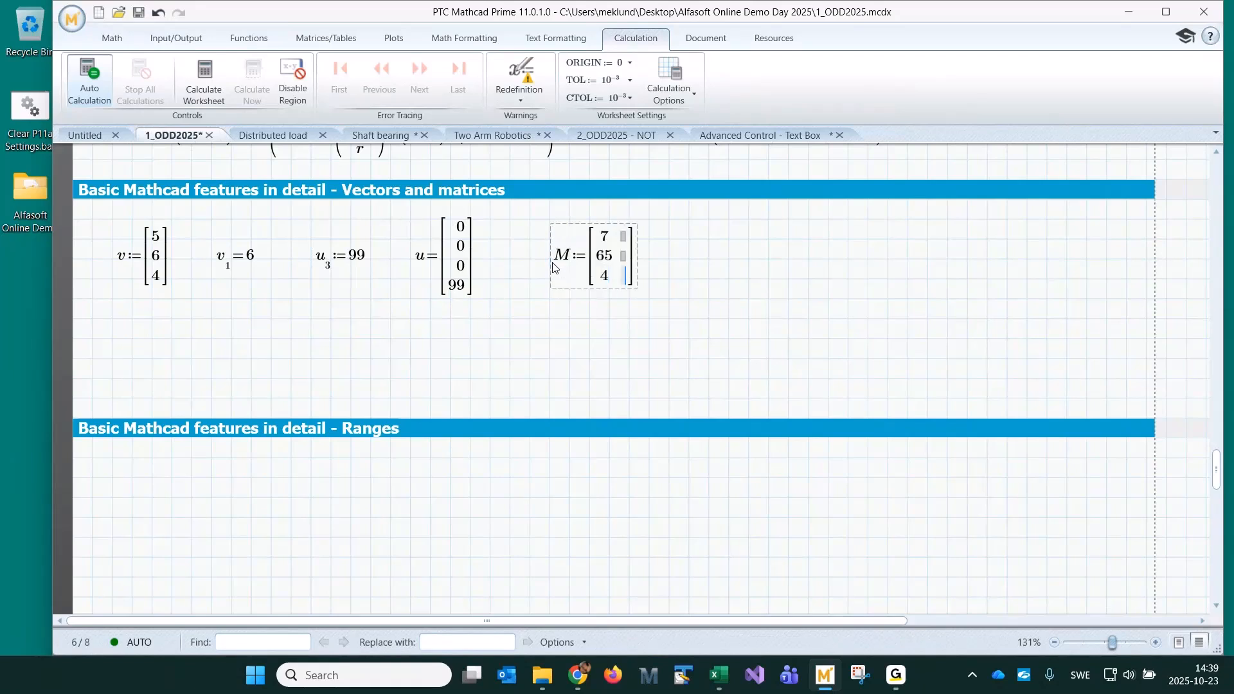
text(2)
key(Page_Up)
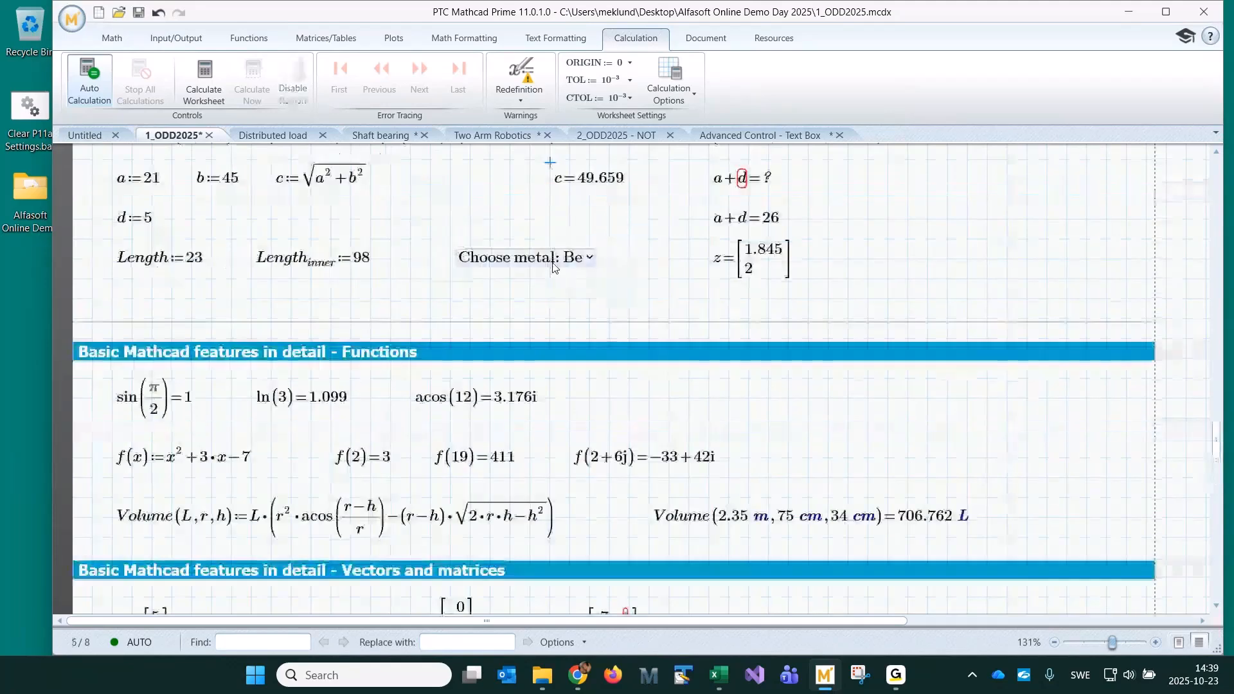
key(Page_Down)
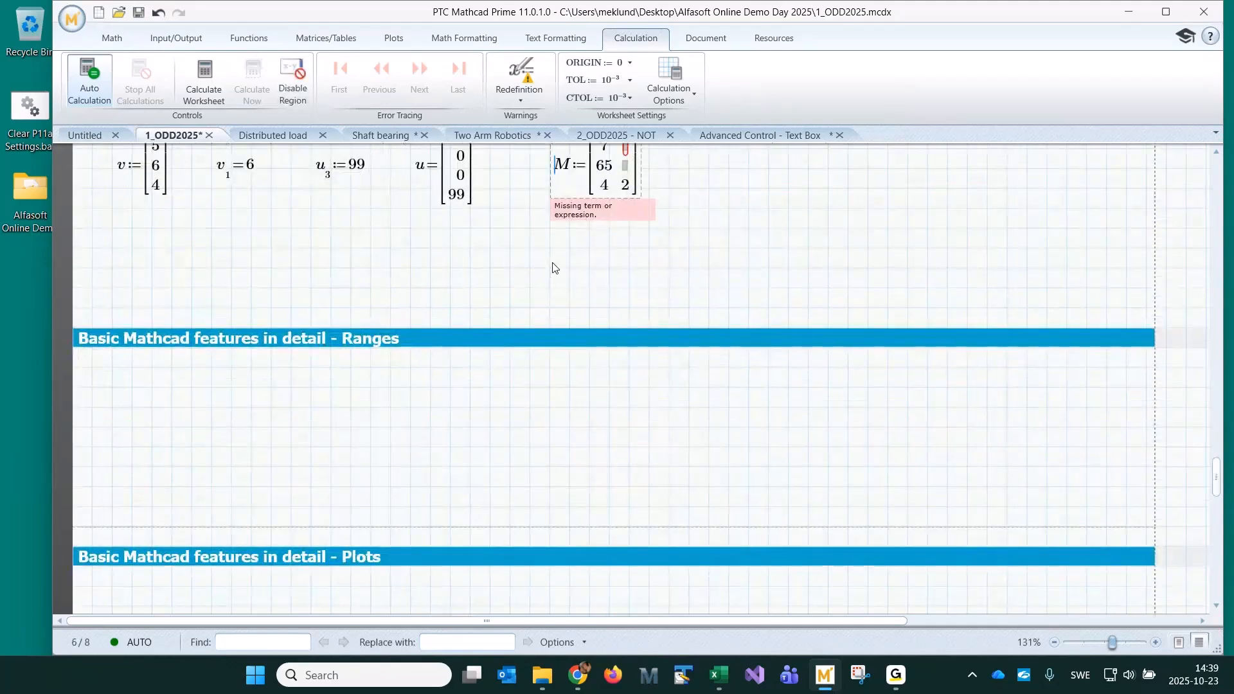
scroll(522, 353, up, 3)
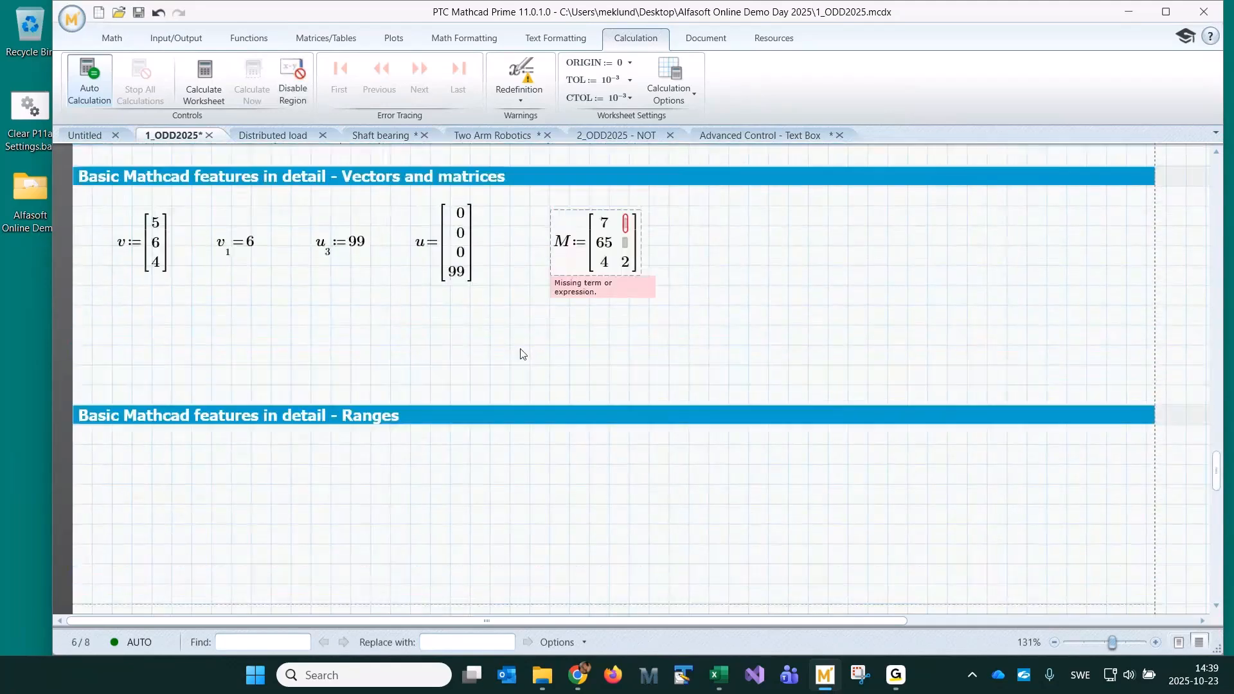
click(625, 262)
text(3)
click(627, 282)
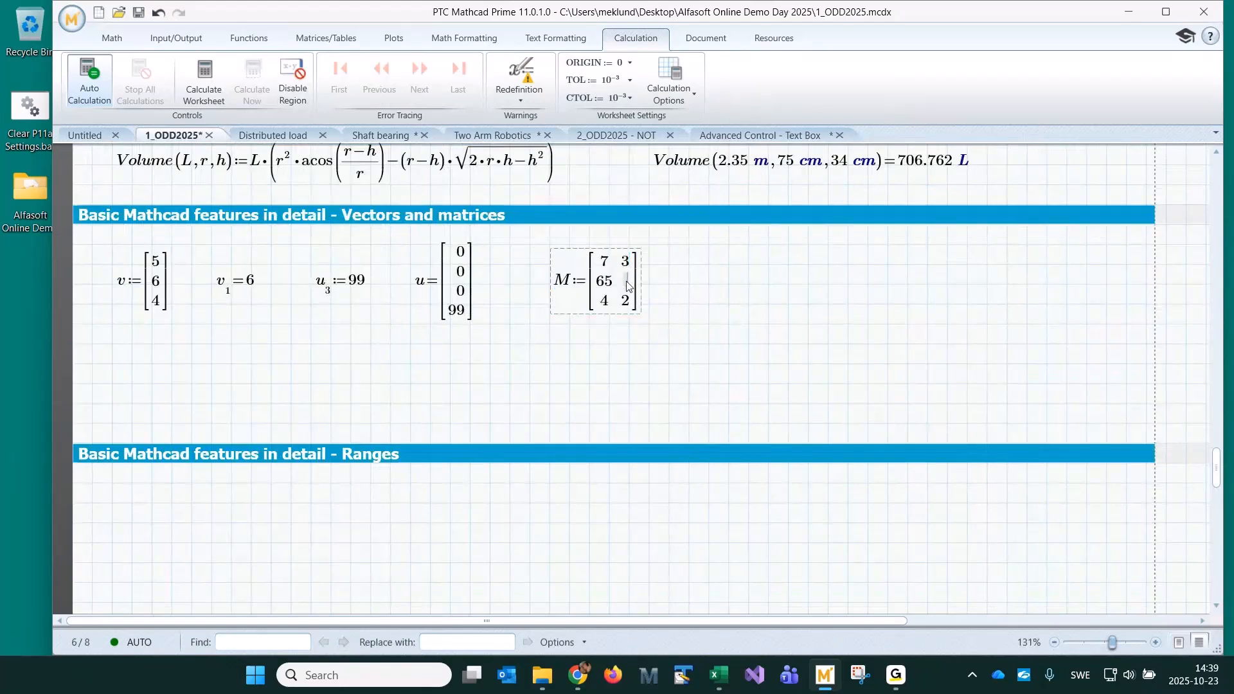
text(8)
Add a third column to matrix M containing 6, 4 and 1
key(ctrl+shift+c)
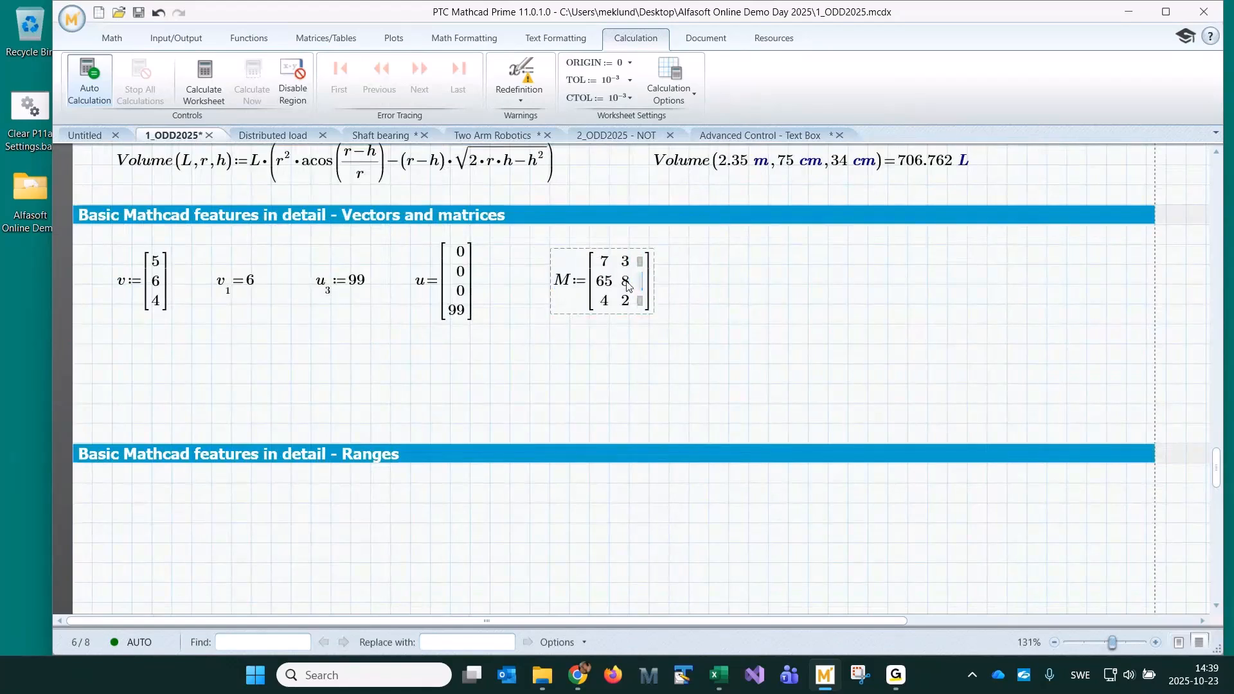
text(4)
key(Up)
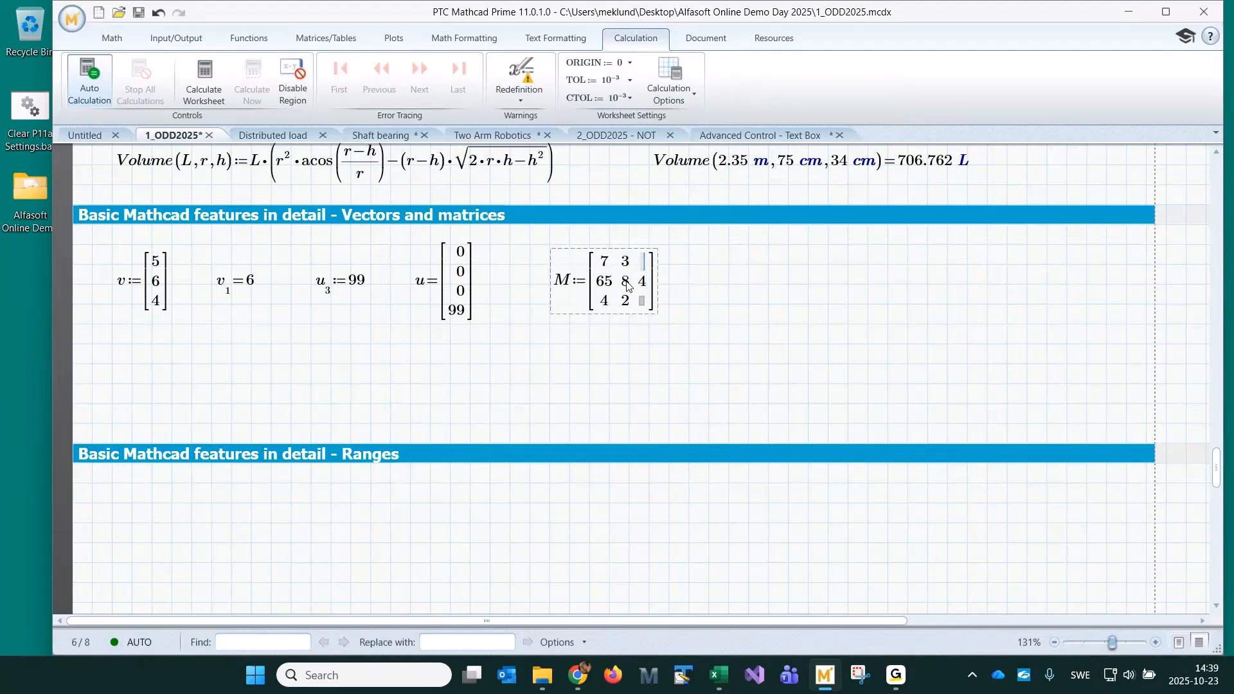
text(6)
key(Down)
key(Down)
text(1)
click(692, 293)
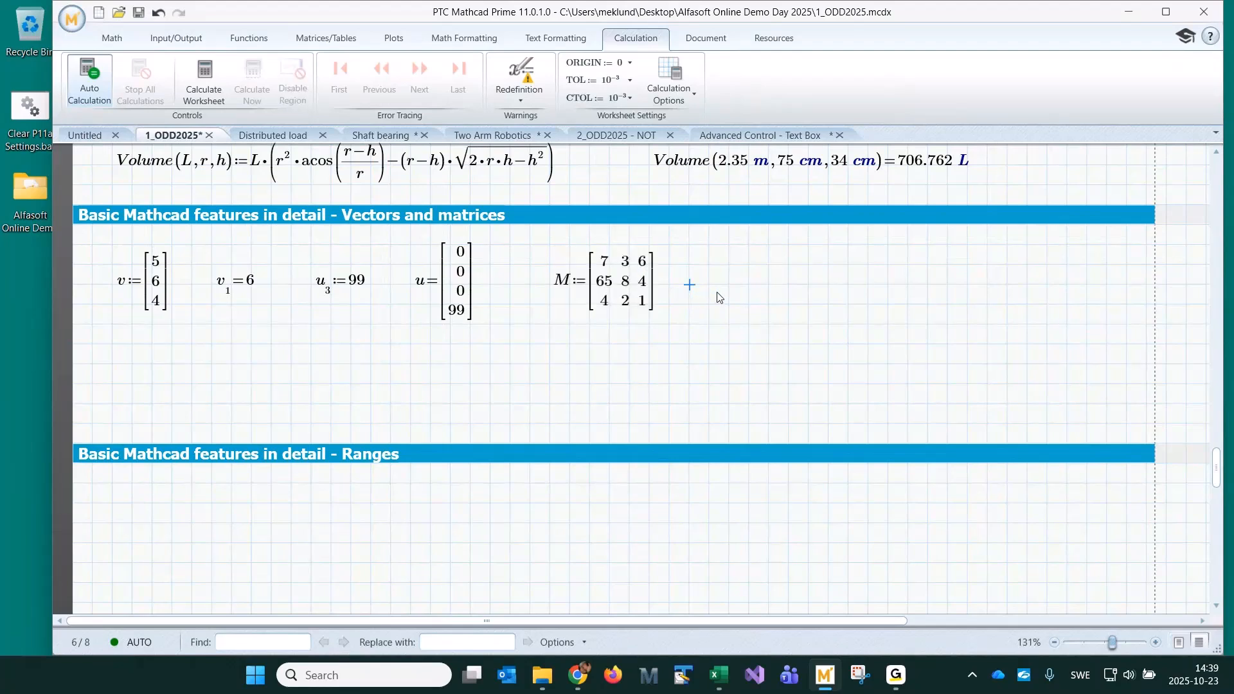
Evaluate the element of M with row index 1 and column index 0 beside the matrix
click(717, 289)
text(M 1,0=65)
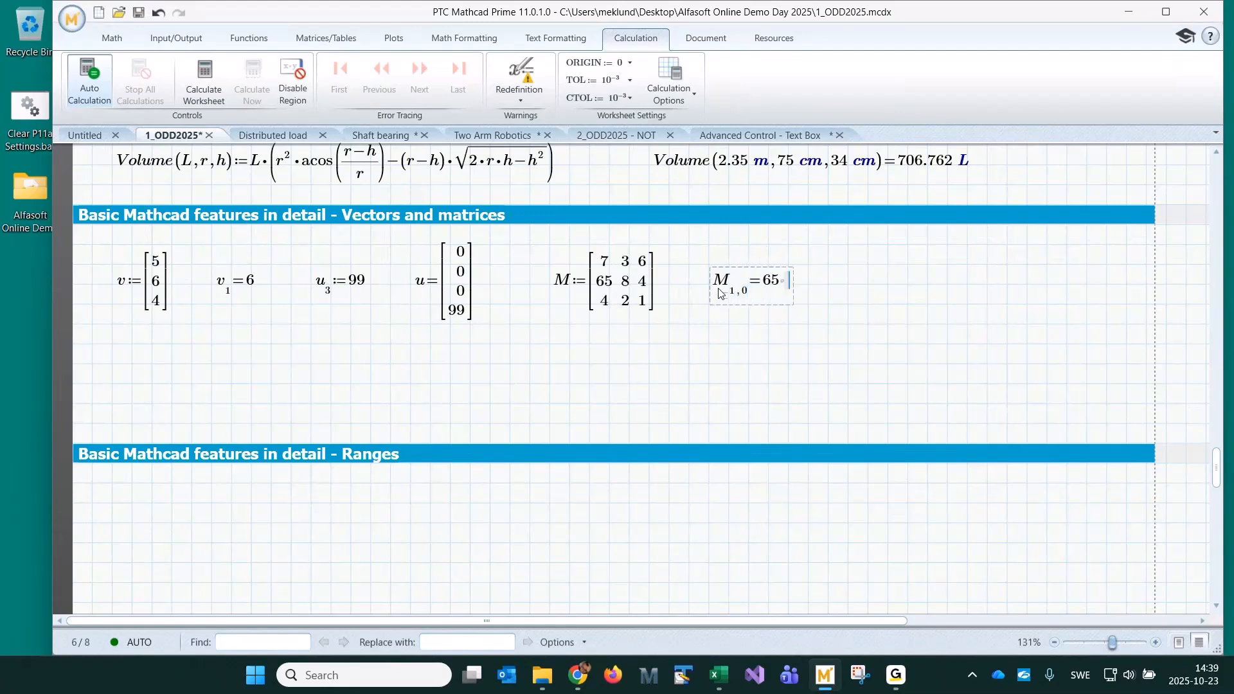
click(720, 368)
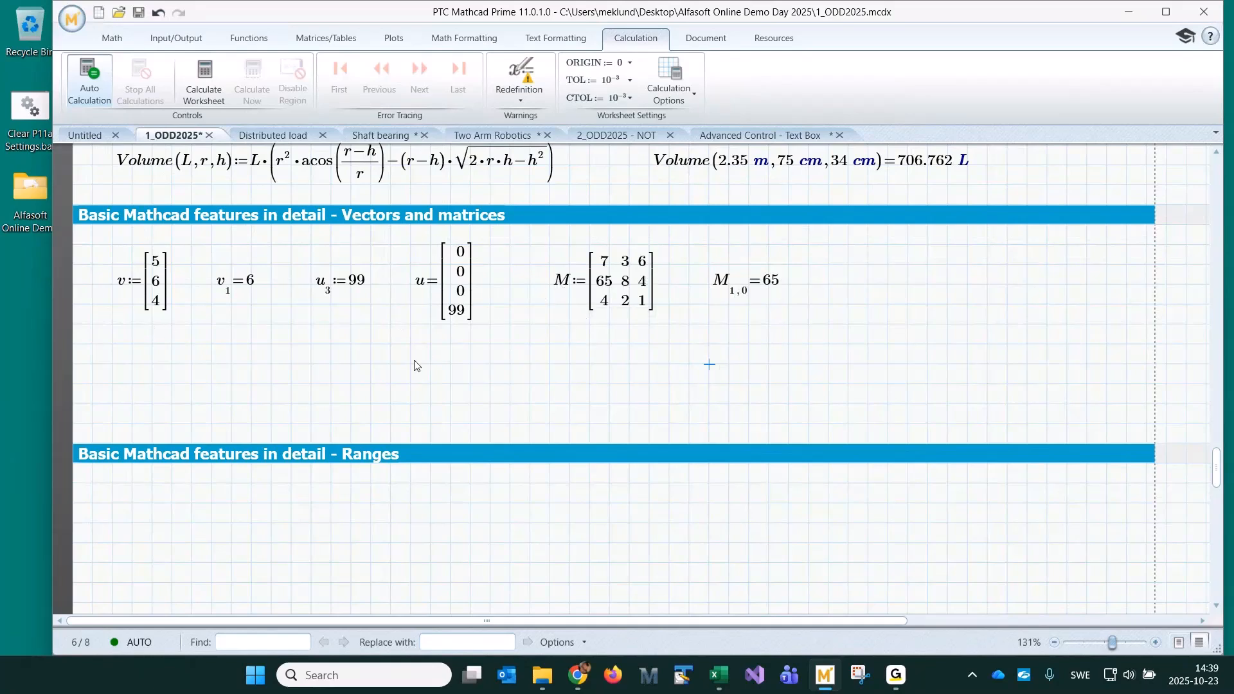
Evaluate the products v·M and M·v side by side below the vector definitions
click(117, 386)
text(v*)
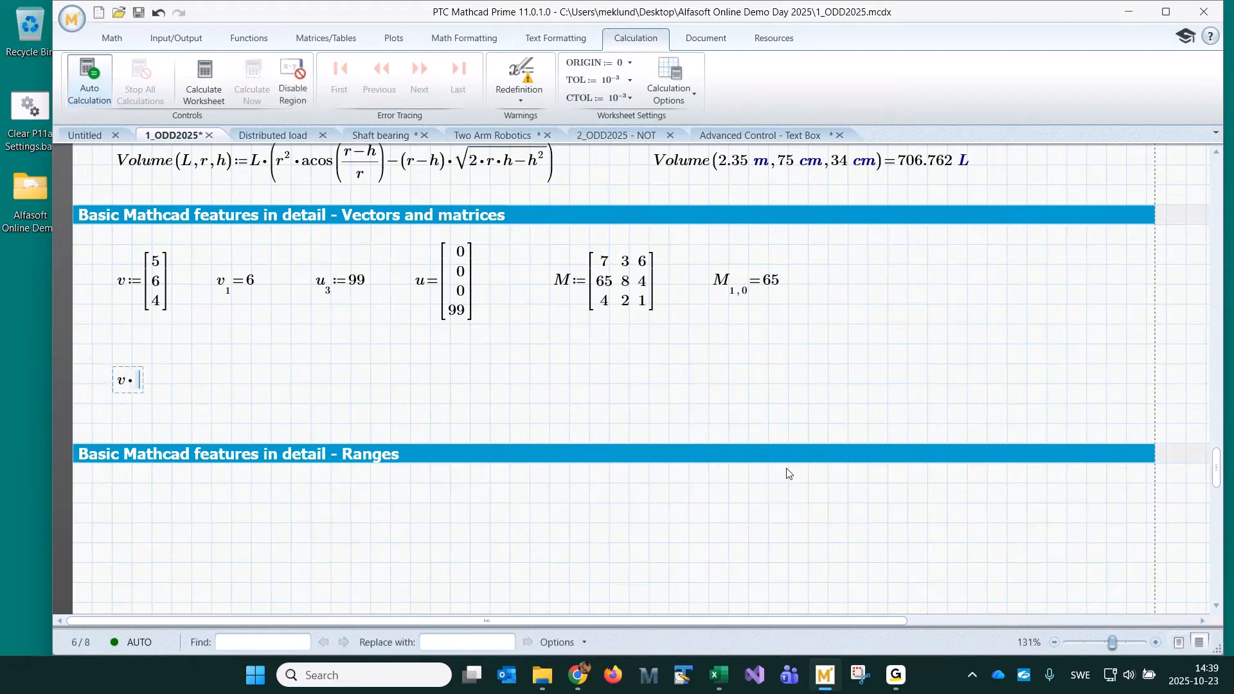
text(M=)
key(Return)
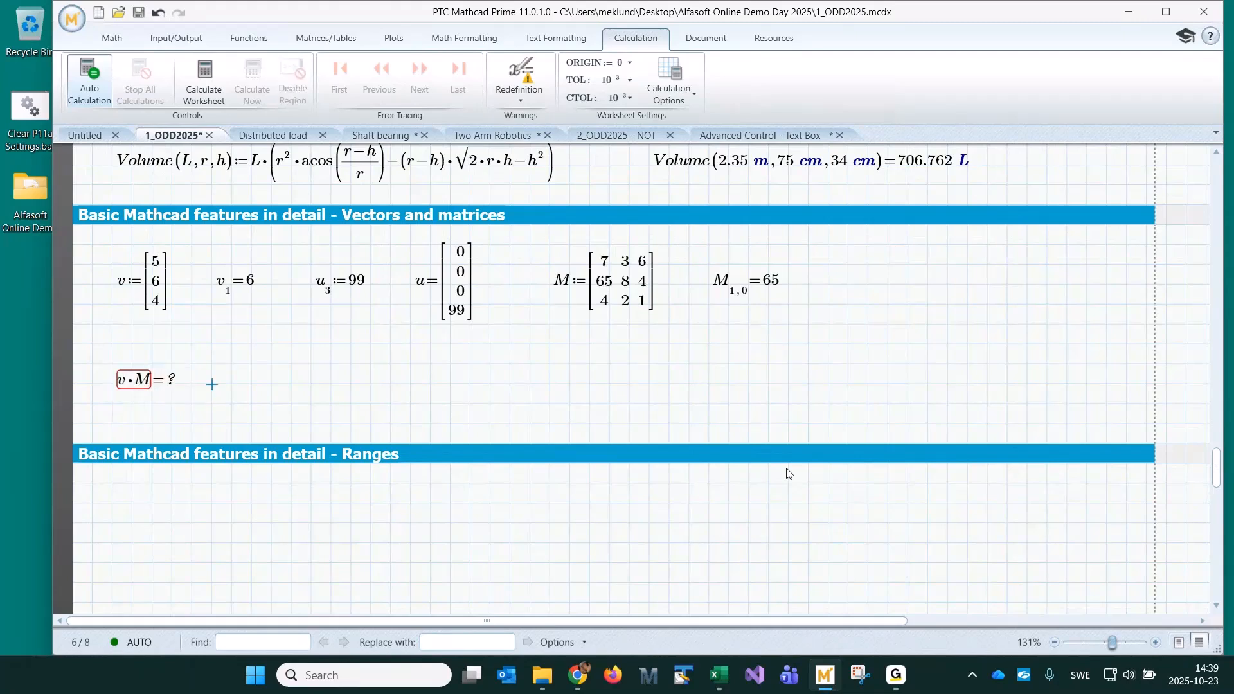
text(M*v=)
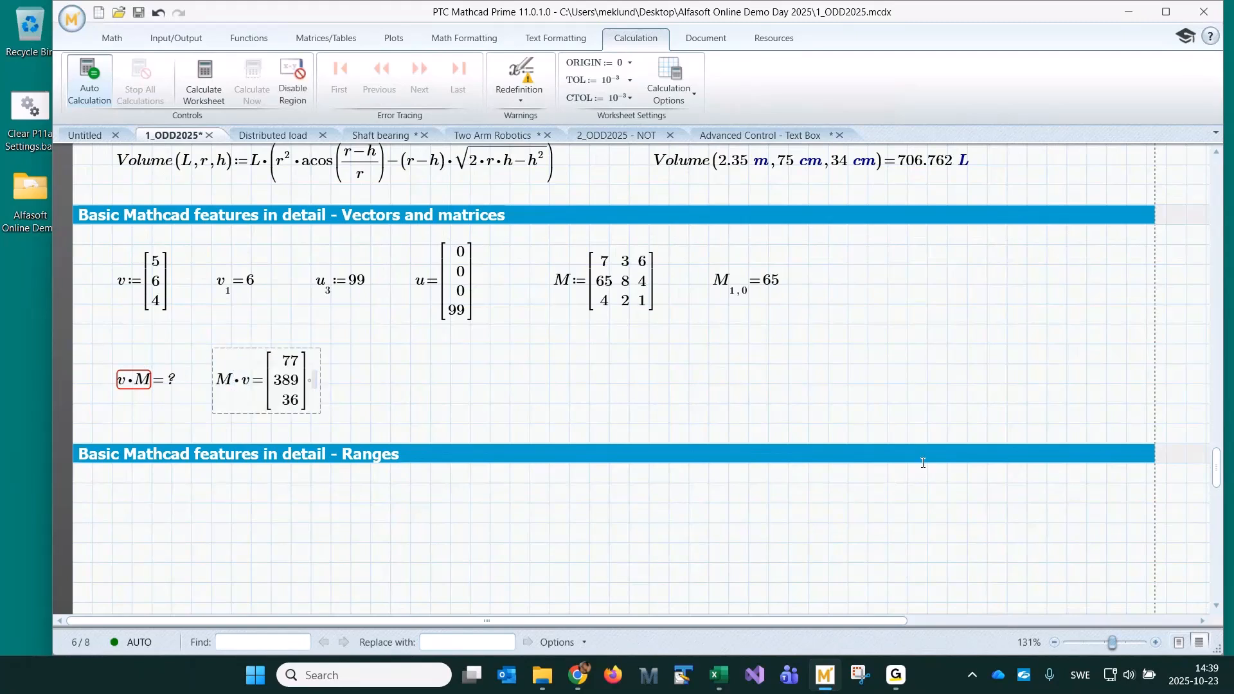
Evaluate rows(M) beside the M·v product
click(389, 386)
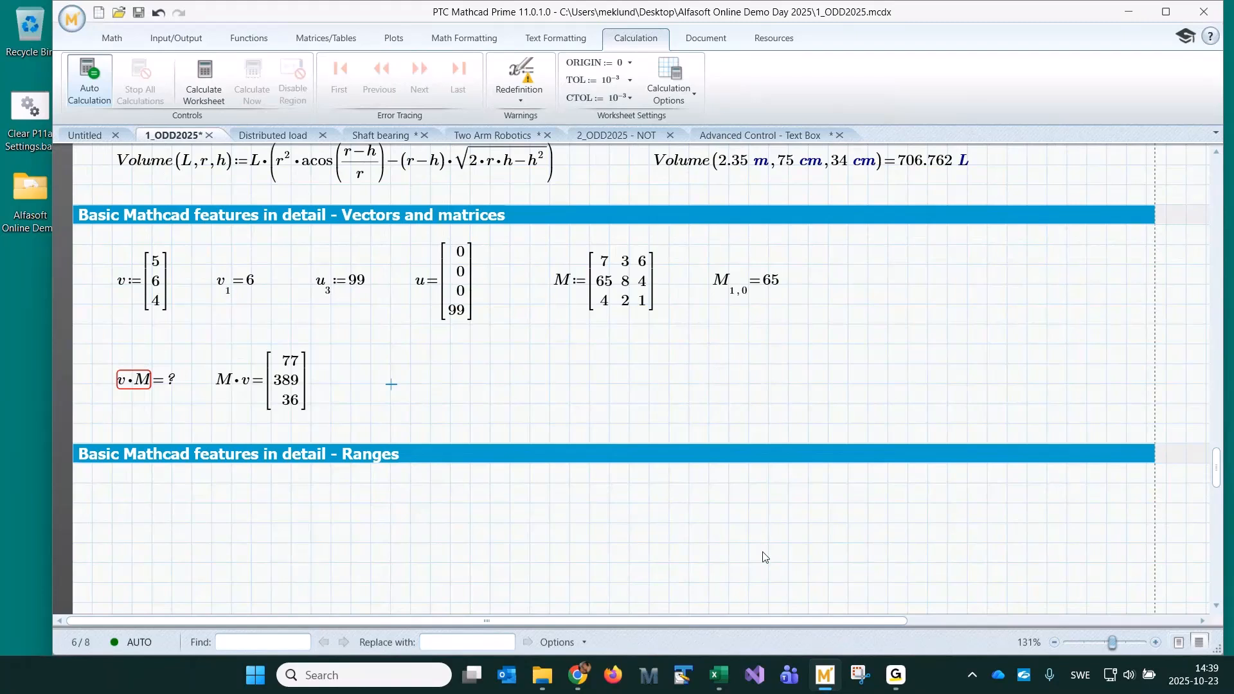
text(rows)
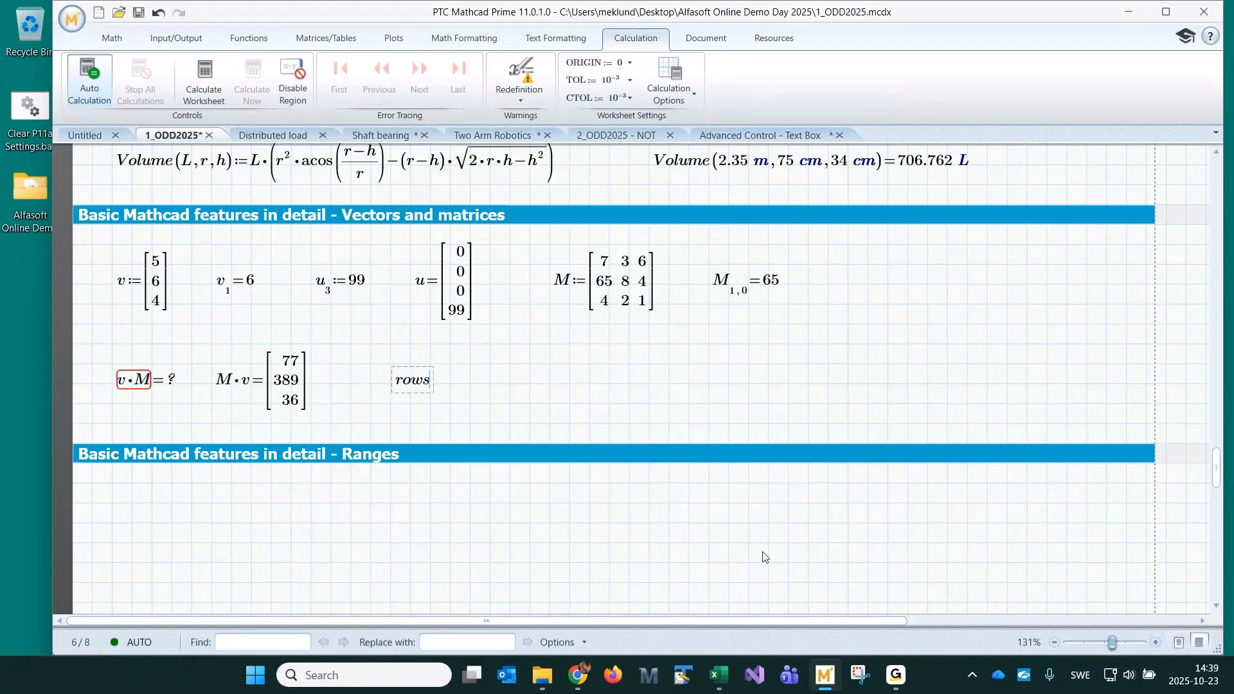
text((M)=3)
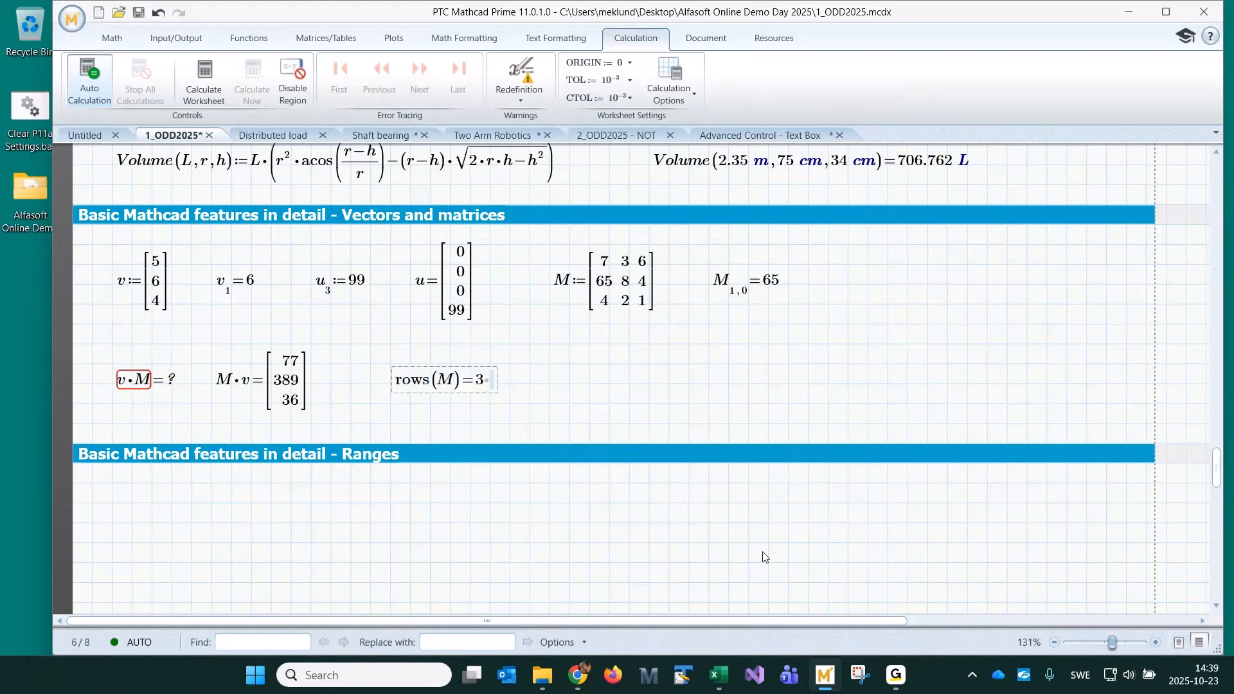
key(Right)
key(Right)
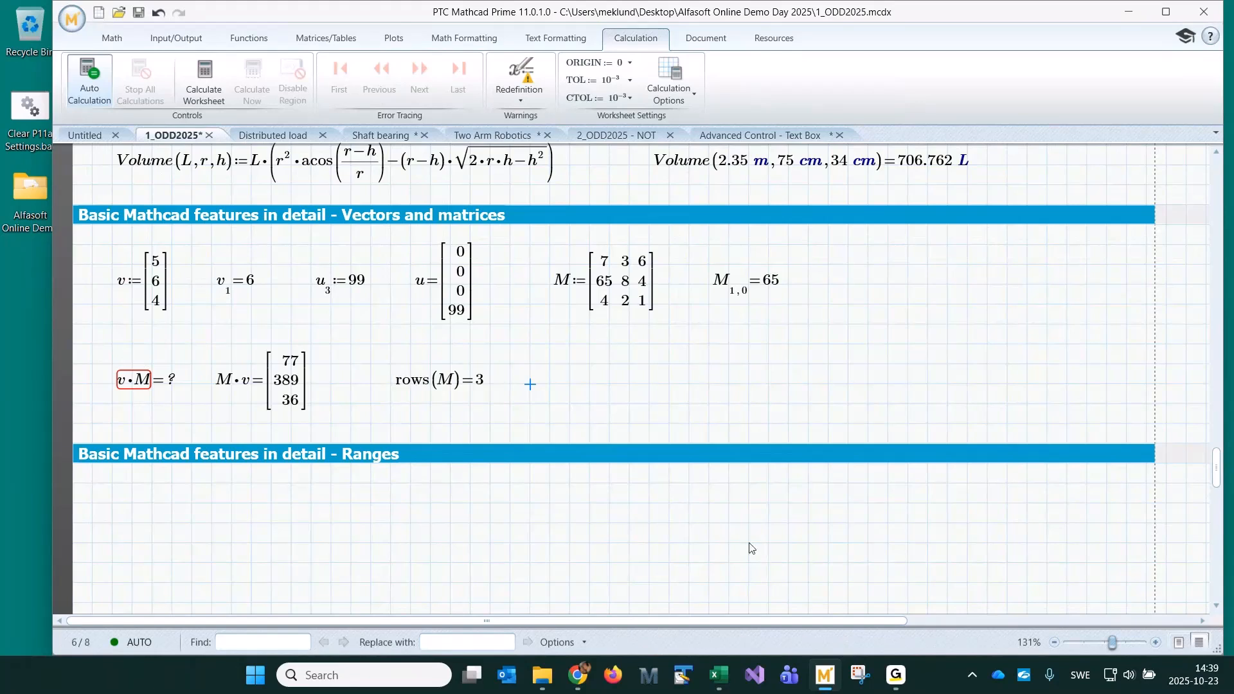
Start a definition of y in the Ranges section, leaving its value empty
scroll(710, 519, down, 3)
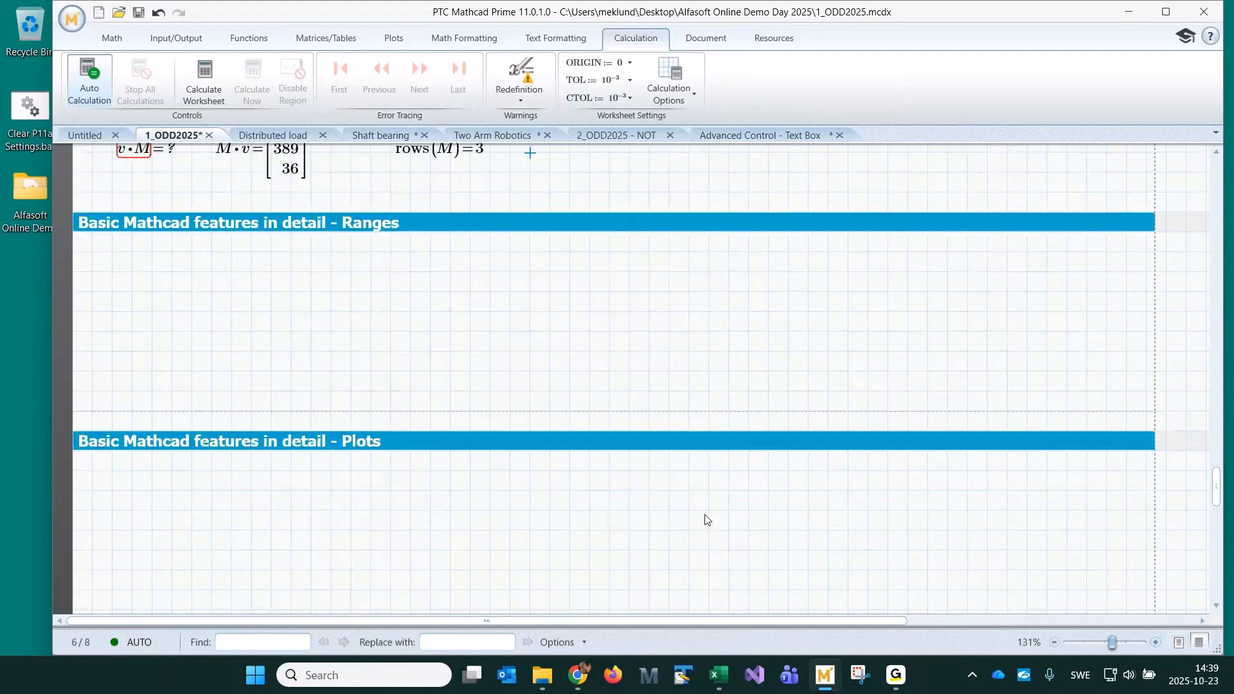
click(113, 273)
text(y)
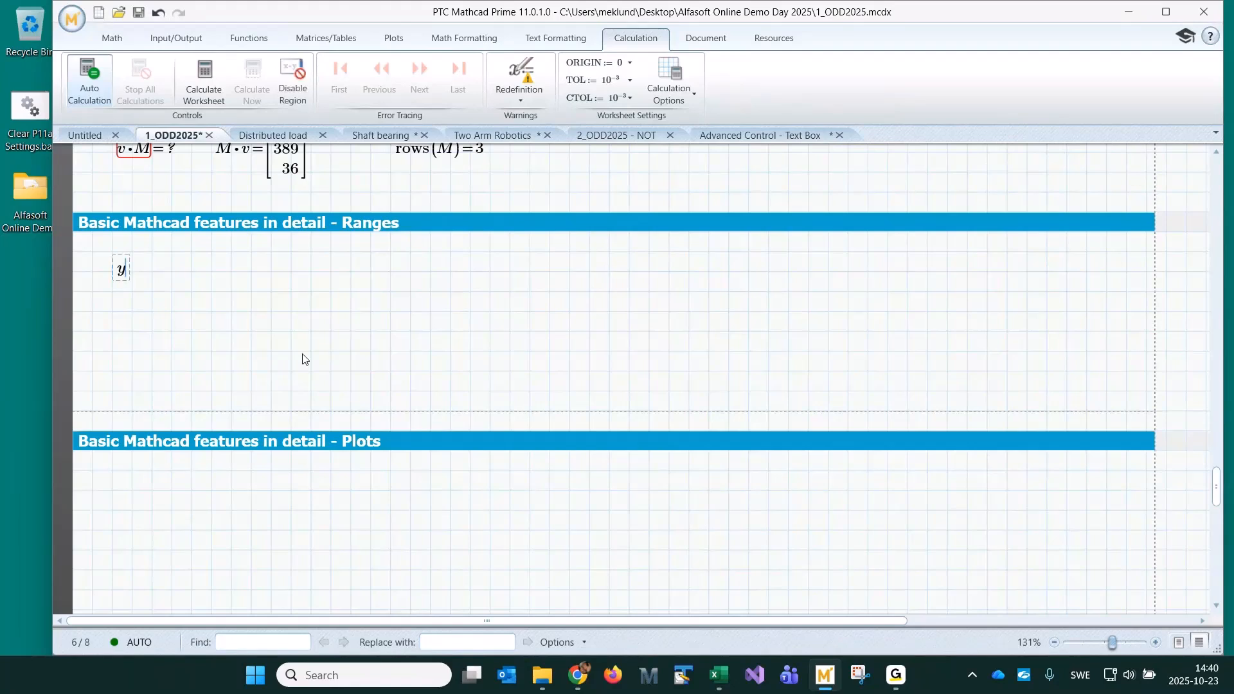
text(:=)
click(303, 355)
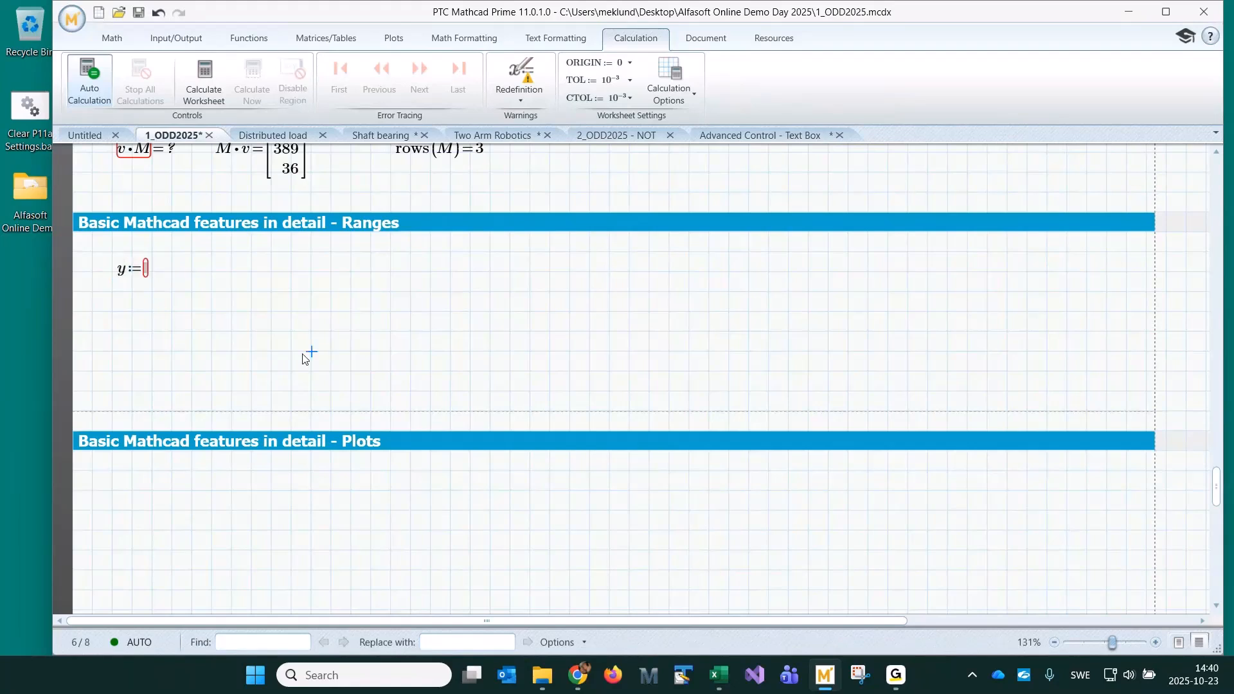
Examine the square root term in the Volume function definition in the Functions section
scroll(303, 358, up, 5)
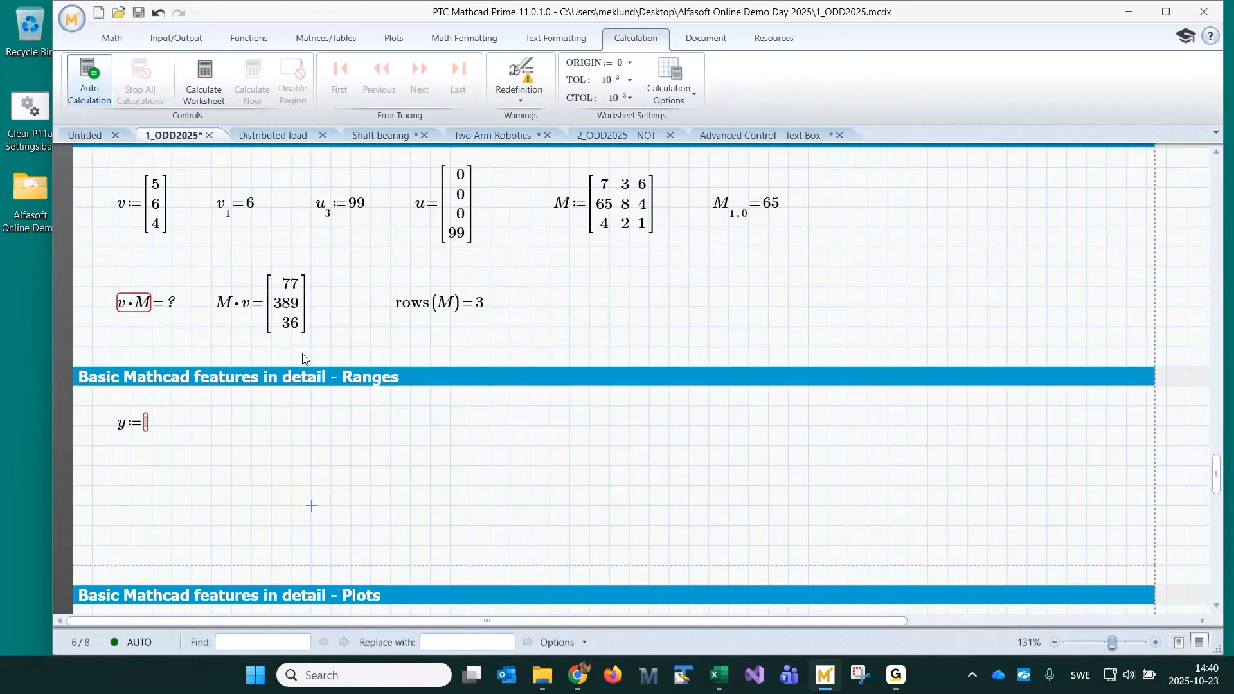
scroll(305, 358, up, 3)
scroll(469, 350, up, 2)
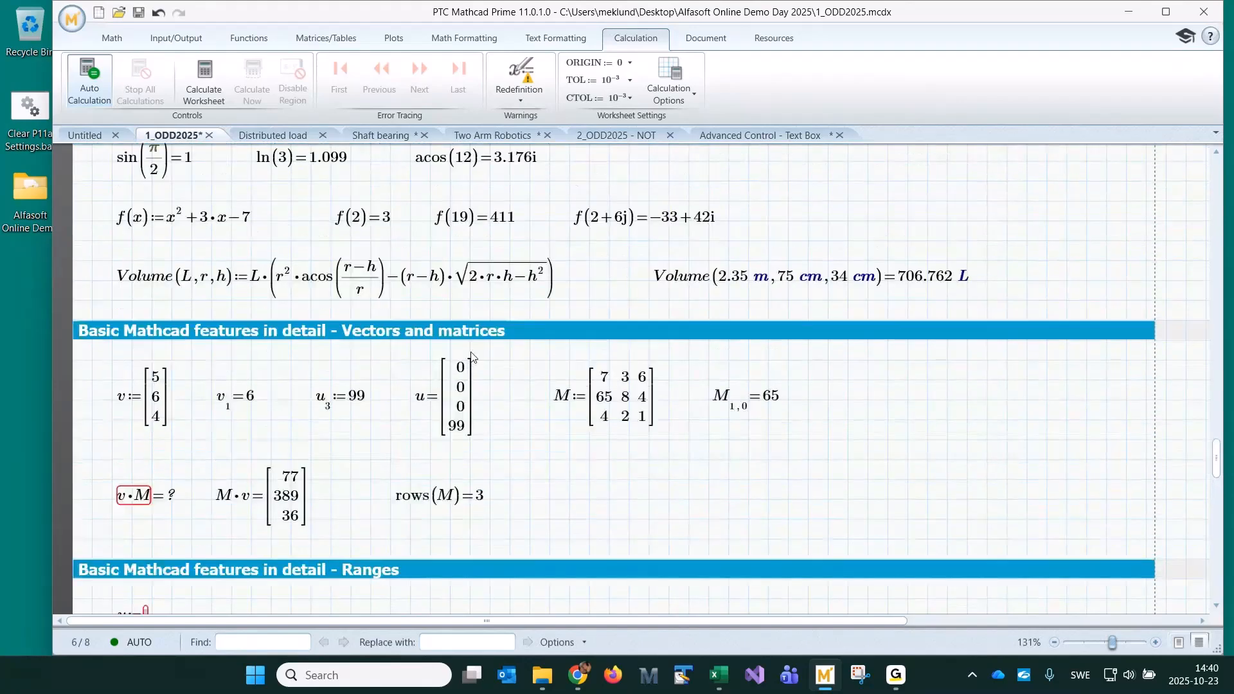
scroll(471, 357, up, 1)
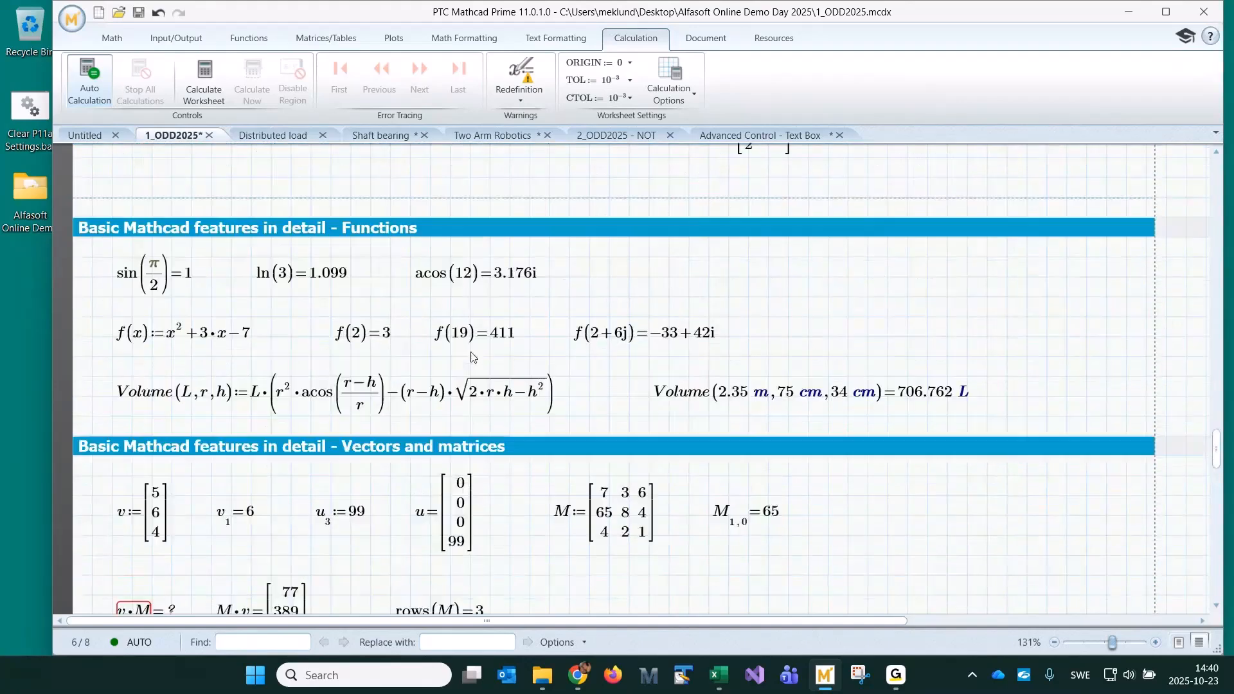
click(464, 396)
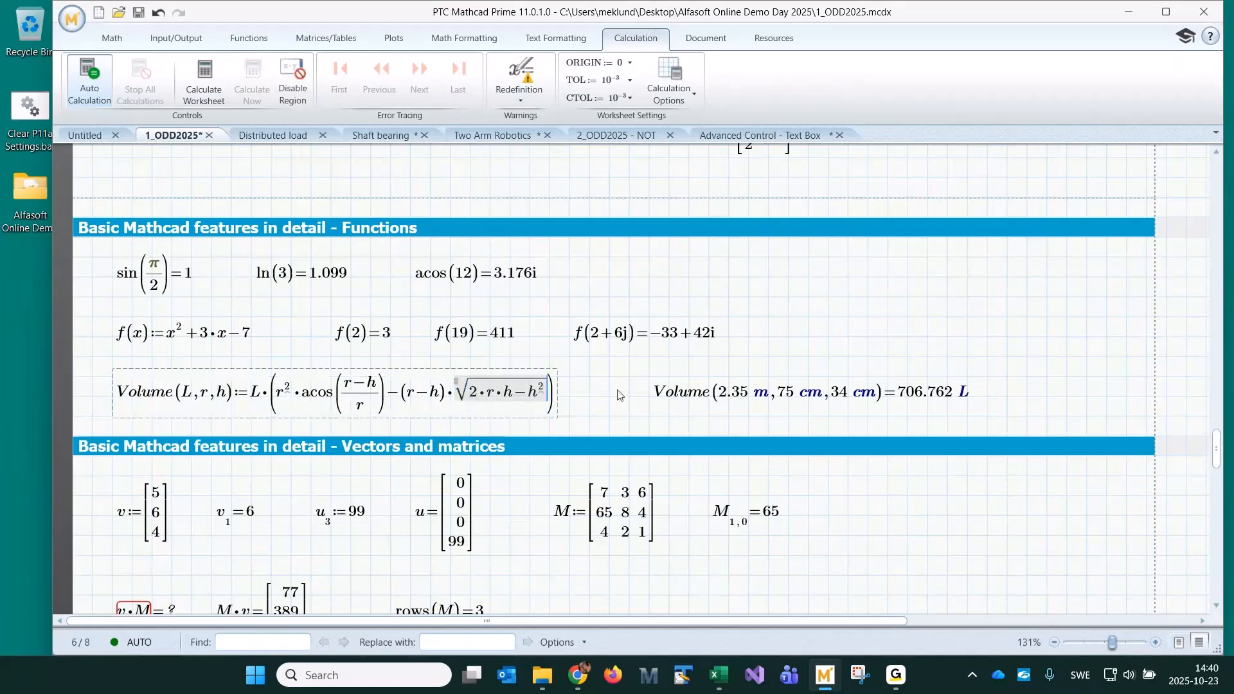
click(598, 393)
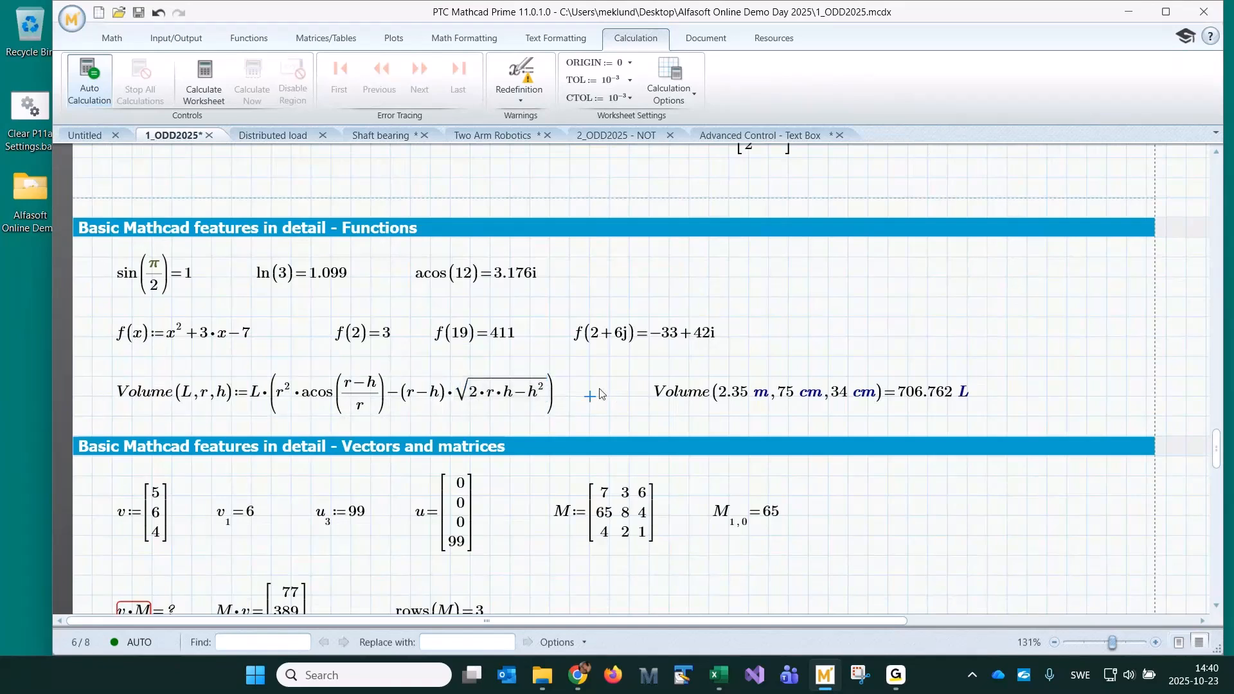
scroll(594, 386, down, 7)
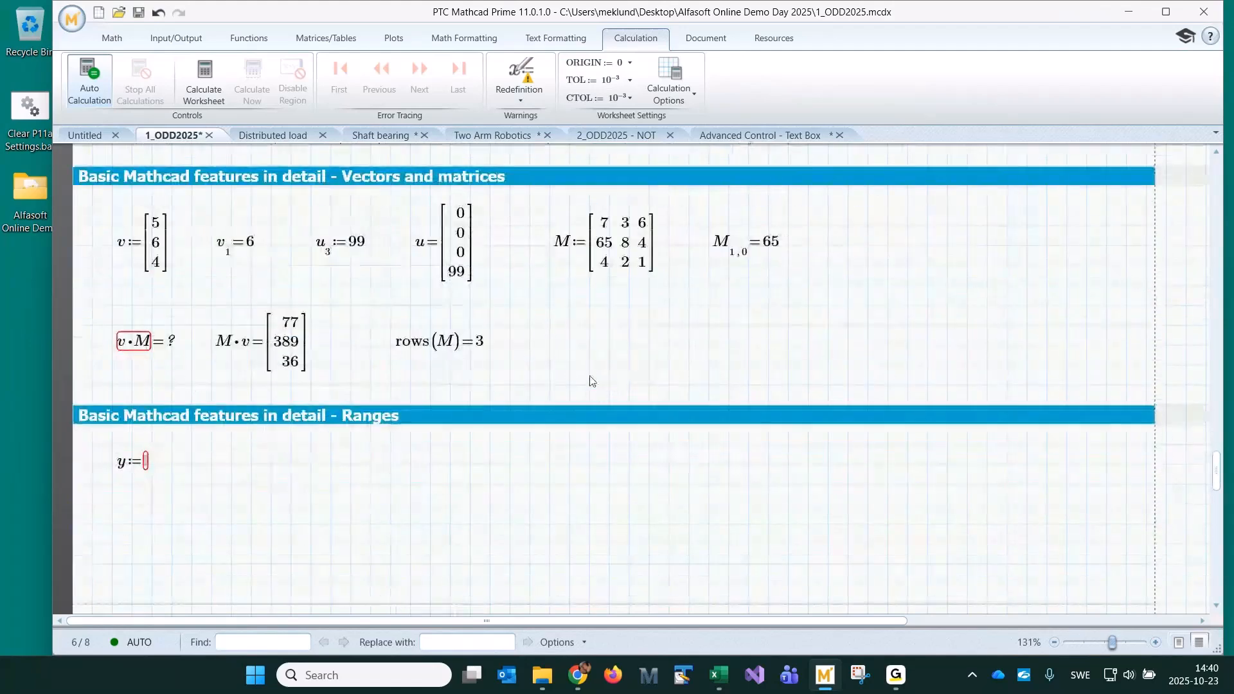
In the Untitled worksheet, enter the square root of 1+2+3+4+5 and enlarge the view to 185%
click(86, 135)
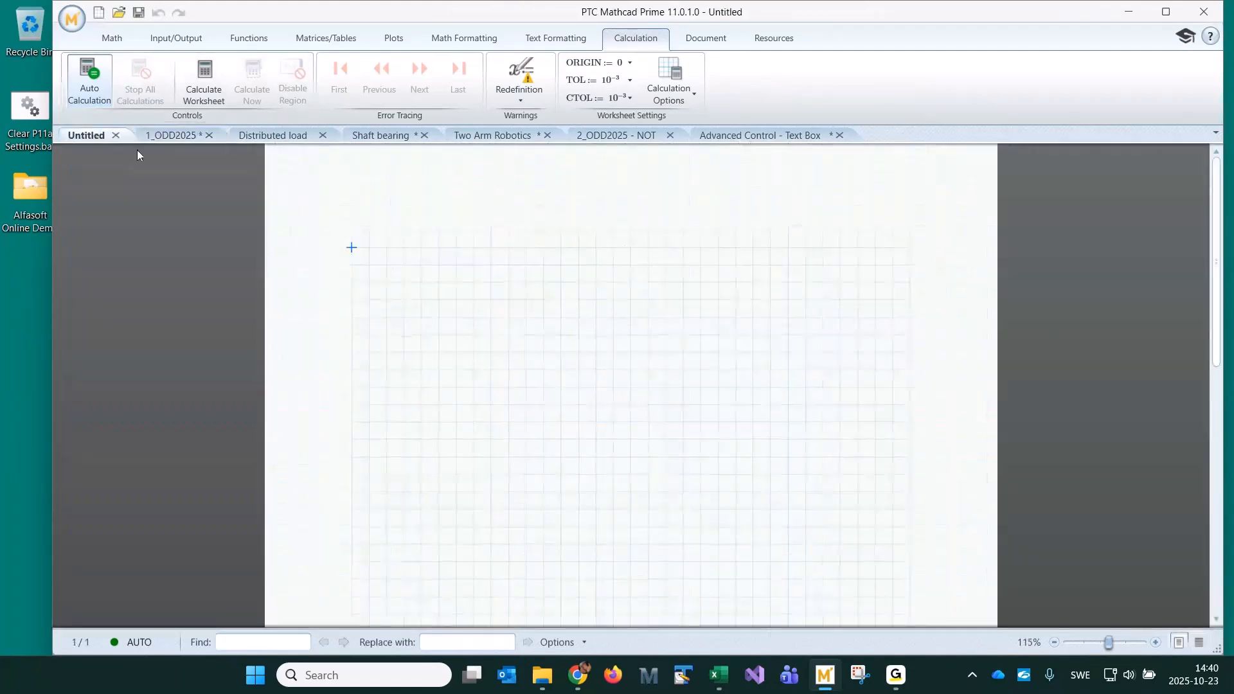
click(447, 347)
key(backslash)
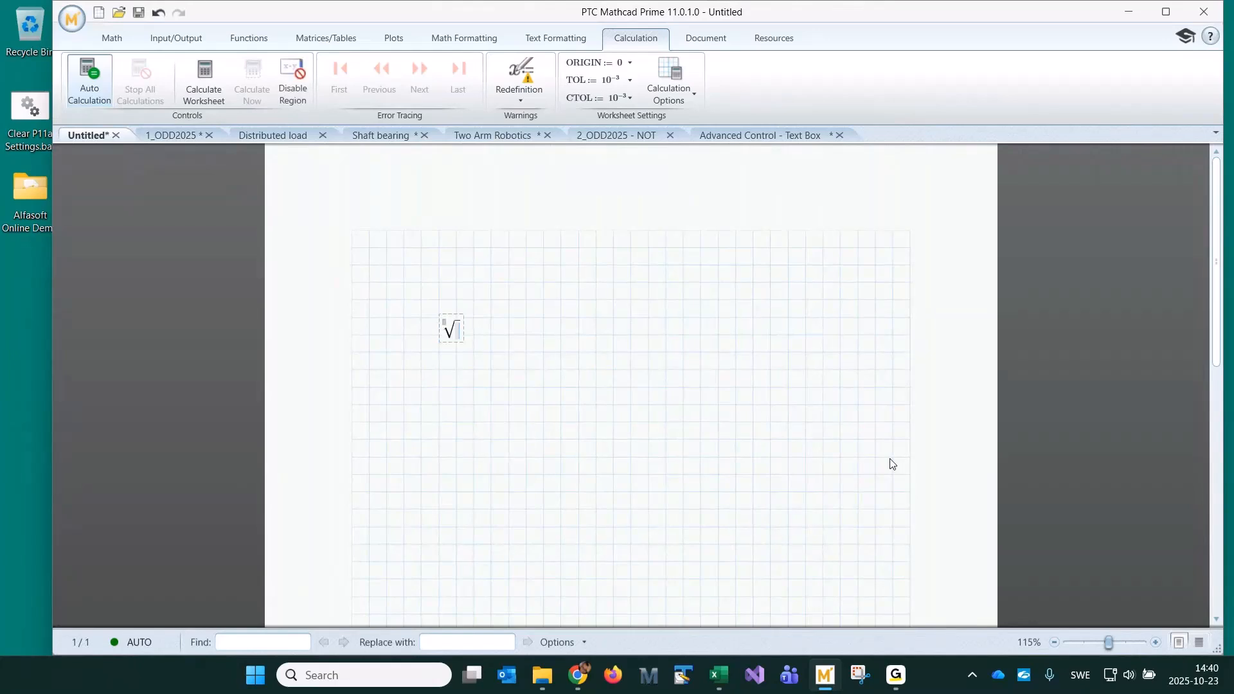
text(1+2+3)
click(1157, 641)
click(1156, 642)
click(1157, 642)
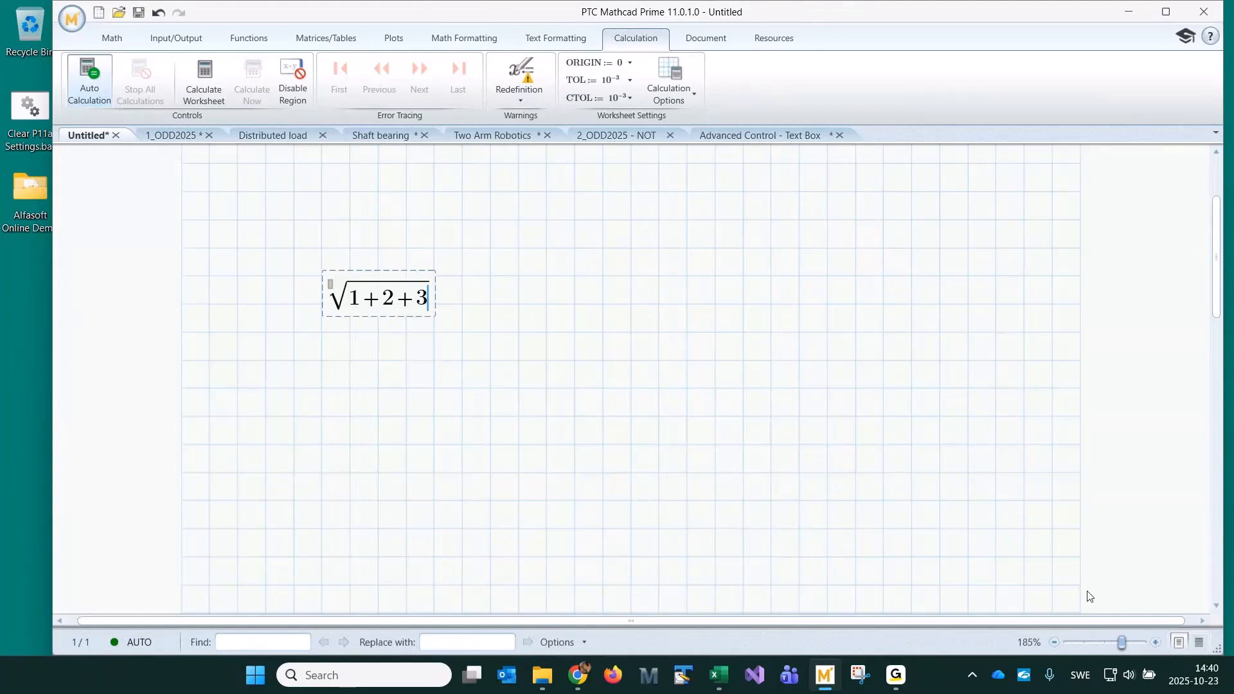
text(+4+5)
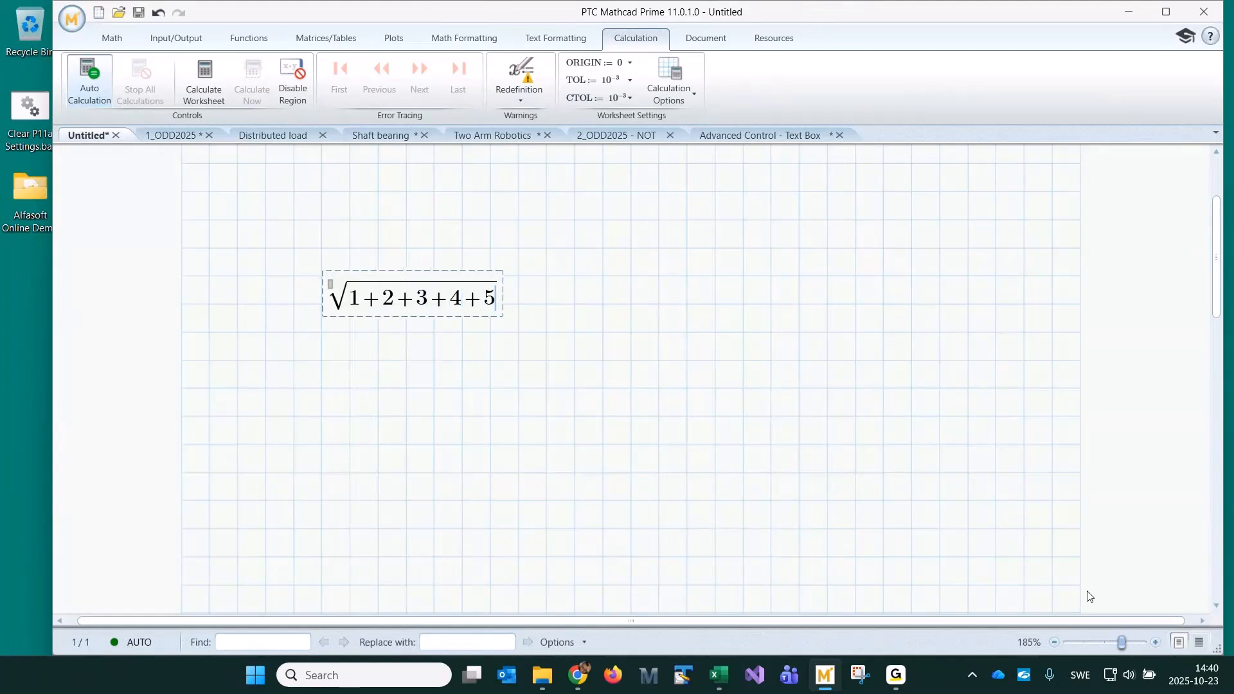
Extend the selection to the whole square root and add +6+7 outside the radical
key(space)
key(space)
key(space)
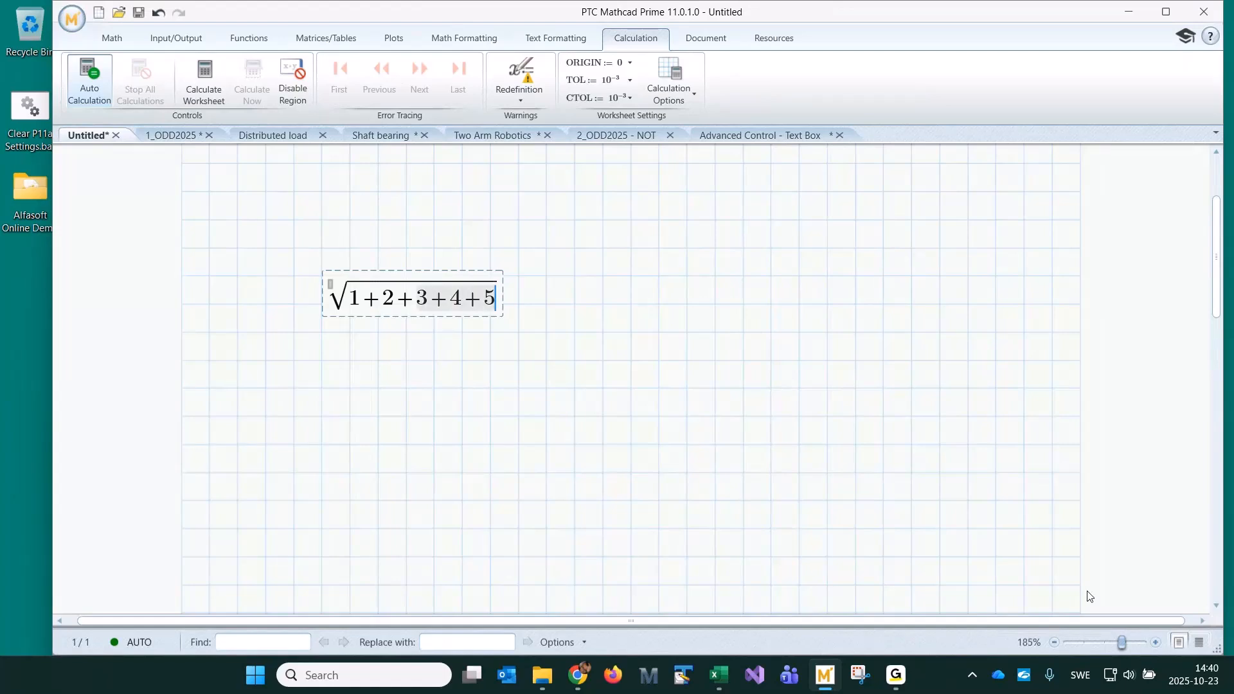
key(space)
key(space)
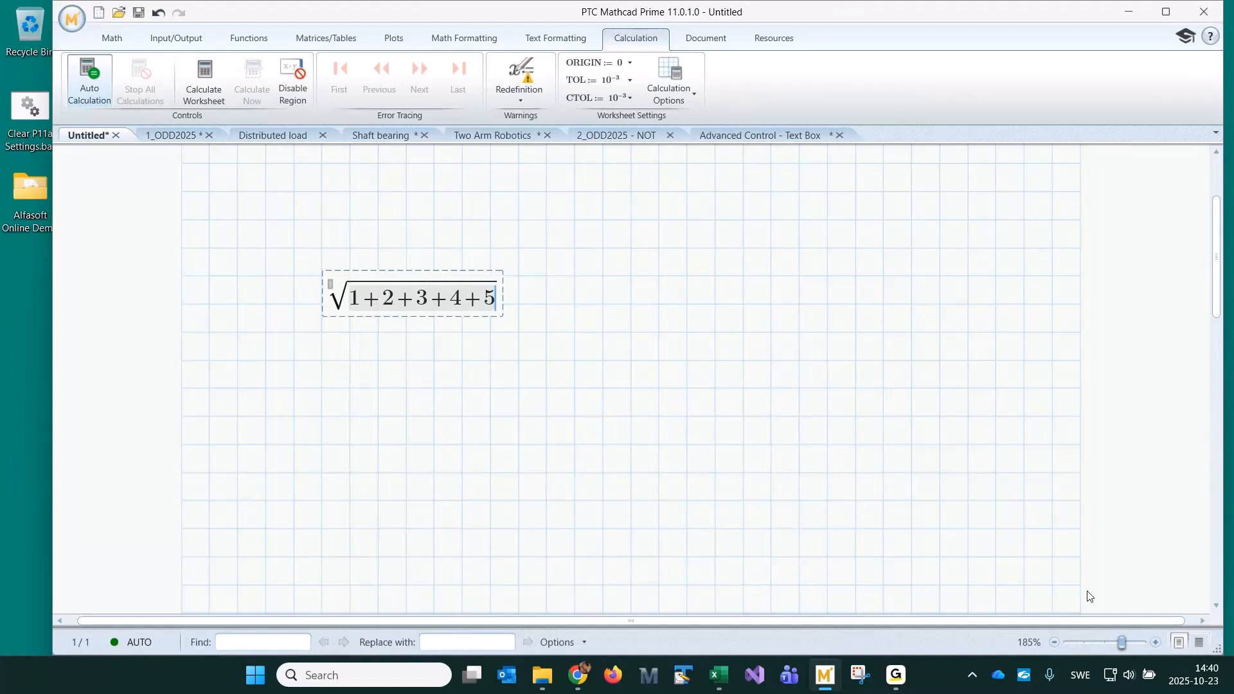
key(space)
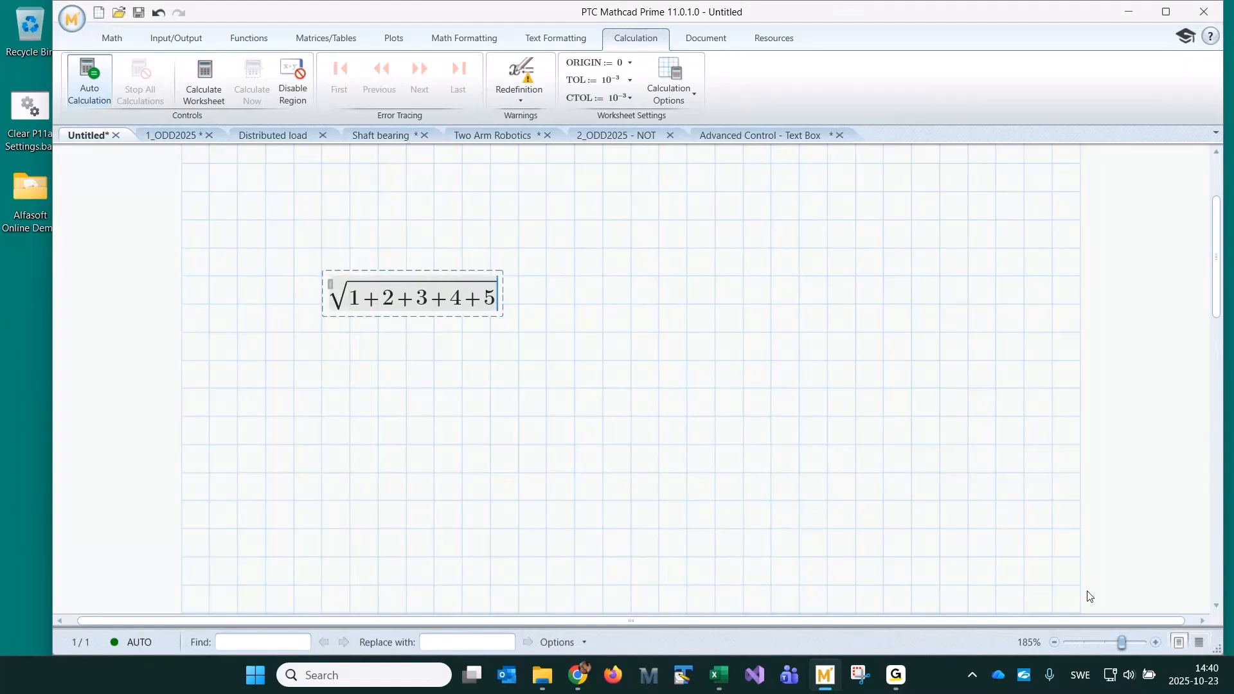
text(+)
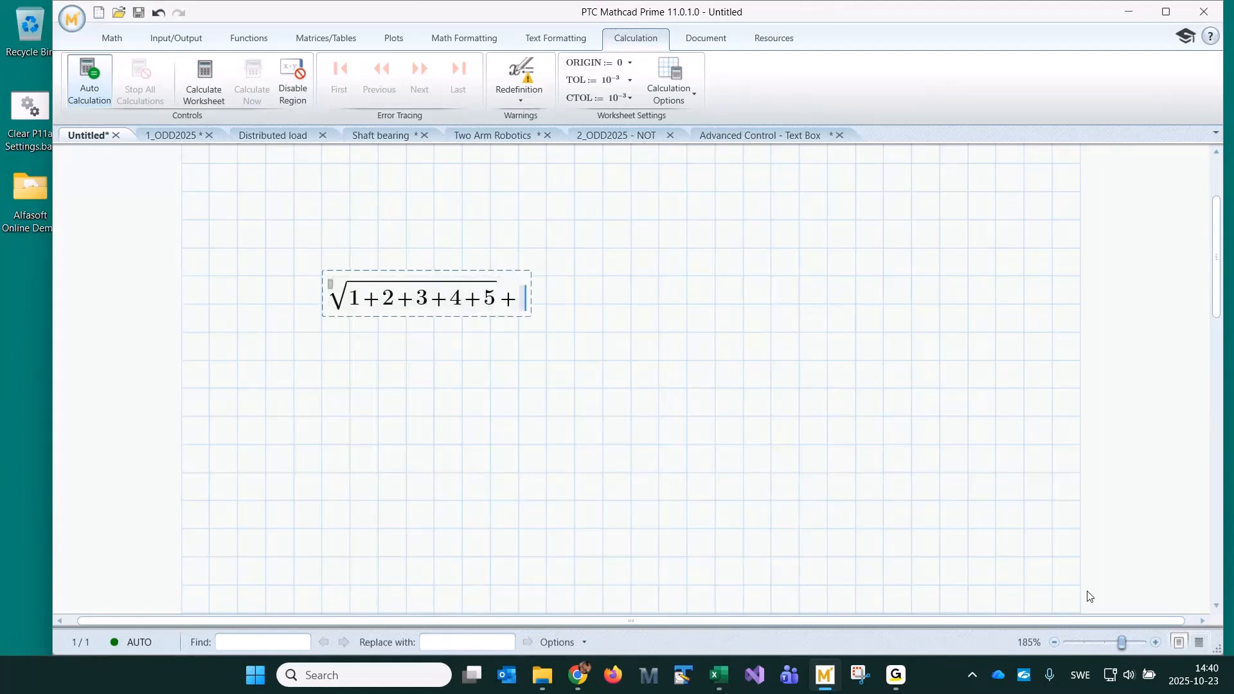
text(6+7)
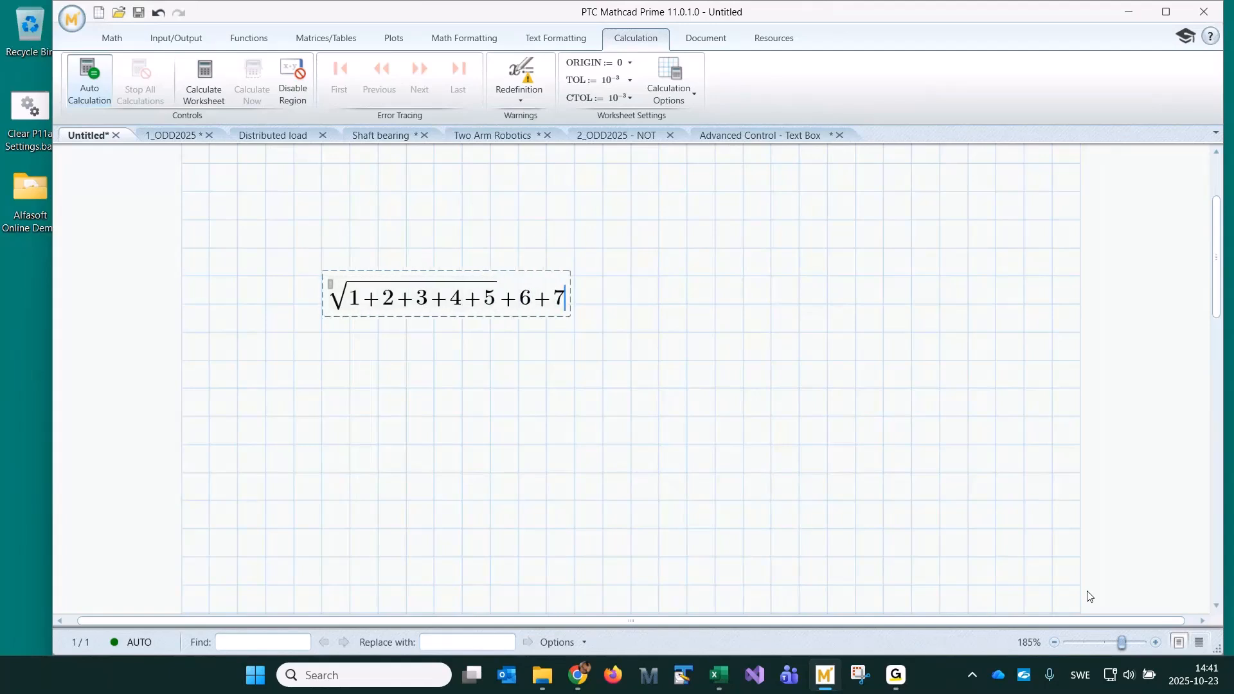
Enclose the 1+2+3+4+5 sum under the radical in parentheses and remove the parentheses again
click(209, 388)
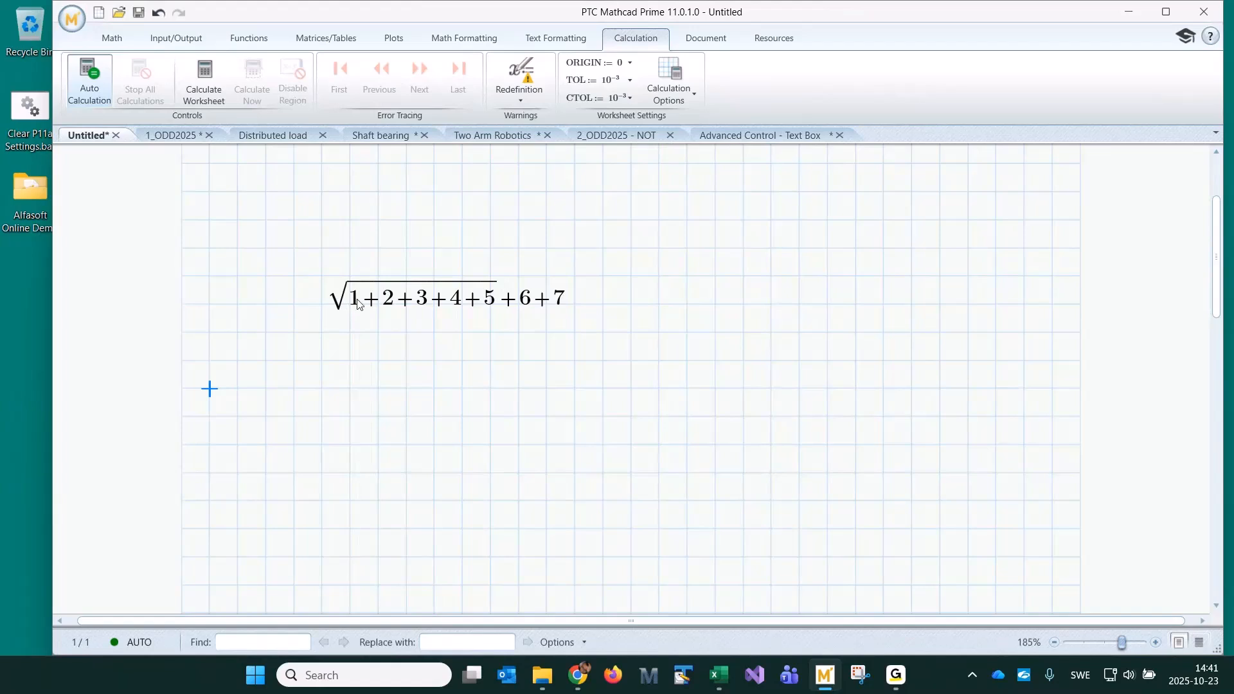
drag(358, 303, 497, 306)
text(()
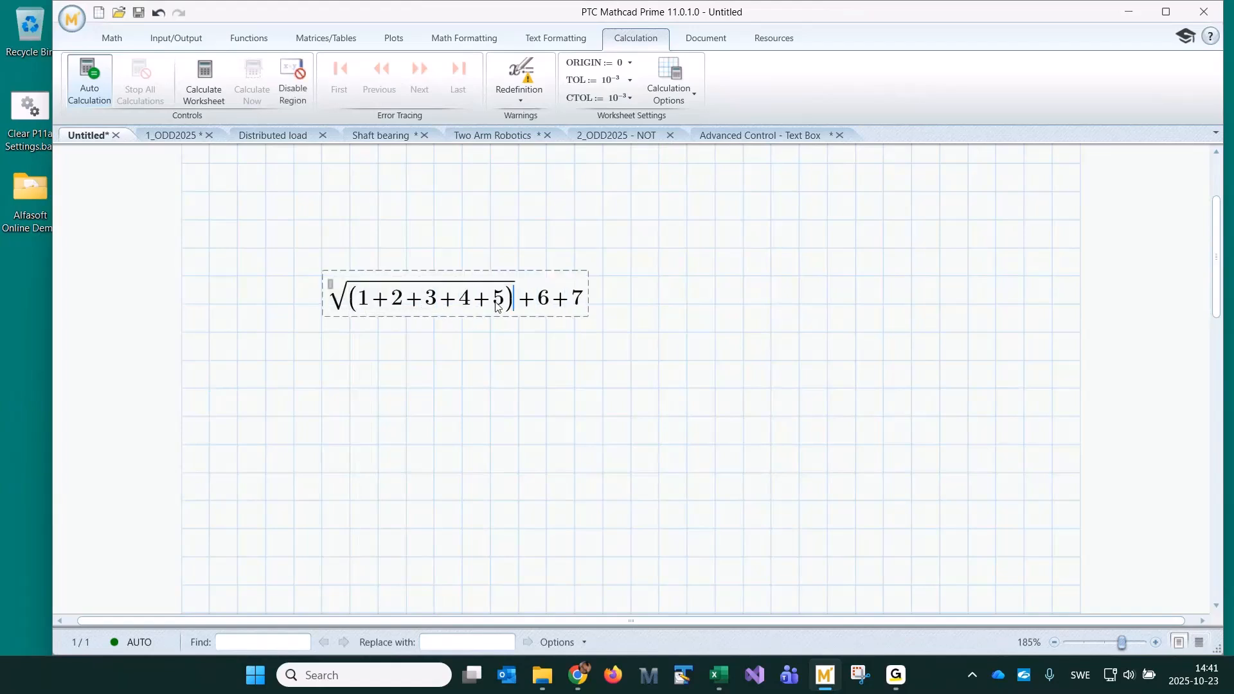
key(BackSpace)
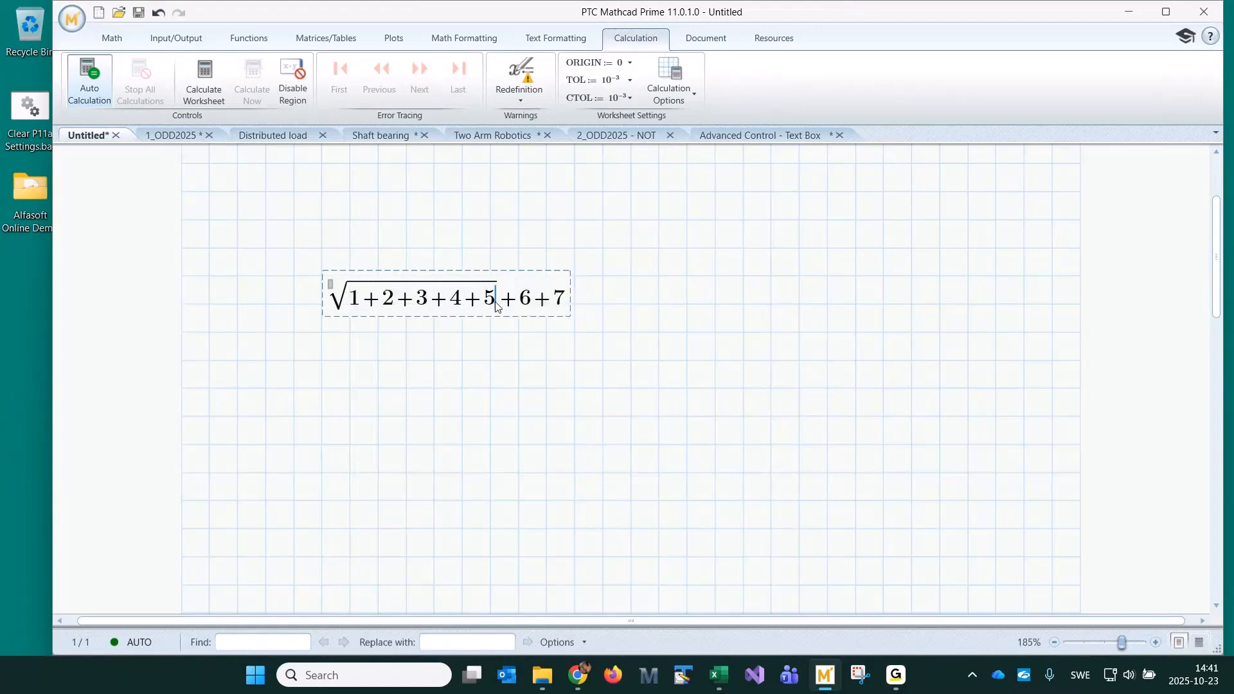
click(533, 399)
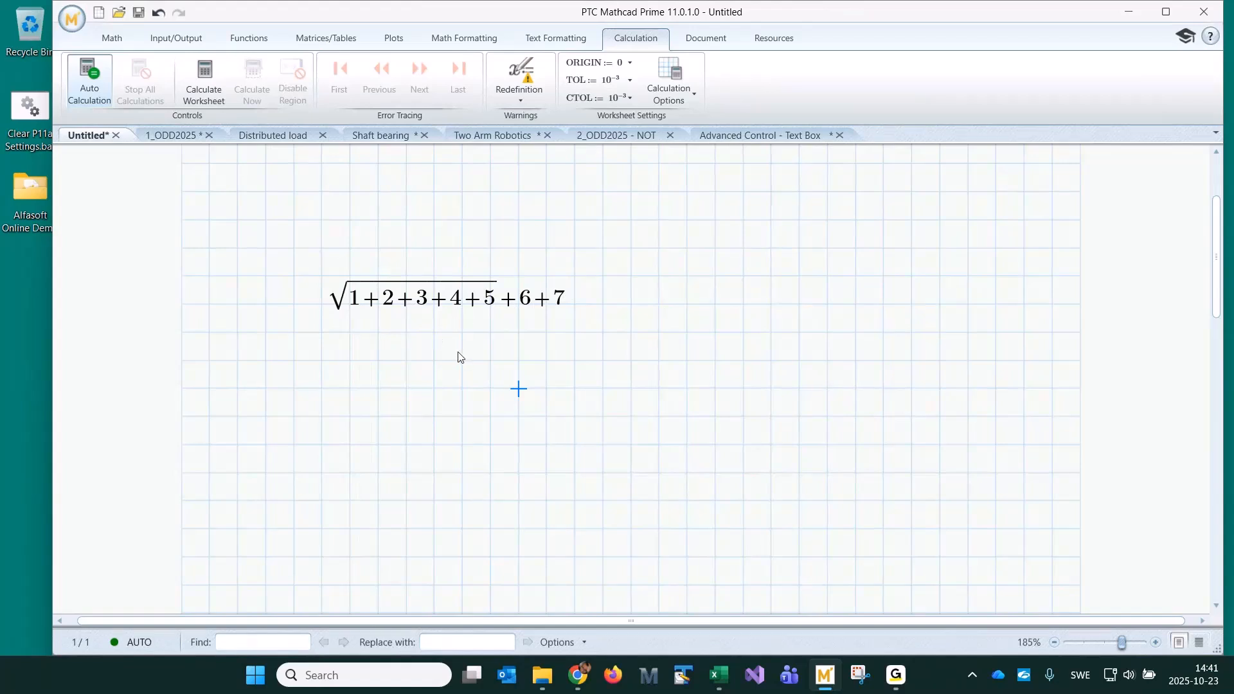
Enter the matrix element M with index 1,2 beside the square root expression in the Untitled worksheet
click(178, 138)
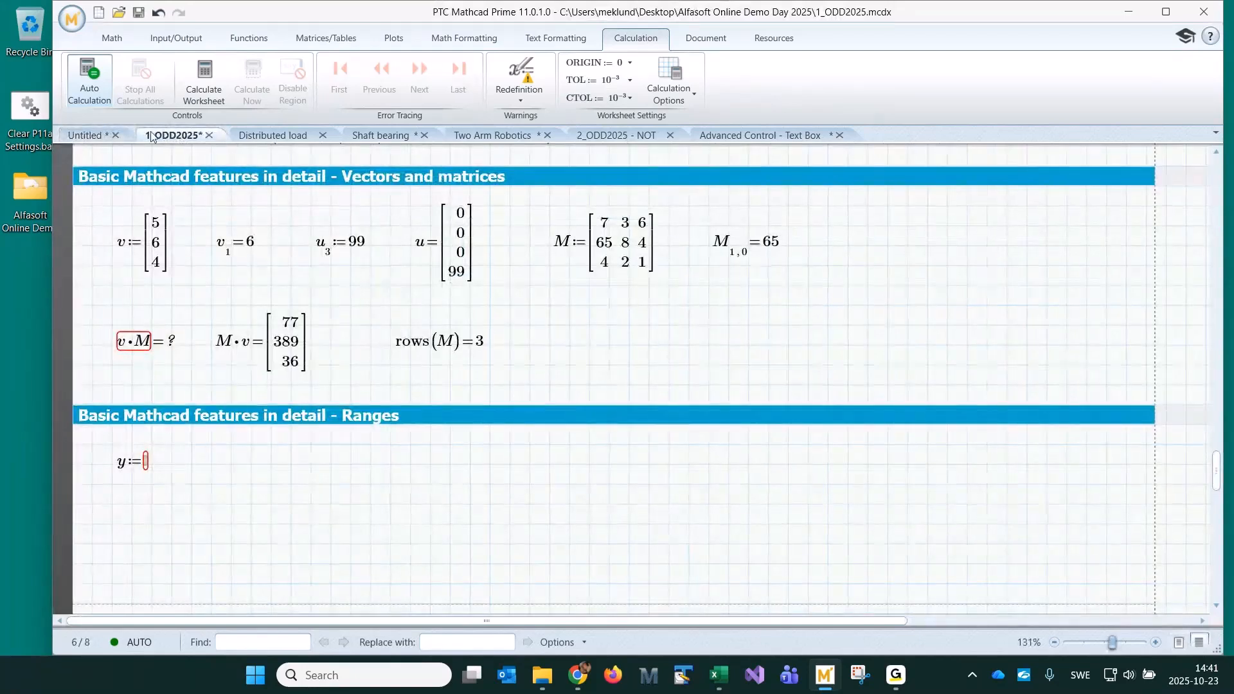
click(81, 136)
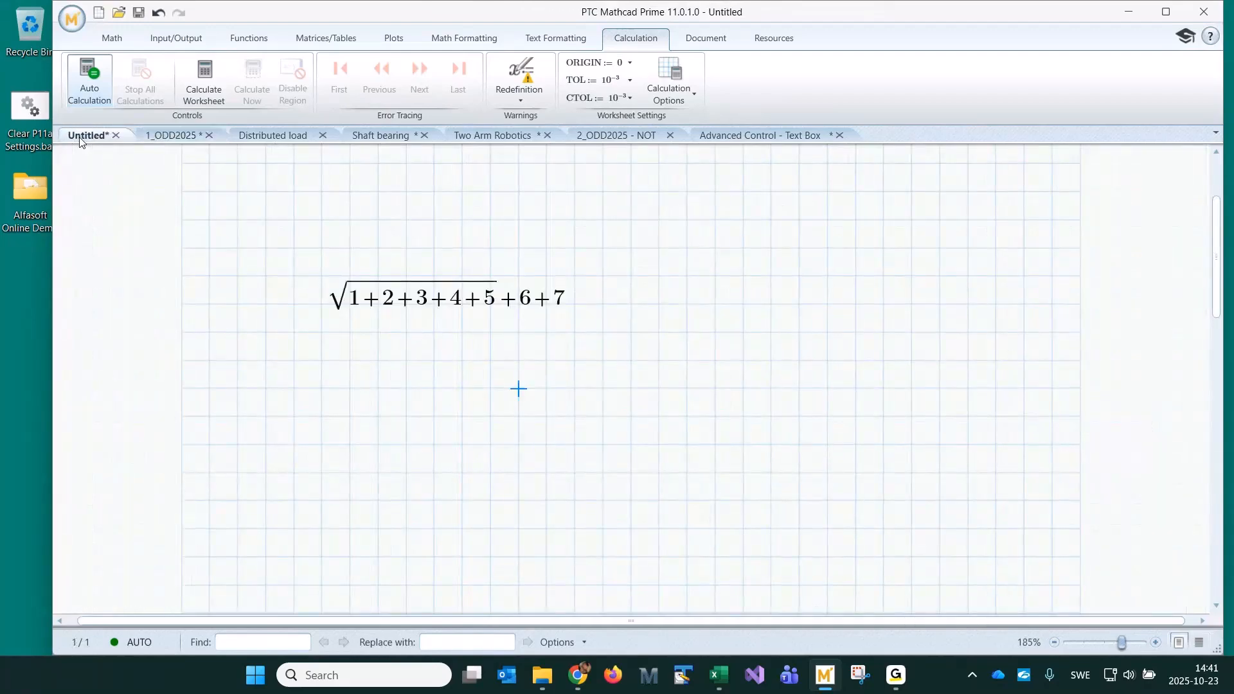
click(663, 308)
text(M[1)
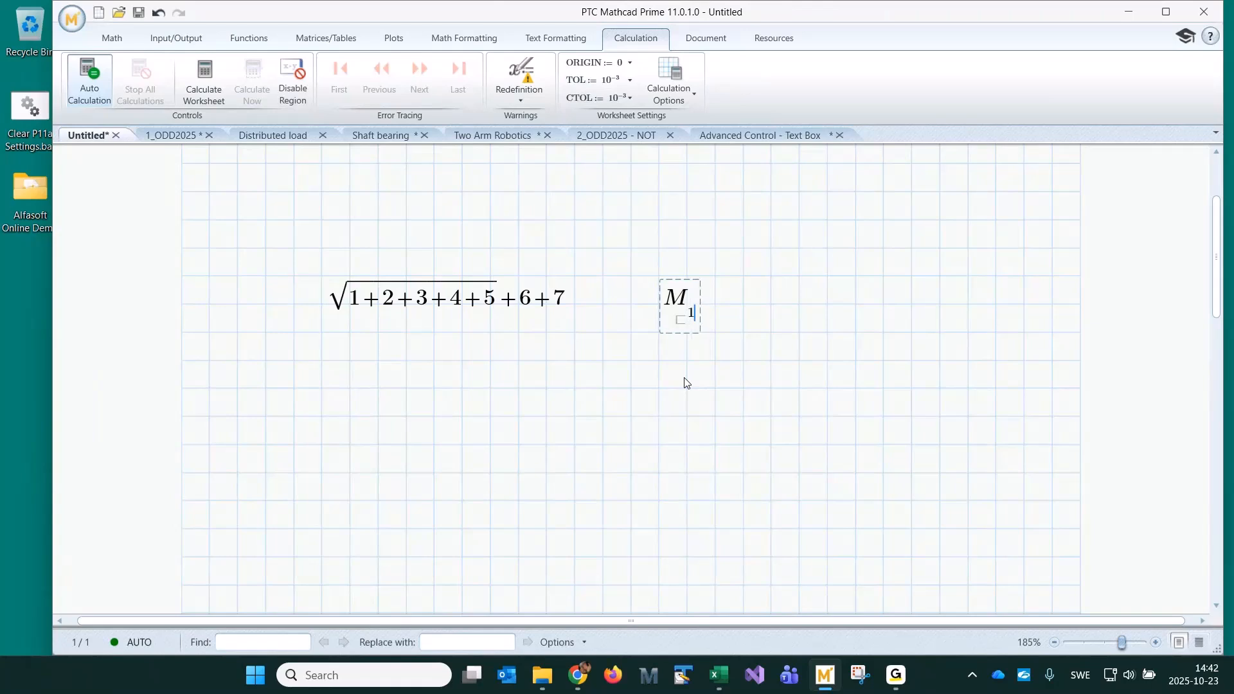
text(,2)
click(685, 384)
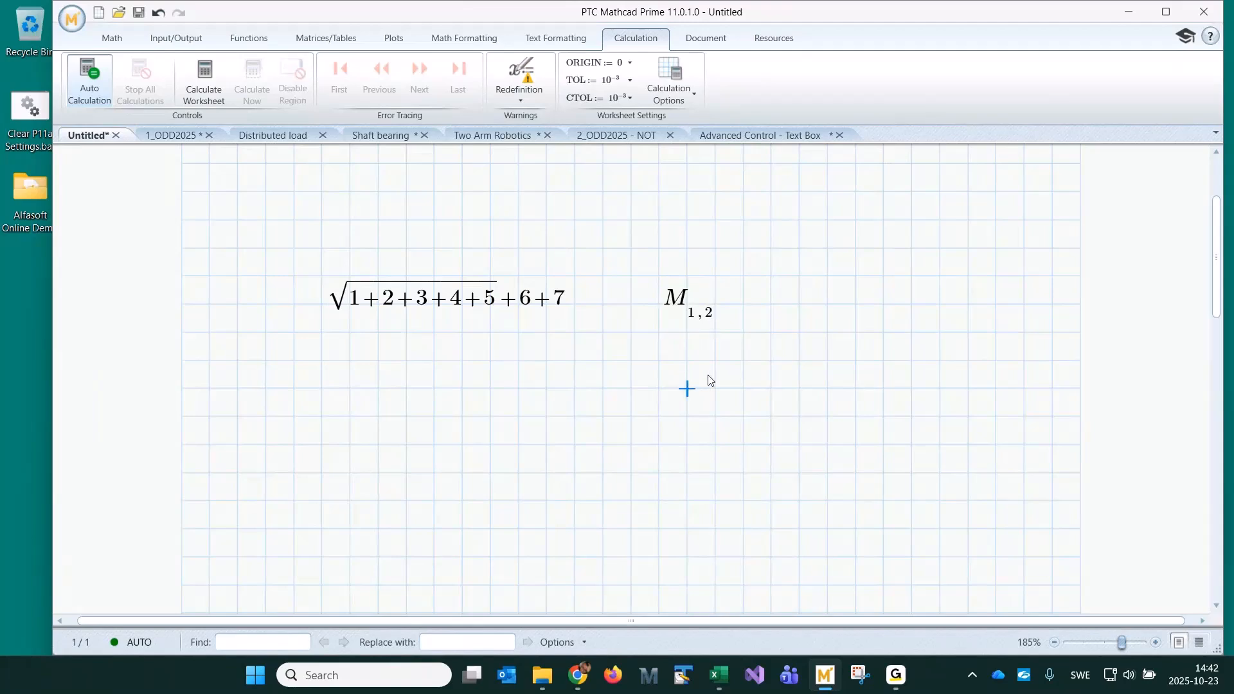
In the 1_ODD2025 worksheet, complete the definition of y in the Ranges section with -2 and evaluate y farther right
click(183, 140)
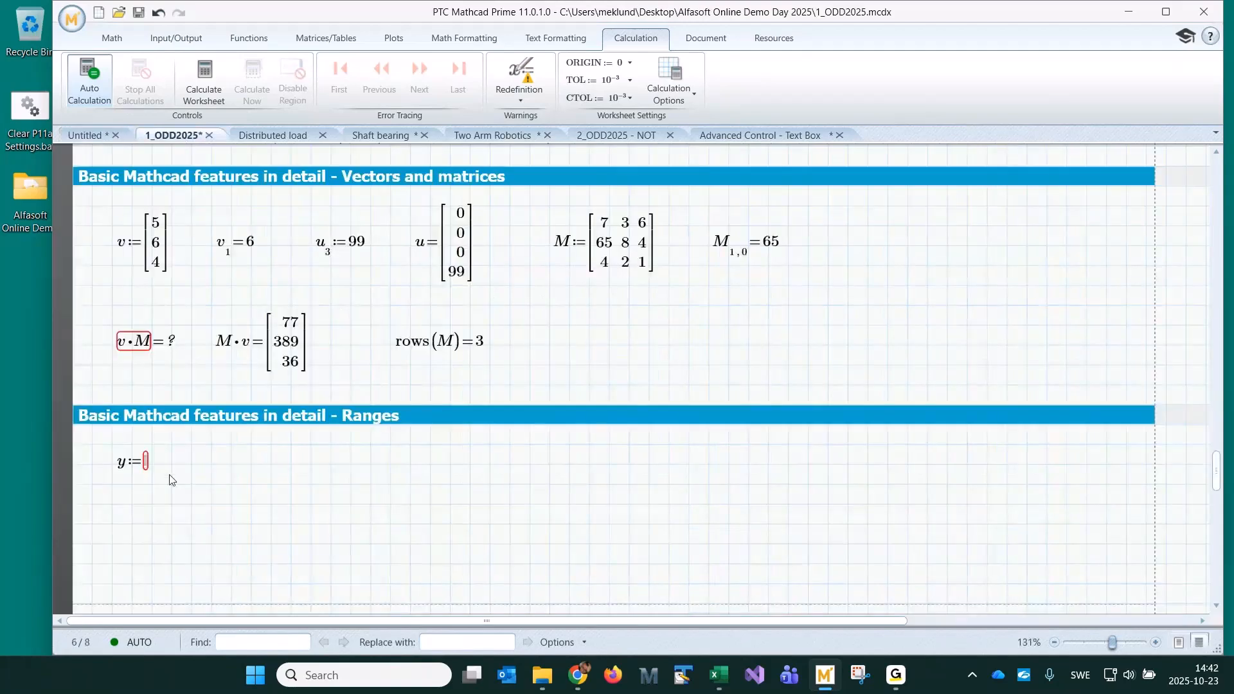
click(146, 462)
click(386, 504)
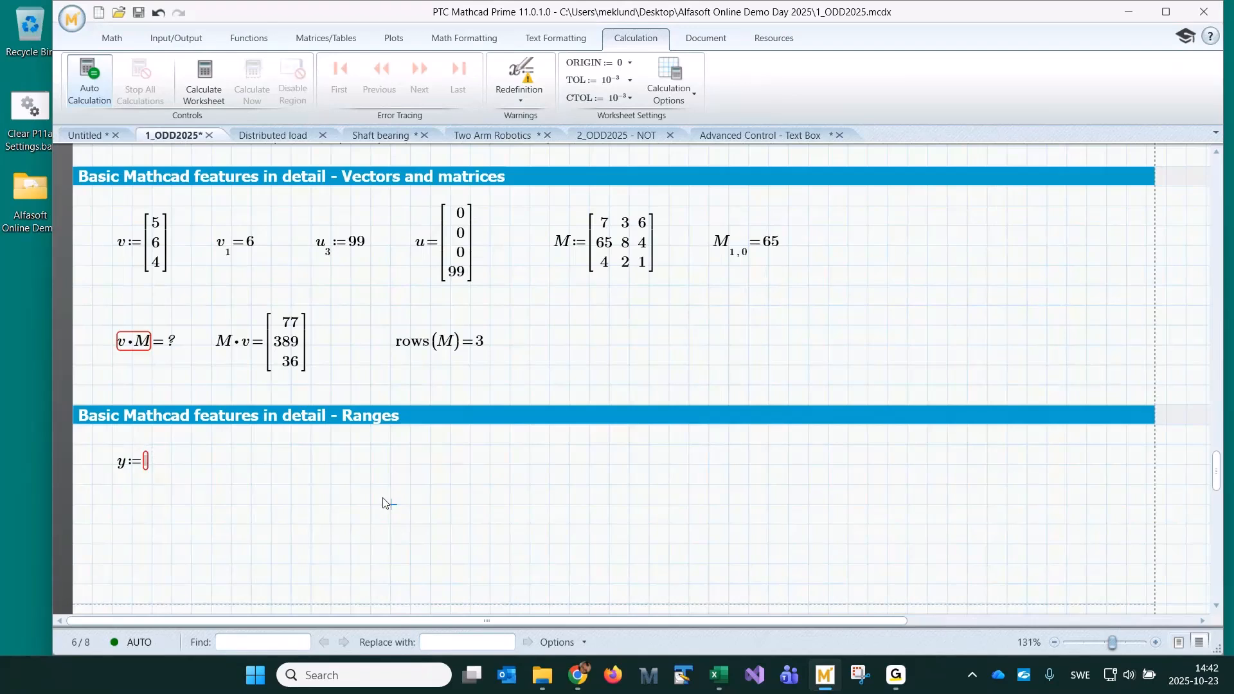
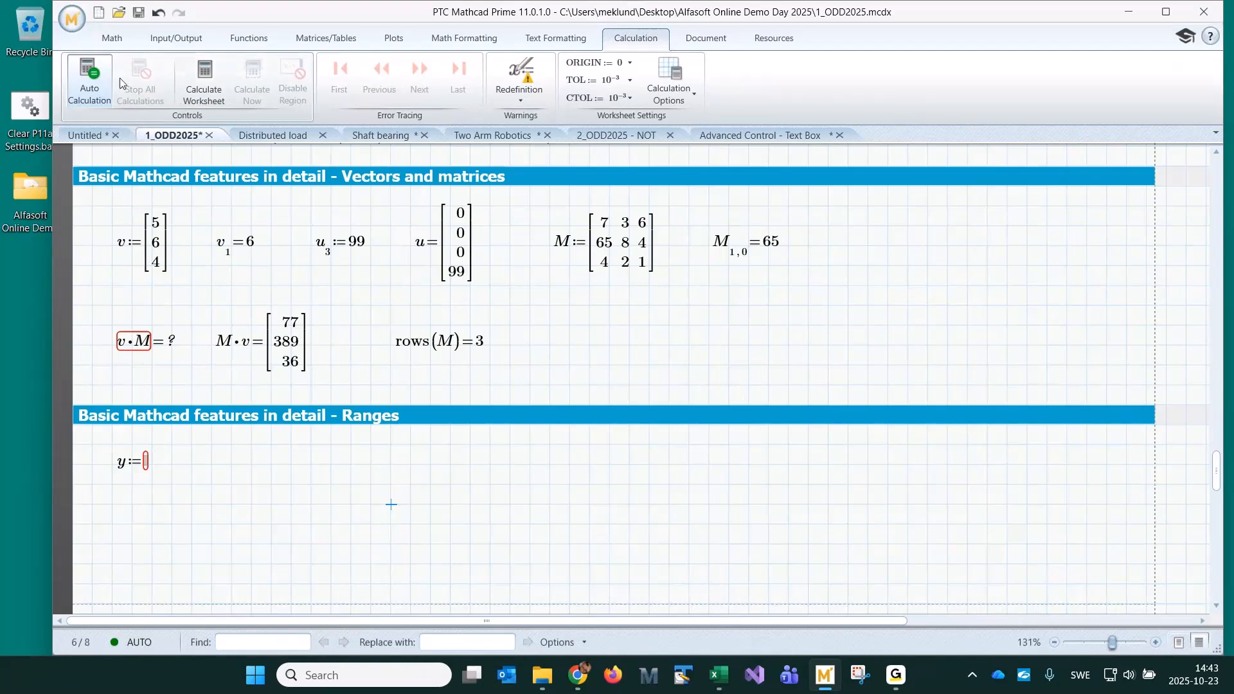
click(175, 43)
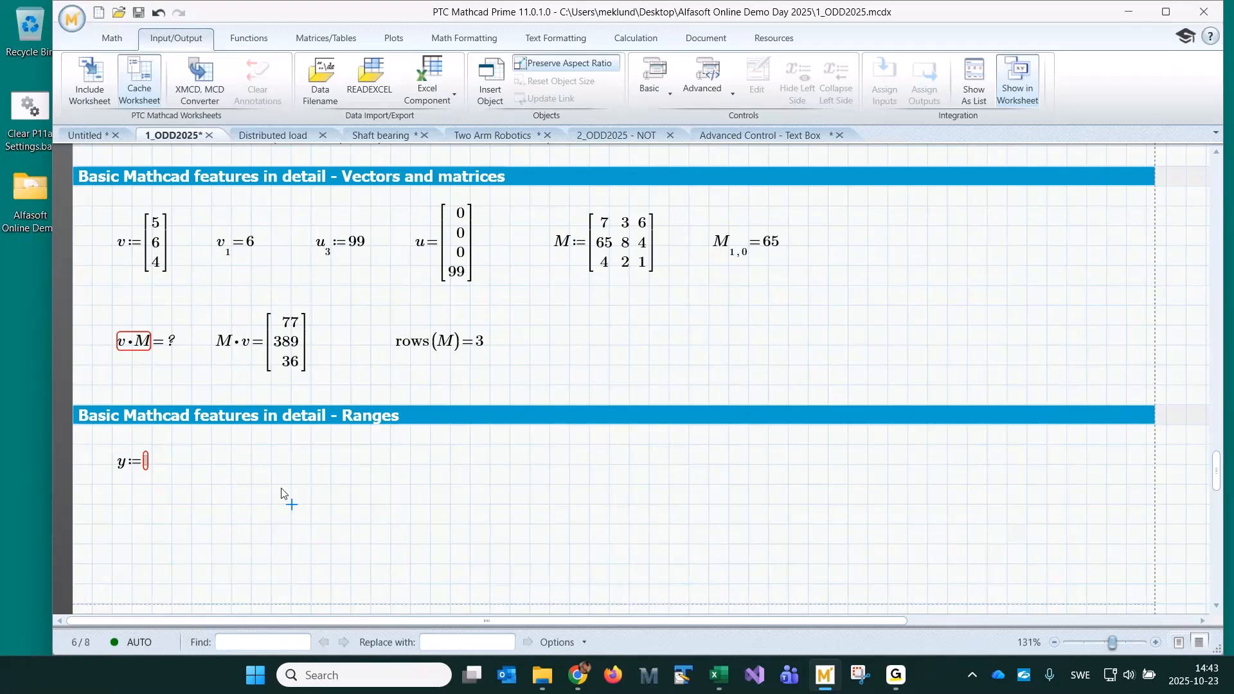
click(146, 462)
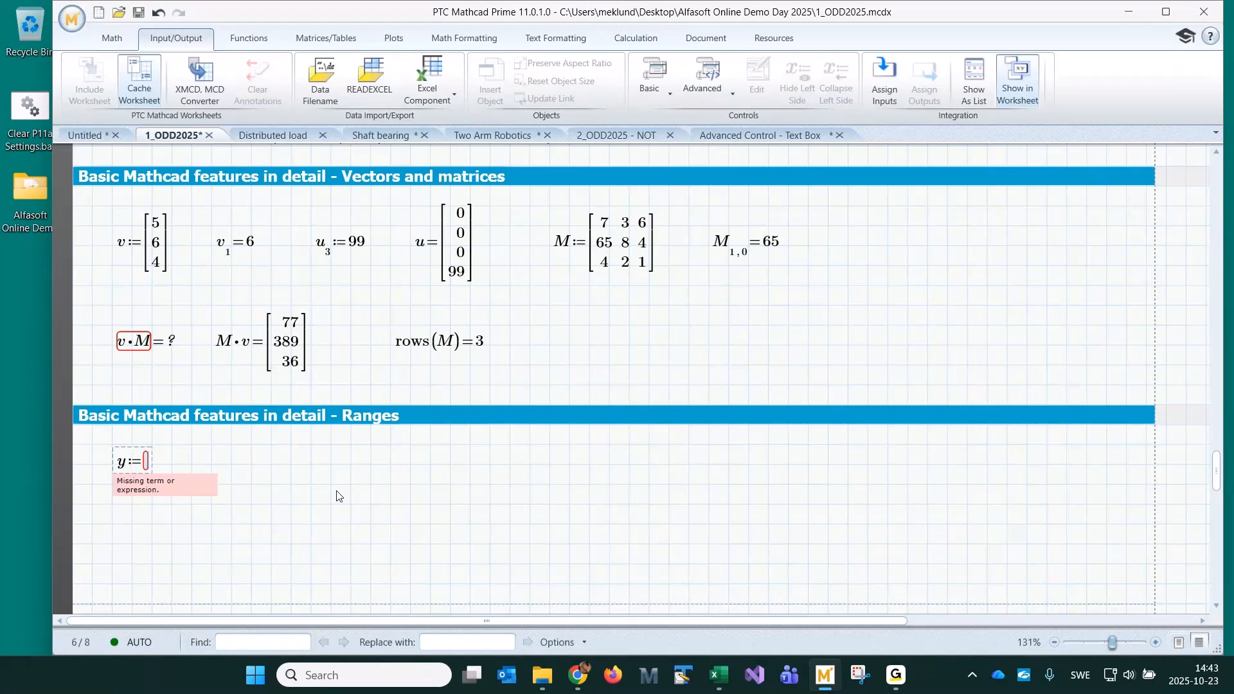
text(-2)
key(Return)
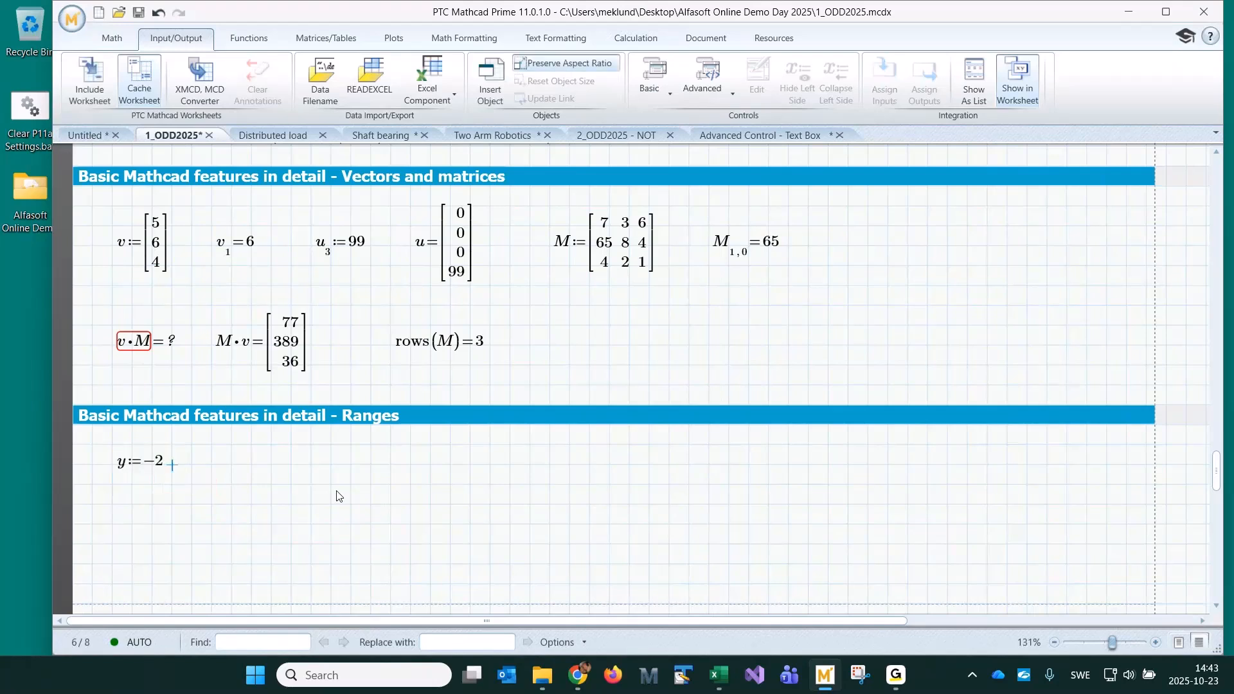
key(Right)
click(701, 529)
text(y=)
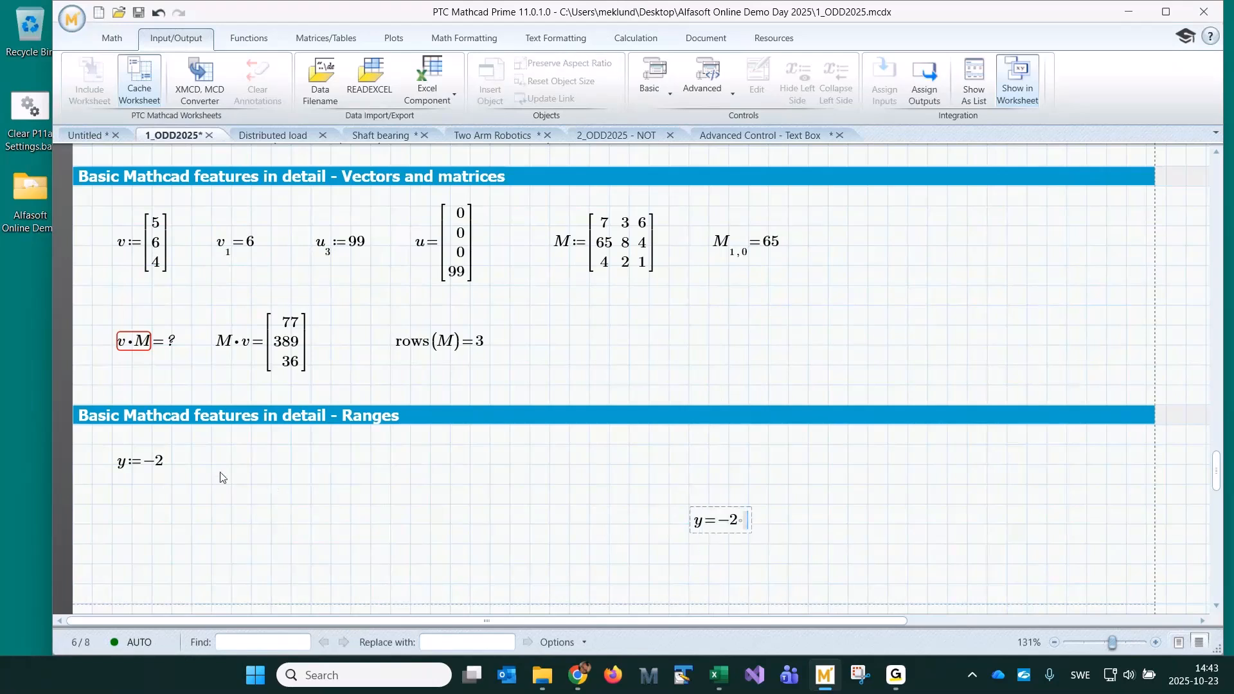
Turn the definition of y into a range from -2 to 5
click(168, 466)
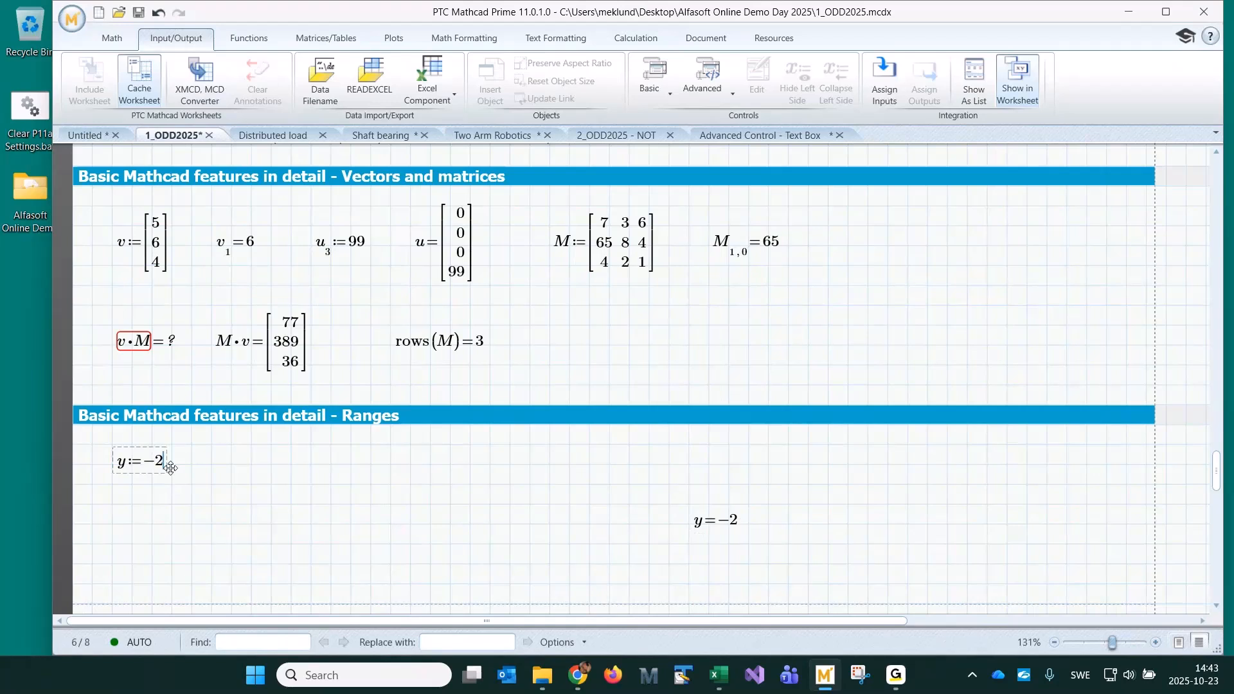
text(;5)
click(351, 504)
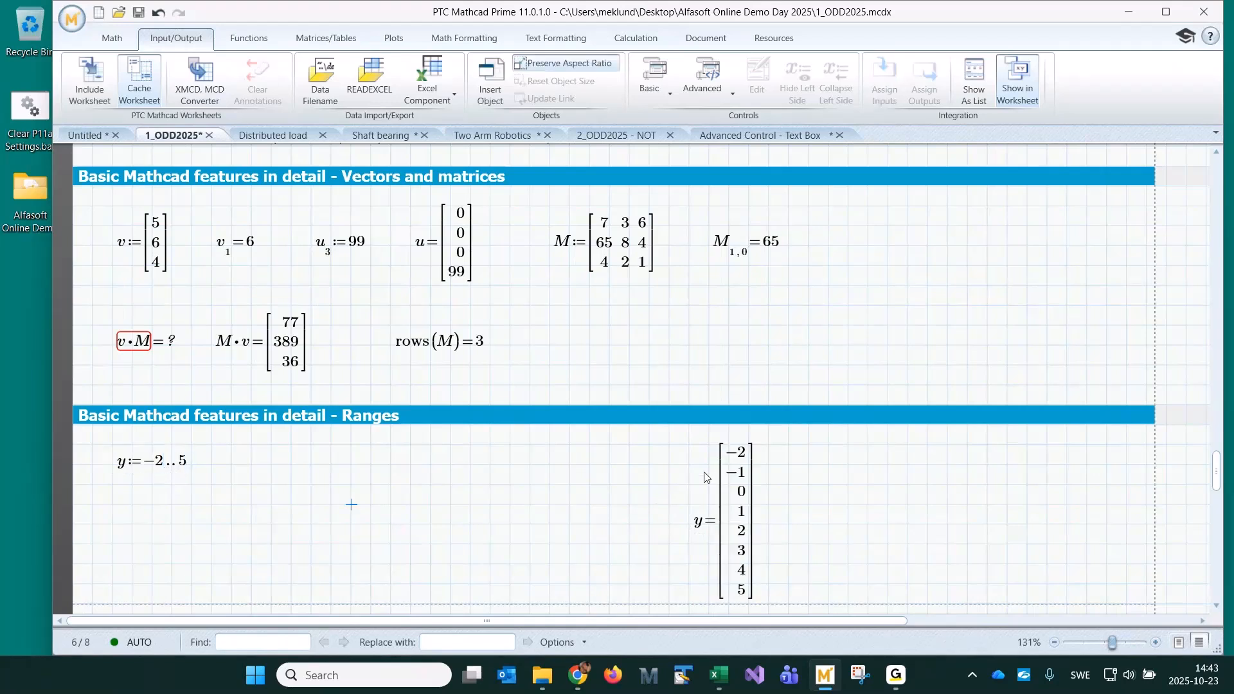
Add -1.5 as the second value of the y range so that it advances in steps of 0.5
click(165, 470)
text(,)
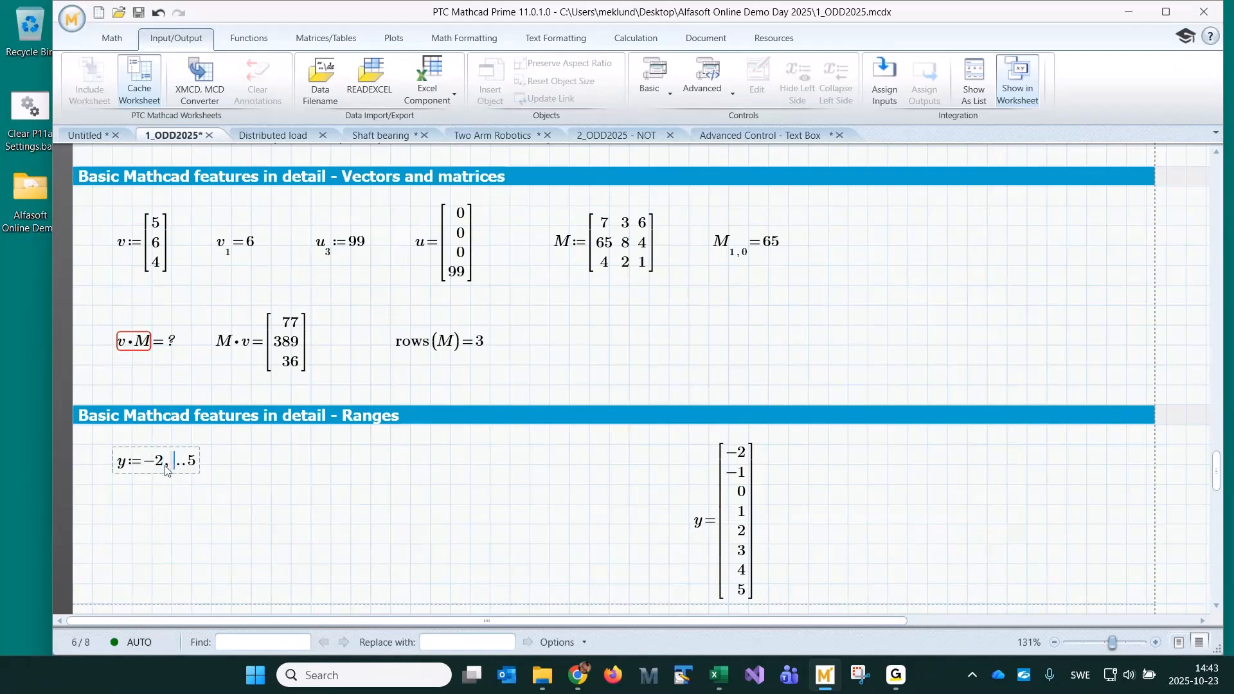
text(-1)
text(.)
text(5)
click(443, 514)
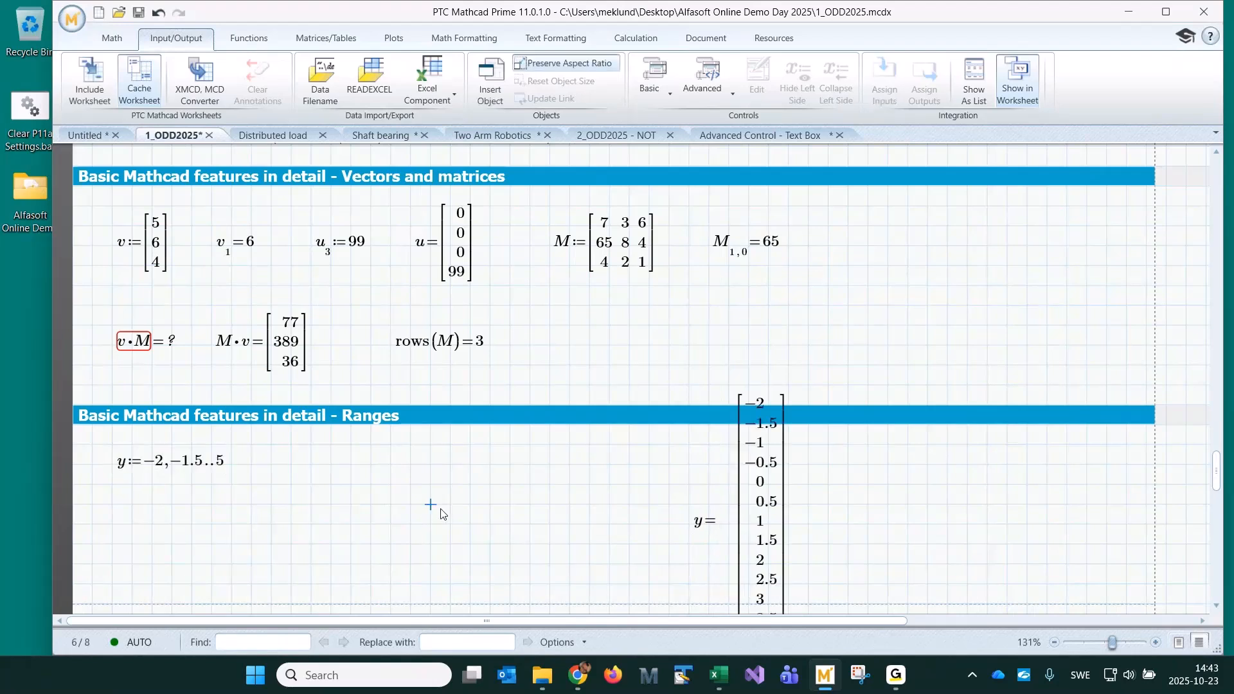
Insert blank lines above and below the y regions to make room for the long result in the Ranges section
scroll(441, 514, down, 3)
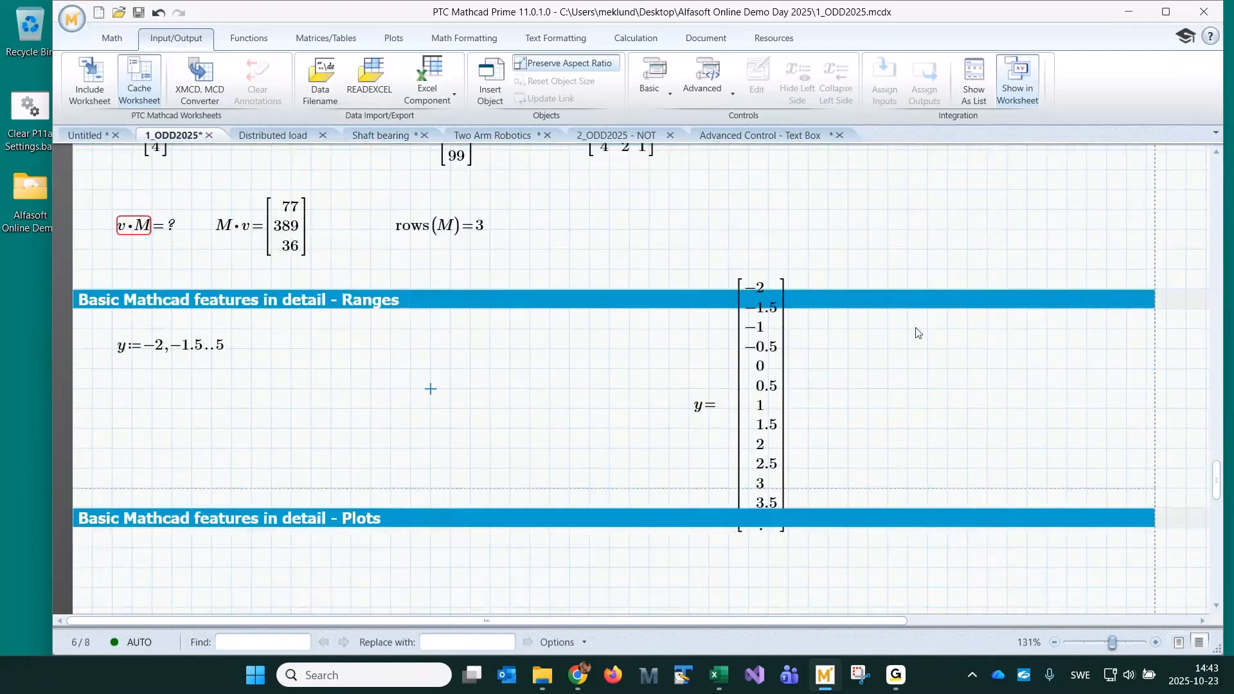
click(917, 333)
key(Return)
key(Return)
key(Return)
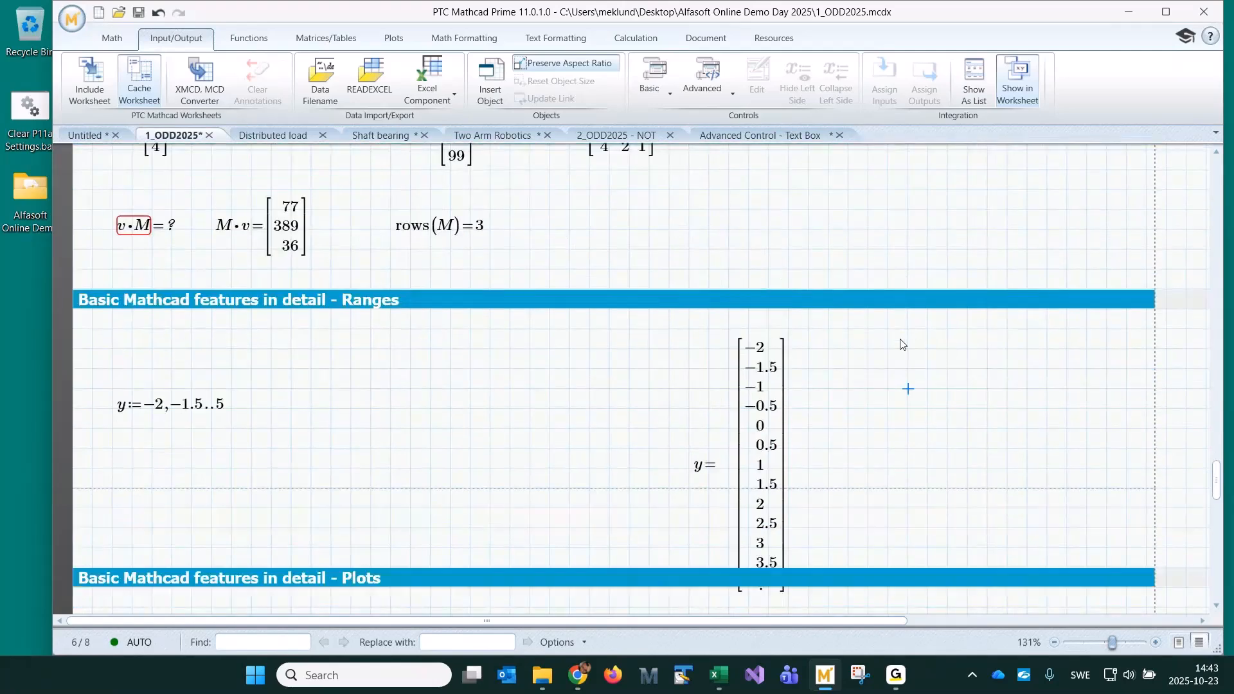
click(905, 533)
key(Return)
key(Return)
Extend the displayed y result vector to show all elements down to 5
drag(761, 591, 780, 426)
click(826, 278)
scroll(825, 290, up, 4)
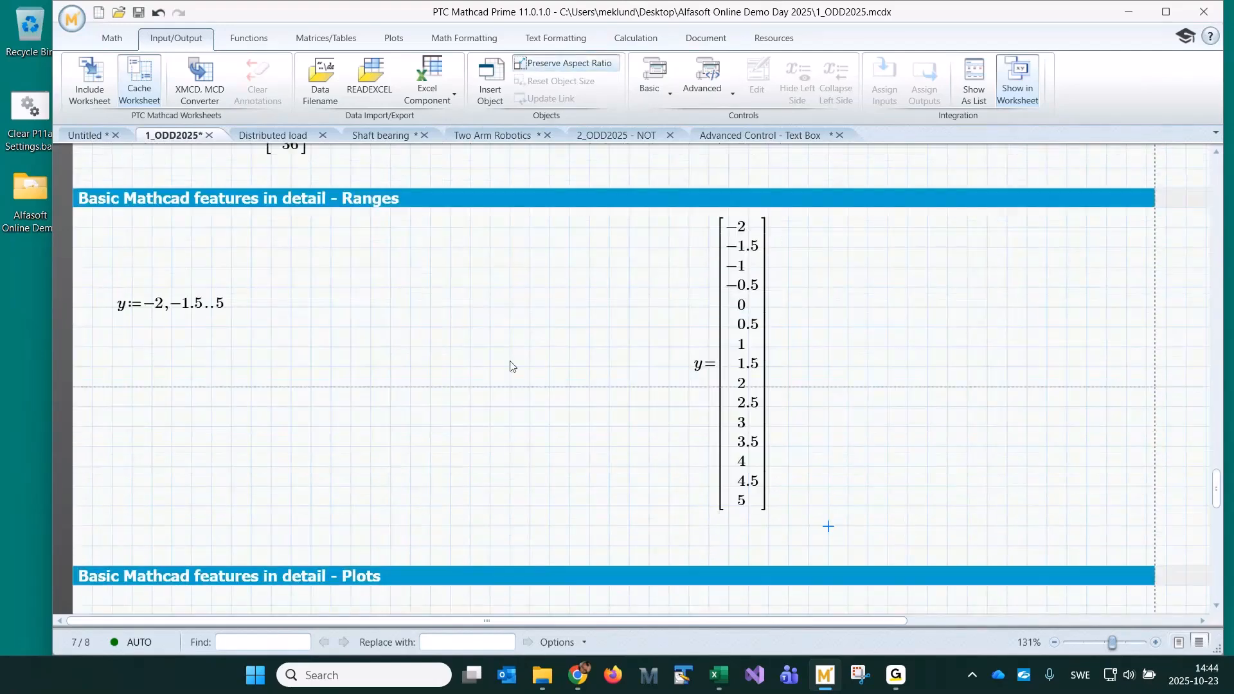
Evaluate y cubed beside the definition of the y range
click(325, 334)
click(292, 308)
text(y^3 )
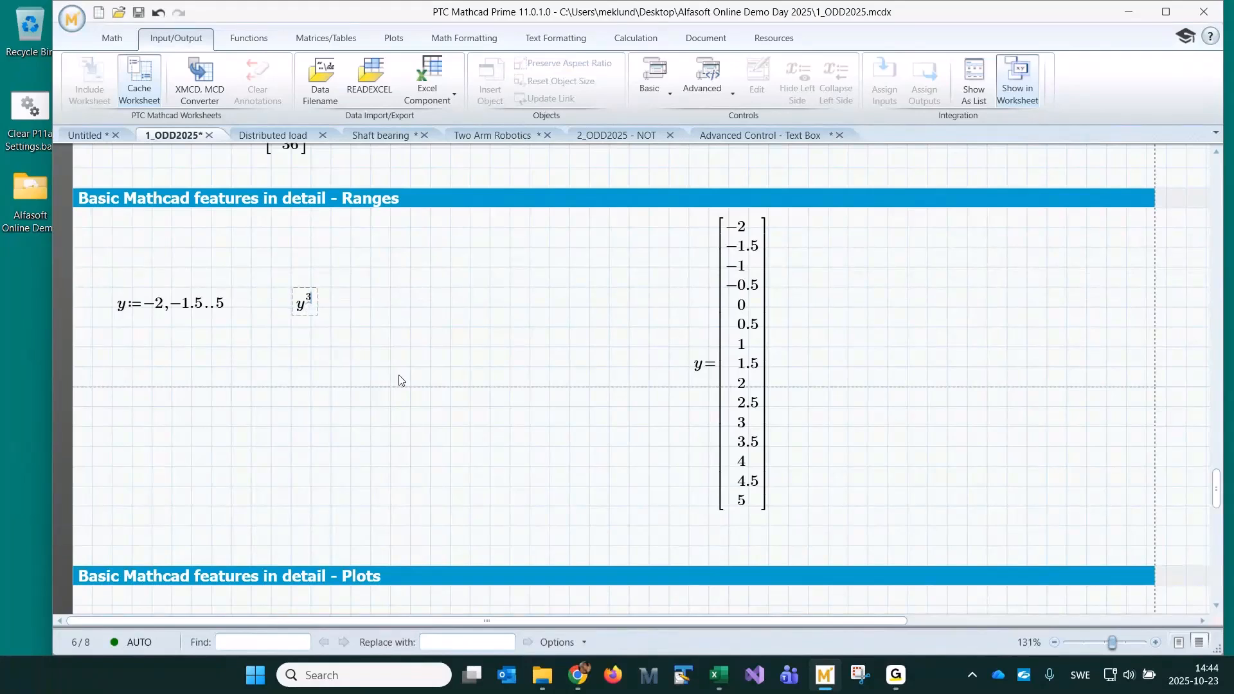
text(=)
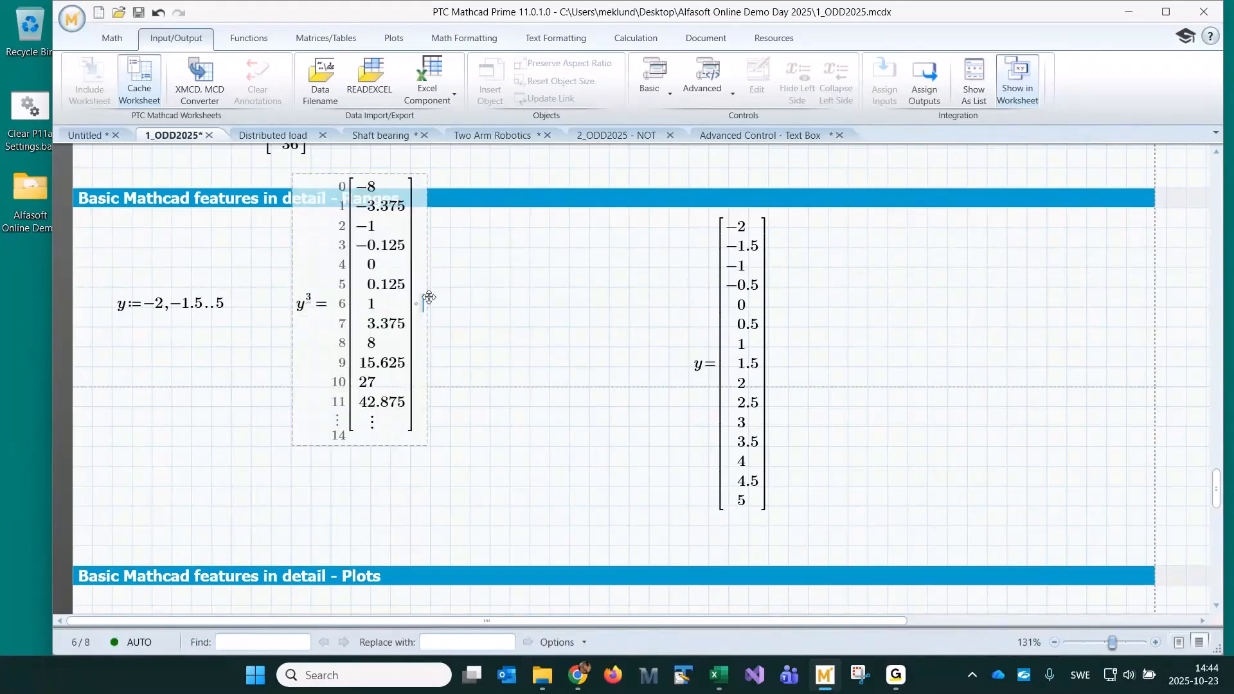
Move the y cubed result next to the y result, align them, and extend it to show all elements
drag(426, 298, 629, 501)
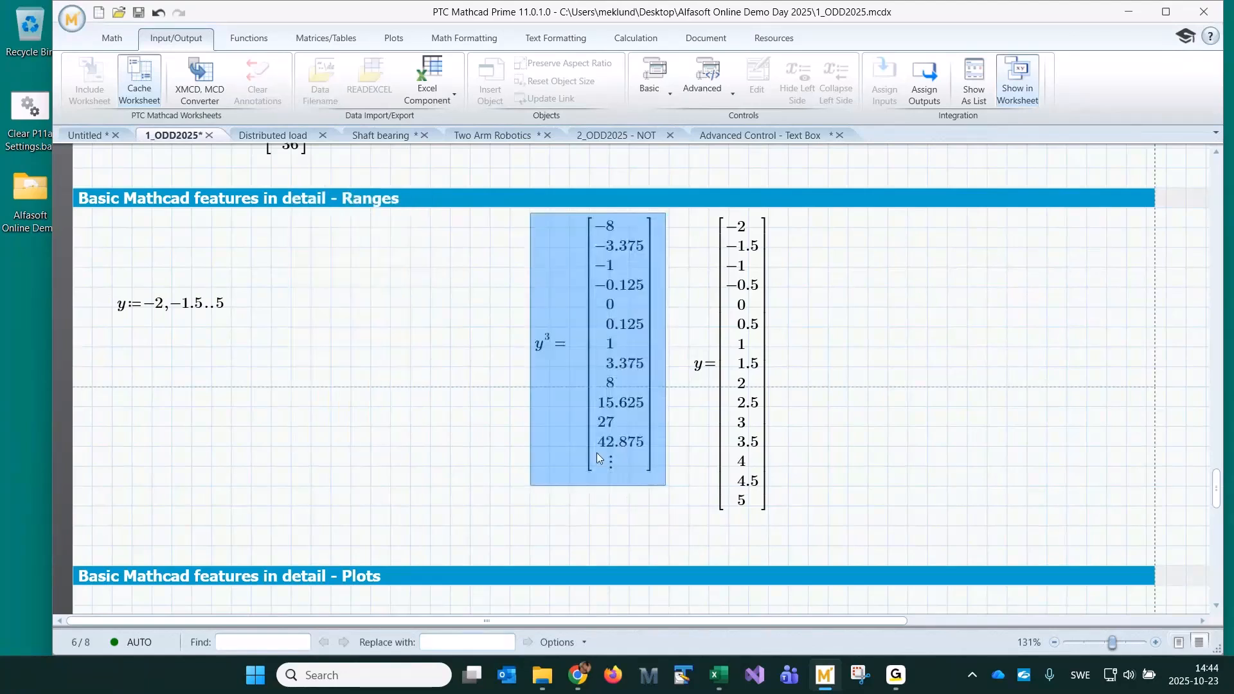
key(Down)
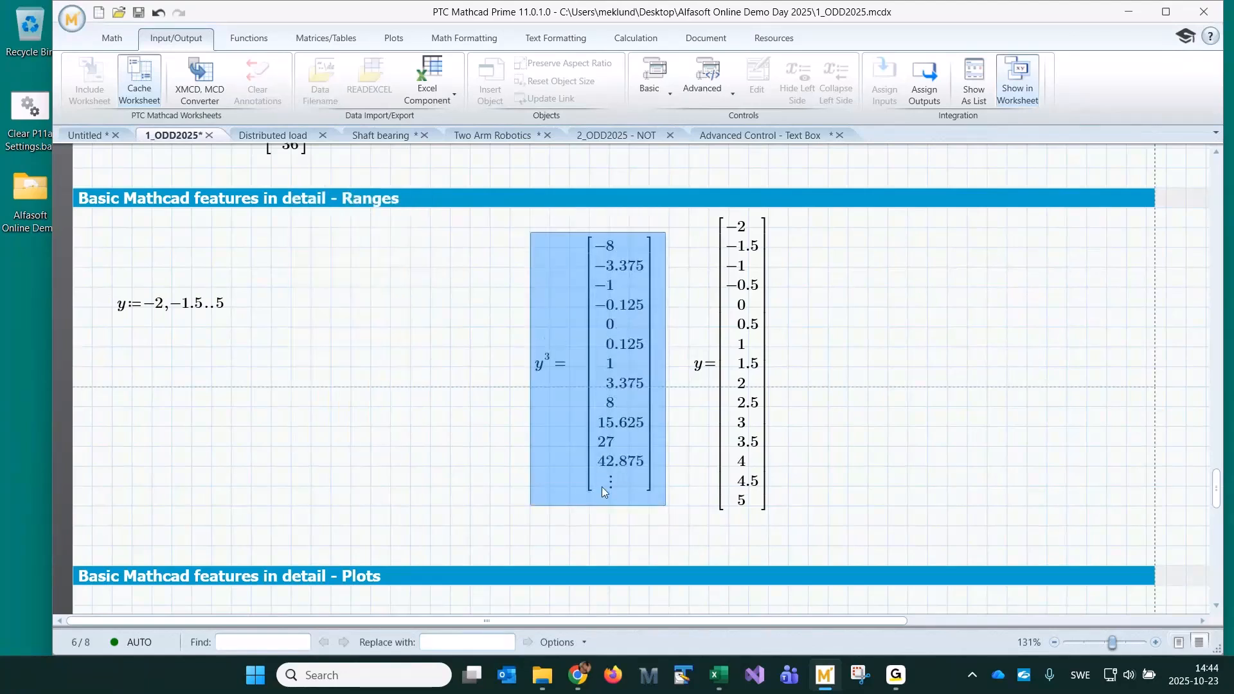
key(Down)
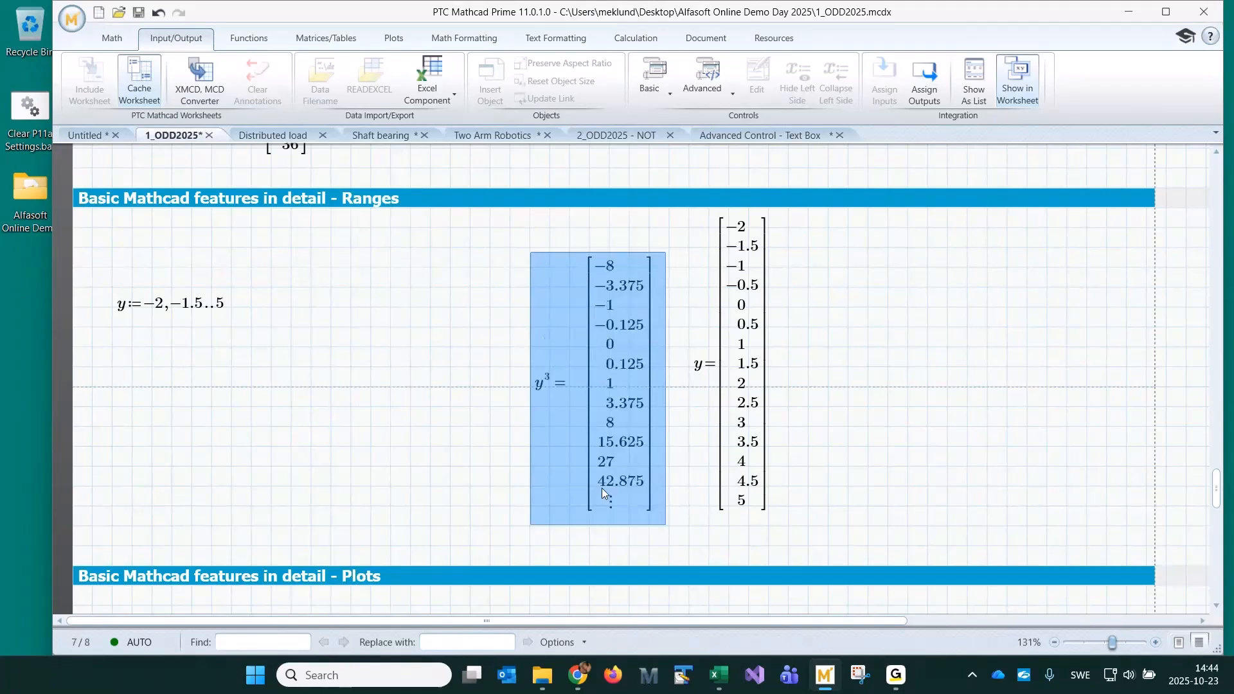
key(Up)
drag(607, 493, 631, 537)
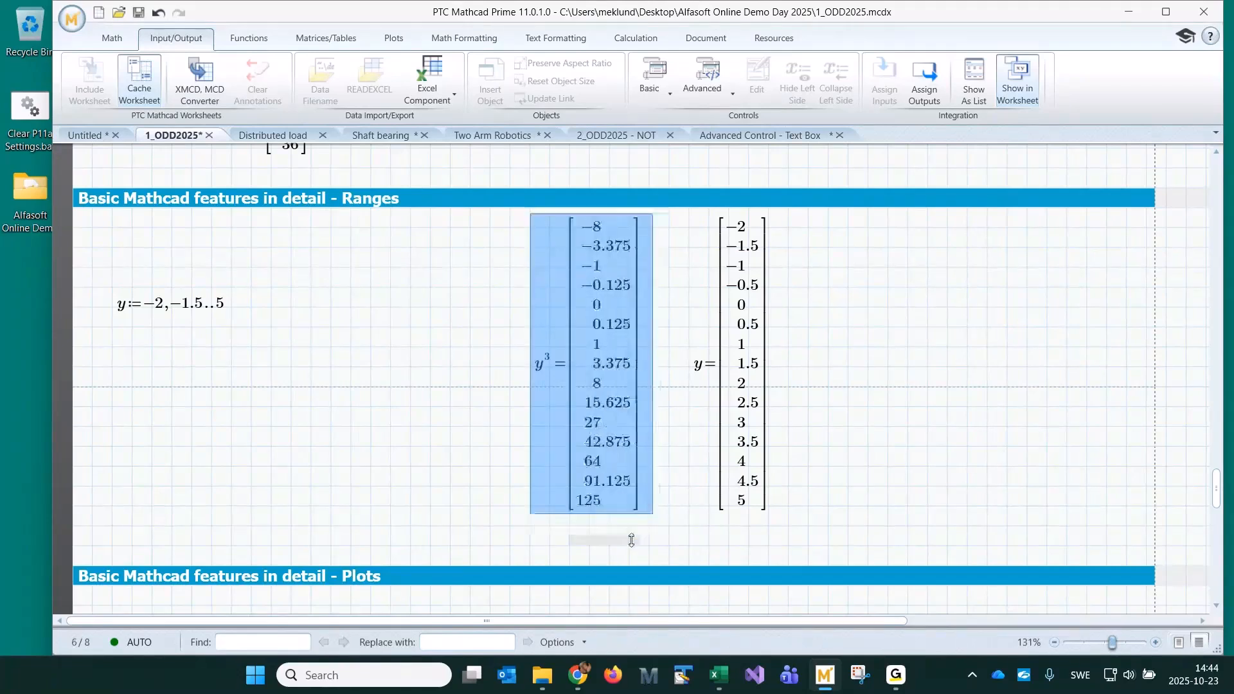
click(827, 462)
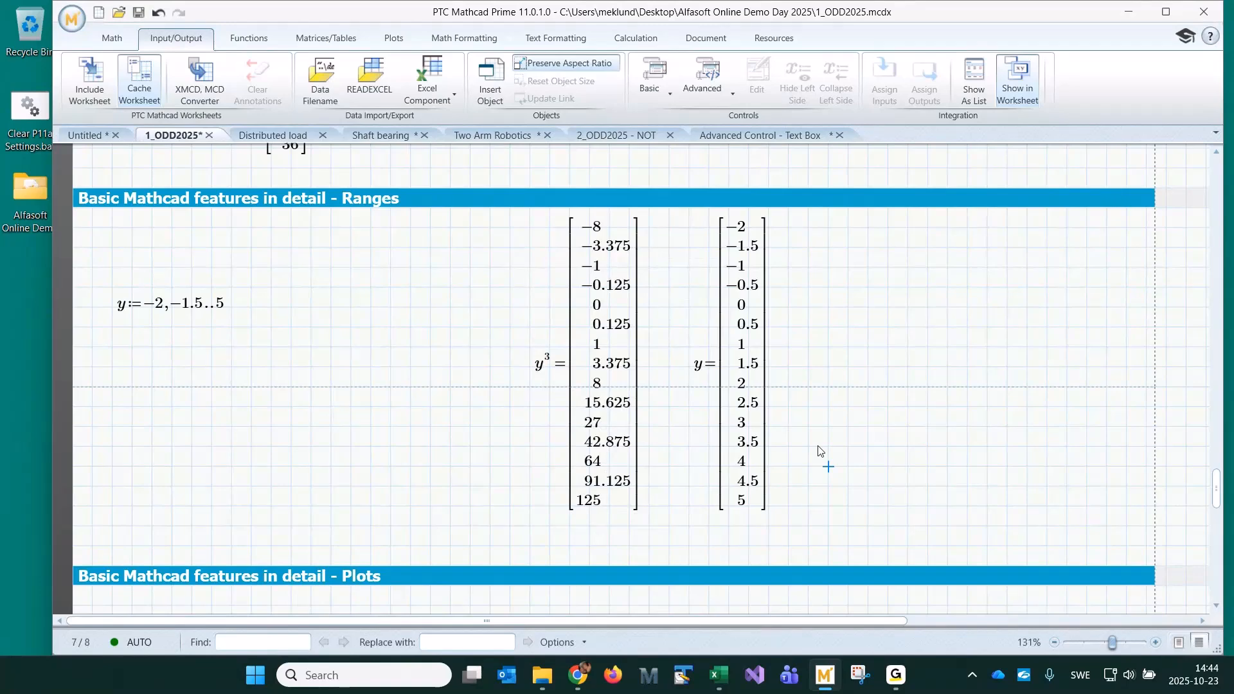
Define the ranges r and c, each from 0 to 20, side by side below the y definition
scroll(819, 449, down, 2)
scroll(820, 450, up, 2)
click(114, 406)
text(r:0)
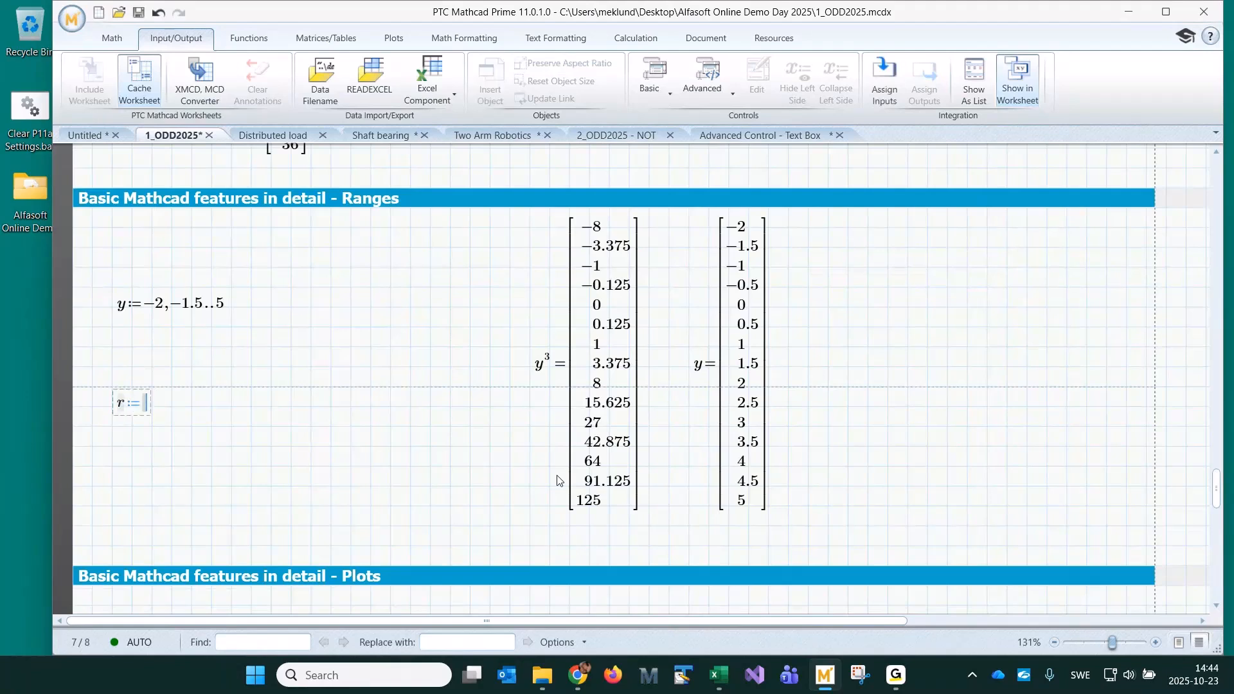
text(;20)
key(Tab)
text(c:0)
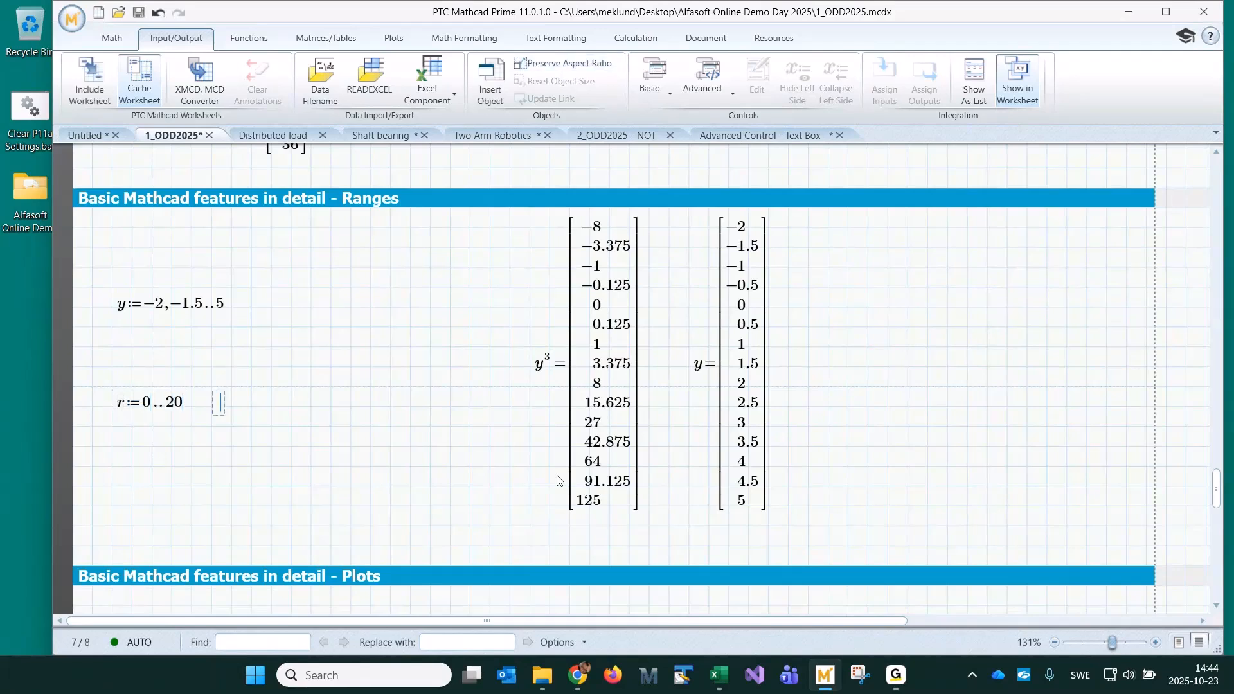
text(;)
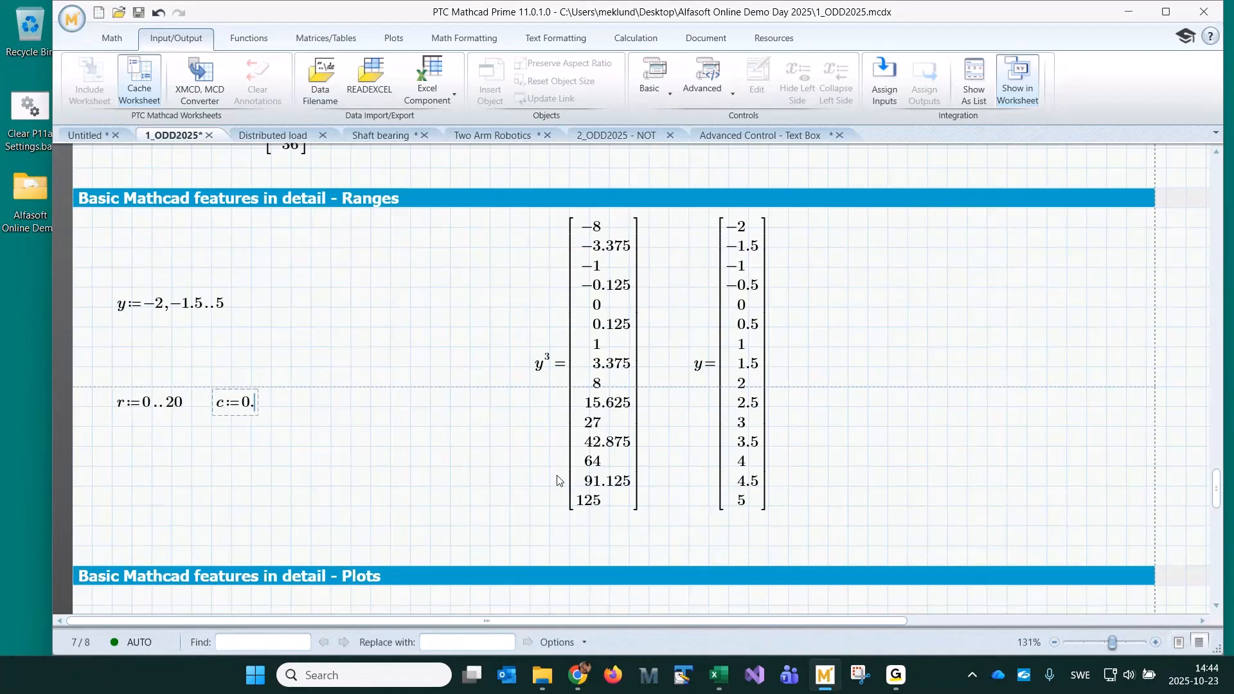
text(20)
key(Return)
Define the range-indexed matrix Z with subscripts r,c as (r-10)^2-(c-10)^2 below the r and c ranges
key(Left)
key(Left)
key(Left)
key(Left)
key(Left)
key(Left)
key(Left)
key(Down)
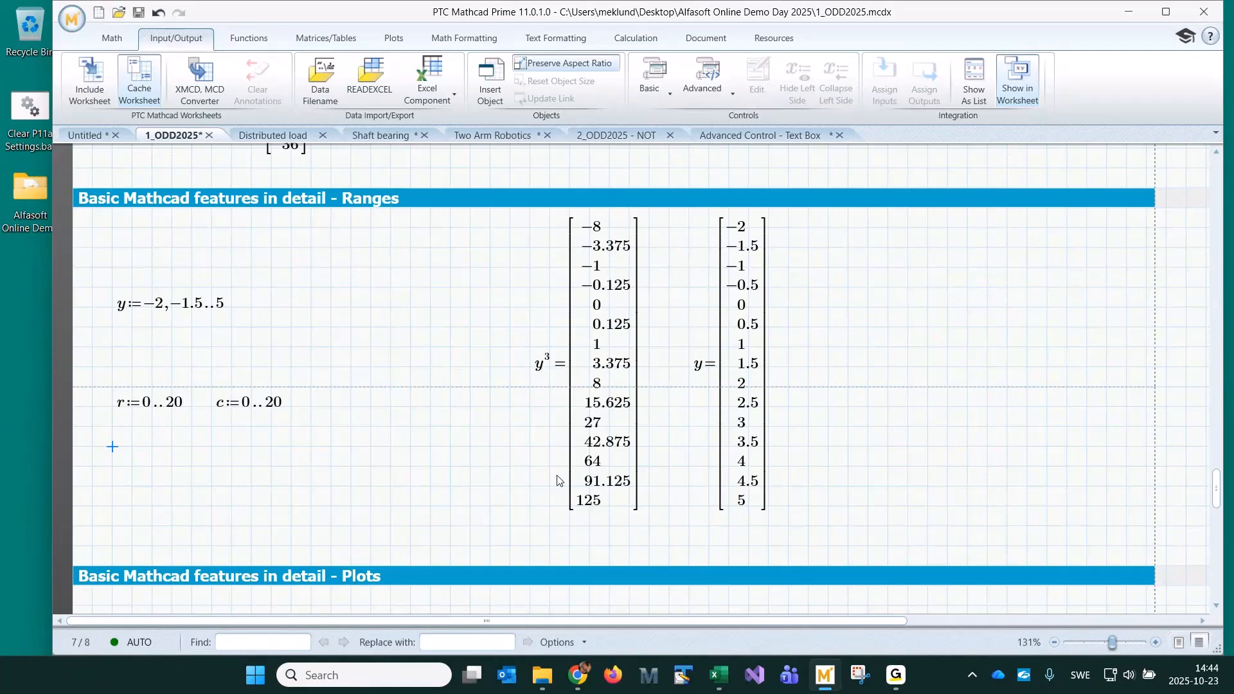
text(Z)
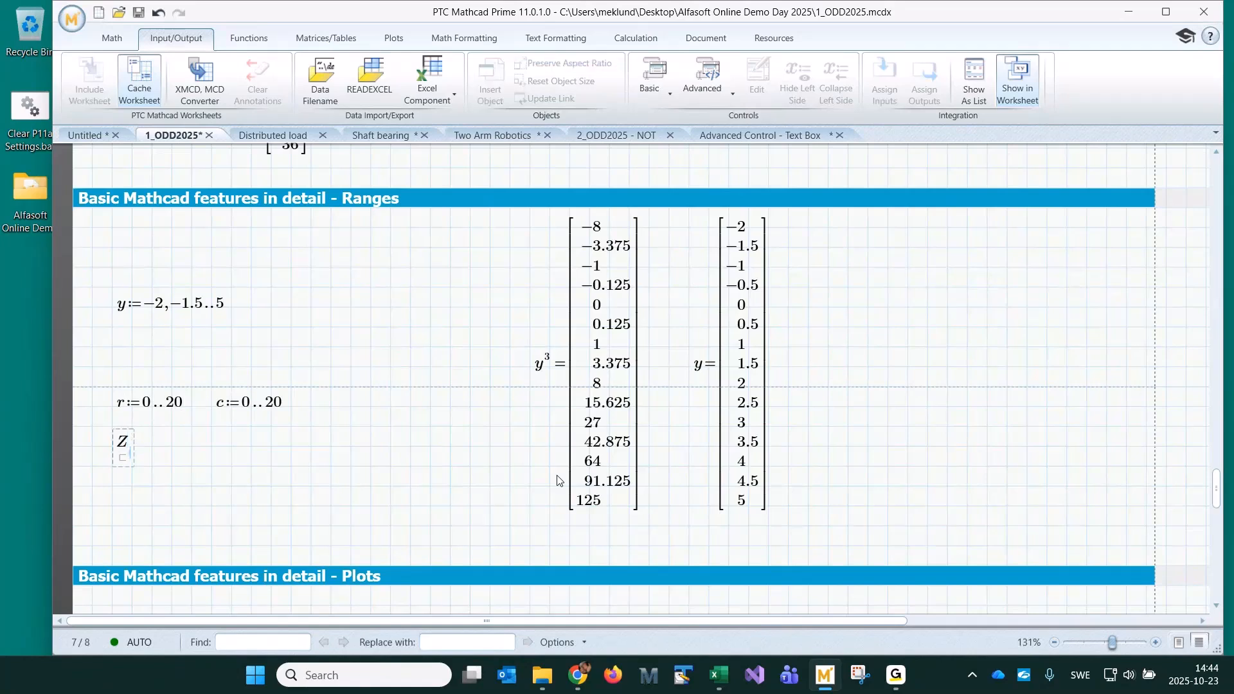
text([r,c:=)
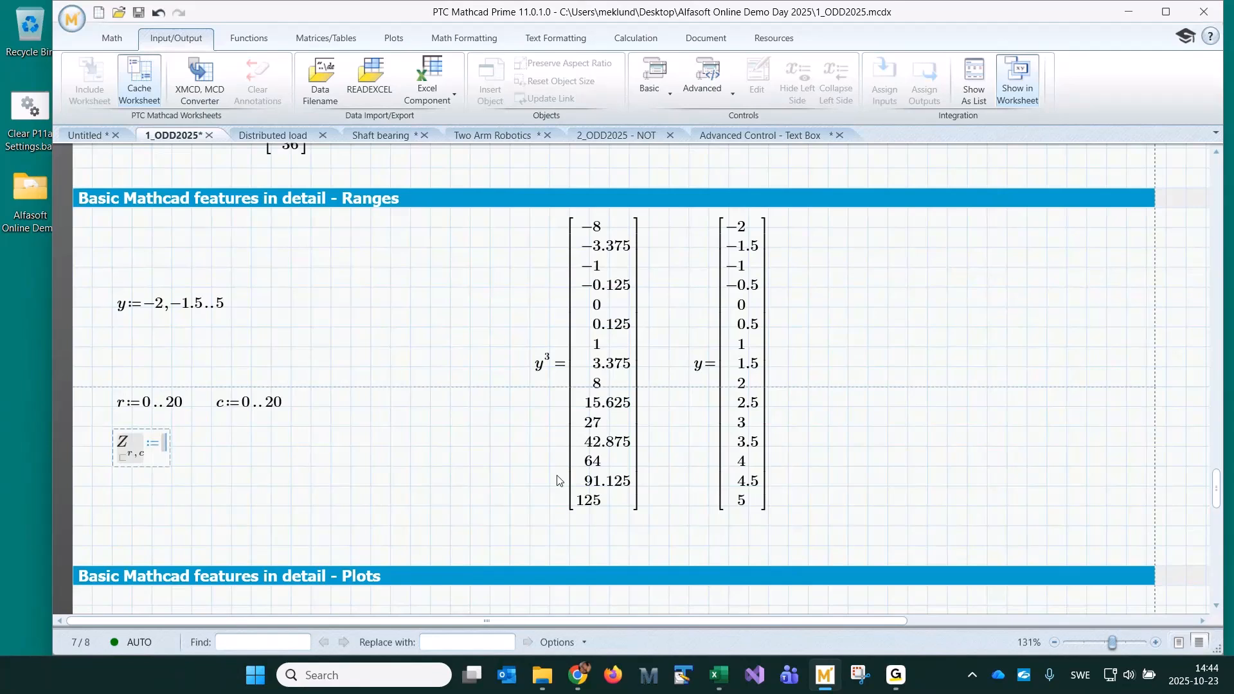
text(r-10)
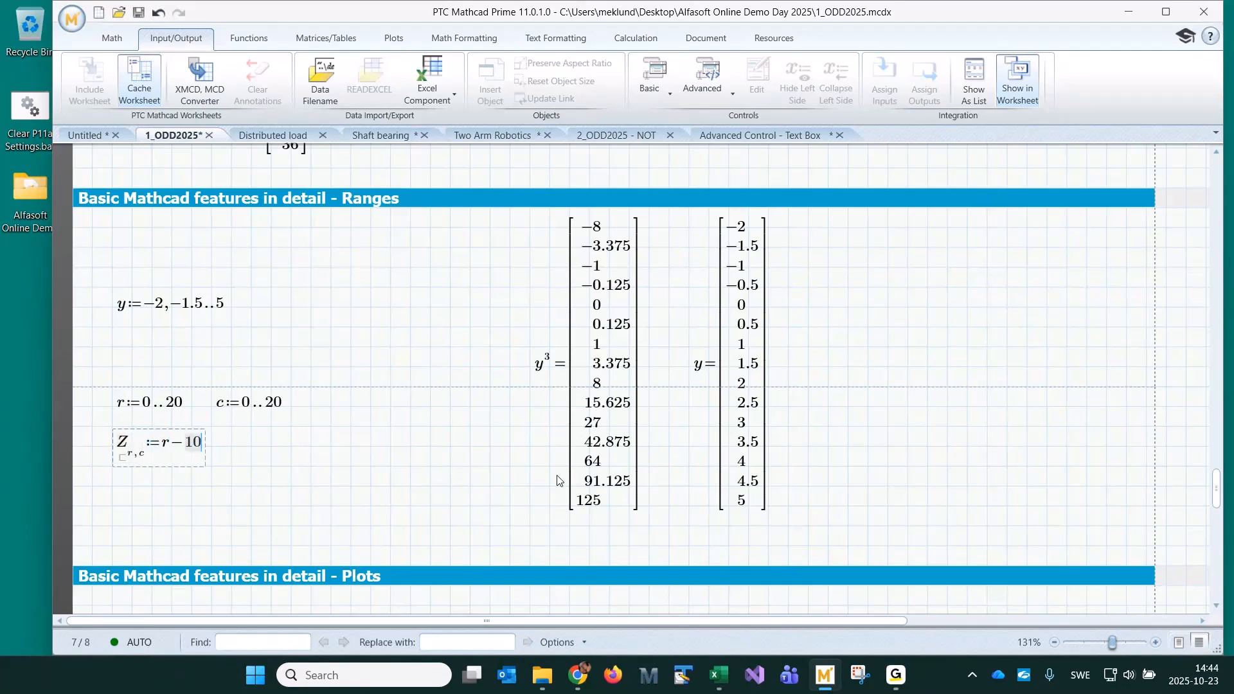
key(space)
text(^2)
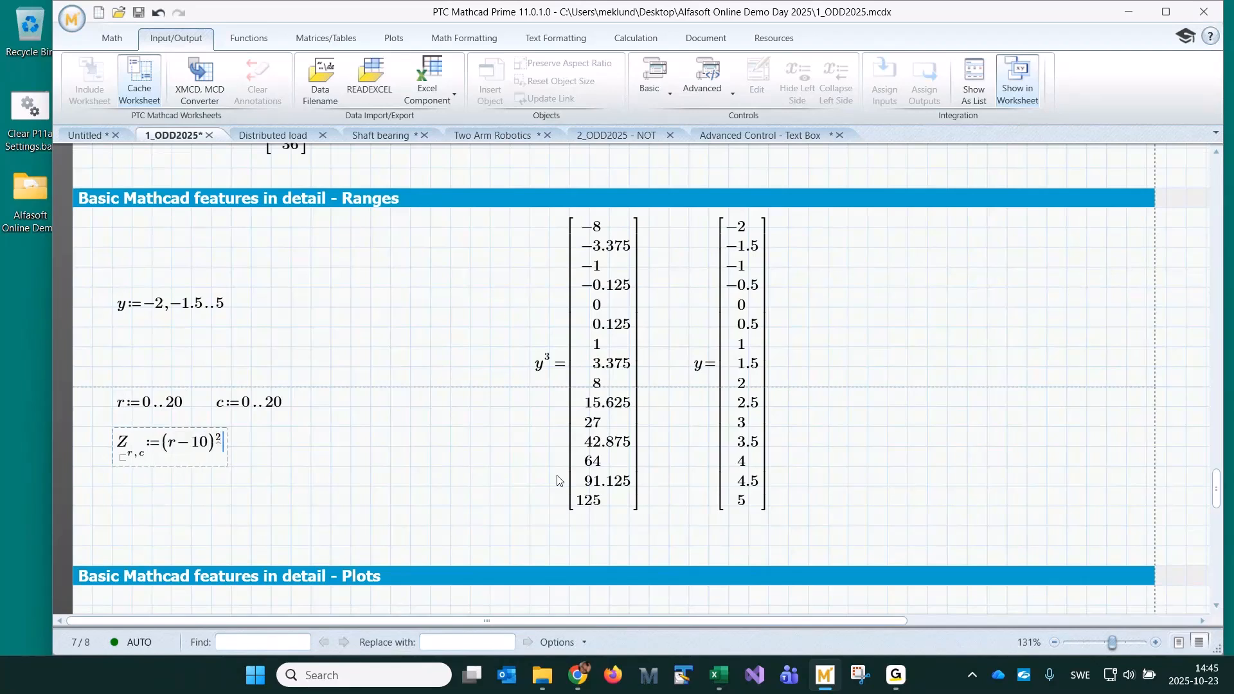
text(-c-10)
key(space)
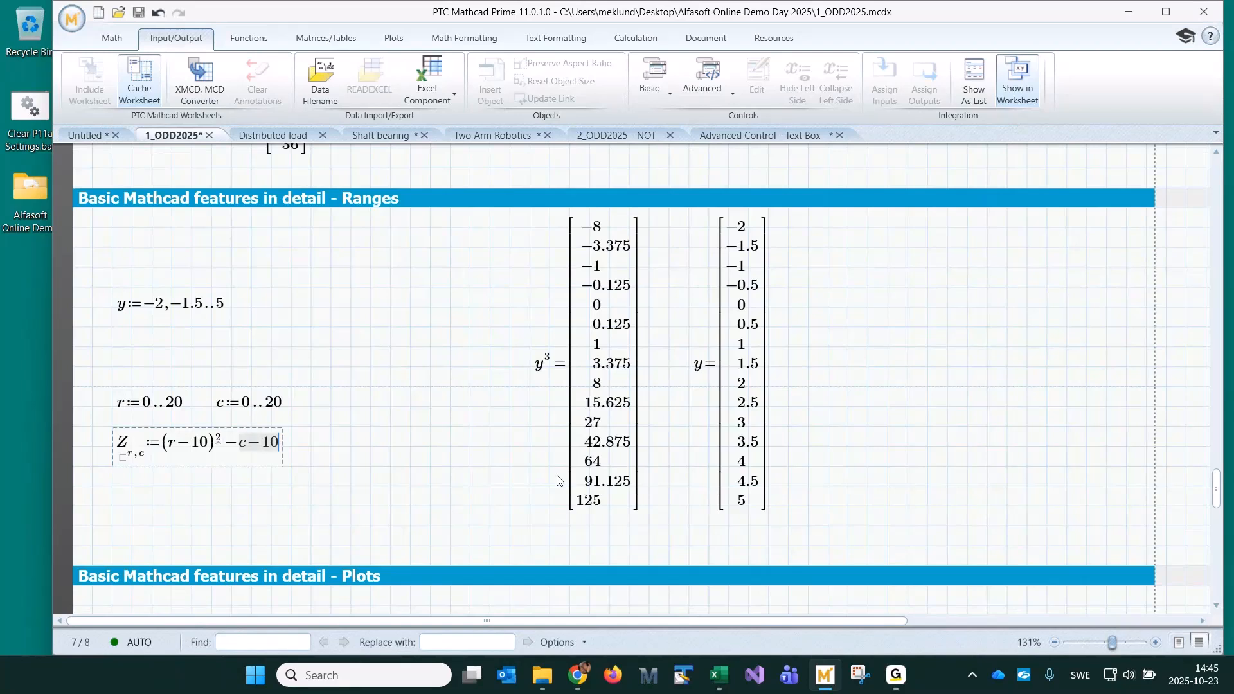
text(^2)
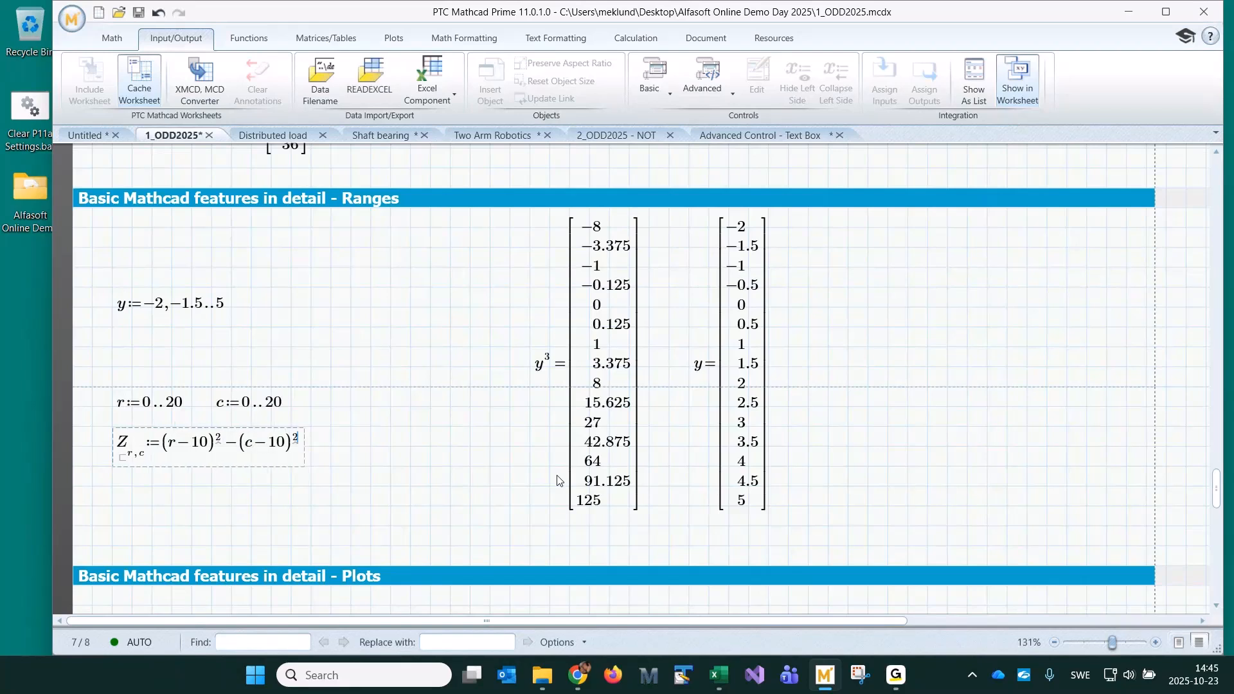
click(427, 487)
Insert blank lines below the Z definition to make room above the Plots section
scroll(424, 489, down, 1)
click(448, 488)
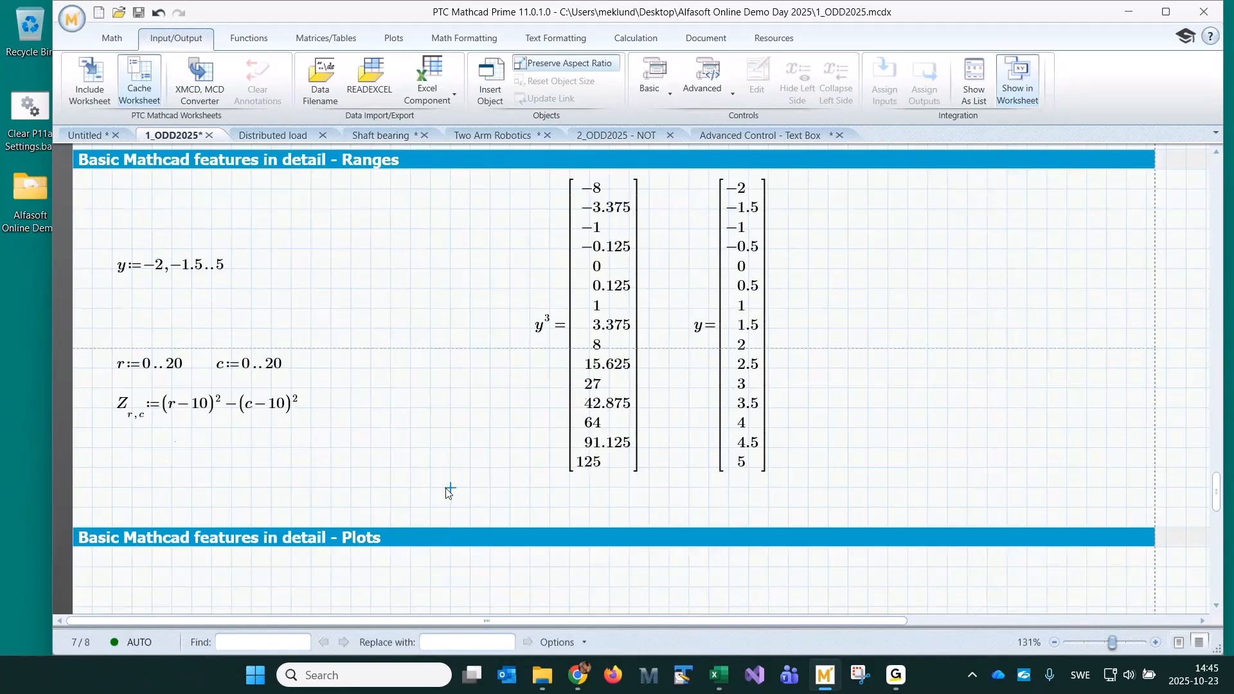
key(Return)
key(Return)
key(Return)
key(Return)
key(Return)
key(Return)
key(Return)
key(Return)
key(Return)
key(Return)
key(Return)
key(Return)
key(Return)
key(Return)
key(Return)
key(Return)
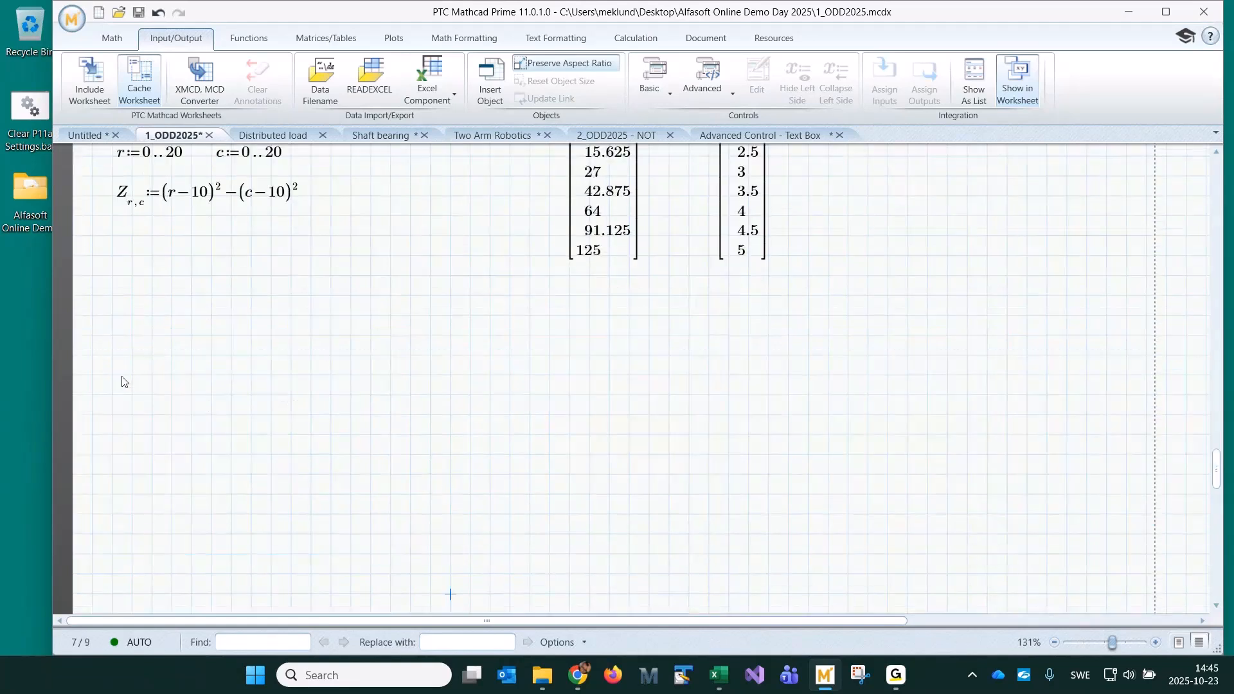
Evaluate the matrix Z in the free space below its definition and delete the displayed result
click(122, 379)
text(Z)
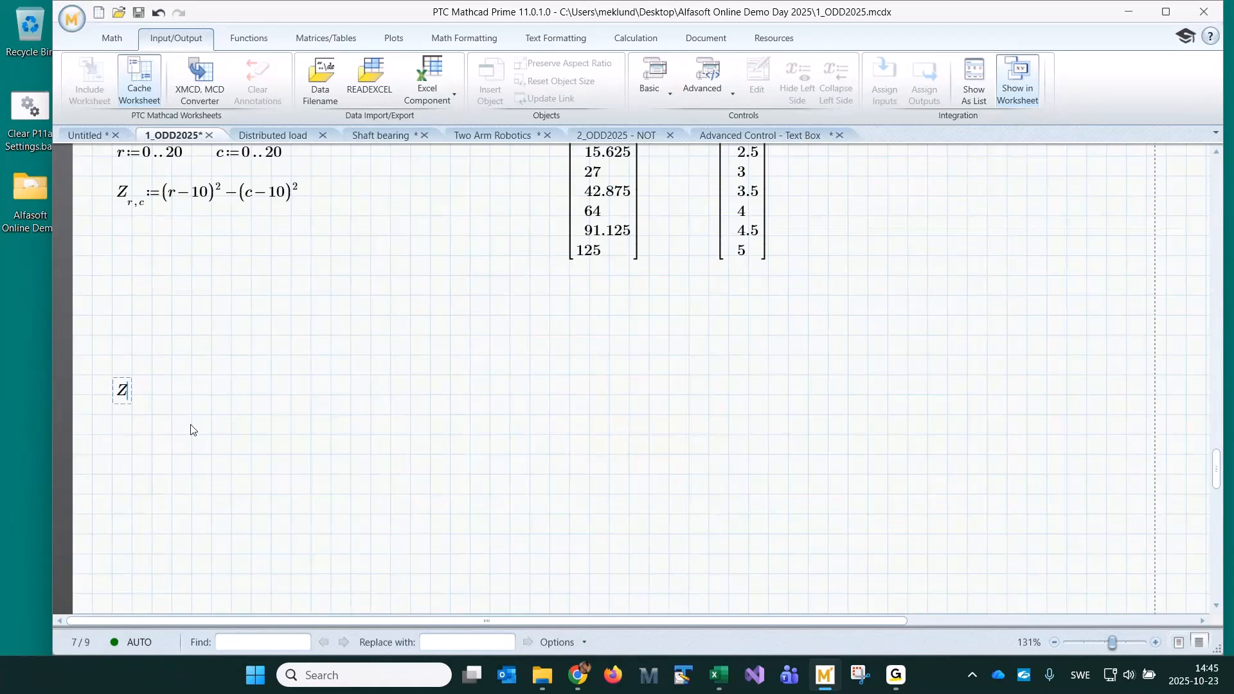
text(=)
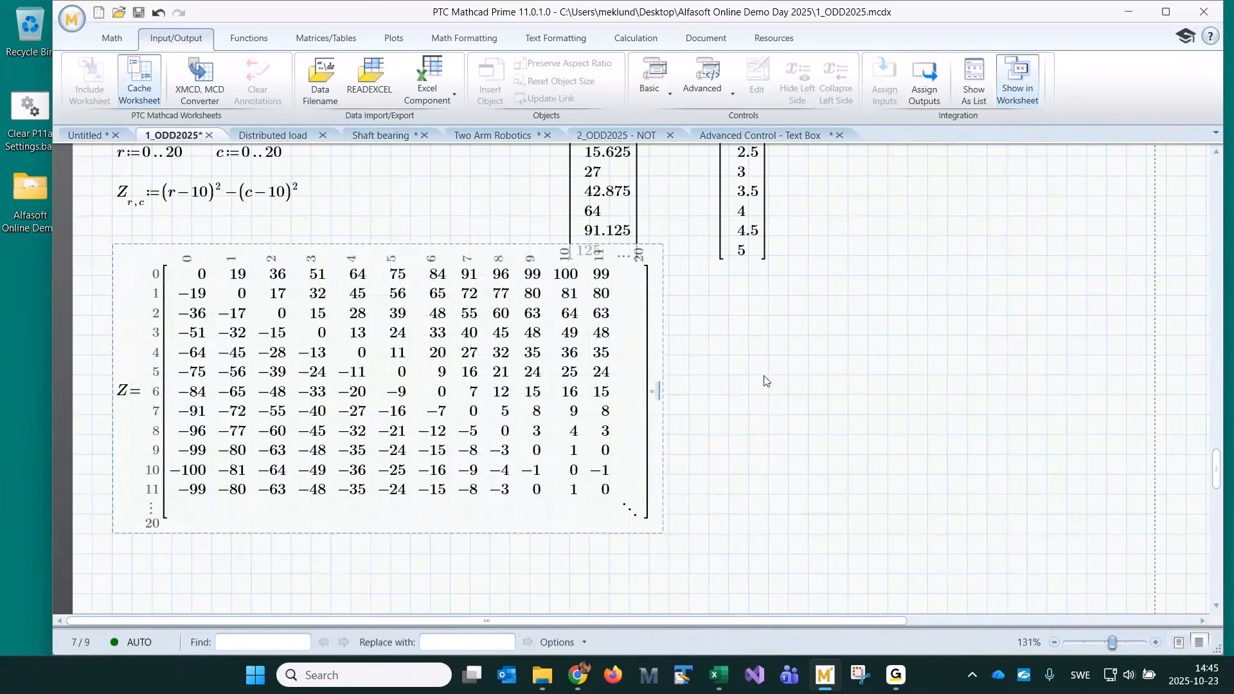
drag(766, 381, 597, 399)
key(Delete)
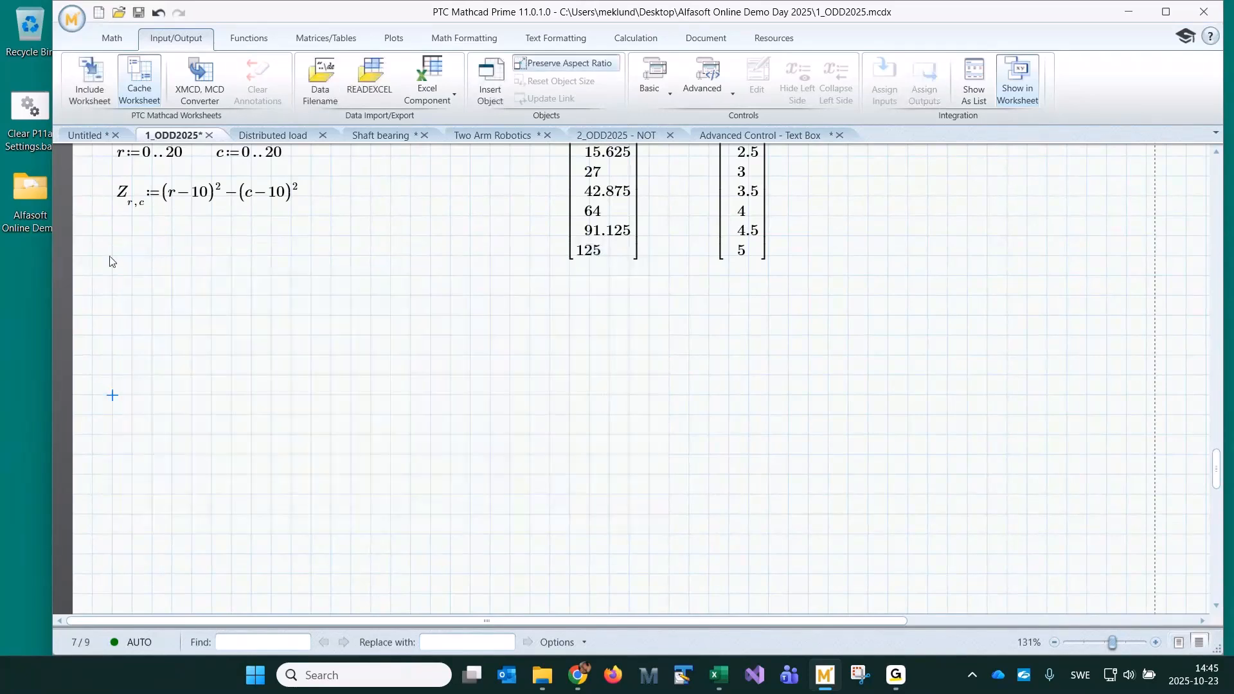
Insert a 3D plot of Z directly below its definition
click(112, 257)
click(393, 38)
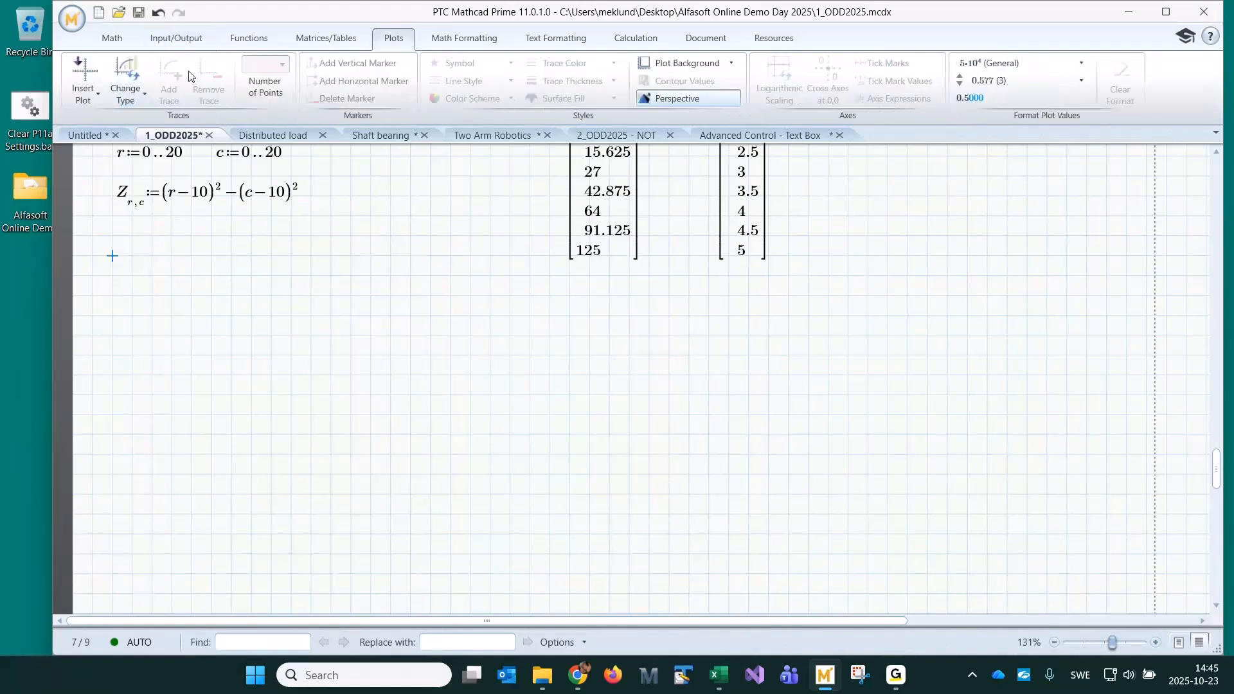
click(78, 84)
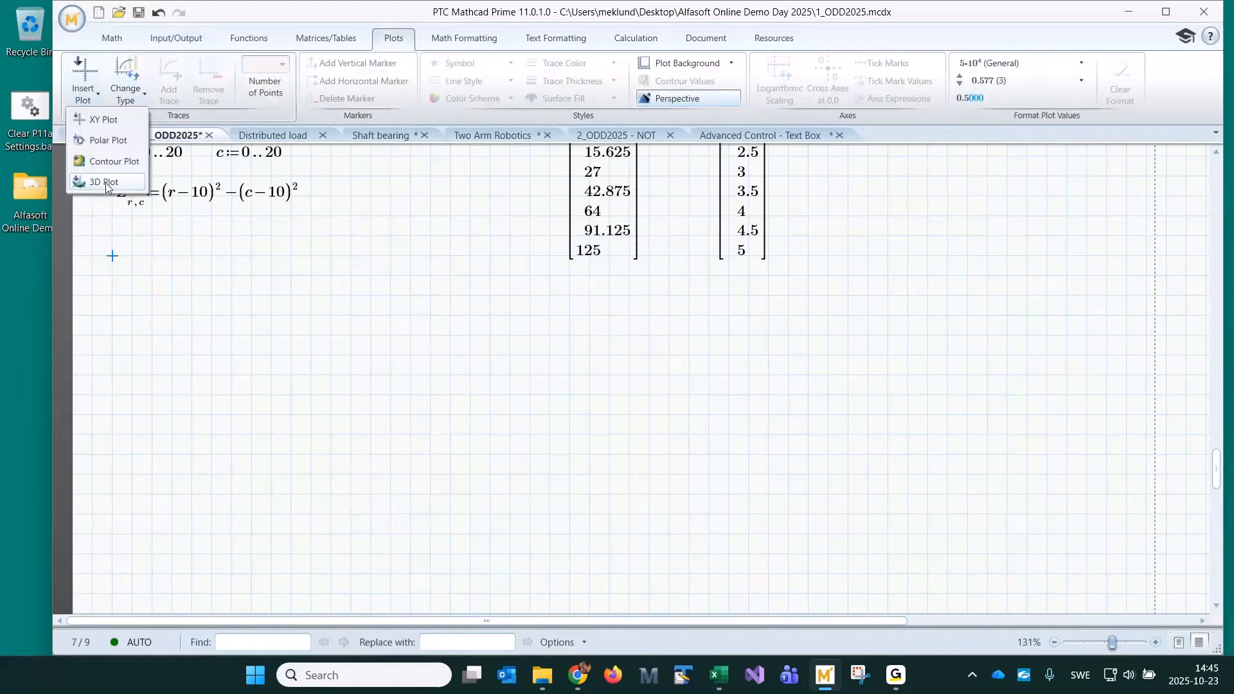
click(106, 186)
text(Z)
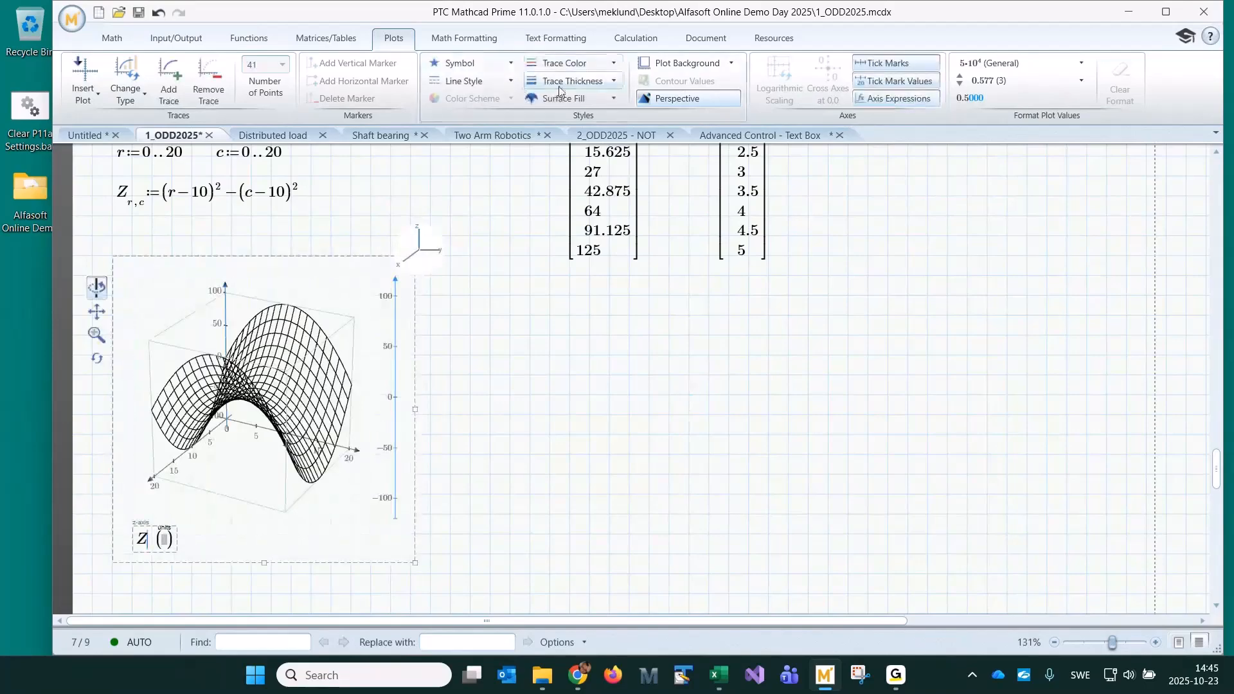
Give the Z surface an orange fill and rotate the 3D plot to view the saddle from another side
click(563, 102)
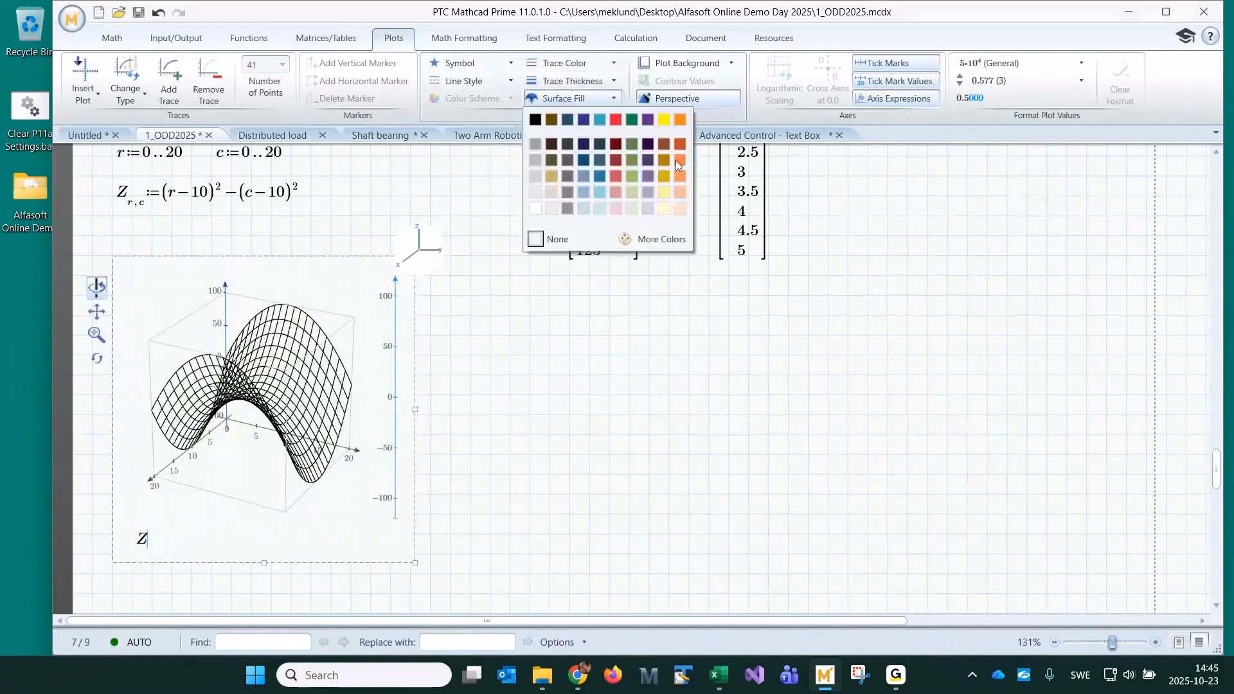
click(676, 160)
drag(270, 412, 212, 443)
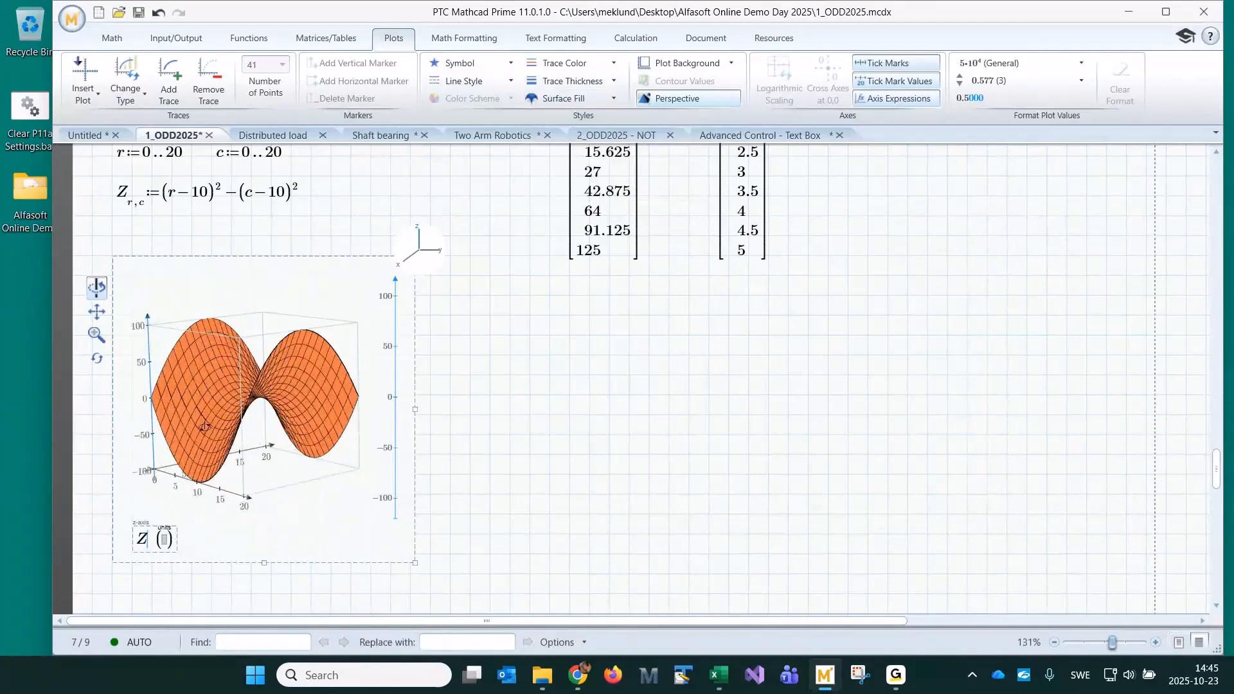
click(510, 395)
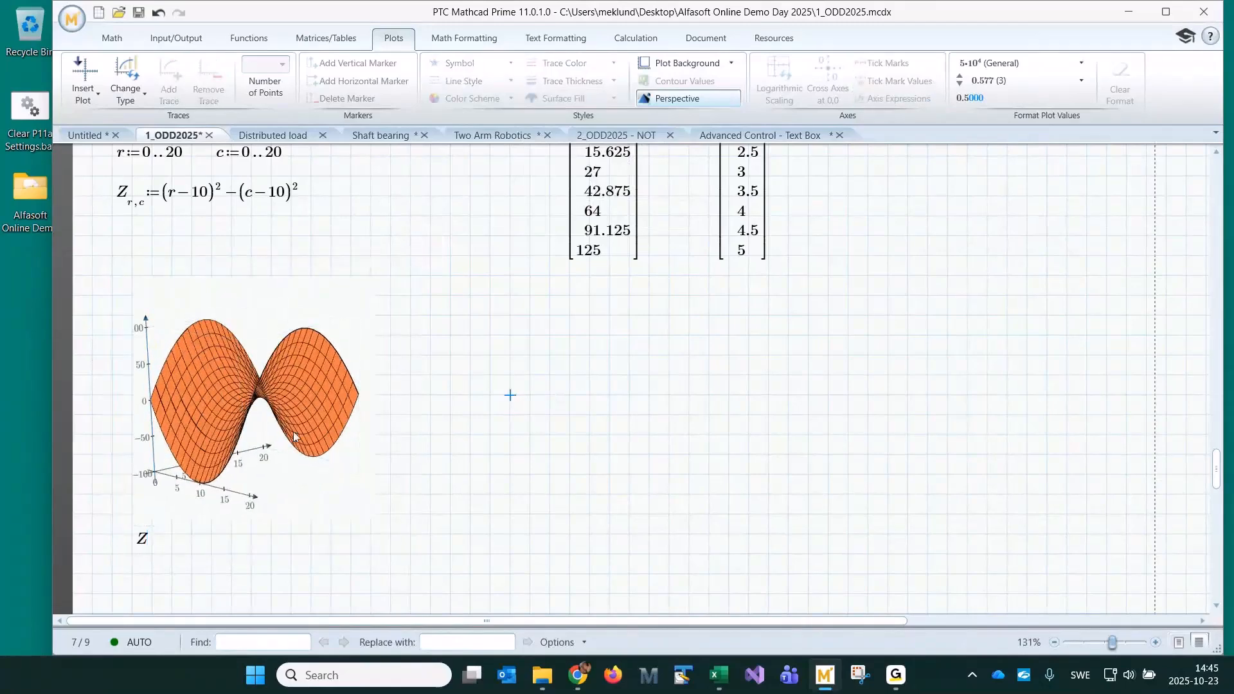
click(256, 412)
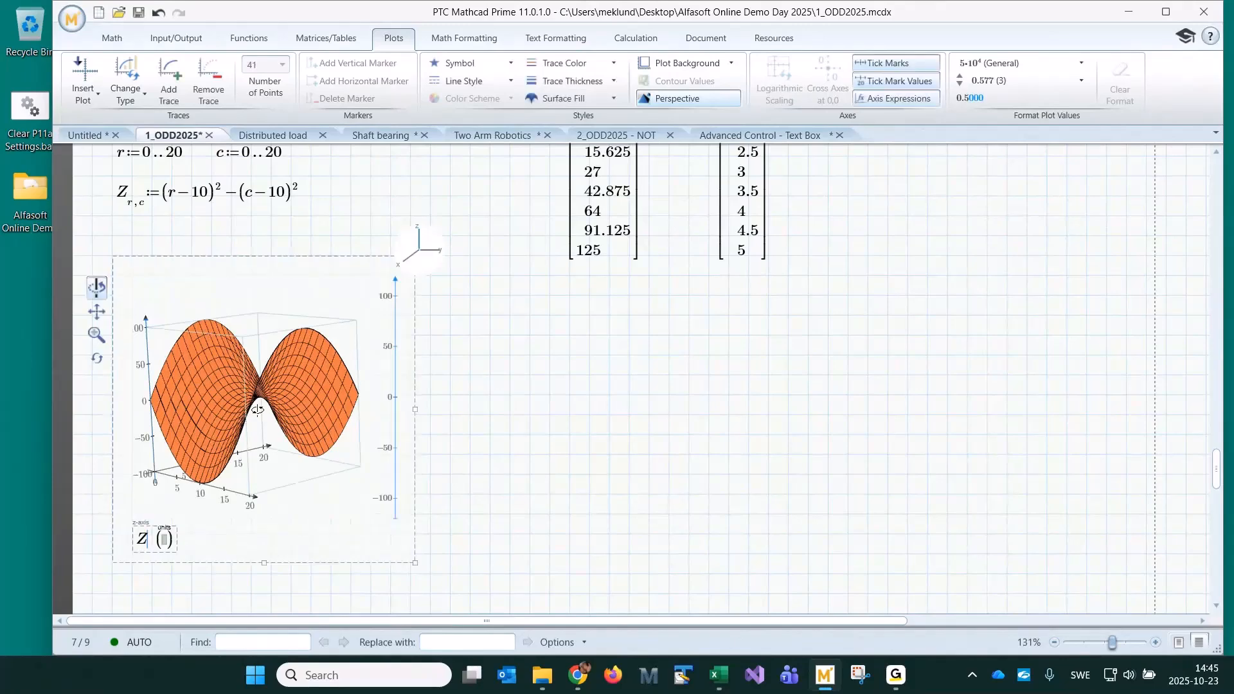
click(676, 479)
Insert blank lines under the Plots heading to make room above the Units section
scroll(676, 479, down, 10)
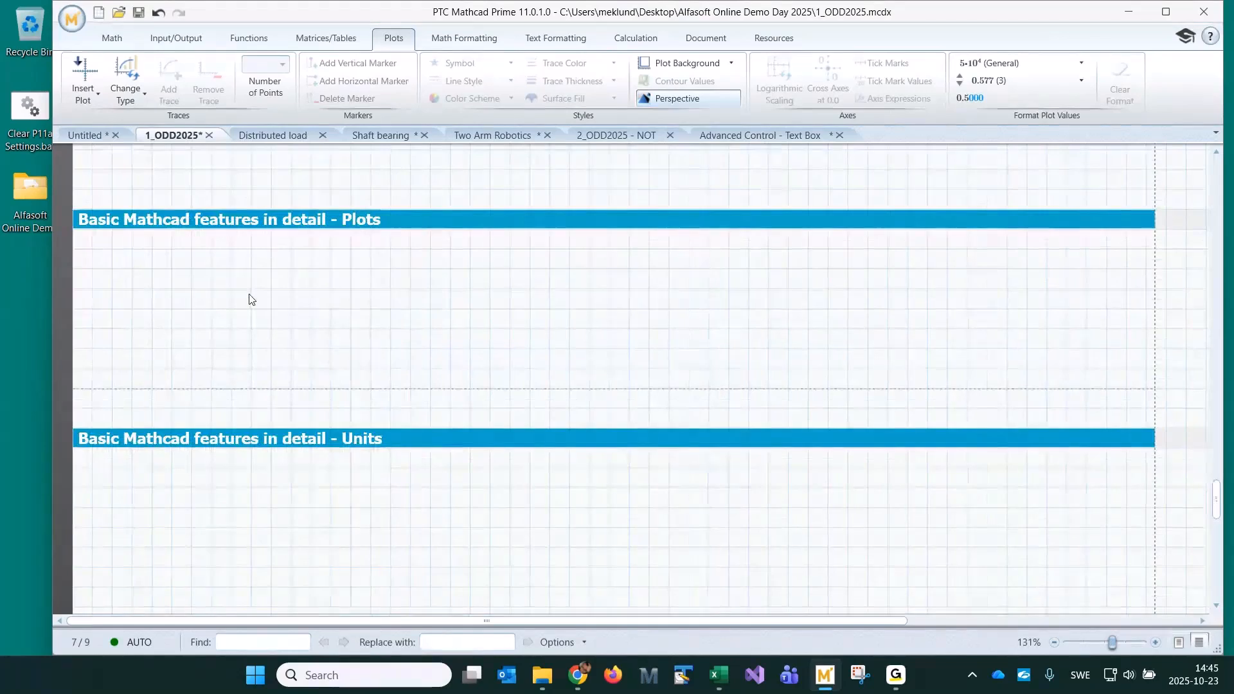
click(133, 308)
click(154, 307)
key(Return)
key(Return)
key(Return)
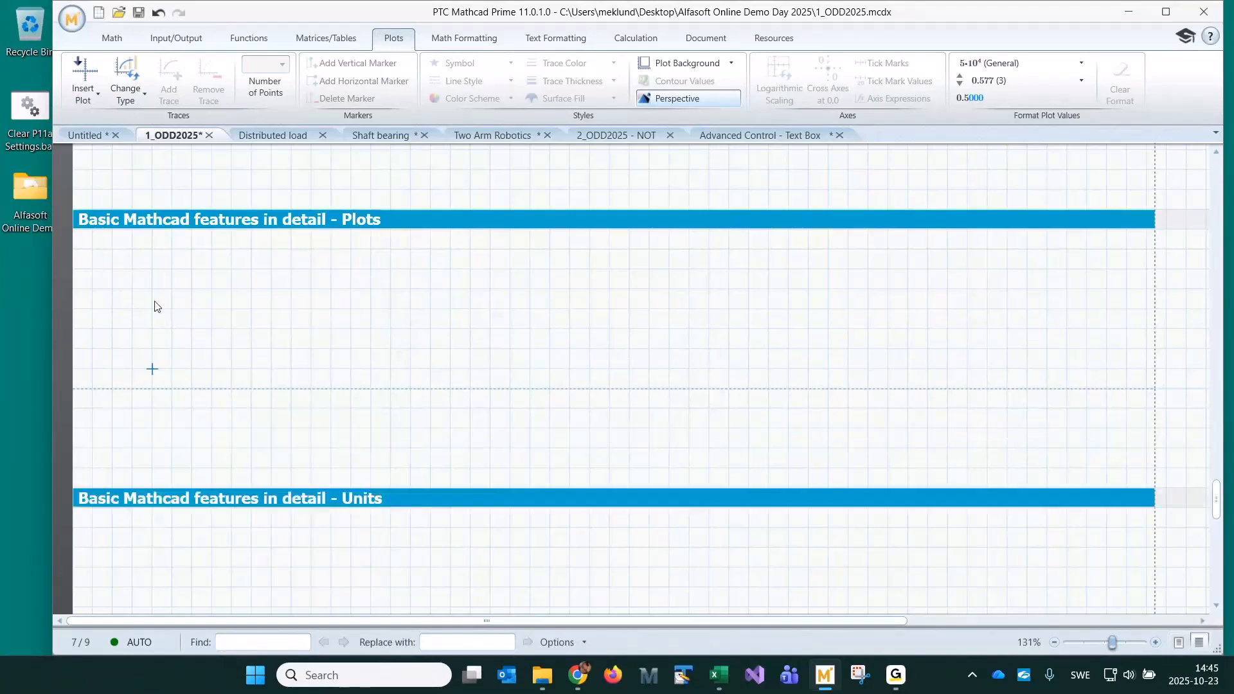
key(Return)
key(Return)
key(Return)
key(Return)
key(Return)
key(Return)
key(Return)
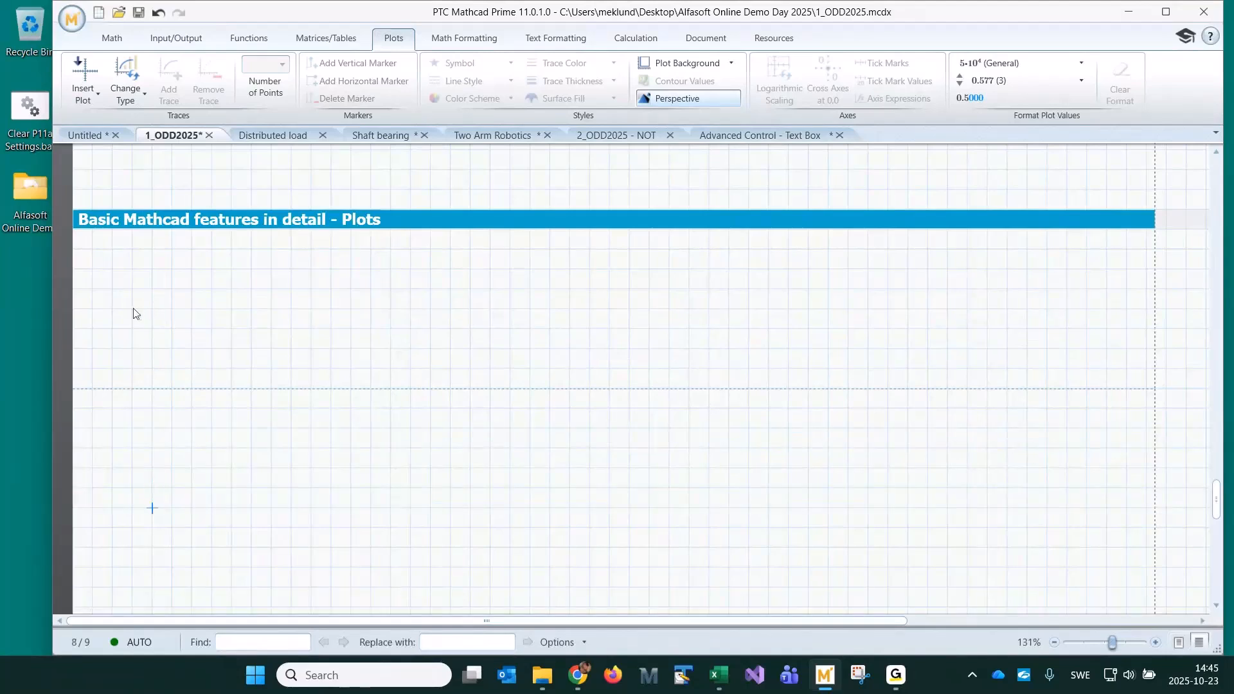
Insert an XY plot of sin(t) against t under the Plots heading and widen it
click(133, 289)
click(84, 97)
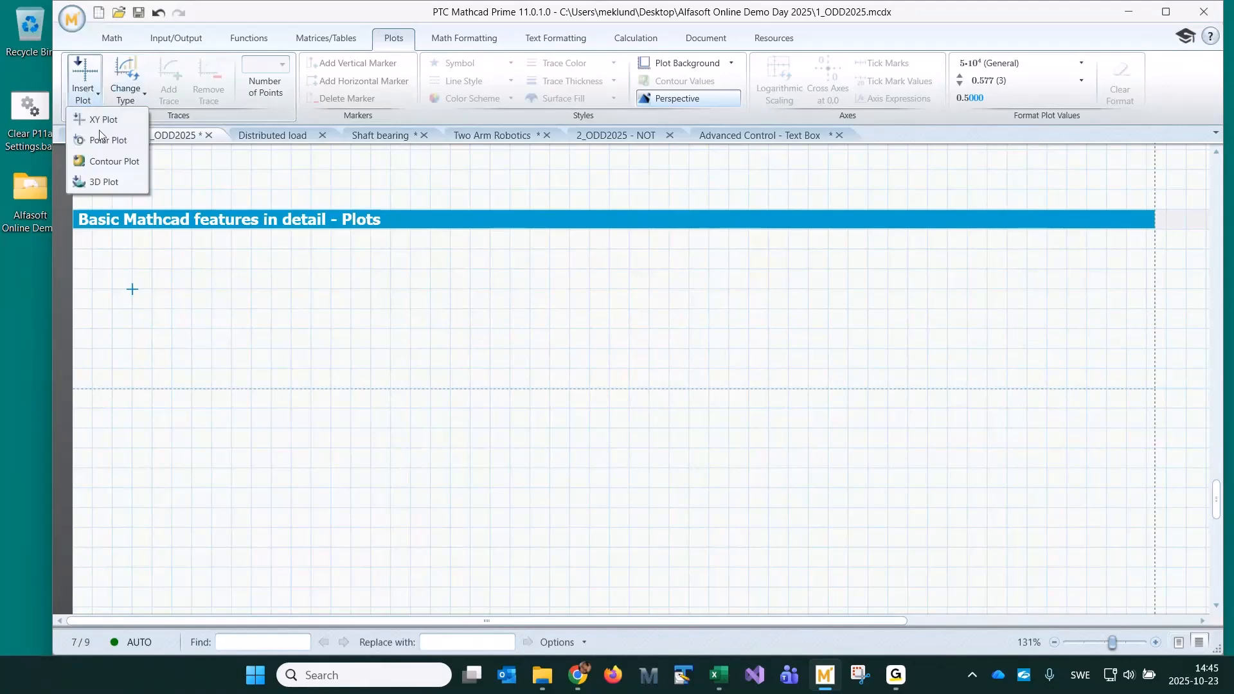
click(101, 121)
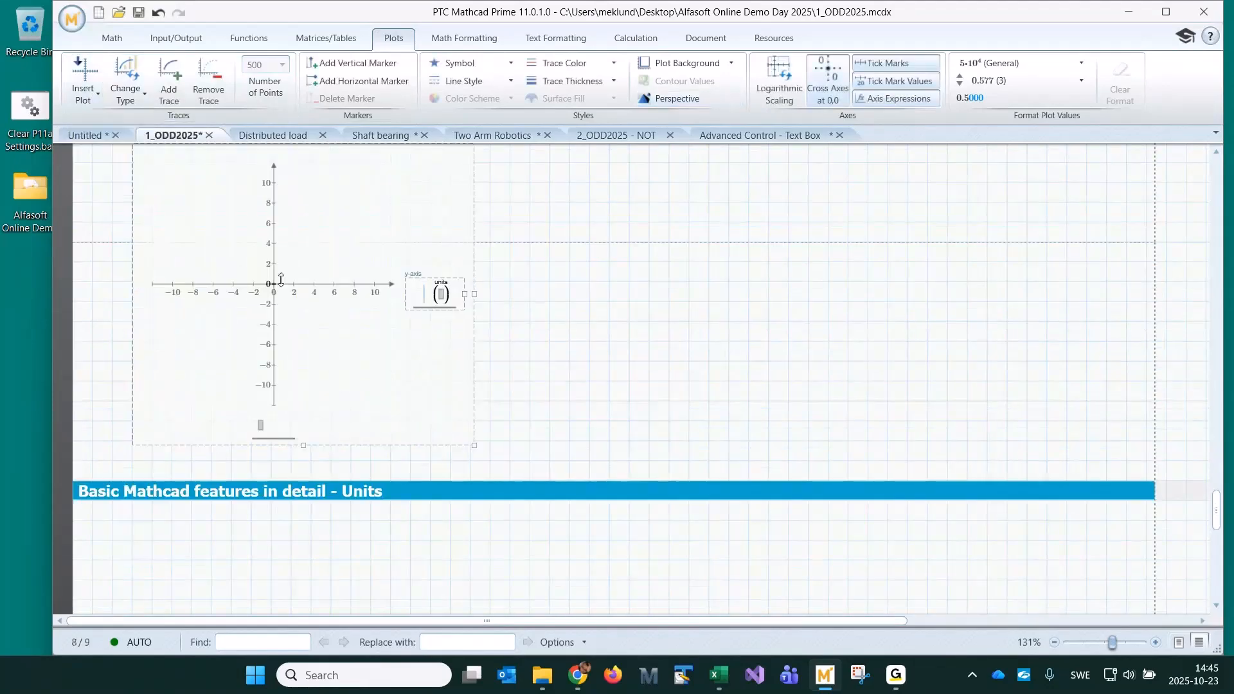
scroll(530, 406, up, 3)
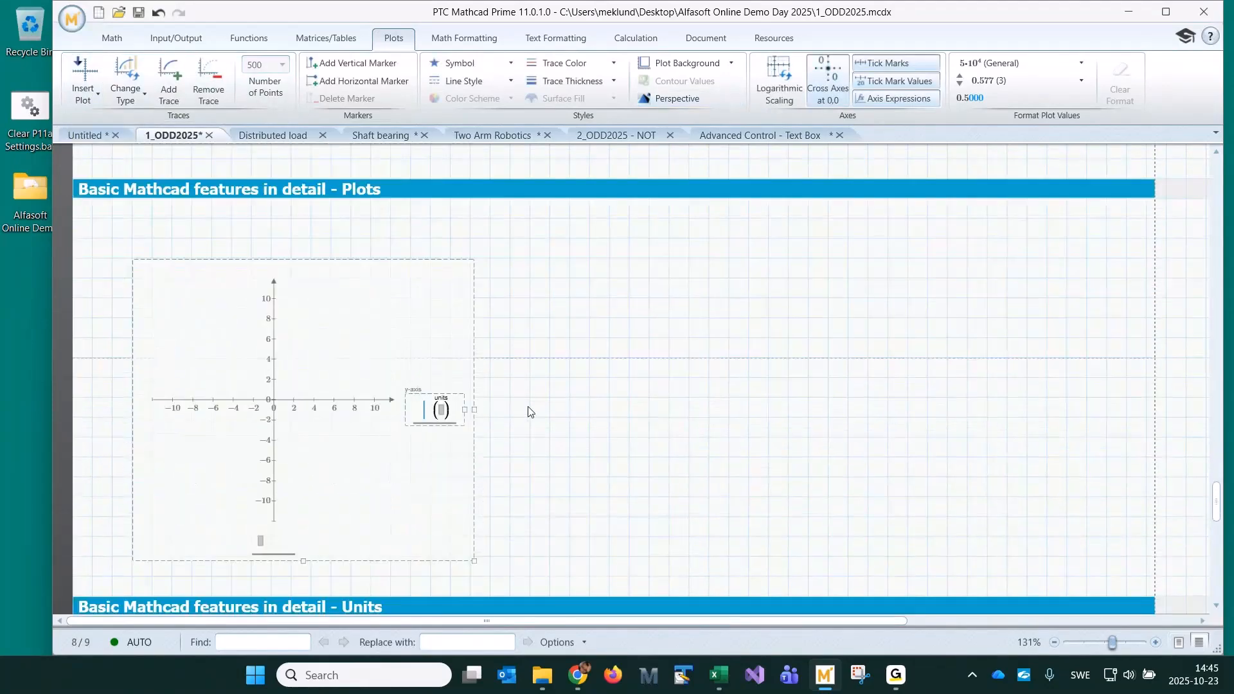
text(sin(t)
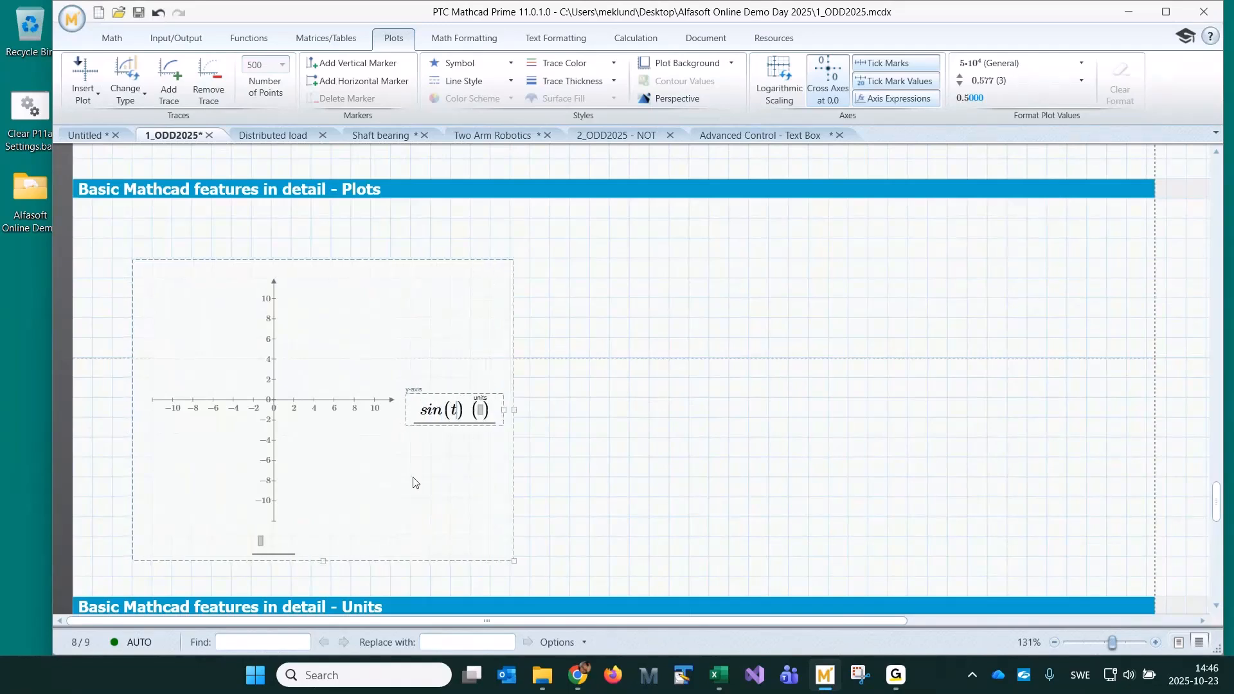
click(262, 546)
text(t)
click(729, 457)
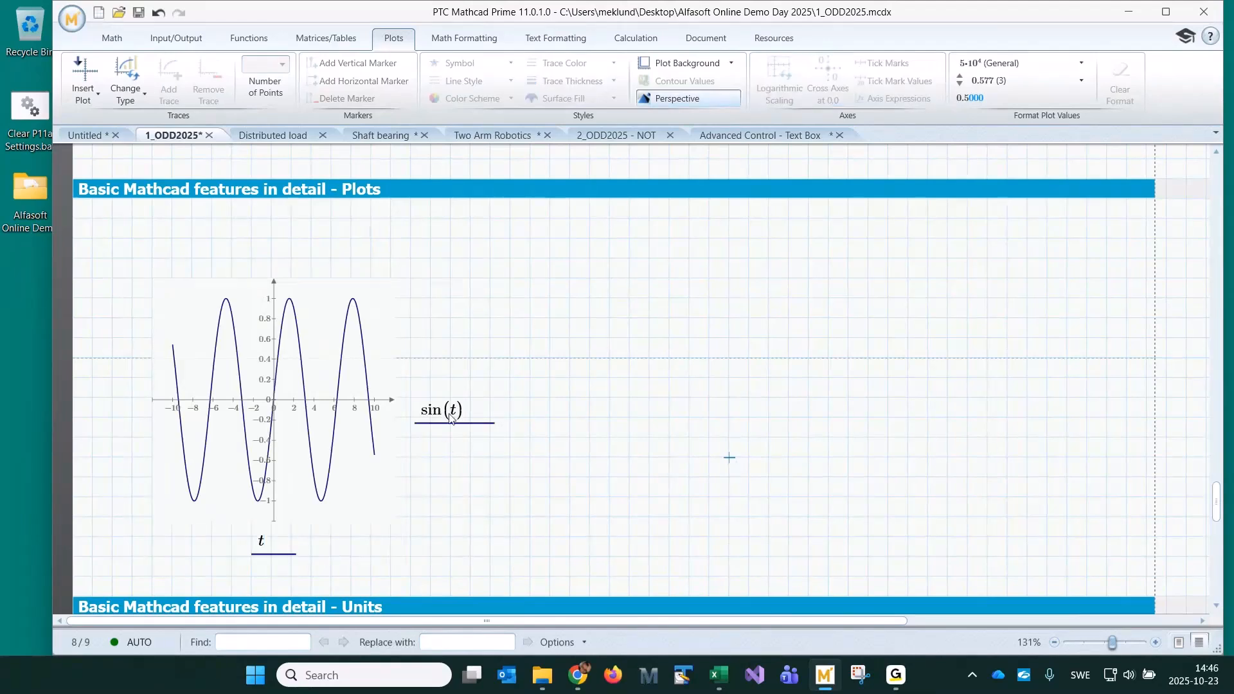
click(448, 449)
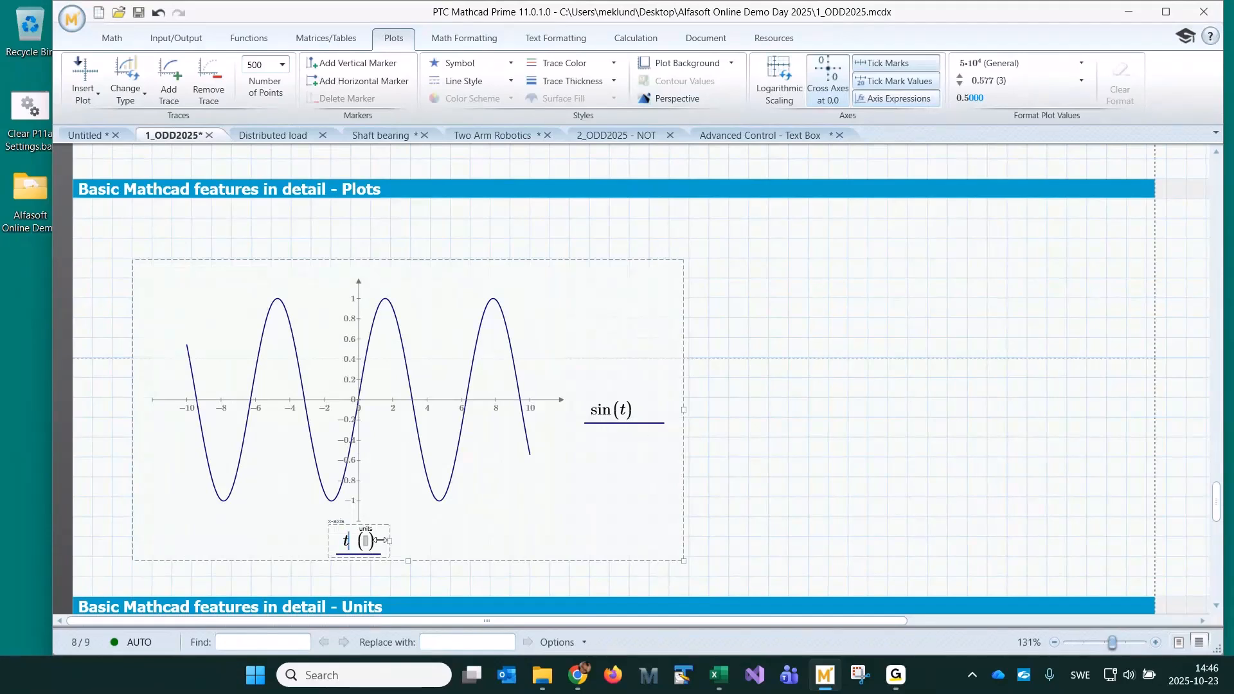
Define t as 1 above the plot to test its effect on the trace, and delete that definition
click(770, 235)
text(t:1)
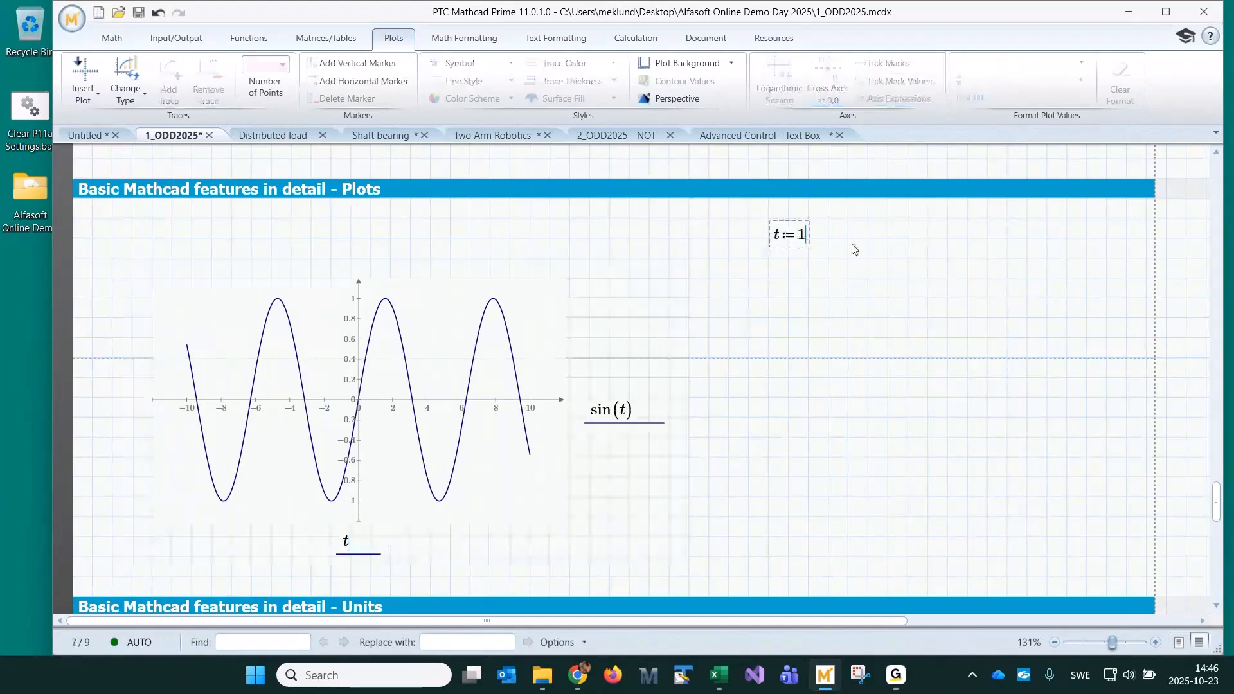
drag(877, 236, 777, 237)
key(Delete)
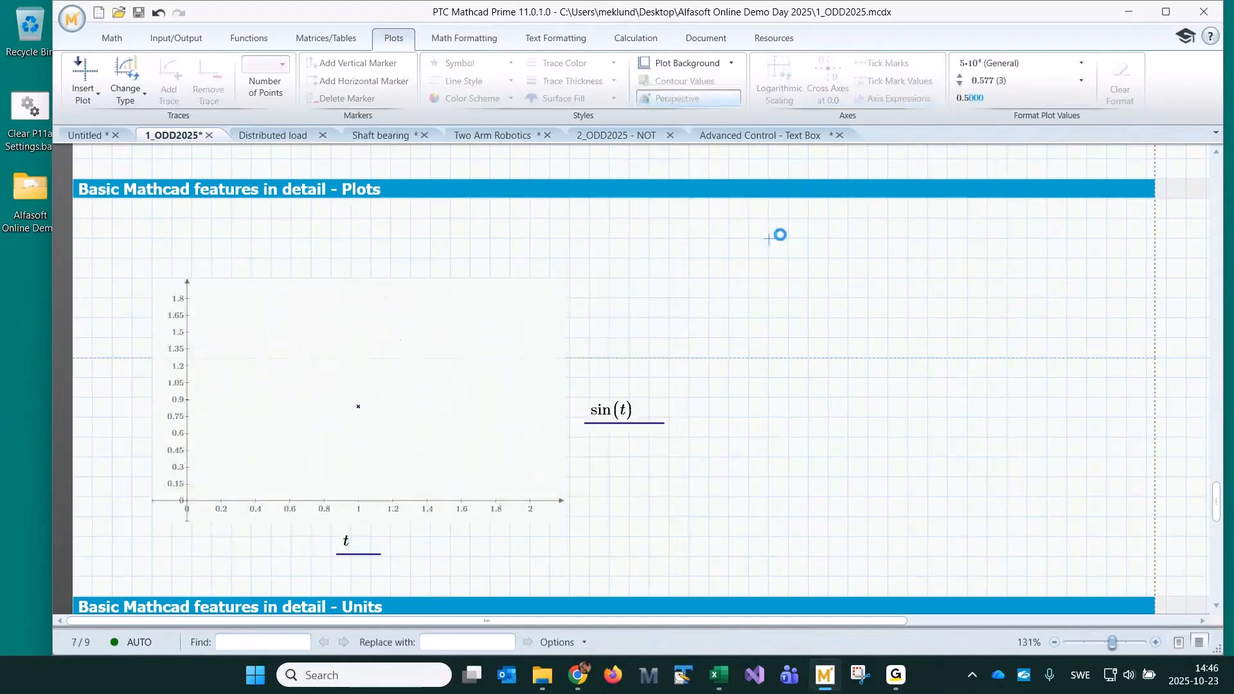
Add a second trace, cos(t)*t, to the y-axis of the sine plot
click(628, 418)
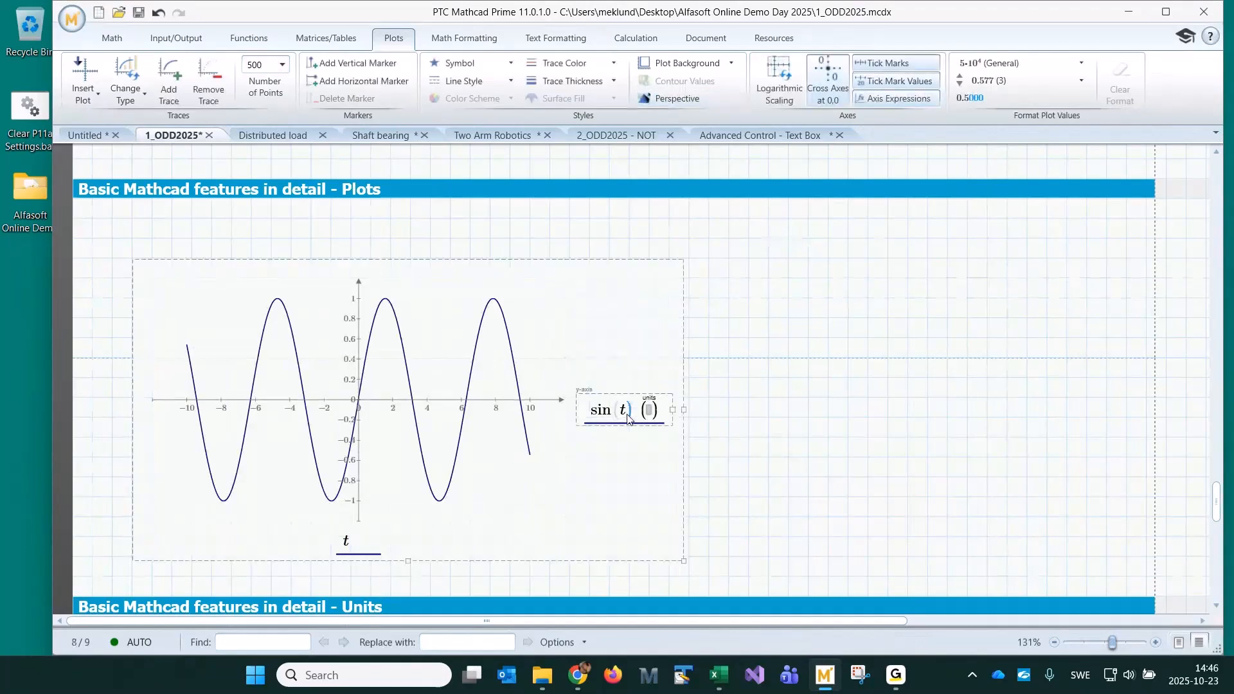
text(co)
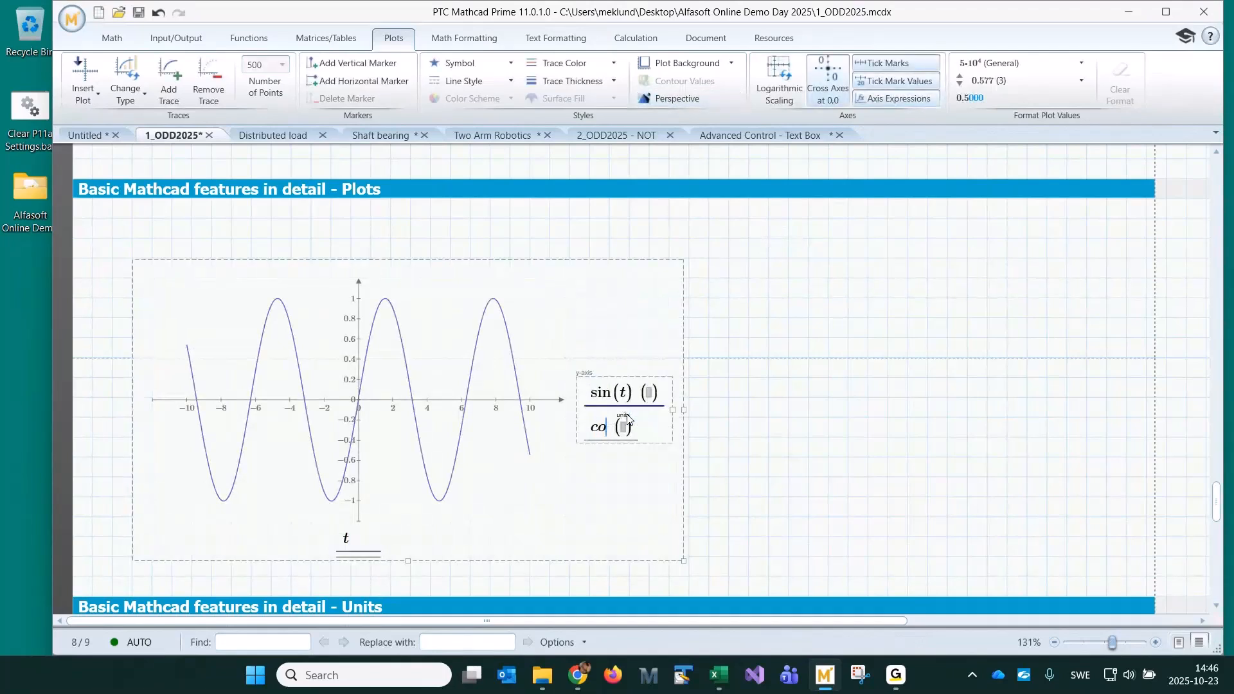
text(s(t)
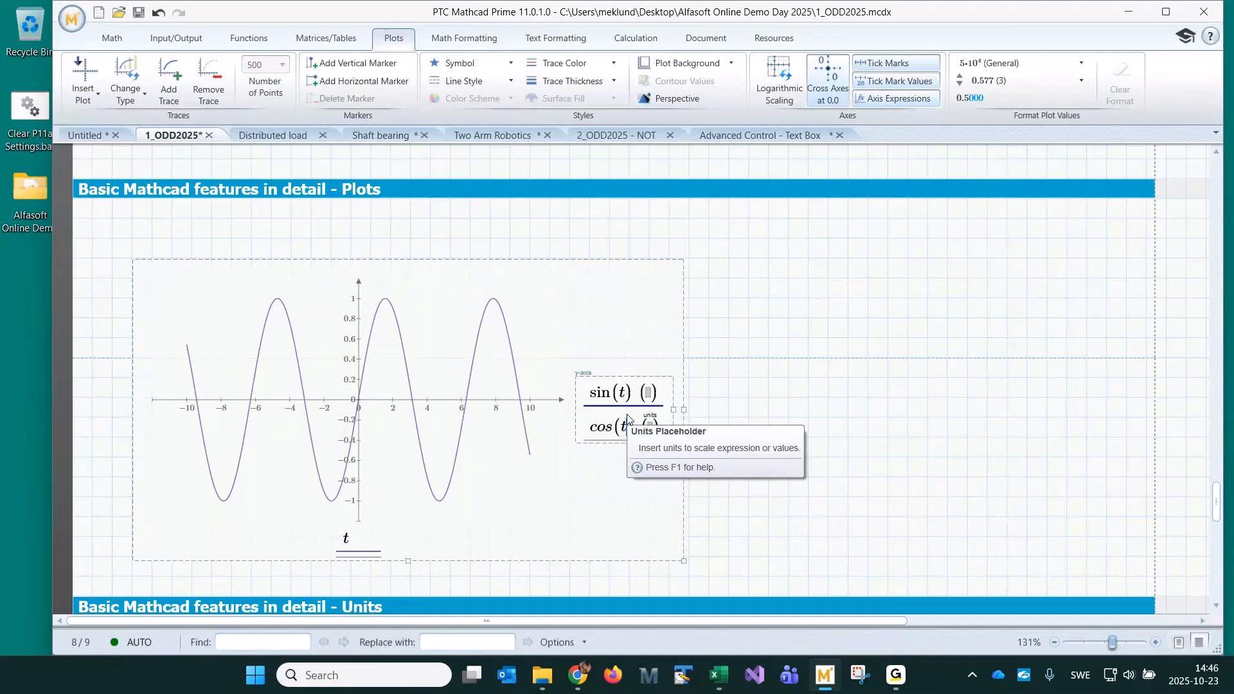
text())
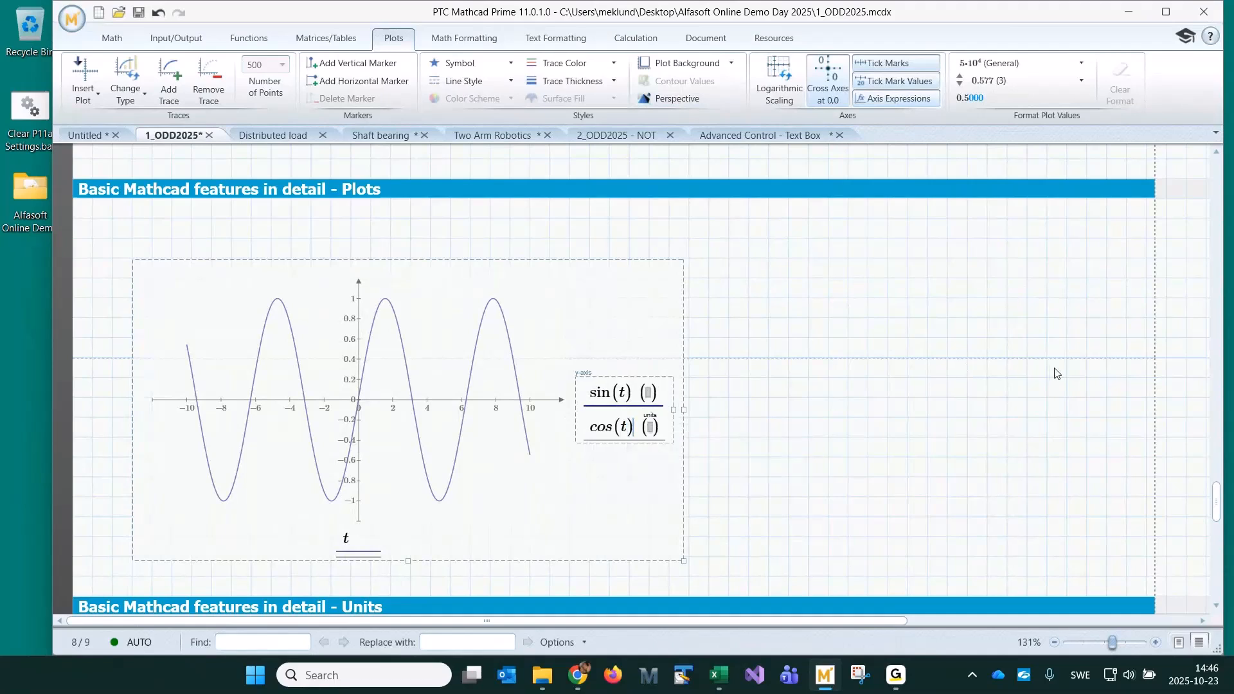
text(*t)
click(962, 421)
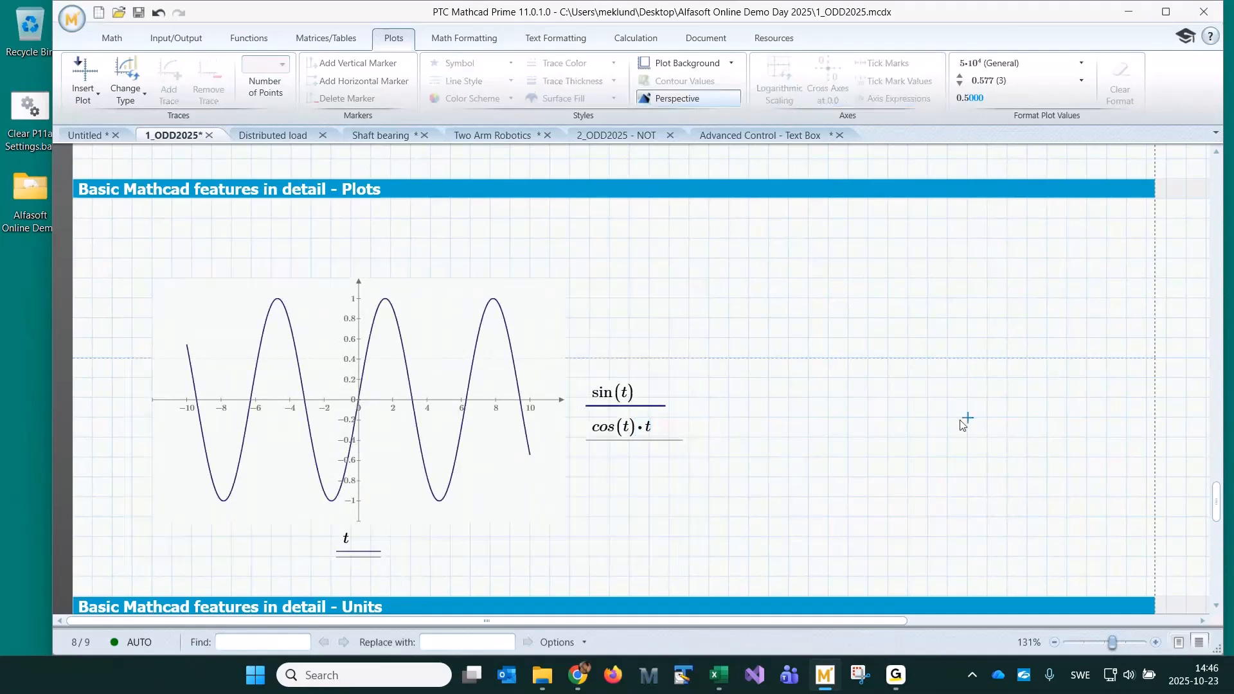
Change the colour of the cos(t)*t trace in the XY plot to red
click(609, 437)
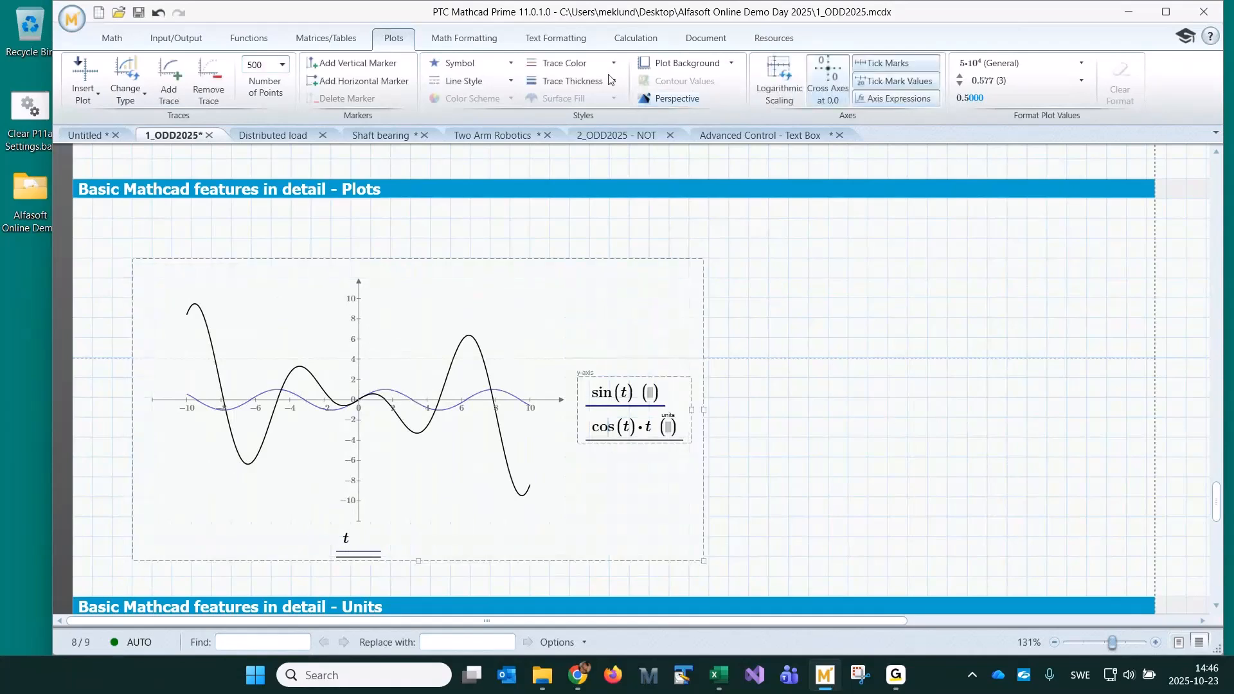
click(614, 62)
click(615, 83)
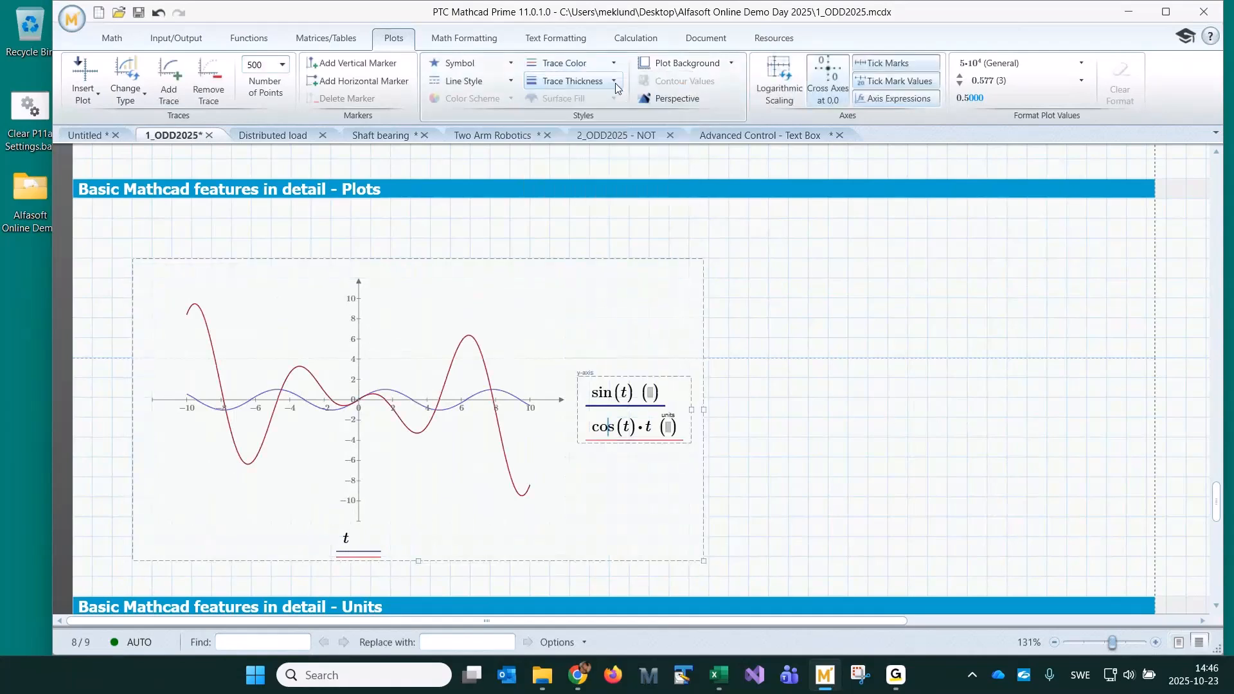
click(828, 358)
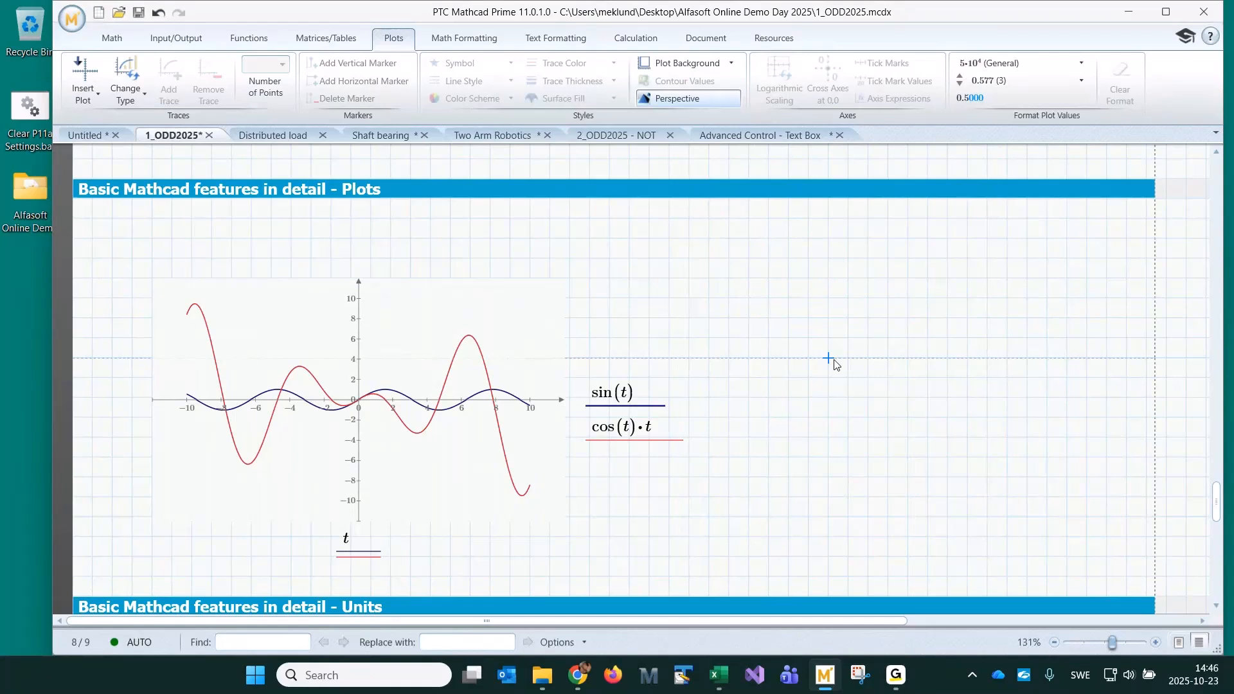
scroll(836, 365, down, 1)
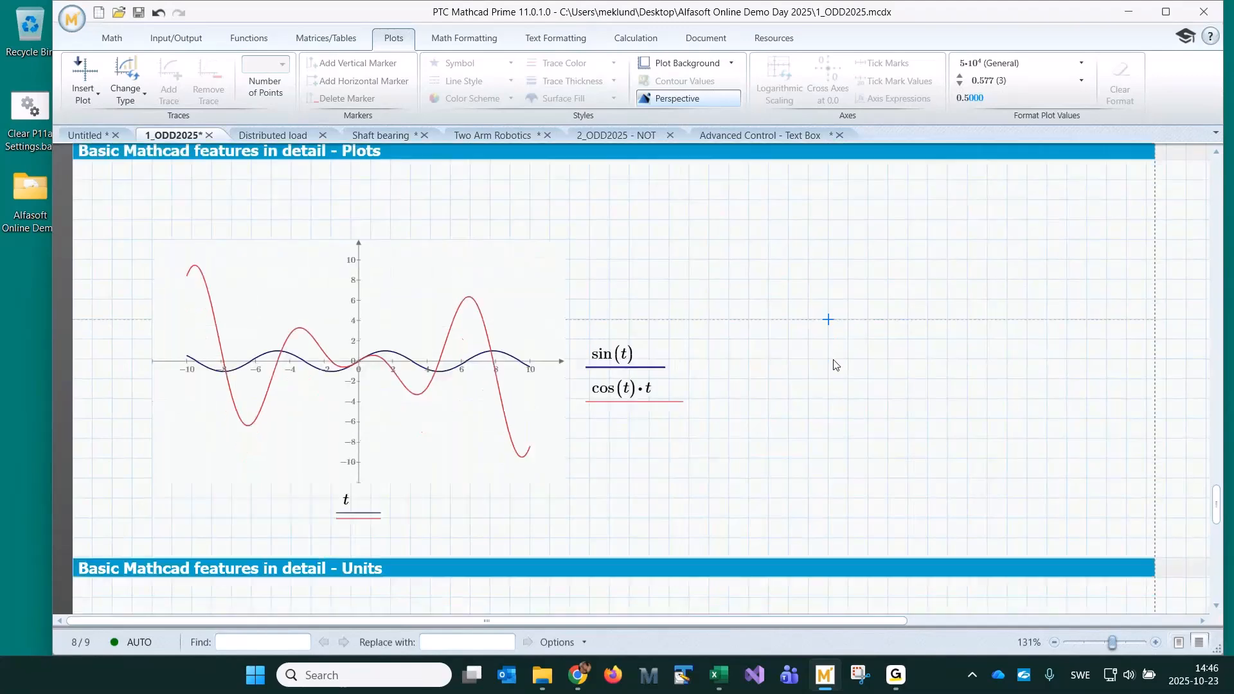
scroll(834, 365, down, 1)
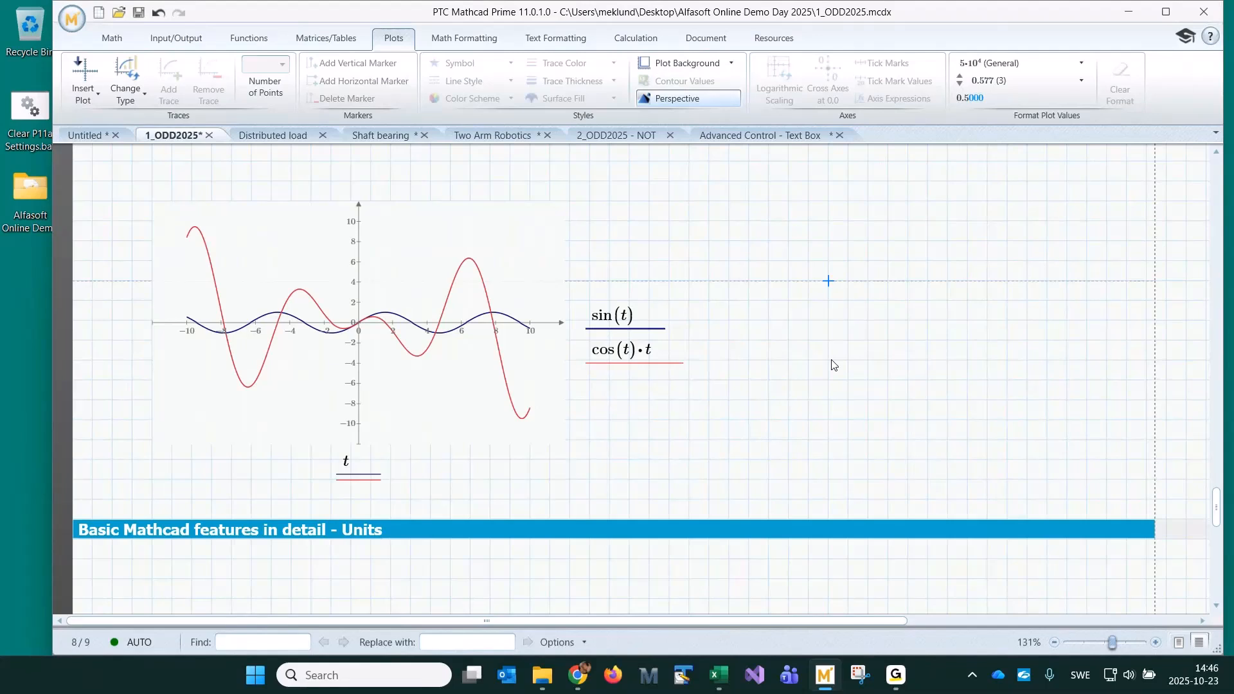
click(728, 181)
click(110, 38)
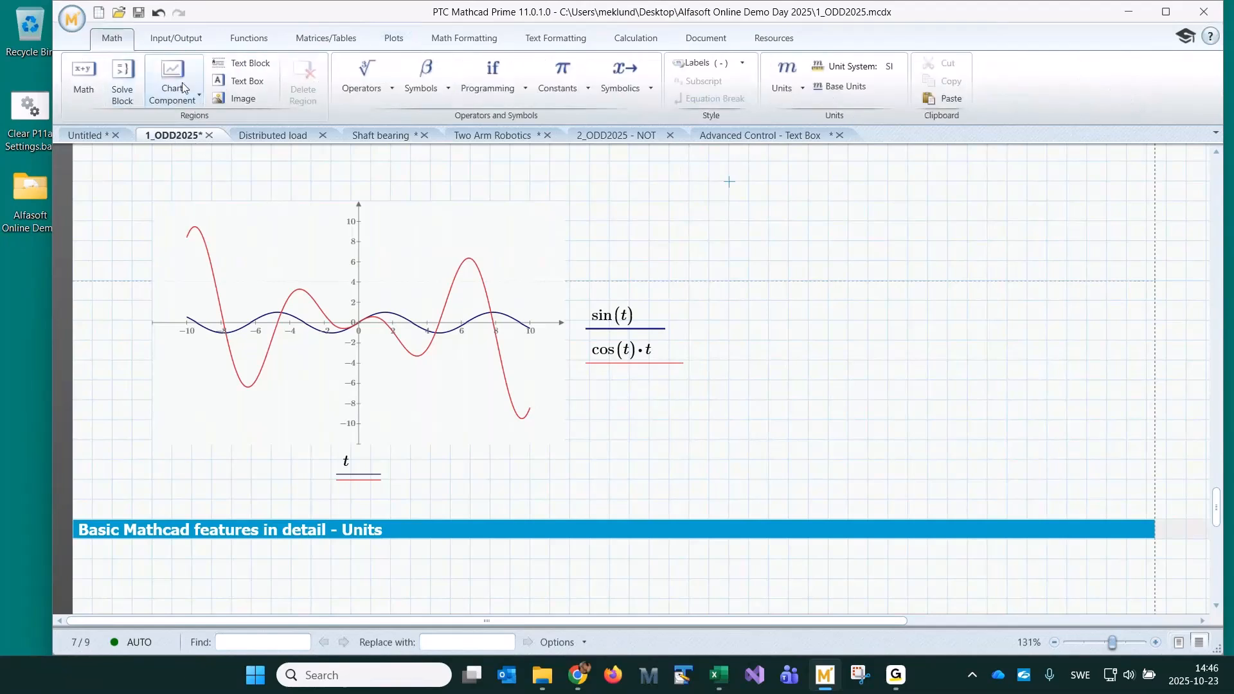
click(197, 97)
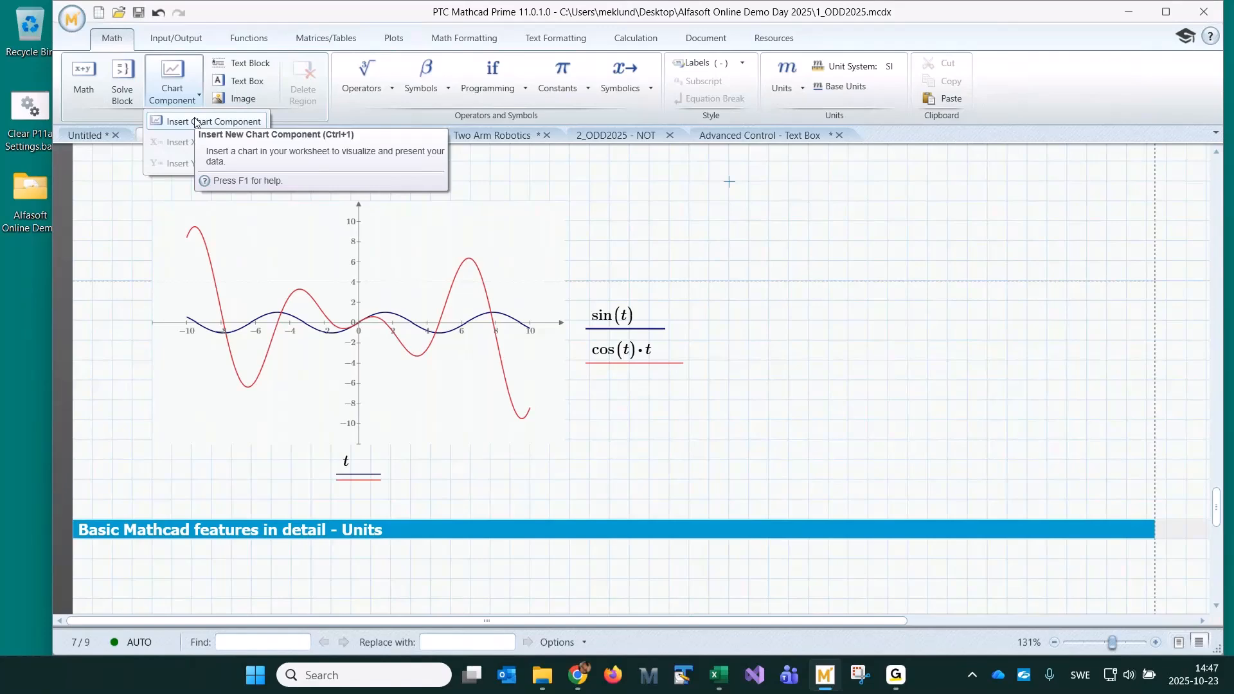
click(812, 383)
Enter 2 W divided by 230 V under the Units heading and evaluate it
scroll(814, 383, down, 1)
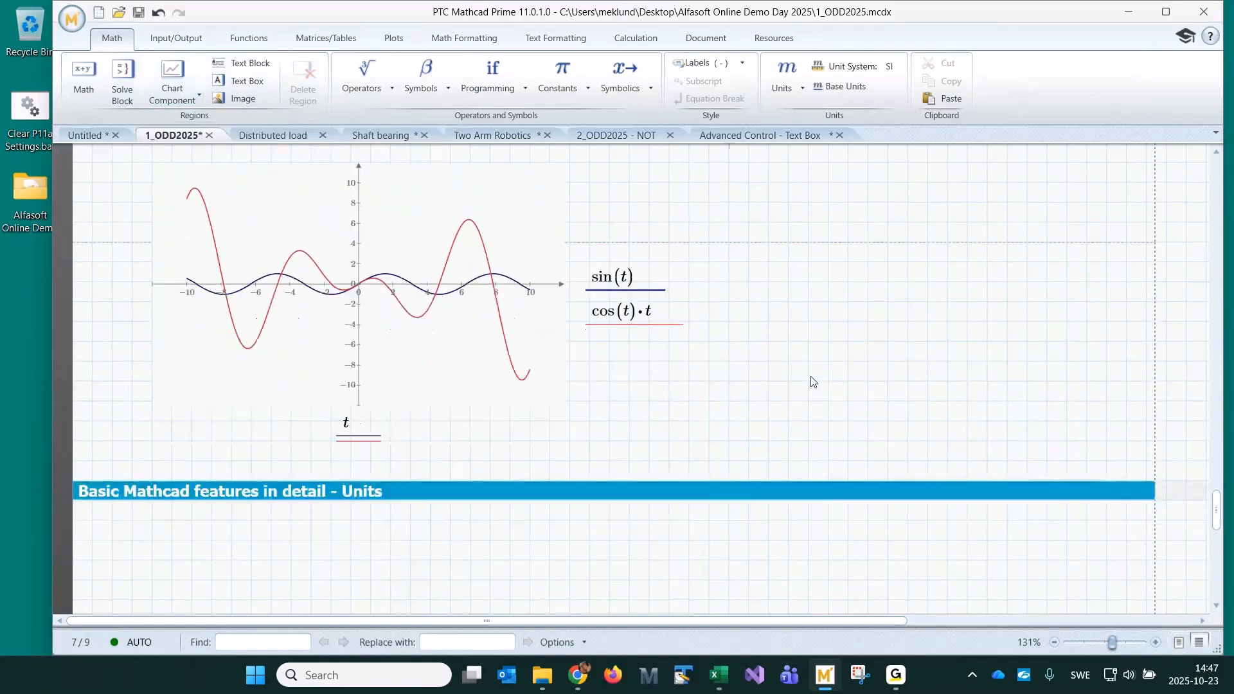
scroll(813, 381, down, 5)
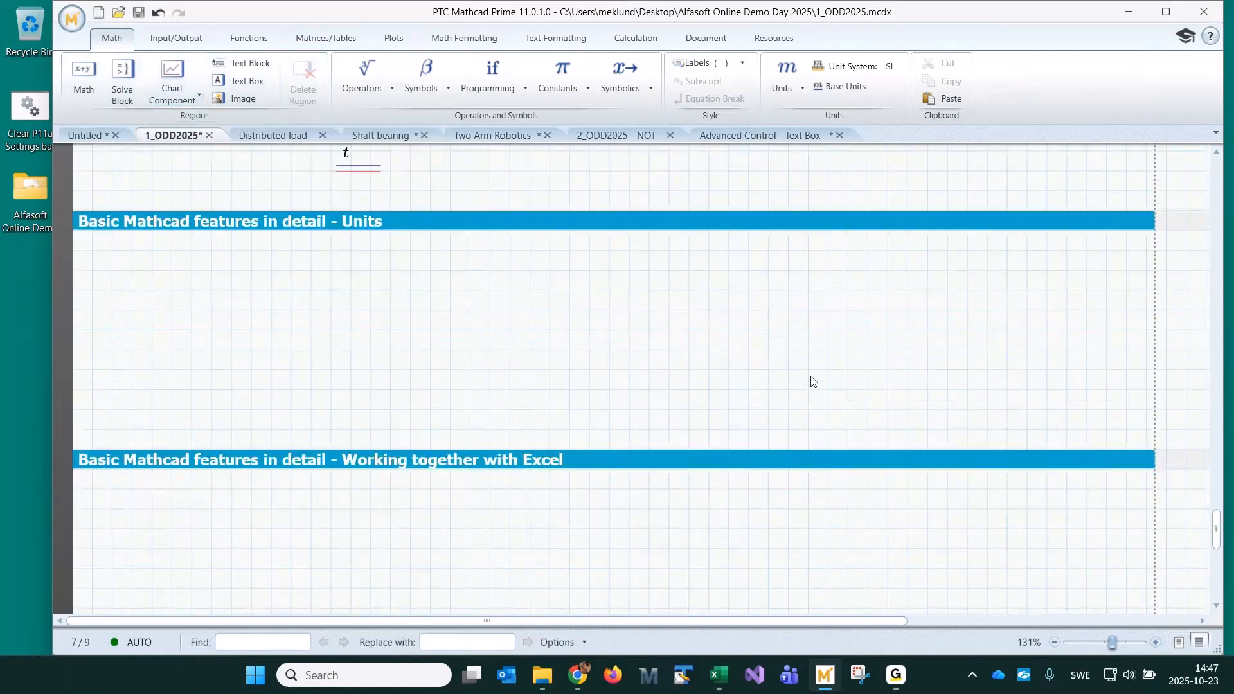
scroll(813, 382, up, 1)
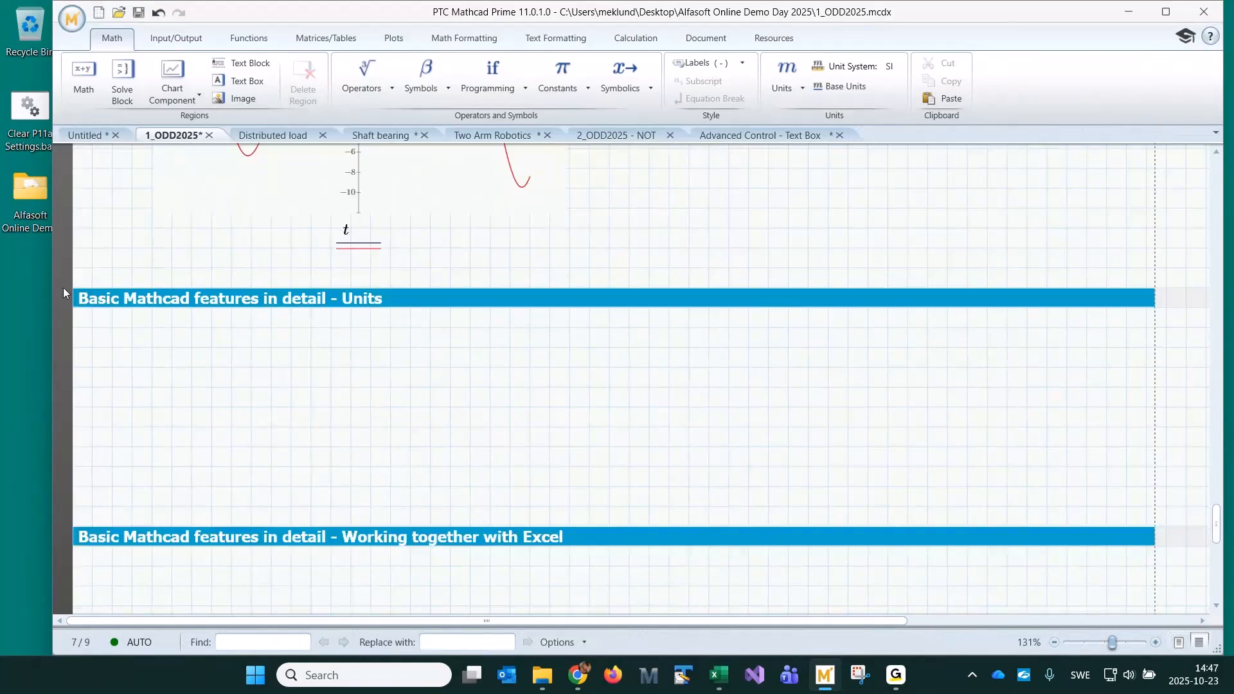
click(166, 354)
text(2*W/)
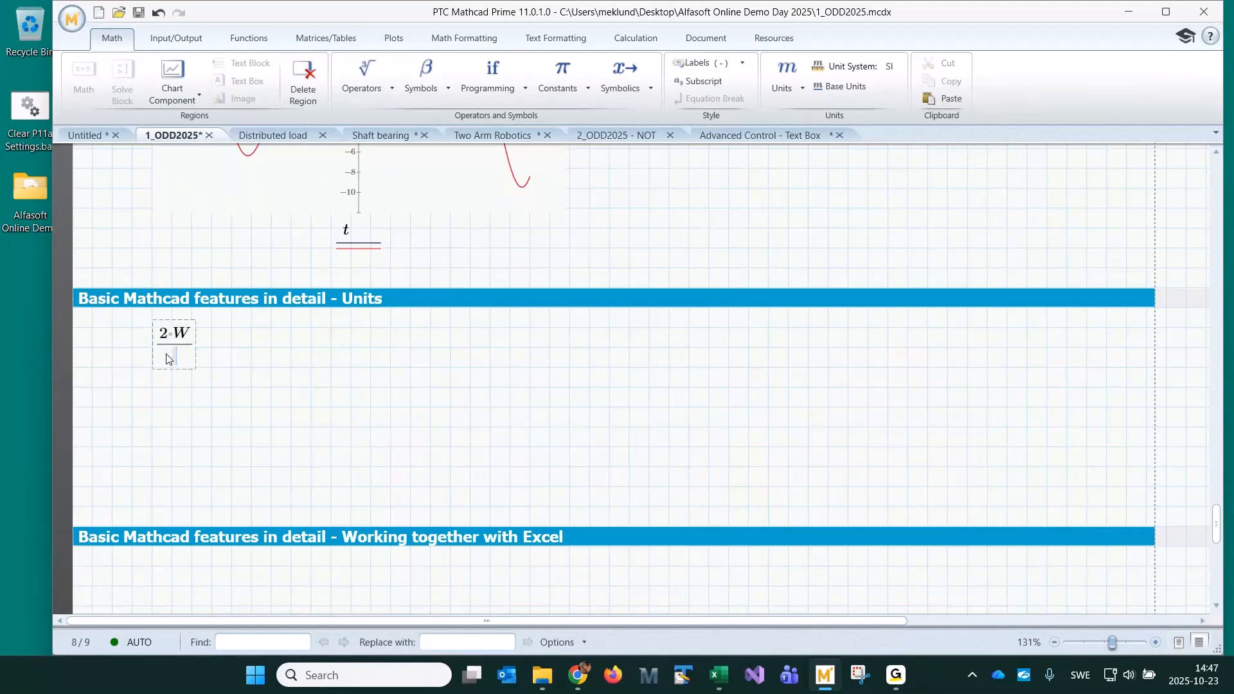
text(230*V=(8.696·10^-3)·A)
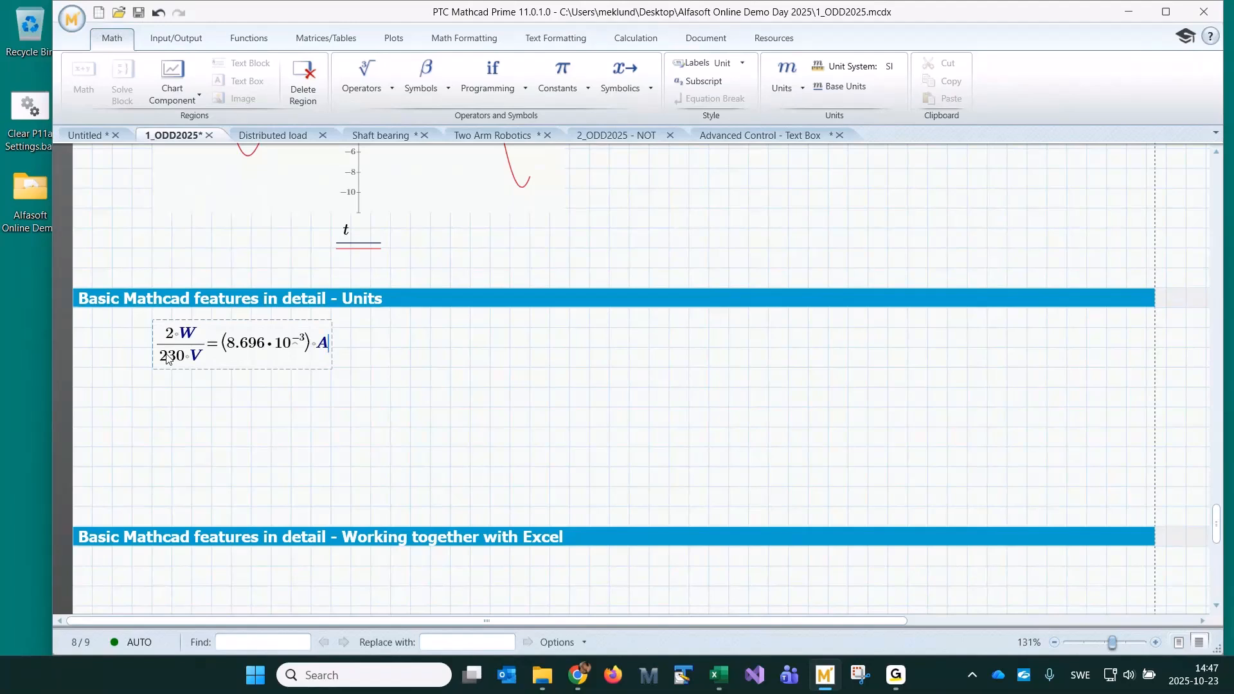
Change the numerator's unit to kW in the power-over-voltage expression
click(181, 334)
text(k)
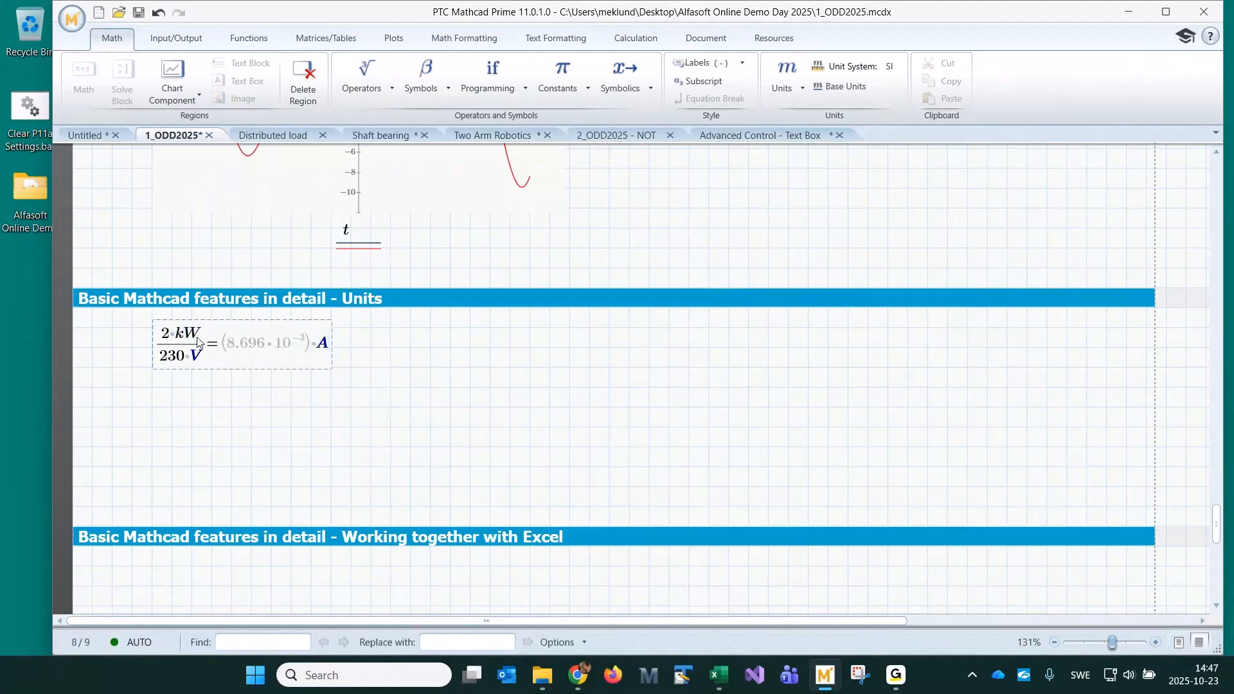
click(211, 426)
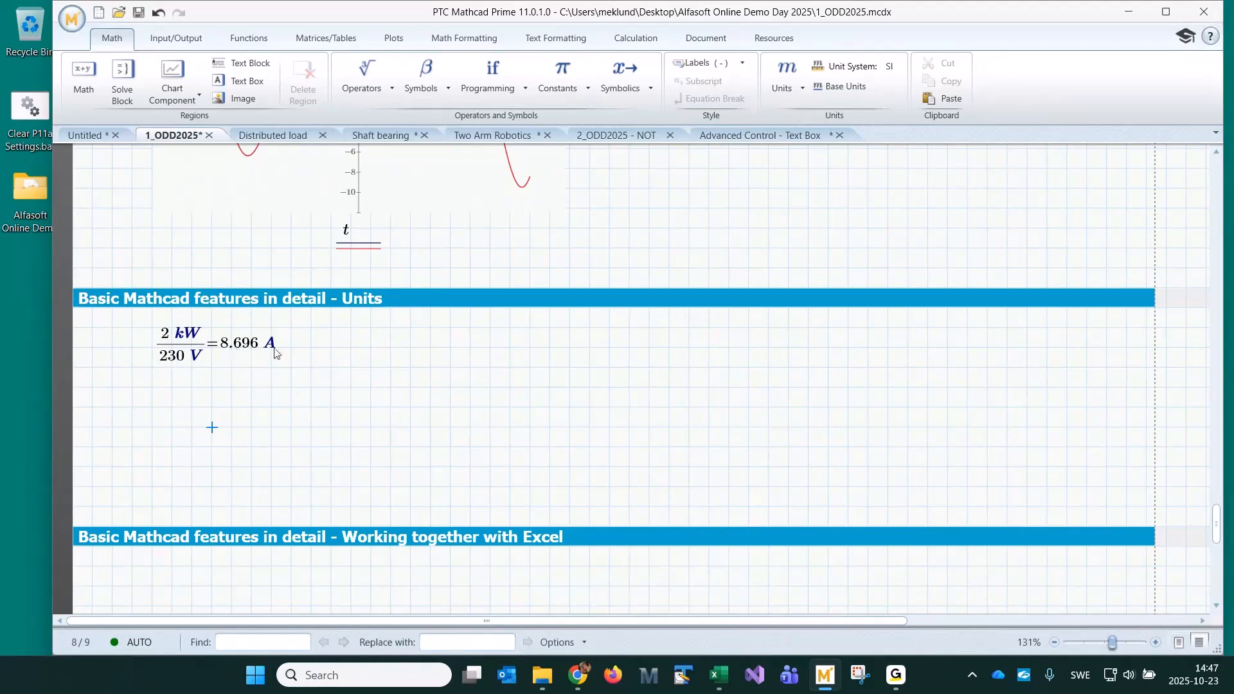
Copy the Volume(L,r,h) definition and its evaluation from the Functions section and paste them below the kW/V expression in the Units section
click(313, 350)
scroll(591, 378, up, 12)
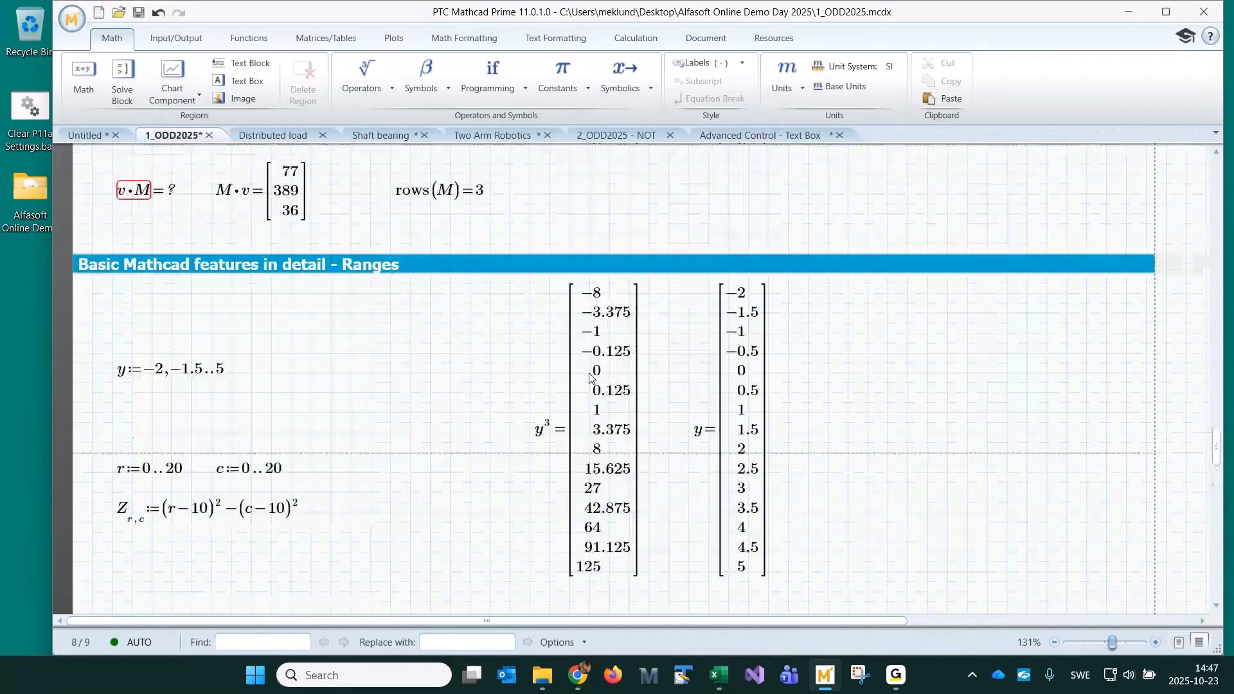
scroll(591, 378, up, 6)
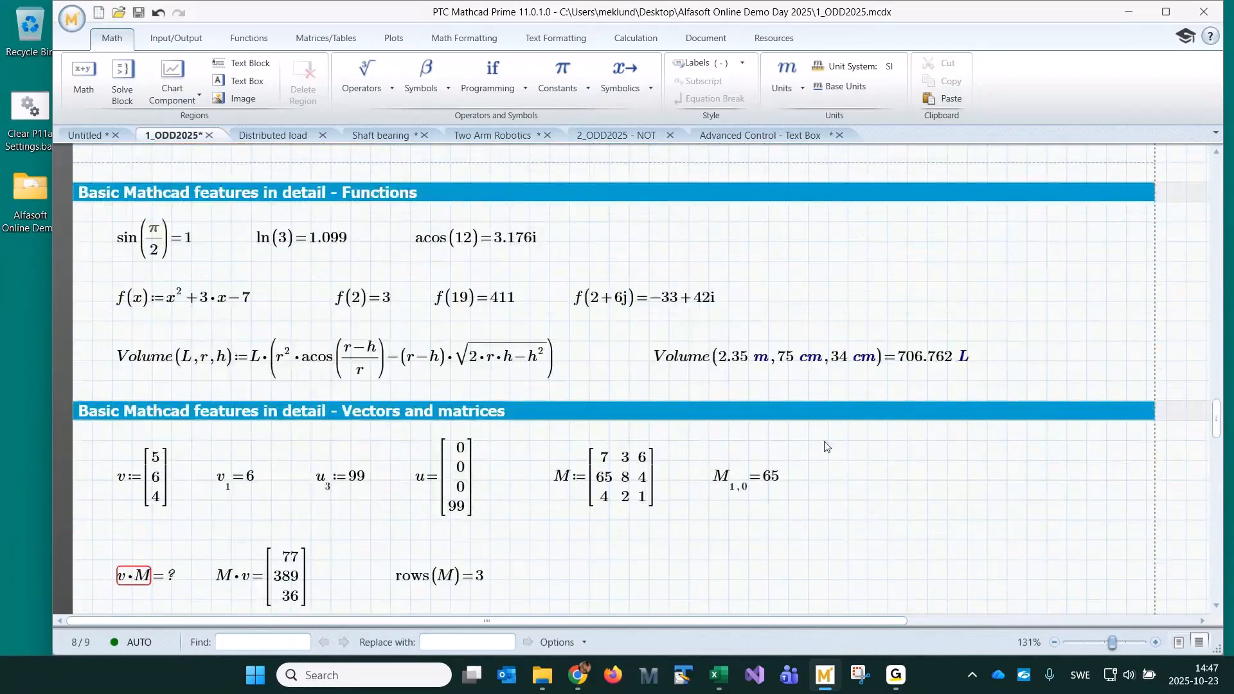
drag(1002, 363, 331, 365)
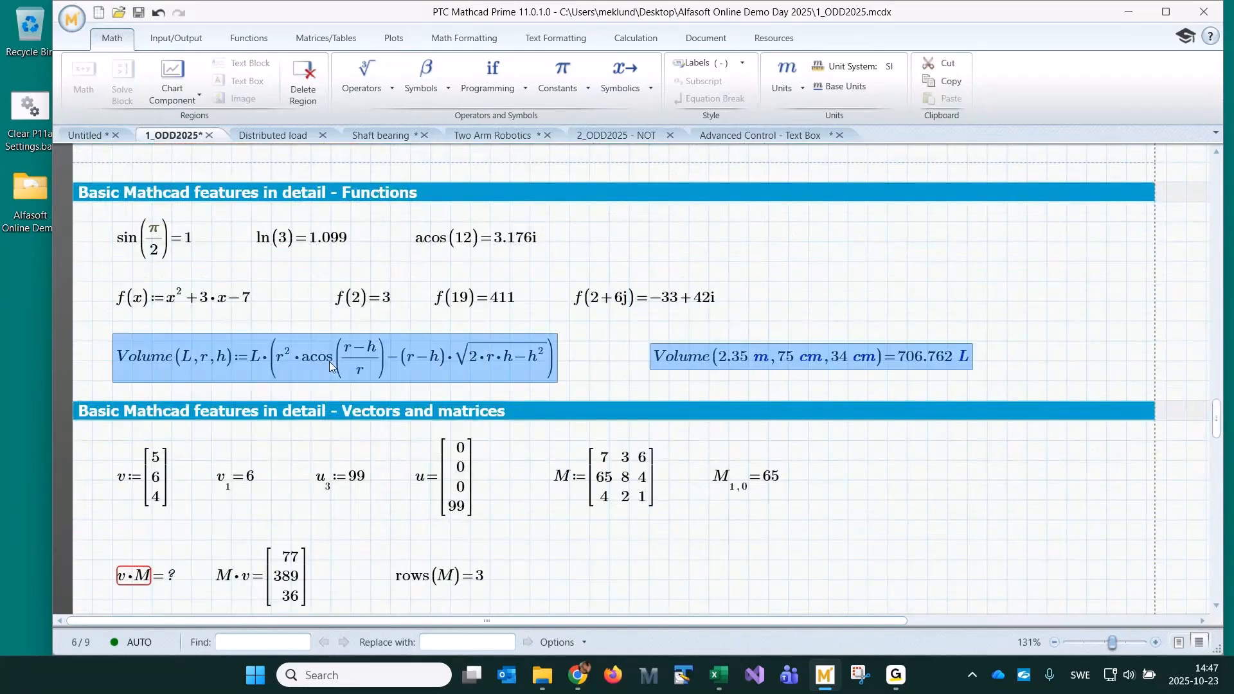
scroll(329, 361, down, 10)
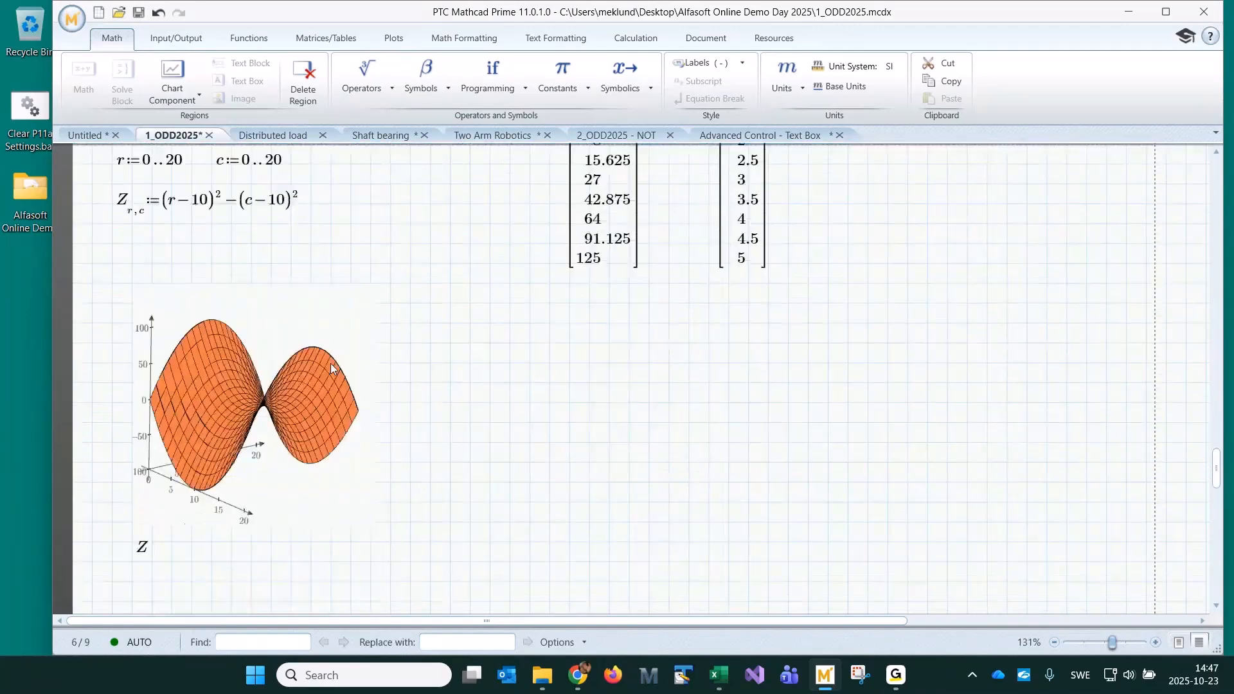
scroll(330, 363, down, 10)
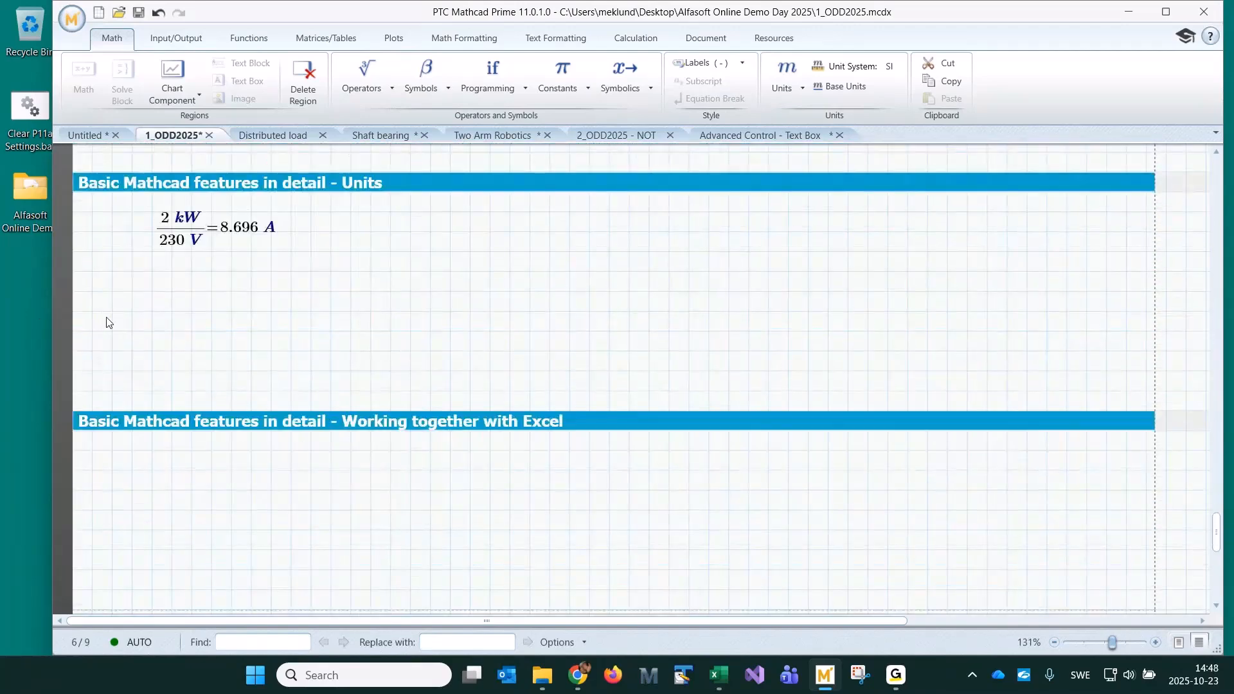
click(107, 318)
key(ctrl+v)
click(670, 371)
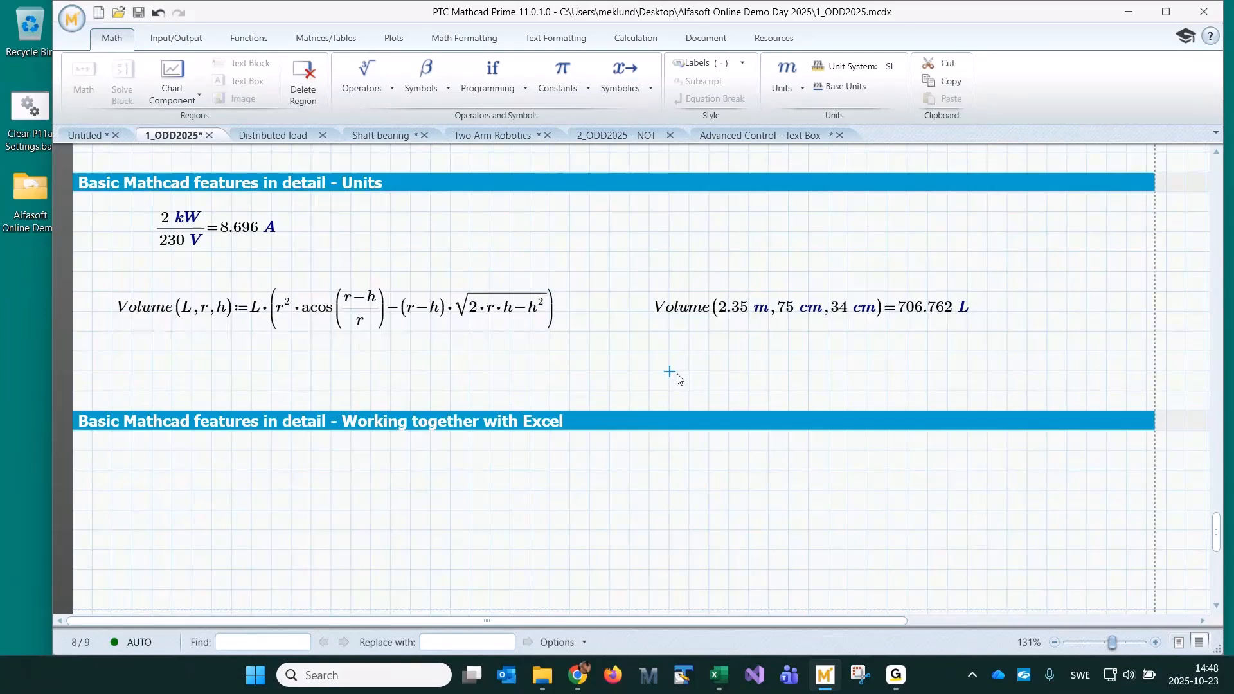
Browse the available length units, test whether dm is built in by evaluating it in an empty area, and delete the test expression
click(607, 250)
click(785, 76)
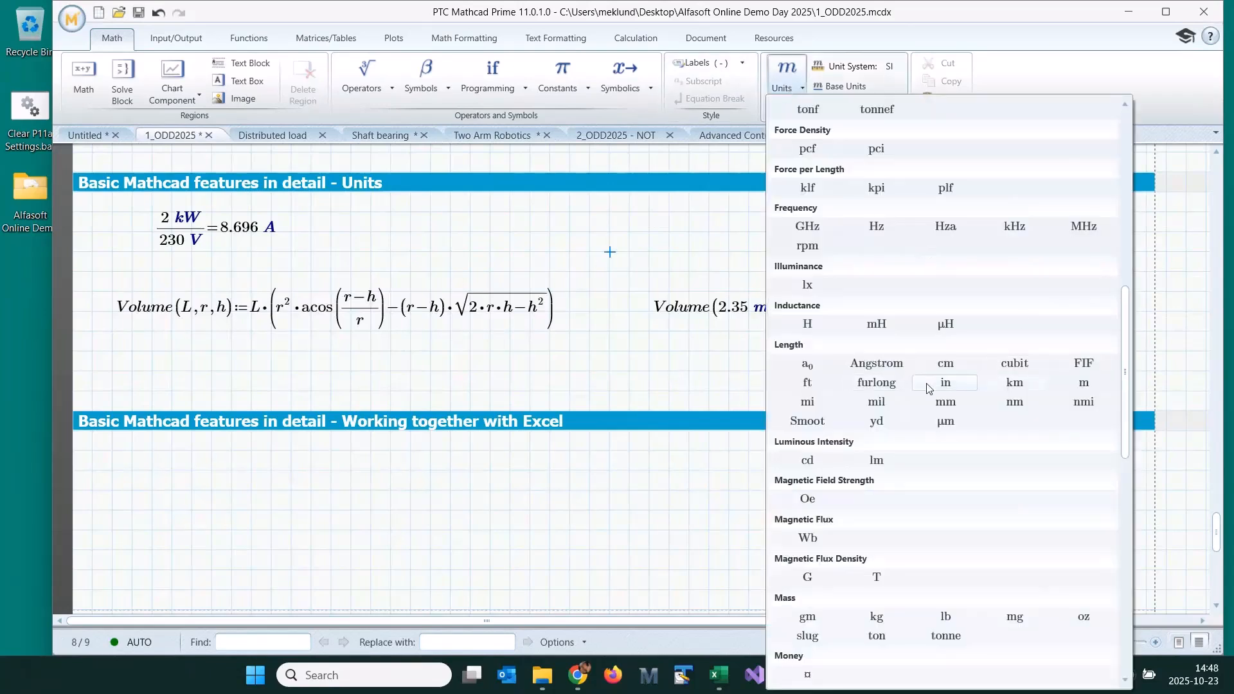
click(585, 347)
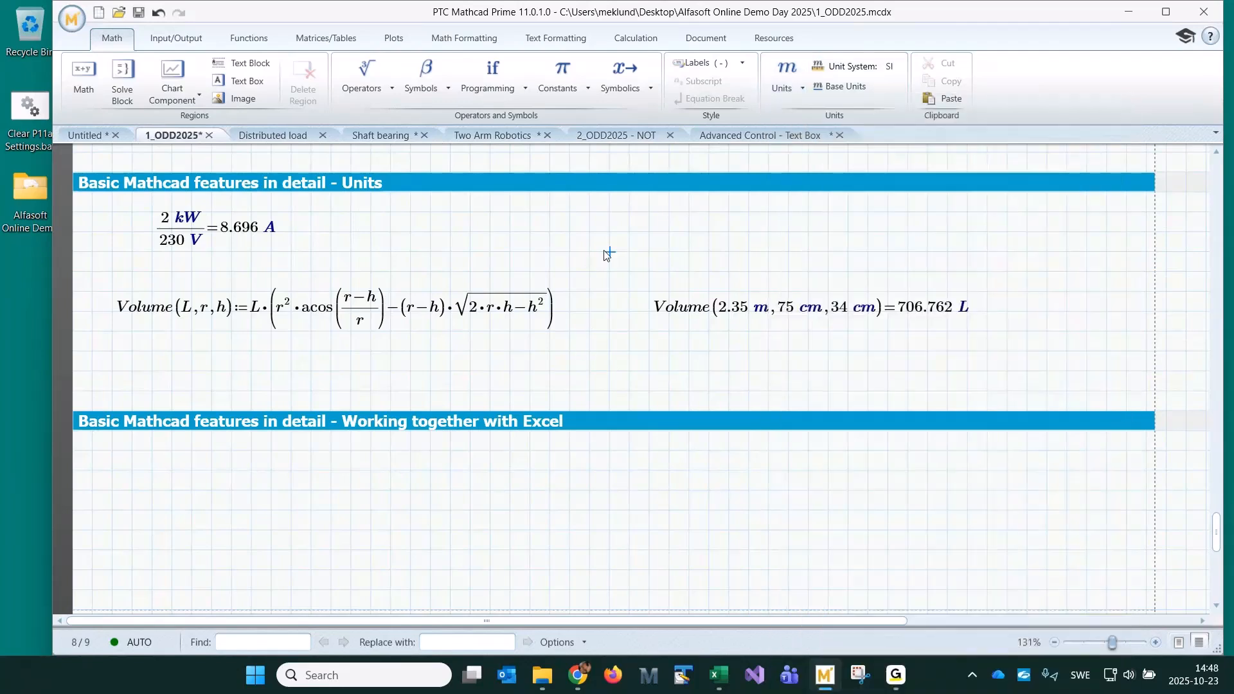
text(dm=)
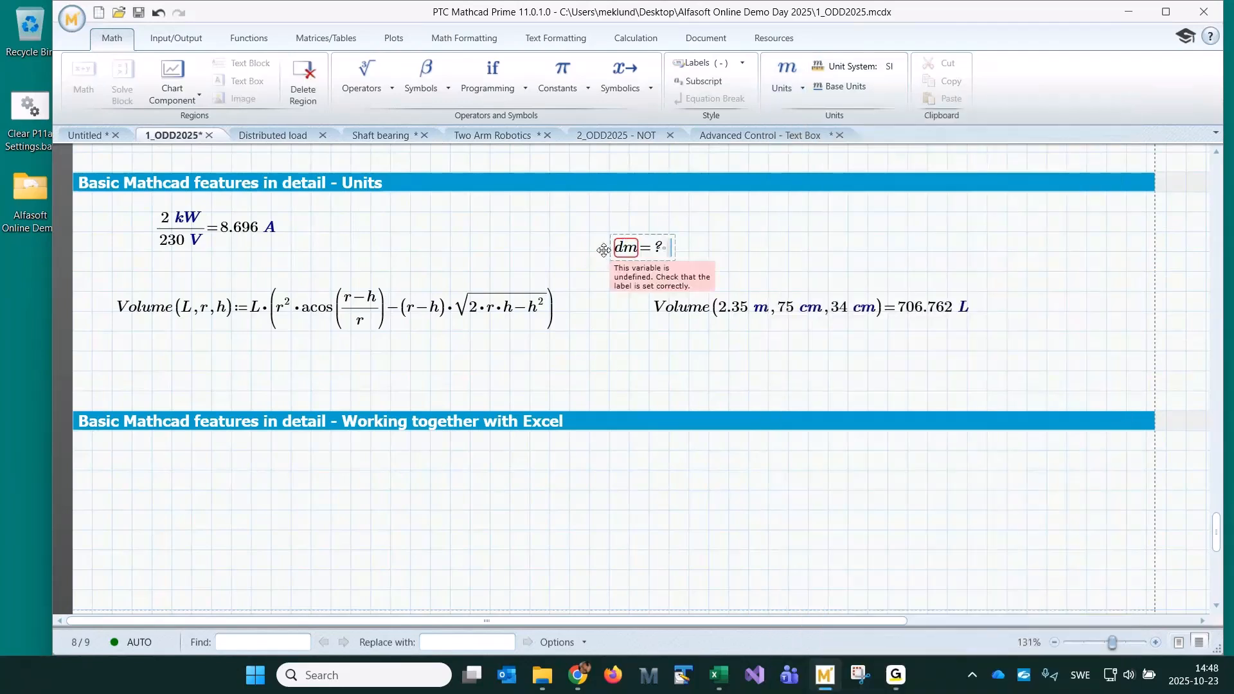
key(BackSpace)
key(BackSpace)
key(BackSpace)
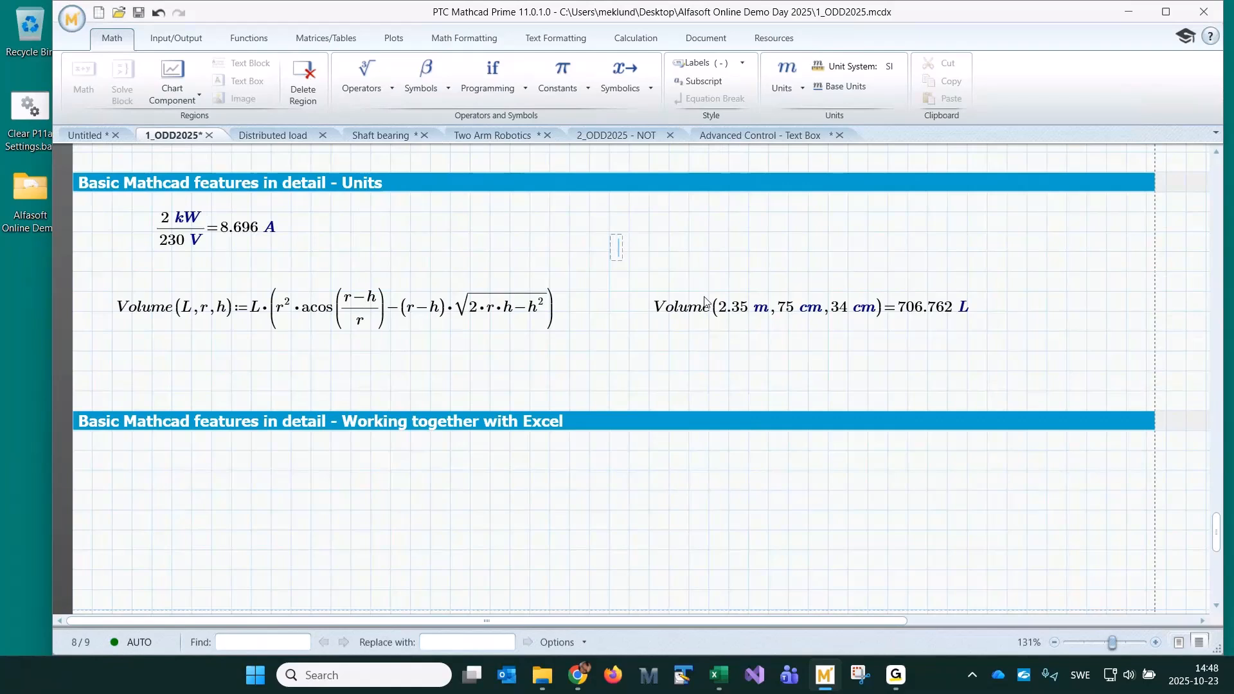
Change the first argument of the Volume evaluation in the Units section to 23.5 dm
click(731, 315)
key(BackSpace)
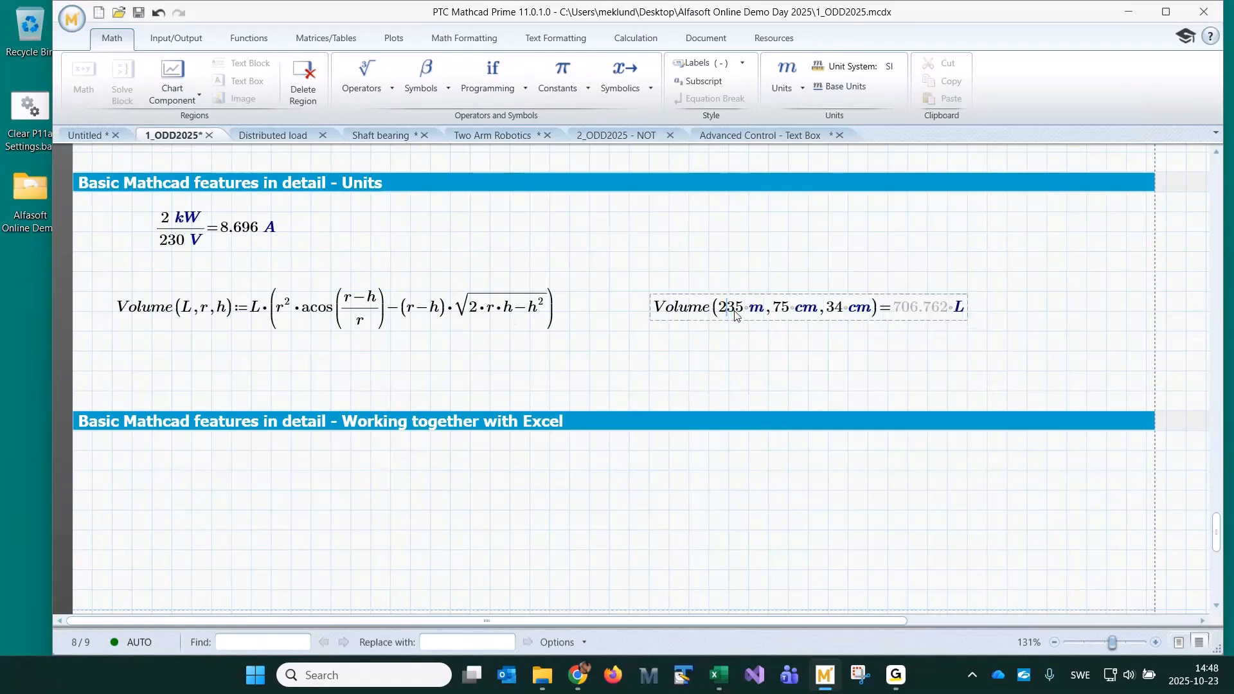
click(735, 315)
text(.)
click(758, 313)
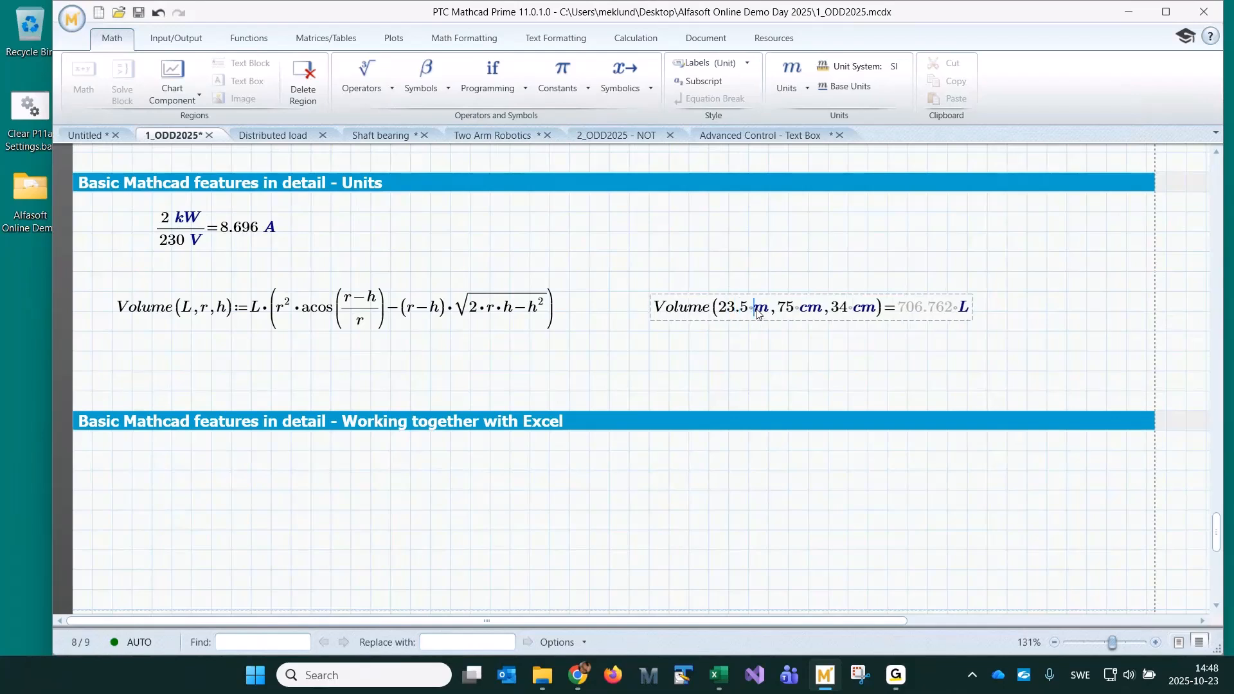
text(d)
click(748, 271)
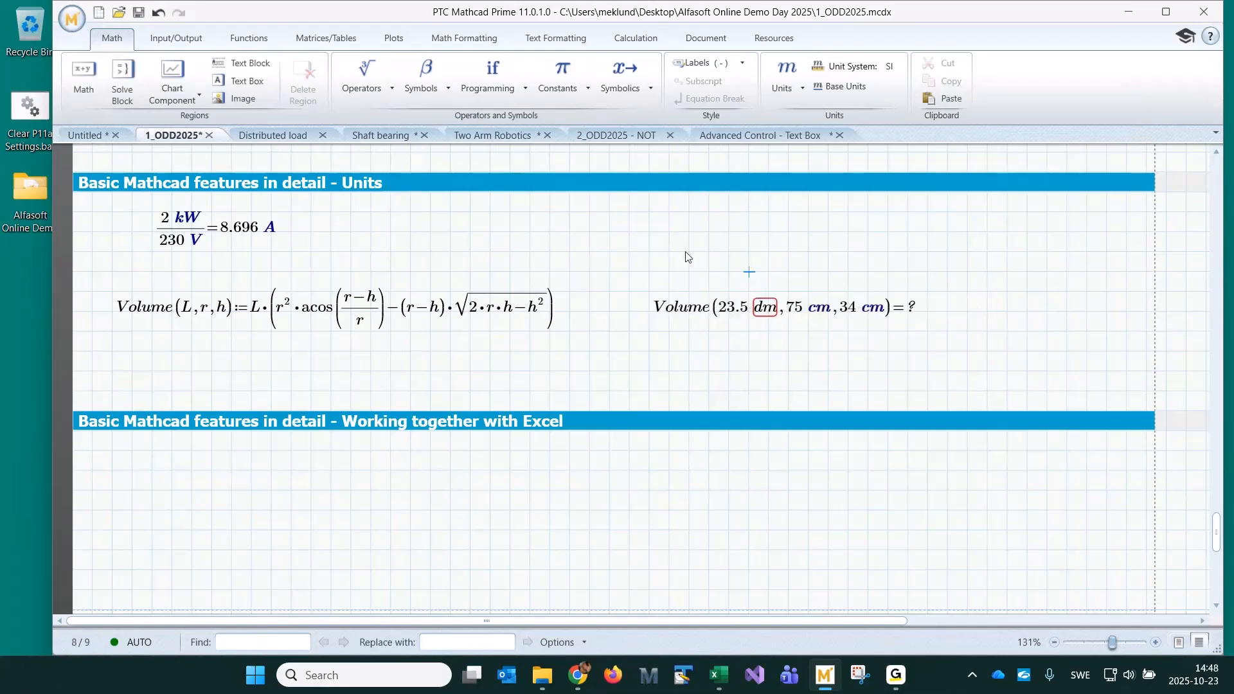
Globally define dm as 0.1 m above the Volume evaluation, with dm labelled as a unit
click(689, 232)
text(dm)
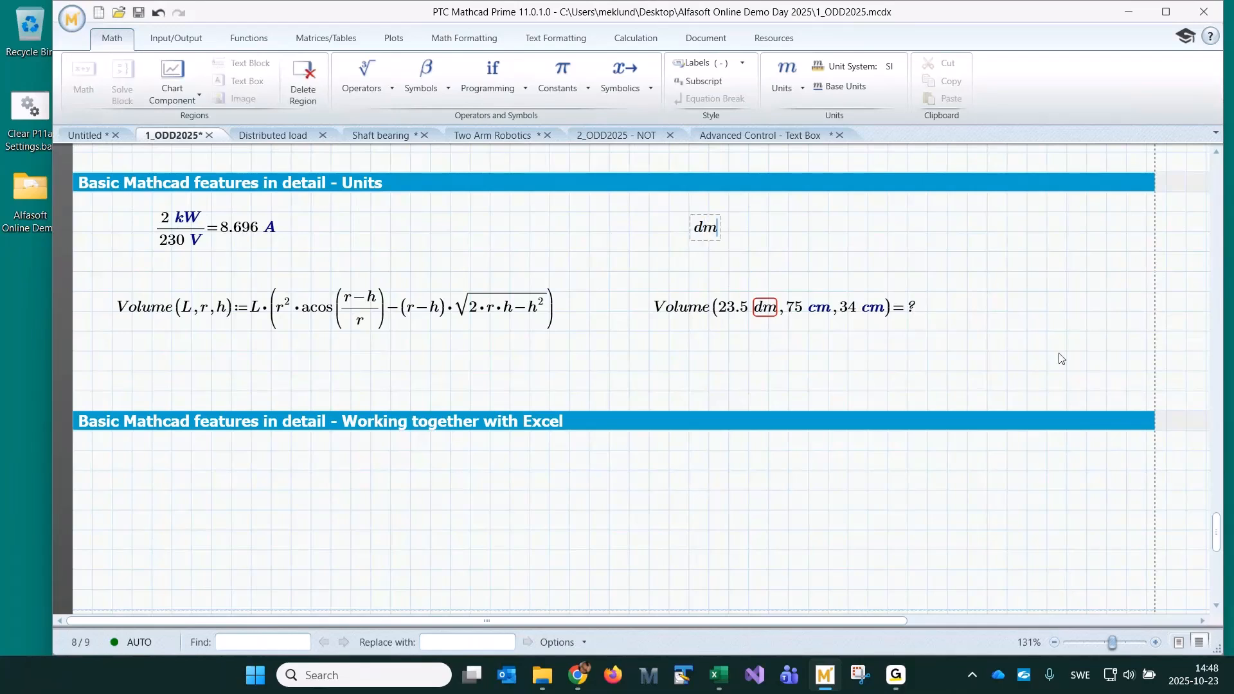
click(712, 64)
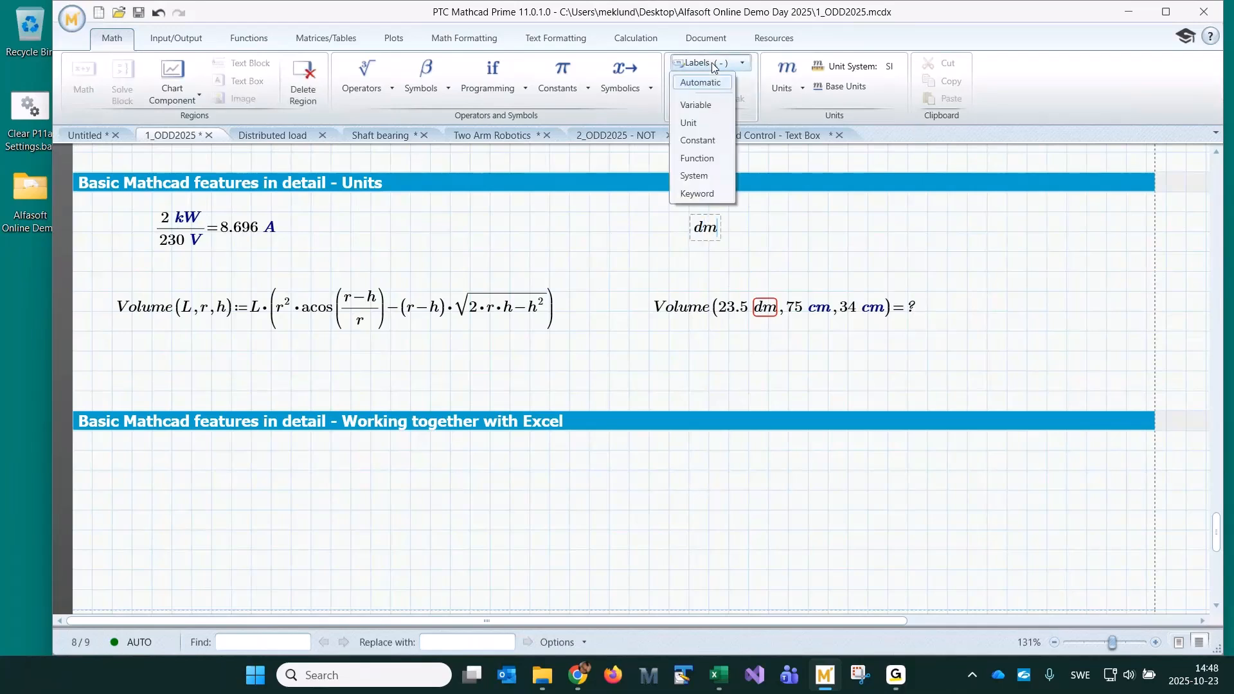
click(689, 122)
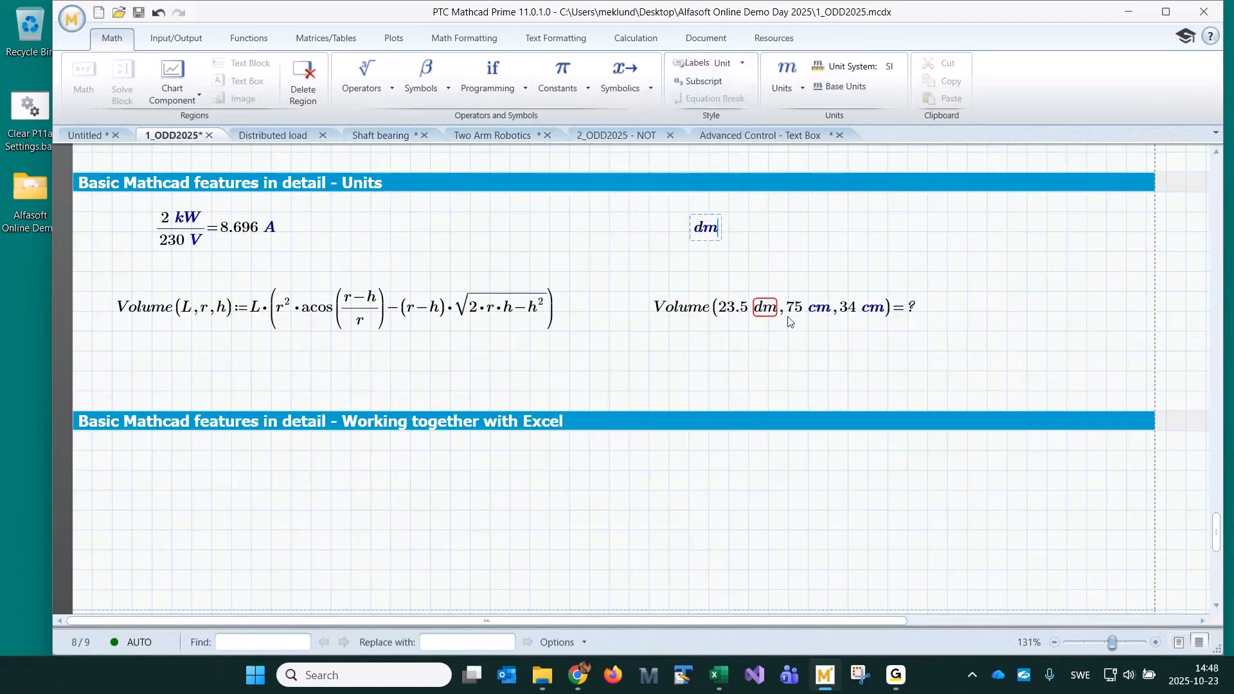
text(=)
text(0.1)
text(m)
click(827, 212)
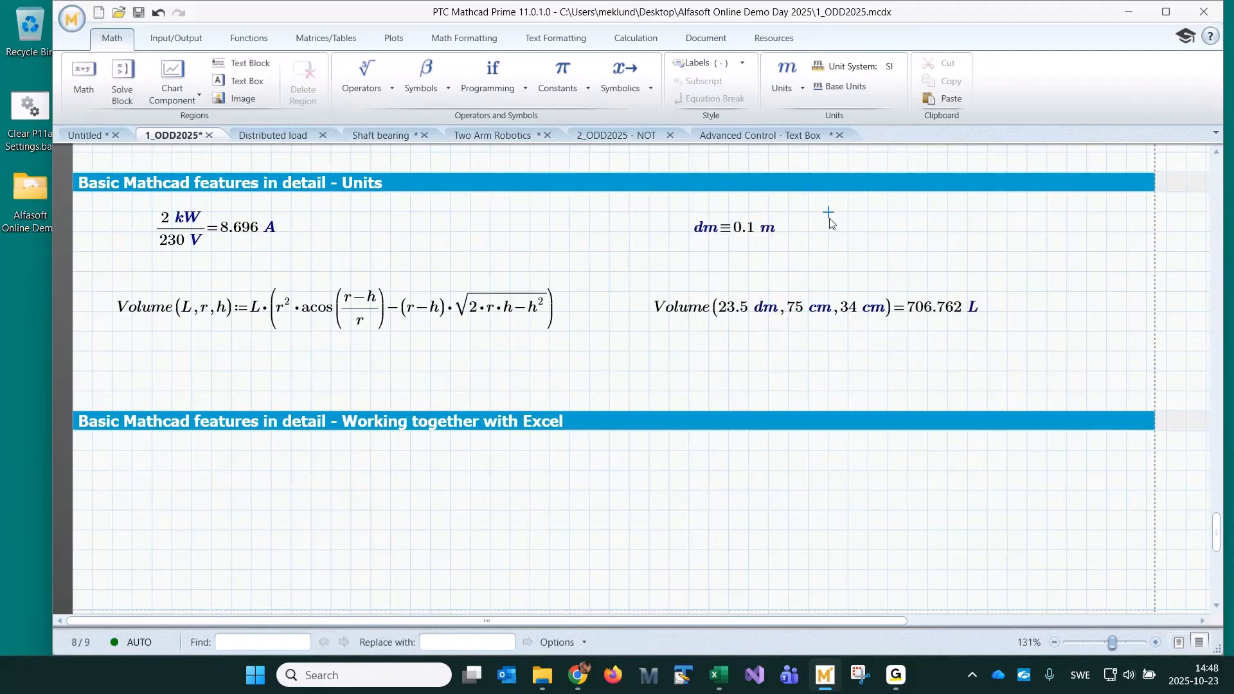
Change the result unit of the Volume evaluation to dm^3
click(977, 310)
key(BackSpace)
text(dm^3)
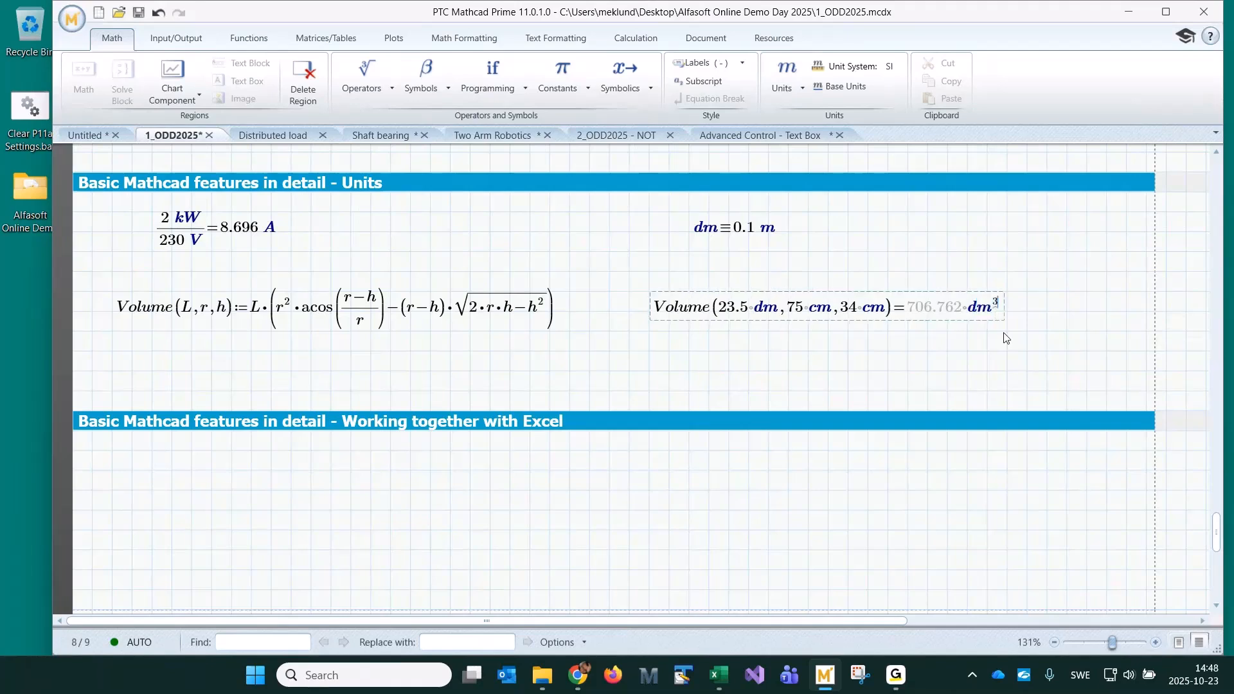
click(888, 352)
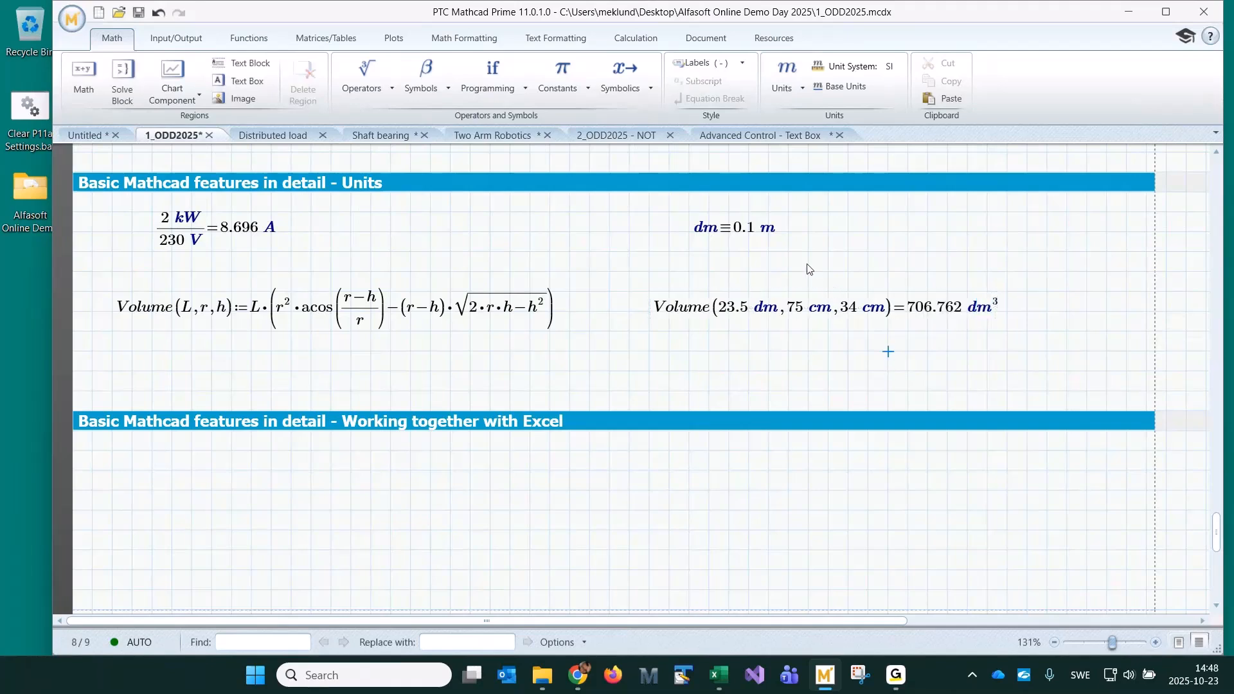
Move the global dm definition outside the page's right margin, level with the Volume evaluation
drag(796, 259, 704, 246)
click(720, 255)
click(728, 230)
click(714, 257)
click(709, 230)
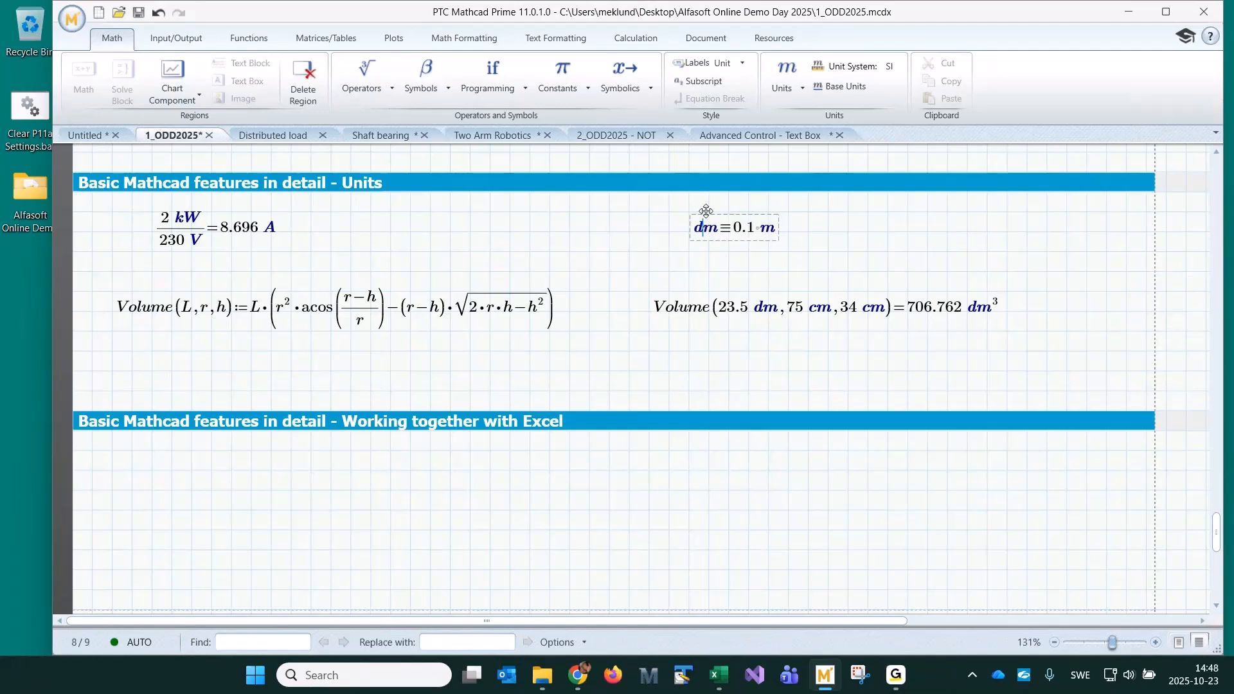
drag(710, 230, 1208, 305)
click(921, 371)
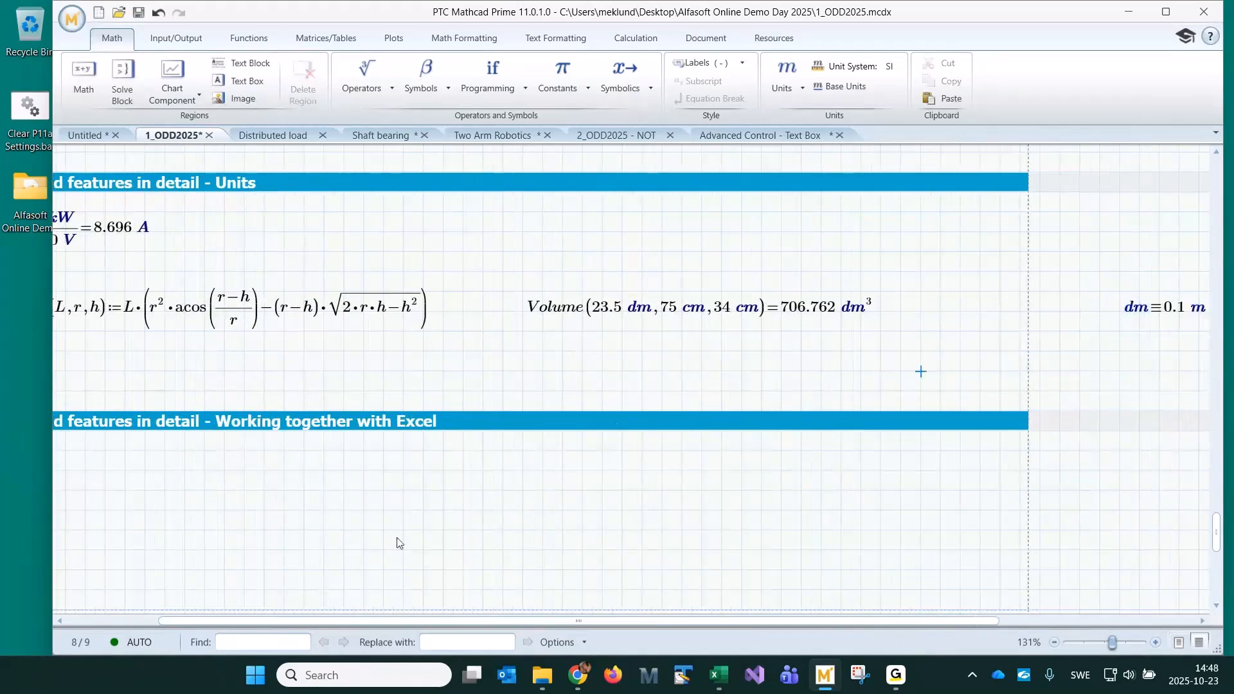
Insert a READEXCEL call below the Working together with Excel heading, reading A1:B162 from pulse.xlsx in the Alfasoft Online Demo Day 2025 Data folder
drag(323, 622, 207, 623)
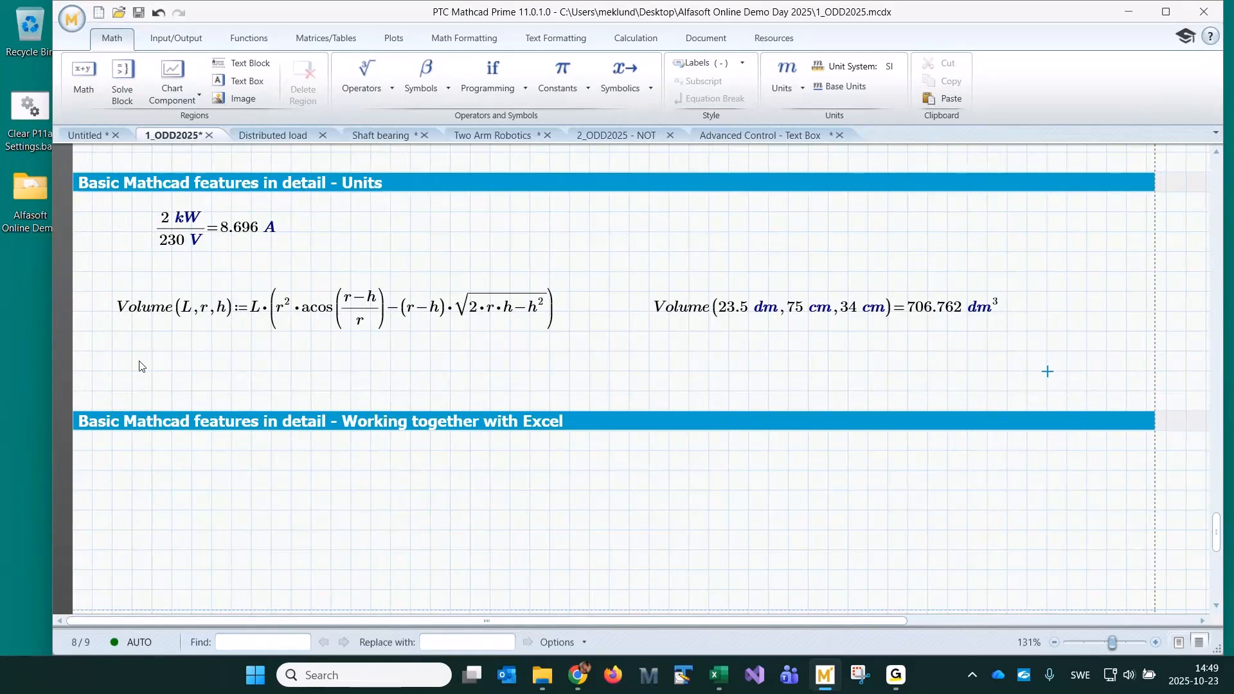
click(115, 354)
scroll(472, 397, down, 3)
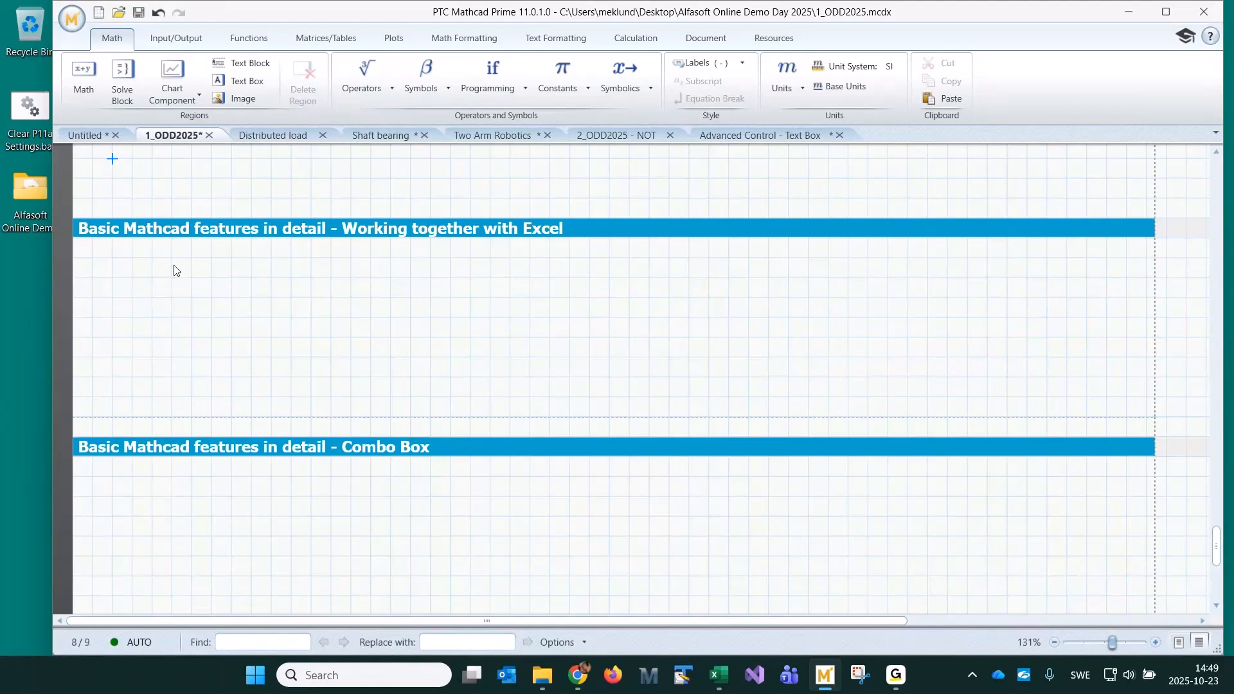
click(148, 277)
click(180, 43)
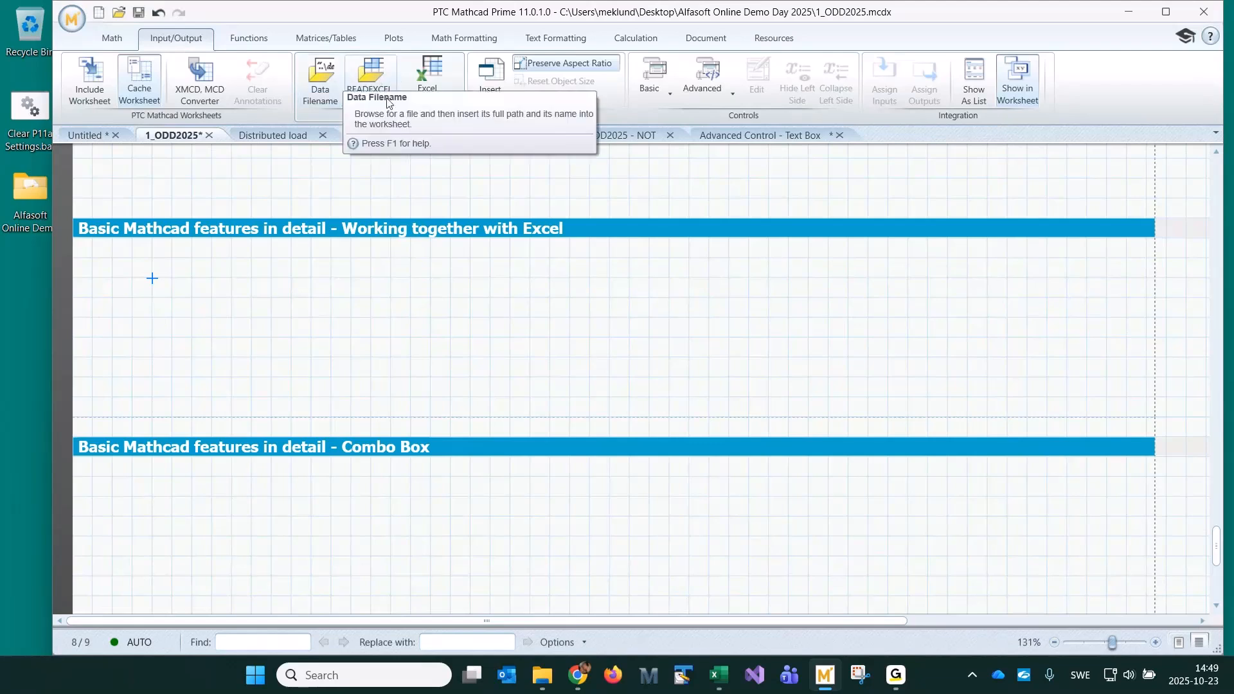
click(367, 86)
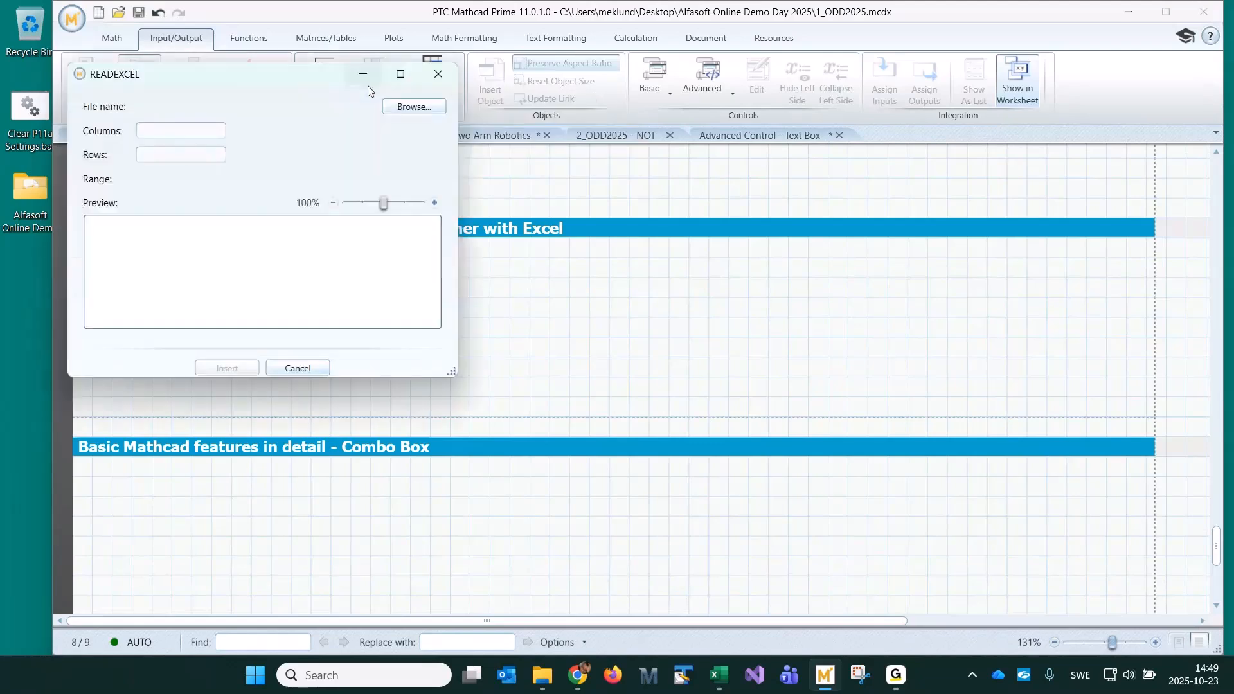
click(416, 109)
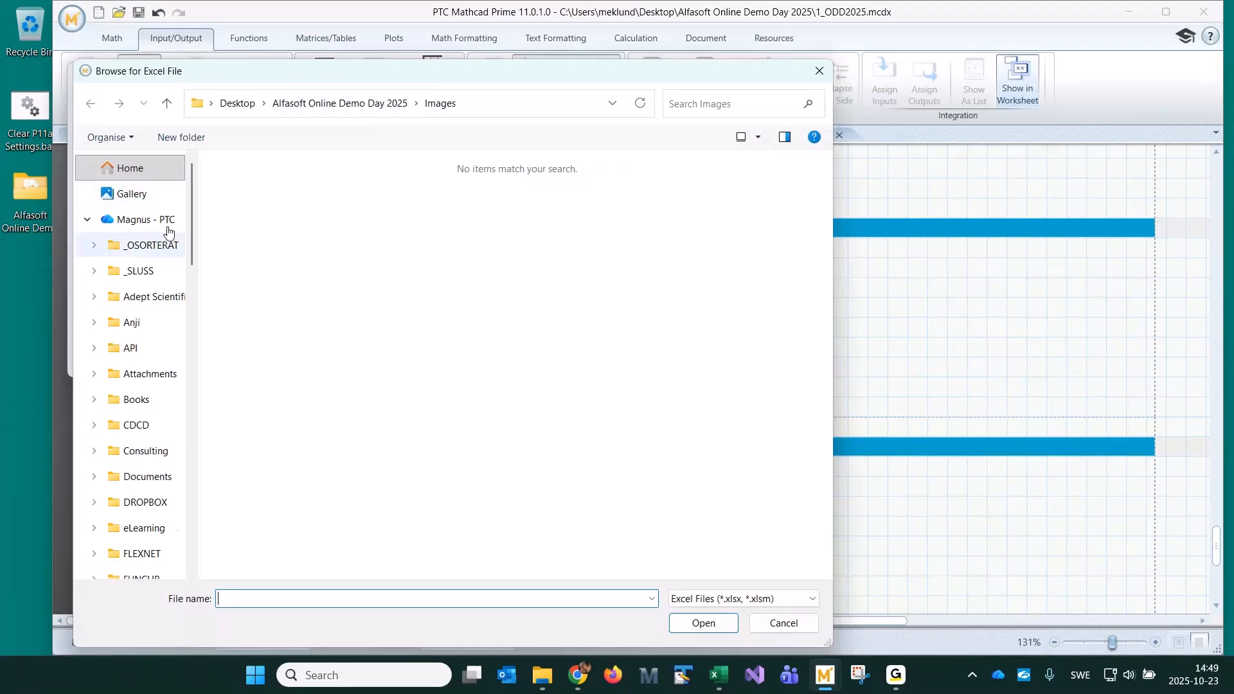
click(88, 220)
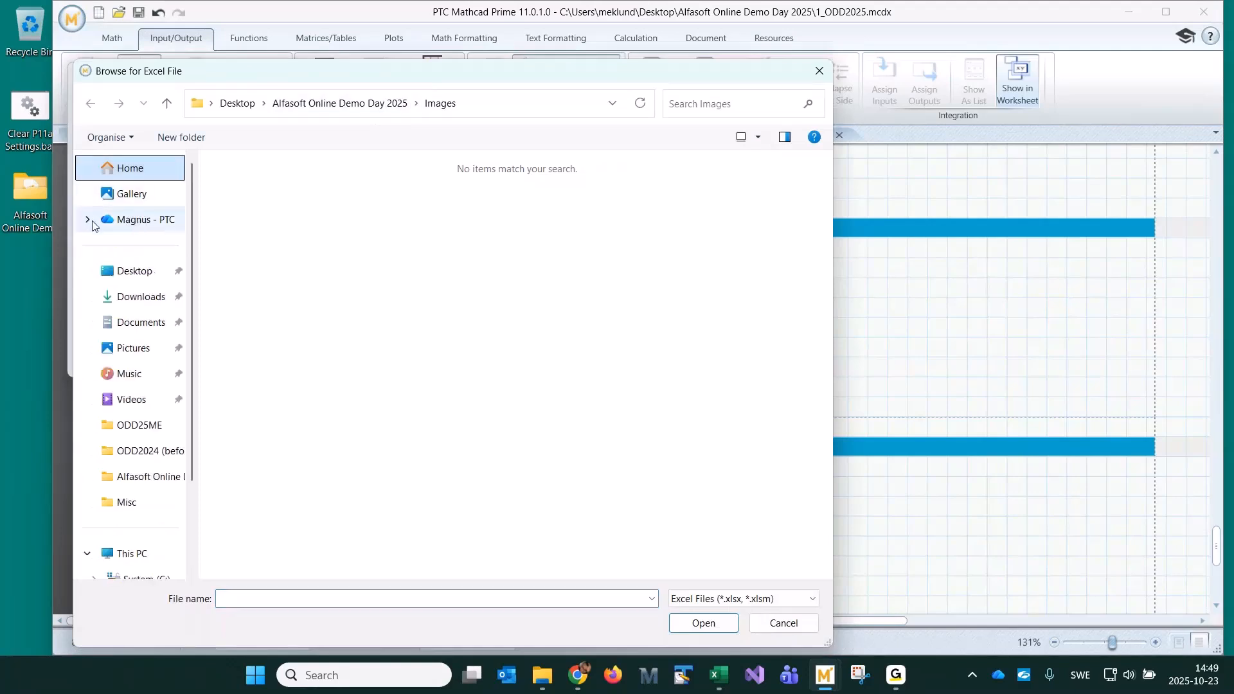
click(177, 273)
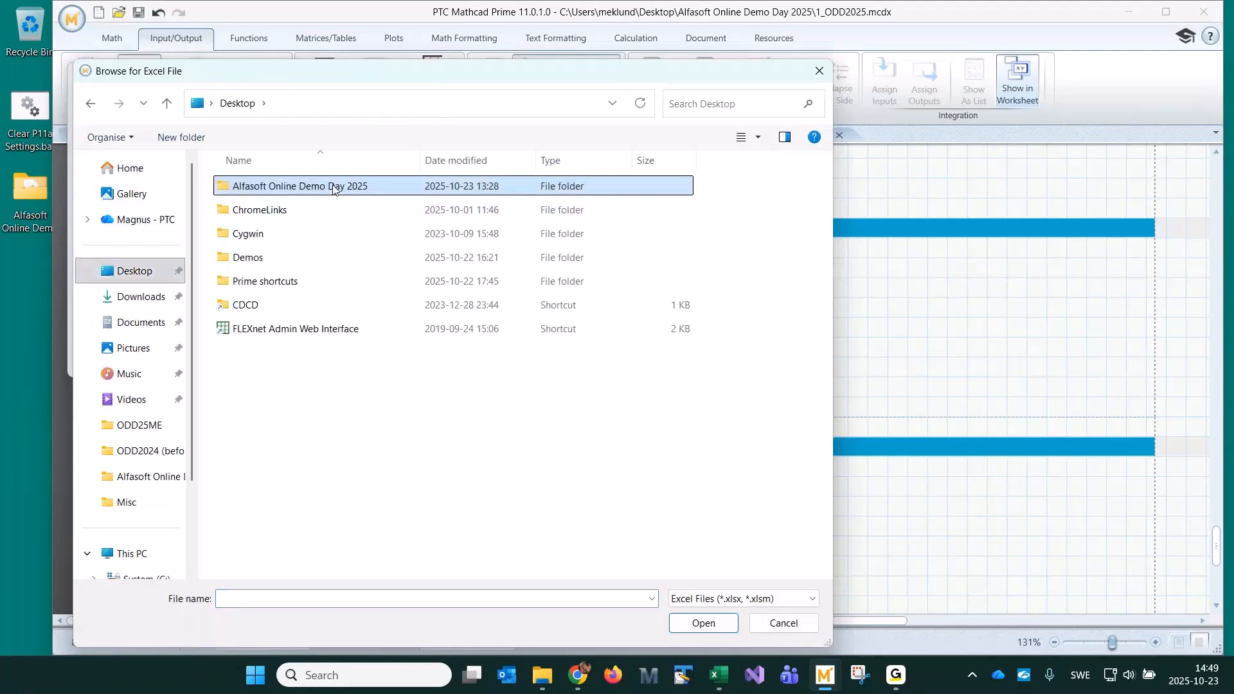
double_click(331, 187)
double_click(242, 186)
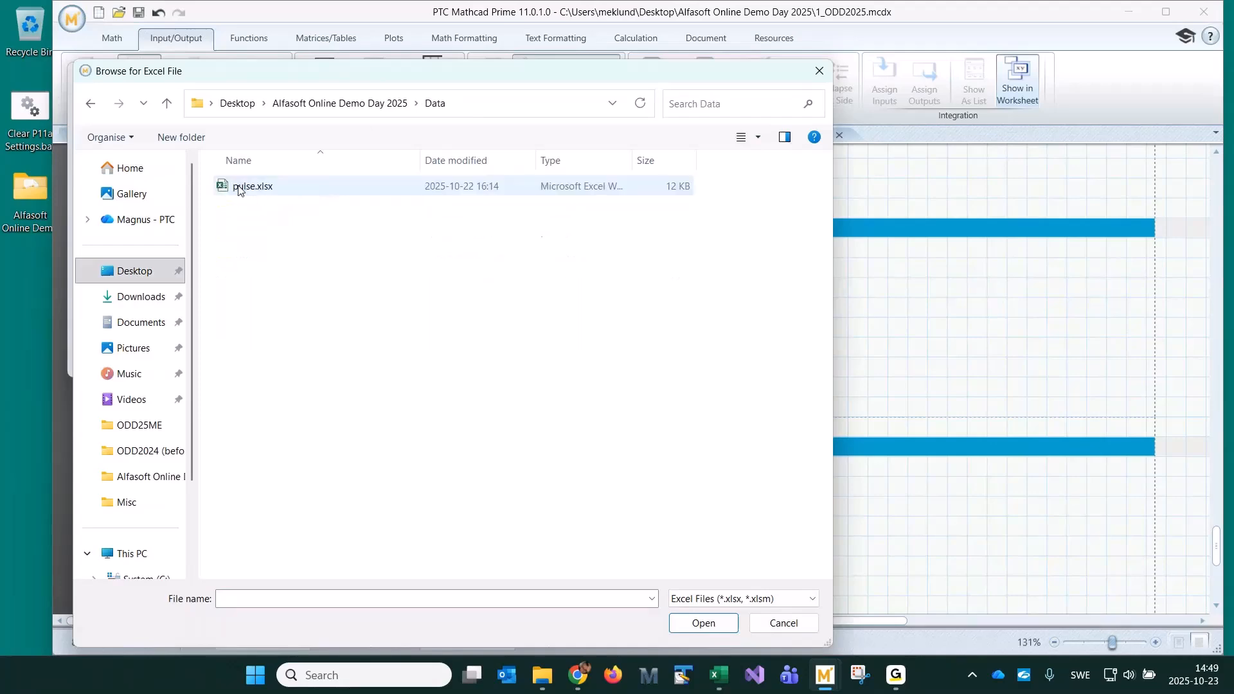
double_click(240, 187)
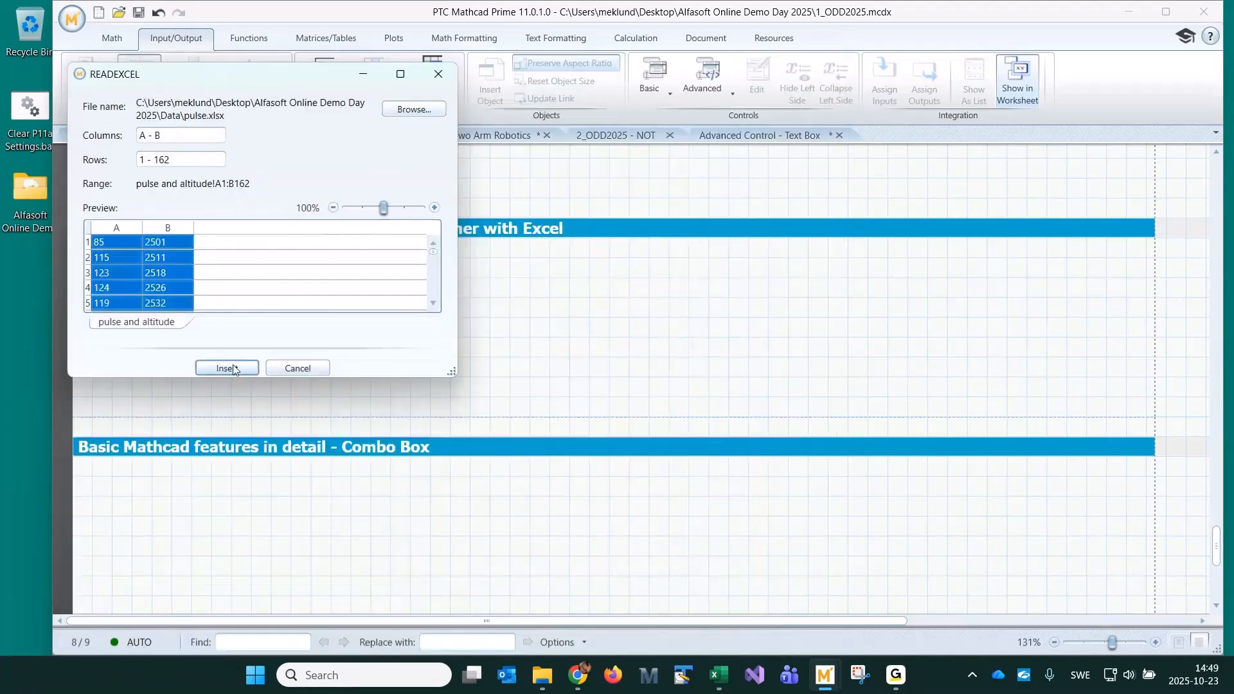
click(226, 368)
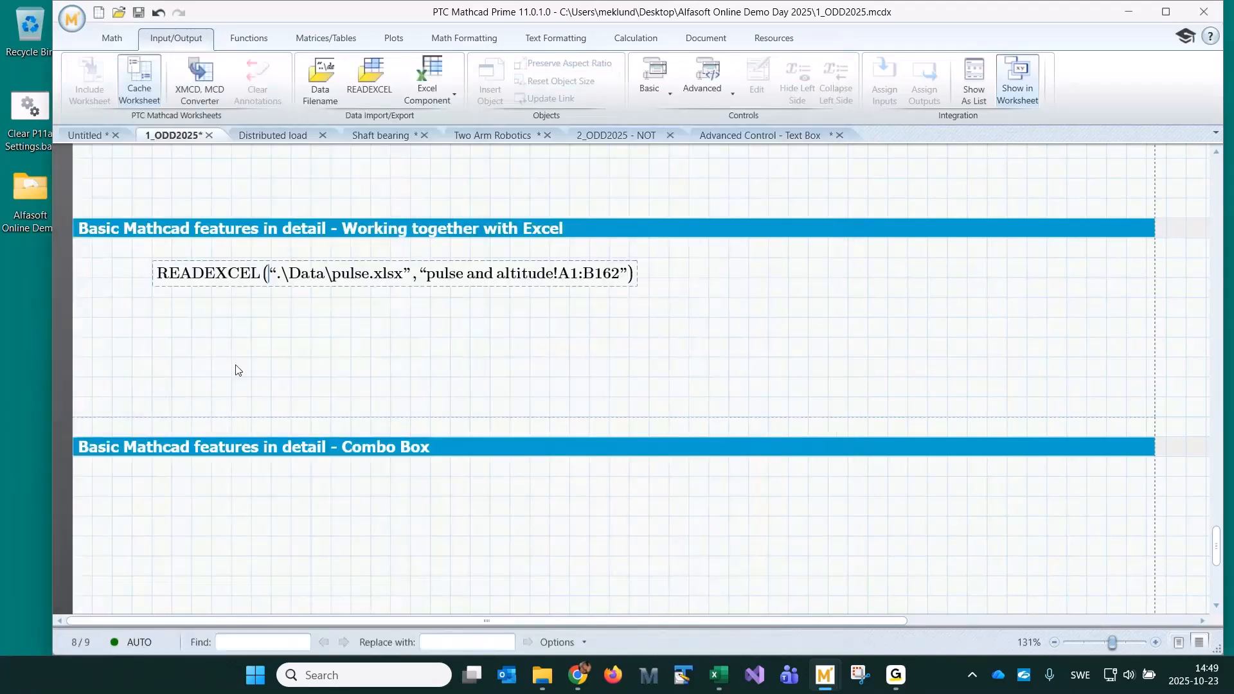
Assign the READEXCEL call to the variable data
click(158, 280)
text(data:=)
click(332, 318)
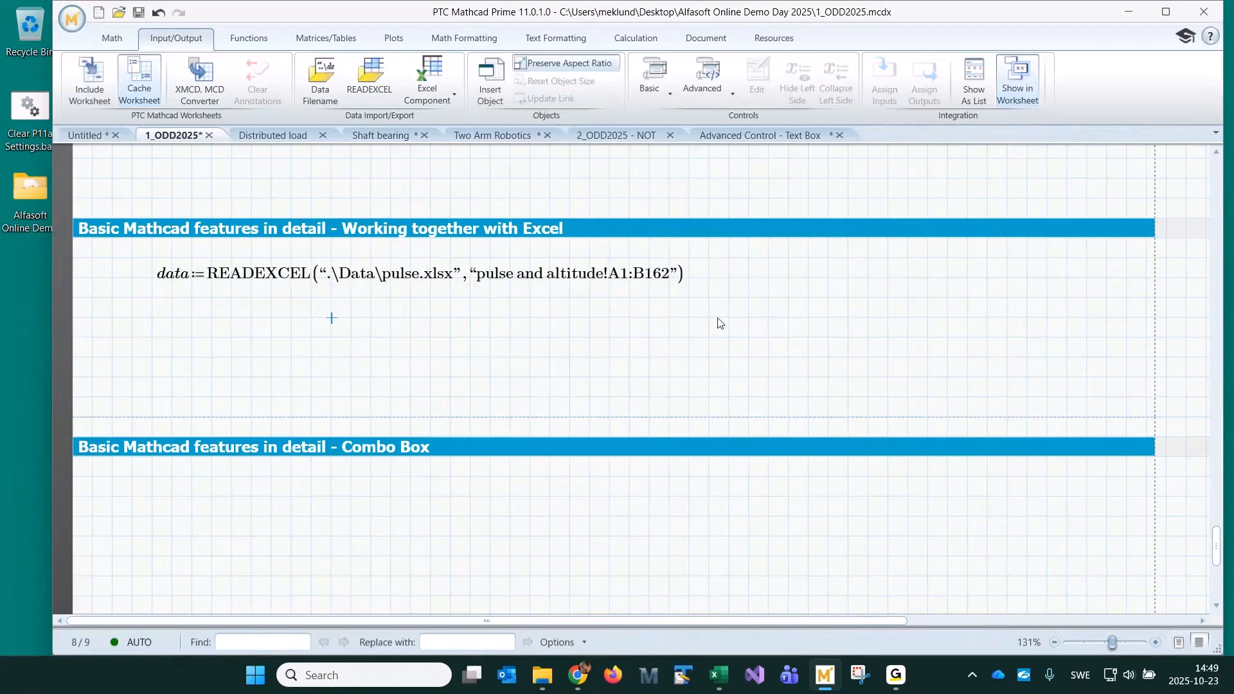
Evaluate data beside and slightly below its definition and set the result format to Decimal
click(749, 323)
text(data=)
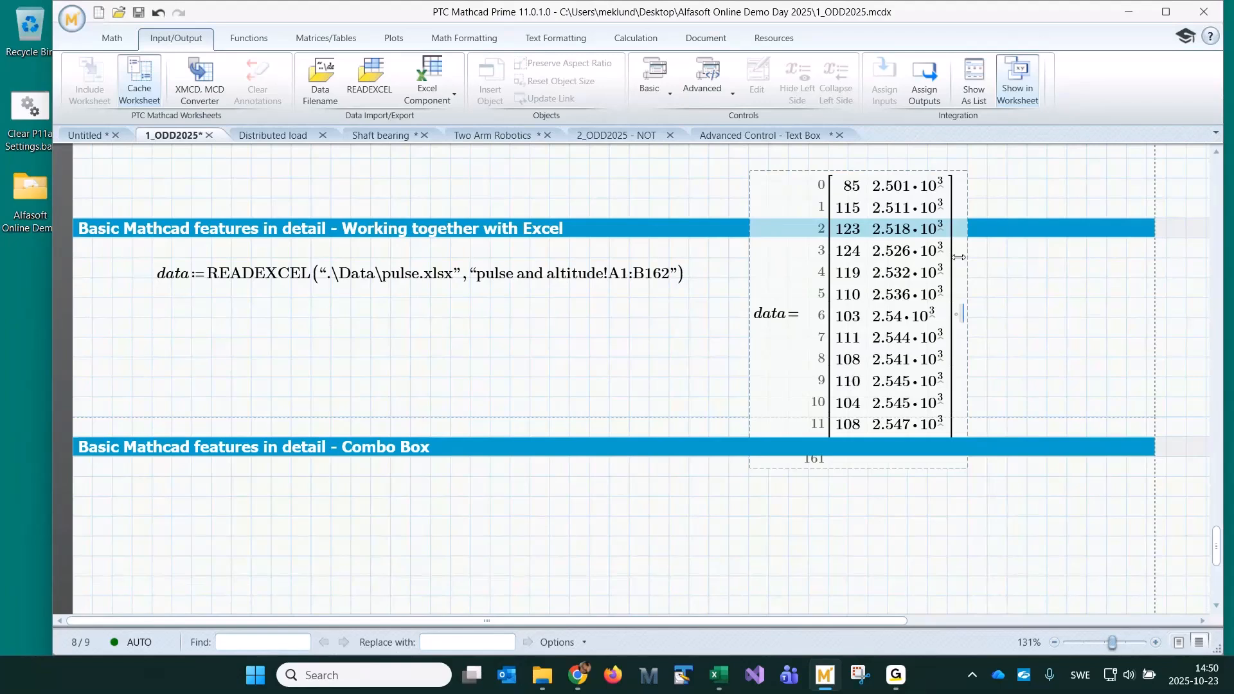
click(901, 302)
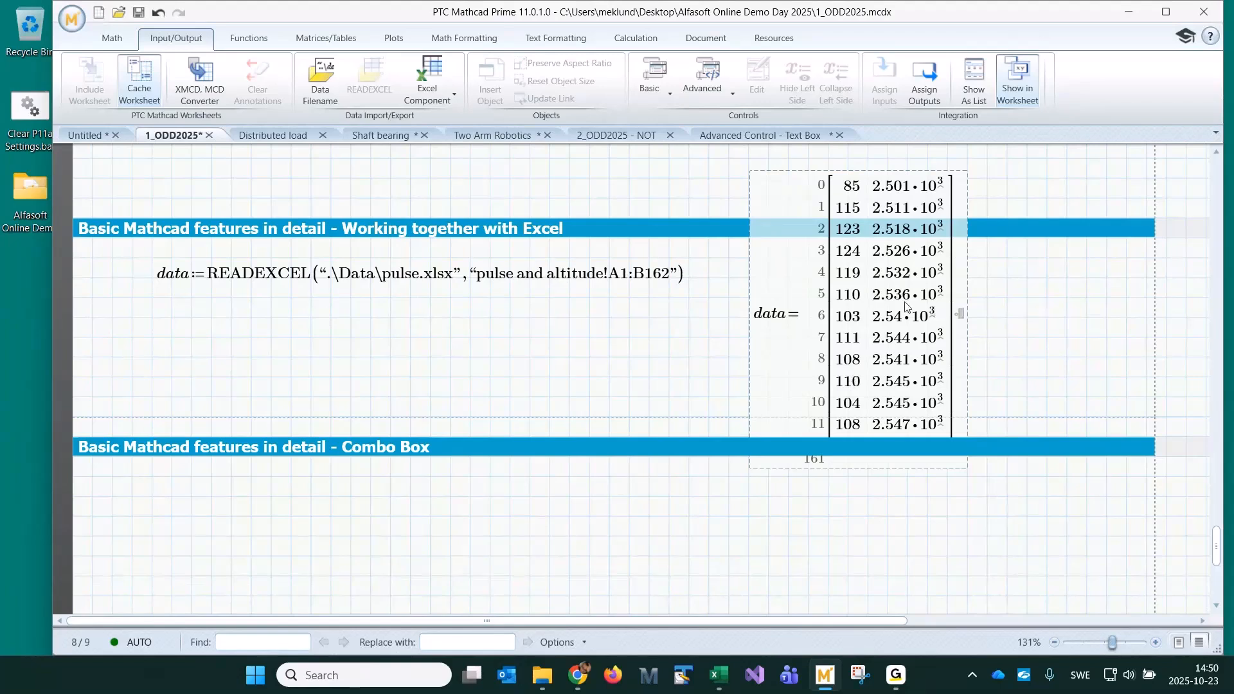
click(459, 40)
click(303, 64)
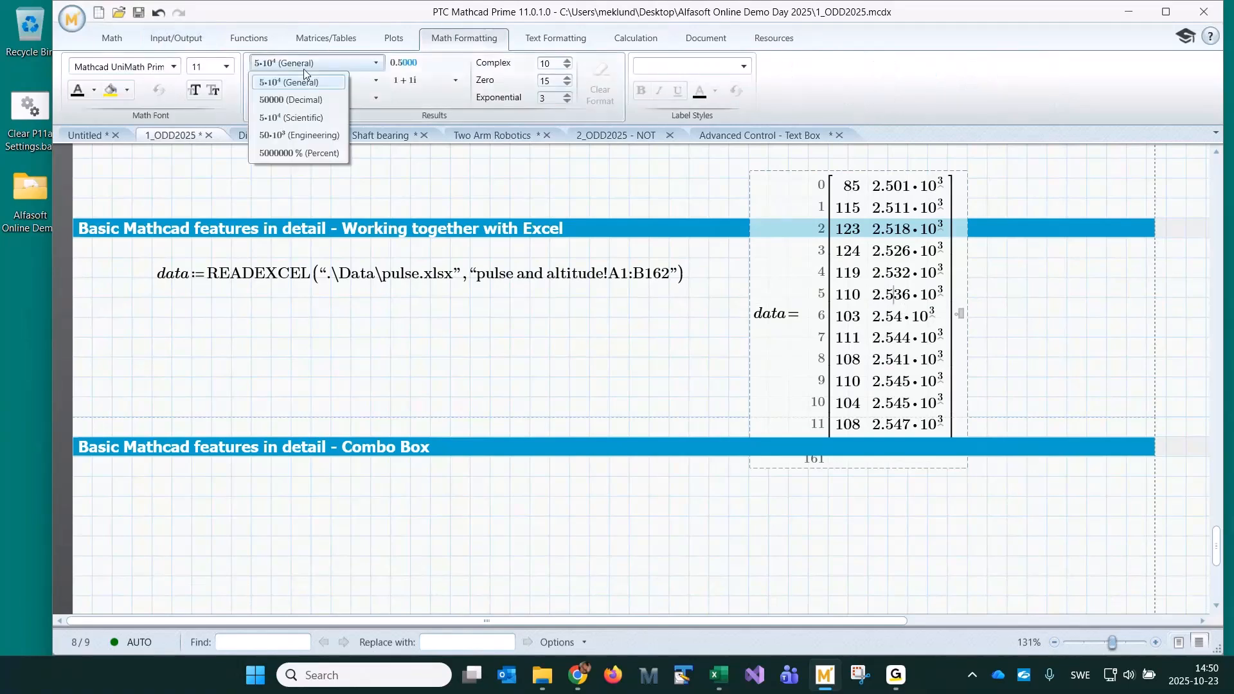
click(292, 96)
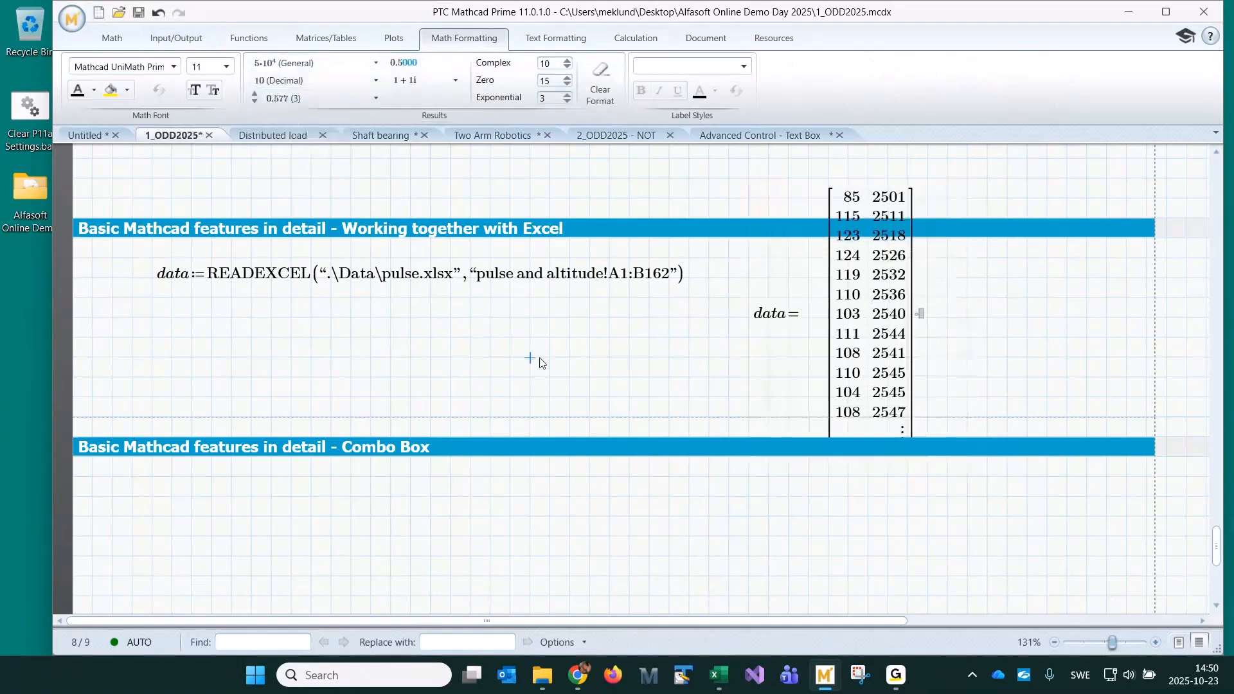
Insert 14 blank lines between the READEXCEL definition and the Combo Box heading
click(384, 351)
scroll(384, 351, down, 1)
click(180, 341)
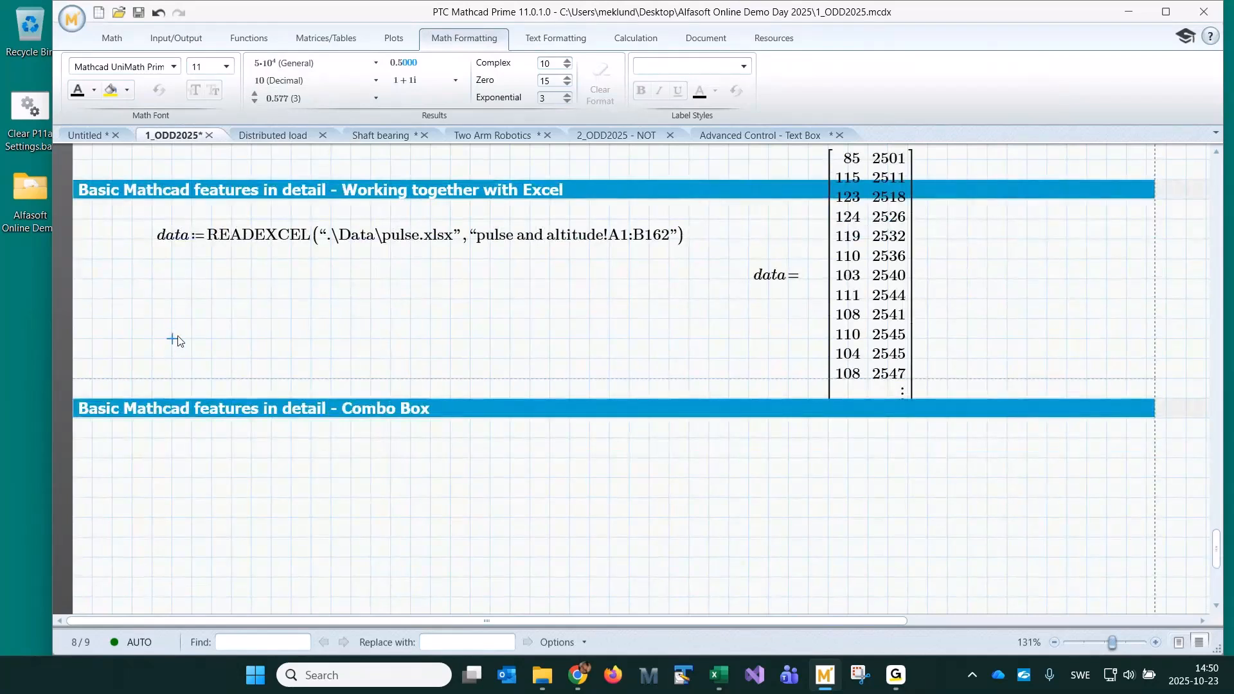
key(Return)
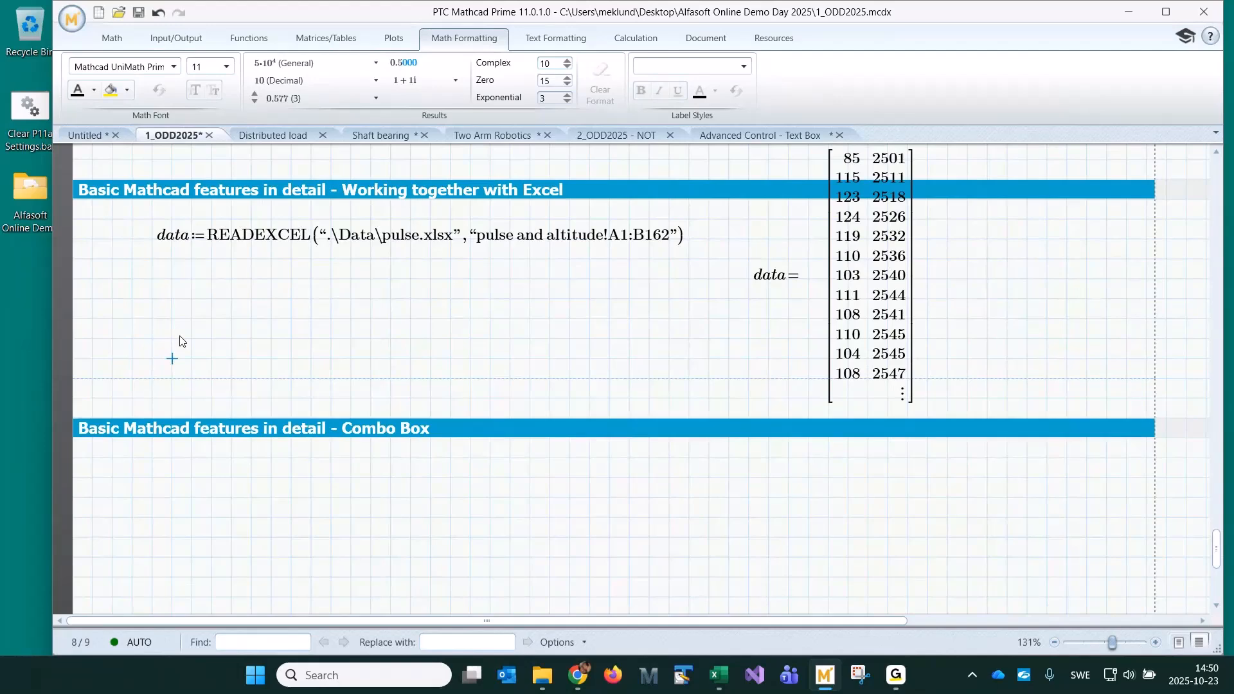
key(Return)
key(Return)
key(Return)
key(Return)
key(Return)
key(Return)
key(Return)
key(Return)
key(Return)
key(Return)
key(Return)
key(Return)
key(Return)
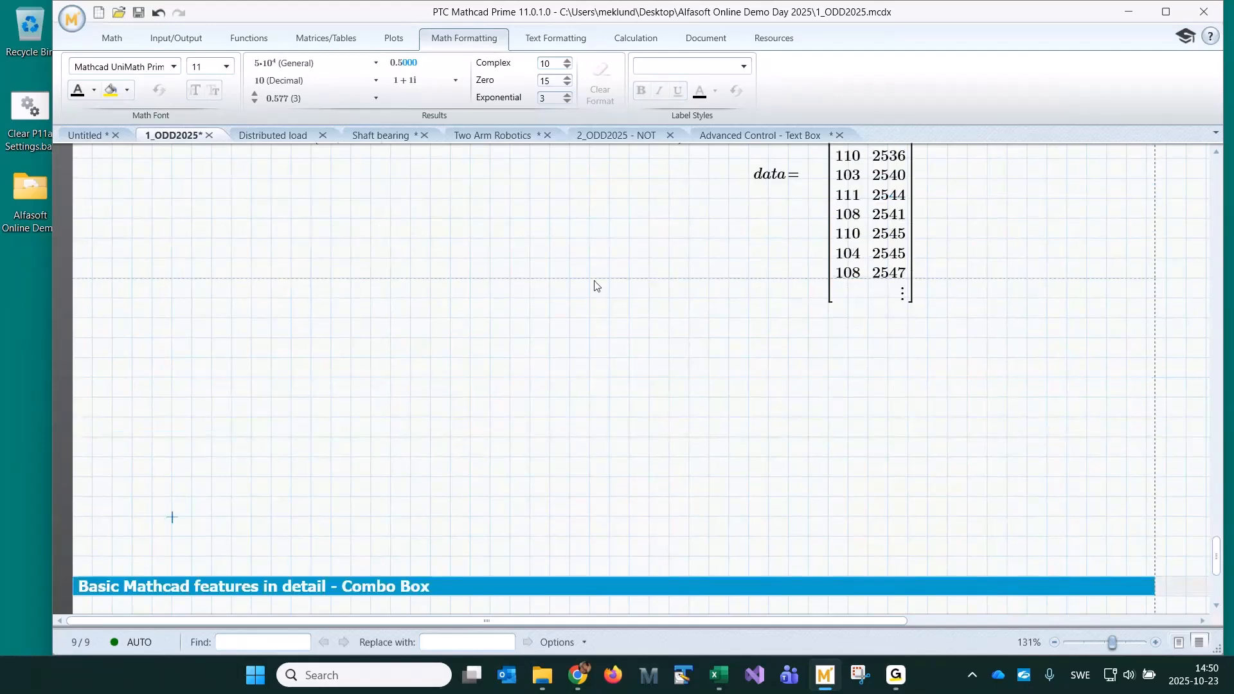
Insert an Excel component in the empty space below the READEXCEL definition, just under the page break
scroll(596, 287, up, 5)
scroll(595, 286, down, 1)
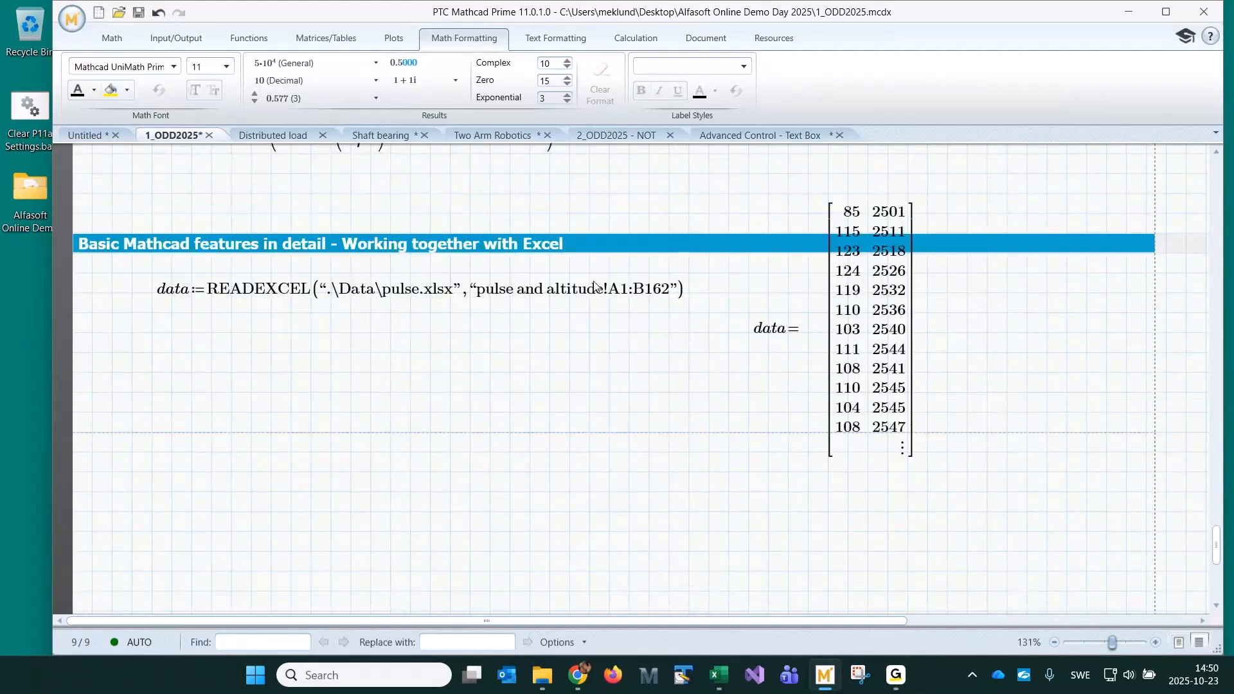
scroll(595, 287, down, 1)
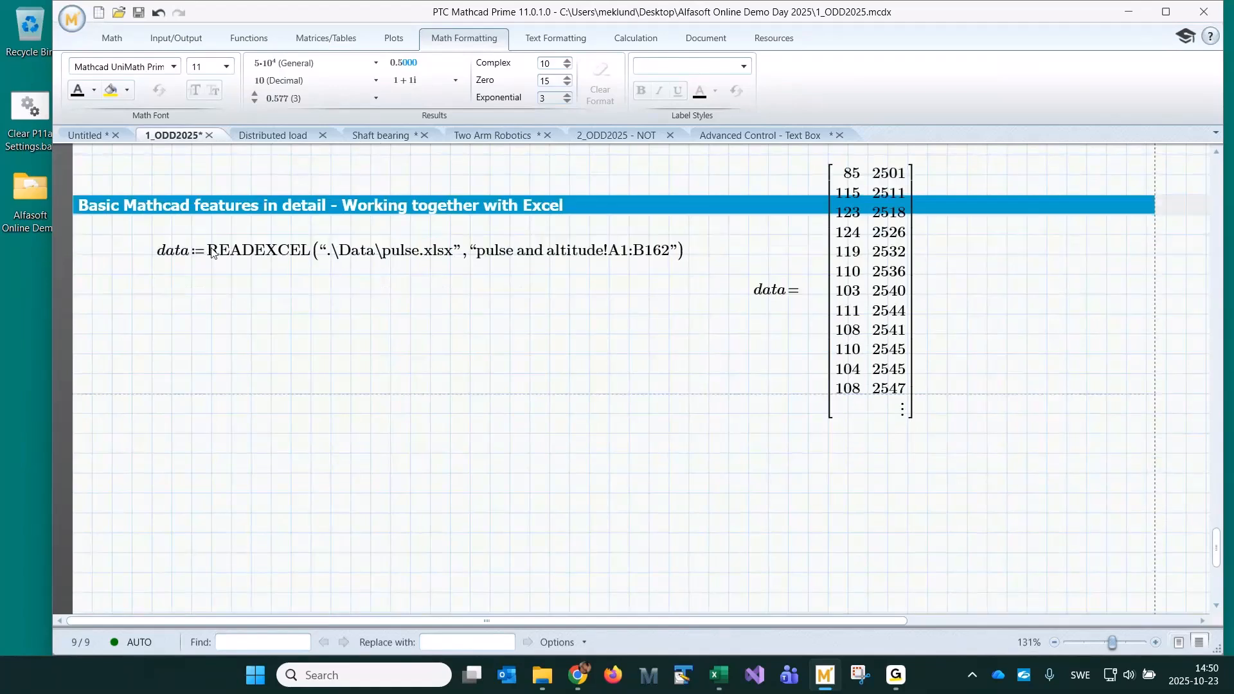
click(350, 305)
click(154, 416)
click(112, 37)
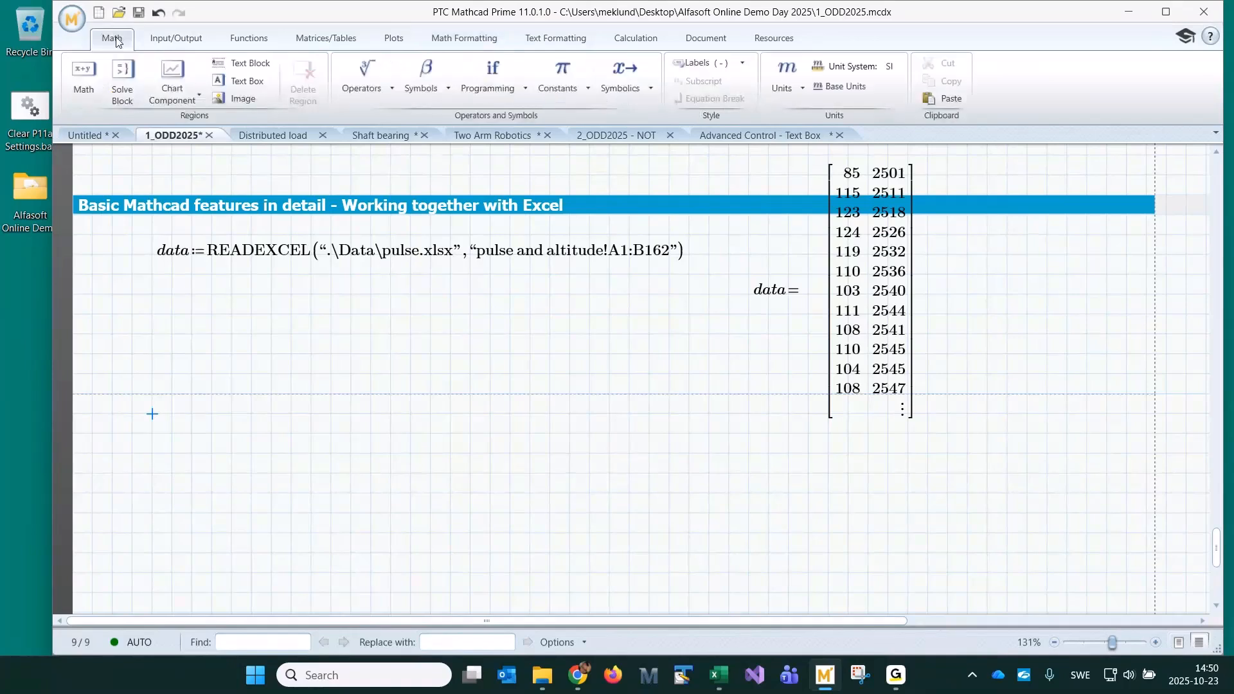
click(176, 38)
click(428, 93)
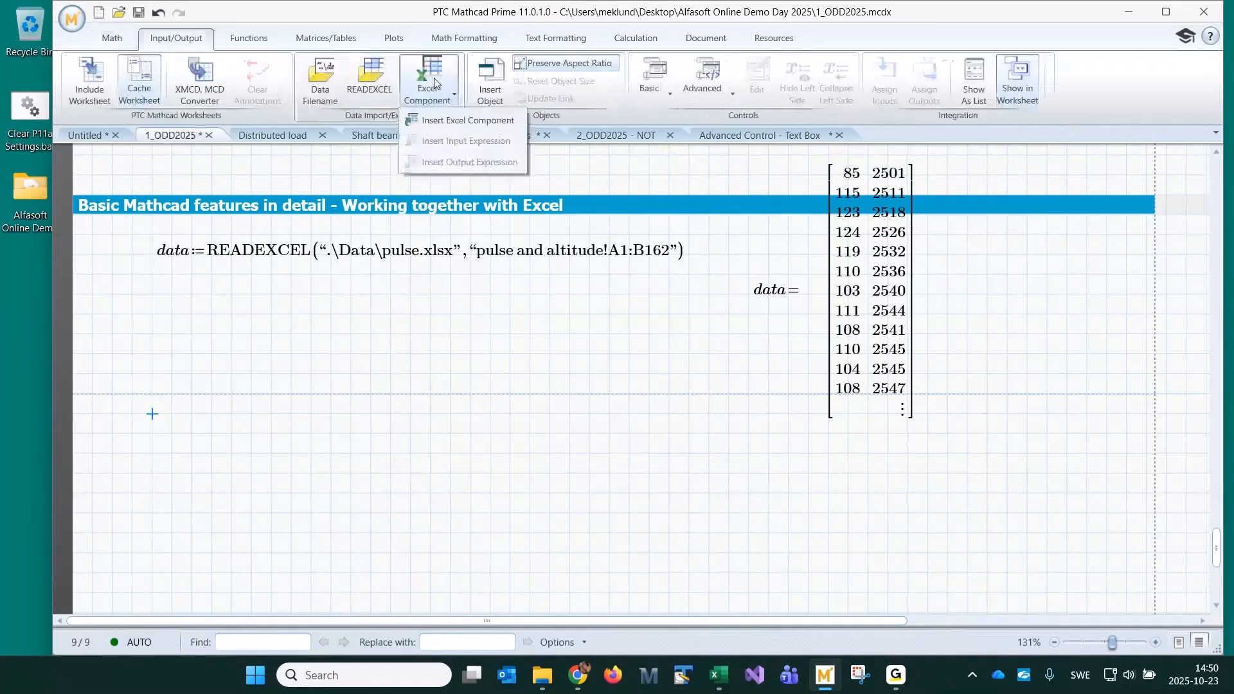
click(451, 121)
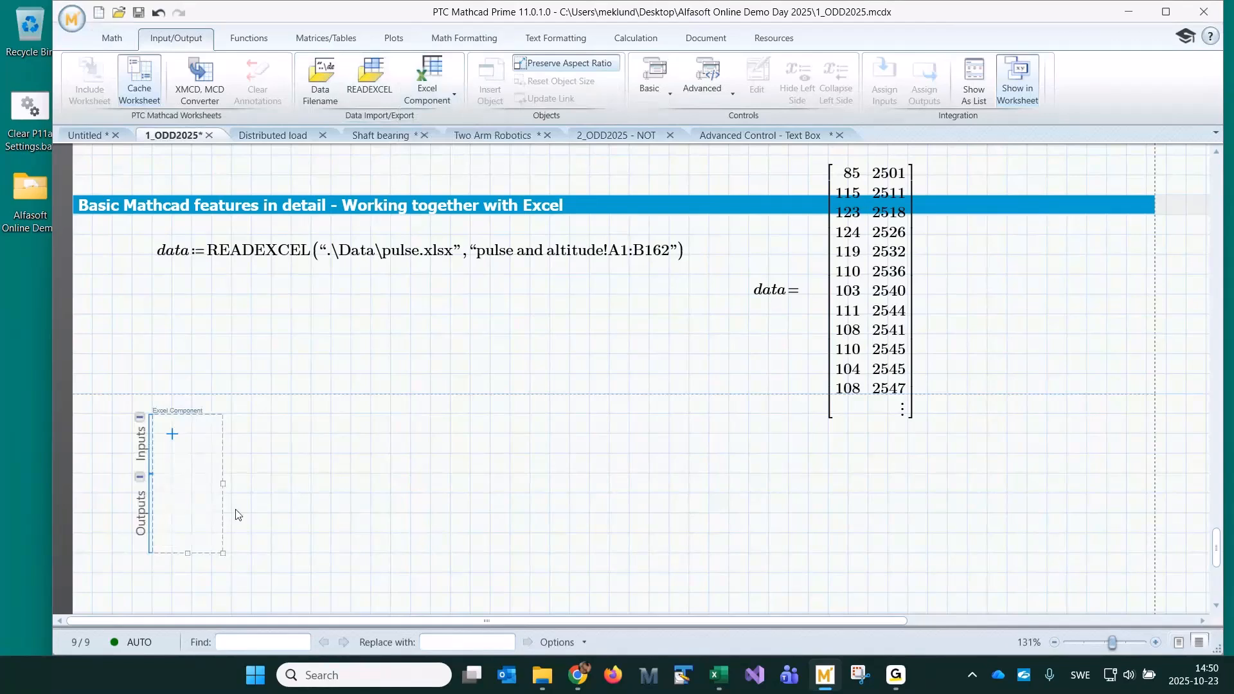
click(611, 533)
Stretch the Excel component downward so its table area is about three times as tall
scroll(394, 371, down, 3)
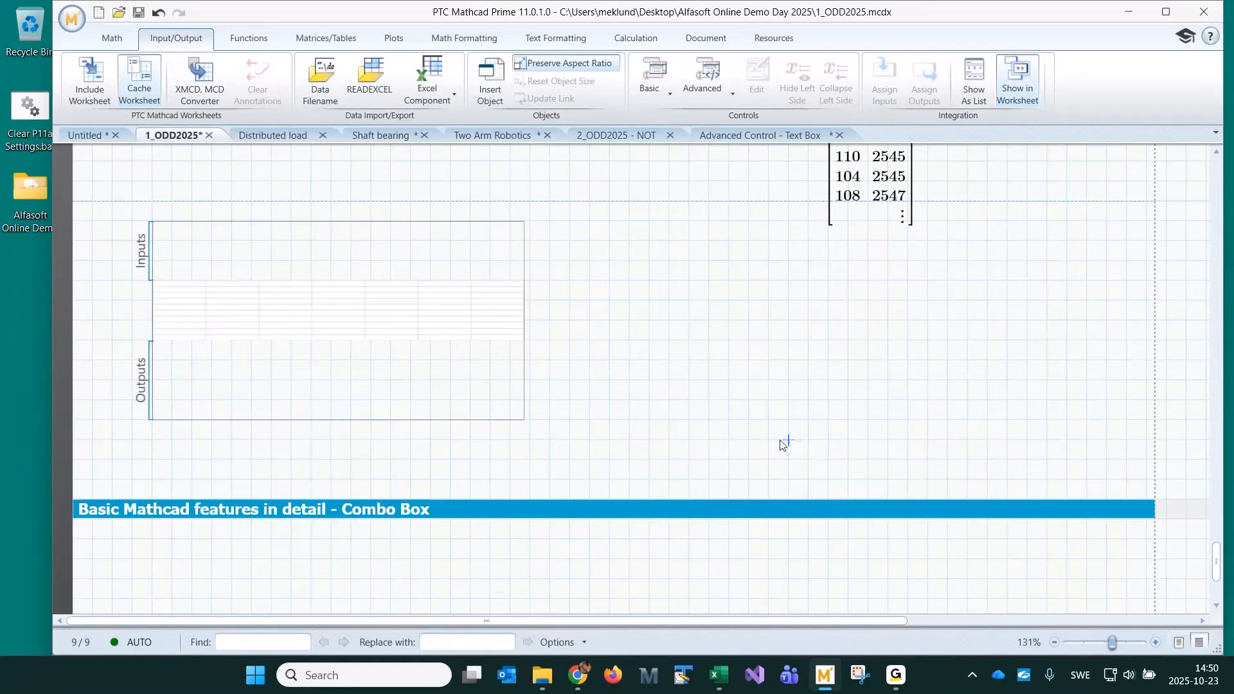
click(371, 381)
drag(348, 419, 344, 547)
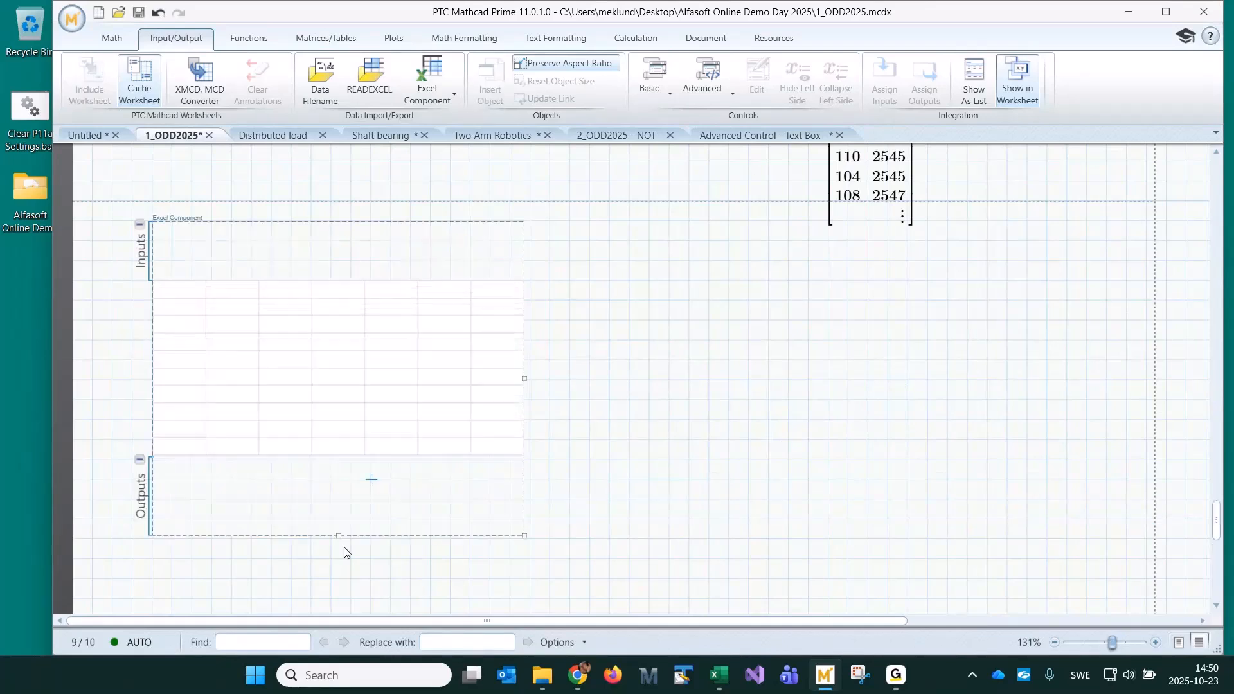
click(629, 499)
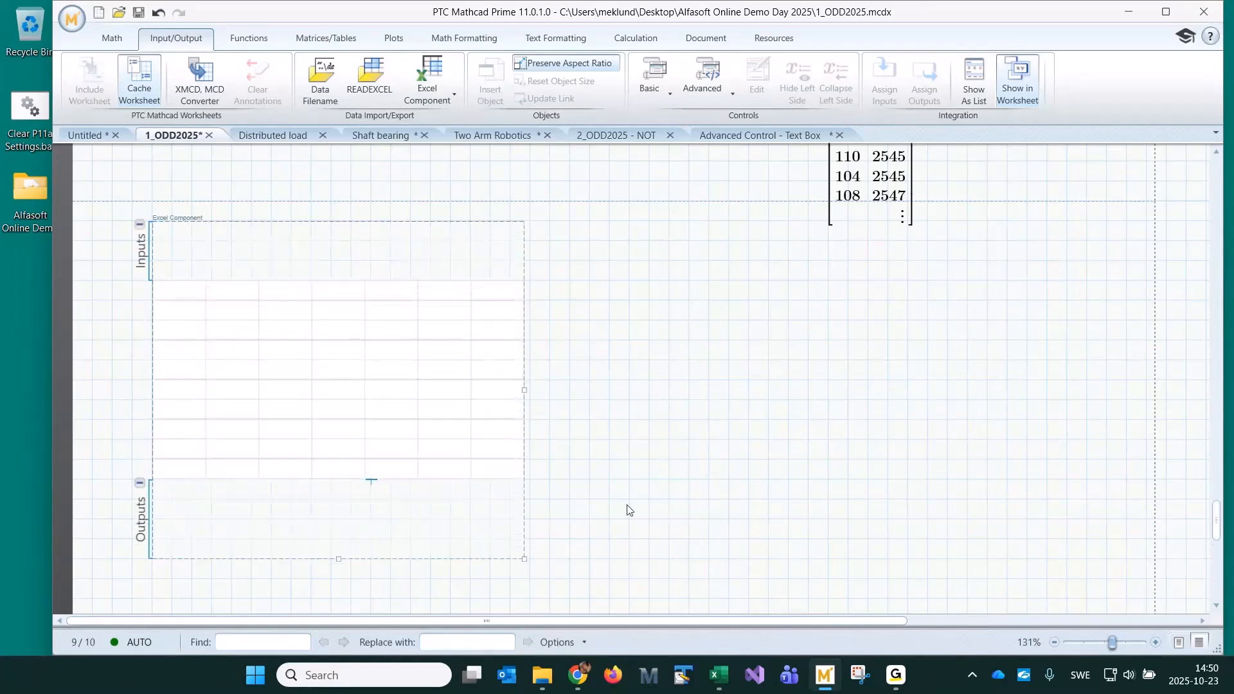
Open the Excel component's table for editing and enter Alfasoft, Jan, Feb and Mar in cells A1 to A4
double_click(352, 381)
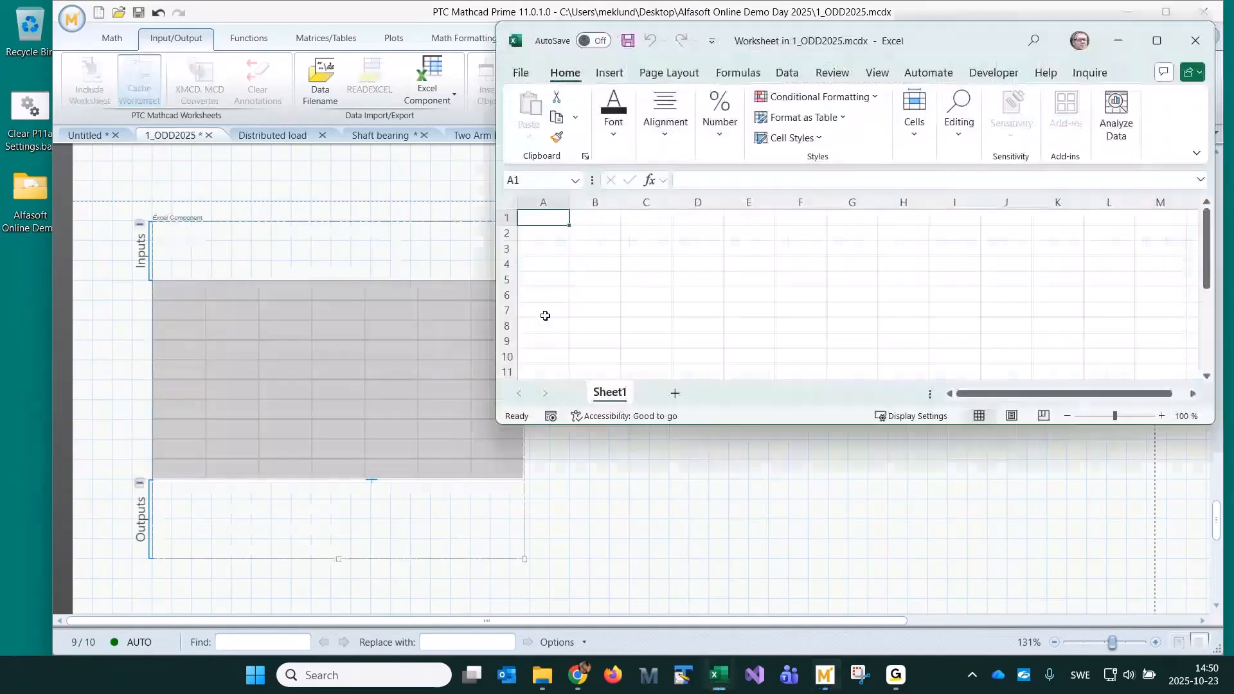
text(Alfa)
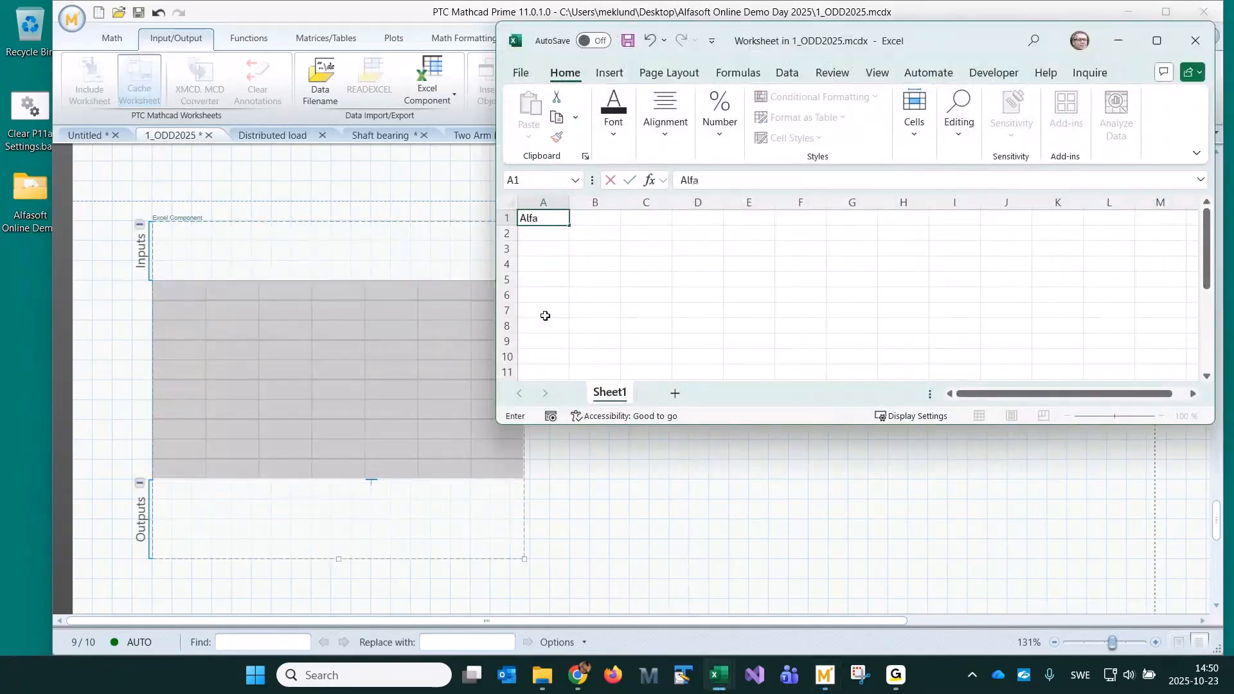
text(soft)
key(Return)
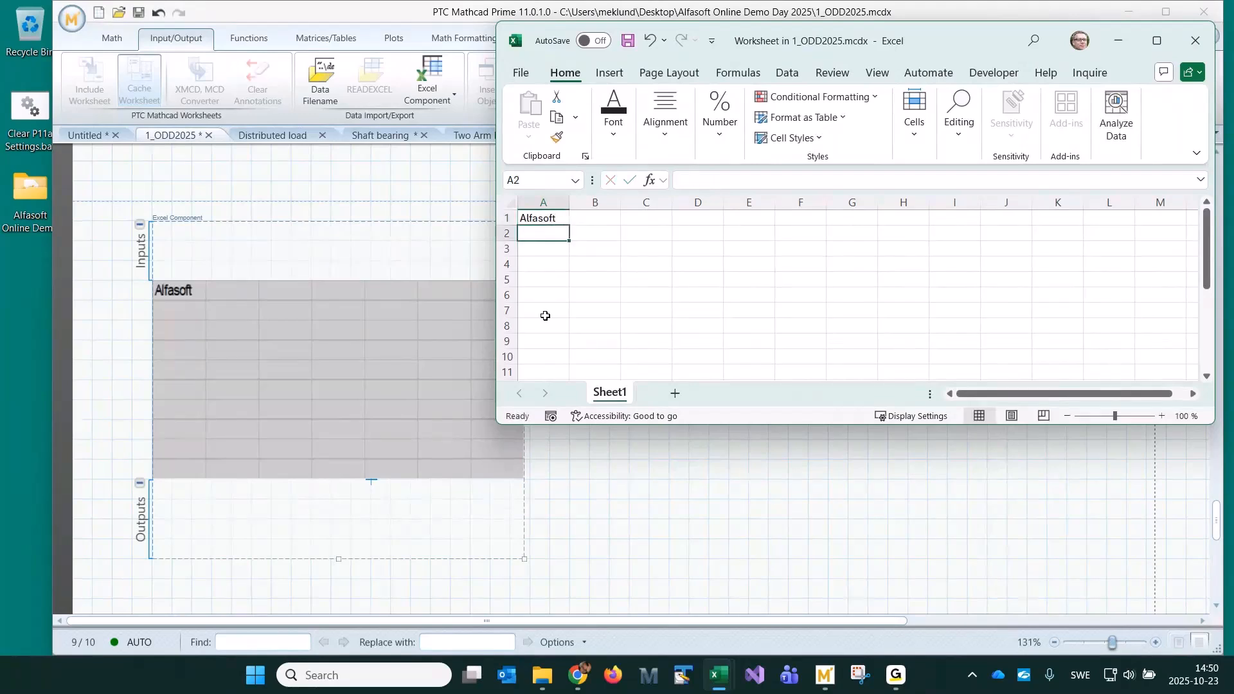
text(Jan)
key(Return)
text(Feb)
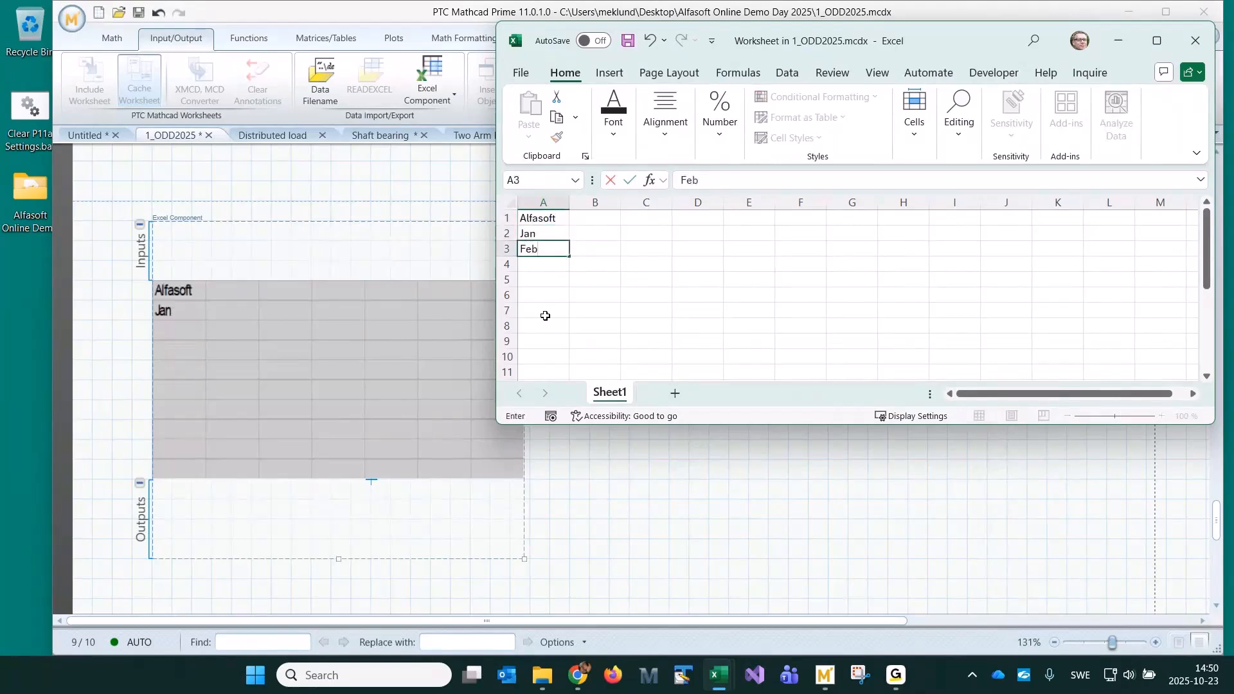
key(Return)
text(Mar)
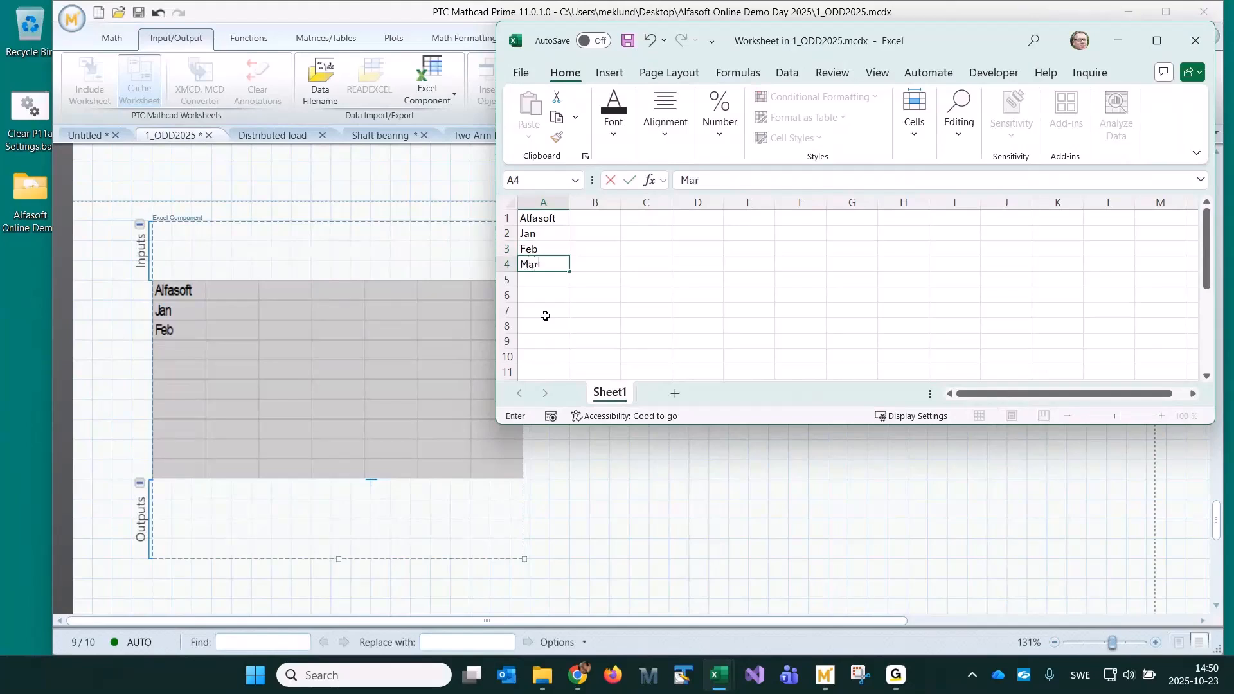
key(Return)
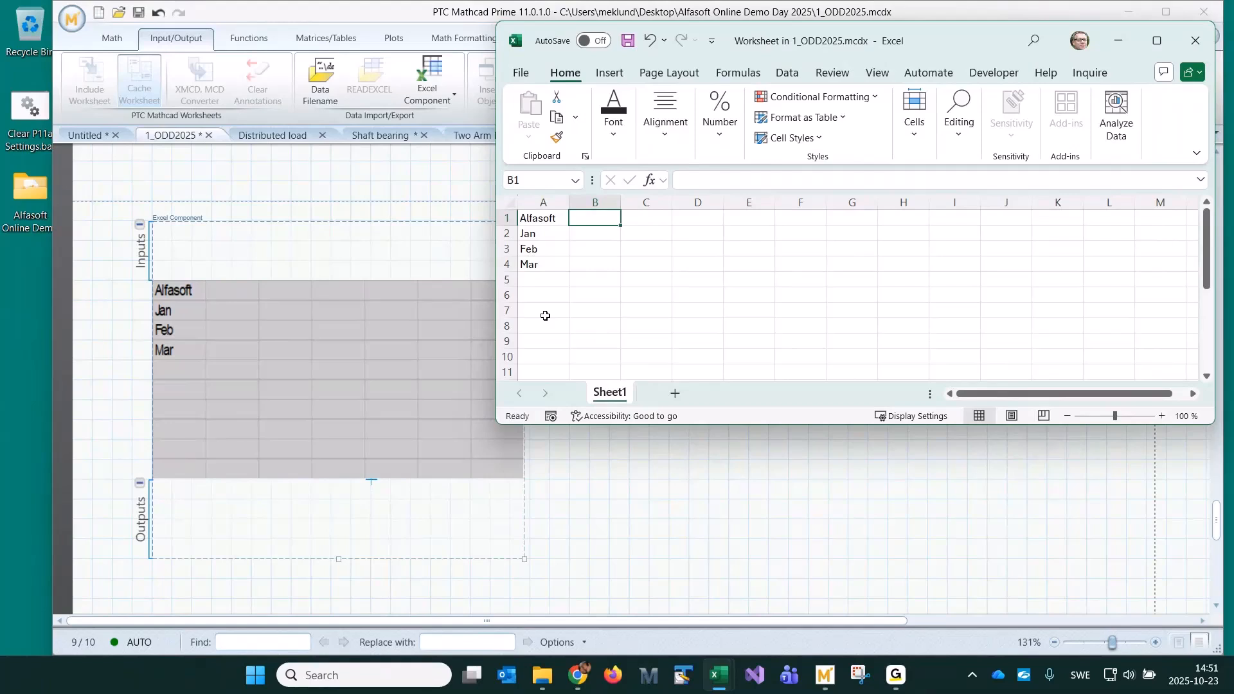
Enter the headings Now and Then in cells B1 and C1, and the values 123, 234 and 345 in B2 to B4
text(Now)
key(Tab)
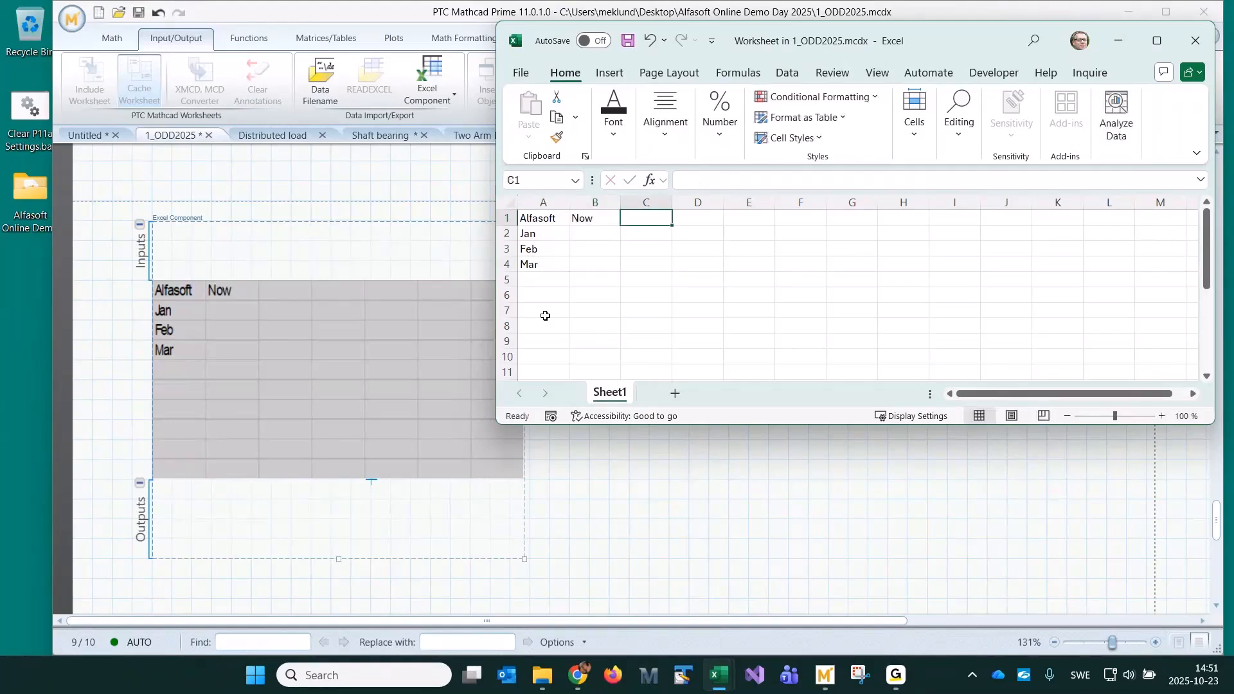
text(Then)
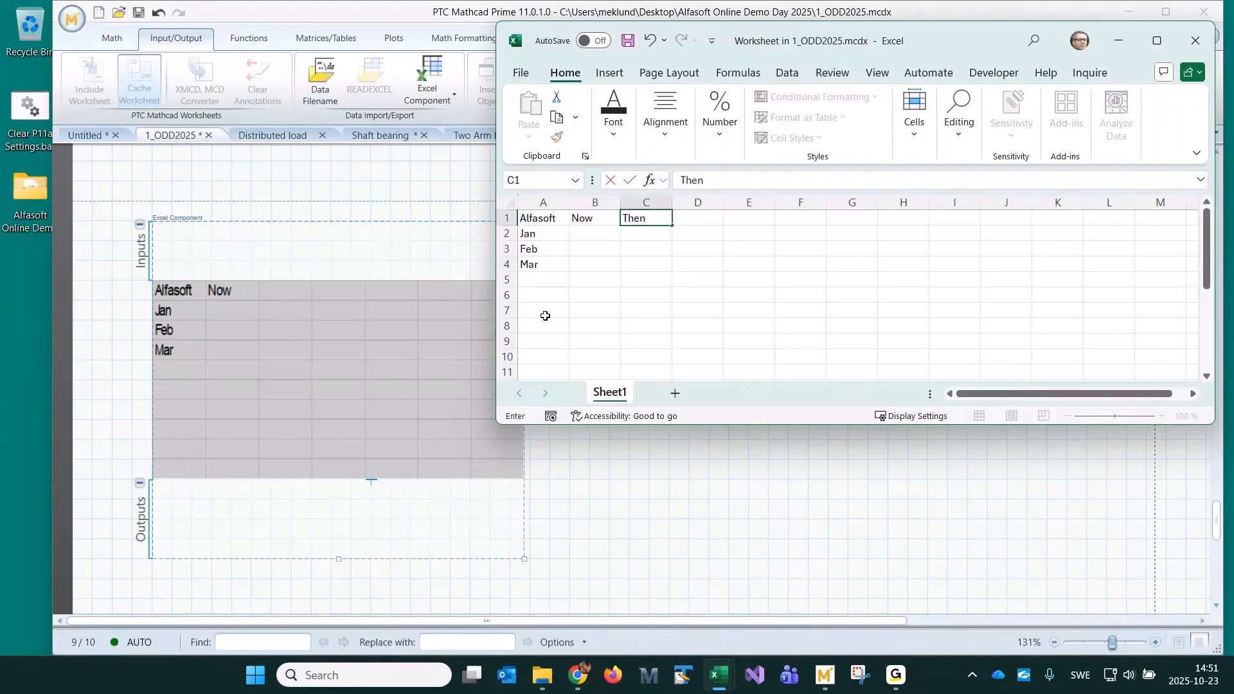
key(Return)
text(123)
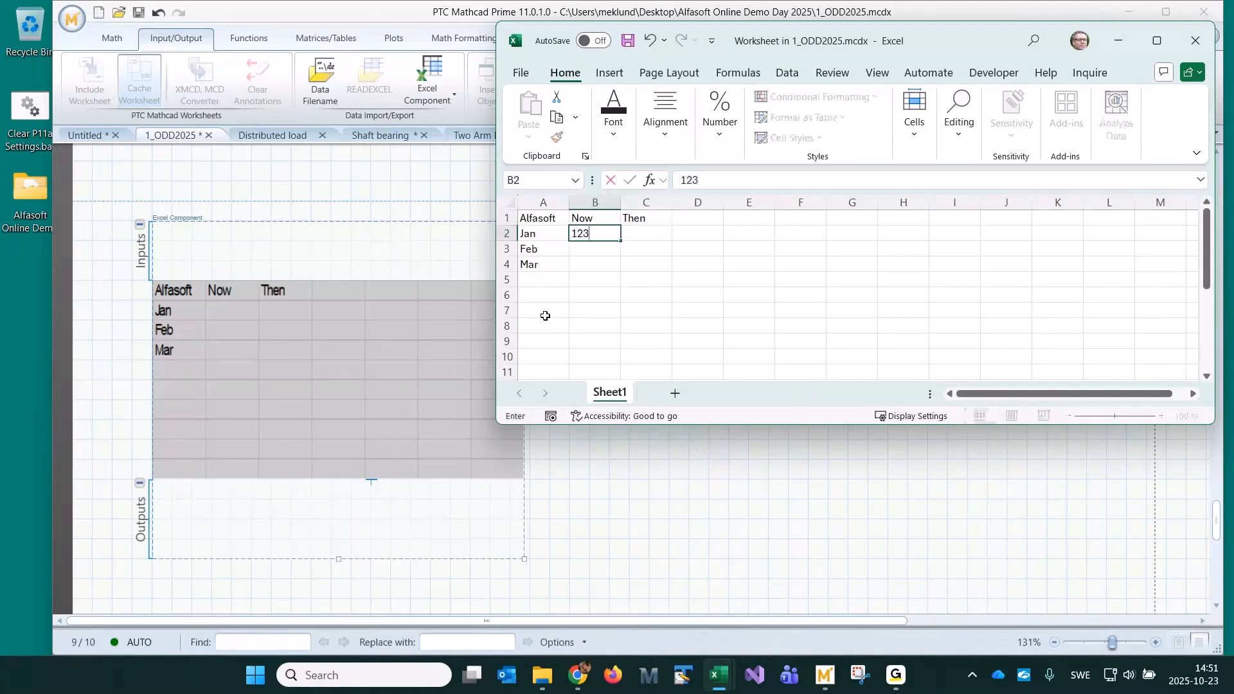
key(Return)
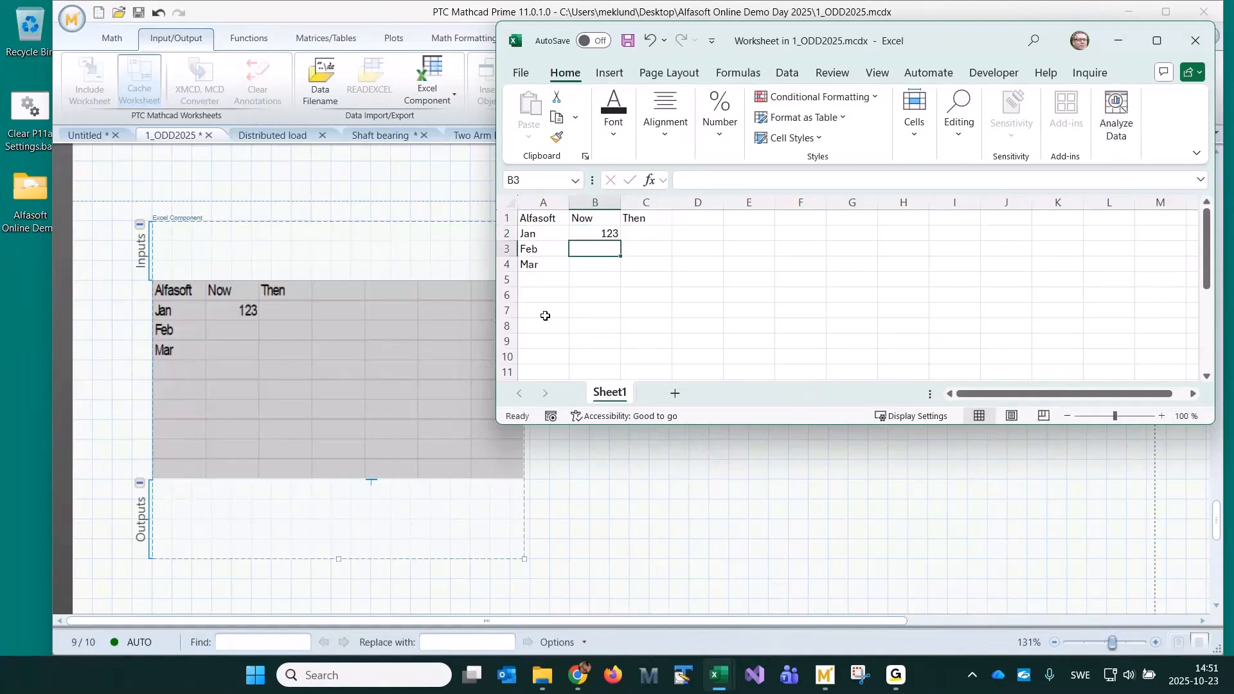
text(234)
key(Return)
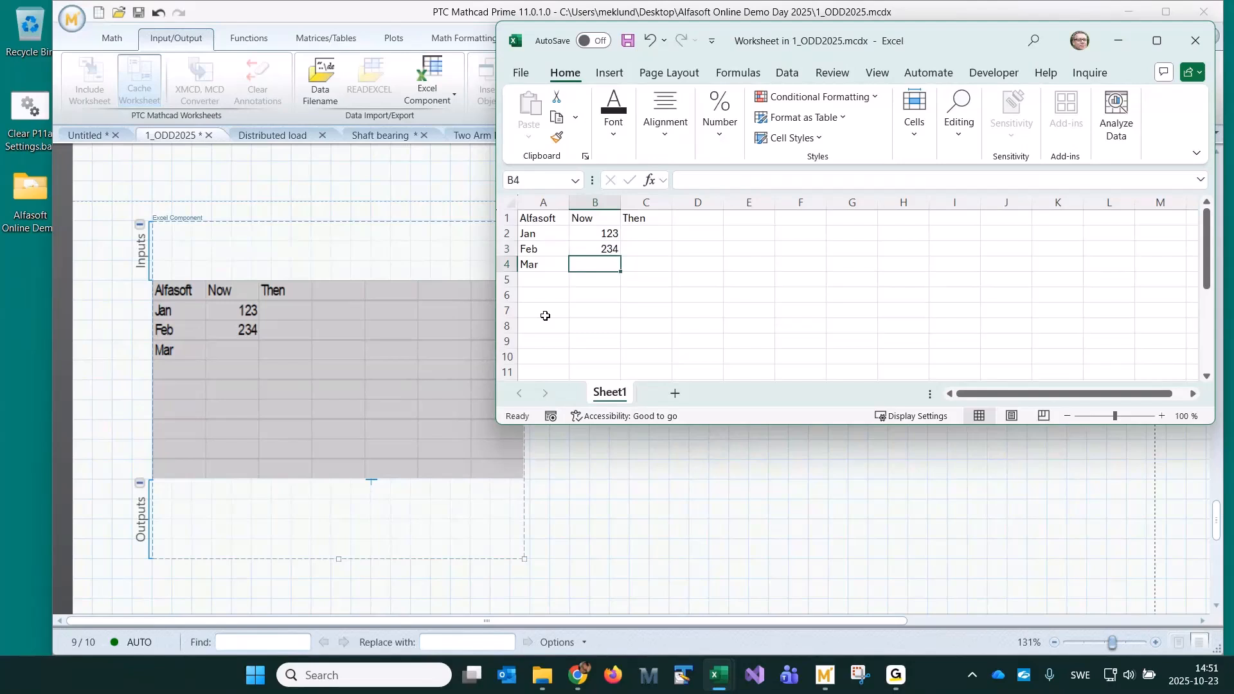
text(345)
Enter the formula =2*B2 in cell C2 for the January row of the Then column
key(Up)
key(Right)
key(Up)
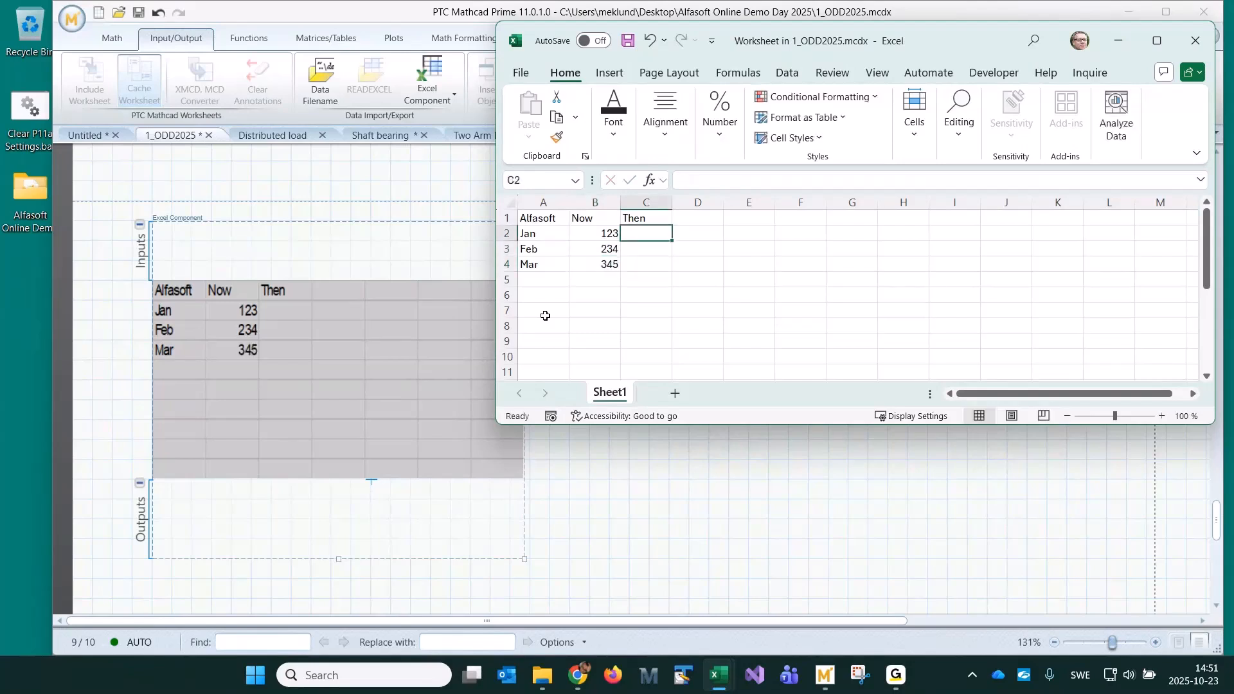
text(=)
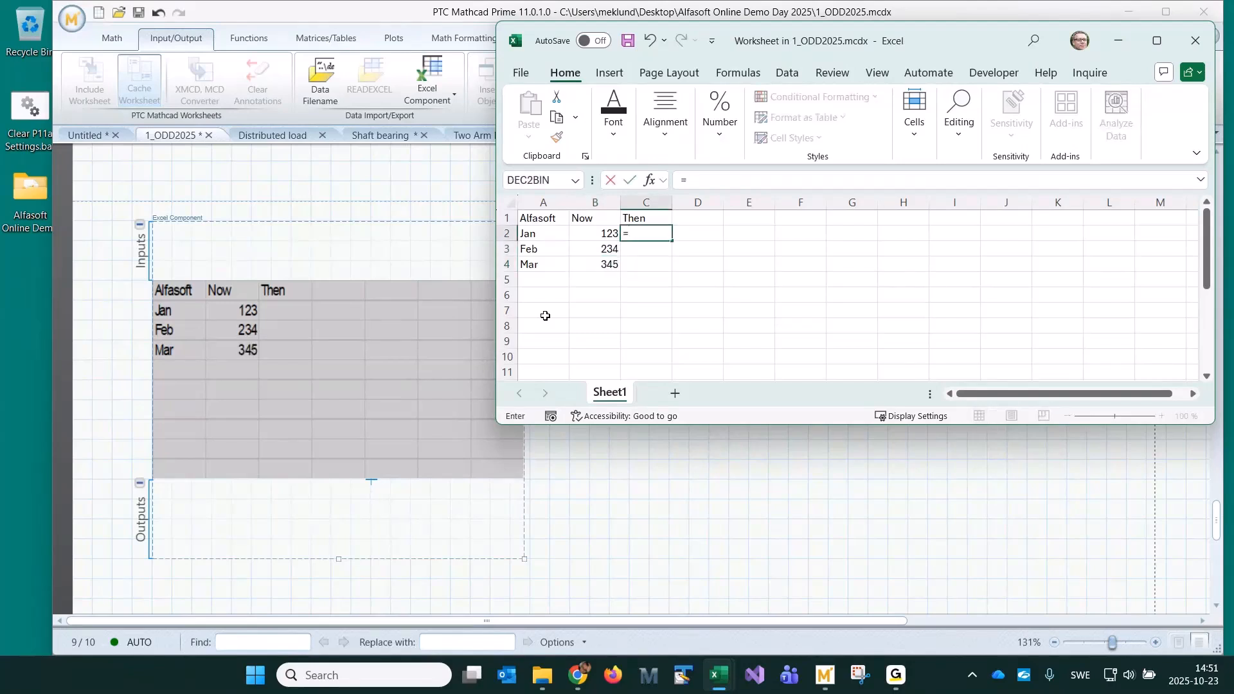
text(2*)
key(Left)
key(Return)
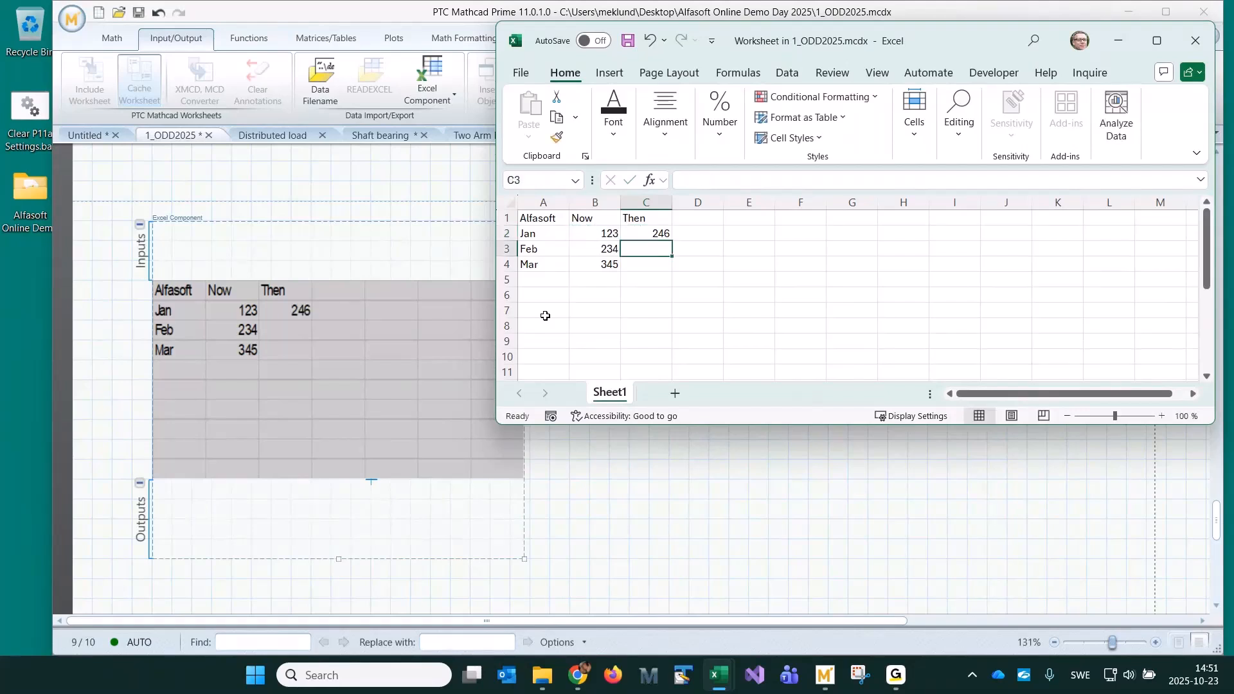
Fill the C2 formula down to C4 and check the formula in C2
key(Up)
key(shift+Down)
key(shift+Down)
key(ctrl+d)
click(698, 372)
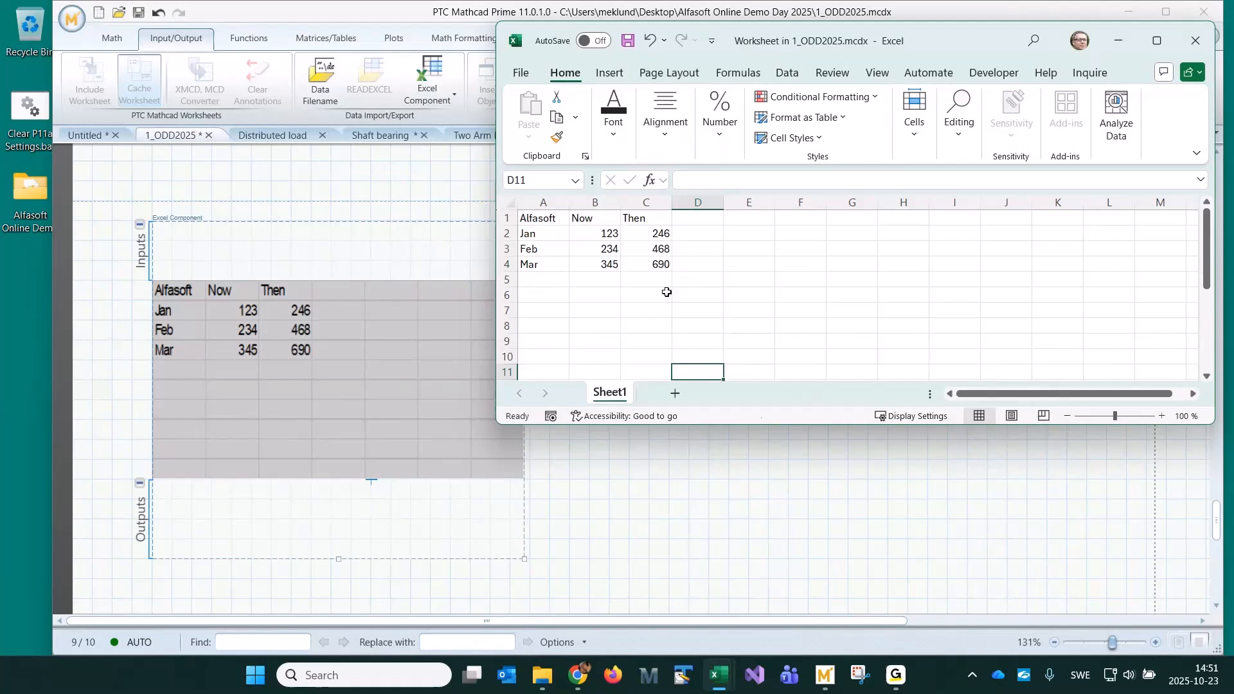
click(650, 238)
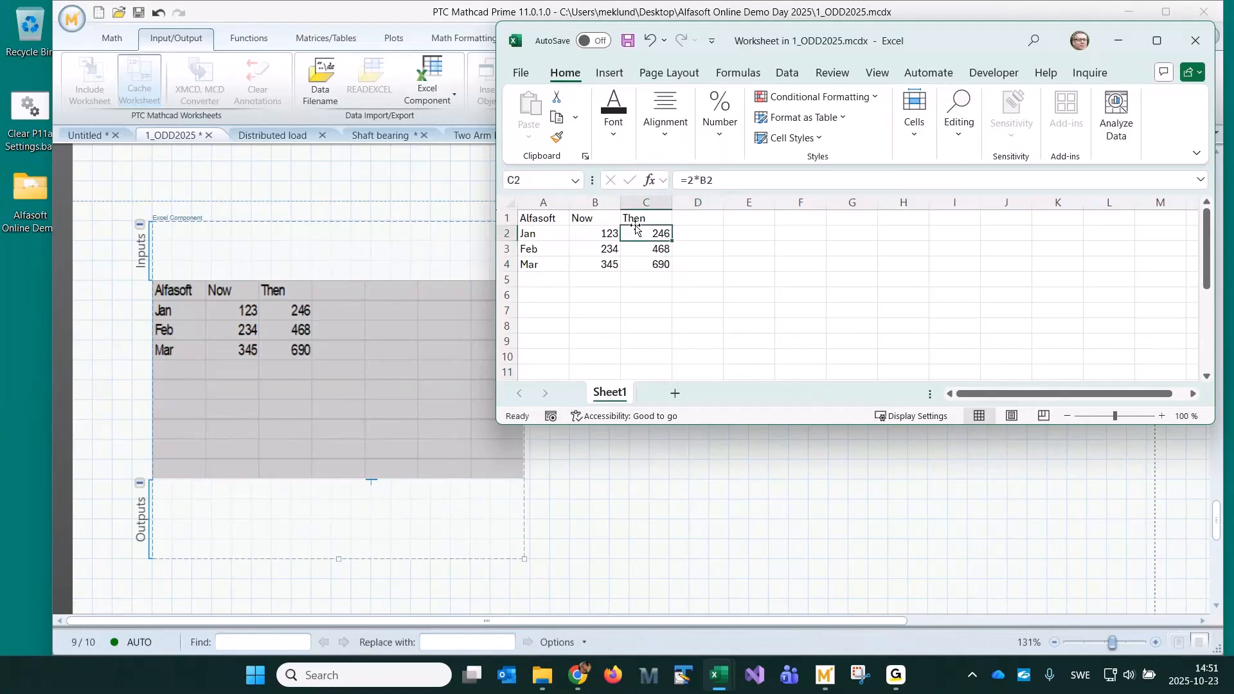
Give the table range A1:C4 a yellow fill and all borders, widening the Excel window for the formatting options
drag(546, 220, 641, 259)
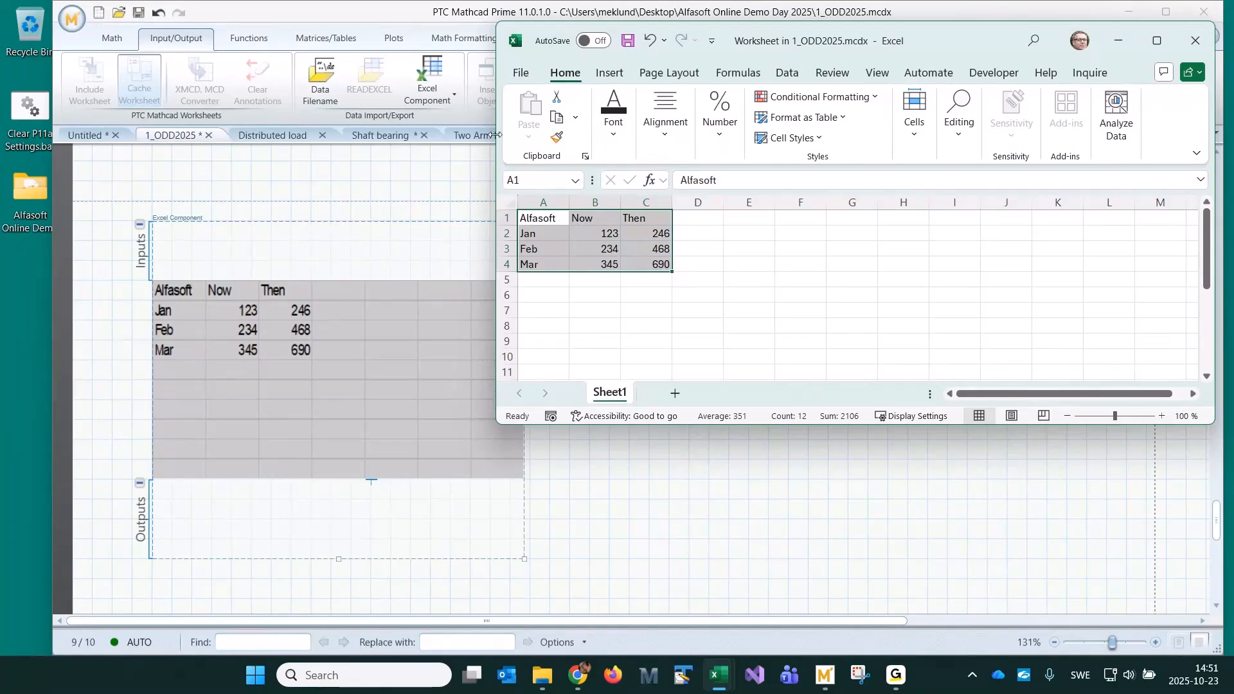
drag(495, 135, 132, 134)
click(351, 128)
click(333, 129)
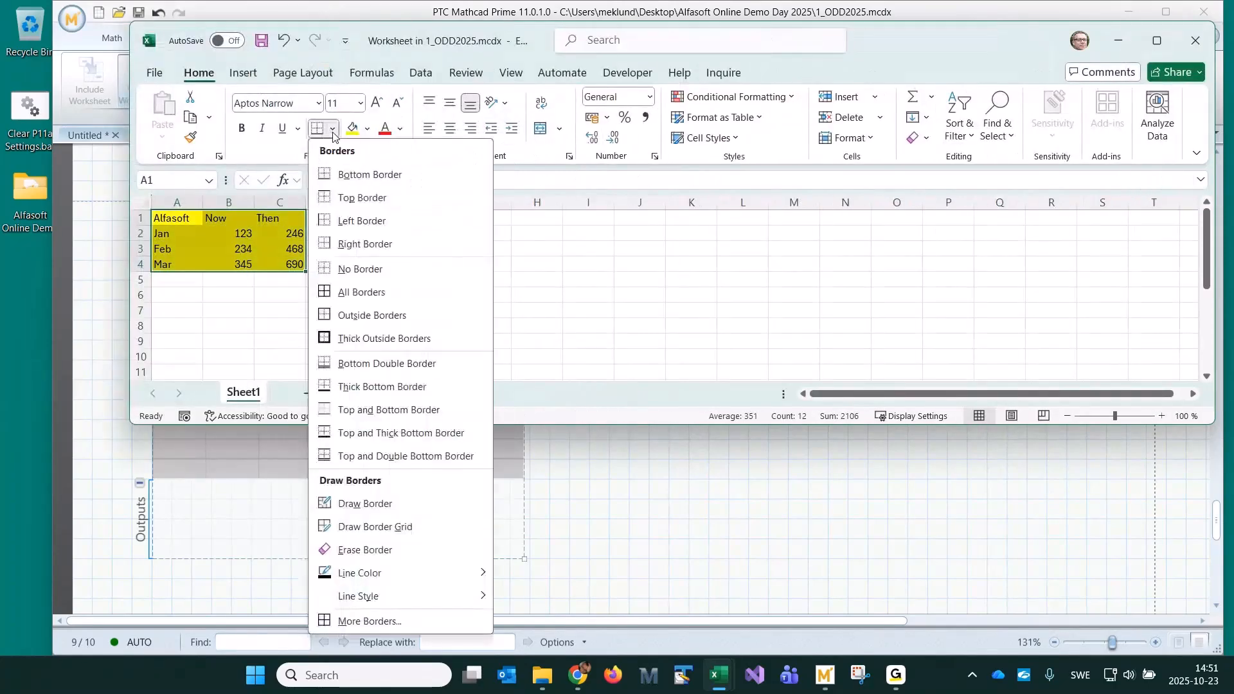
click(350, 290)
click(289, 311)
Fill the number cells B2:C4 with light orange and close the embedded worksheet to return to Mathcad
drag(235, 235, 274, 263)
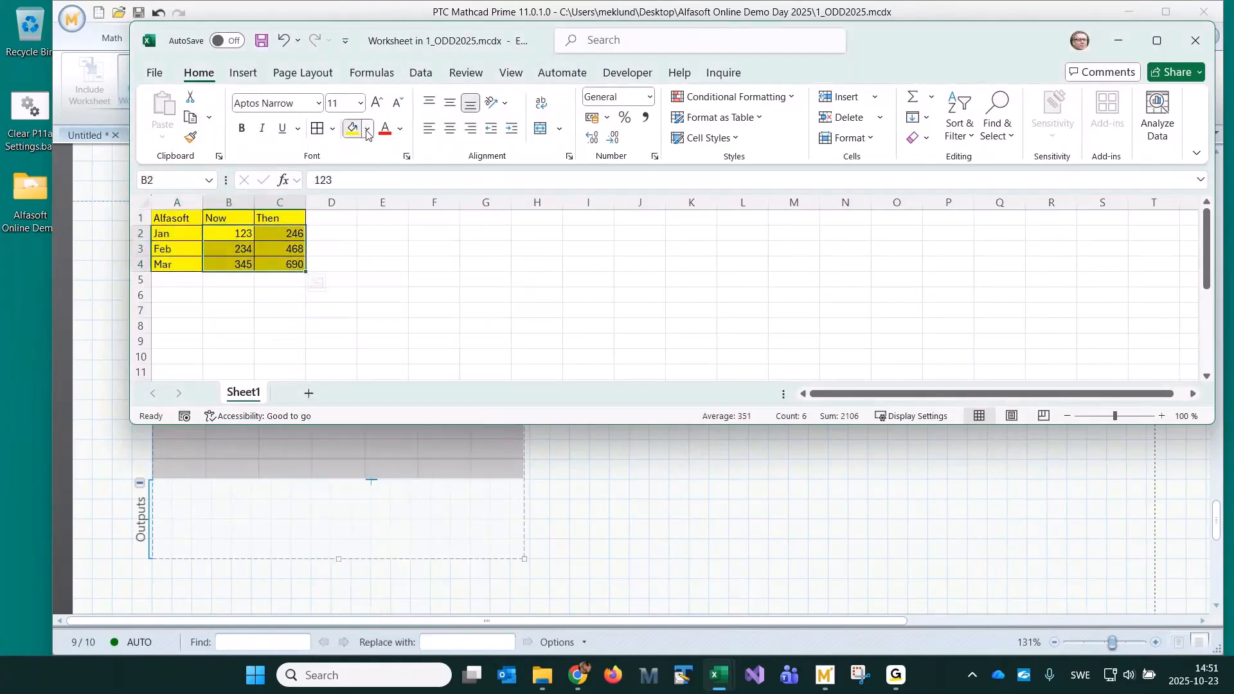
click(368, 130)
click(425, 195)
click(485, 310)
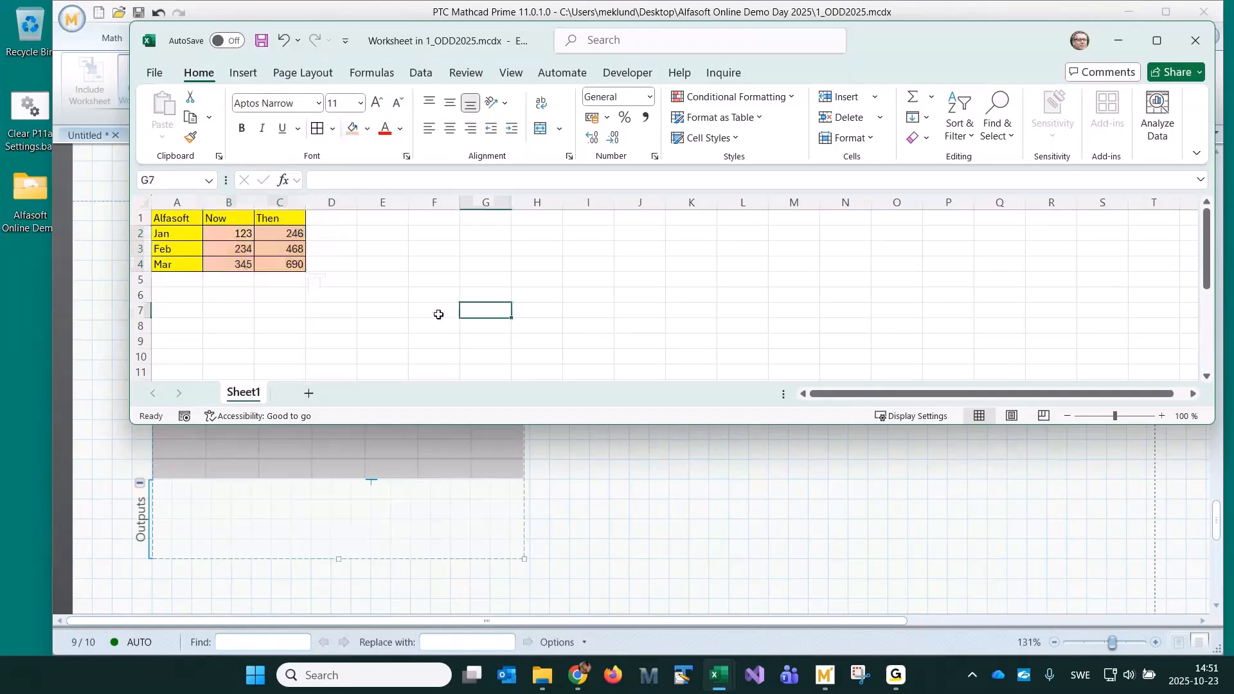
click(1195, 42)
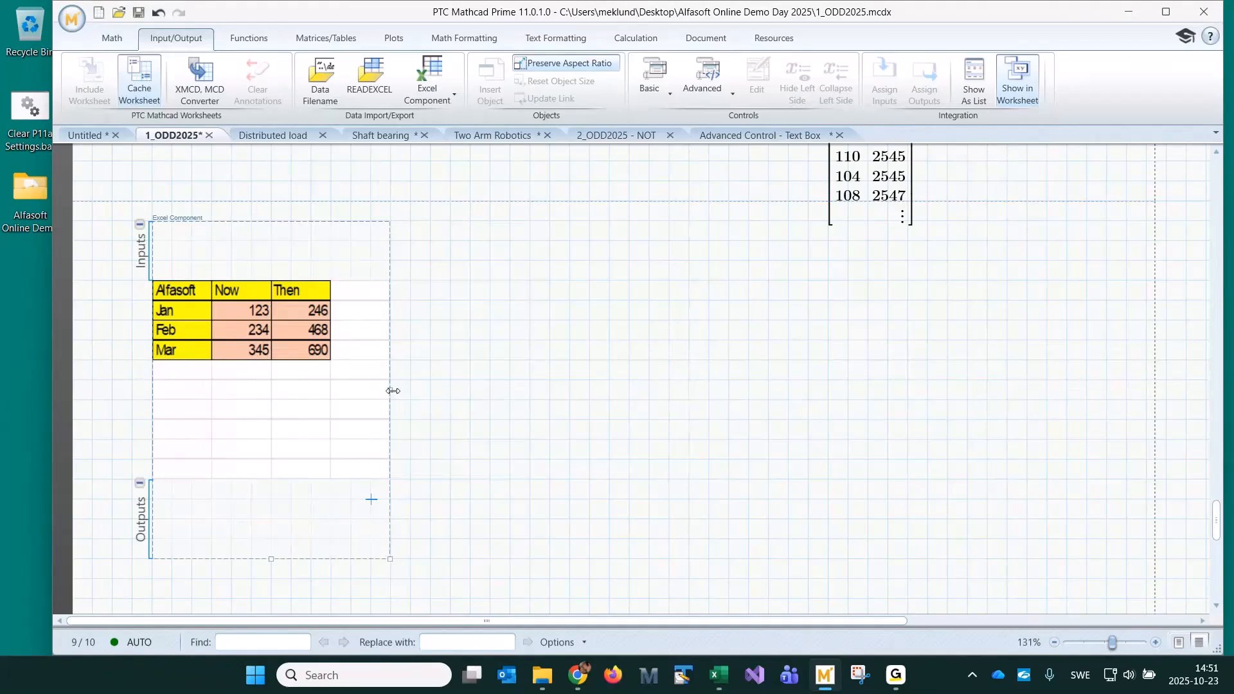
Shrink the Excel component to three columns wide and to one empty row below the Mar row
drag(393, 389, 343, 390)
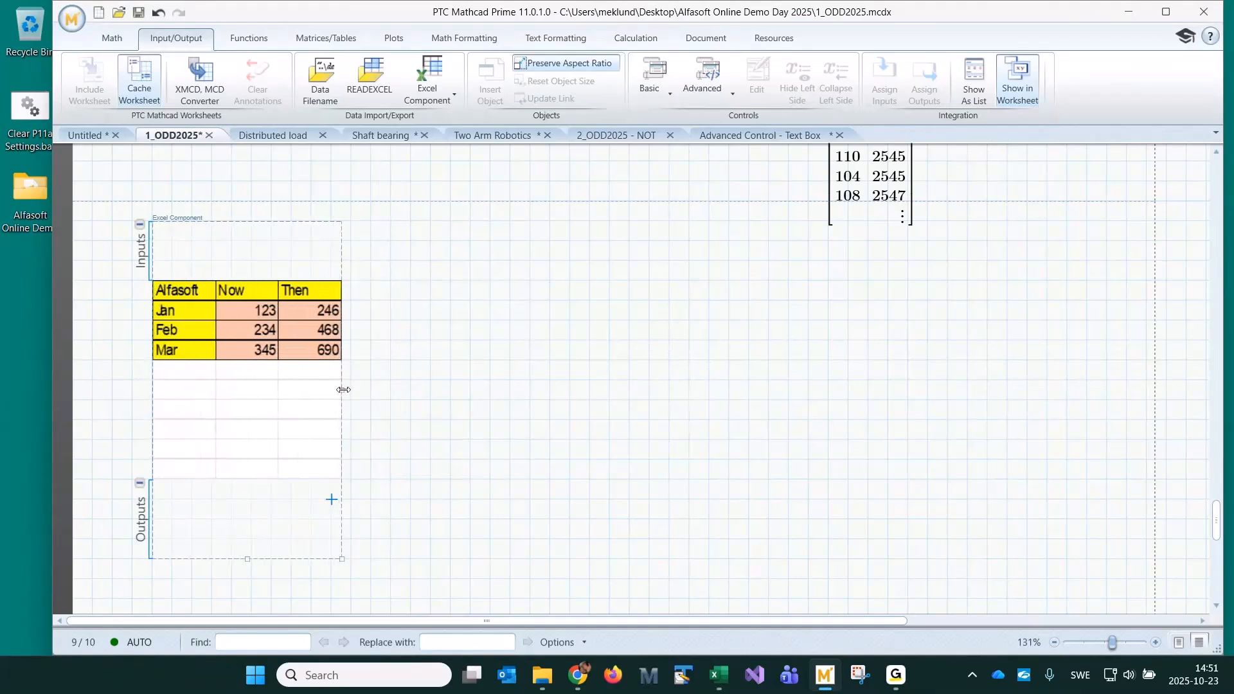
drag(247, 559, 265, 463)
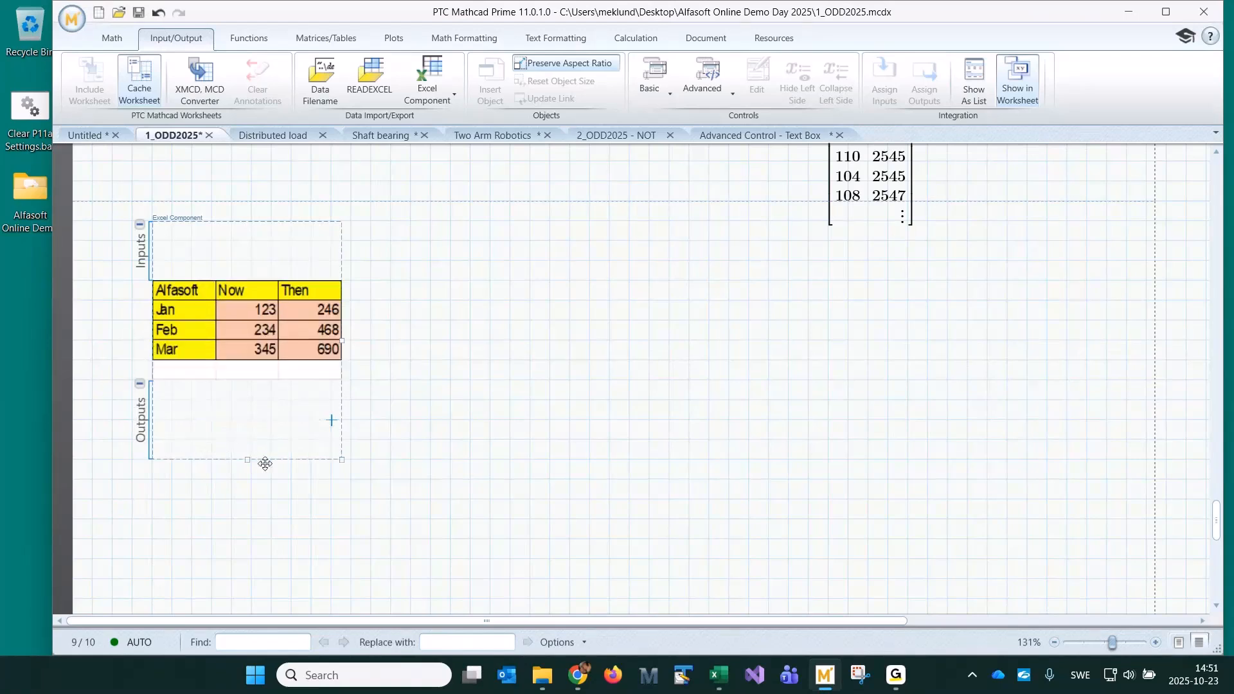
click(550, 440)
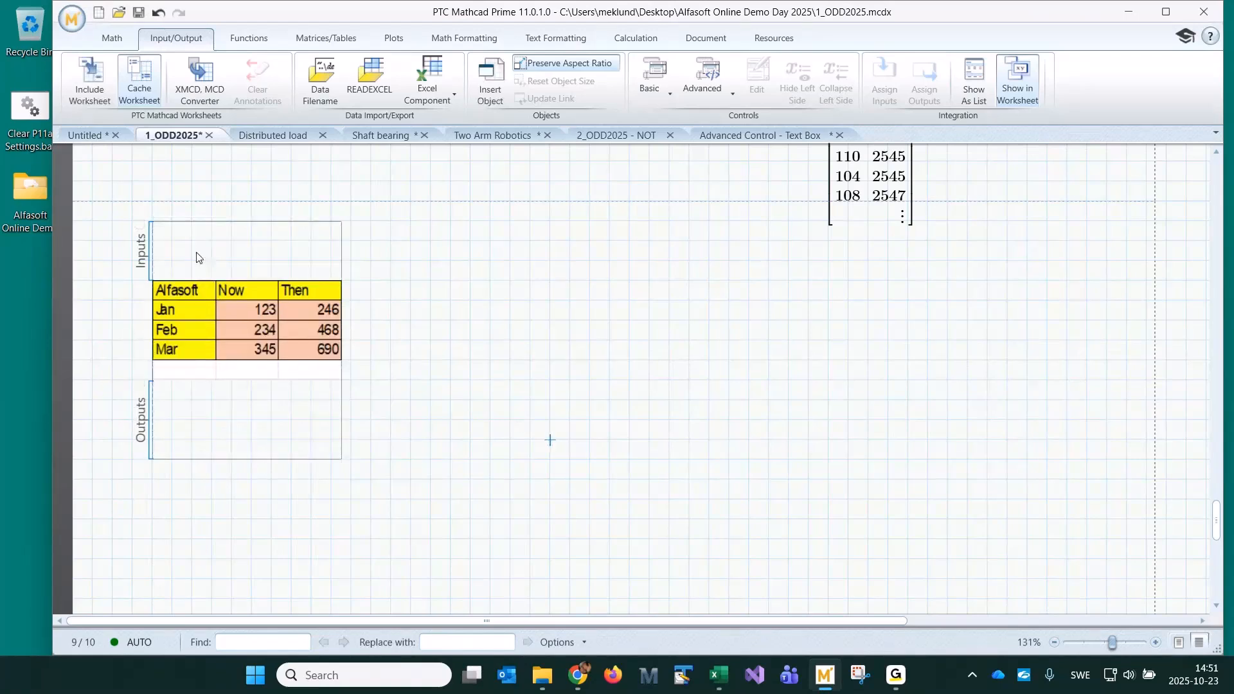
Define indata as a three-row column vector with 876, 543 and 344 in the empty space above the Excel component
scroll(486, 325, up, 3)
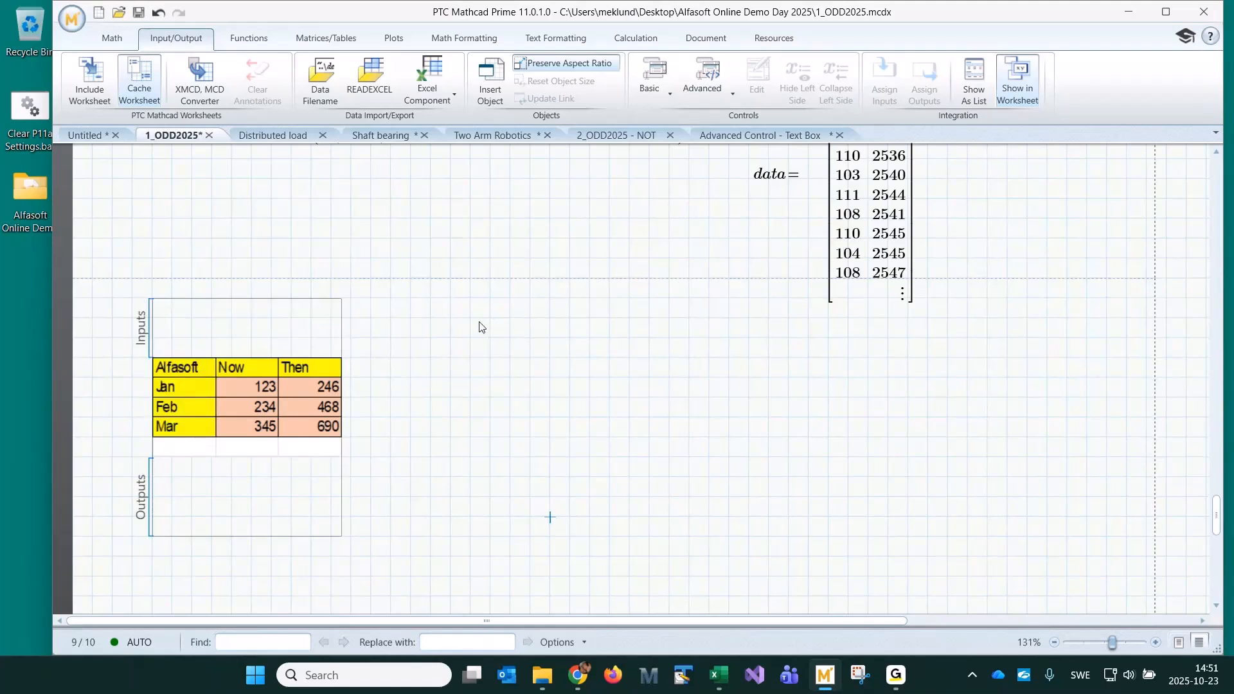
text(indata)
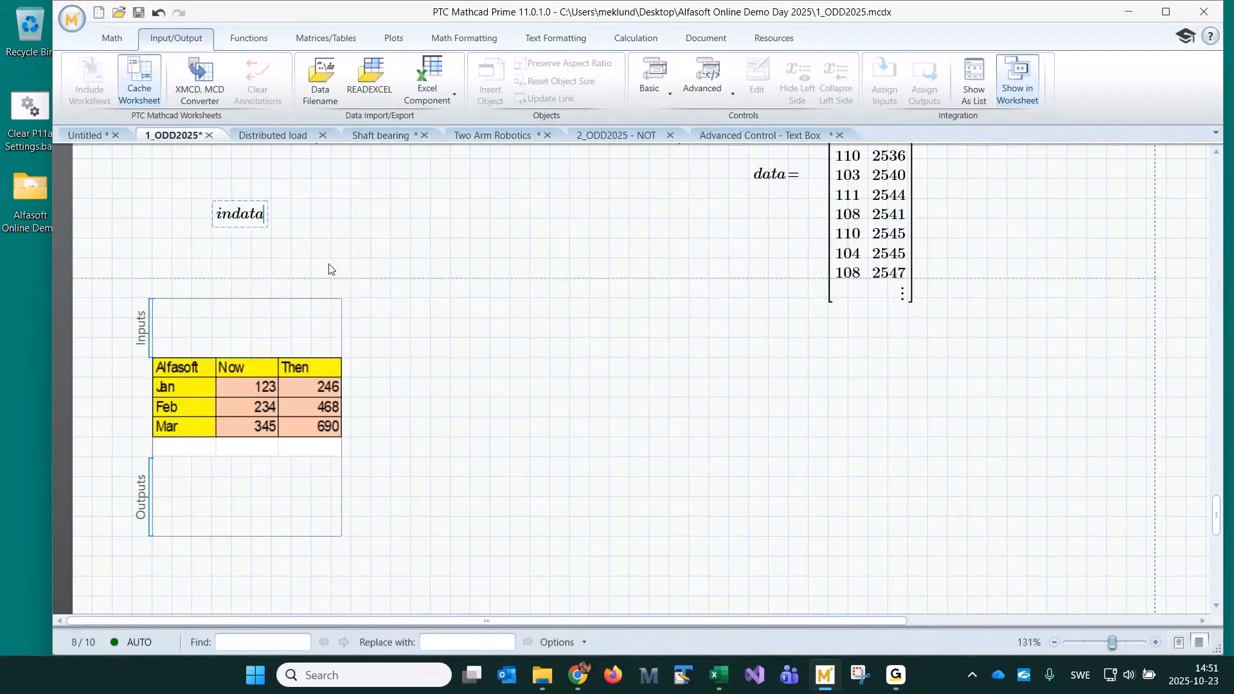
text(:=)
key(ctrl+m)
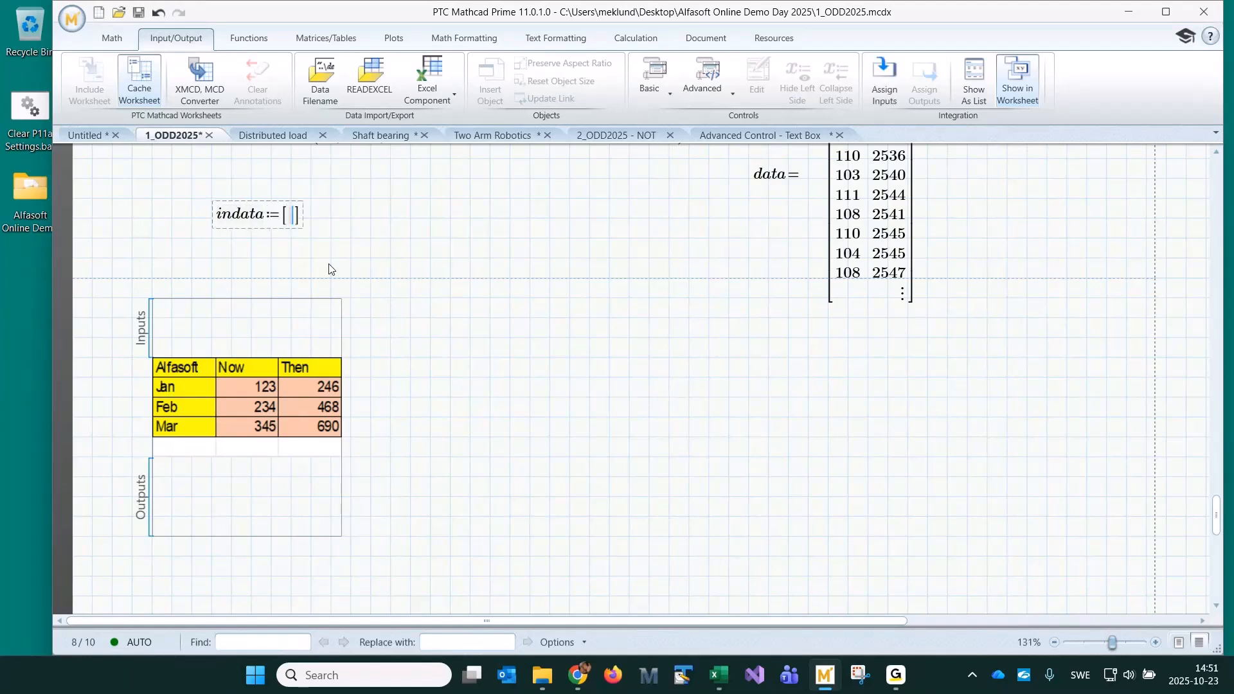
text(123)
key(BackSpace)
key(BackSpace)
key(BackSpace)
text(876)
key(ctrl+Return)
text(5)
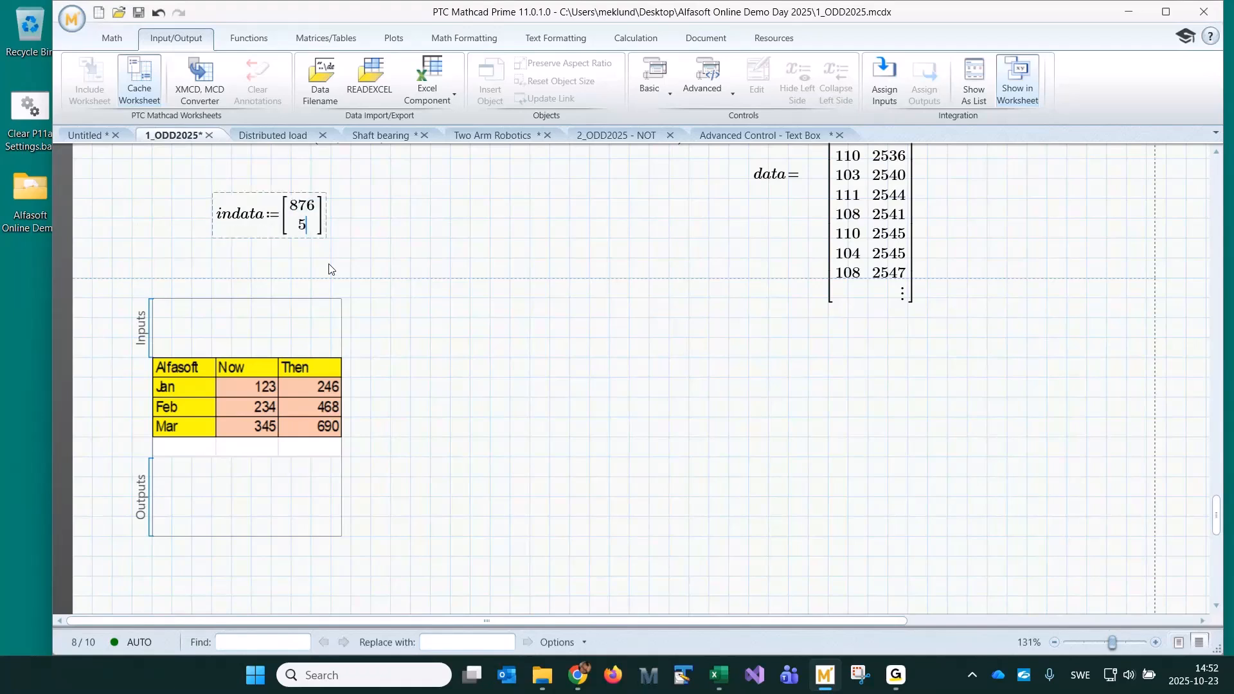
text(43)
key(ctrl+Return)
text(344)
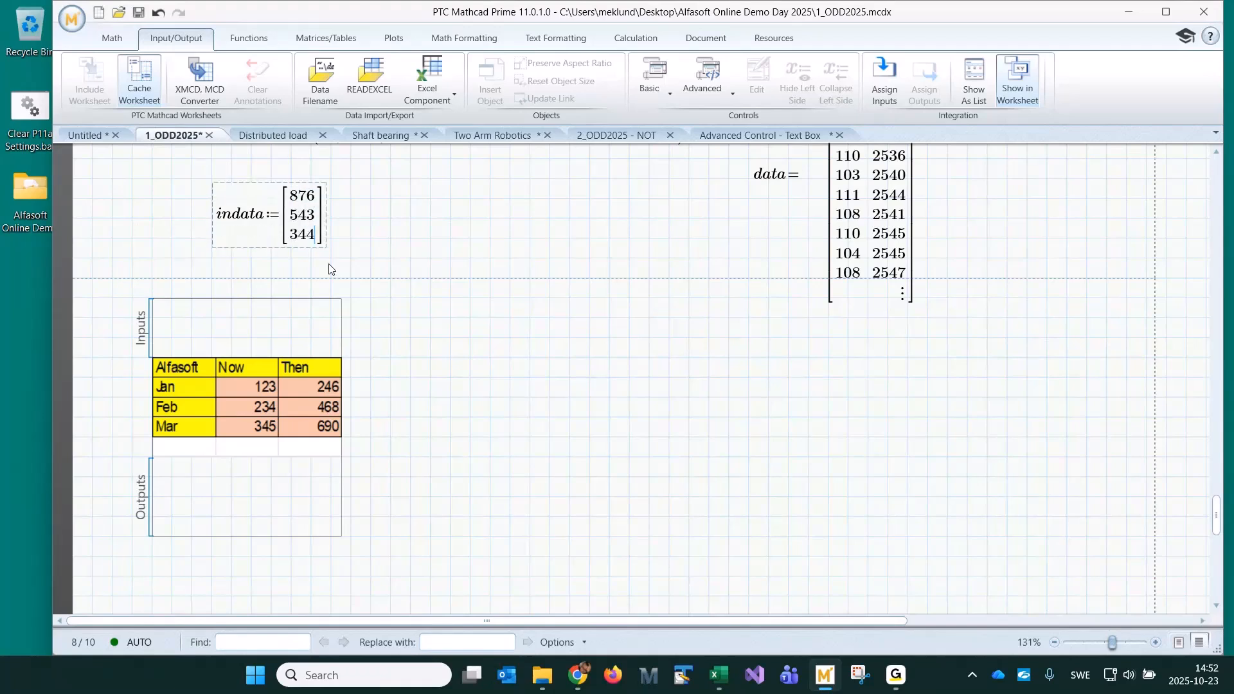
Add an input expression to the Excel component that assigns indata to excel cell "b2"
right_click(171, 320)
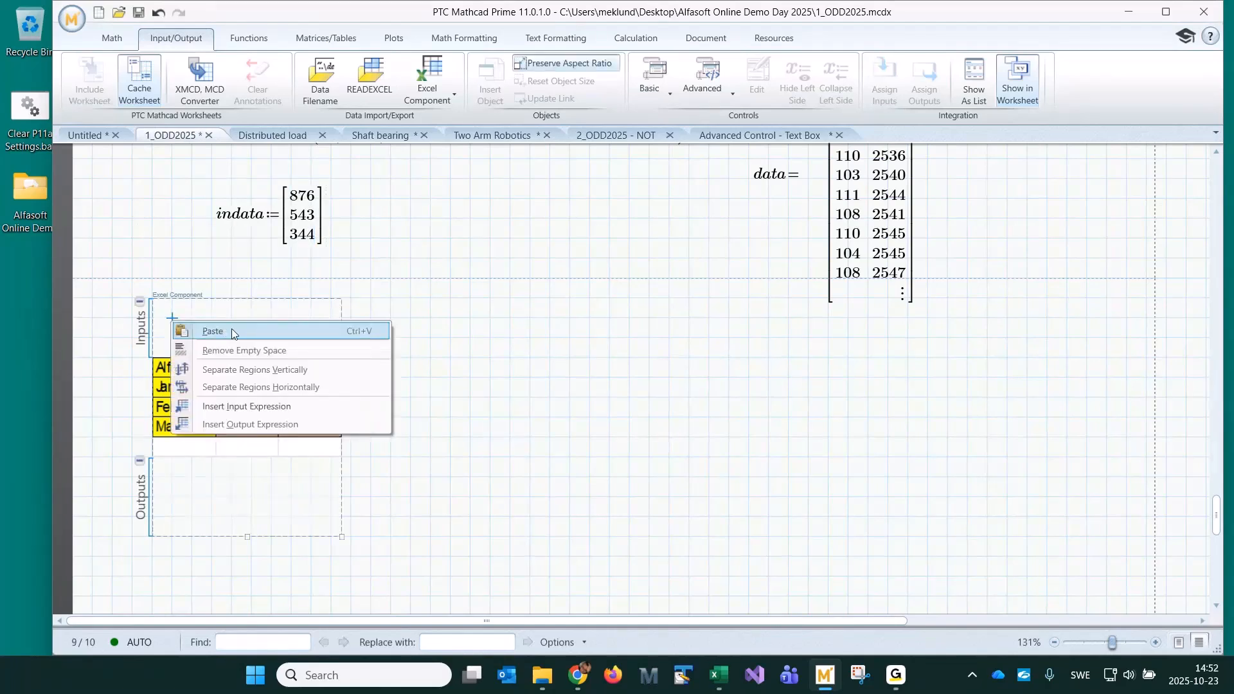
click(213, 331)
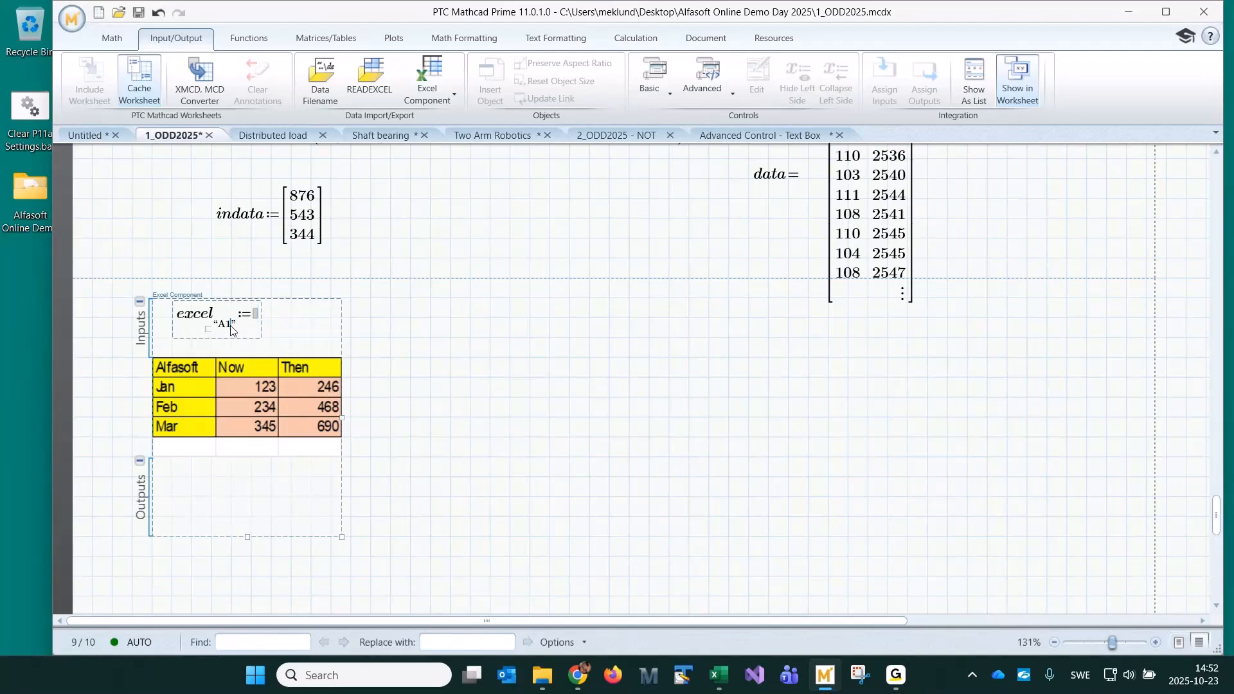
key(BackSpace)
key(BackSpace)
text(b2)
click(255, 314)
text(indata)
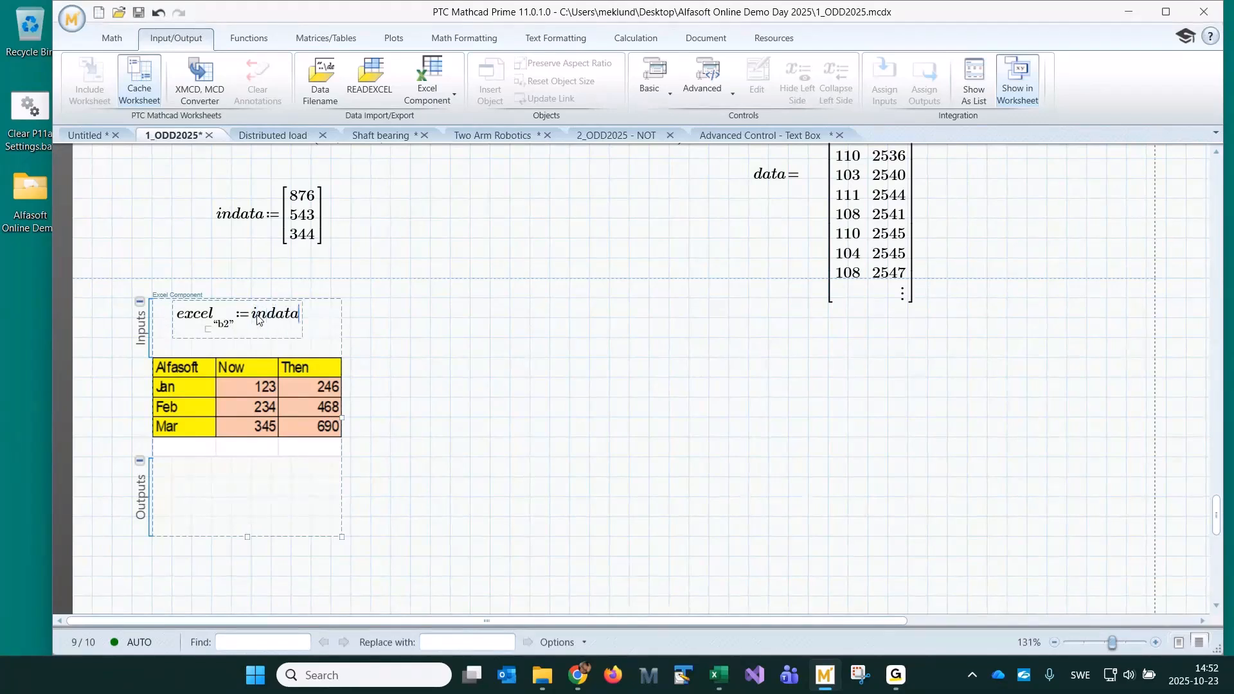
click(510, 358)
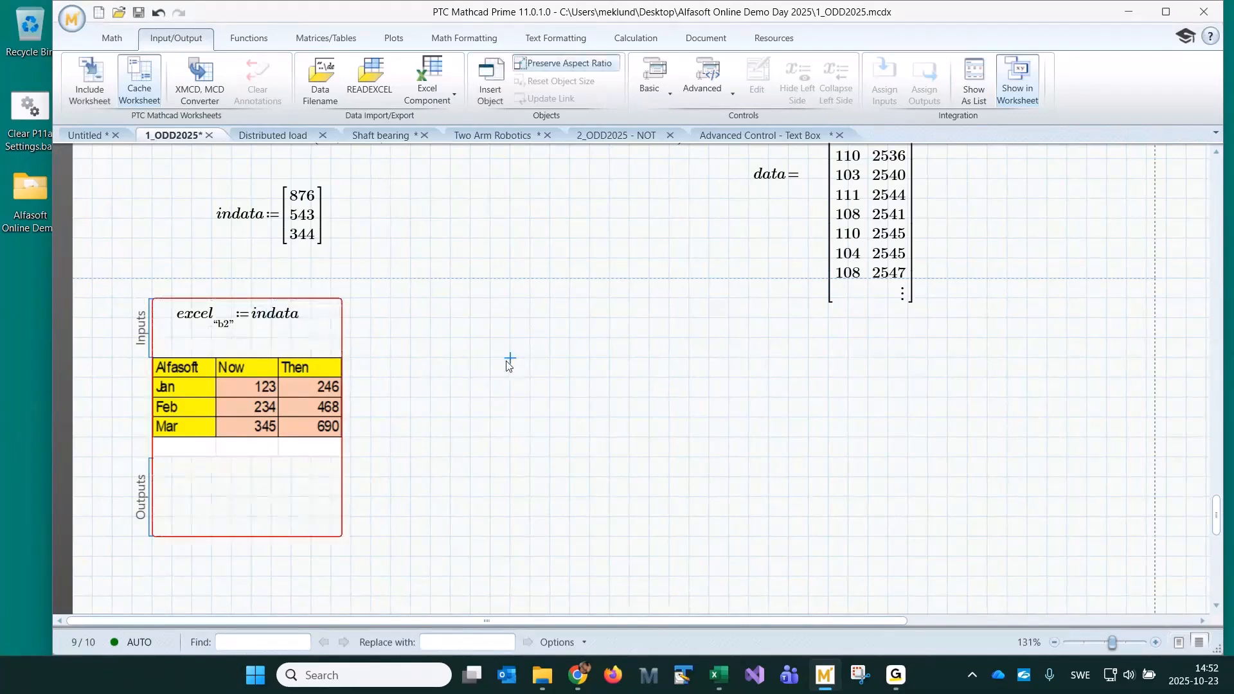
Inspect the Excel component's error, then check the open Excel window and the running processes in Task Manager
click(237, 324)
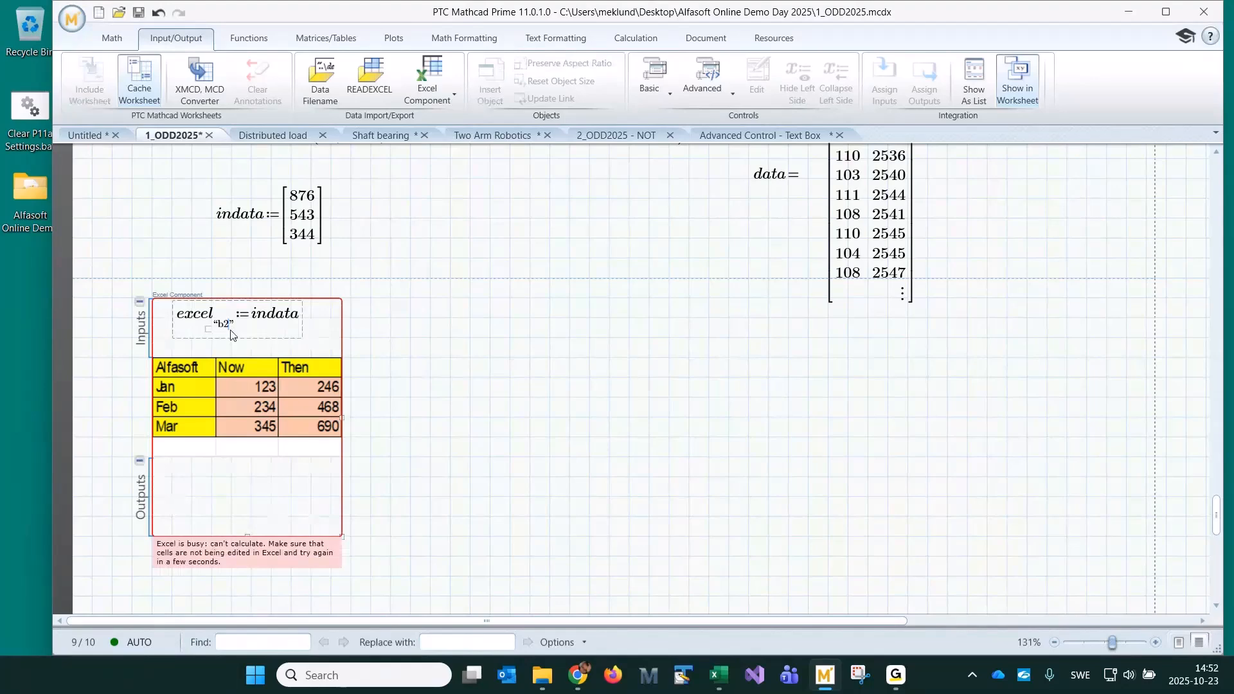
click(716, 675)
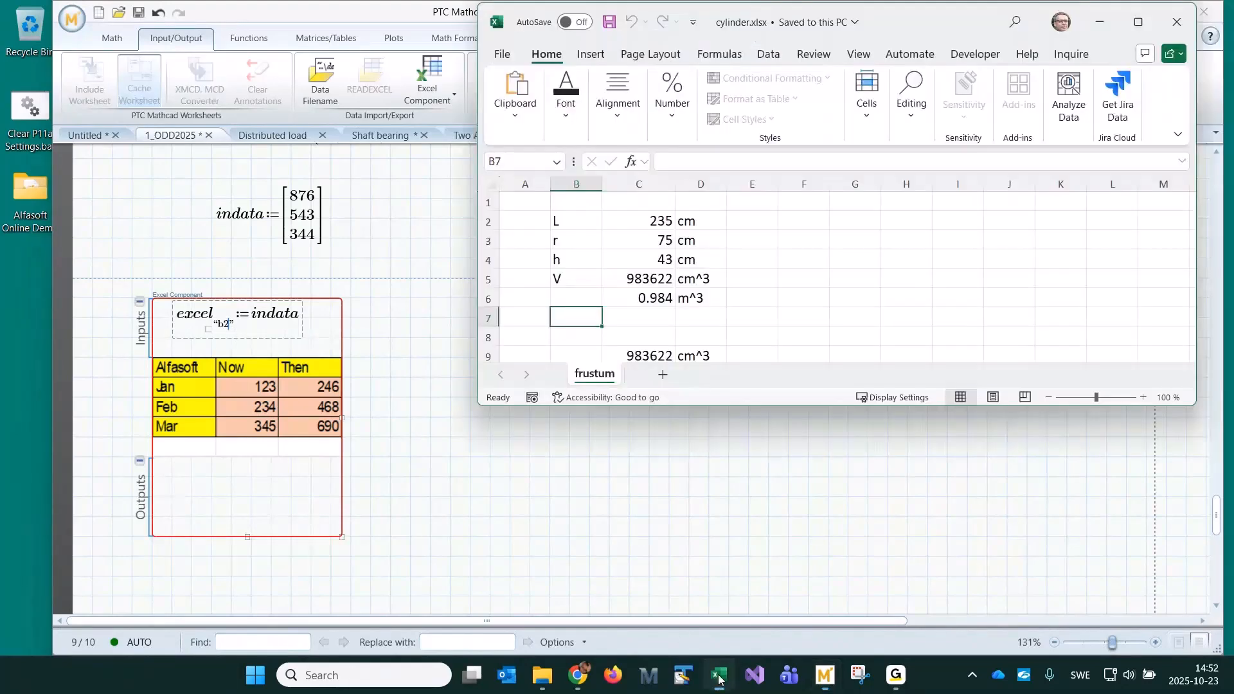
click(739, 498)
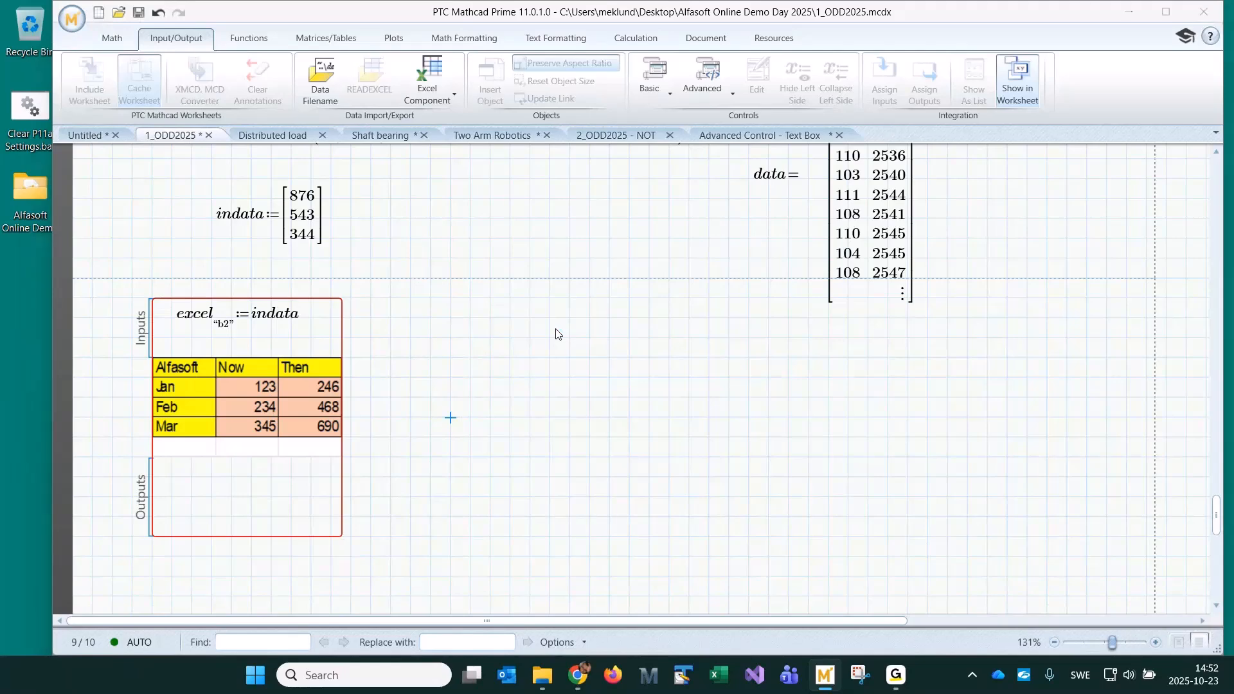
key(ctrl+shift+Escape)
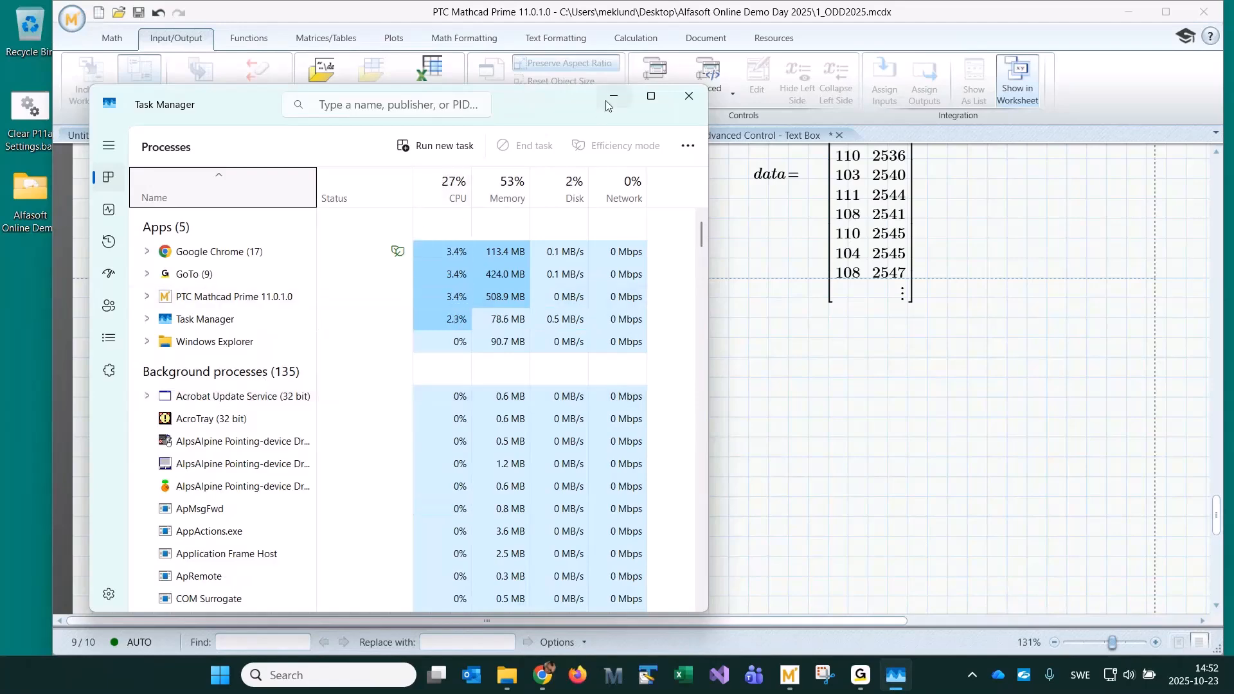
click(678, 96)
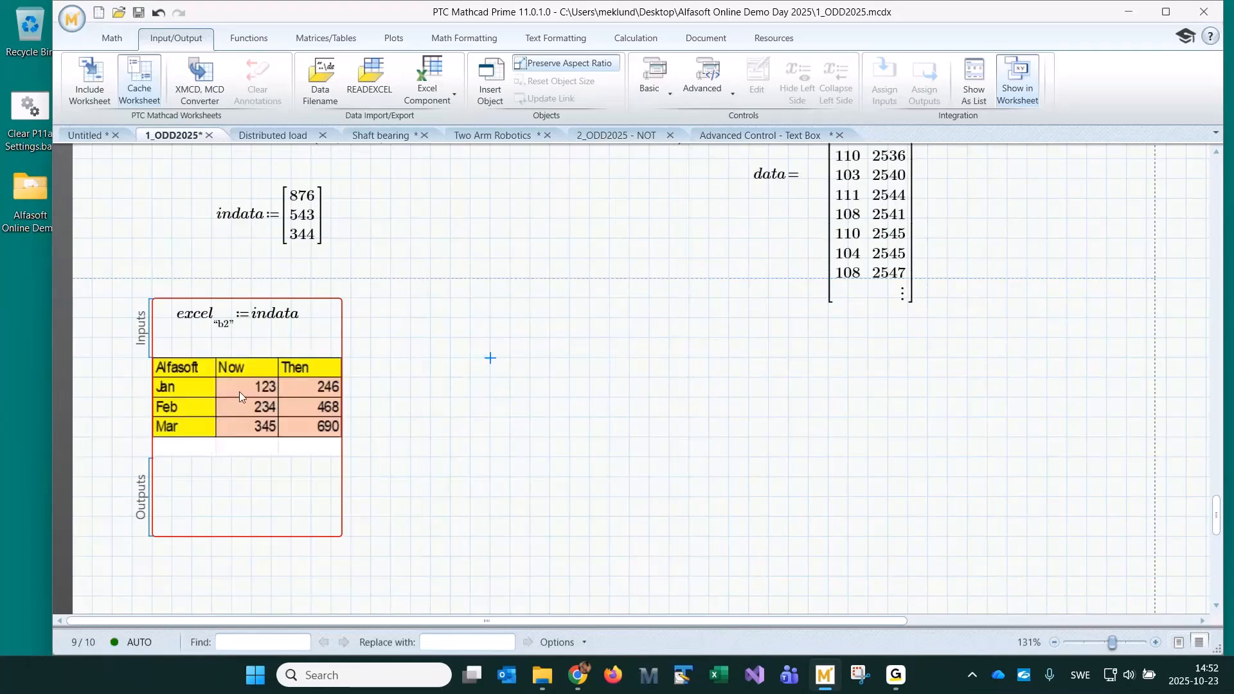
Leave the Excel component and go to the Combo Box section further down the worksheet
click(510, 399)
scroll(511, 402, down, 3)
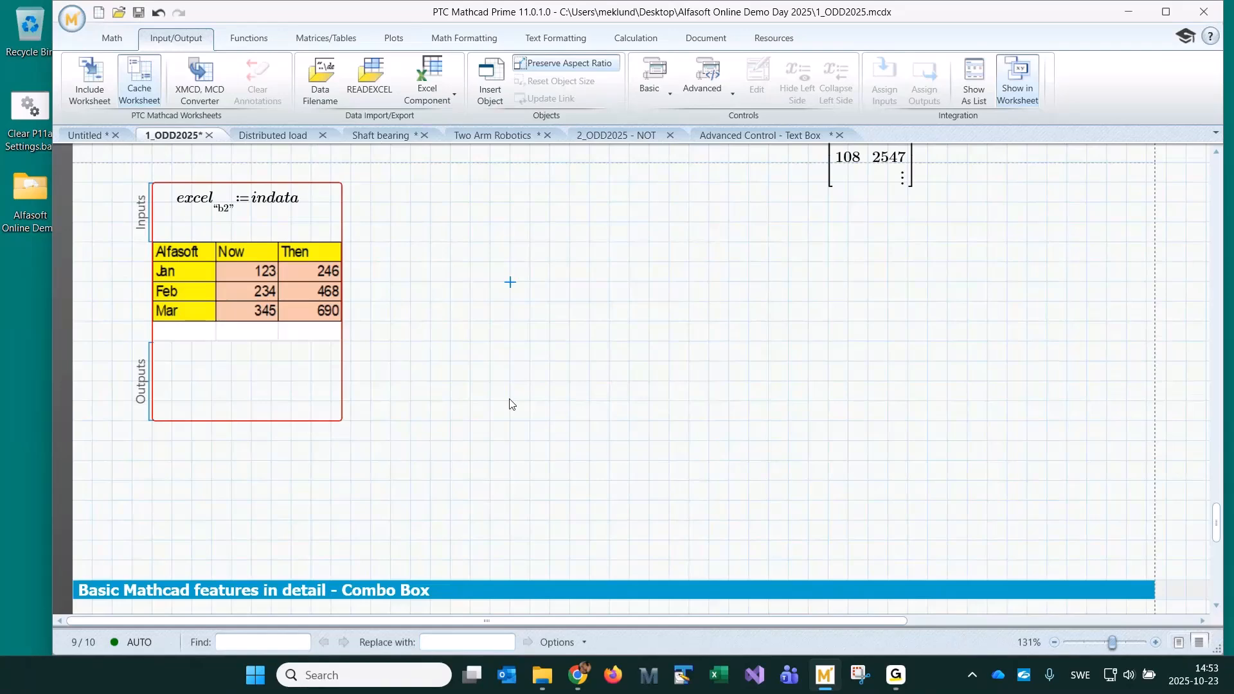
scroll(511, 405, down, 3)
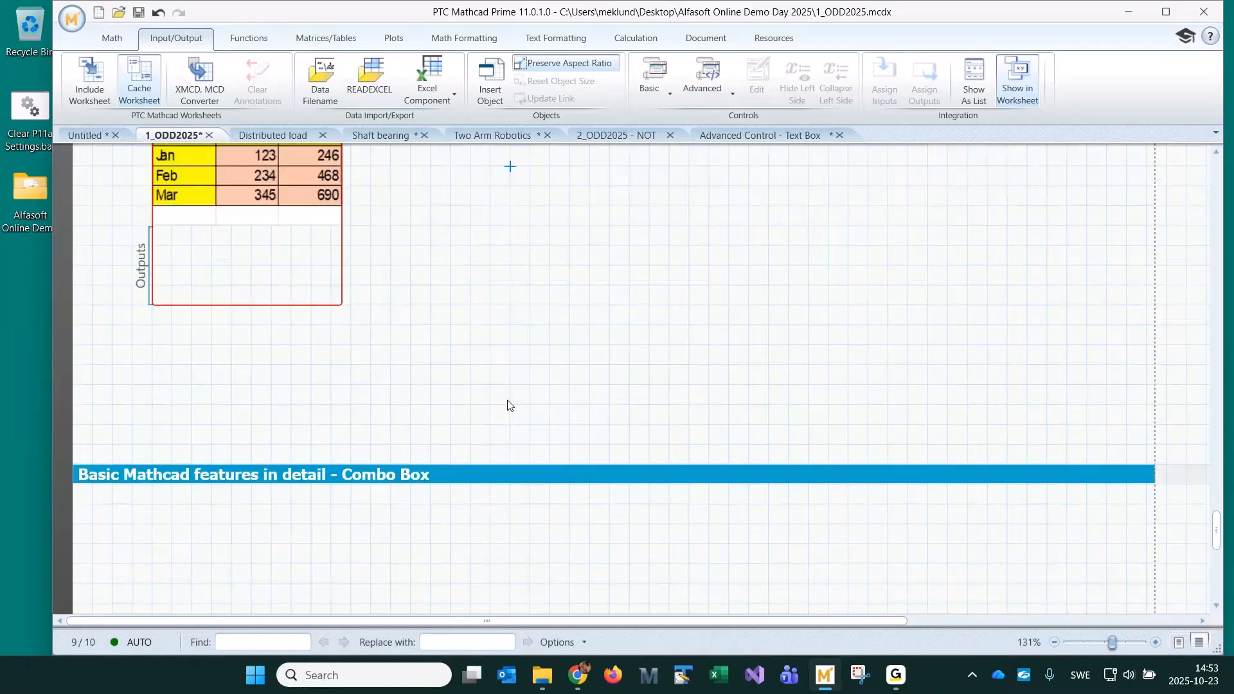
scroll(509, 405, down, 6)
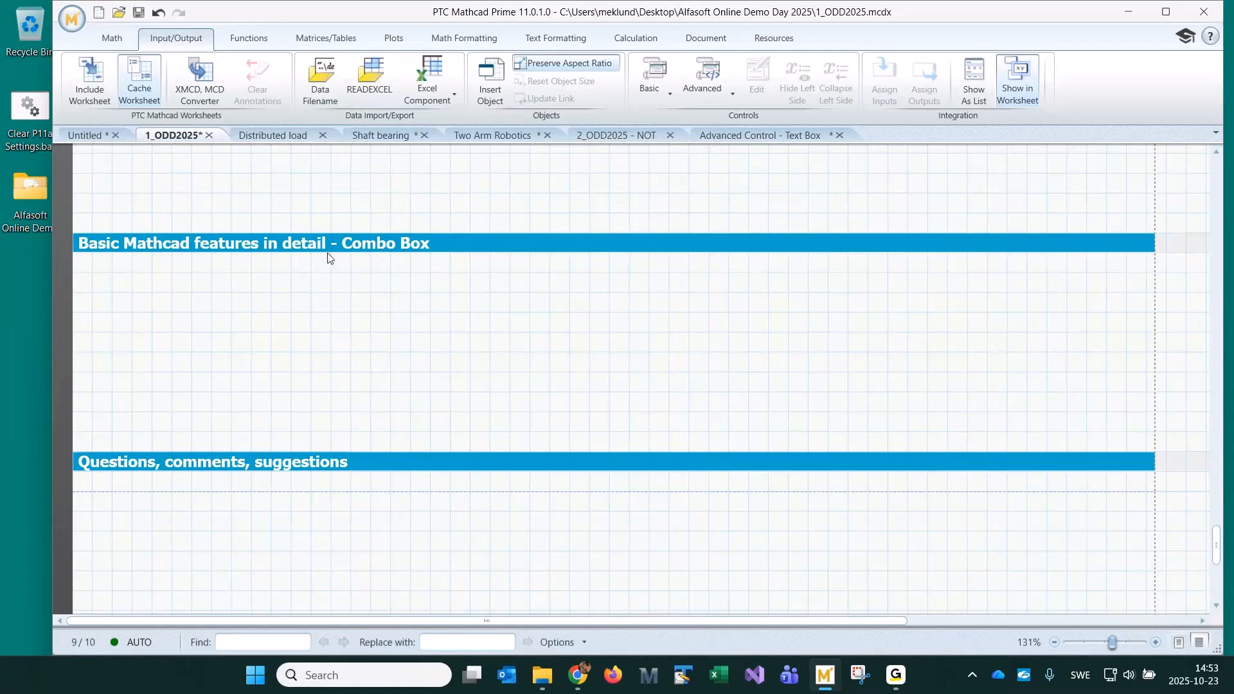
scroll(328, 257, down, 2)
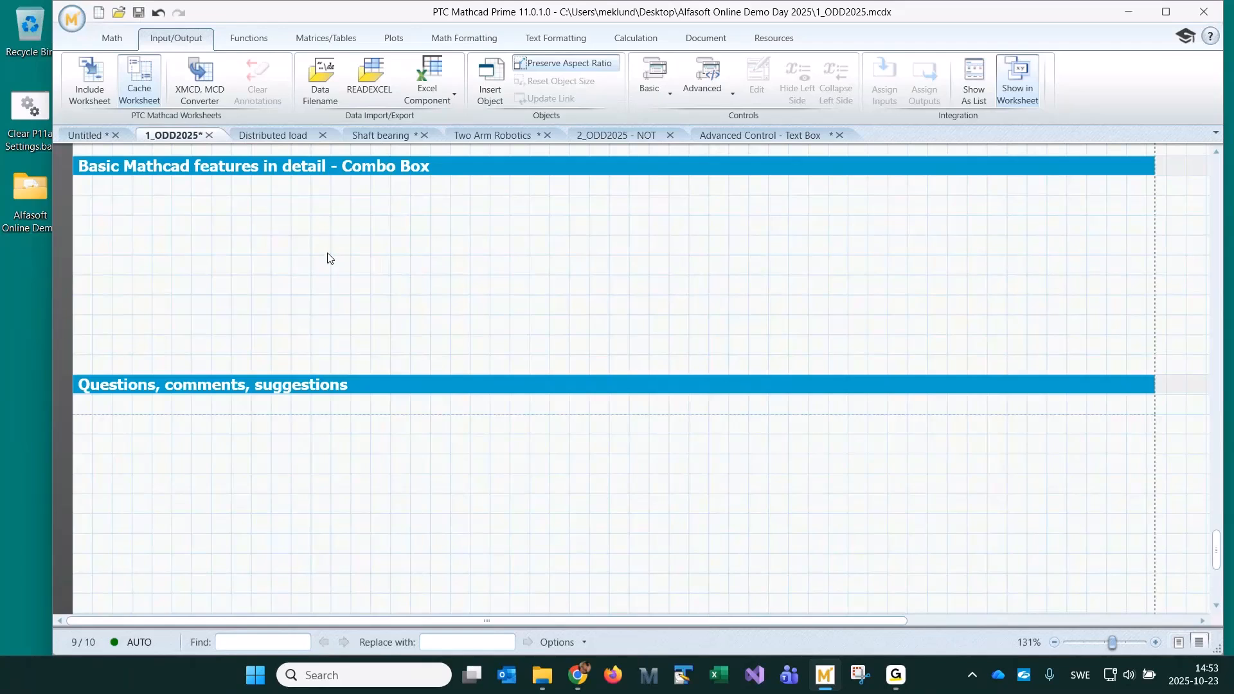
scroll(327, 257, up, 2)
scroll(327, 257, up, 1)
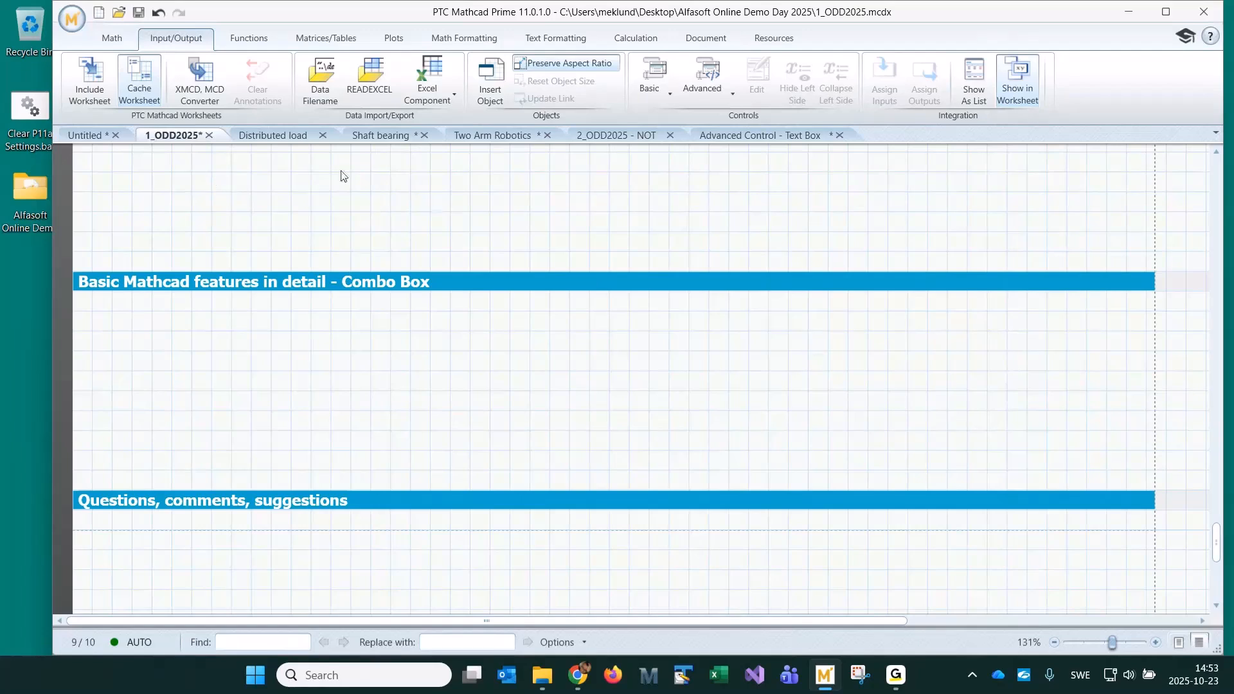
click(232, 192)
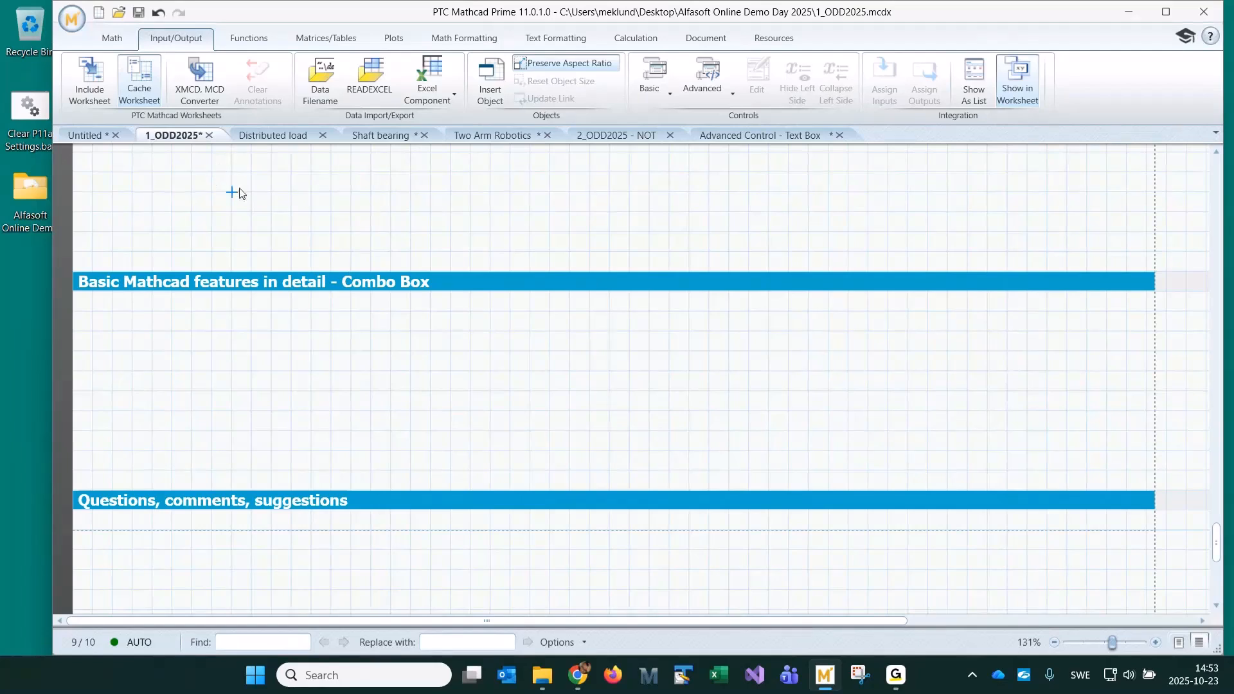
Go through the list of features not shown in the 2_ODD2025 - NOT worksheet, highlighting equation system solving and Advanced Controls with scripting
click(599, 137)
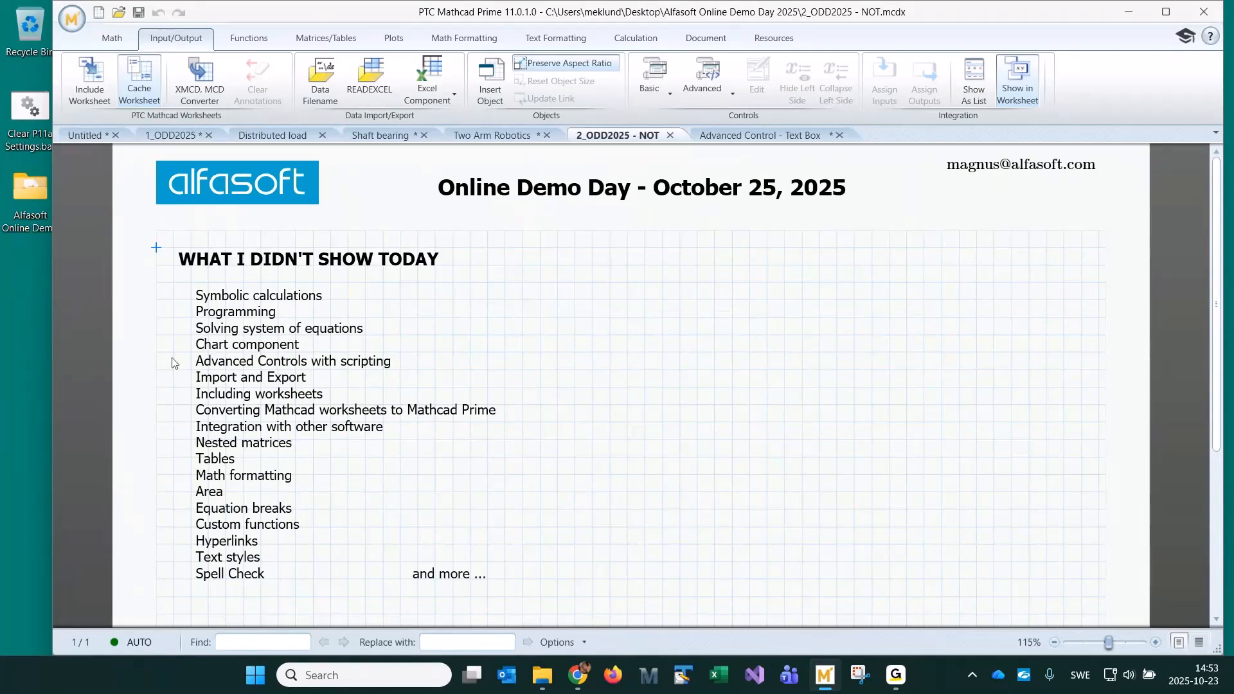
drag(195, 328, 364, 334)
click(731, 371)
click(199, 359)
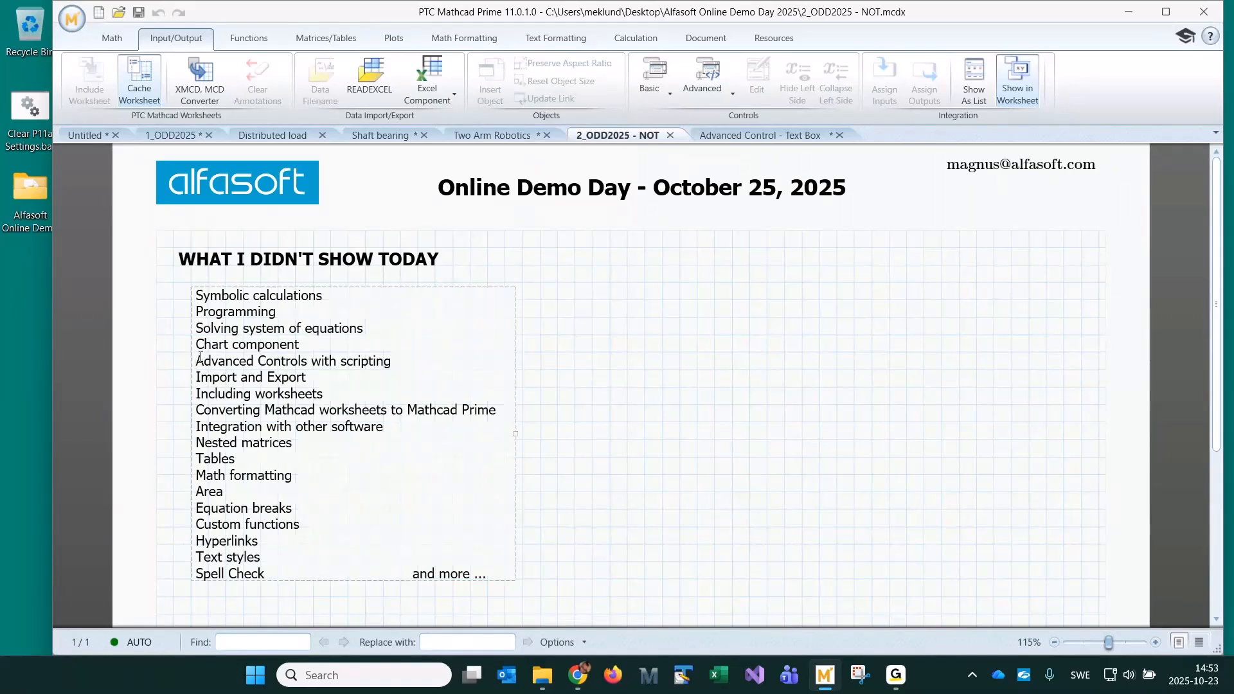
drag(199, 358, 391, 361)
click(663, 353)
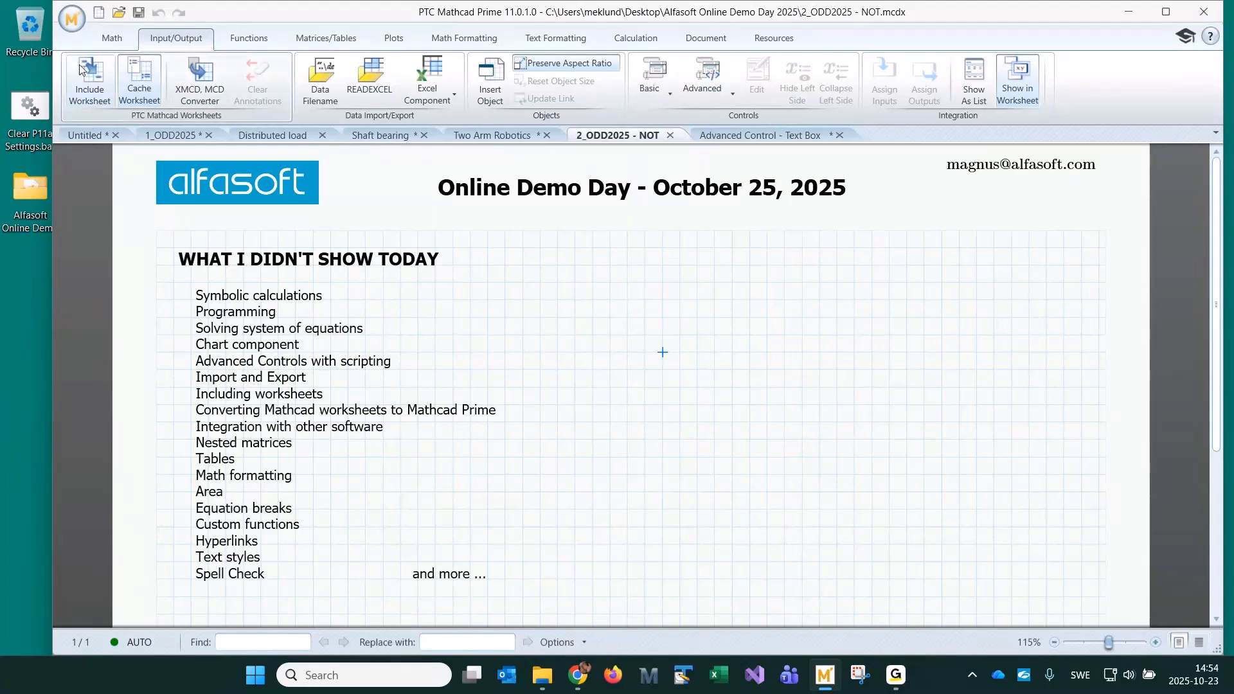
Create a new worksheet and define z as the square root of x^2 + y^2
click(99, 12)
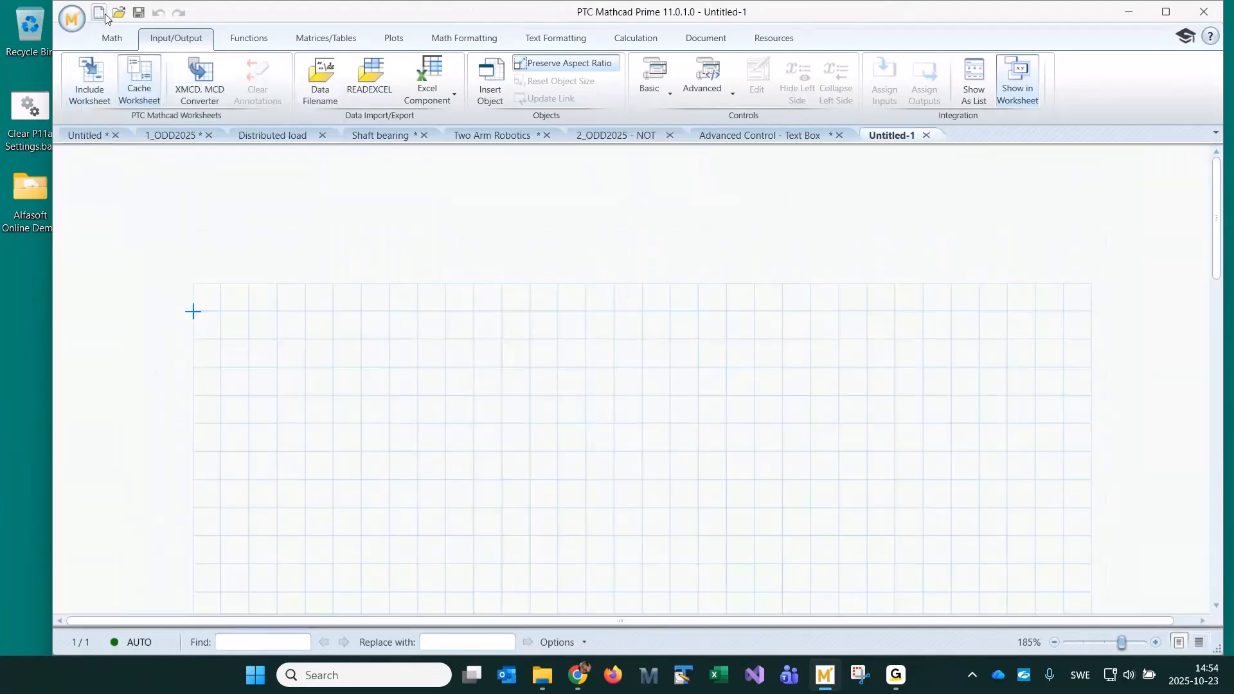
key(Right)
text(z:)
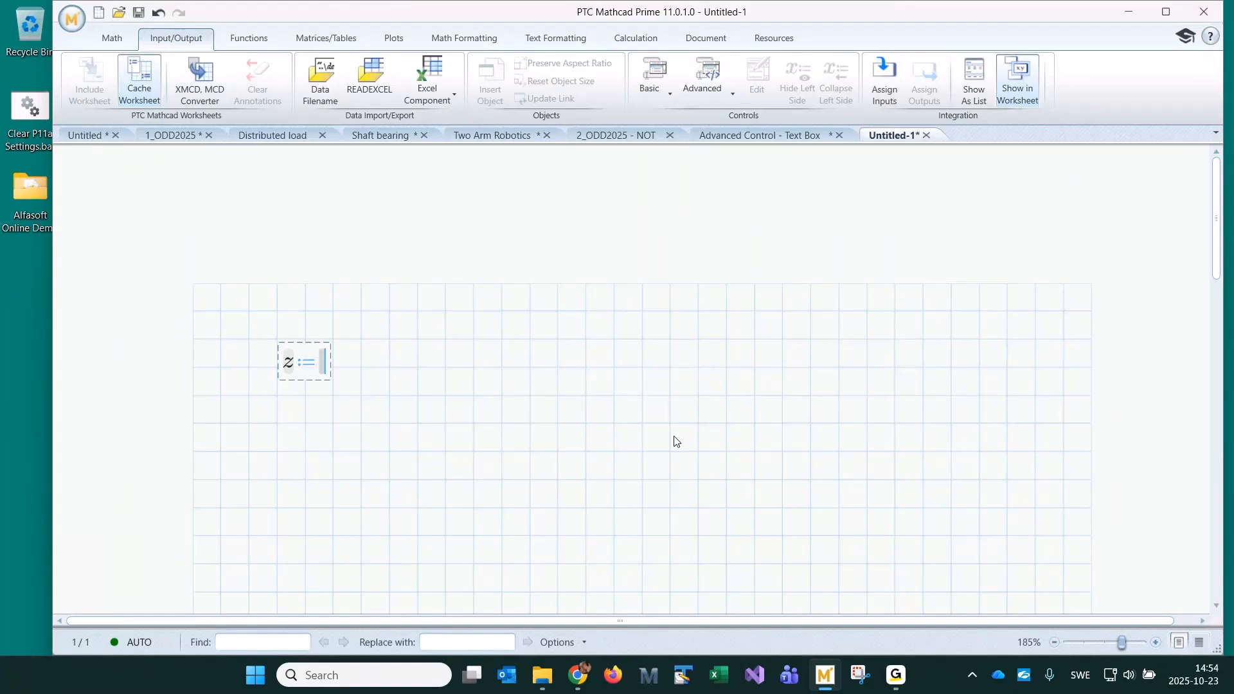
key(backslash)
text(x)
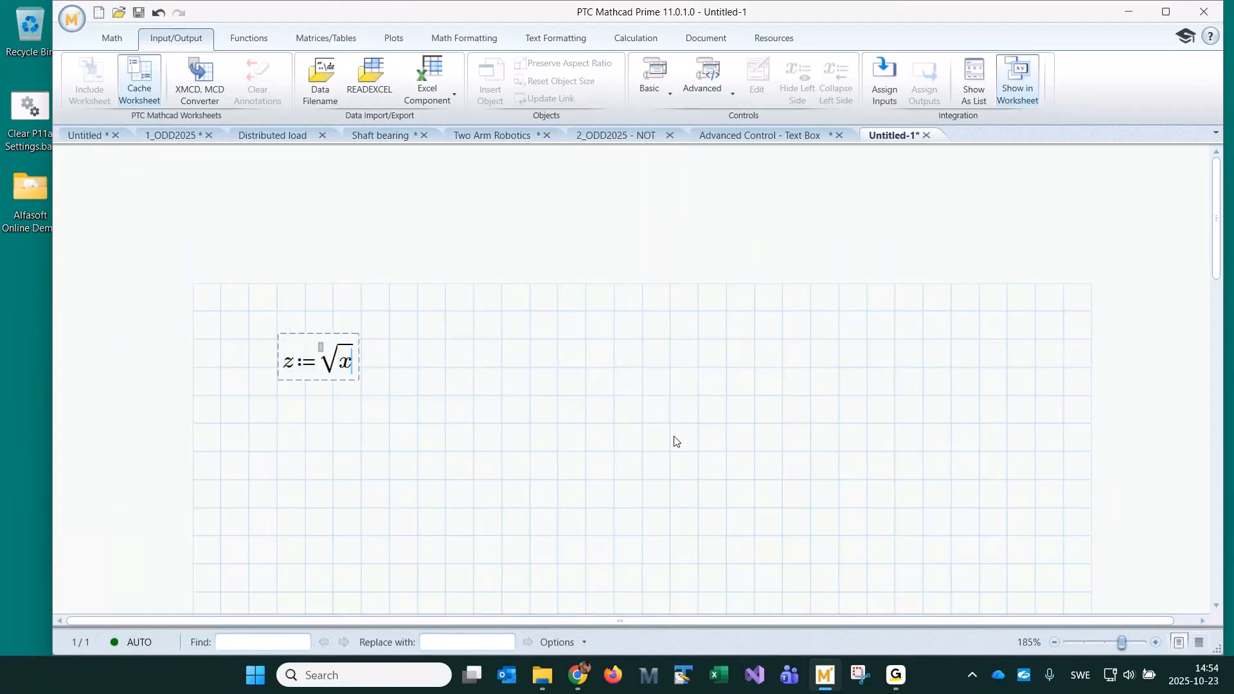
text(^2)
key(Right)
text(+y)
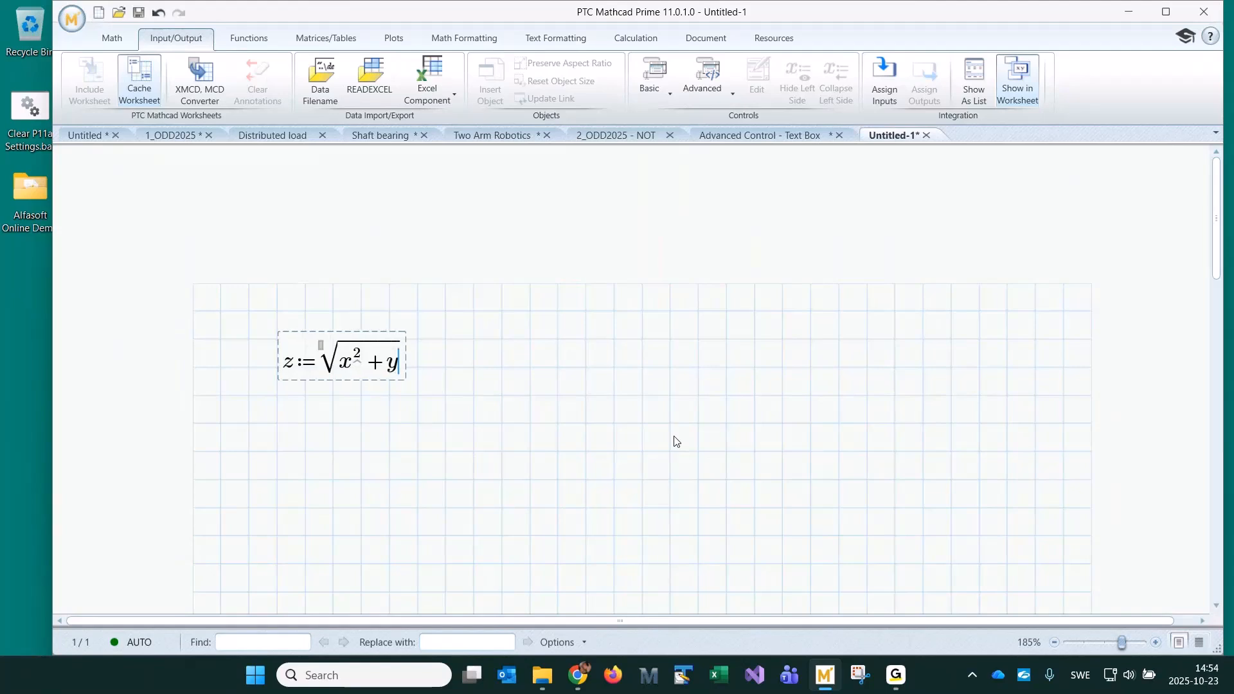
text(^2)
click(530, 424)
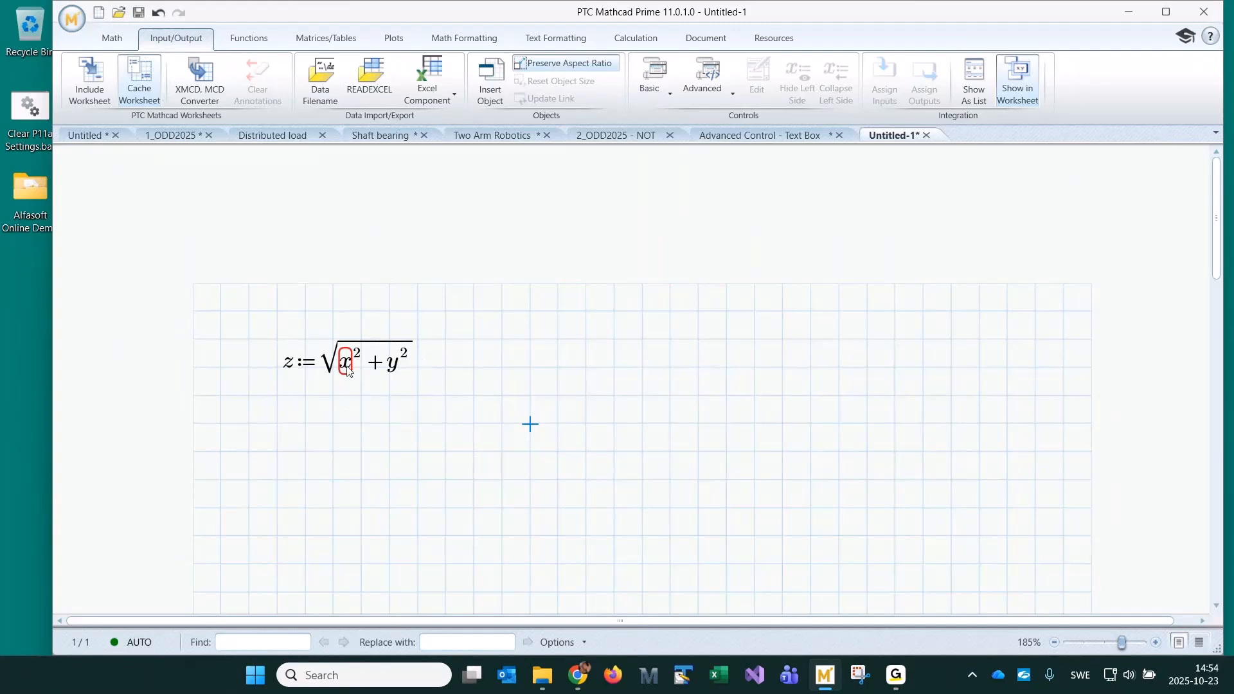
Define dm globally as 0.1 m below the z definition
click(621, 442)
click(280, 451)
text(dm)
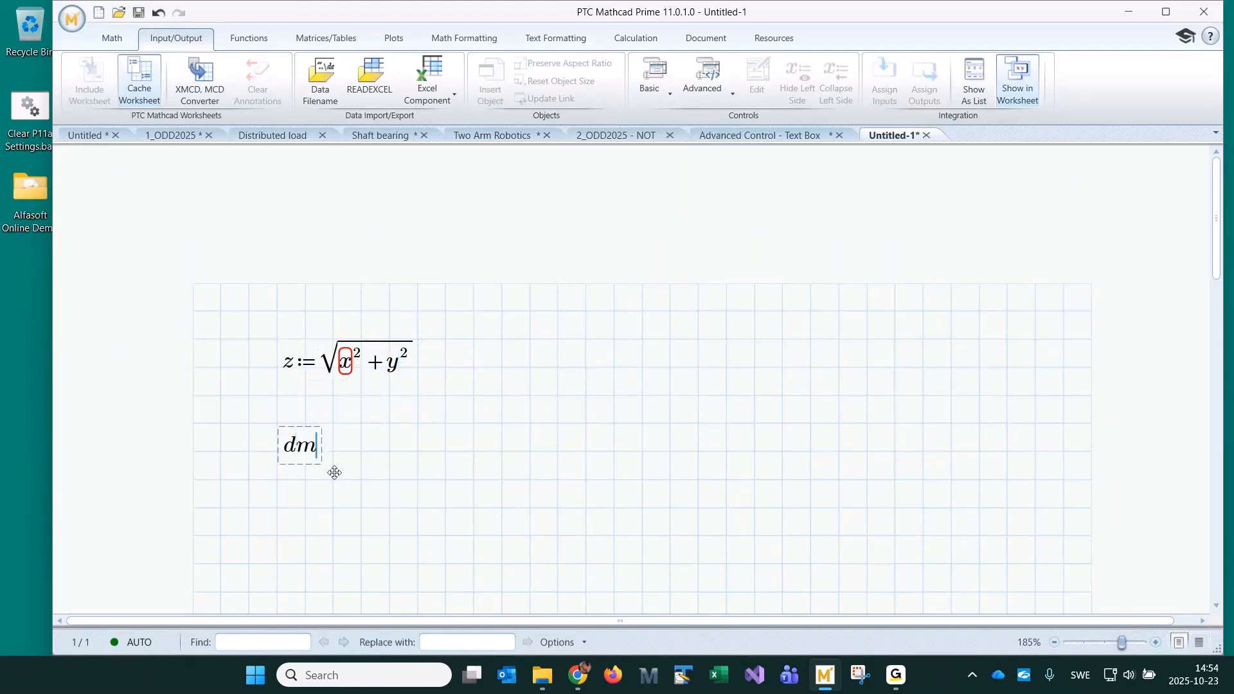
text(~)
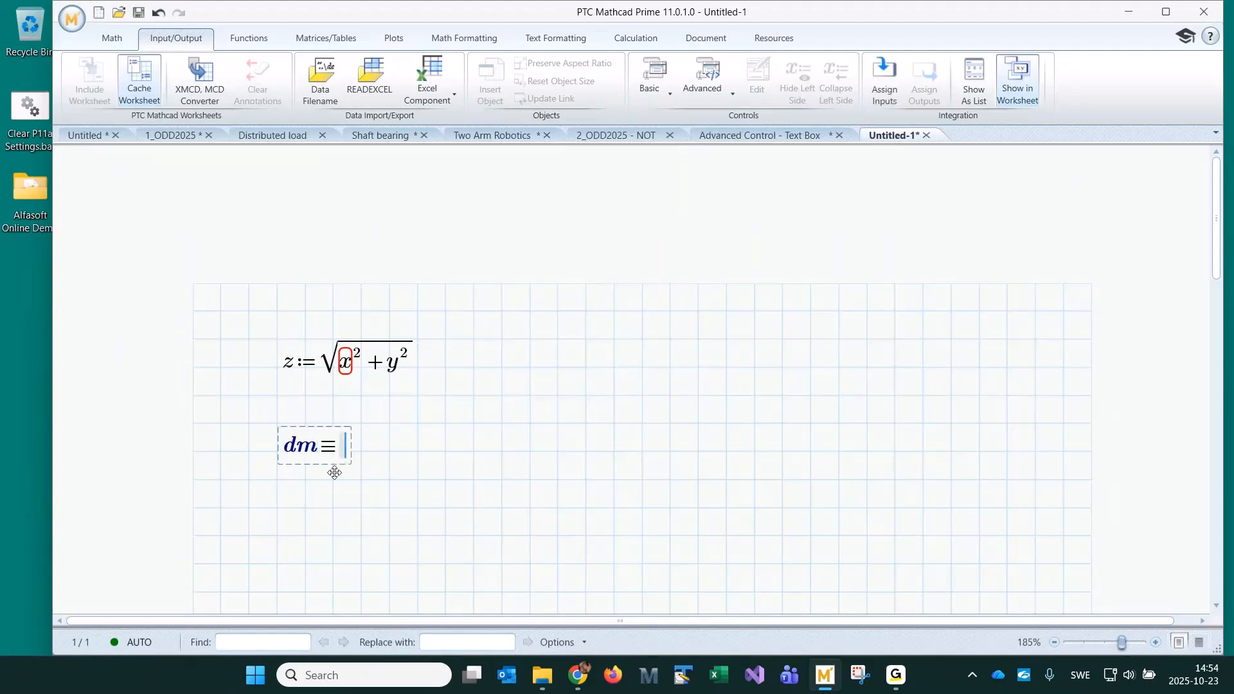
text(0.1)
text(m)
key(Return)
Define the function phyt(x,y) below dm, reusing the square root expression from z as its body
click(289, 515)
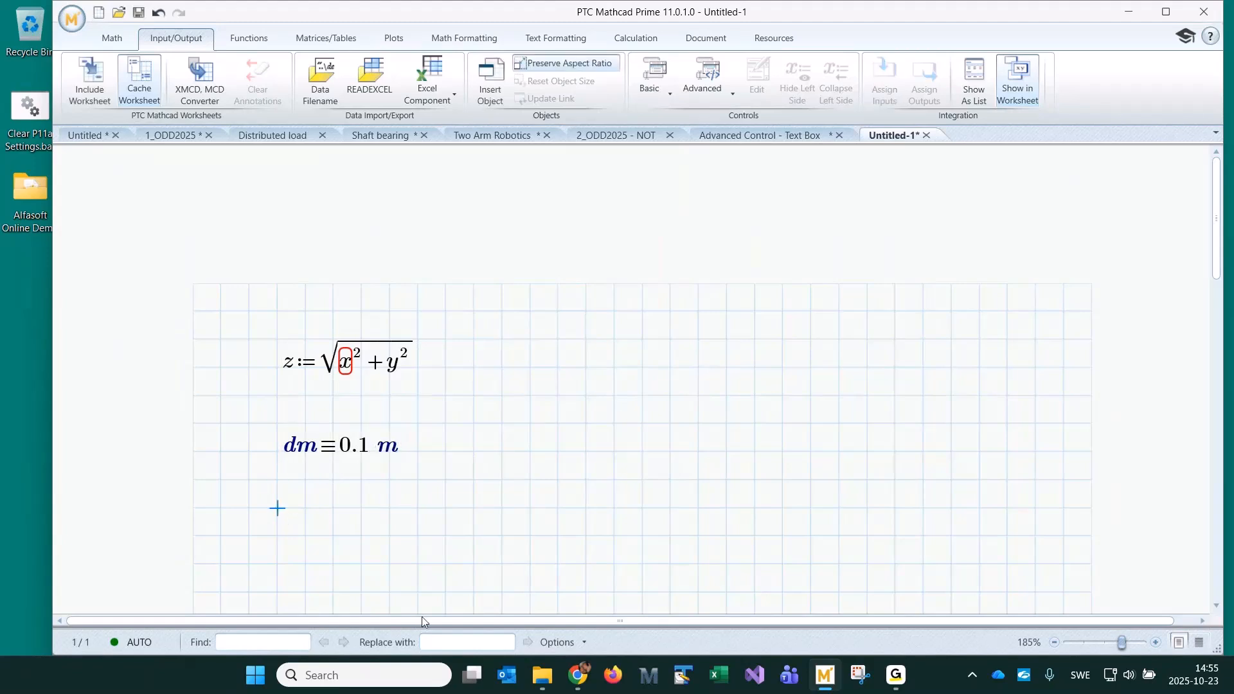
text(p)
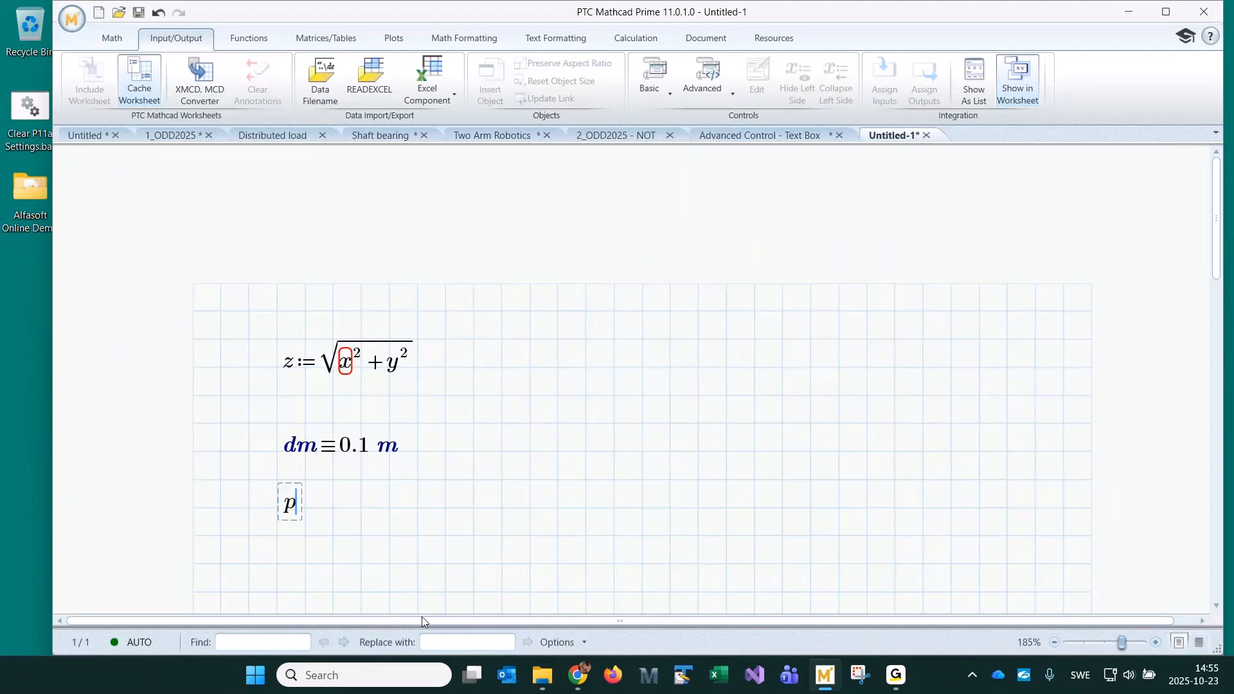
text(hyt(x,y)
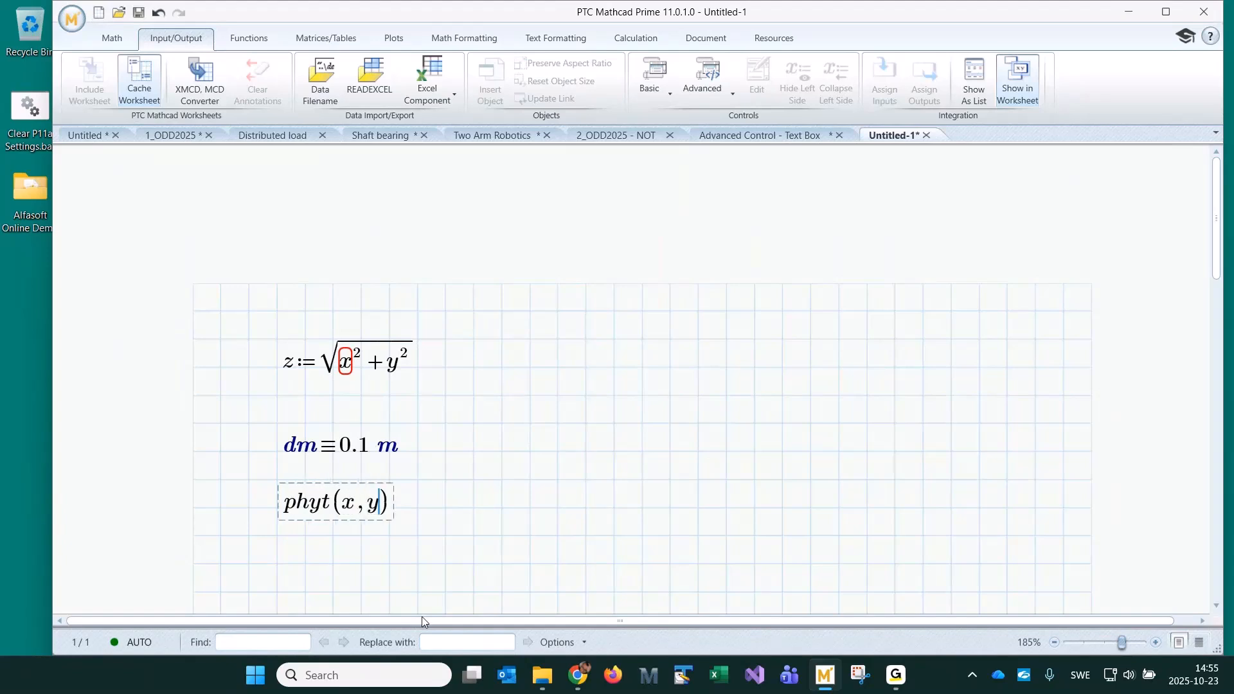
text(=)
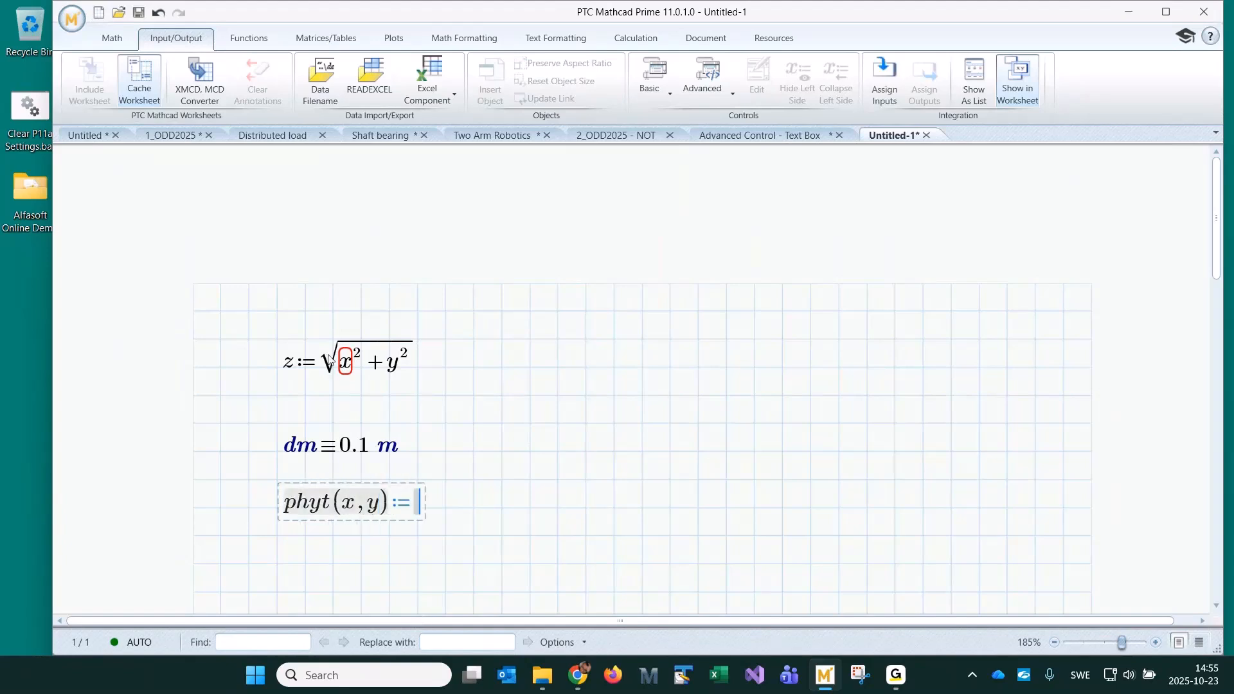
text(:)
click(417, 507)
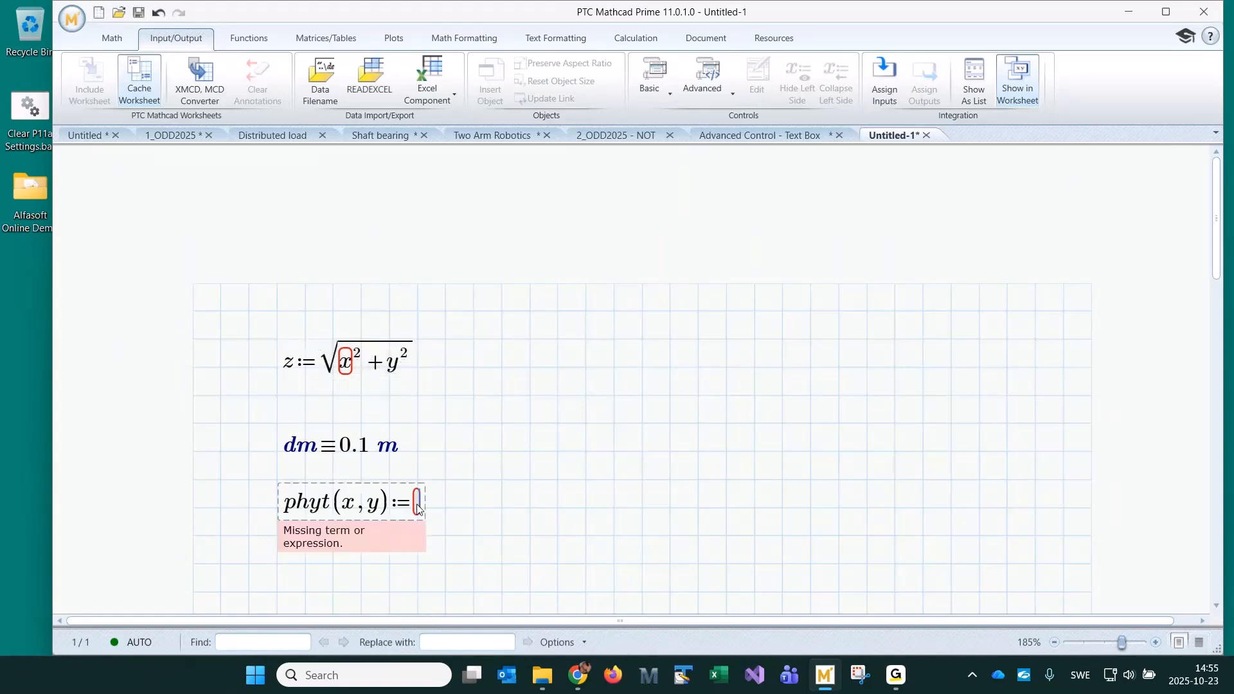
key(ctrl+v)
click(558, 452)
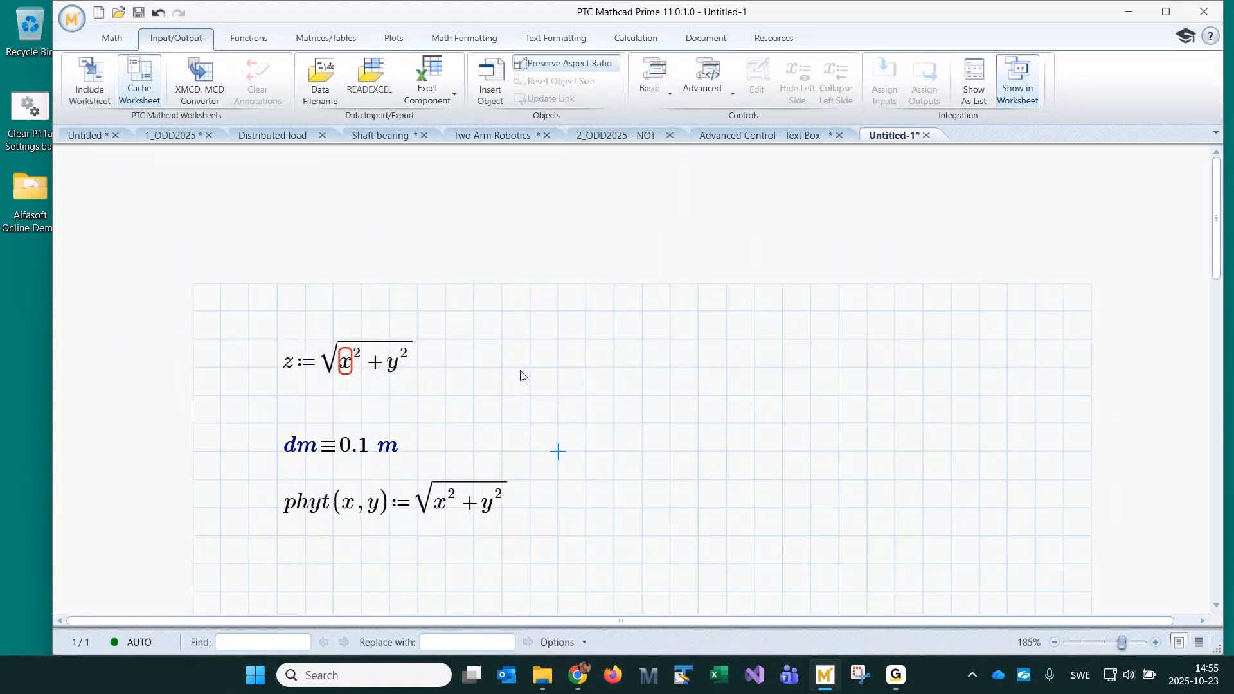
Save the worksheet as lib in the Alfasoft Online Demo Day 2025 folder
key(ctrl+s)
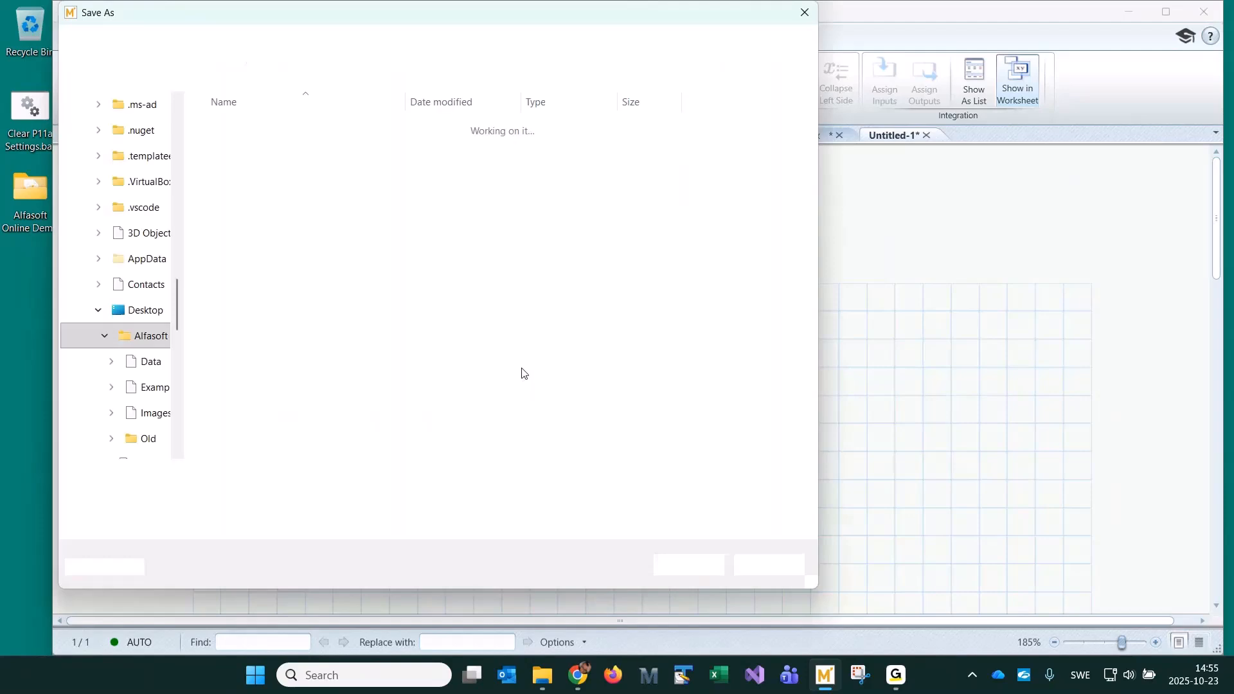
text(lib)
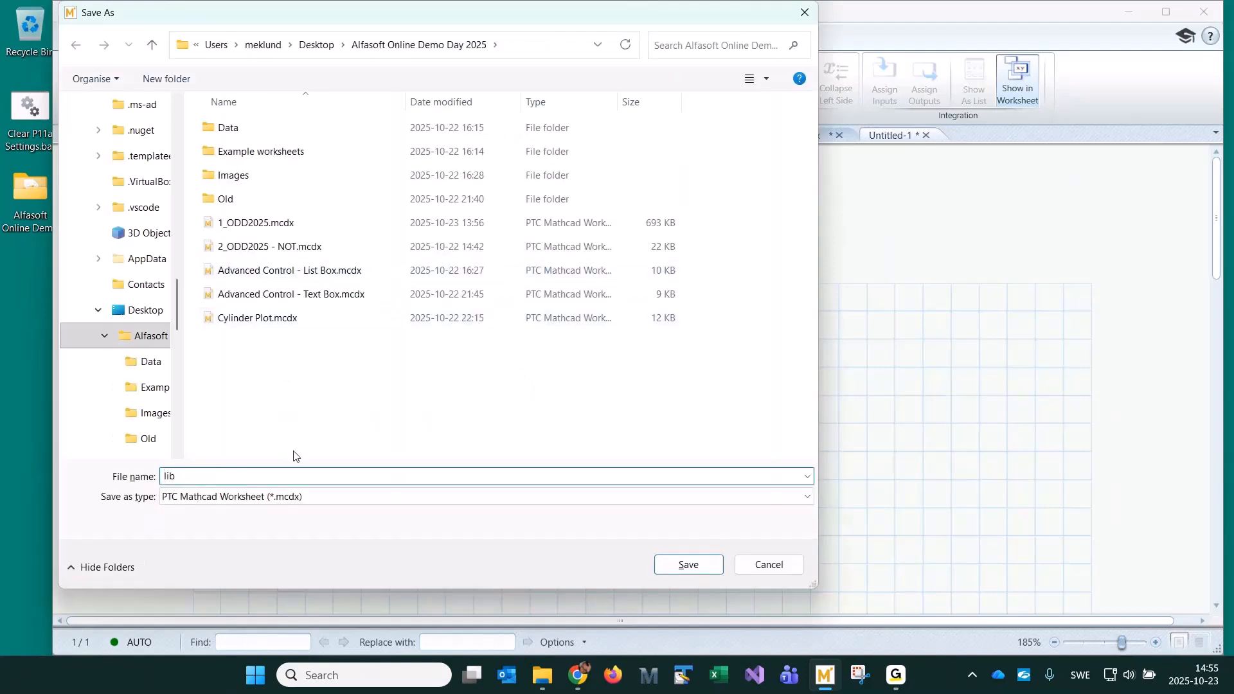
key(Return)
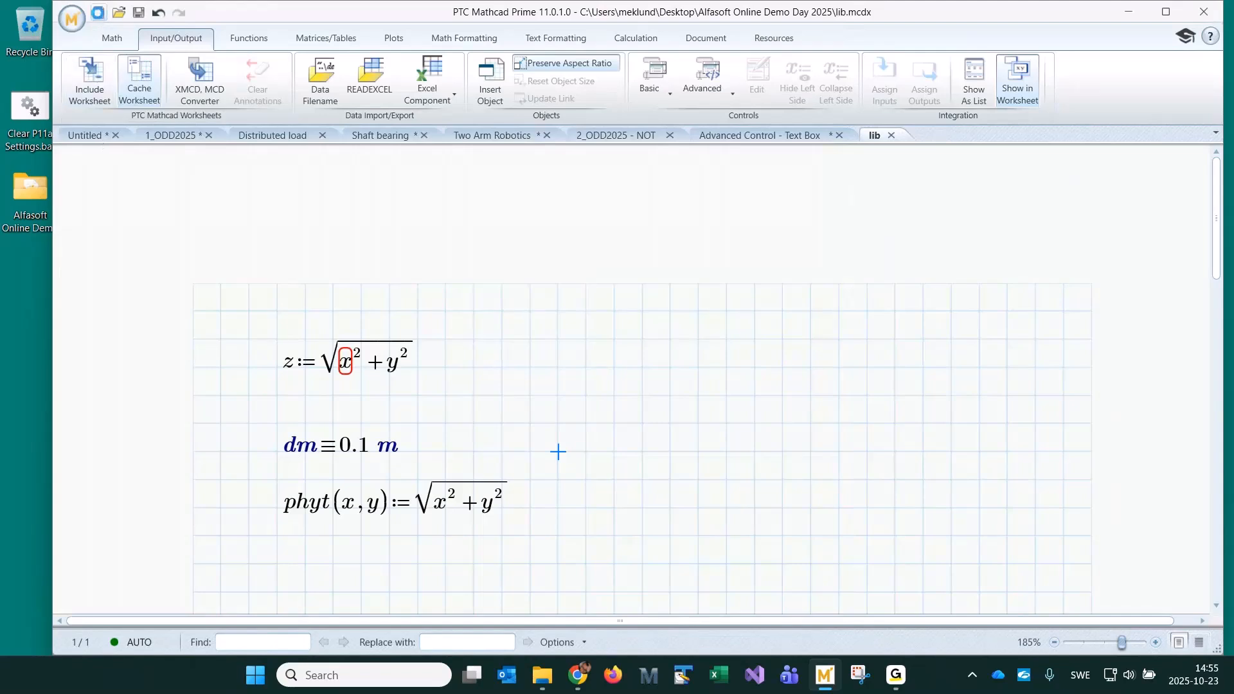
Create a blank worksheet, then return to the lib worksheet and close it
click(98, 12)
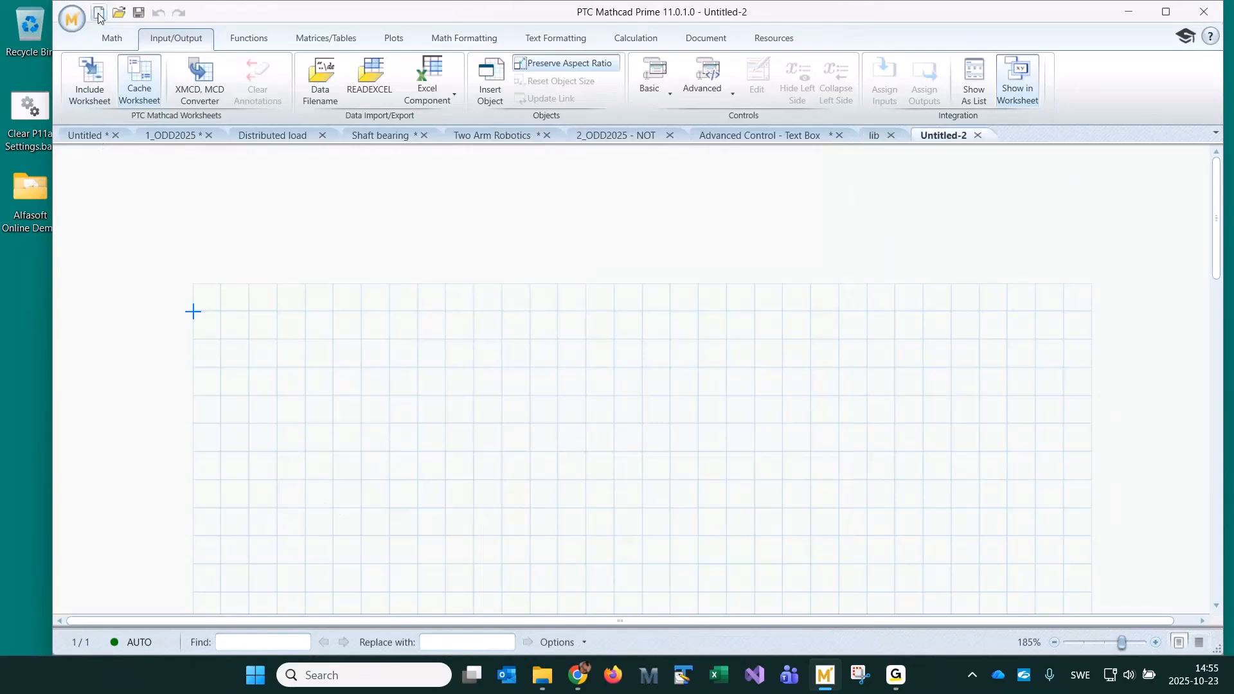
click(875, 135)
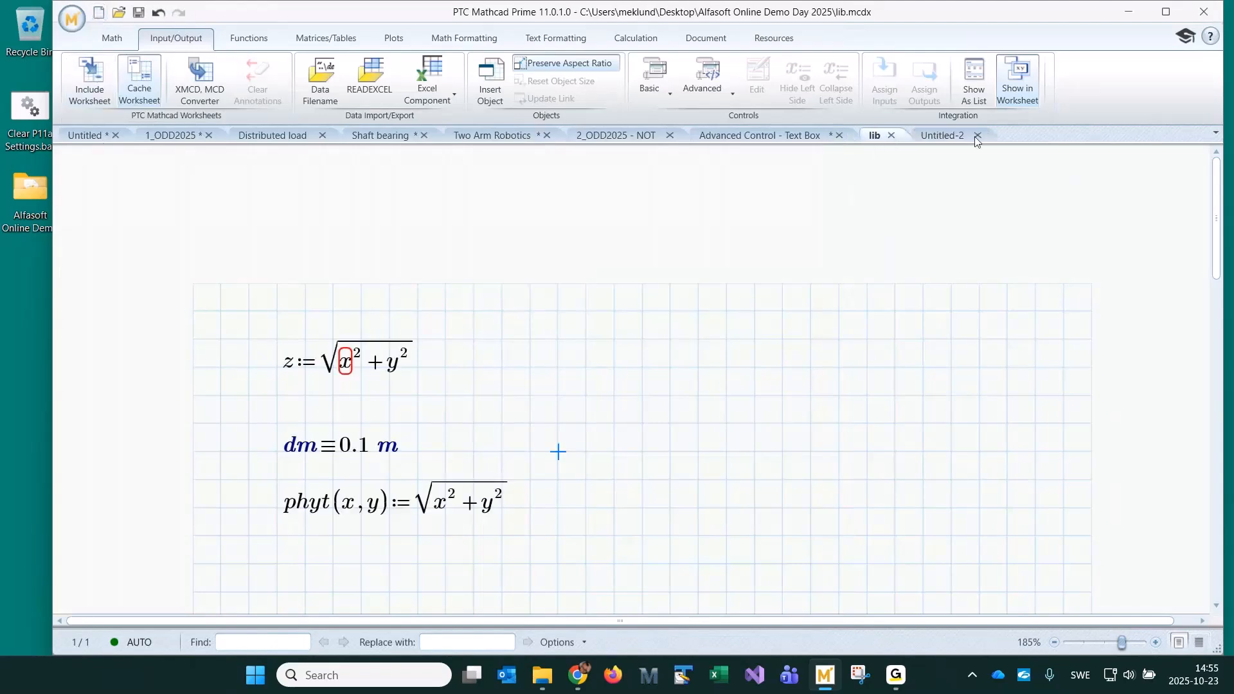
click(890, 136)
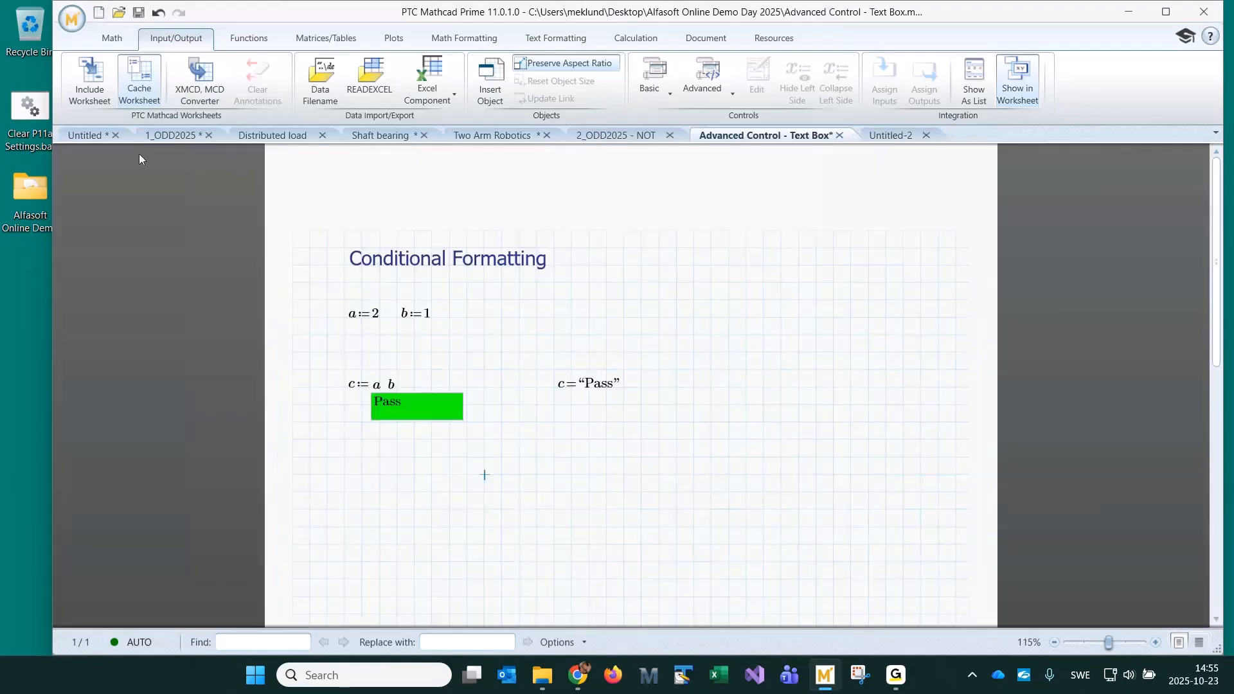
Create another new worksheet and define x as 3 and y as 4 side by side near its top
click(99, 12)
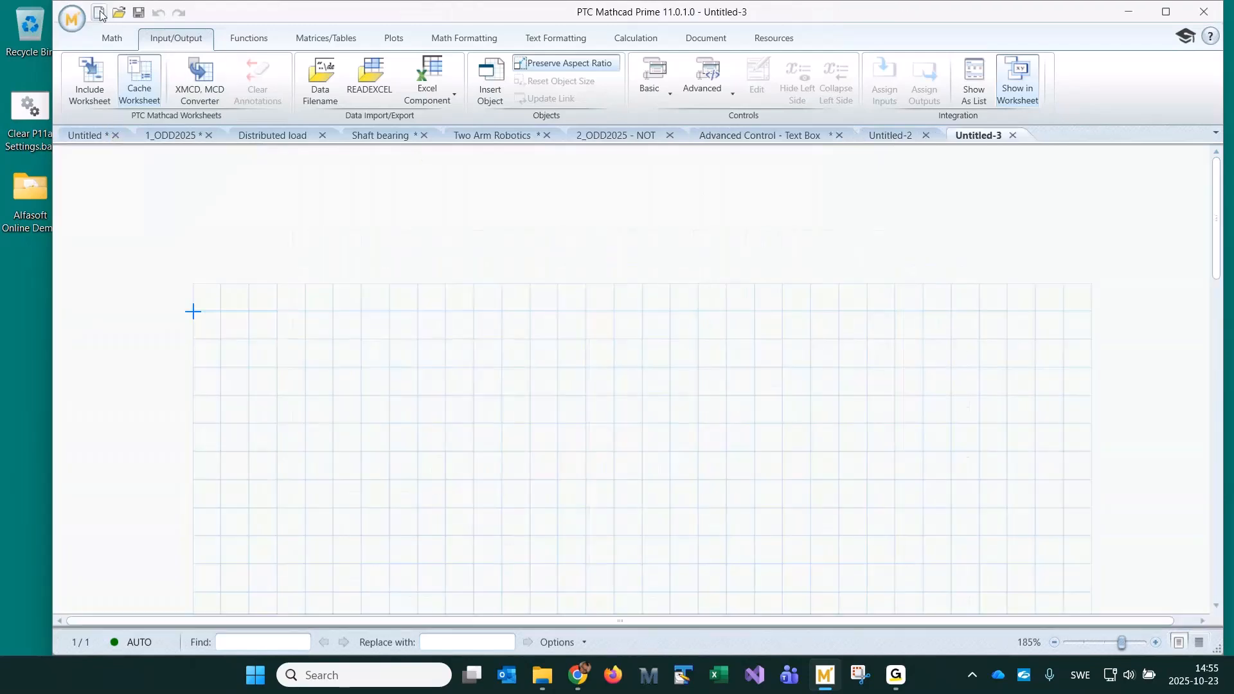
click(251, 374)
text(x:3)
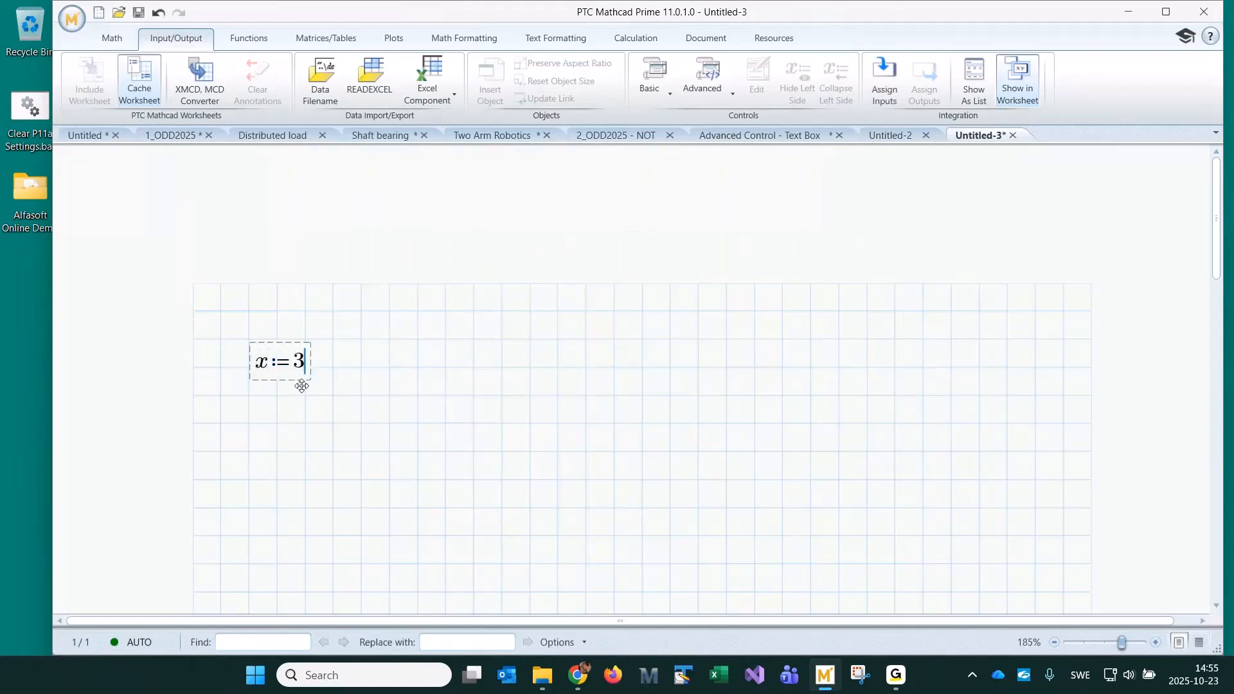
key(Tab)
text(y:4)
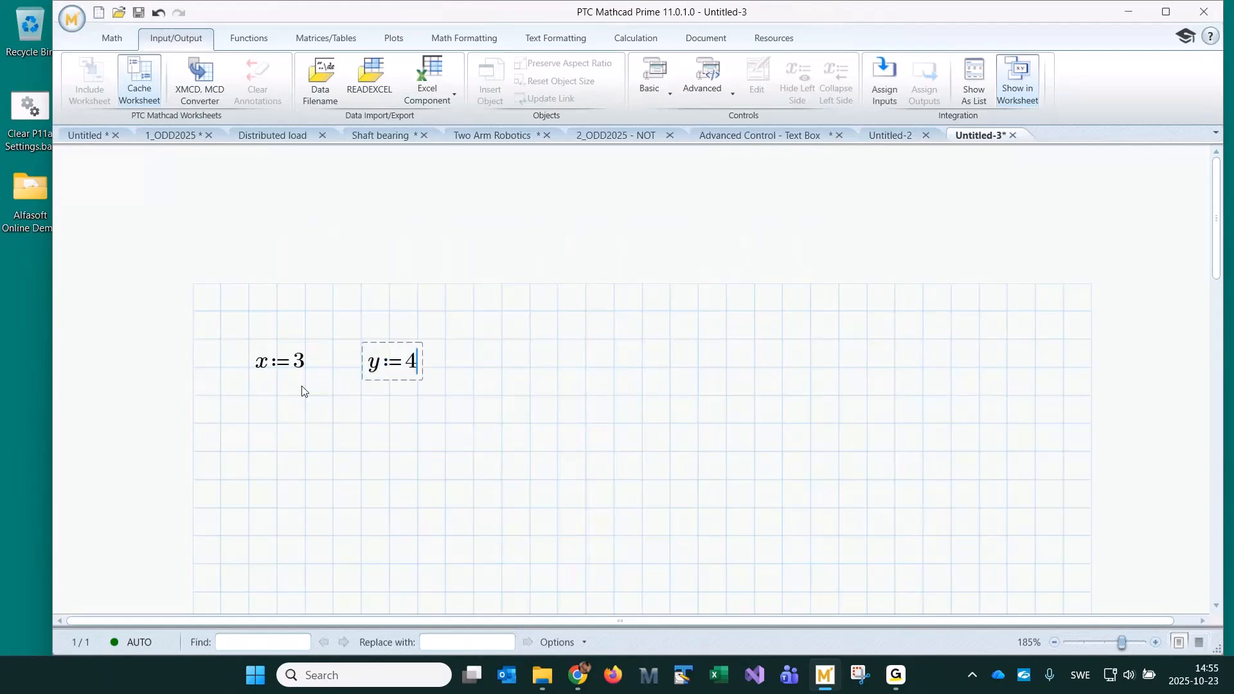
Evaluate z a few rows below the x definition, leaving empty space between them
key(Return)
key(Down)
key(Down)
key(Down)
key(Down)
key(Left)
key(Left)
key(Left)
key(Left)
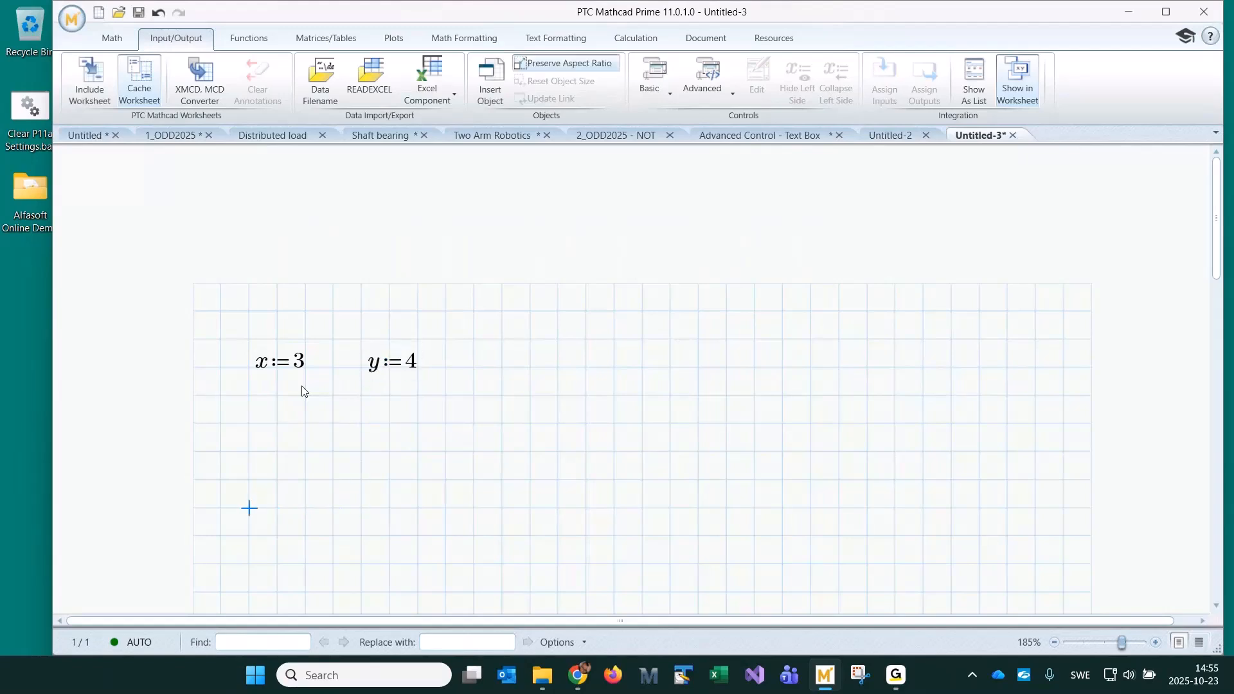
key(Down)
text(z=)
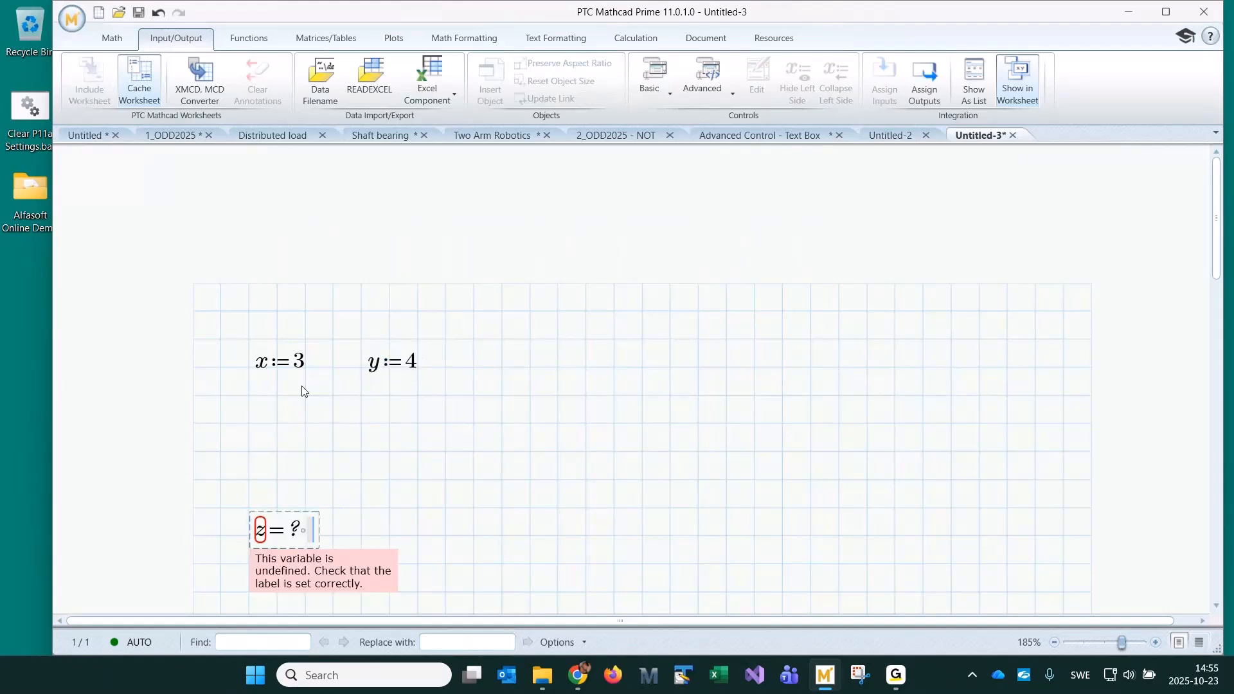
click(360, 398)
Include the lib.mcdx worksheet between the x and y definitions and the z evaluation
click(249, 424)
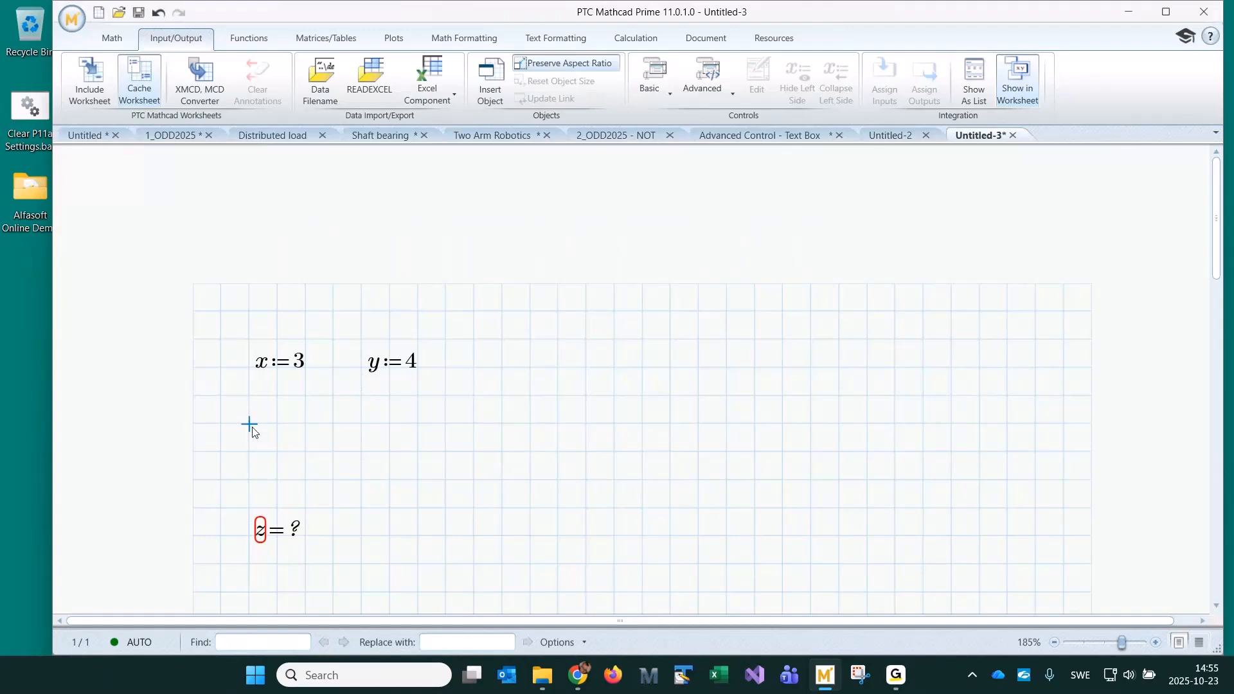
click(94, 83)
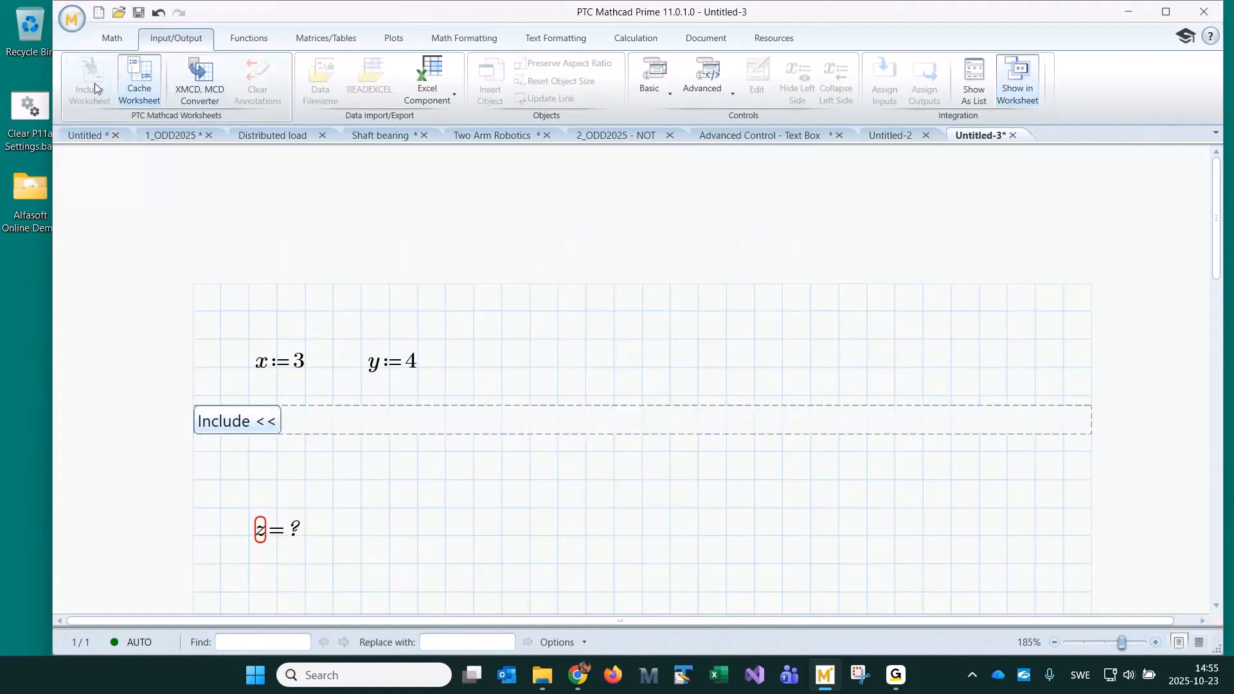
click(253, 416)
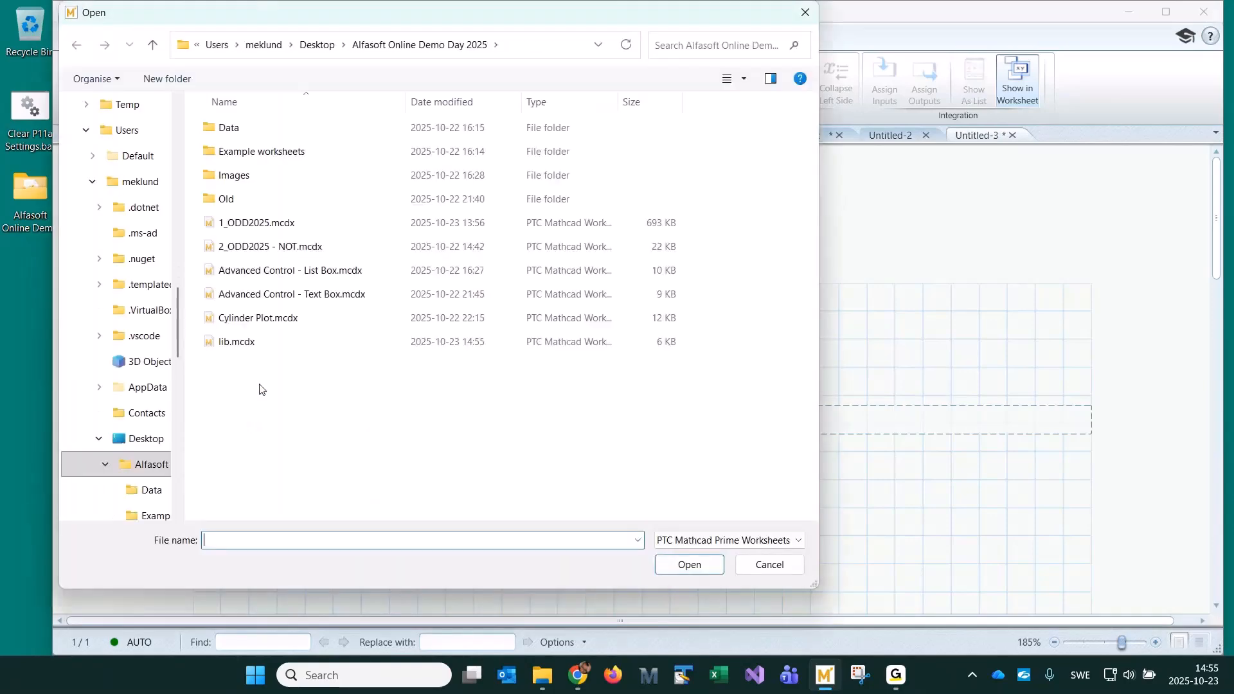
double_click(241, 341)
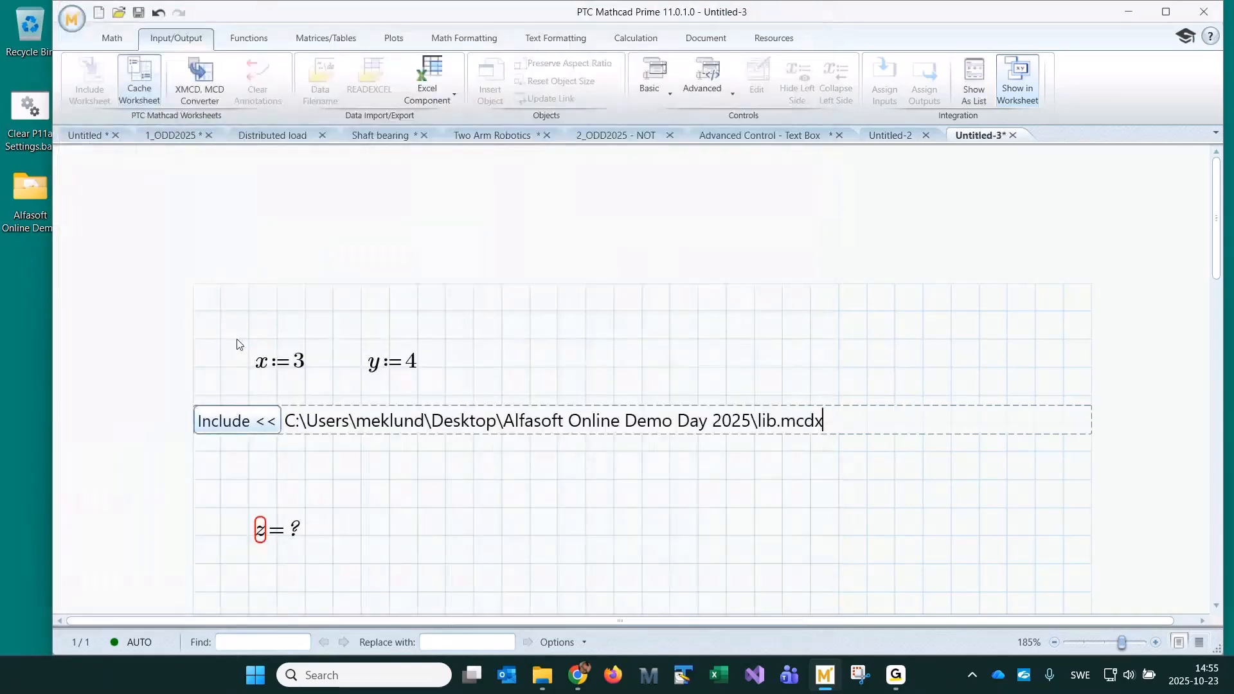
click(642, 312)
click(342, 419)
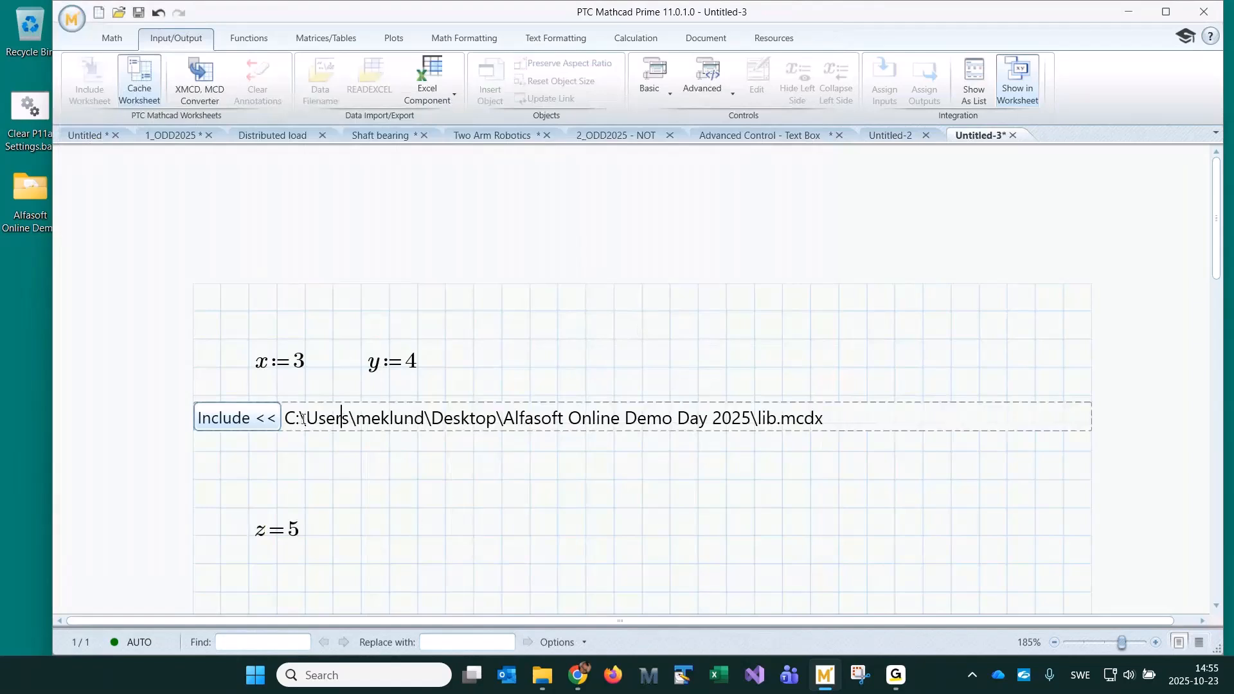
Shorten the include path to only the file name lib.mcdx by deleting the folder part
drag(284, 419, 758, 428)
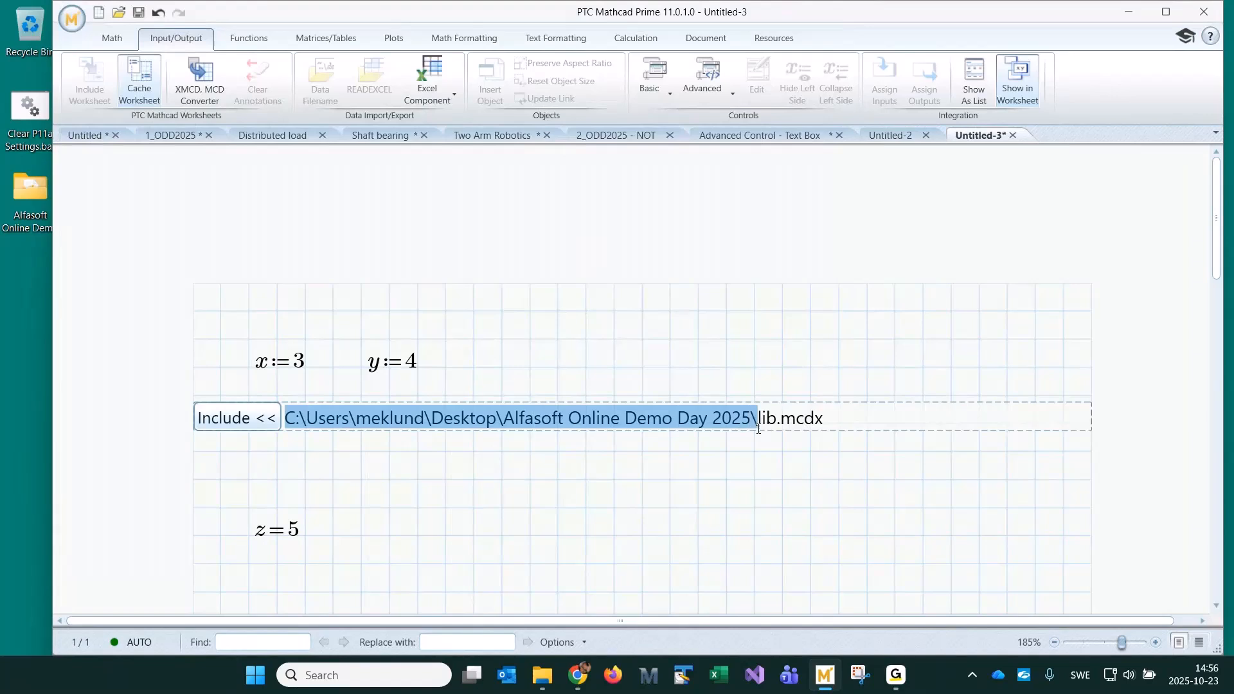
key(BackSpace)
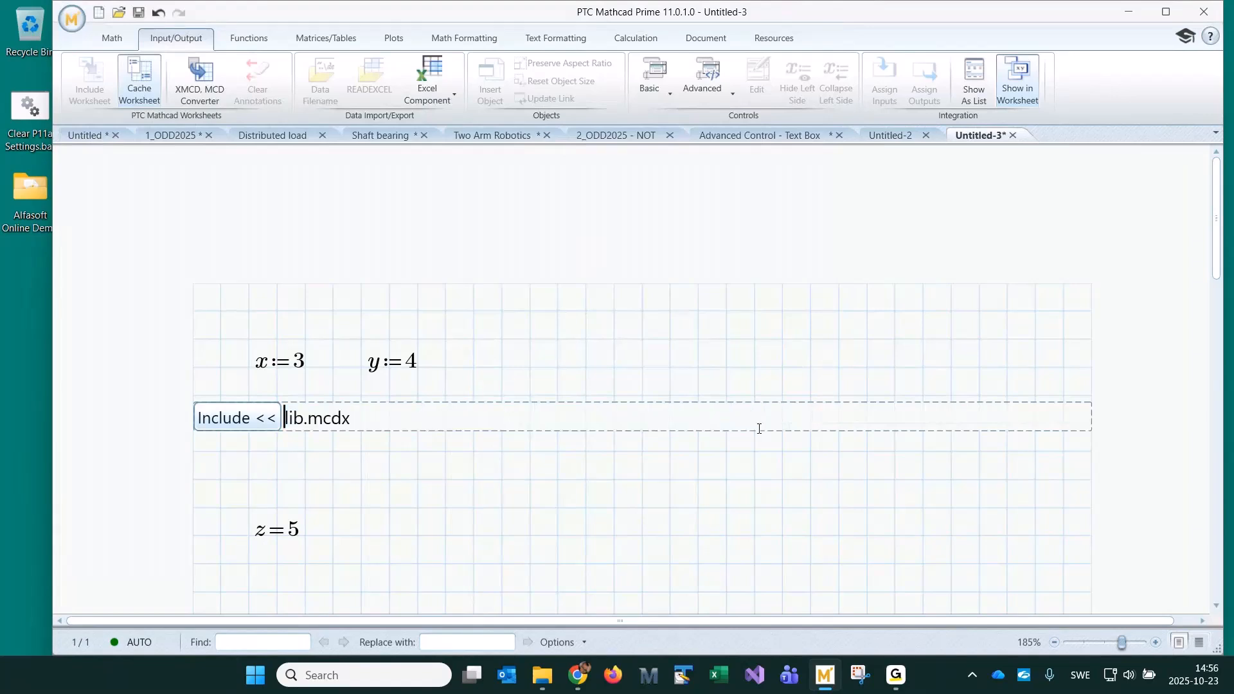
click(537, 512)
click(474, 508)
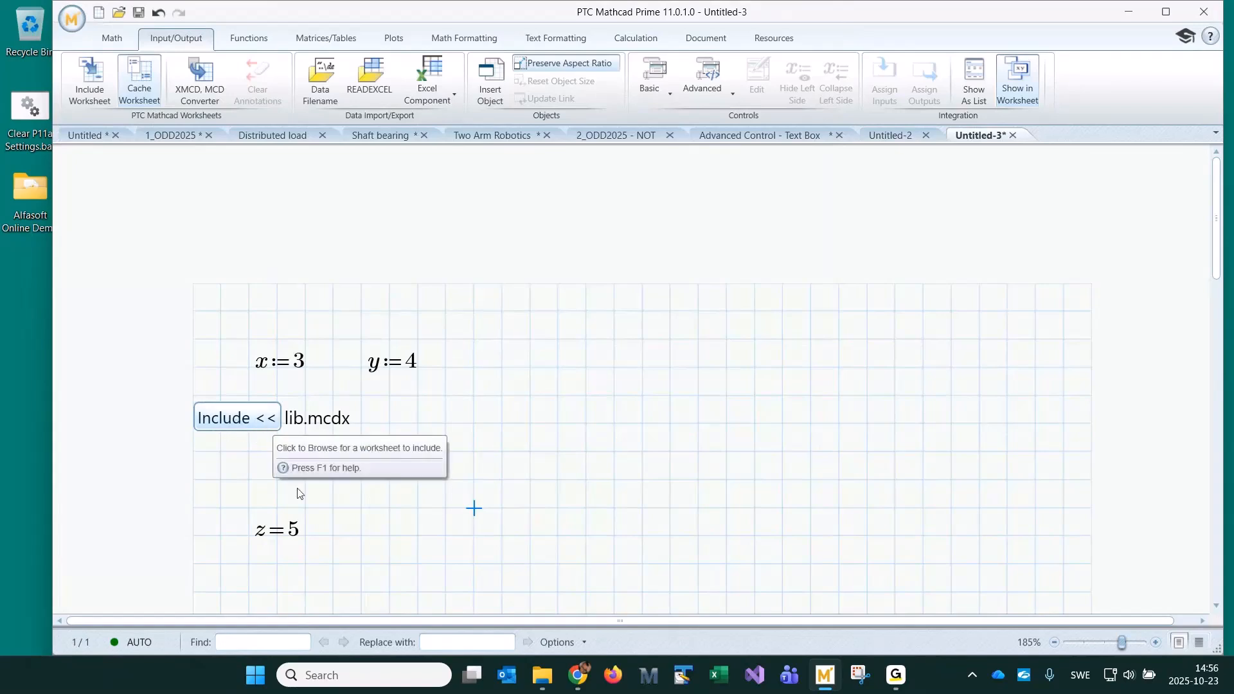
Change the definitions above the include line to x = 30 and y = 40
click(303, 365)
text(0)
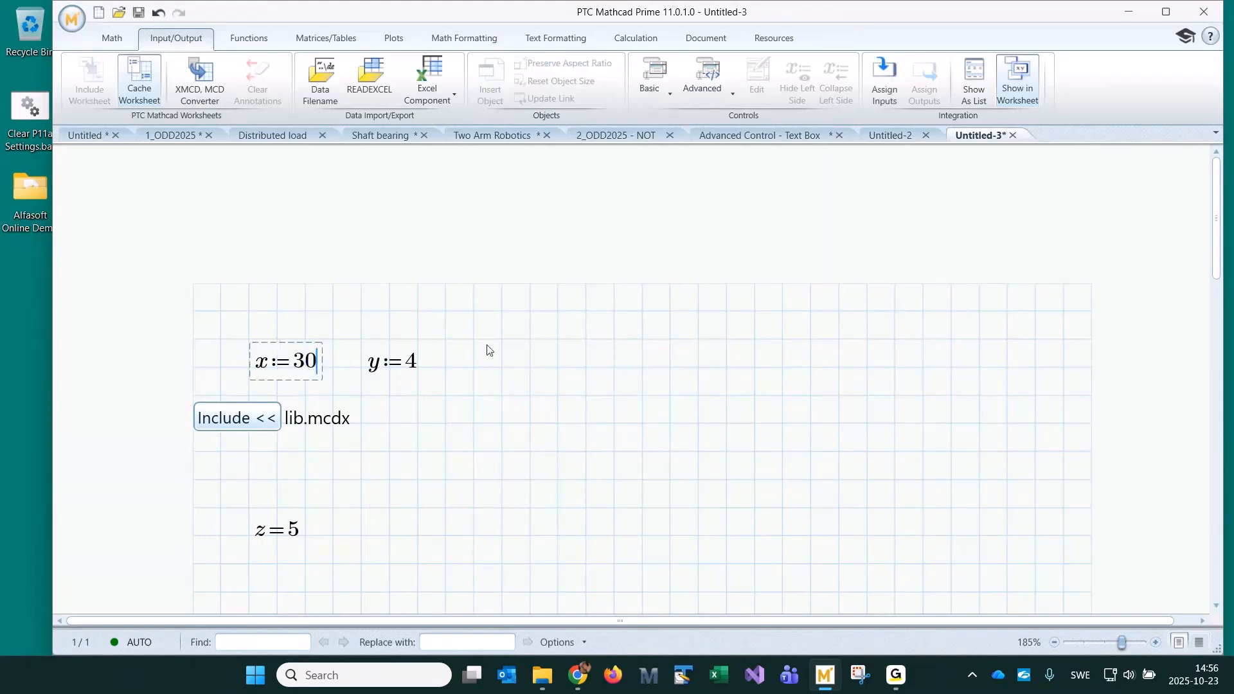
click(466, 358)
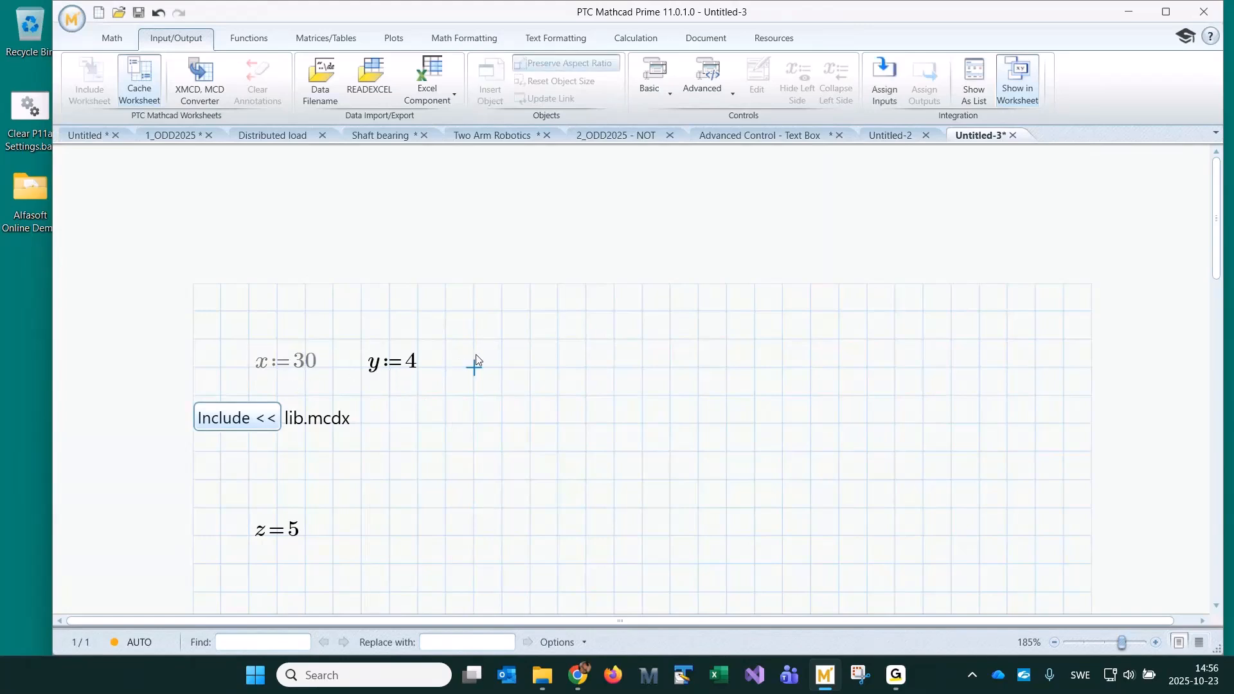
click(417, 366)
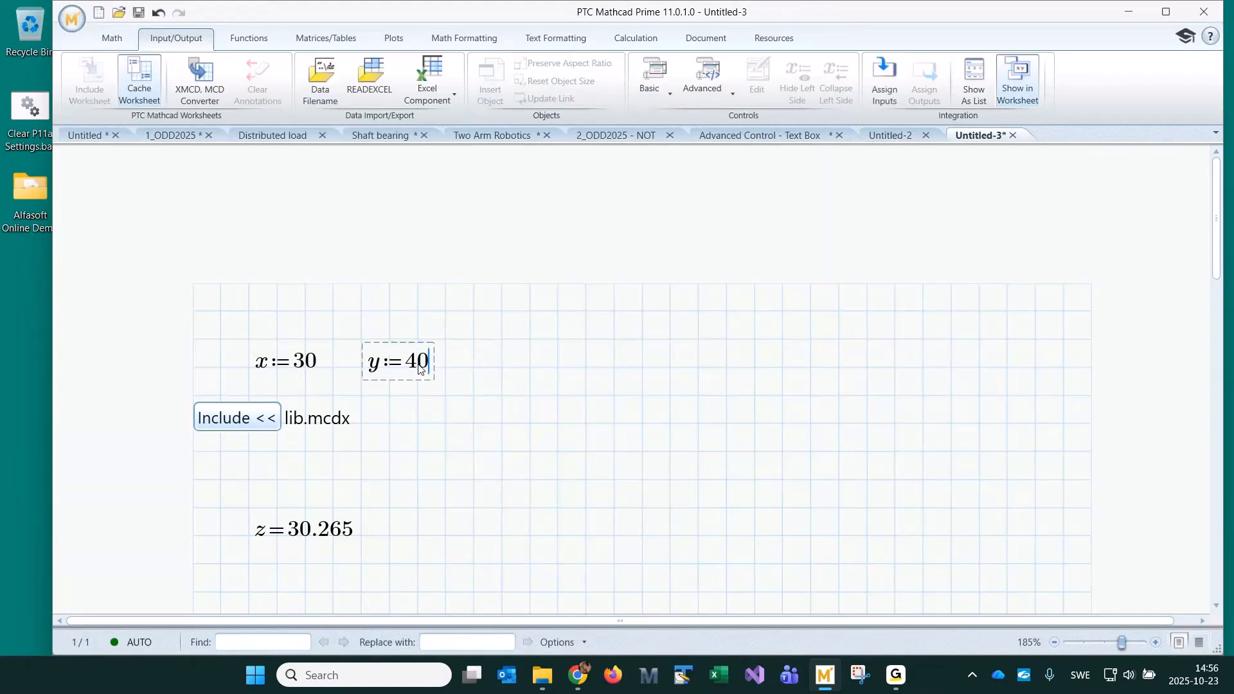
click(540, 346)
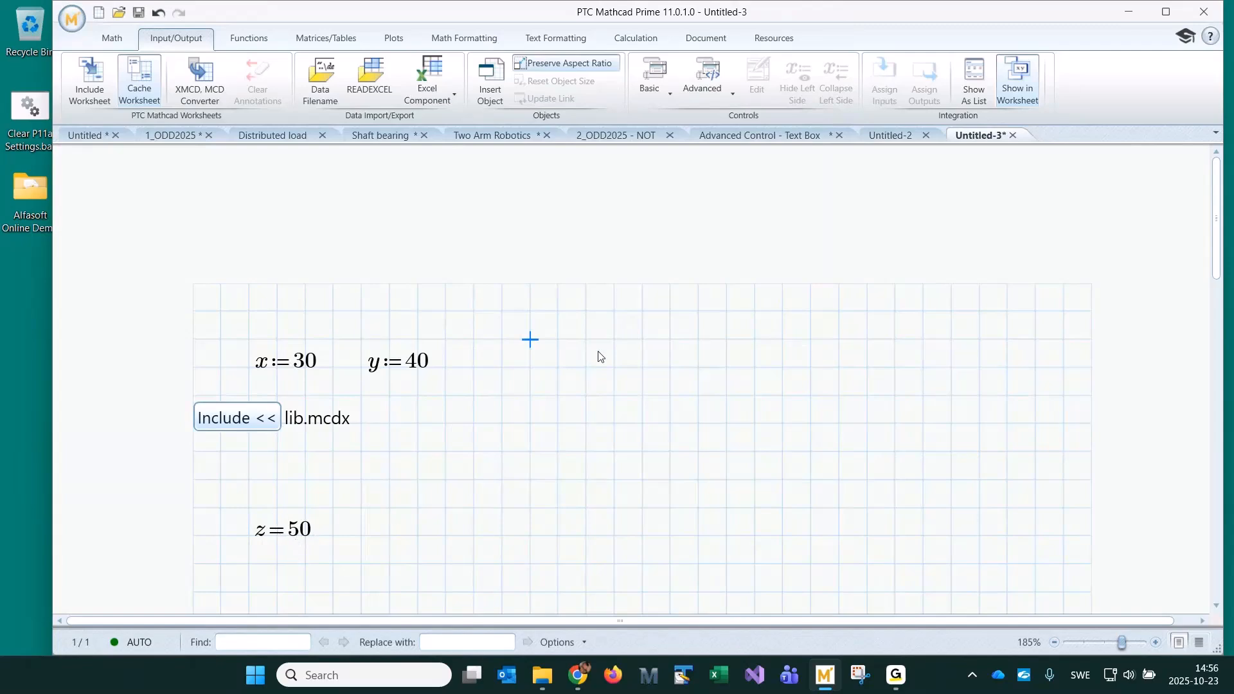
Evaluate phyt(3,4) beyond the y definition, placing it higher than the include line
text(ph)
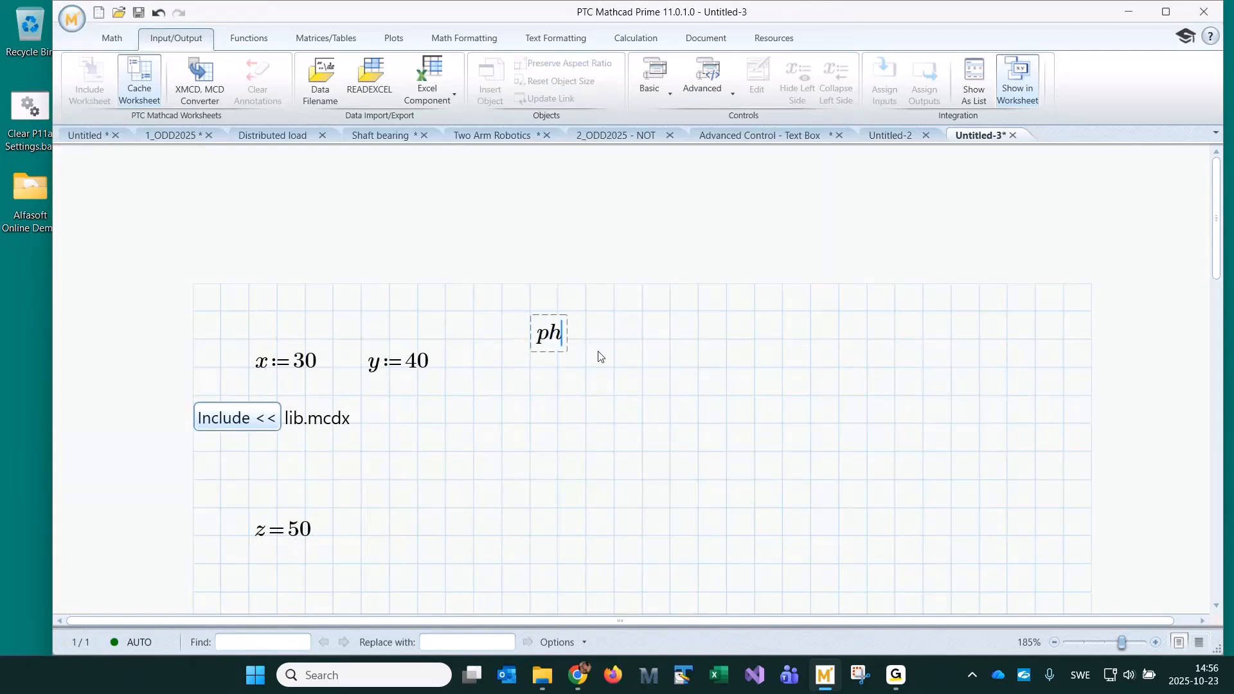
text(yt(3,4))
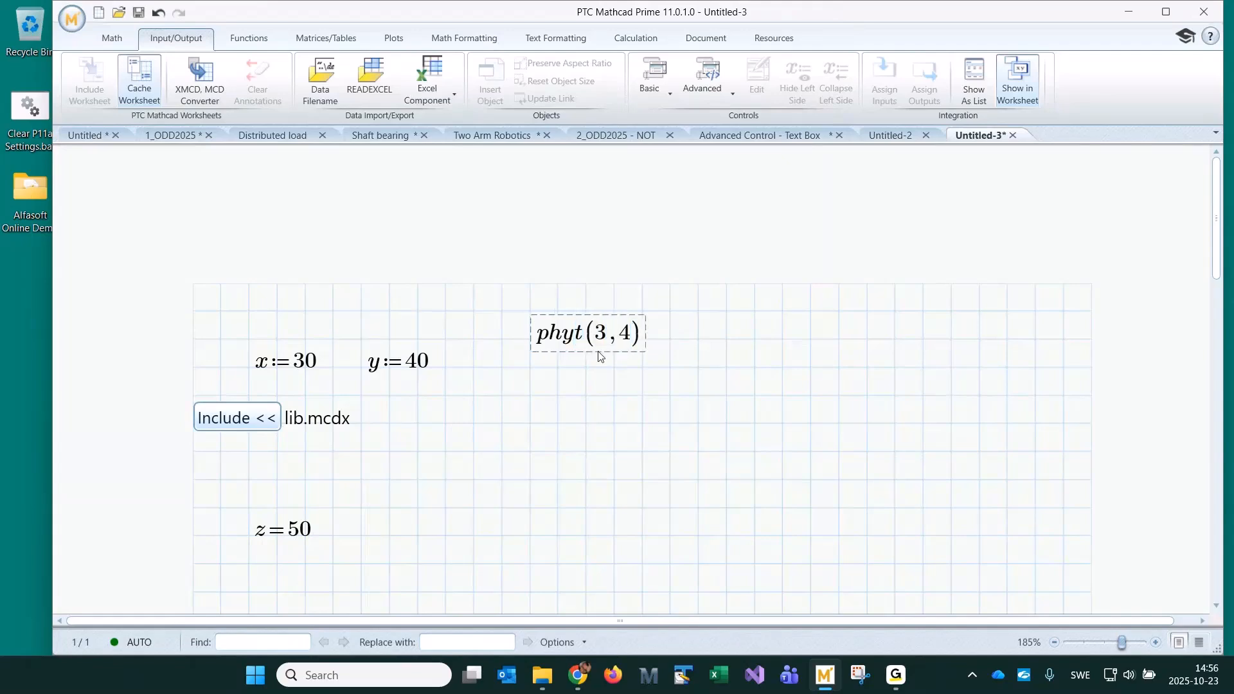
text(=)
click(754, 338)
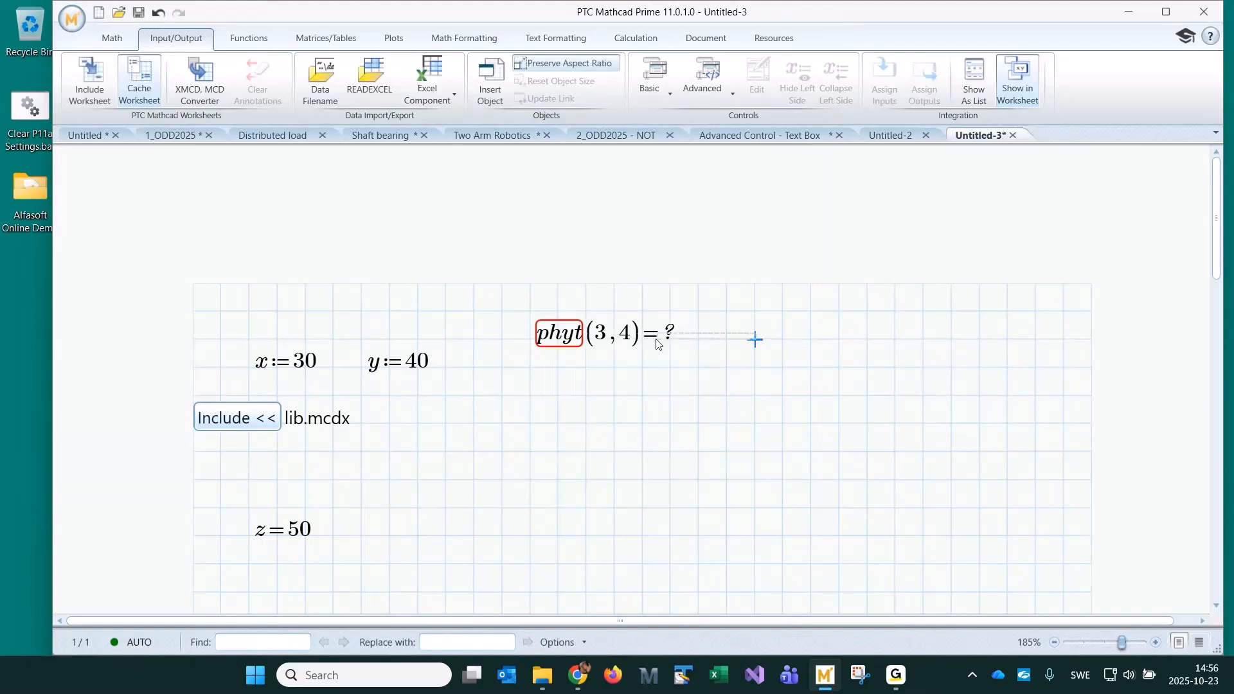
Copy the phyt(3,4) evaluation and paste it lower on the sheet, below the include line
drag(755, 339, 656, 345)
click(537, 492)
key(ctrl+v)
click(810, 536)
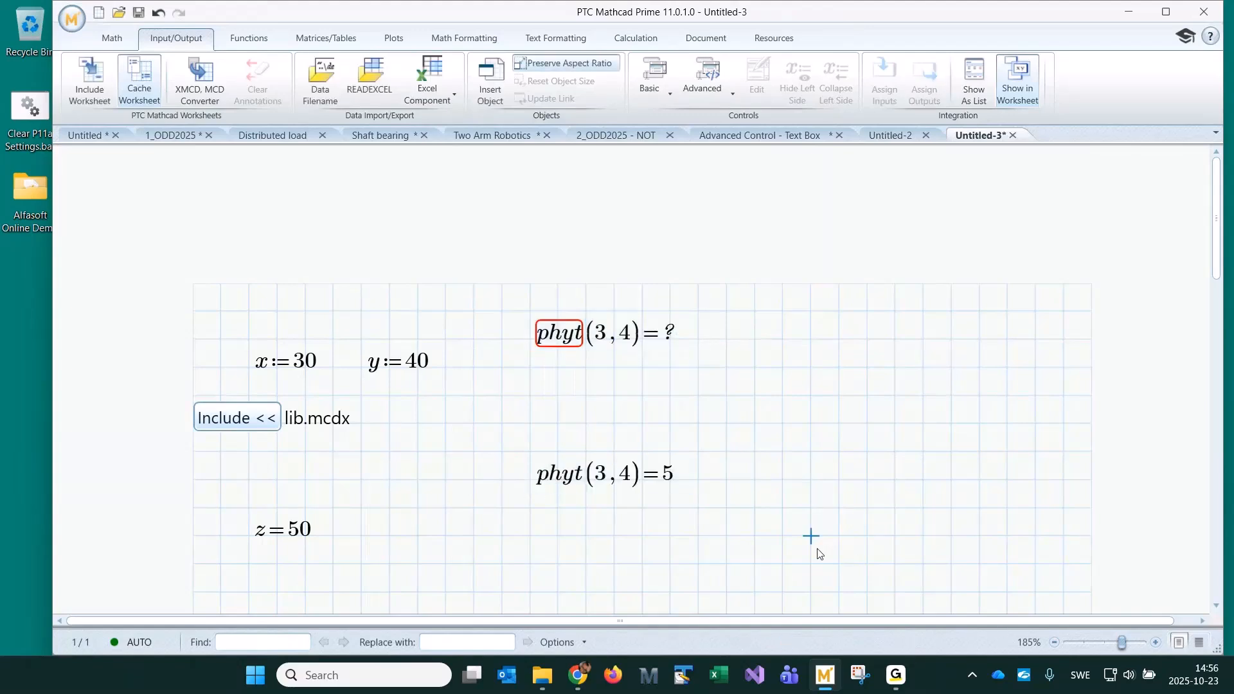
Evaluate 23 in beside the upper phyt expression and display the result in dm
click(784, 340)
text(23)
text(*in=)
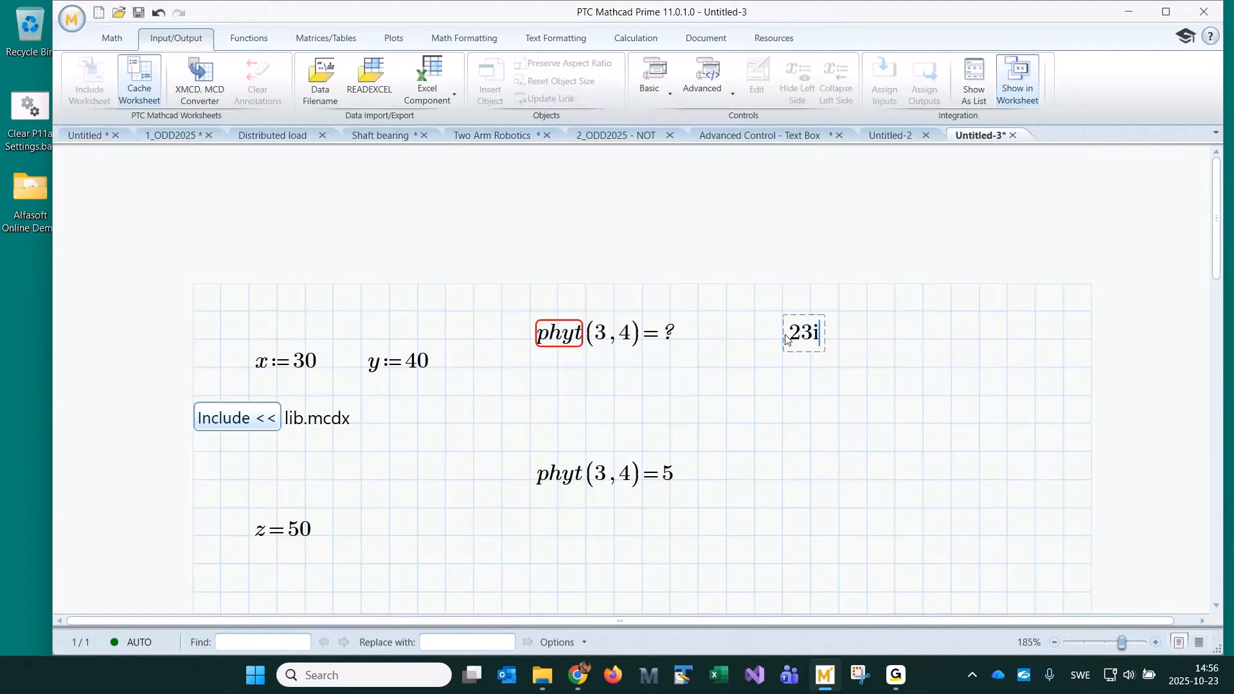
key(Left)
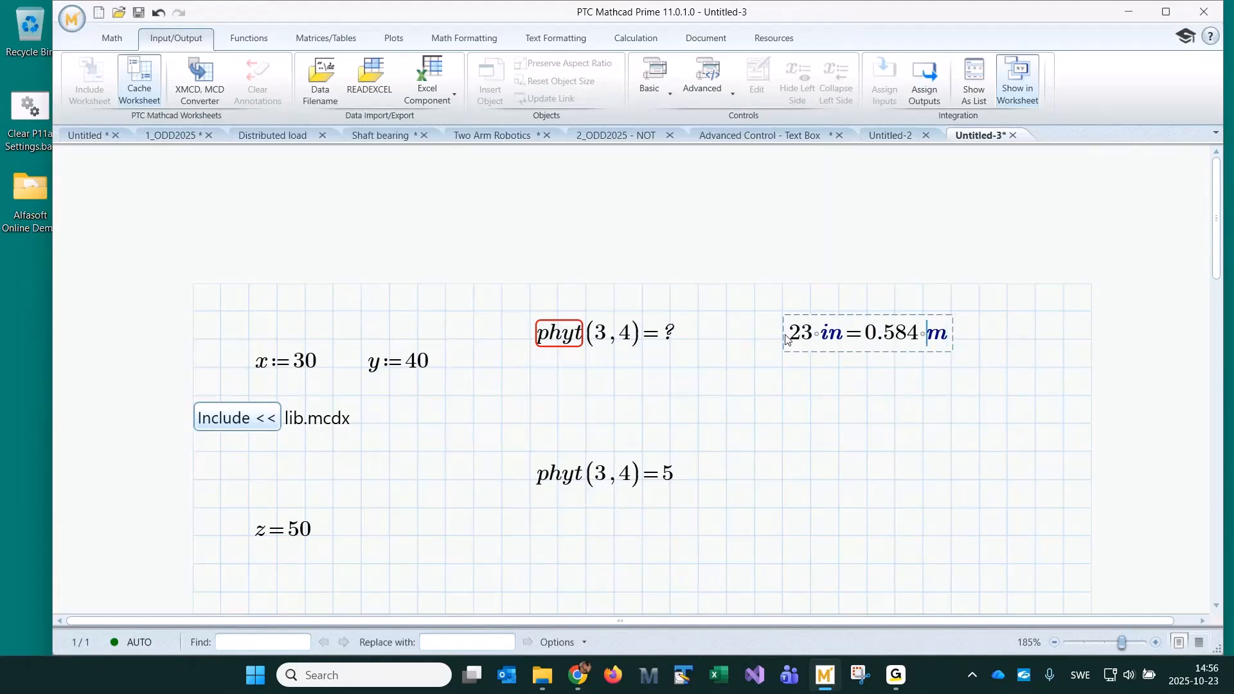
text(d)
click(923, 479)
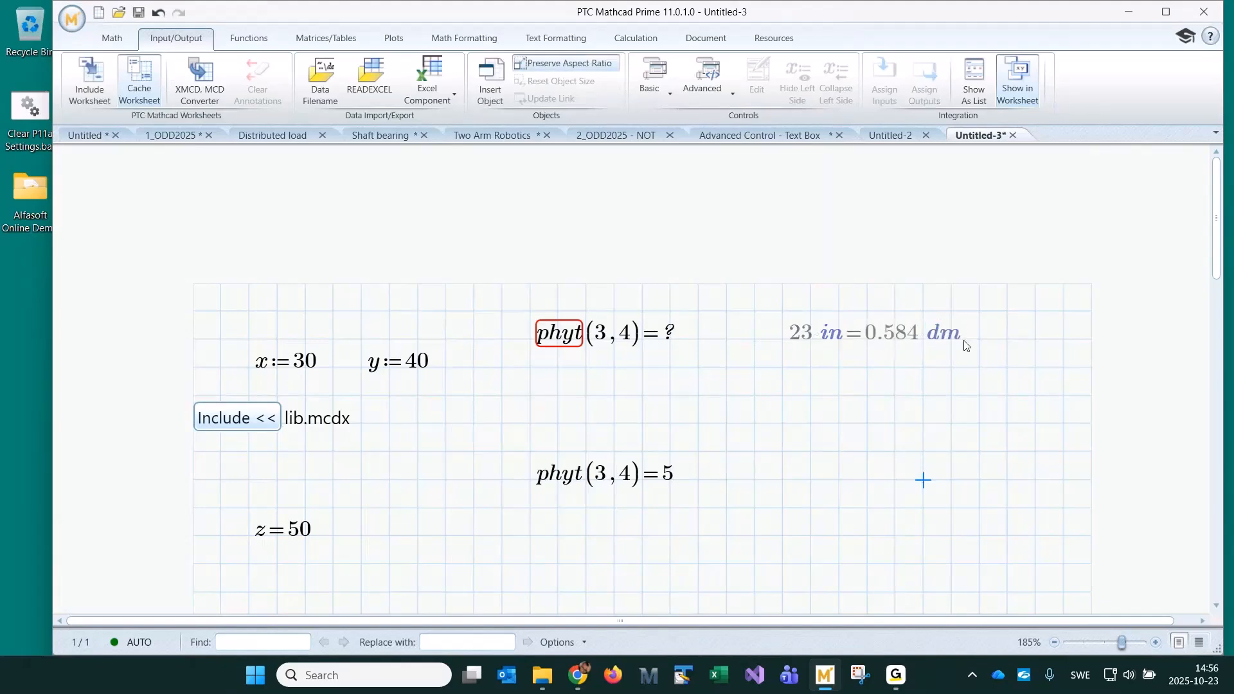
drag(1007, 332, 912, 360)
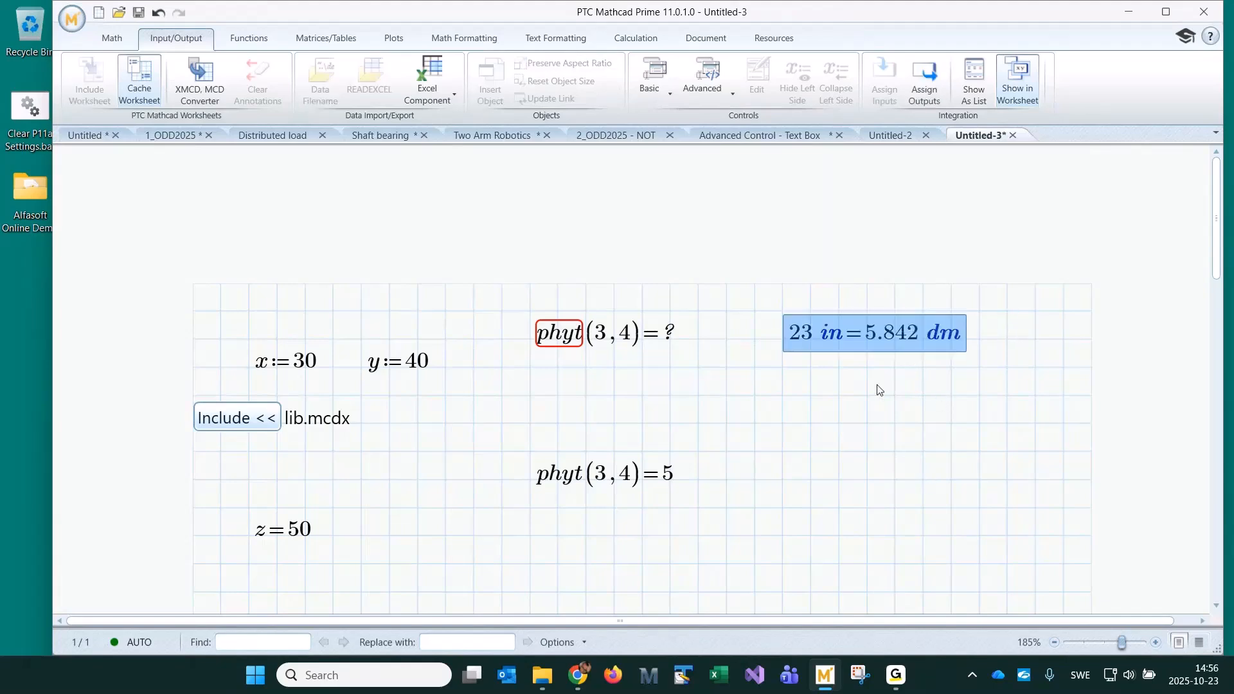
click(1036, 339)
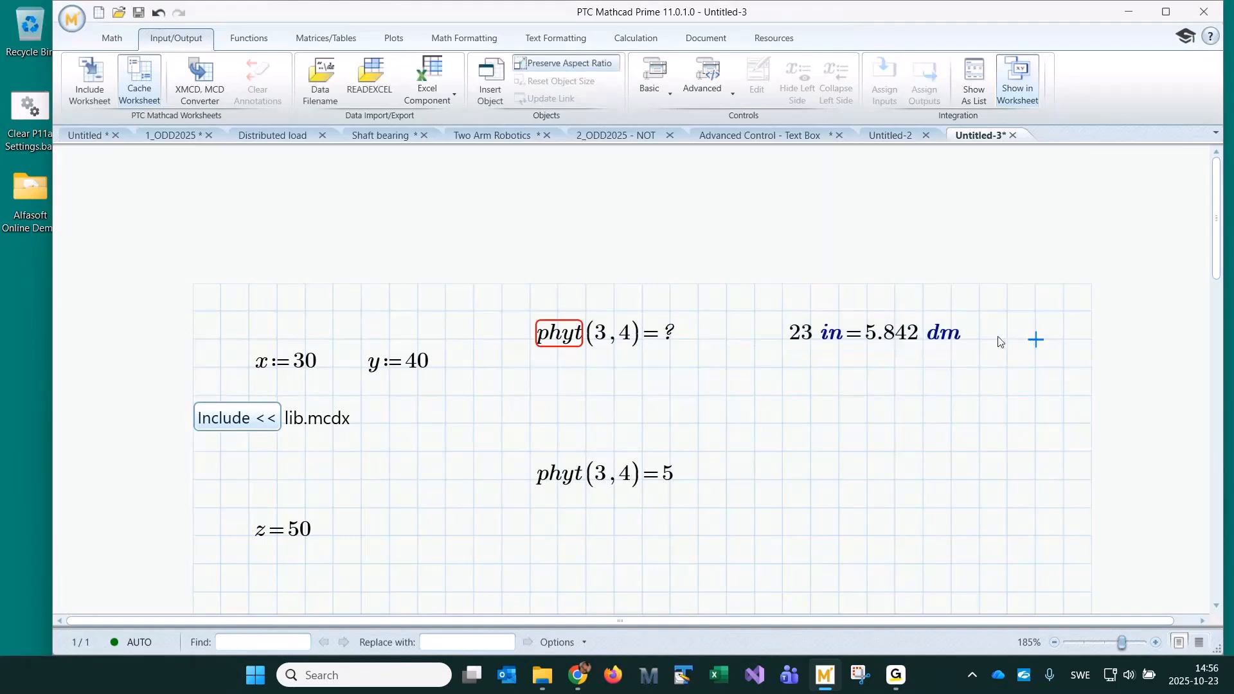
click(946, 339)
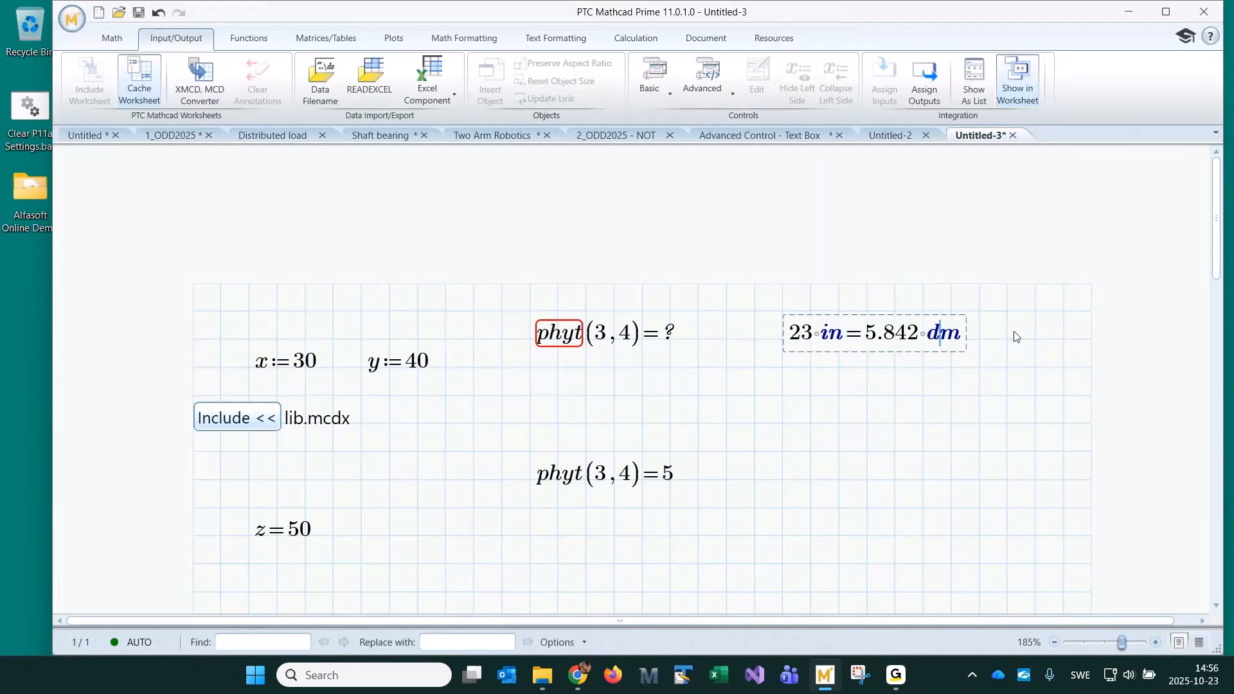
click(979, 339)
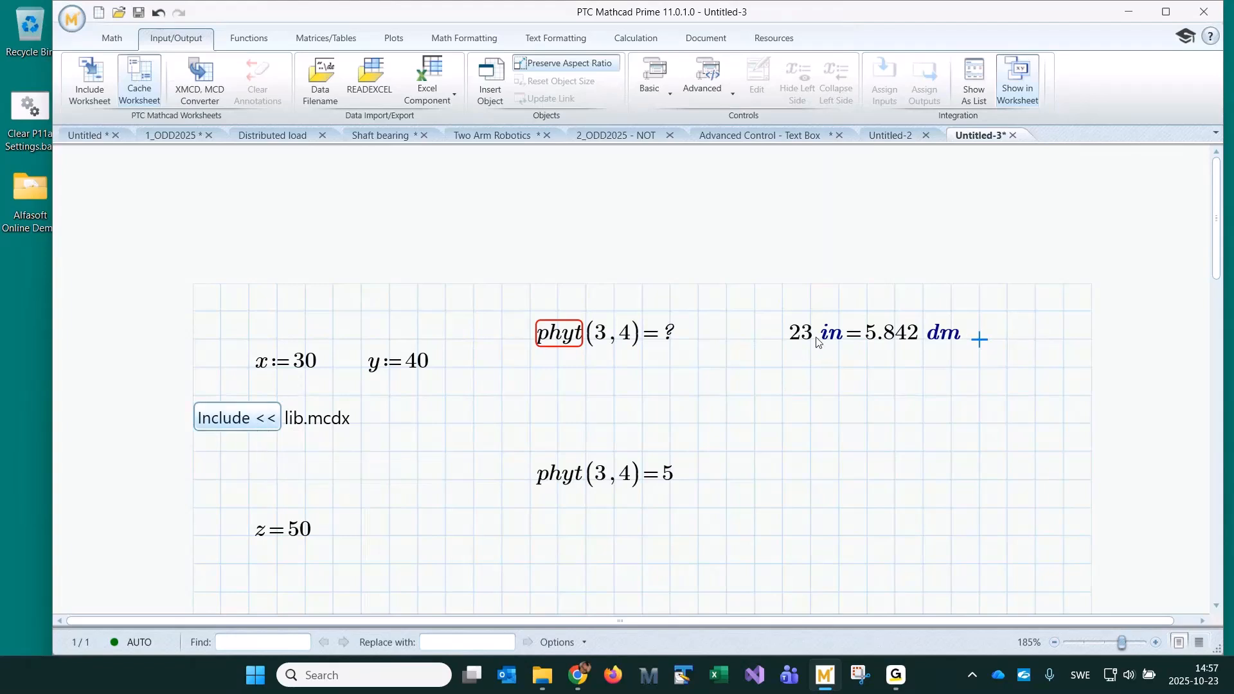
drag(1030, 329, 885, 339)
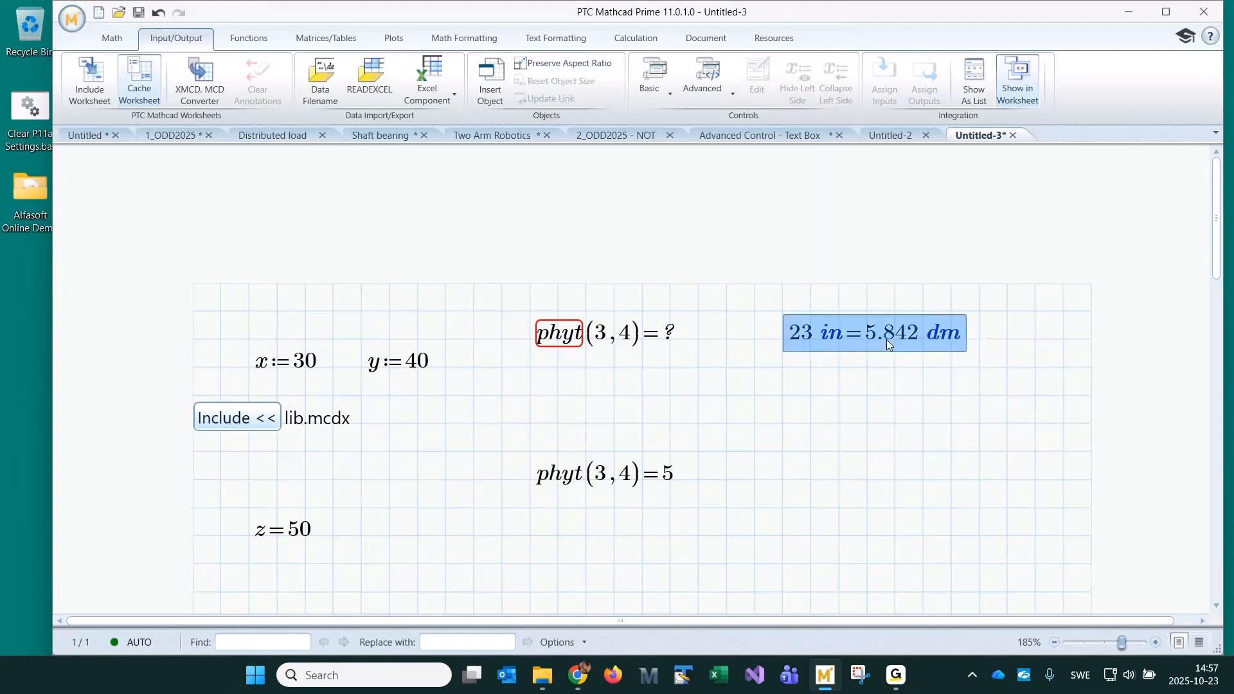
click(866, 537)
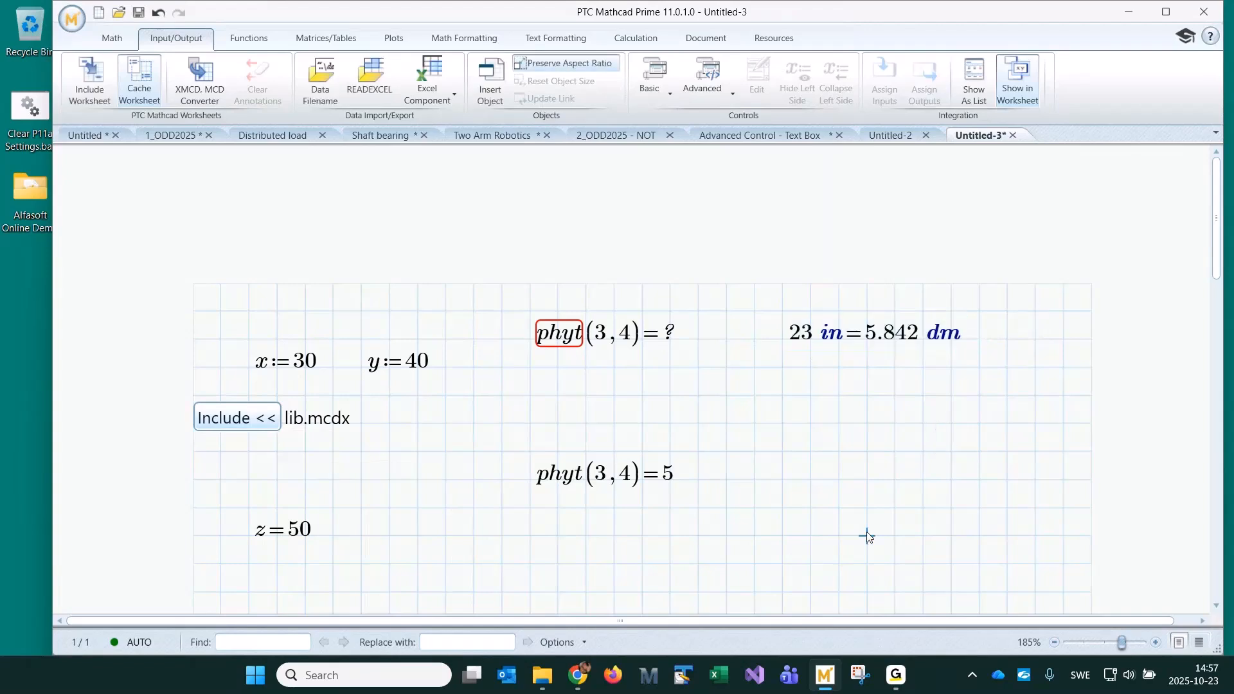
click(400, 558)
click(835, 476)
click(753, 479)
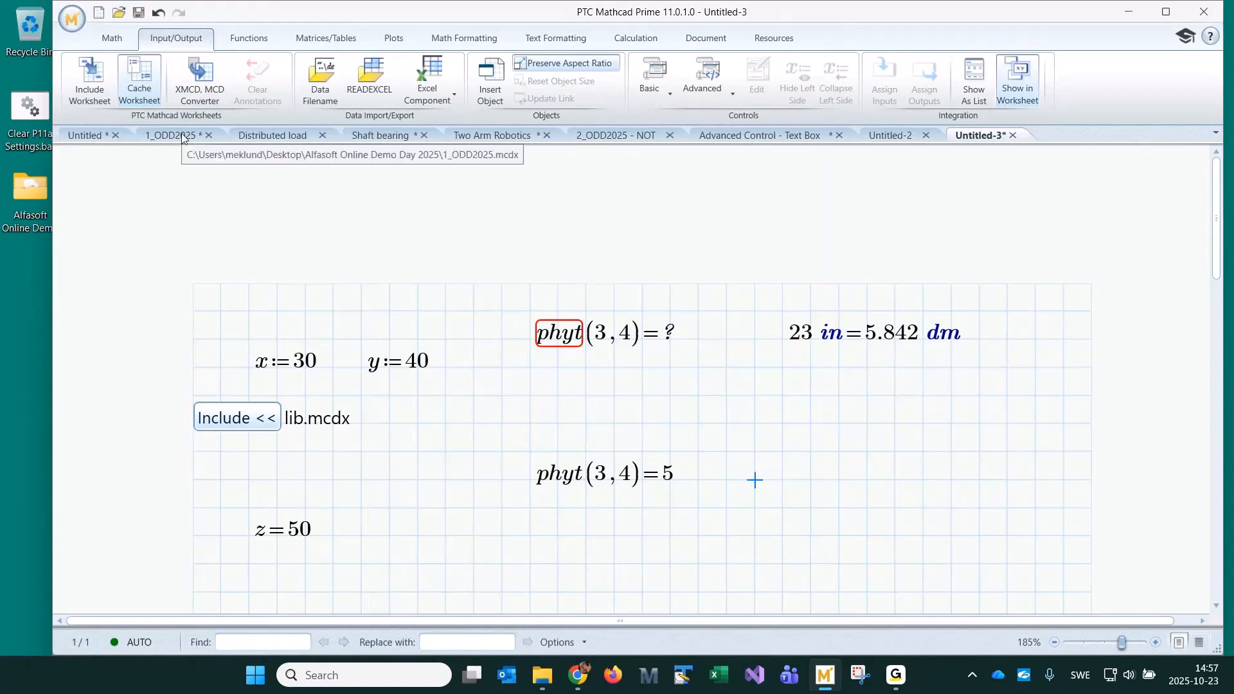
Switch to the 1_ODD2025 worksheet and open the Keyboard Shortcuts reference document
click(185, 138)
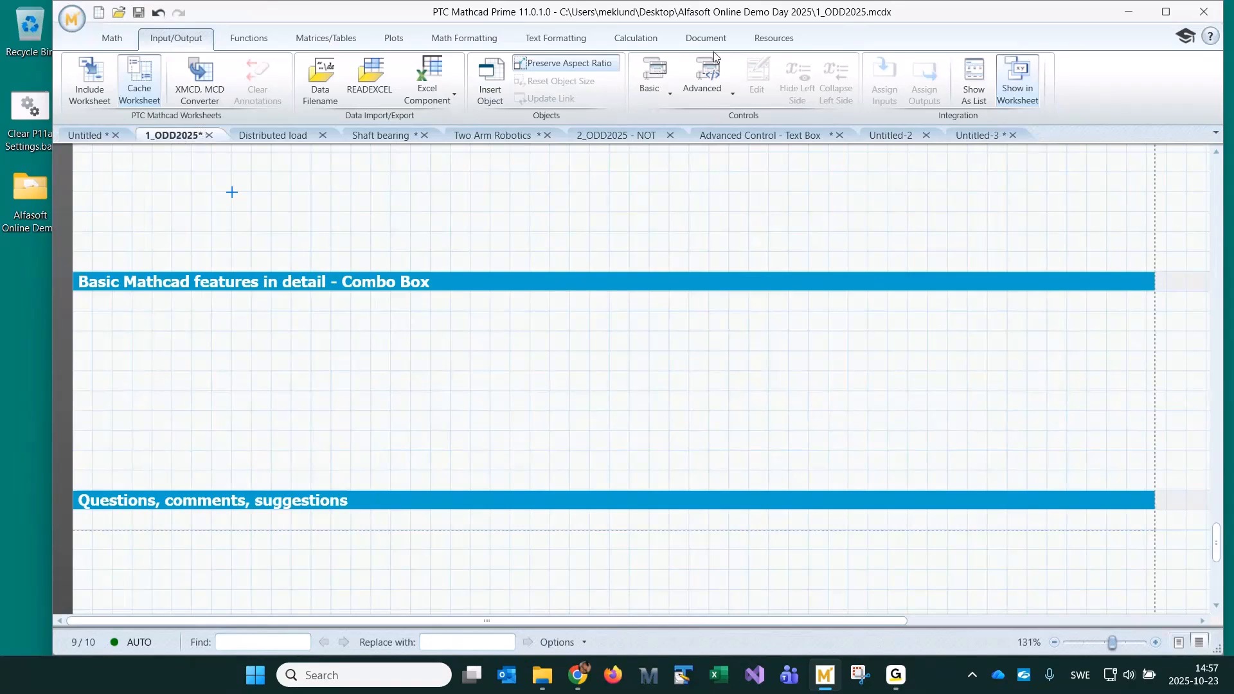
click(764, 39)
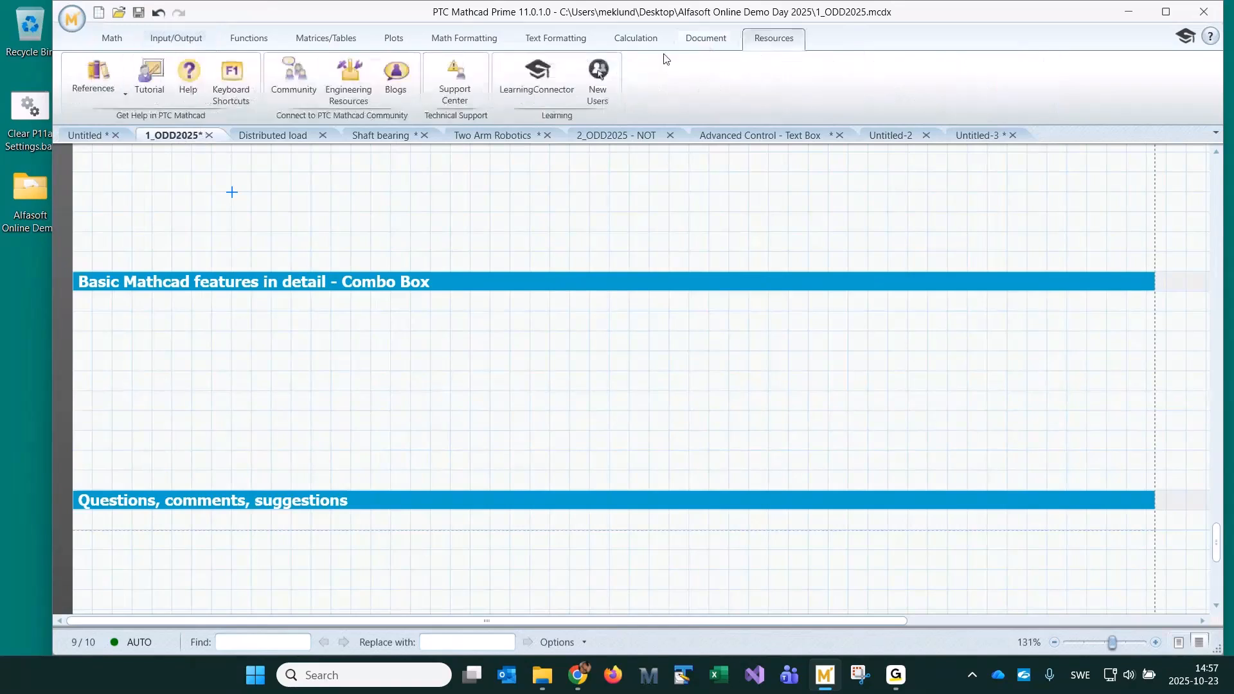
click(241, 75)
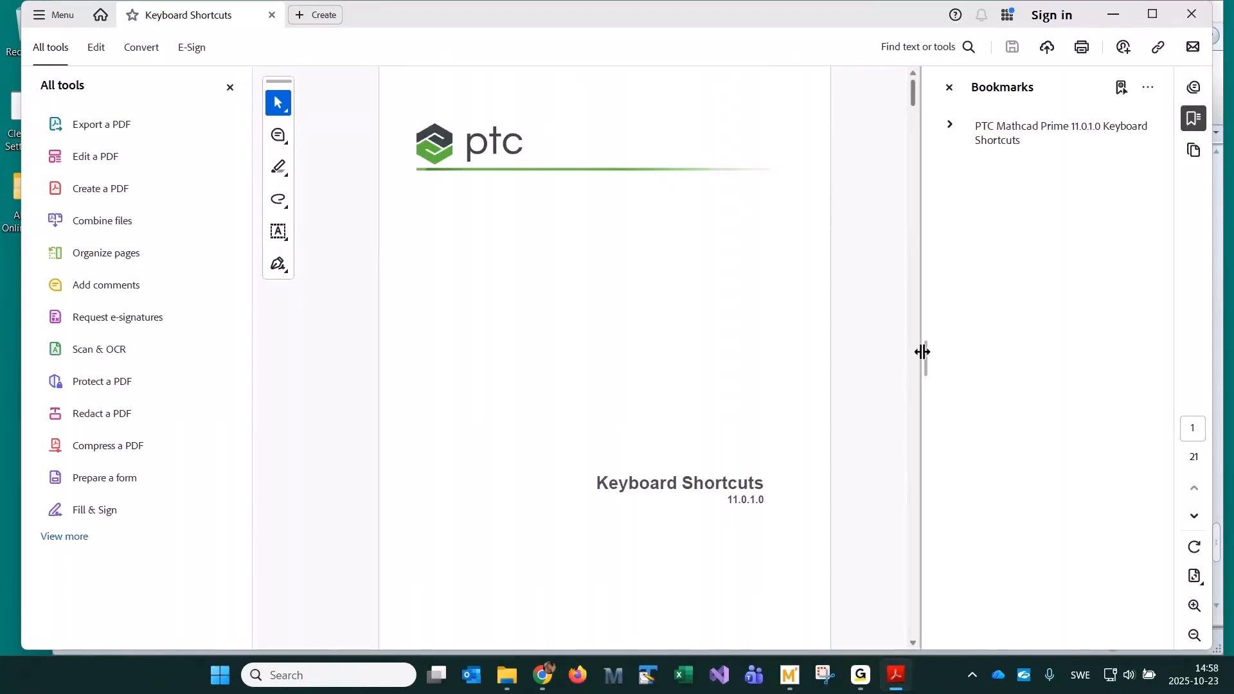
Skim the Keyboard Shortcuts PDF, select the version number on its cover page, and close the document
drag(912, 94, 912, 119)
scroll(760, 422, down, 20)
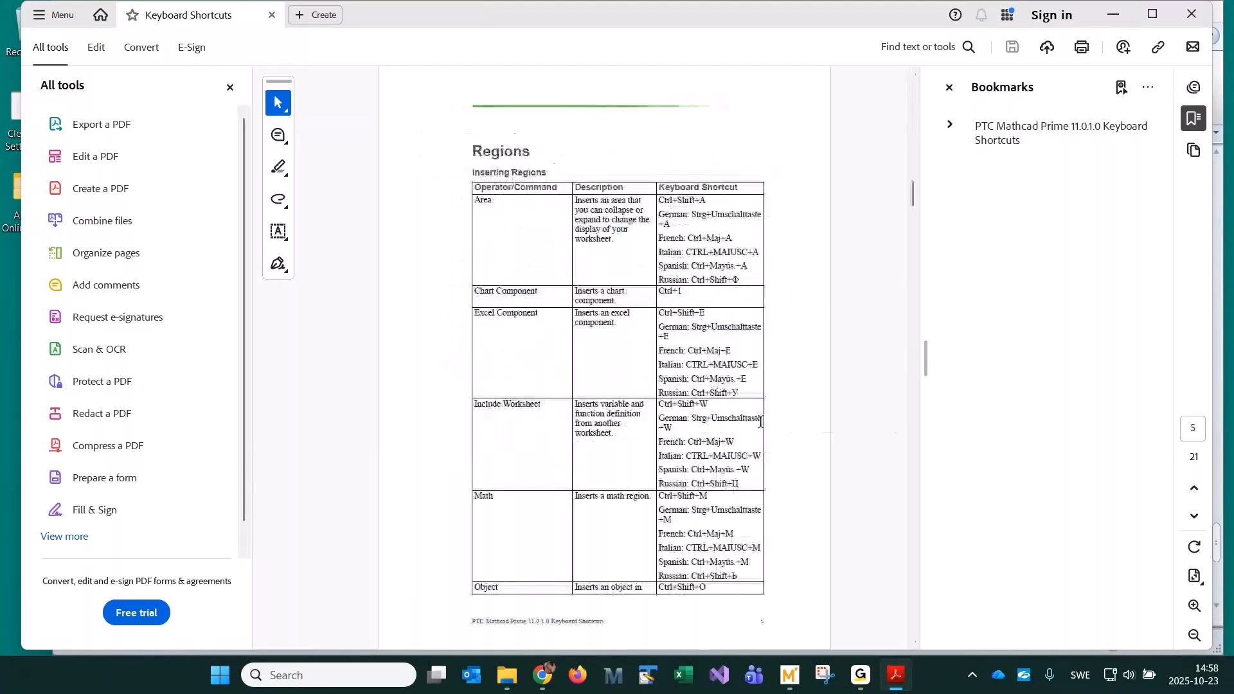
scroll(761, 421, up, 20)
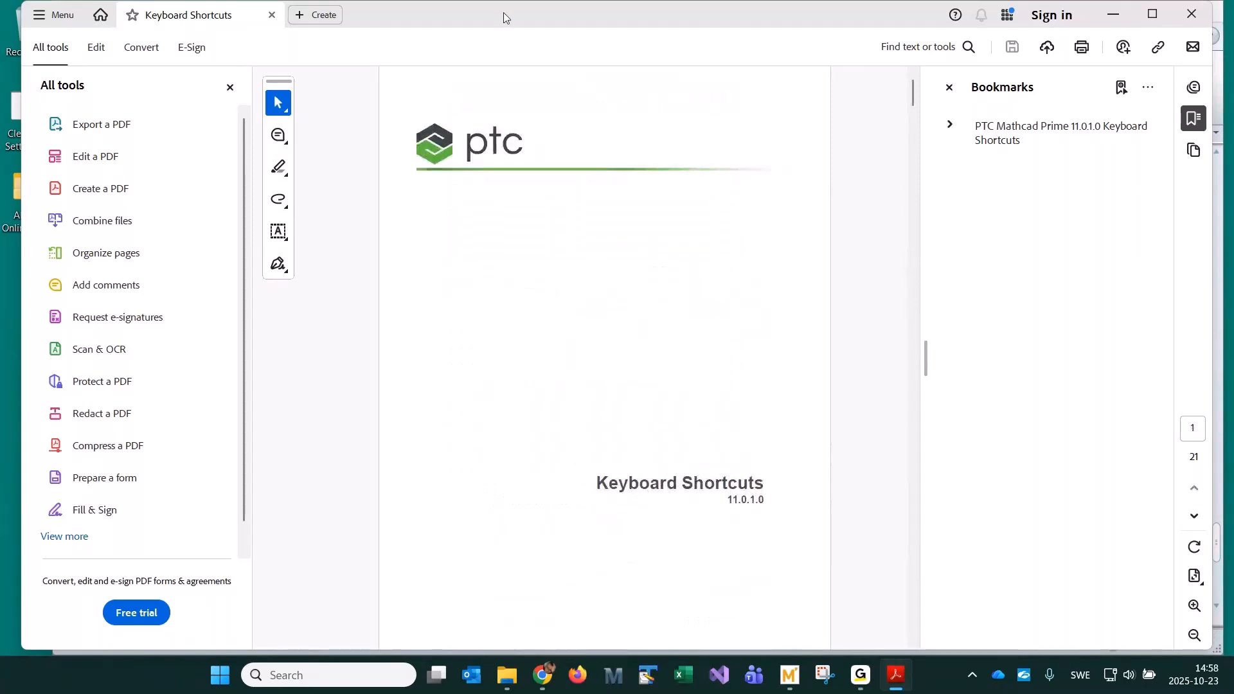
drag(503, 13, 497, 15)
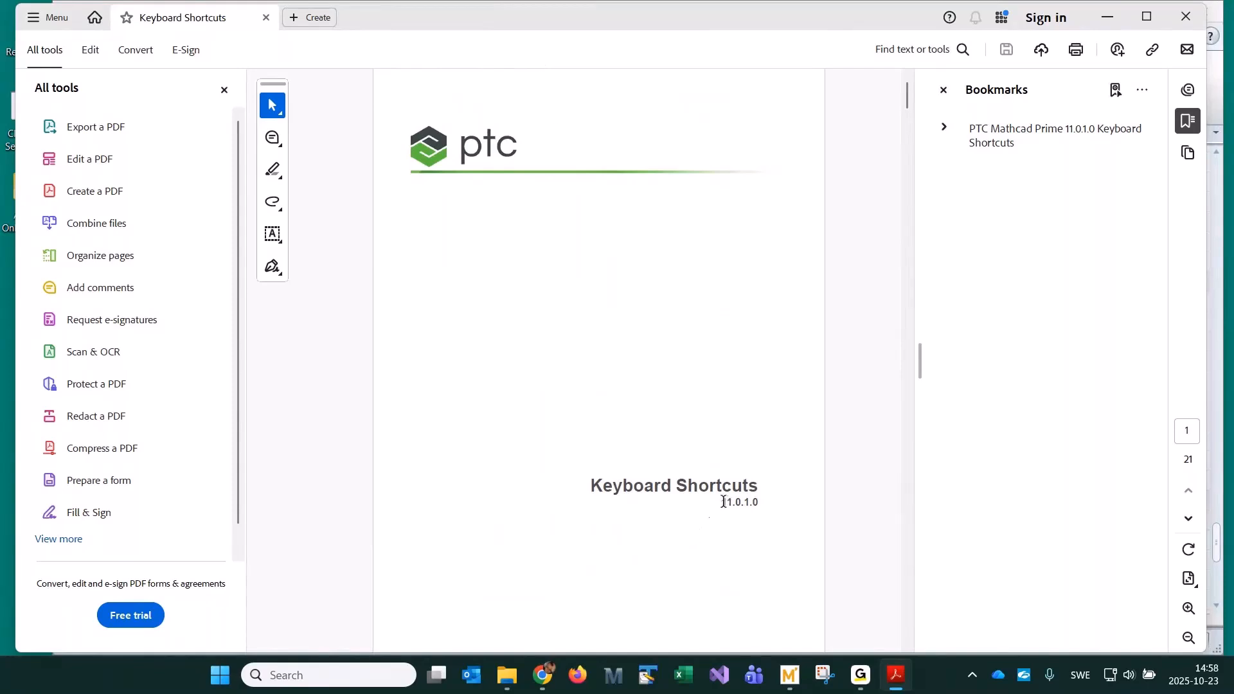
drag(723, 502, 762, 501)
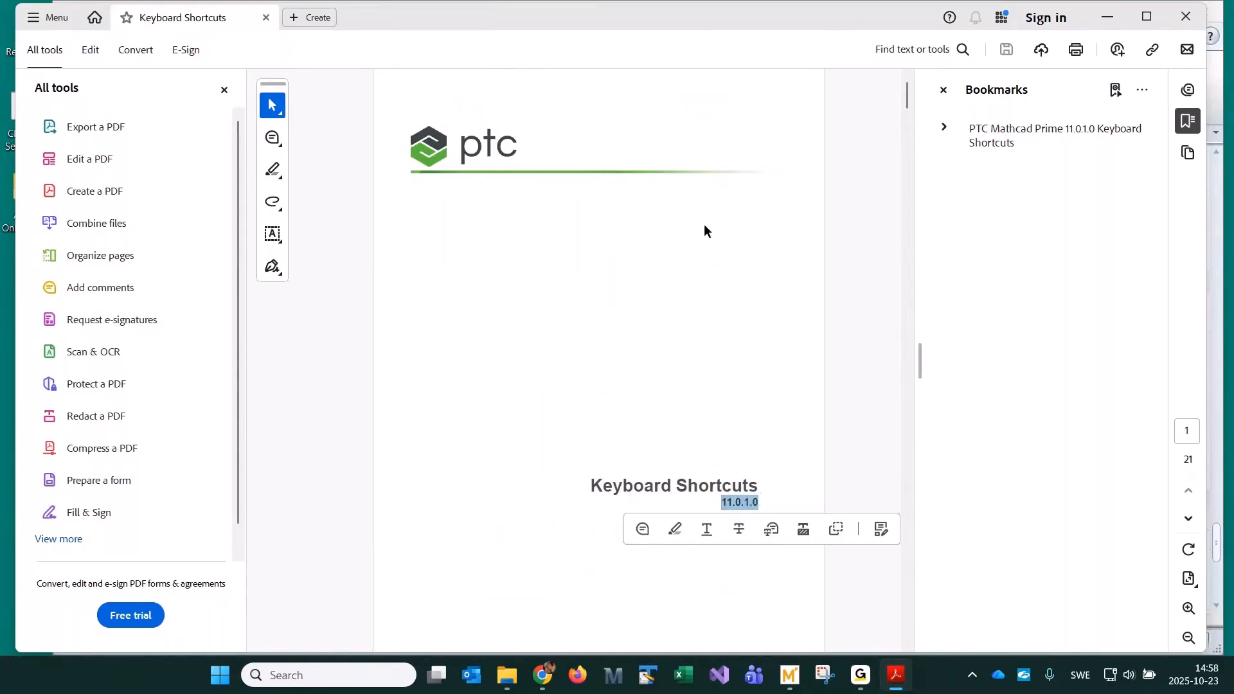
click(1185, 20)
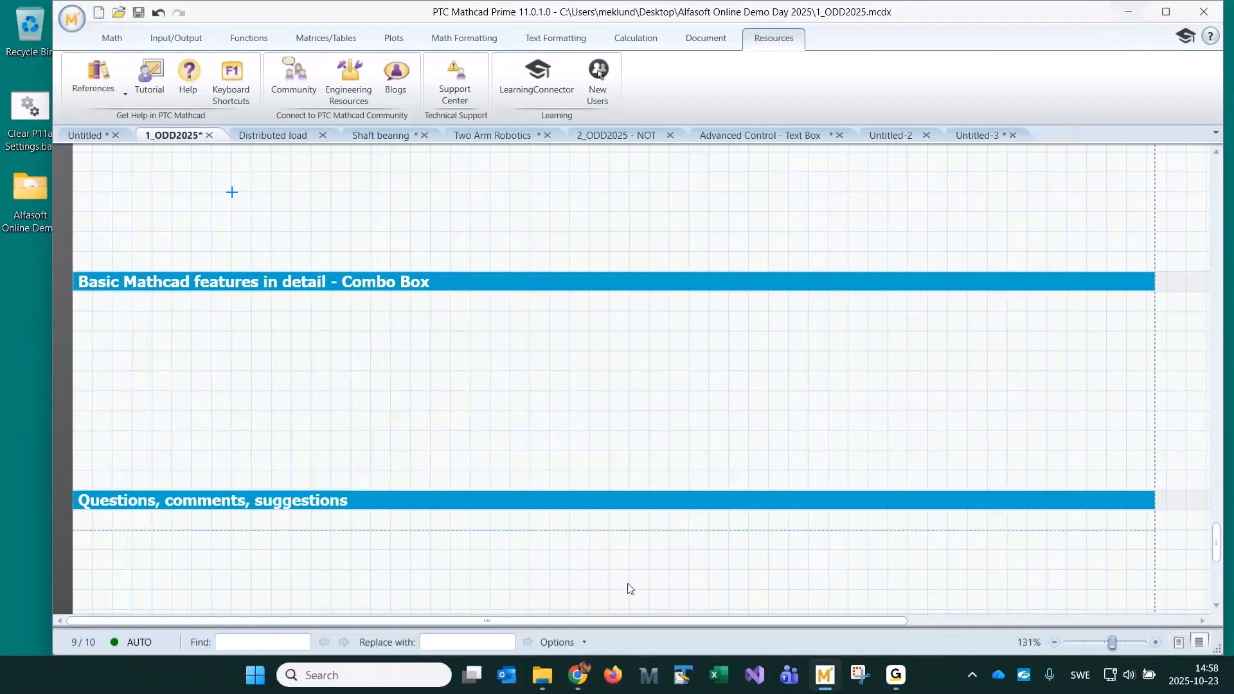
Go back to the Agenda near the start of the 1_ODD2025 worksheet
click(314, 368)
drag(1216, 542, 1215, 169)
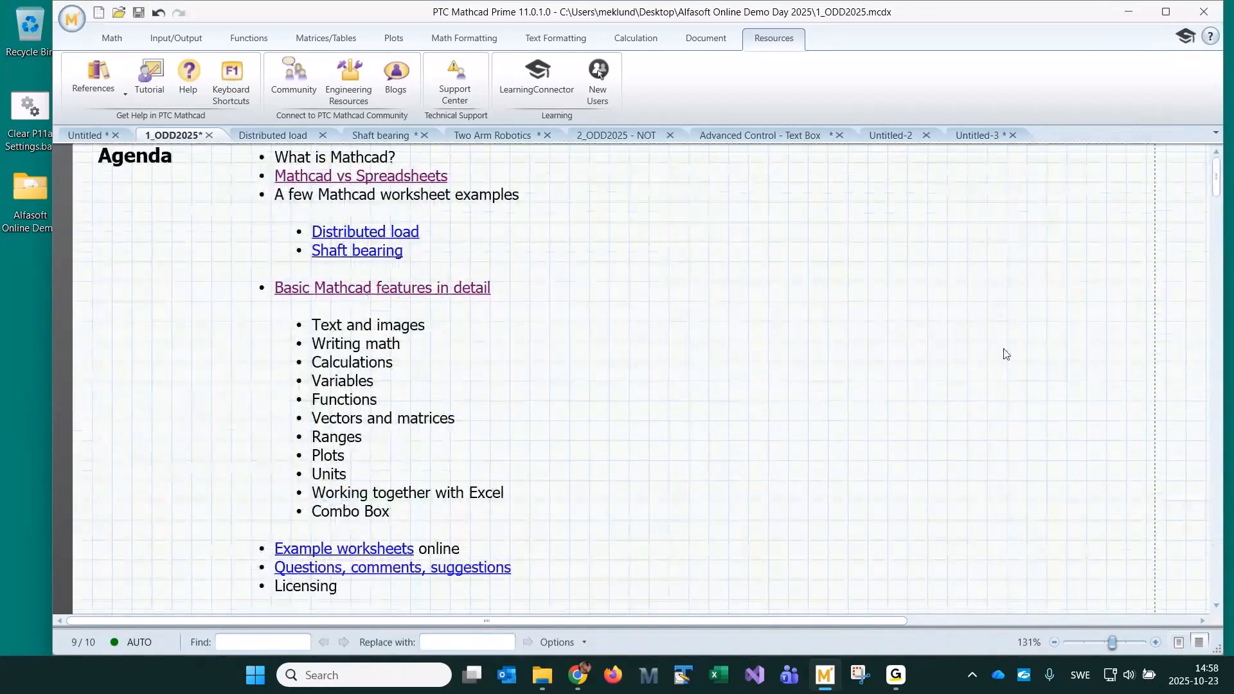
click(808, 401)
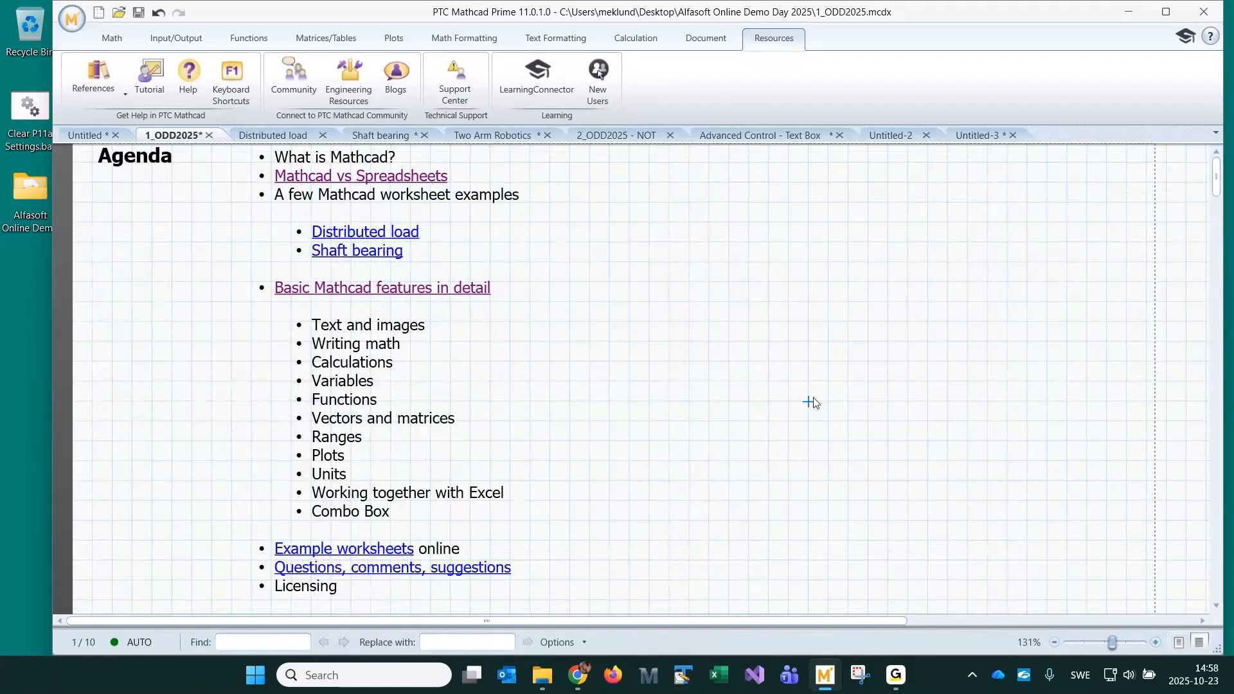